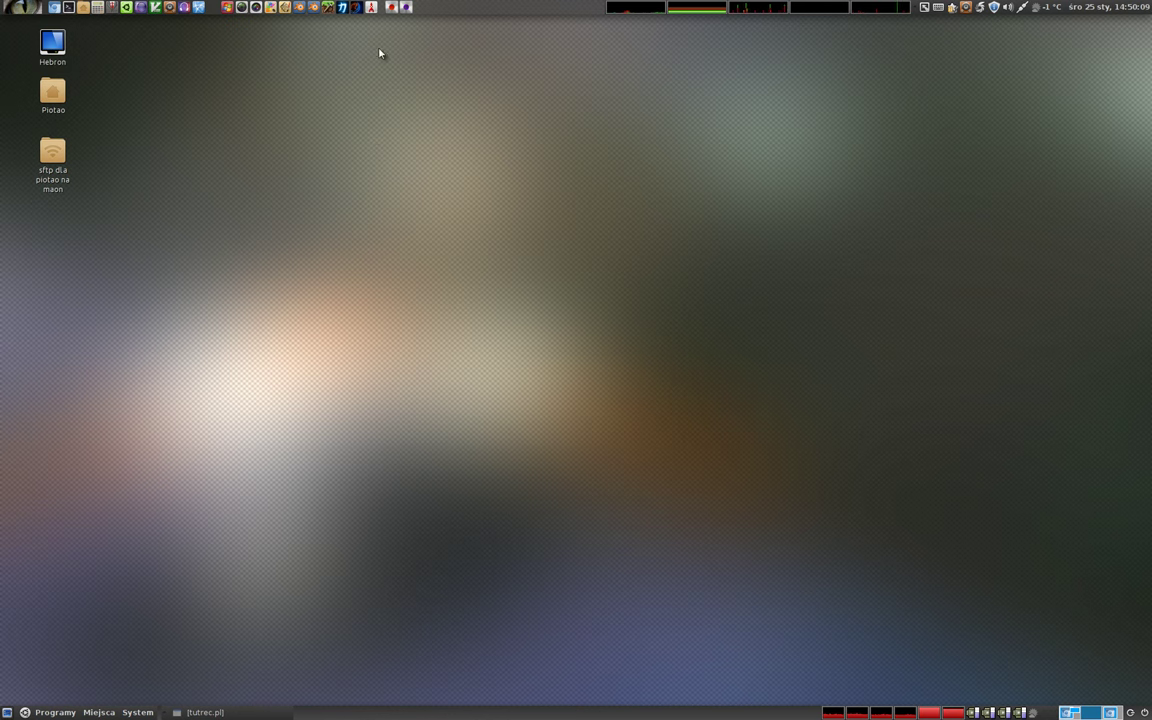
- Launch Blender and delete the default cube
left_click(315, 10)
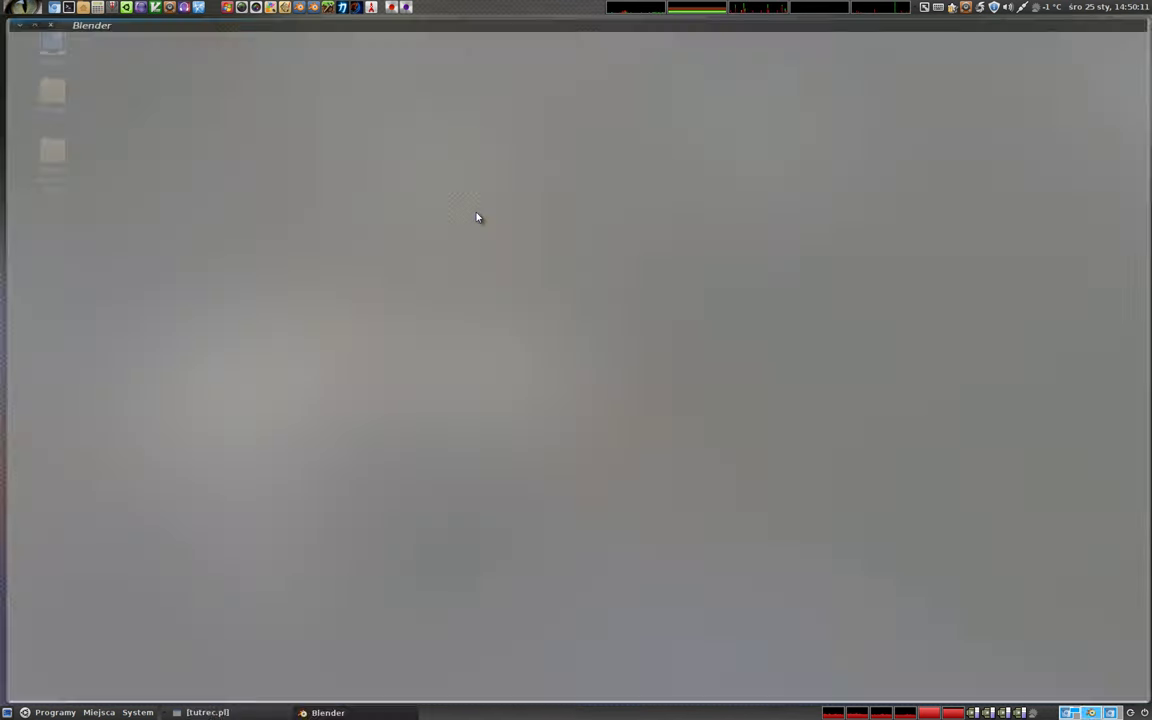
left_click(565, 303)
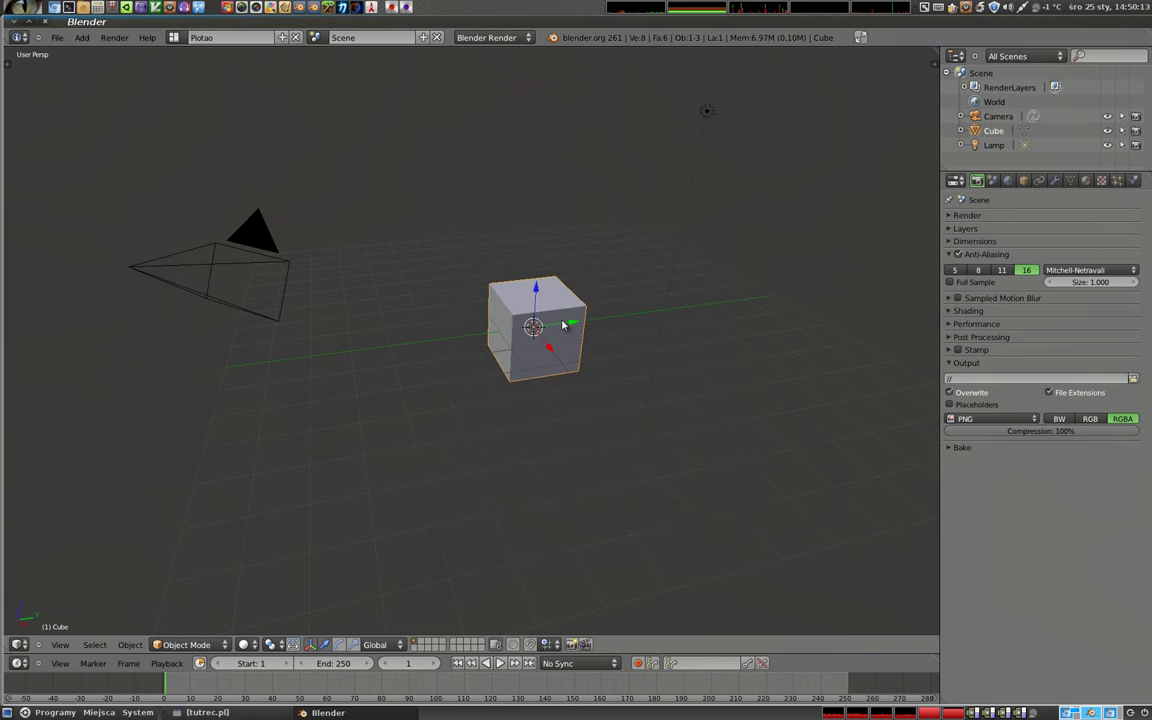
key("x")
left_click(517, 281)
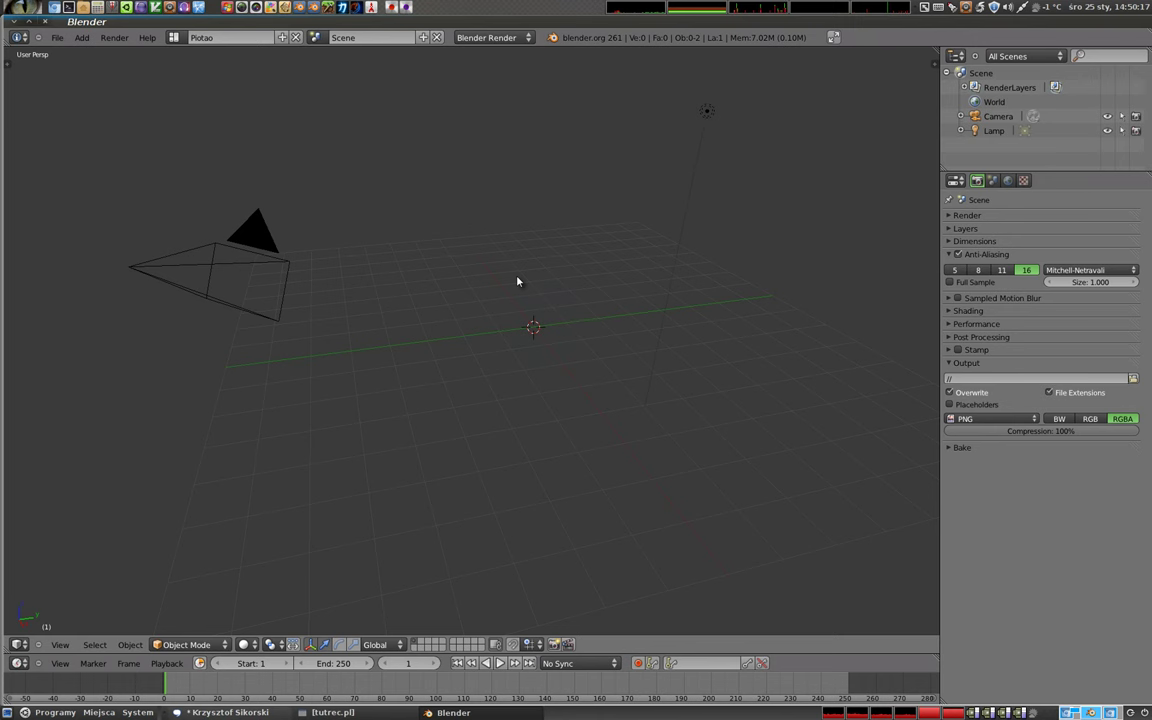
- Switch to top orthographic view and show the viewport properties side panel
key("KP_1")
key("KP_7")
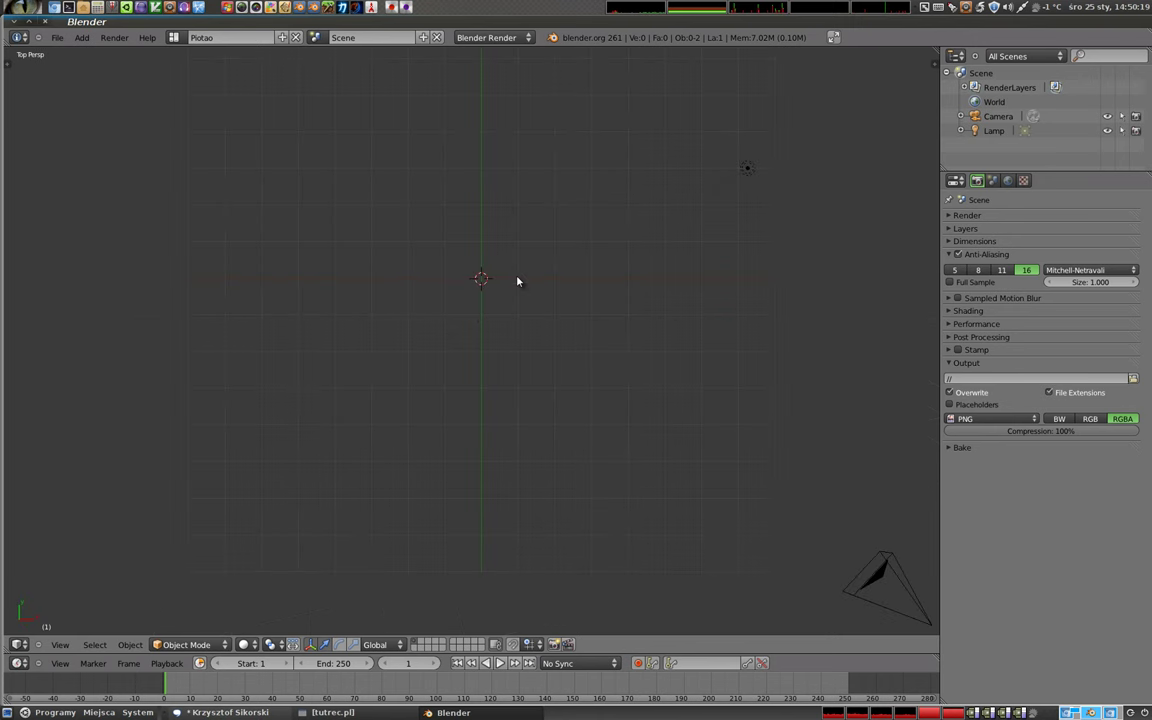
key("KP_5")
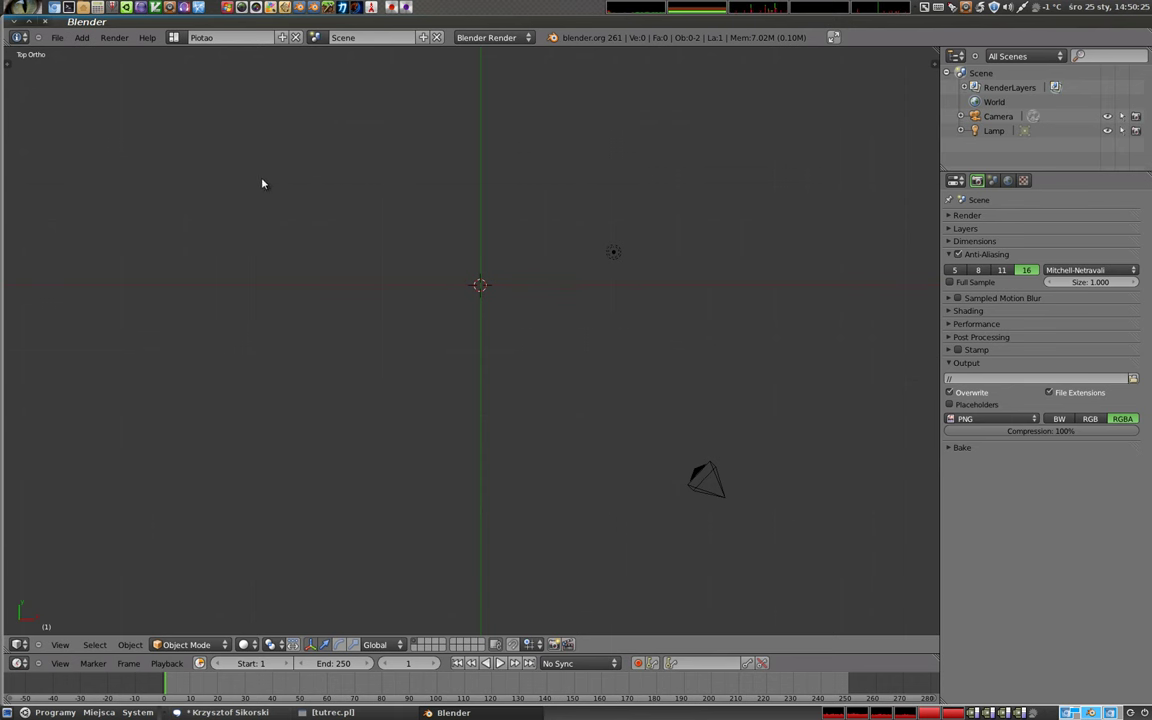
key("n")
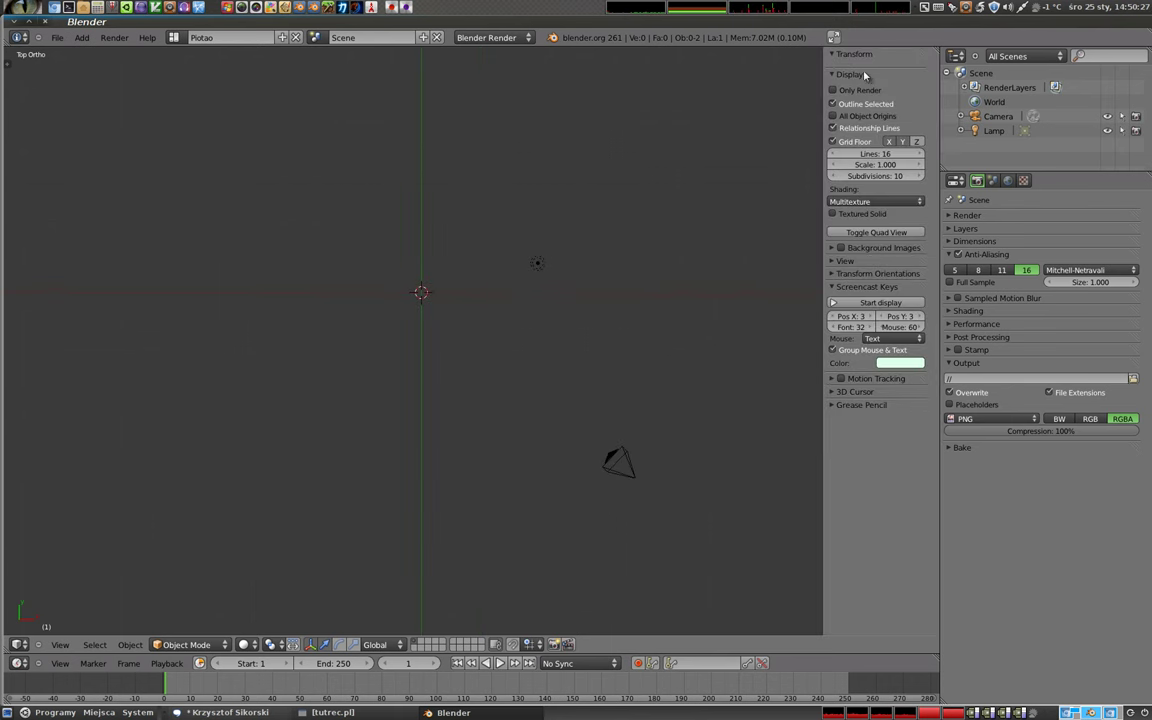
- Enable Background Images and add an image slot shown only in the Top view
left_click(870, 248)
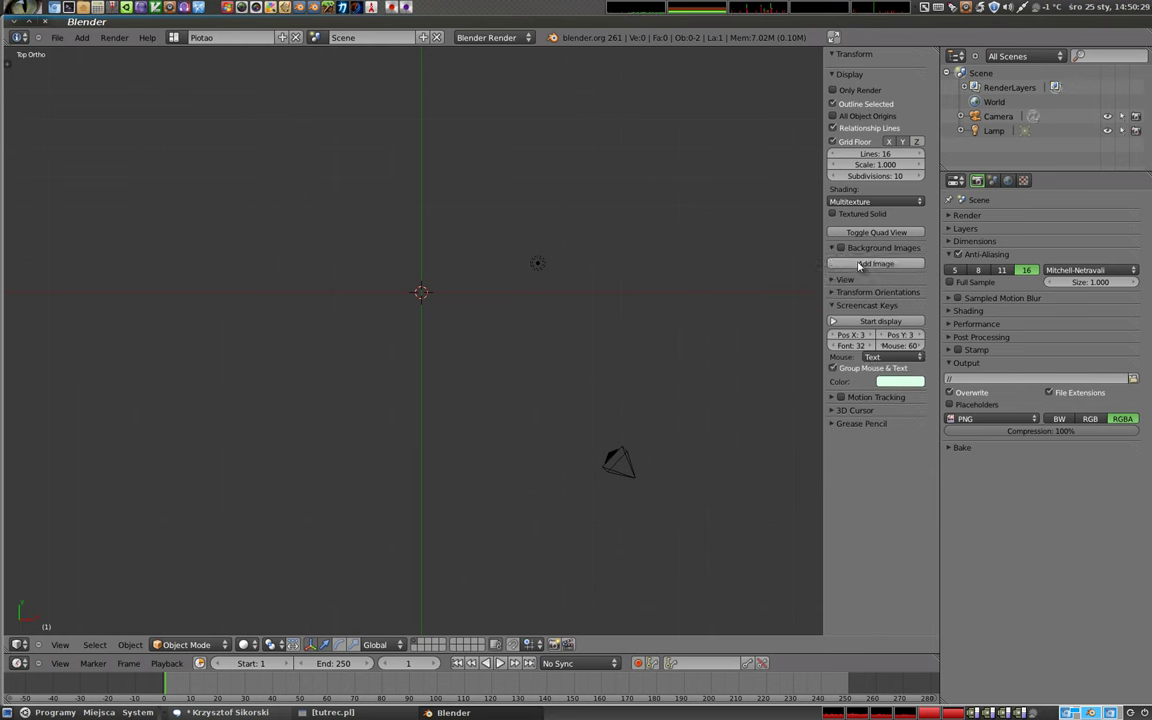
left_click(841, 248)
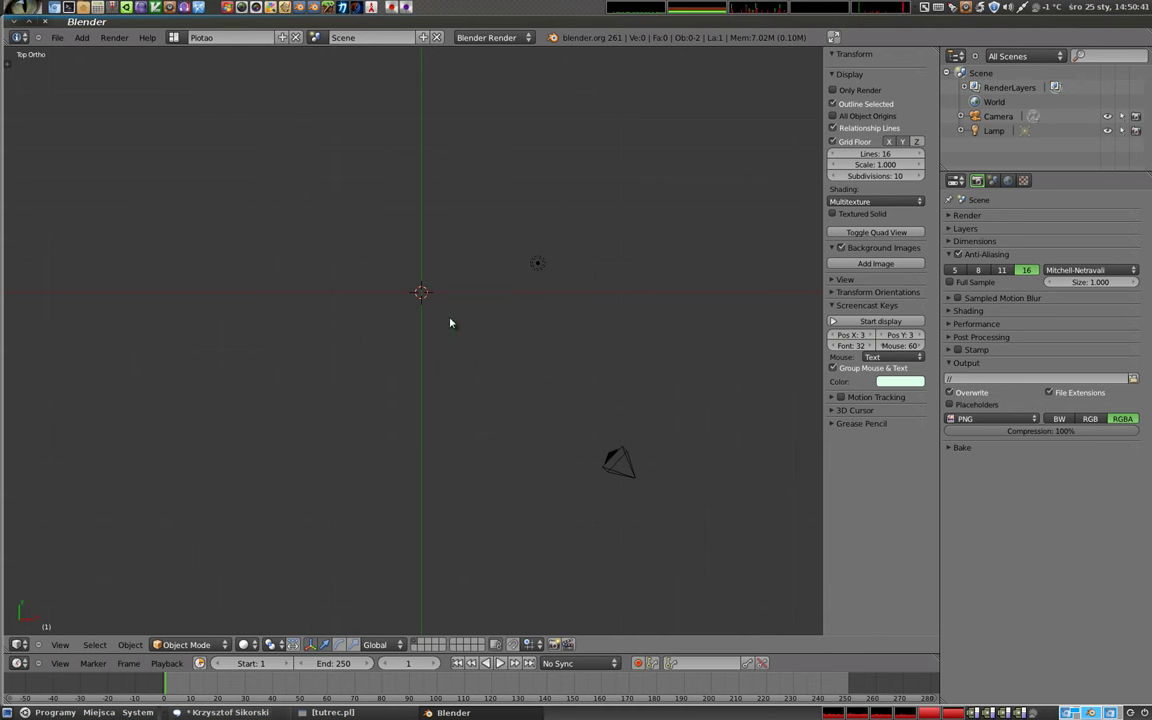
left_click(888, 264)
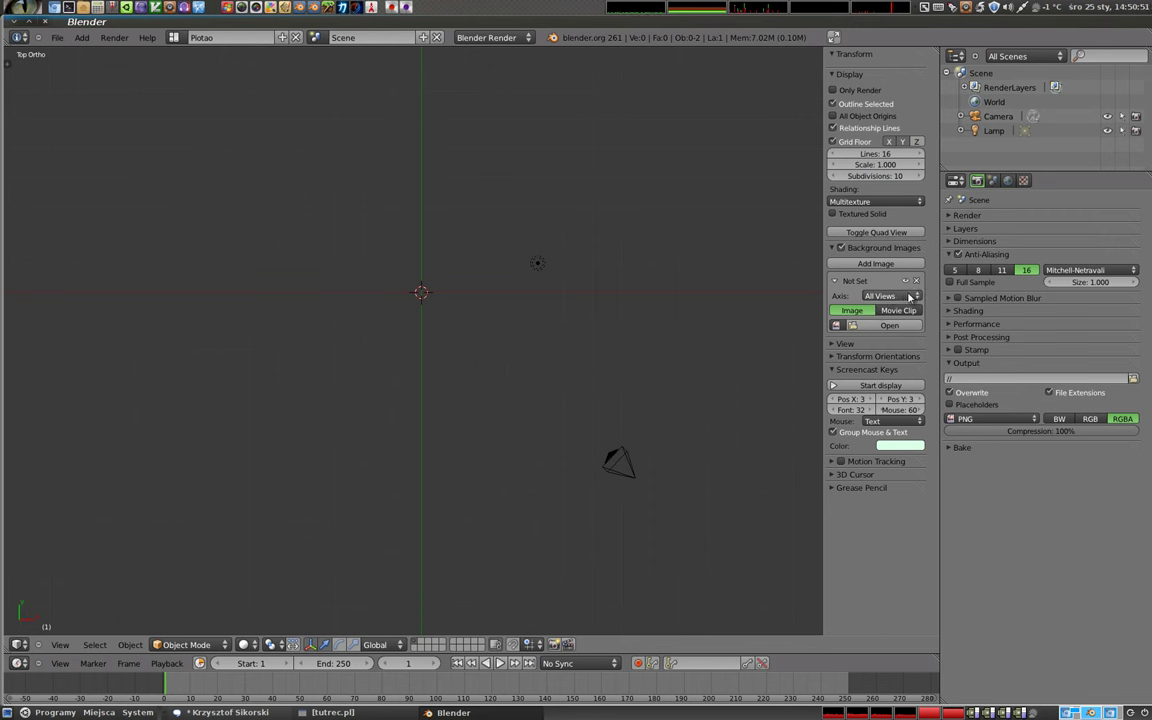
left_click(905, 296)
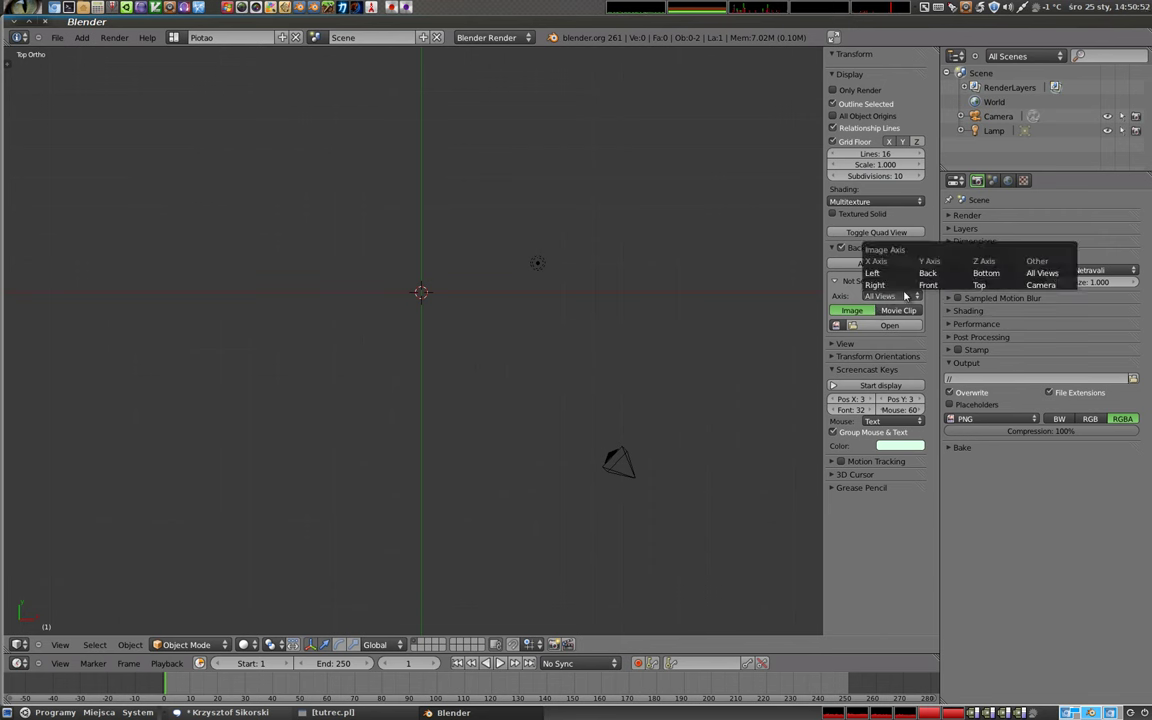
left_click(990, 286)
mouse_move(422, 370)
middle_mouse_down()
mouse_move(427, 195)
mouse_move(419, 297)
middle_mouse_up()
key("KP_7")
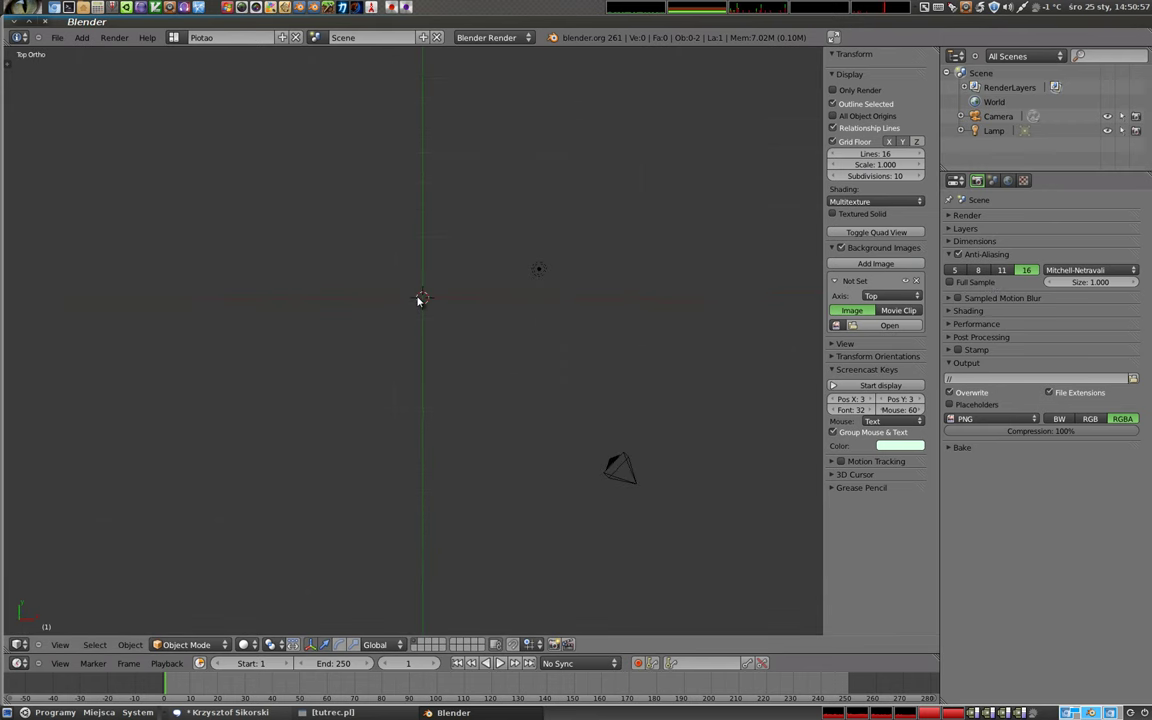
- Load plan-kuchni.png from the Blender/PKB/domki-z-planow folder as the background image
left_click(889, 325)
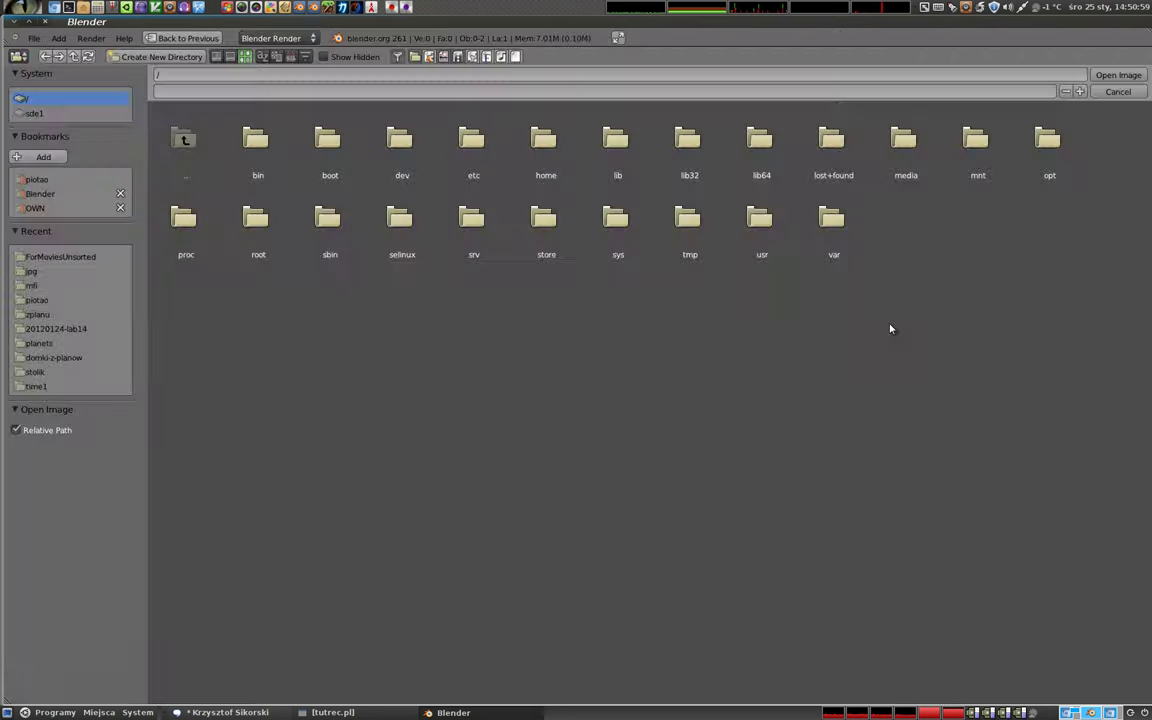
left_click(40, 193)
left_click(258, 145)
left_click(329, 131)
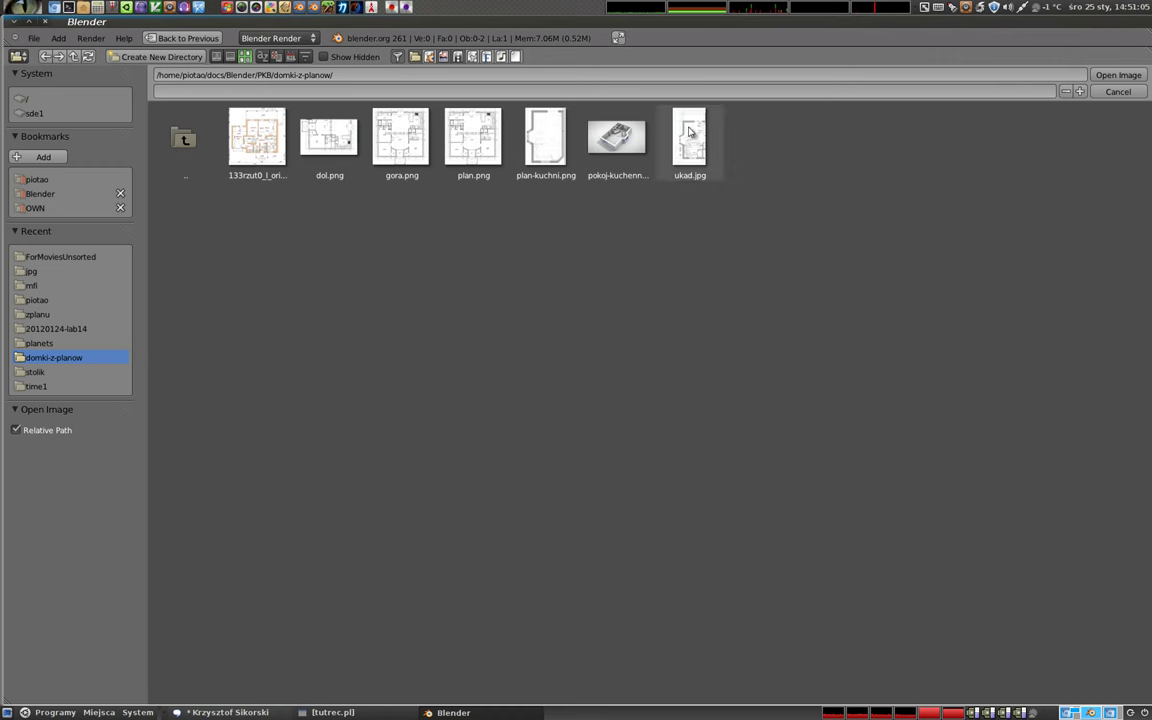
left_click(546, 147)
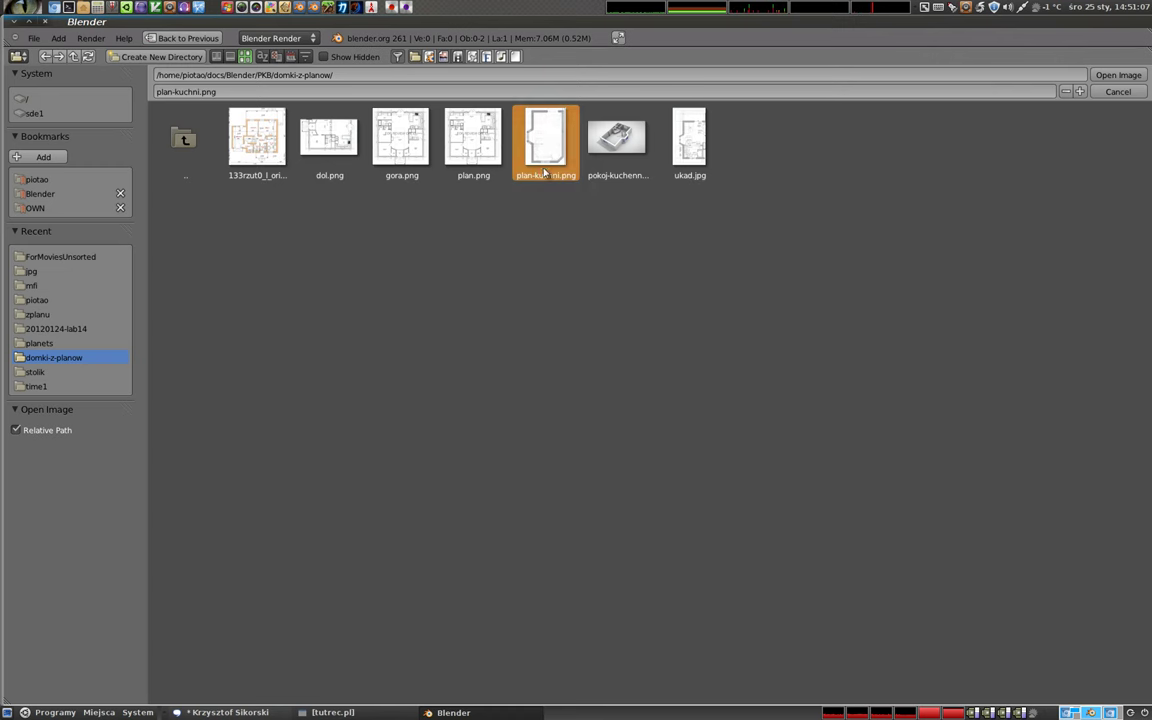
left_click(1119, 80)
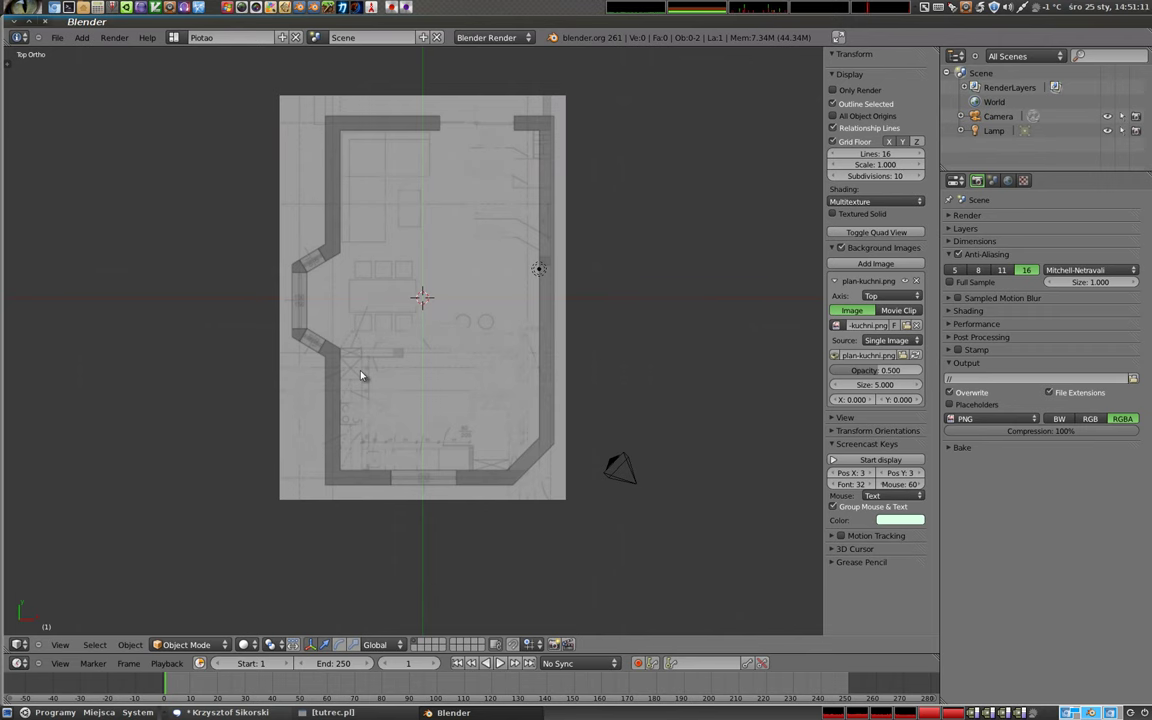
- Zoom in and pan across the plan's bottom-left walls, sink and the area right of it
scroll(378, 373, "up", 4)
mouse_move(362, 413)
middle_mouse_down("shift")
mouse_move(380, 303)
mouse_move(427, 273)
middle_mouse_up("shift")
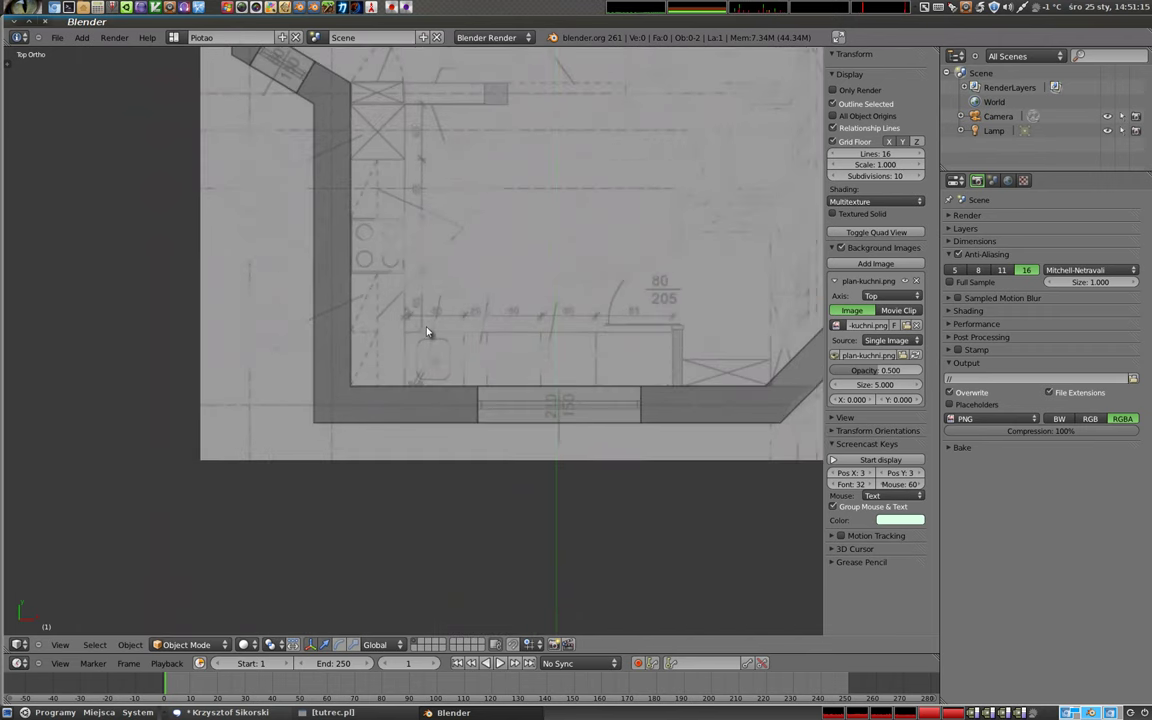
scroll(432, 329, "up", 1)
scroll(437, 319, "up", 1)
scroll(442, 300, "up", 1)
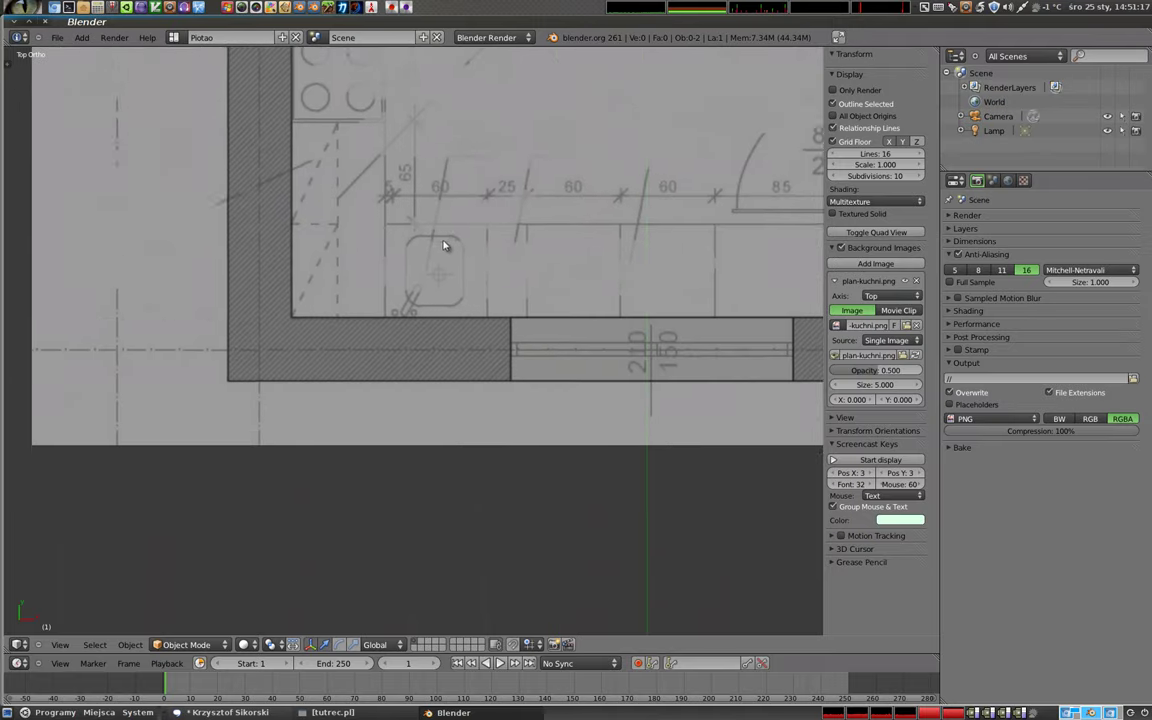
middle_click_drag(445, 245, 440, 257, "shift")
scroll(440, 257, "up", 1)
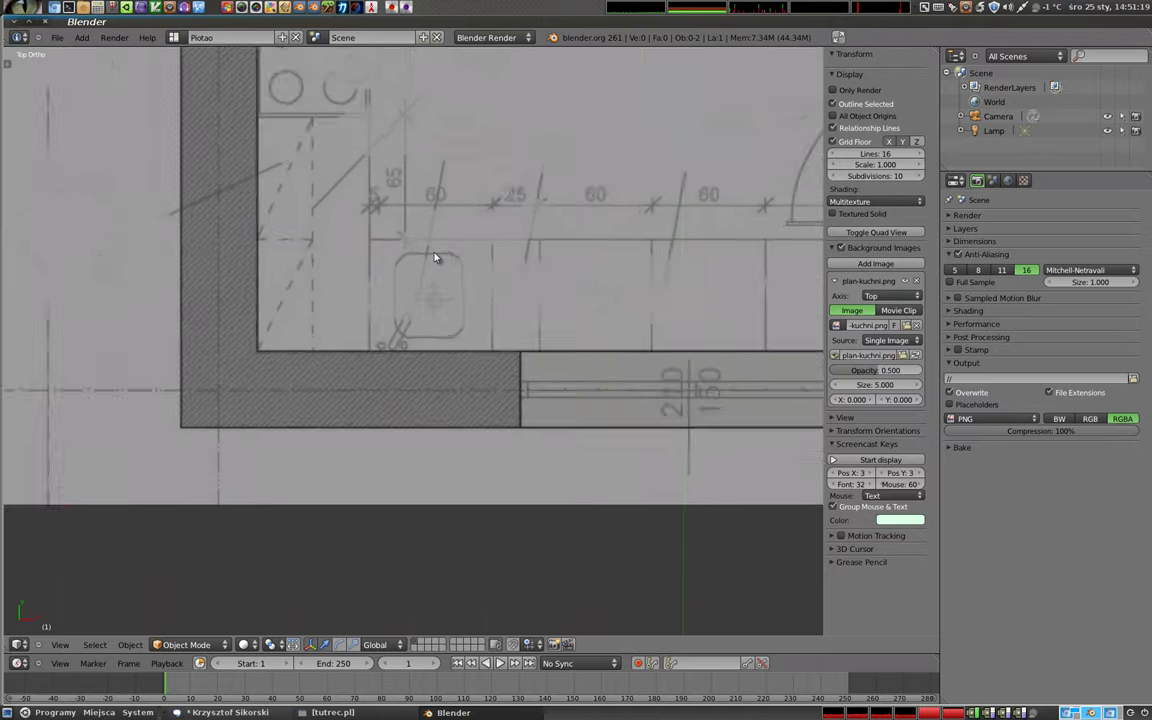
scroll(435, 258, "up", 2)
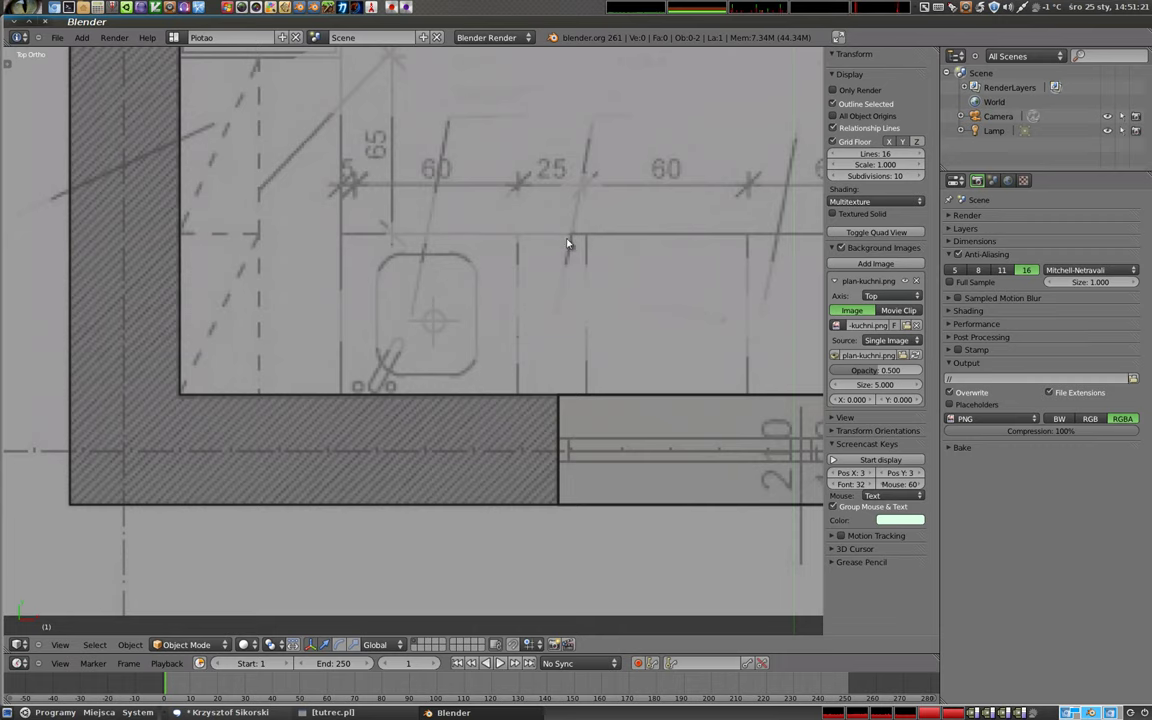
middle_click_drag(599, 275, 408, 279, "shift")
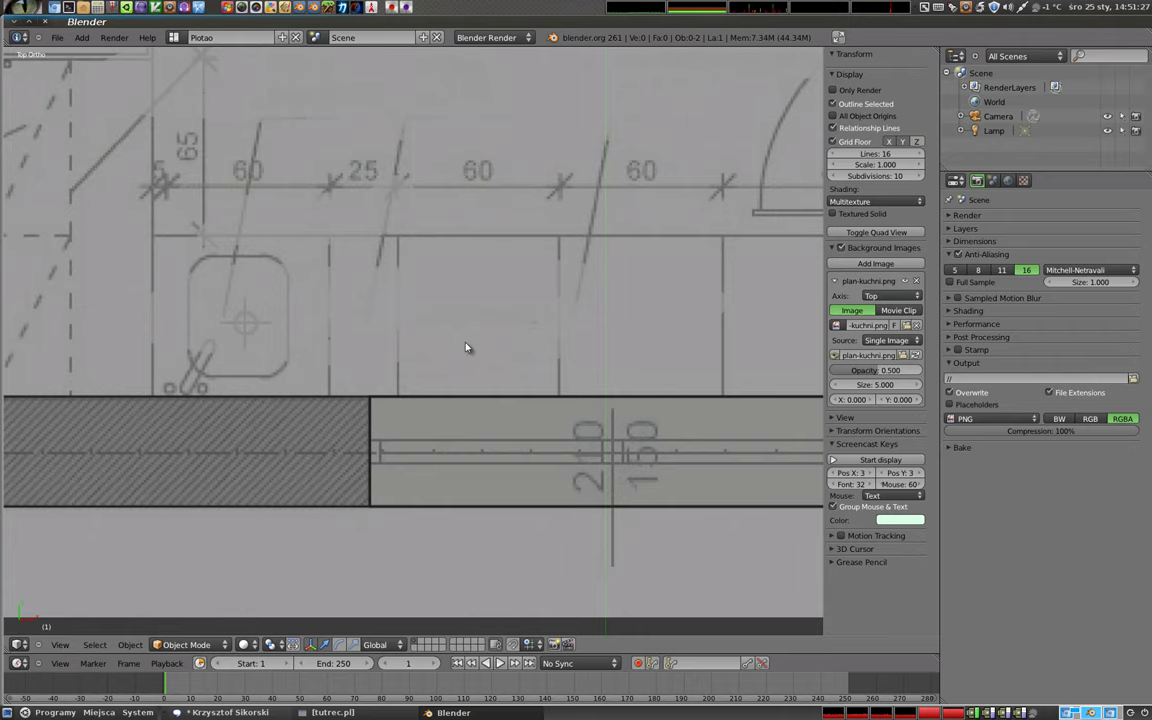
- Zoom back out and recentre the view on the whole kitchen plan
scroll(463, 347, "down", 2)
scroll(480, 300, "down", 1)
scroll(471, 284, "down", 1)
middle_click_drag(470, 284, 489, 277, "shift")
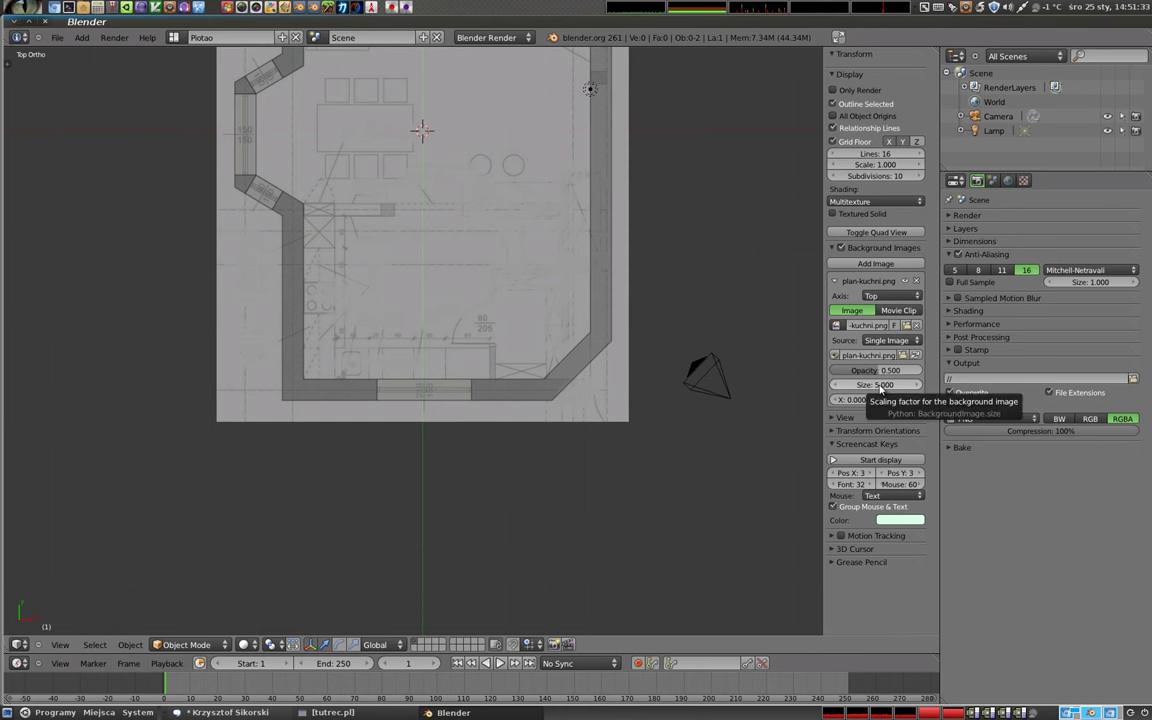
mouse_move(542, 251)
middle_mouse_down("shift")
mouse_move(473, 321)
mouse_move(488, 357)
middle_mouse_up("shift")
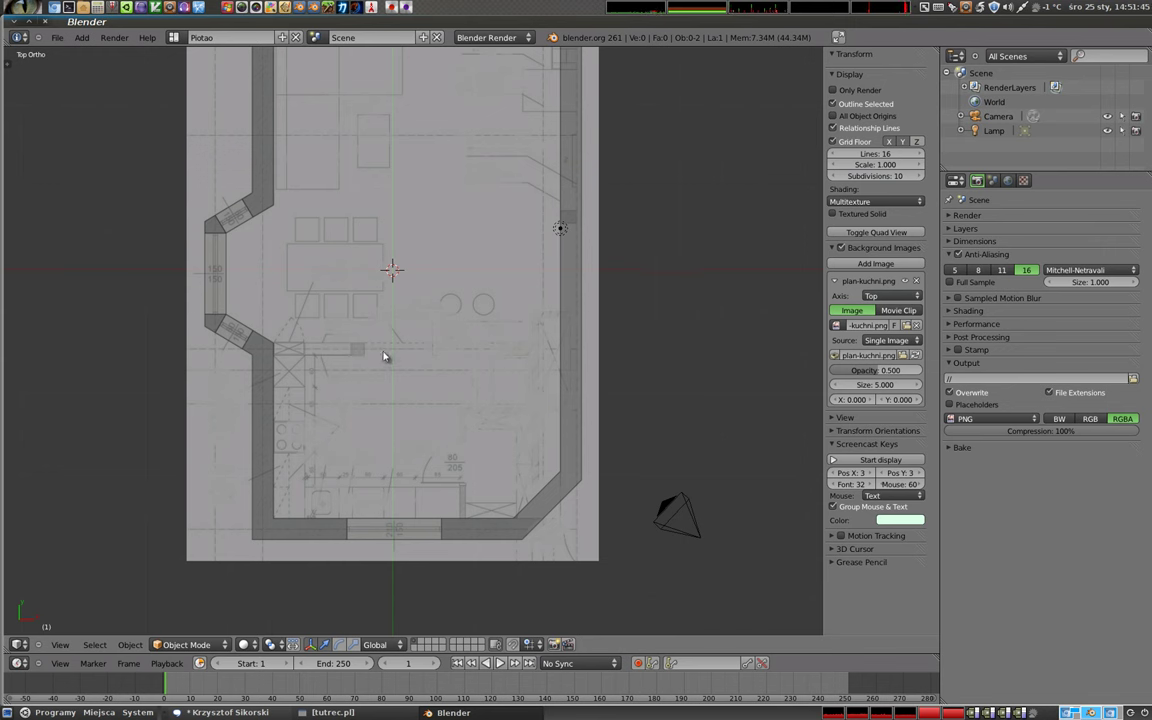
- Add a cube and switch the scene units to Metric
key("shift+a")
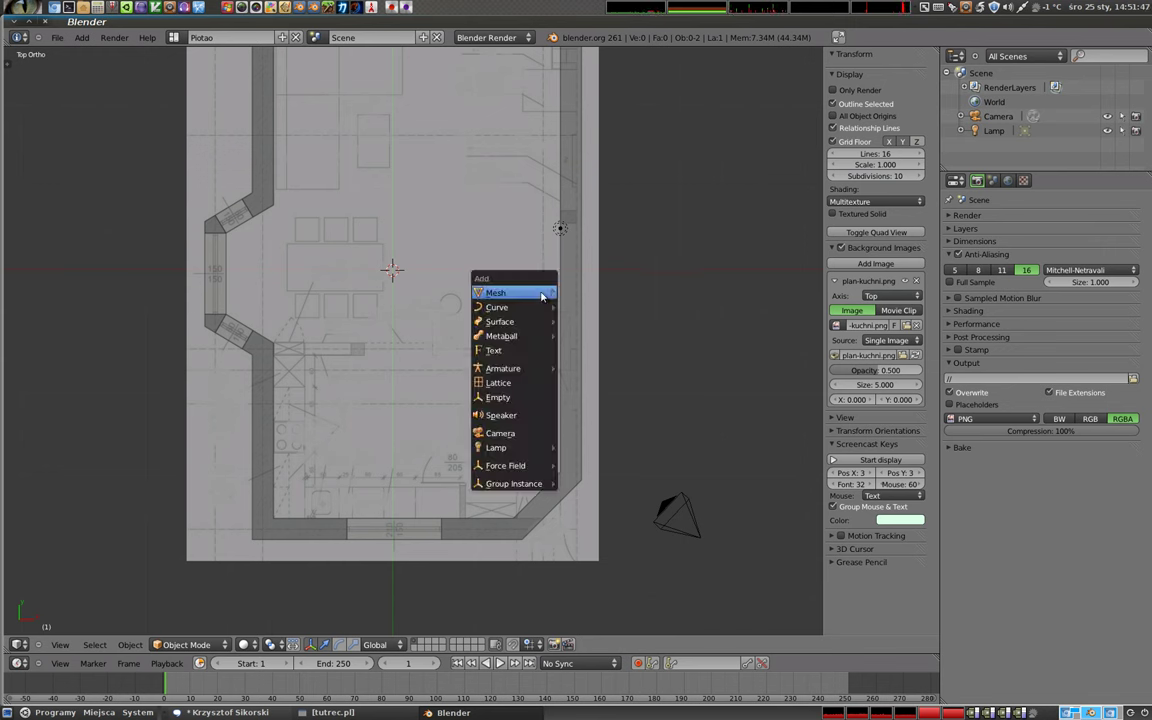
left_click(595, 309)
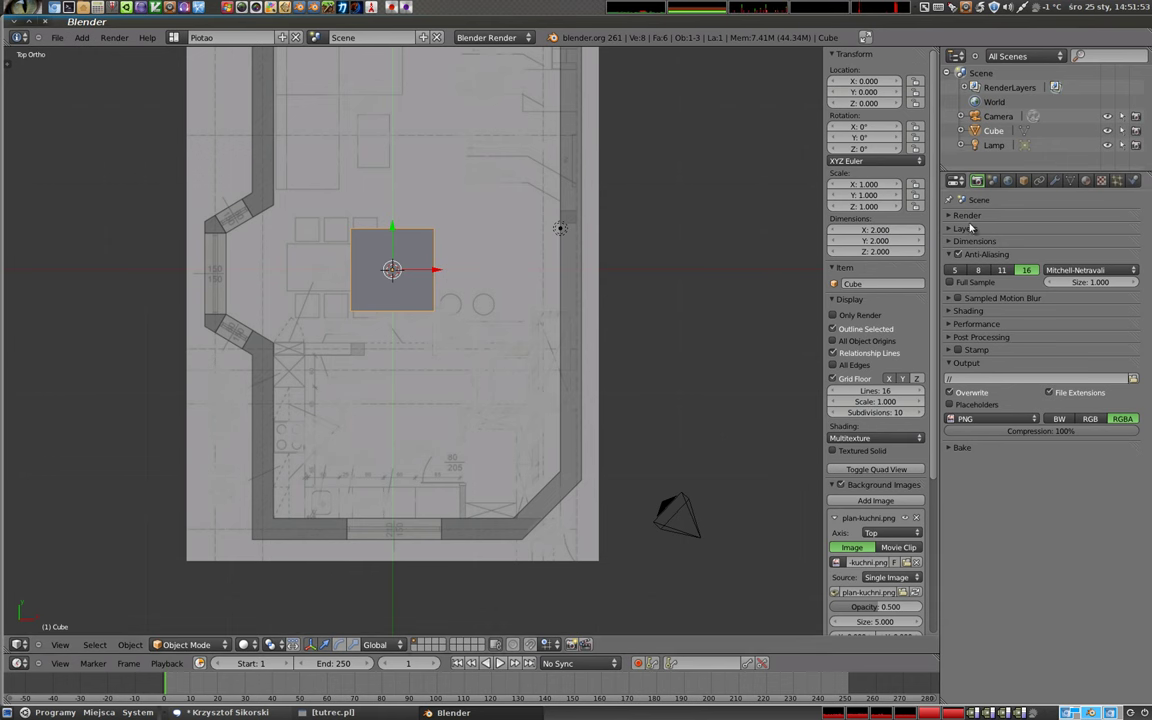
left_click(992, 180)
left_click(1041, 400)
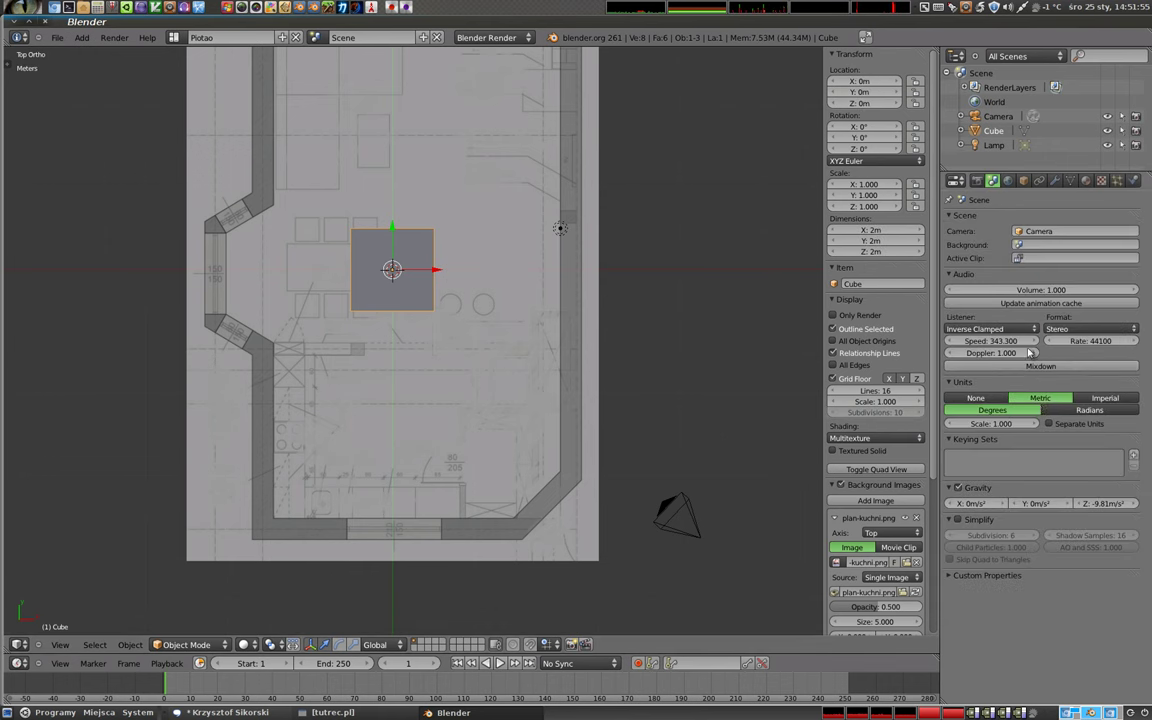
left_click(977, 180)
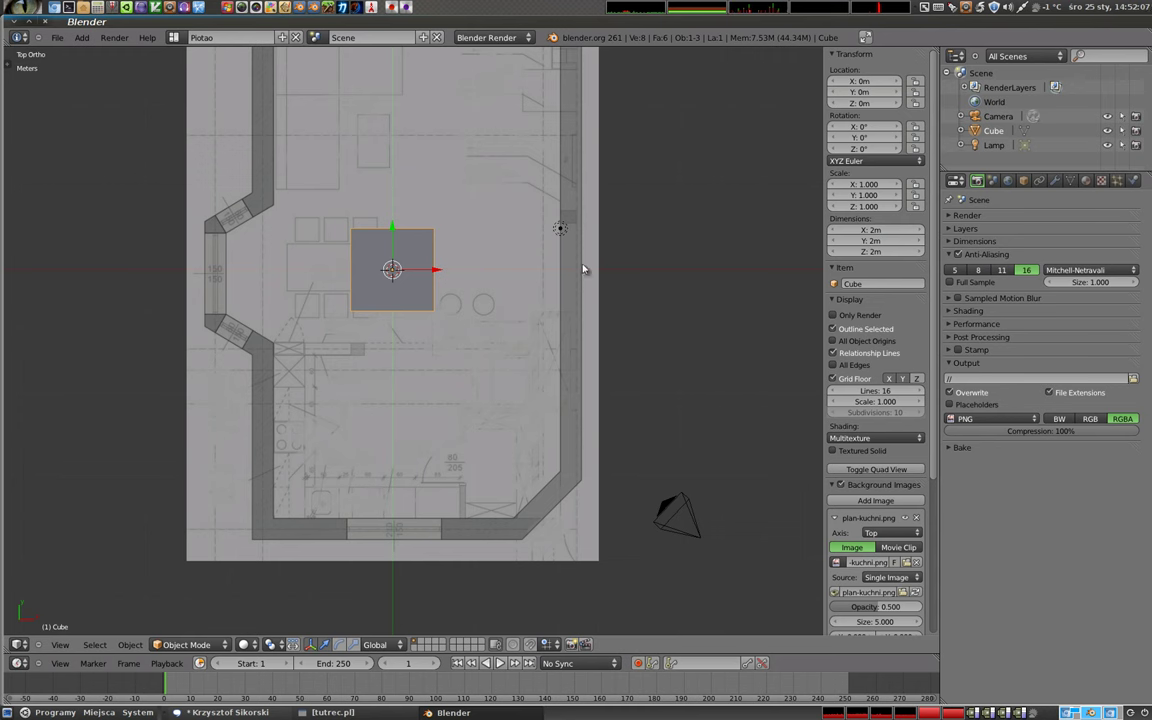
- Set the cube's X, Y and Z dimensions to 60cm
left_click(872, 231)
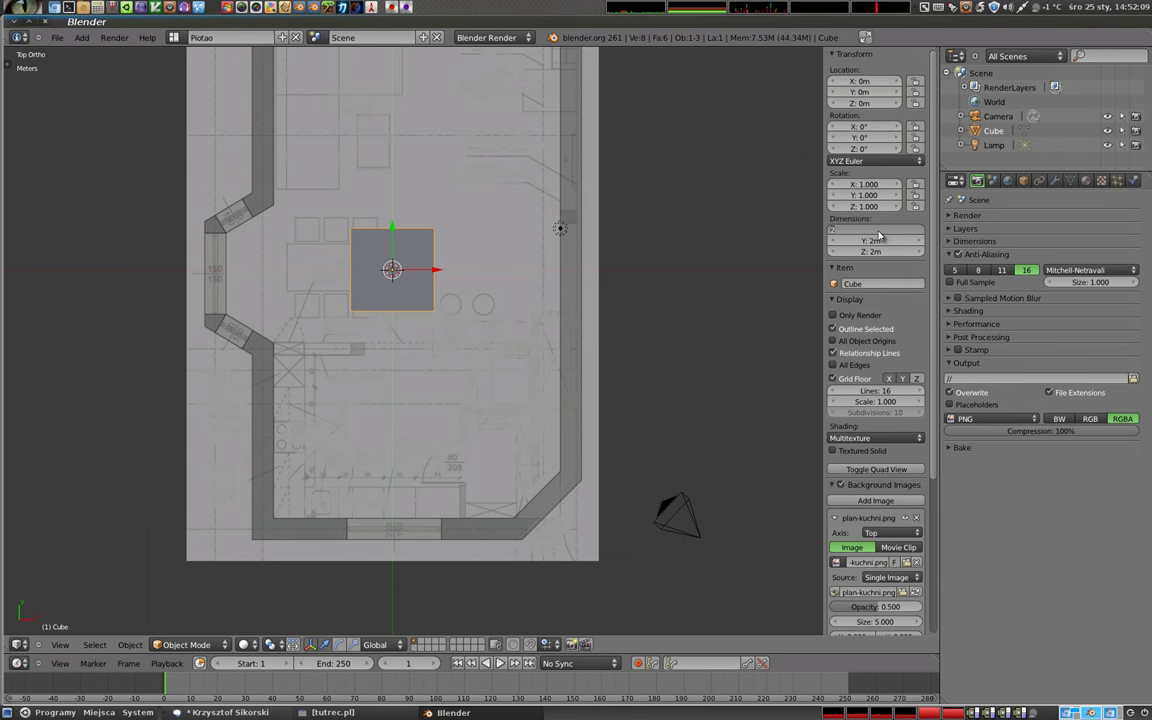
key("Return")
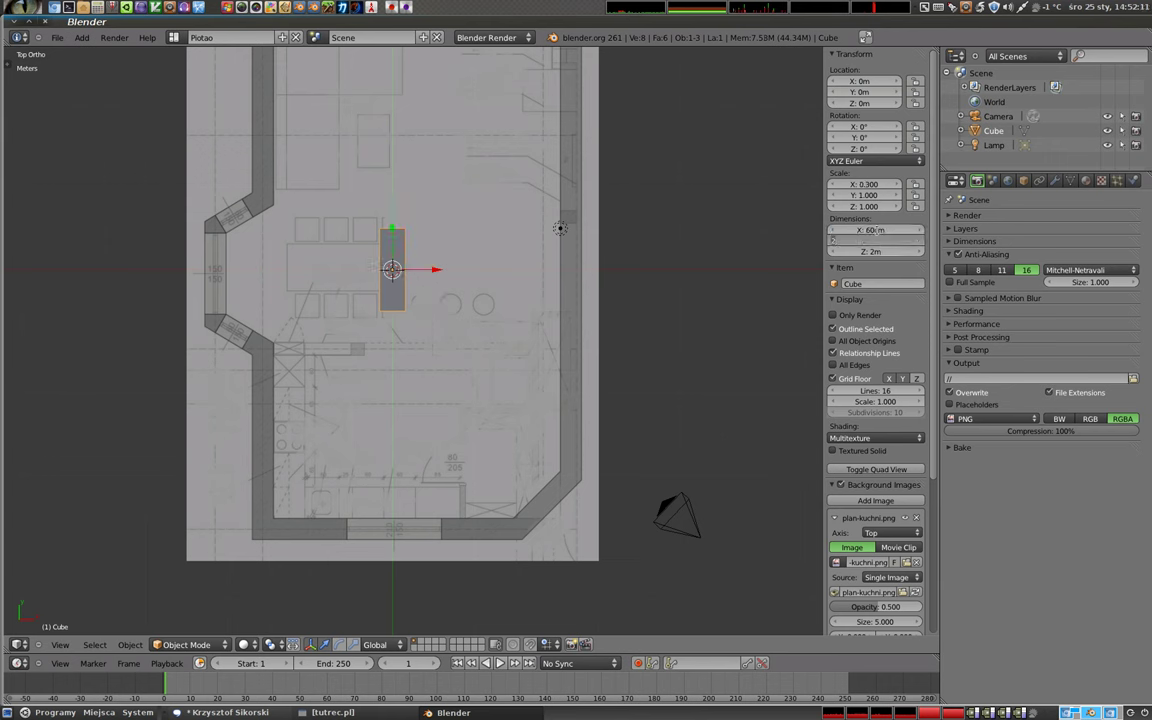
key("Tab")
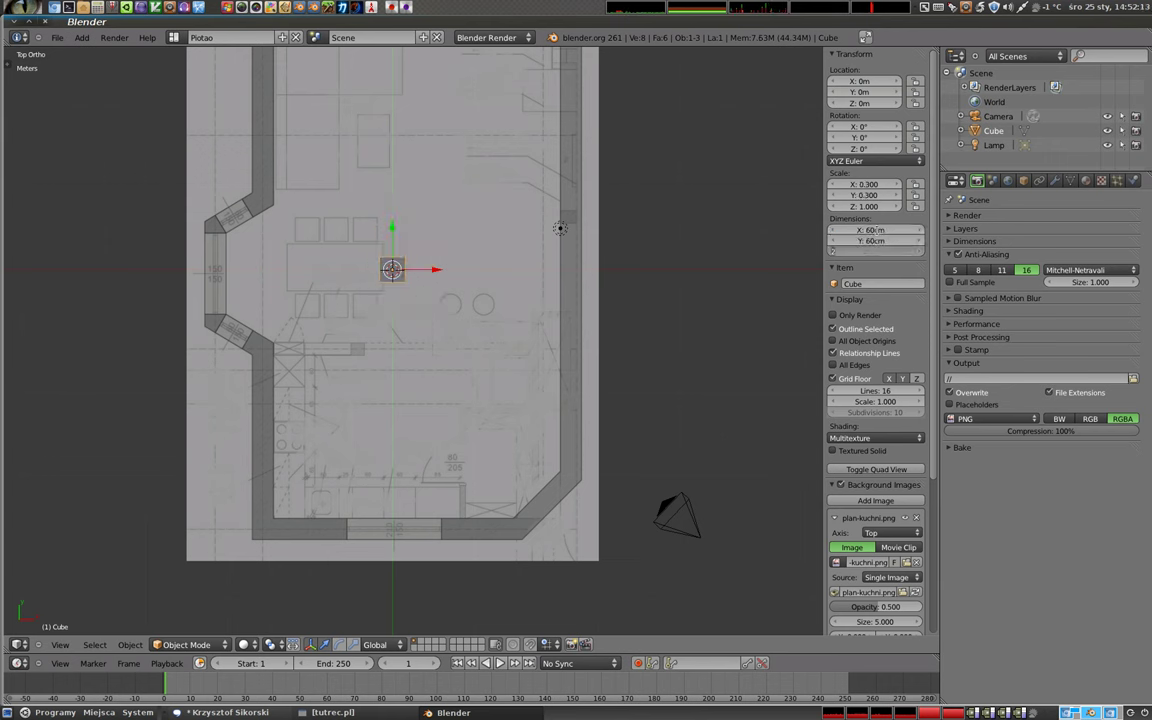
type("60cm")
key("Return")
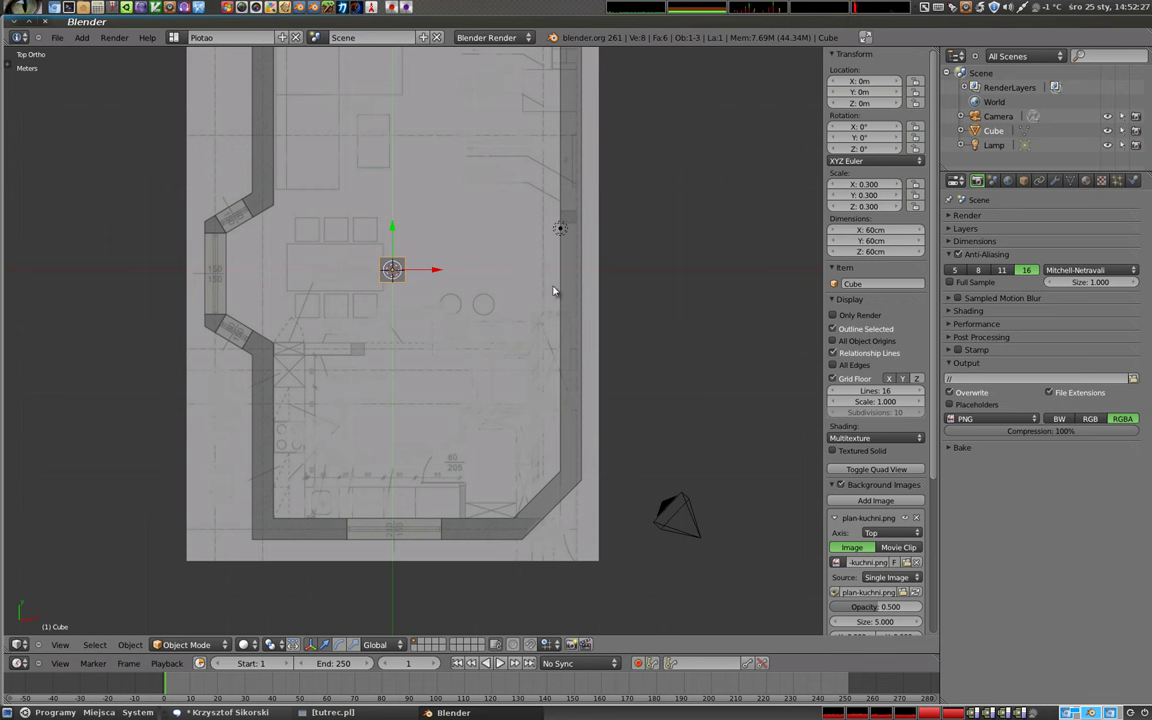
key("ctrl+a")
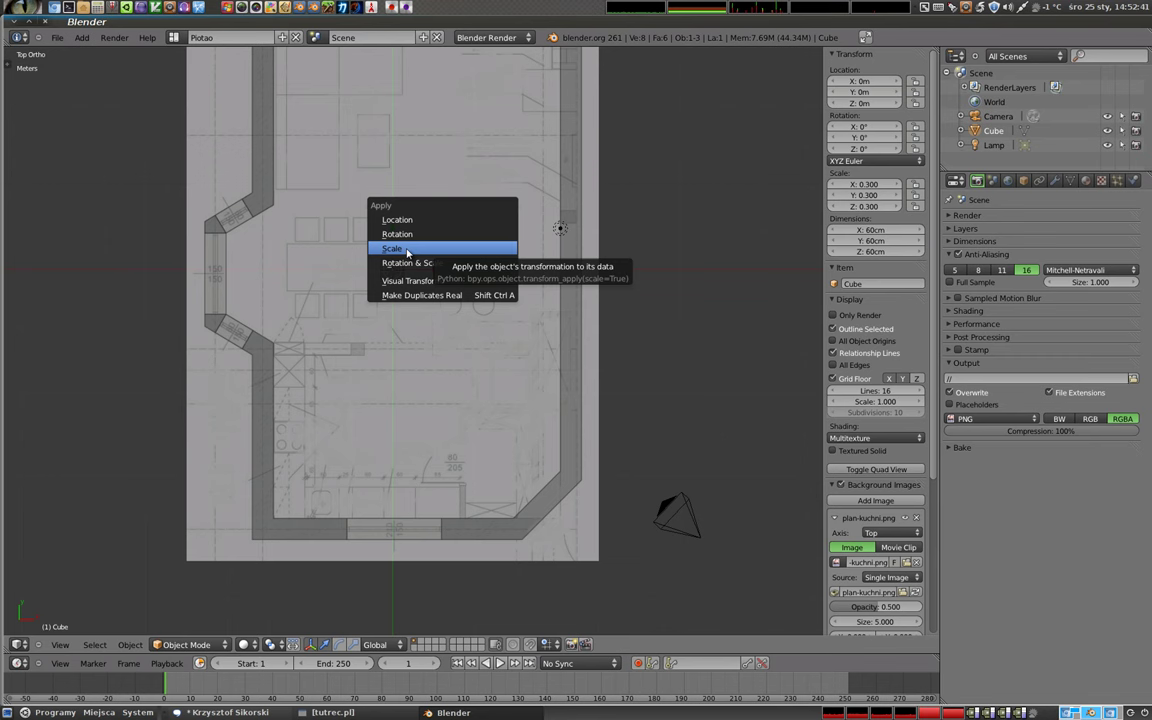
- Apply the cube's scale so it reads 1.000 at 60 cm
left_click(407, 249)
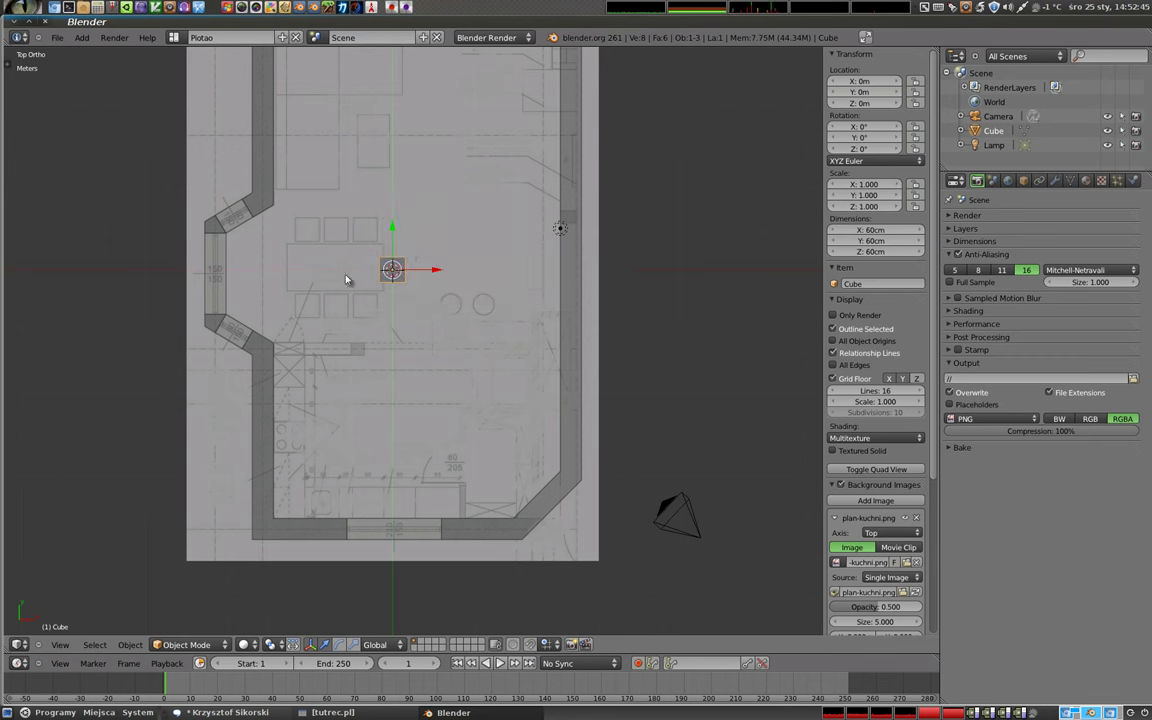
scroll(397, 241, "up", 5)
scroll(397, 241, "down", 3)
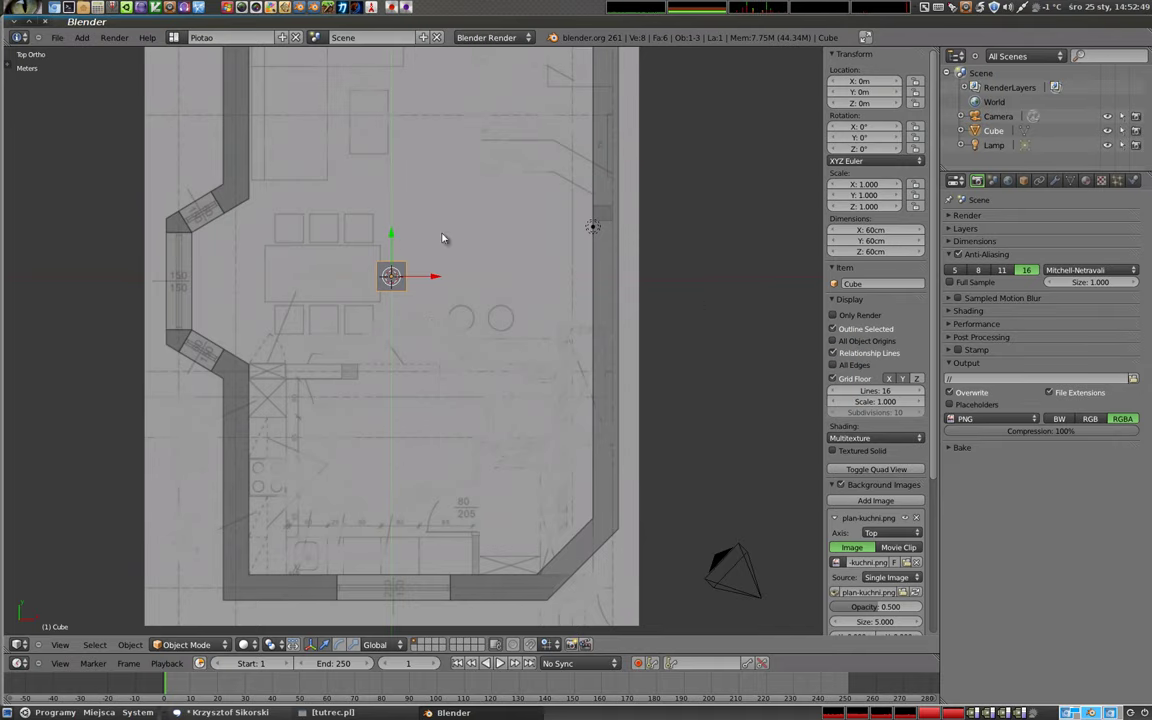
- Move the cube down onto the counter by the bottom wall and zoom in on it
mouse_move(392, 276)
right_mouse_down()
mouse_move(343, 530)
mouse_move(364, 556)
right_mouse_up()
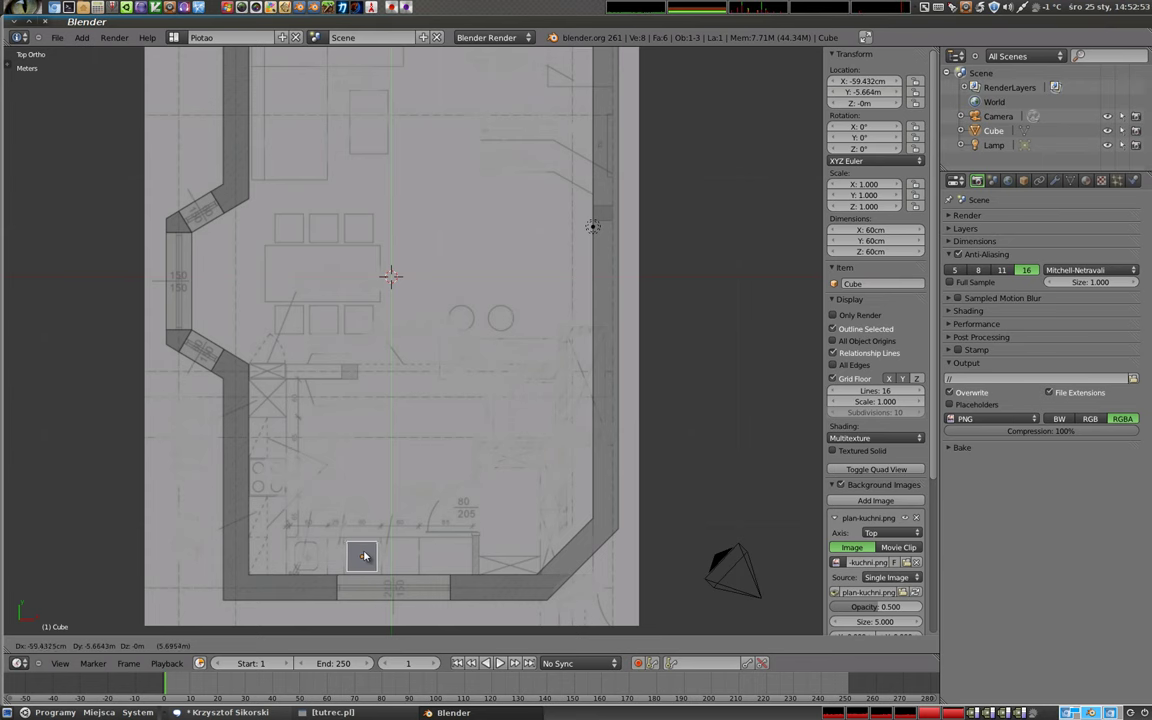
right_click_drag(364, 556, 361, 553)
mouse_move(361, 553)
middle_mouse_down("shift")
mouse_move(458, 329)
mouse_move(342, 385)
middle_mouse_up("shift")
scroll(458, 329, "up", 7)
scroll(463, 329, "up", 3)
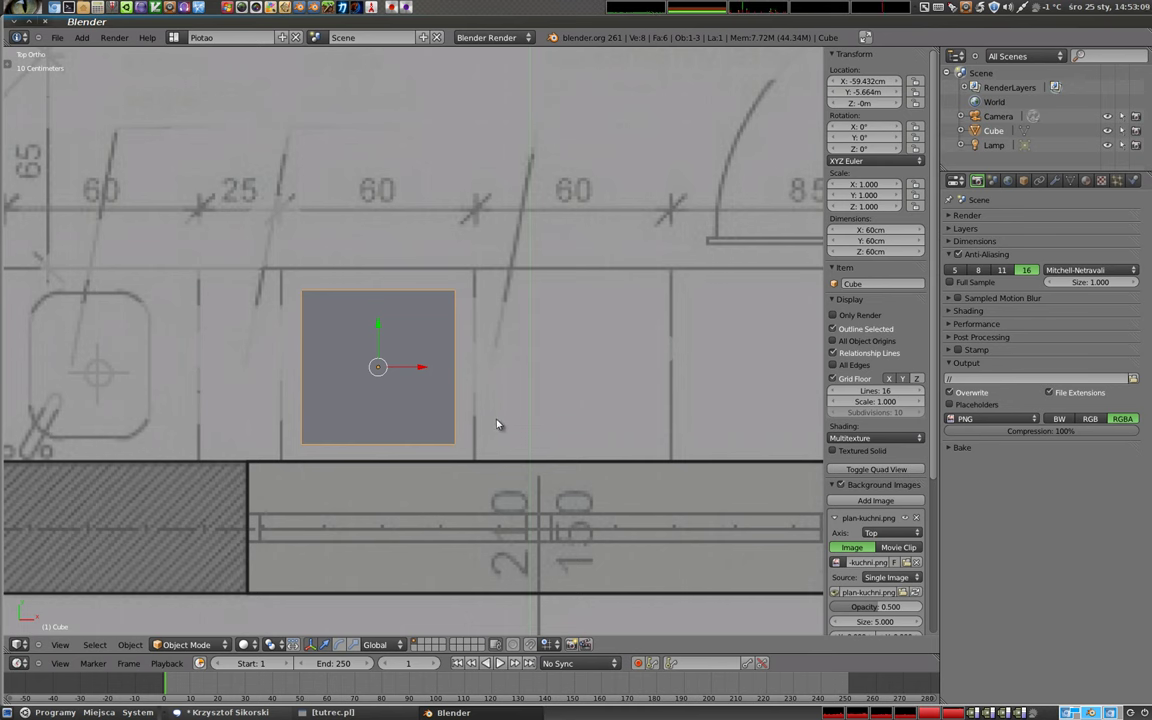
- Scale the cube to 1.254 to span the cabinet and nudge it into alignment
key("s")
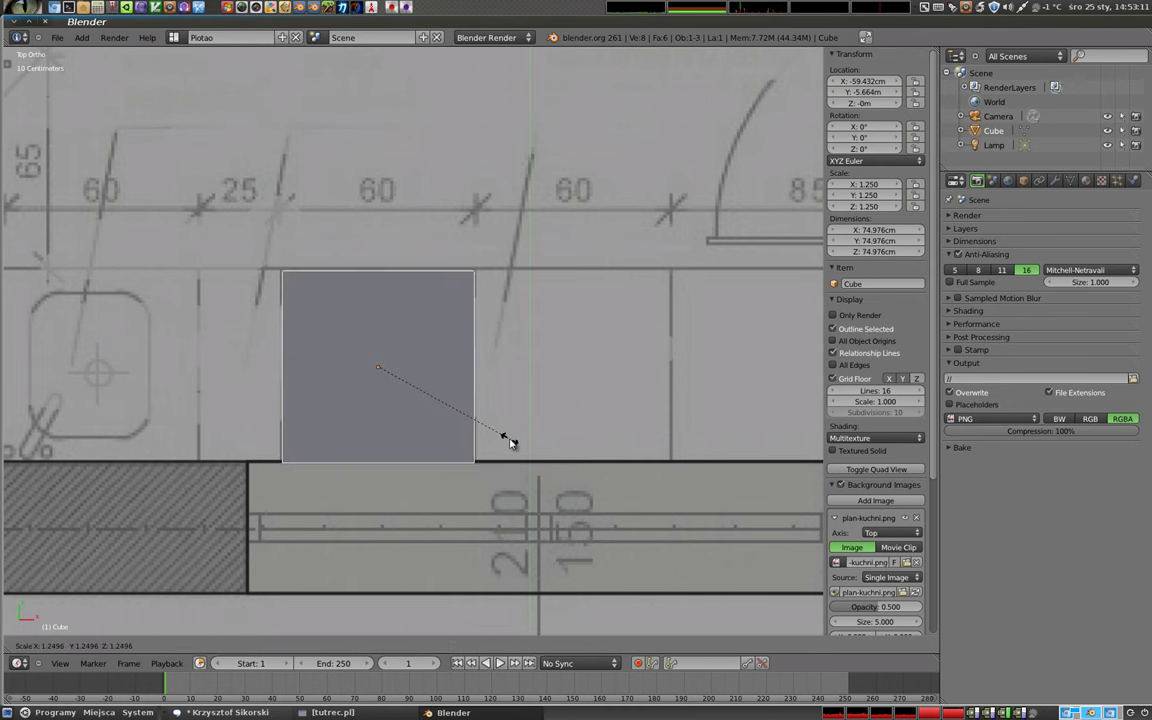
left_click(509, 441)
key("g")
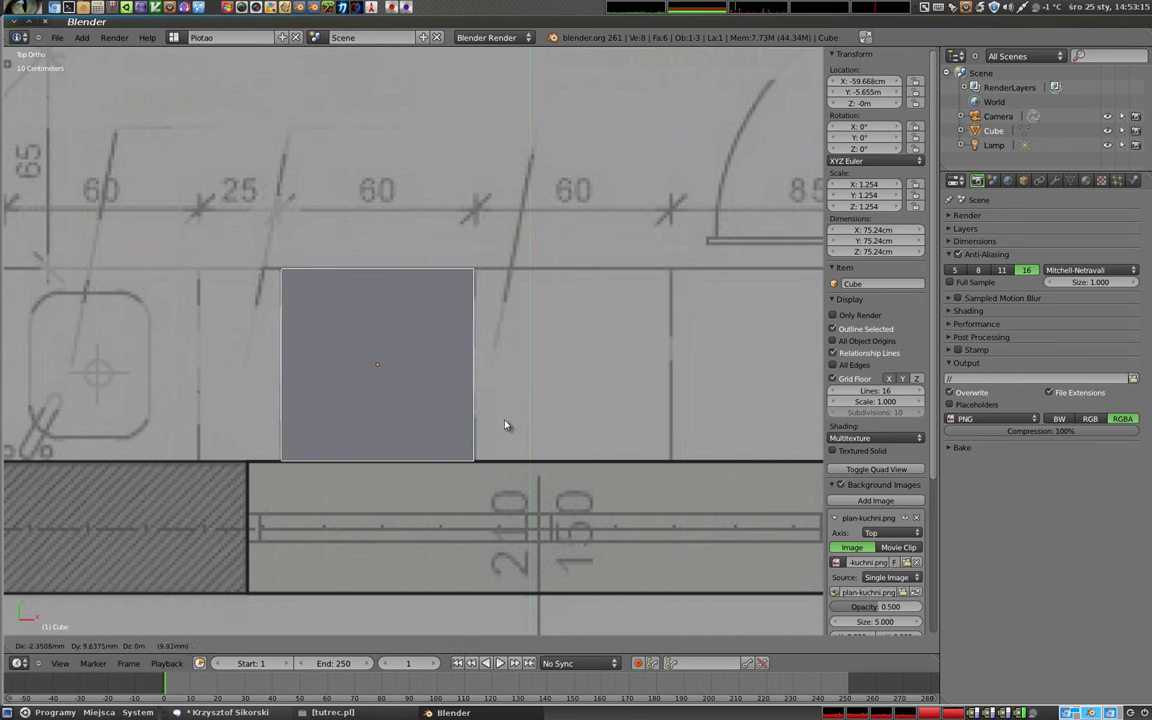
left_click(505, 425)
key("s")
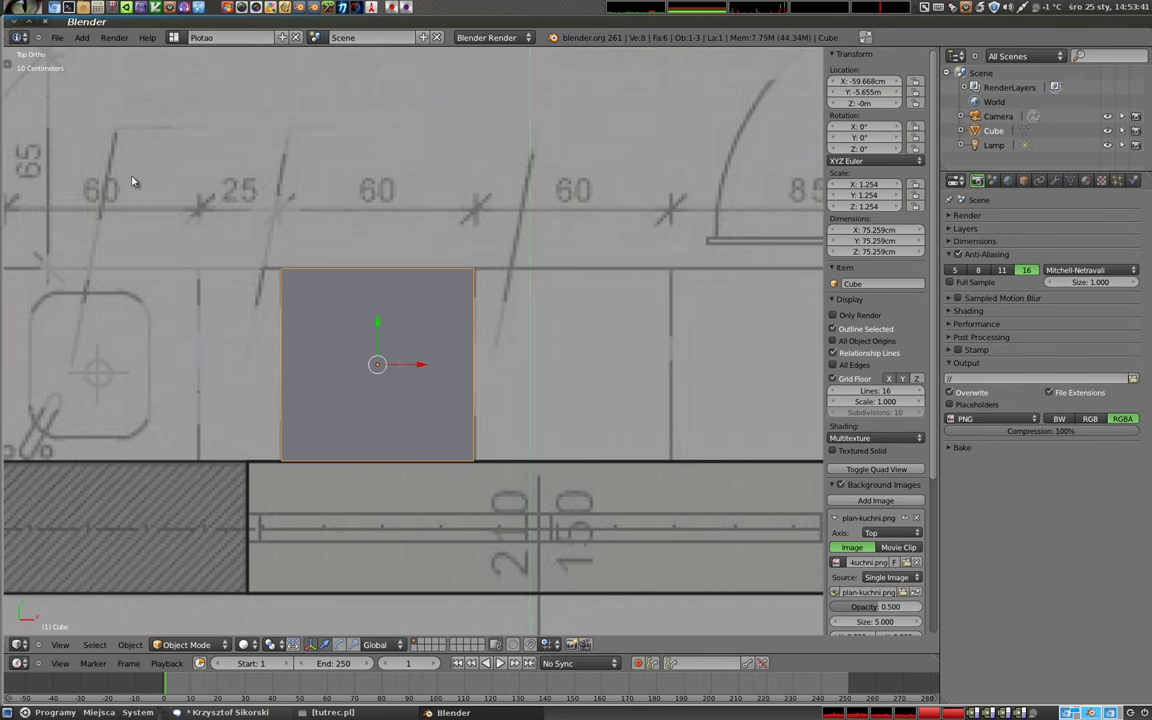
- Launch Qalculate!, place it beside the viewport, and enter 1,254 on the keypad
left_click(98, 9)
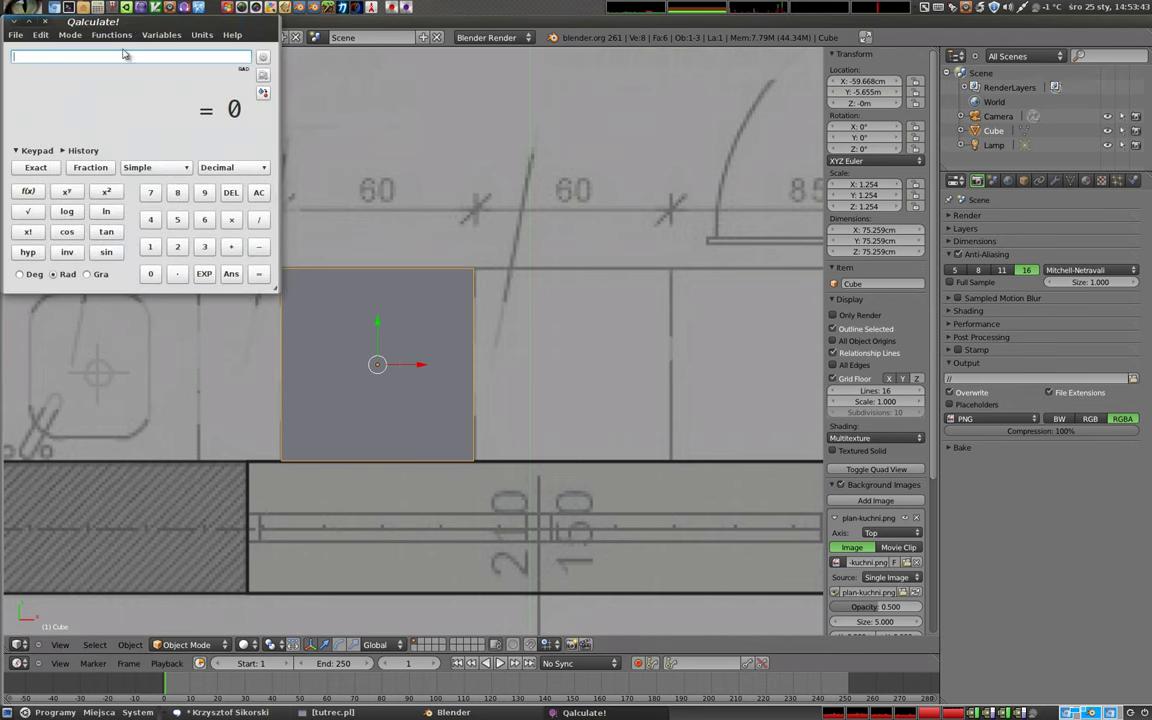
mouse_move(126, 20)
left_mouse_down()
mouse_move(663, 81)
mouse_move(650, 81)
left_mouse_up()
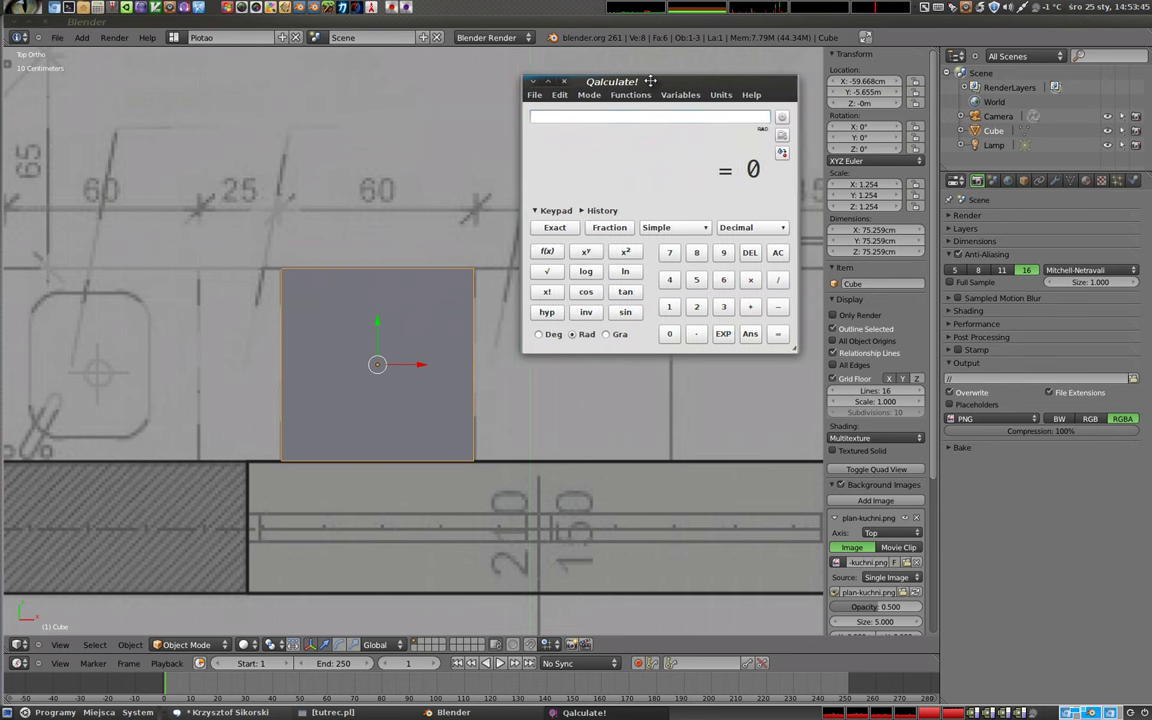
left_click(669, 307)
left_click(696, 333)
left_click(696, 306)
left_click(696, 280)
left_click(670, 282)
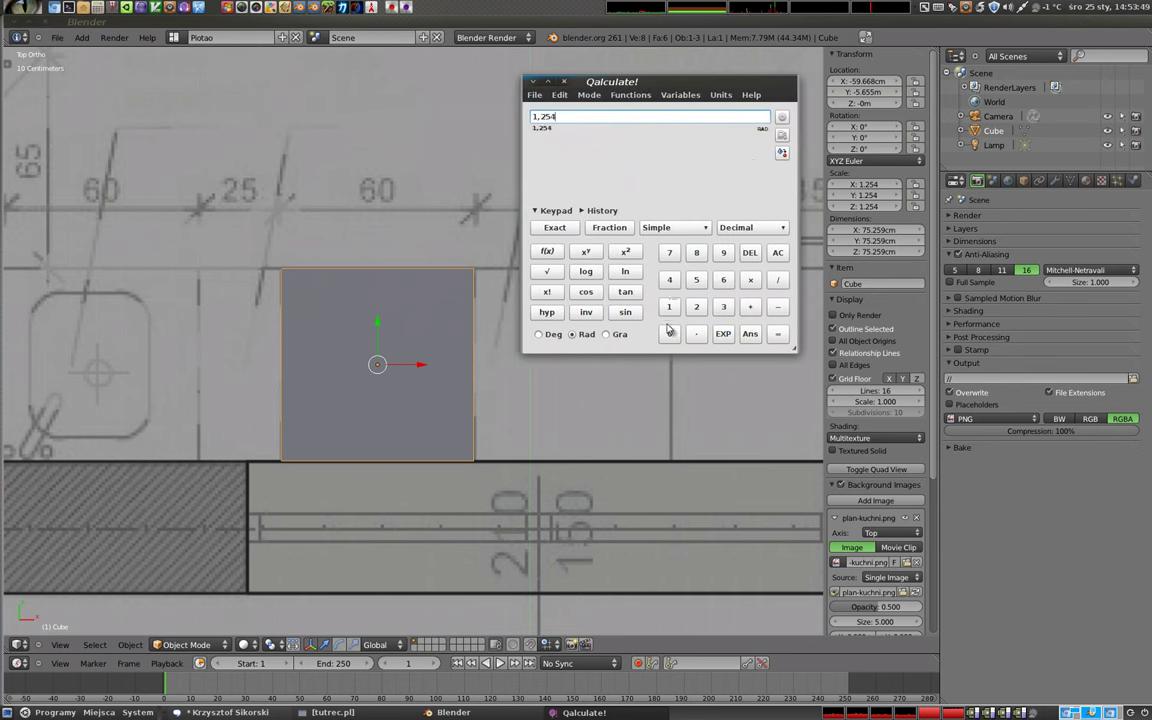
- Evaluate 1,254, then compute 1 divided by that answer
left_click(777, 334)
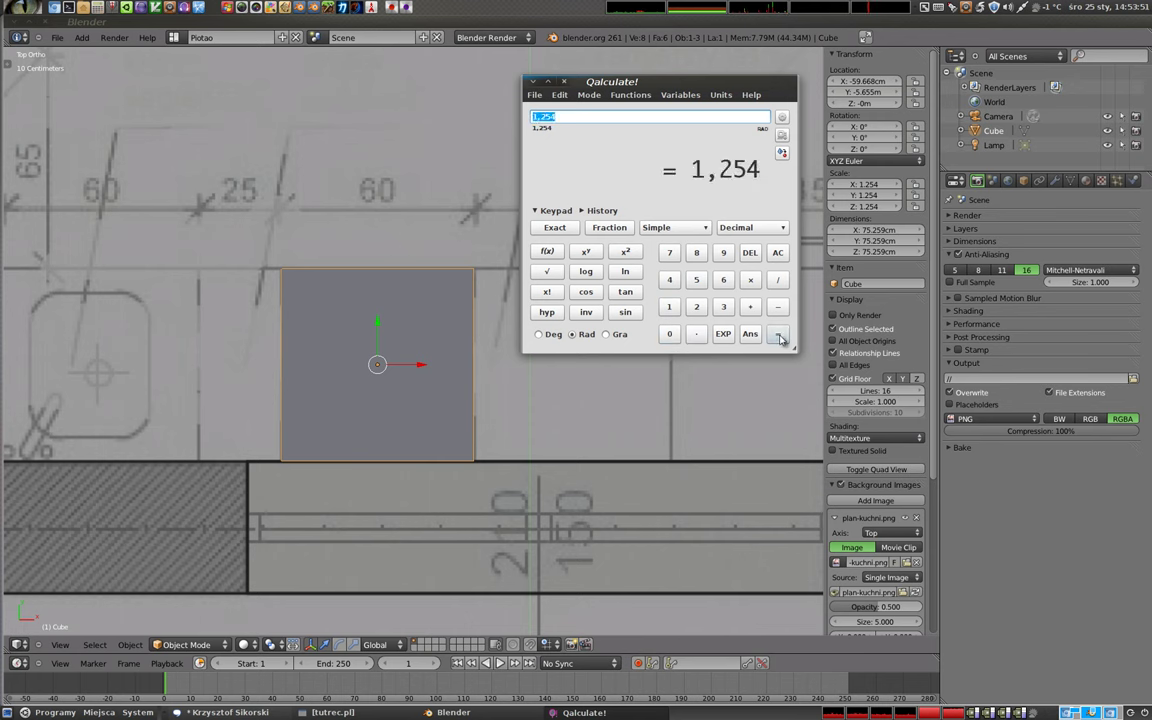
left_click(667, 307)
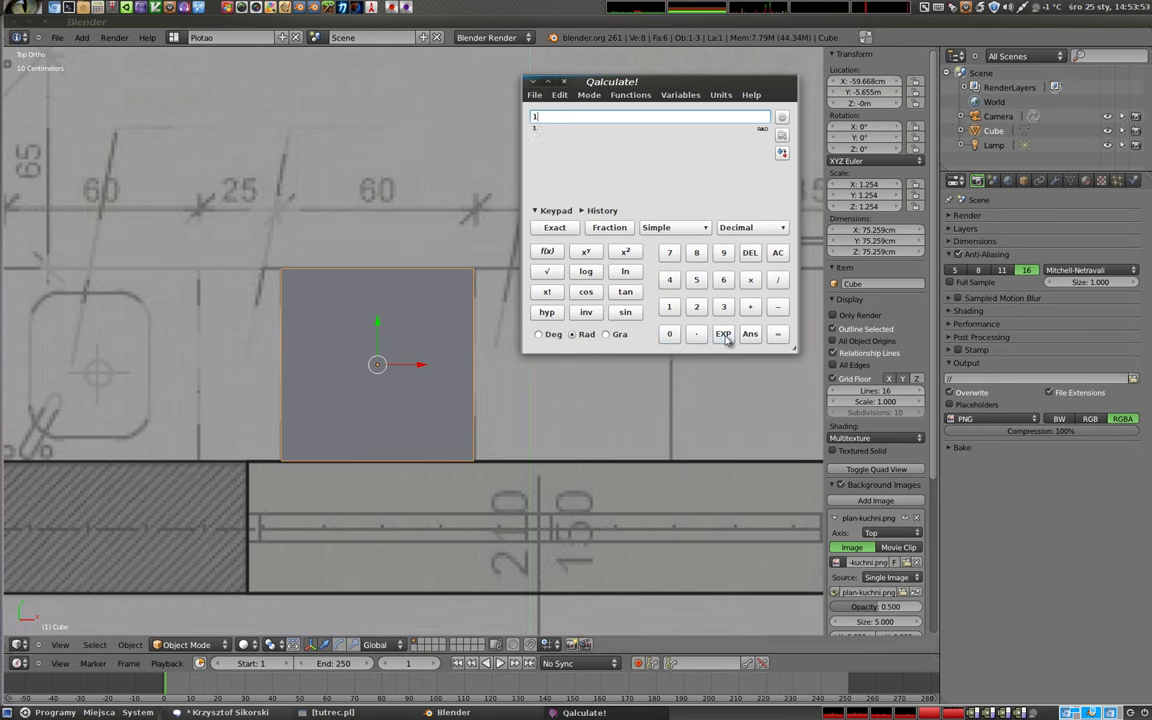
left_click(778, 280)
left_click(750, 334)
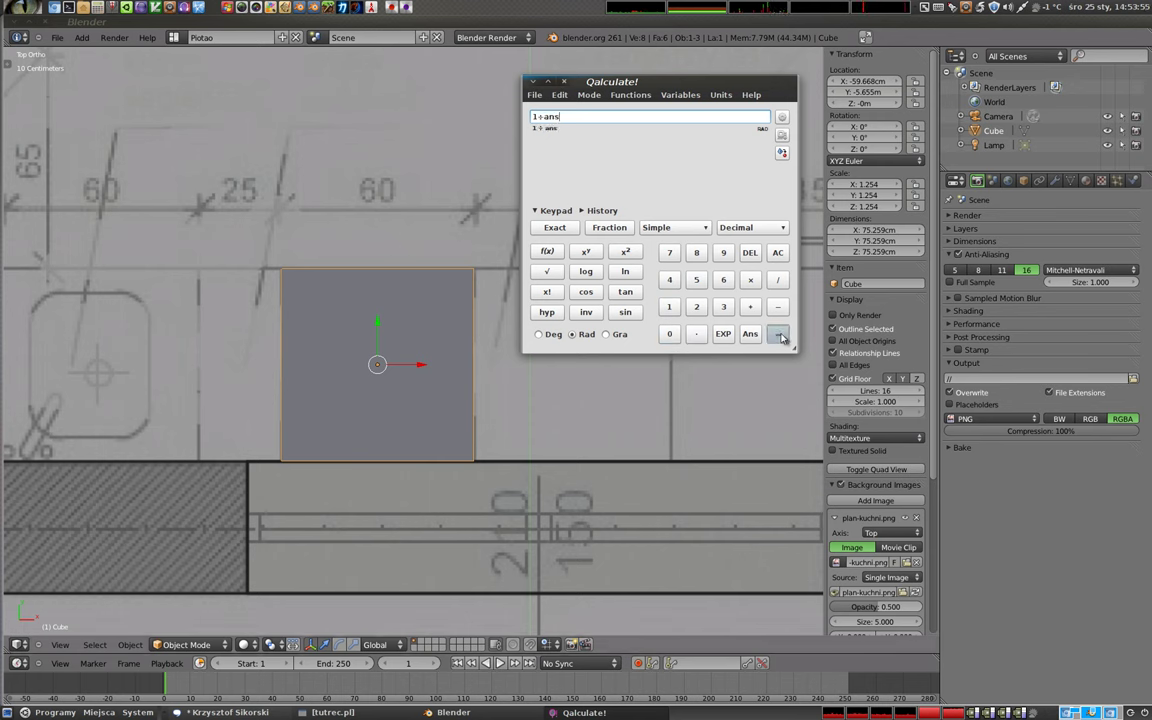
left_click(777, 334)
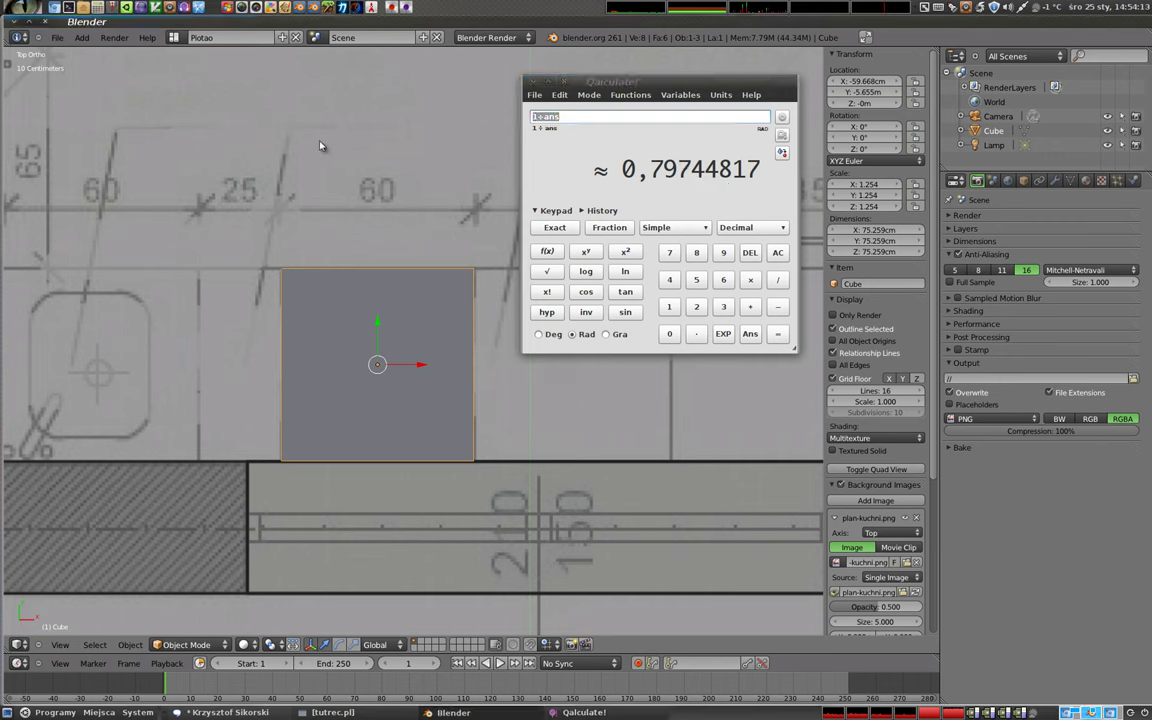
- Rework the expression to 5 times the answer (≈3,9872408) and clear Blender's background size
scroll(866, 566, "down", 3)
scroll(866, 566, "down", 2)
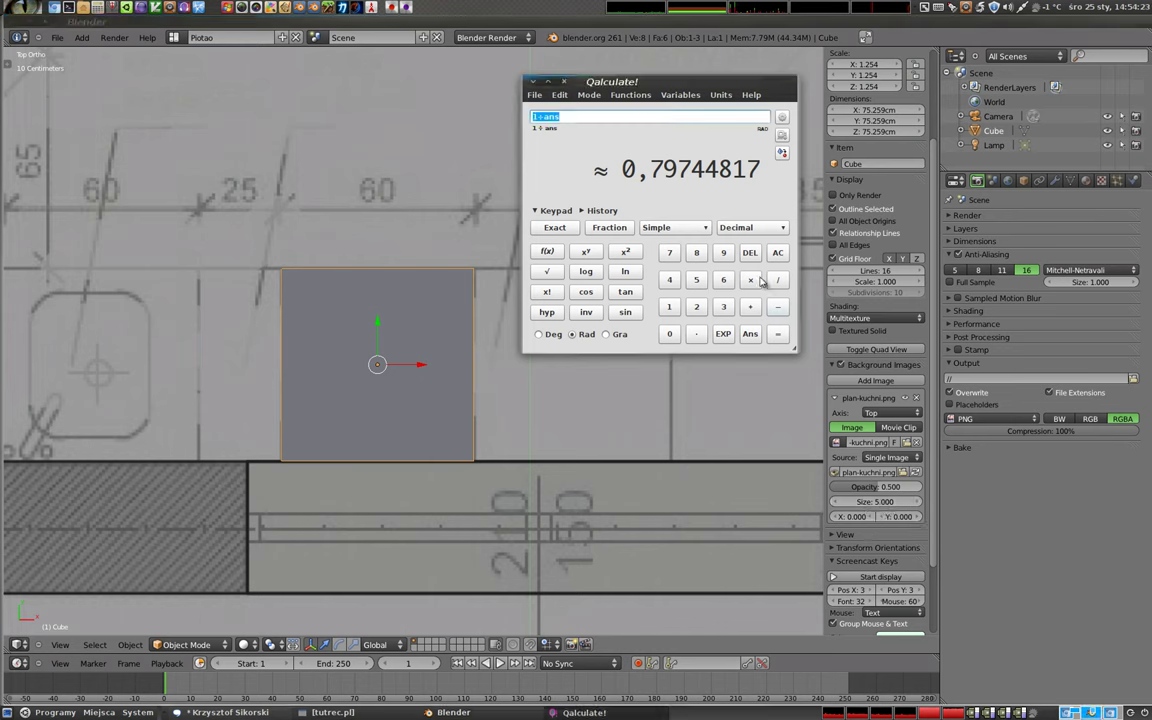
type("*")
left_click(697, 279)
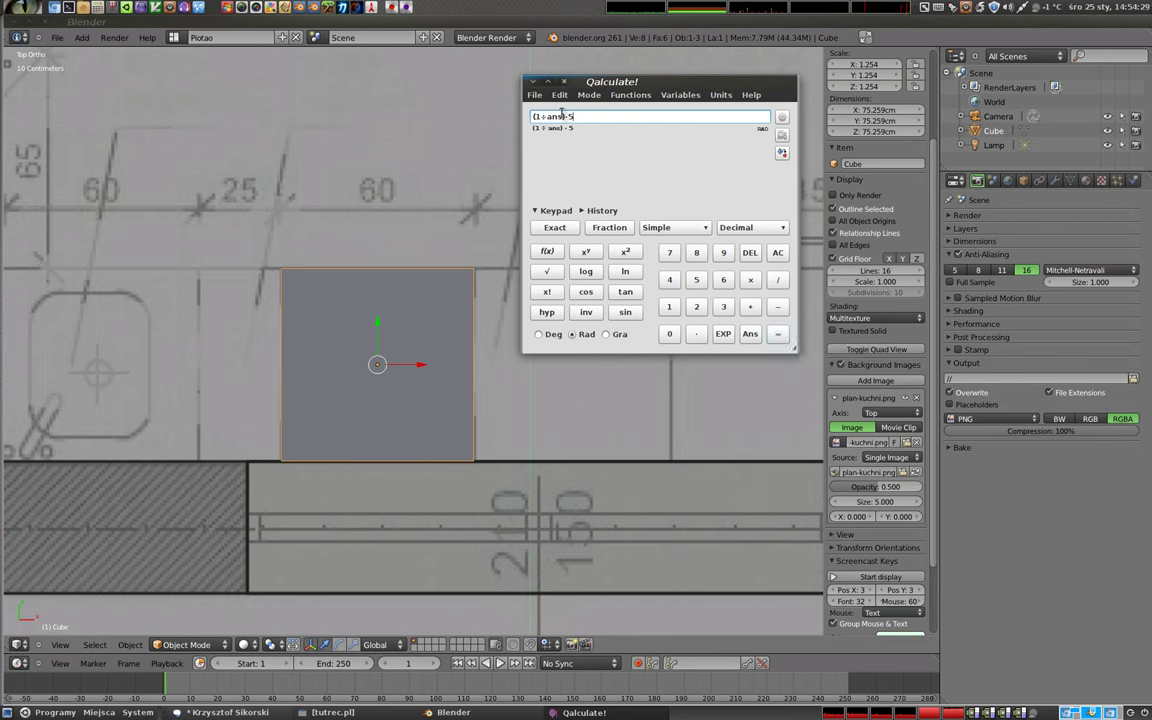
key("BackSpace")
key("Left")
key("Left")
key("Left")
key("BackSpace")
key("BackSpace")
key("BackSpace")
left_click(779, 338)
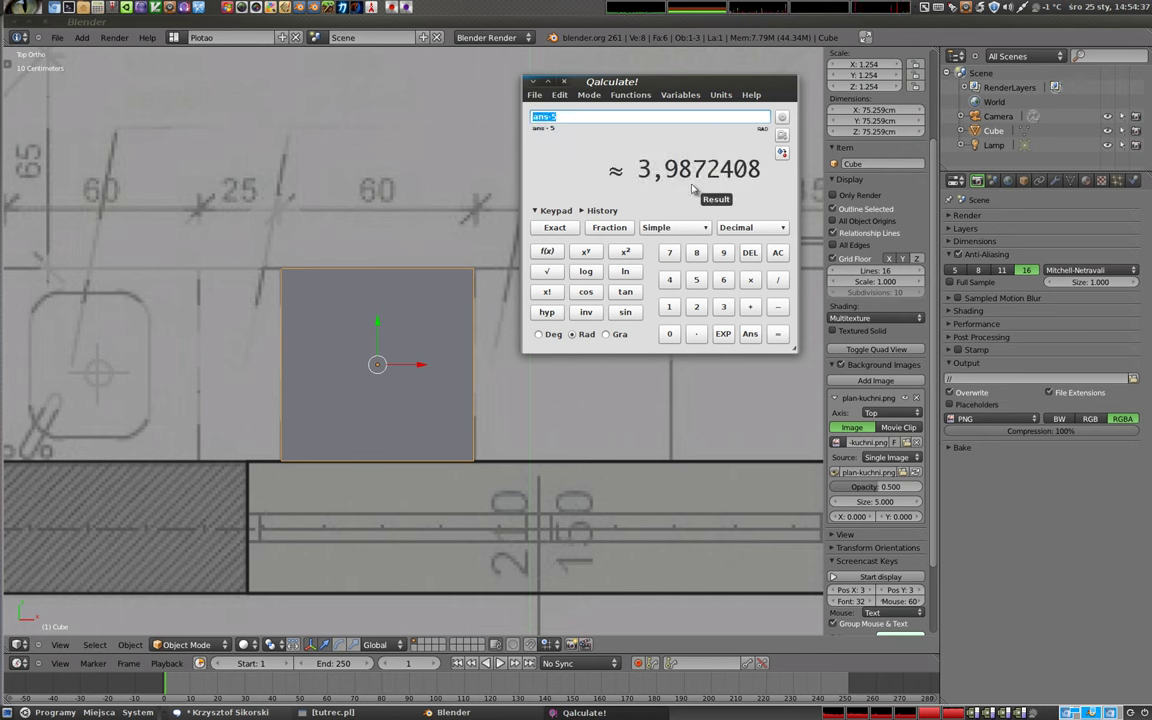
left_click(879, 502)
key("BackSpace")
type("3.98")
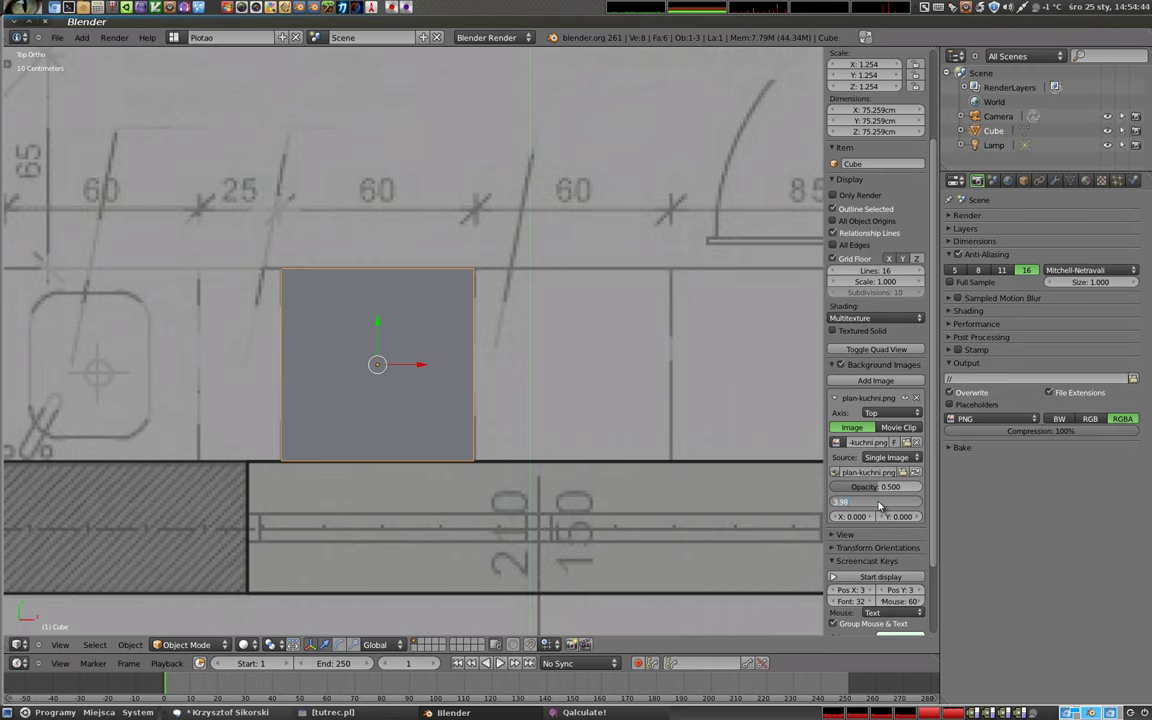
- Set the background size to 3.98, reset the cube's scale, and move it onto the cabinet
key("Return")
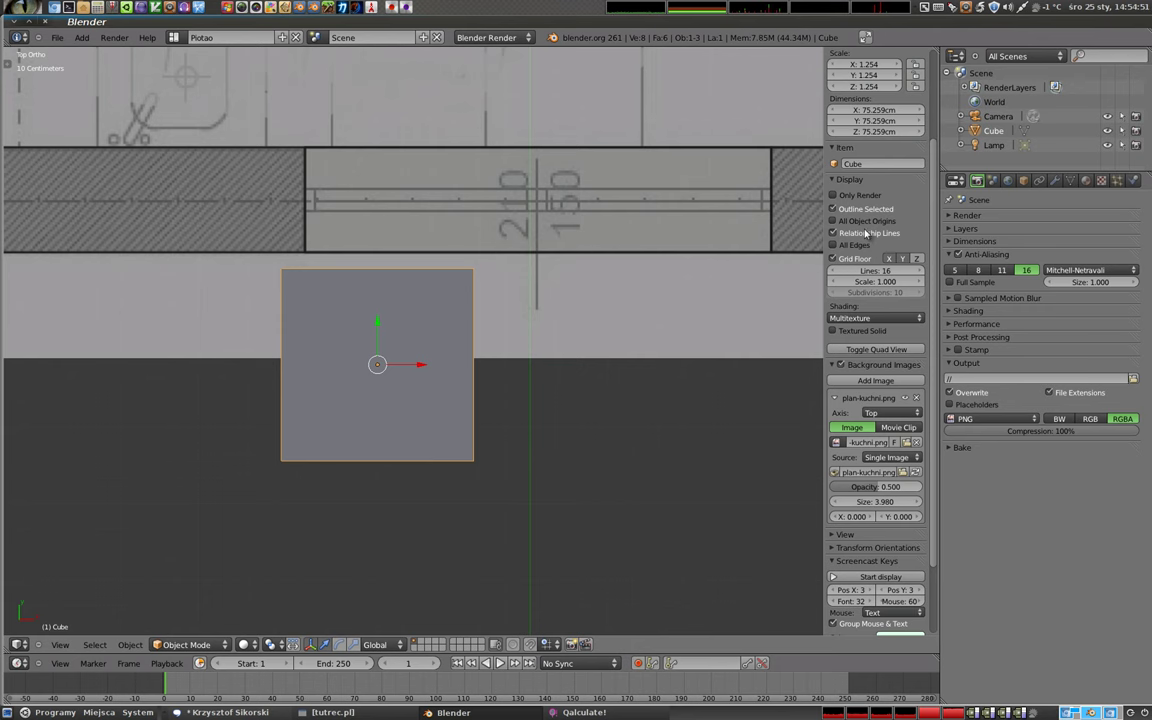
scroll(866, 208, "up", 5)
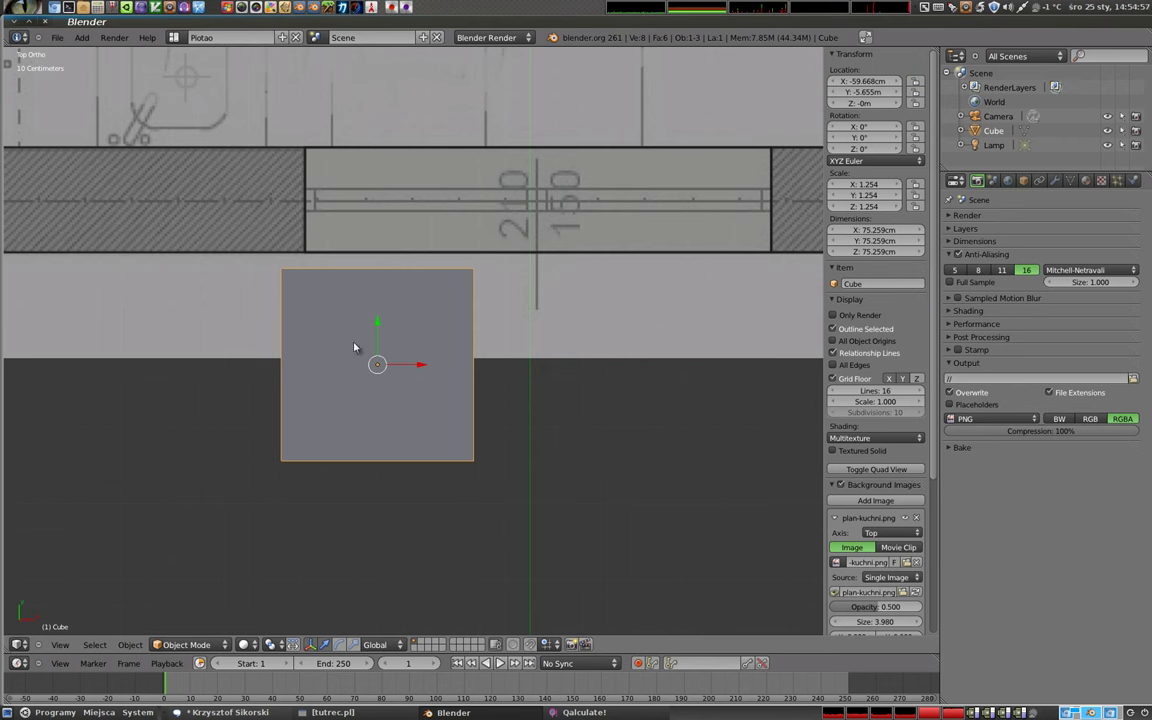
key("alt+s")
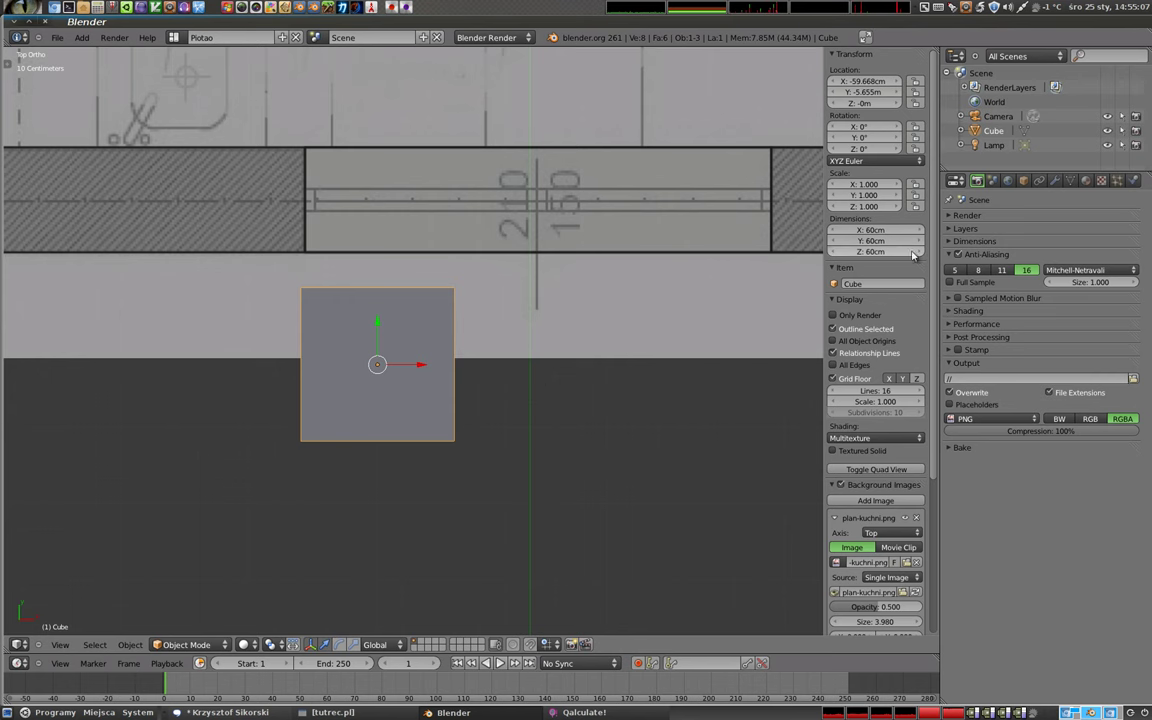
middle_click_drag(612, 329, 586, 524, "shift")
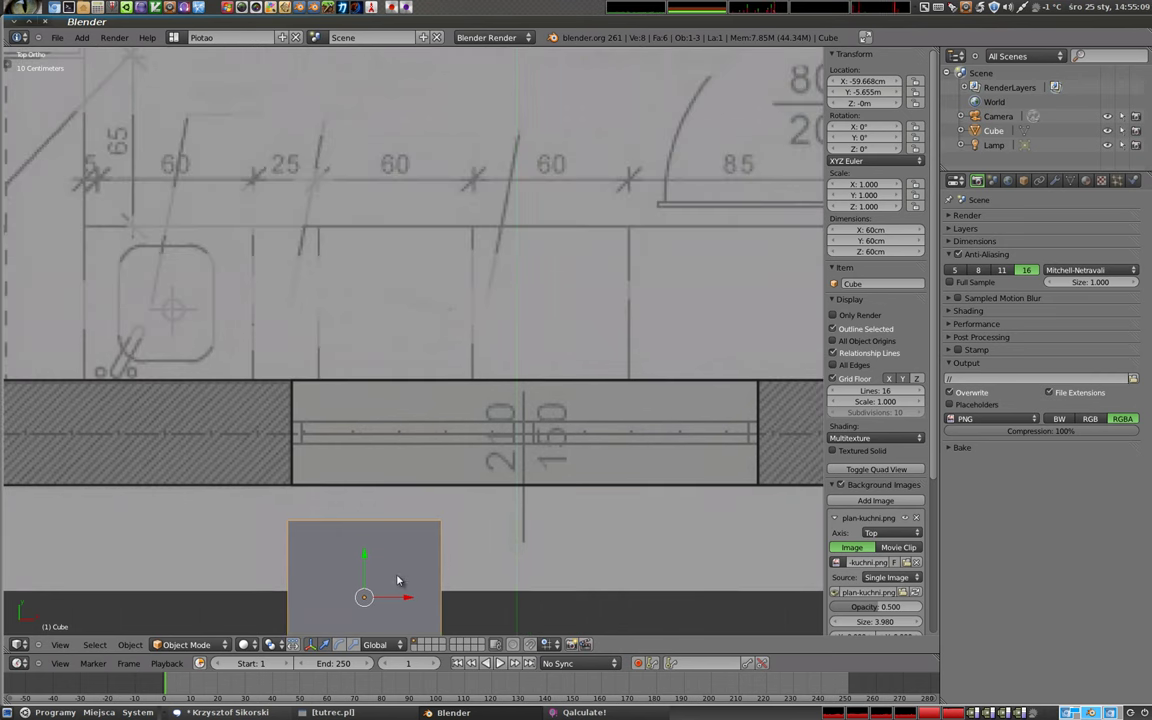
key("g")
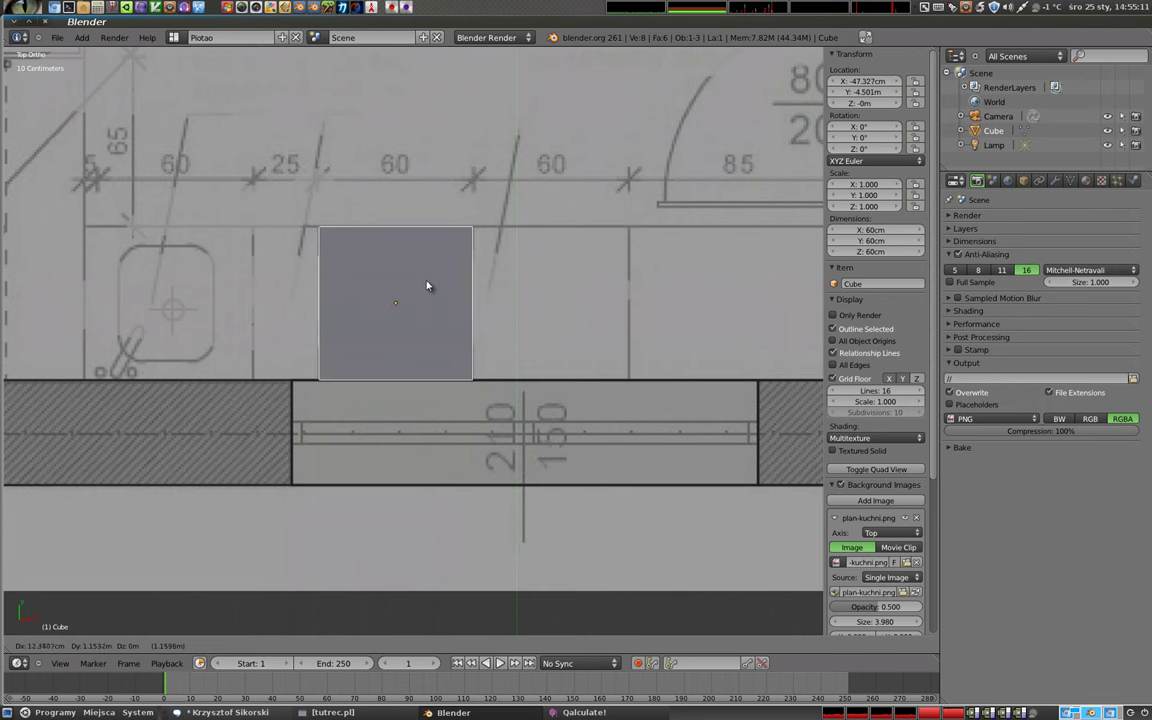
left_click(426, 285)
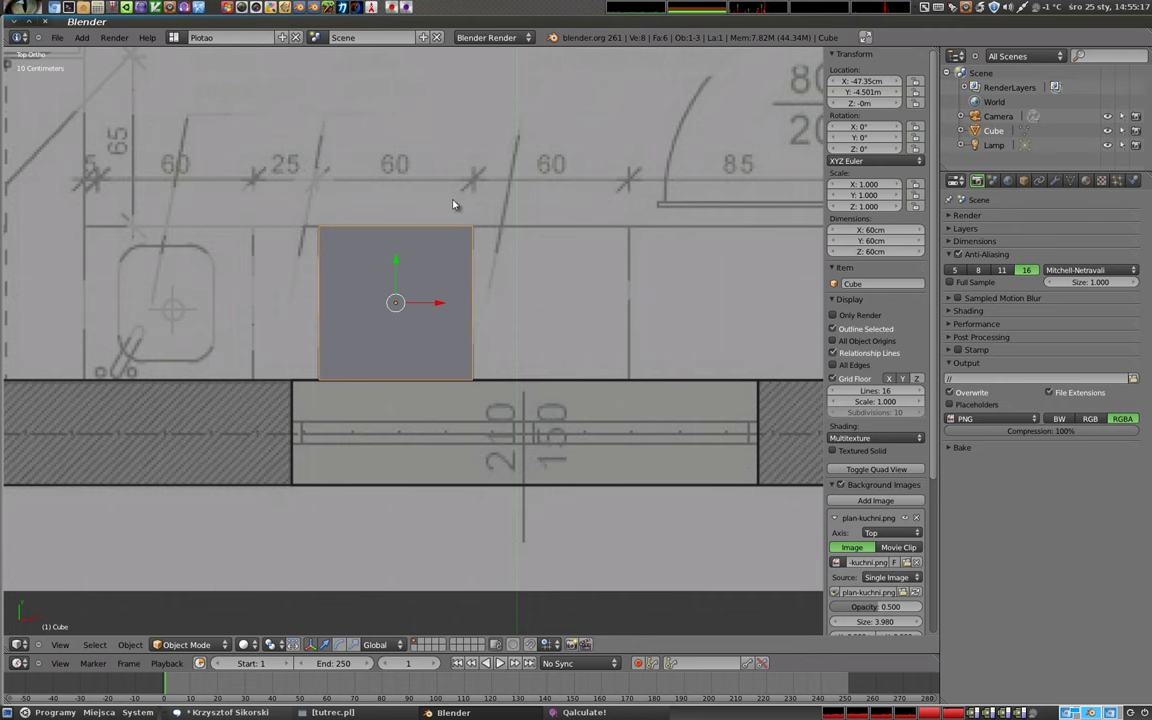
- Zoom out, centre the kitchen plan, and delete the cube
scroll(452, 204, "down", 5)
scroll(870, 450, "down", 2)
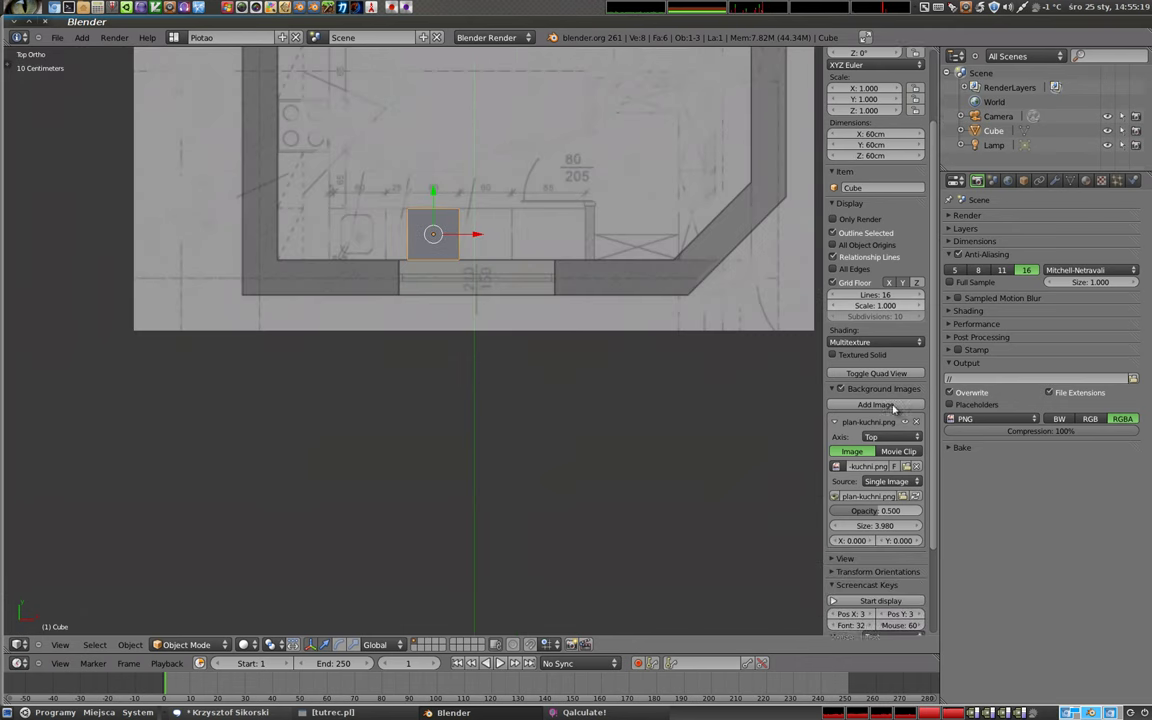
scroll(870, 450, "down", 1)
middle_click_drag(488, 211, 479, 431, "shift")
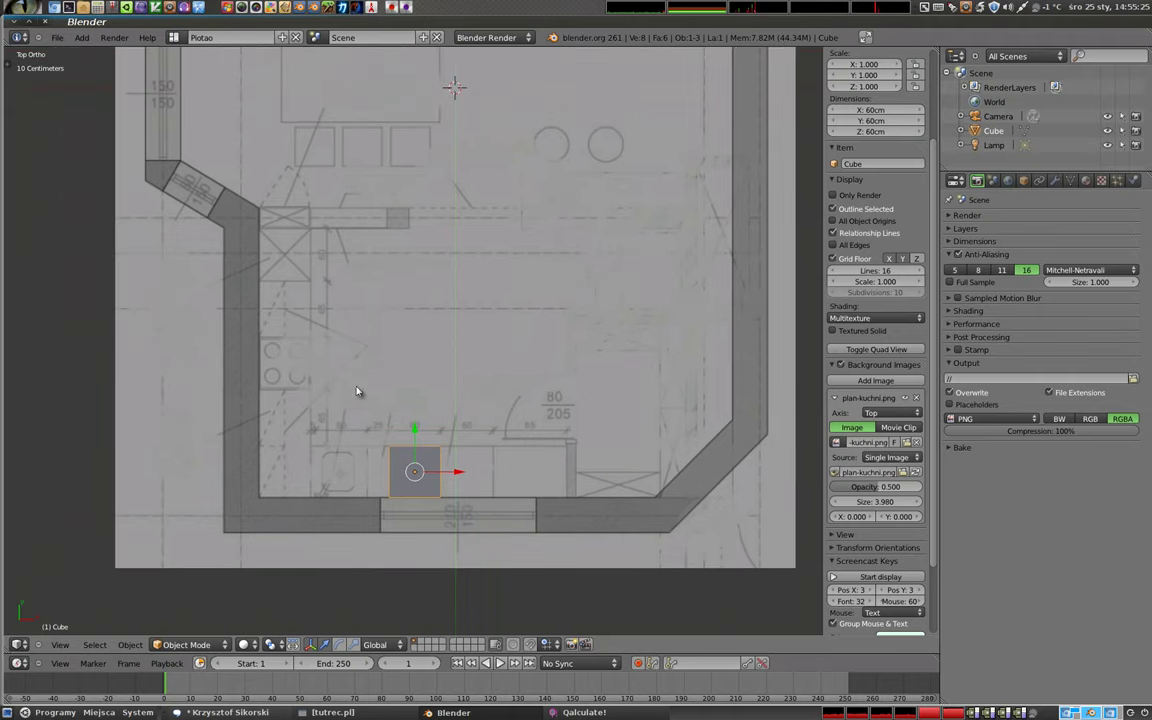
key("x")
left_click(422, 474)
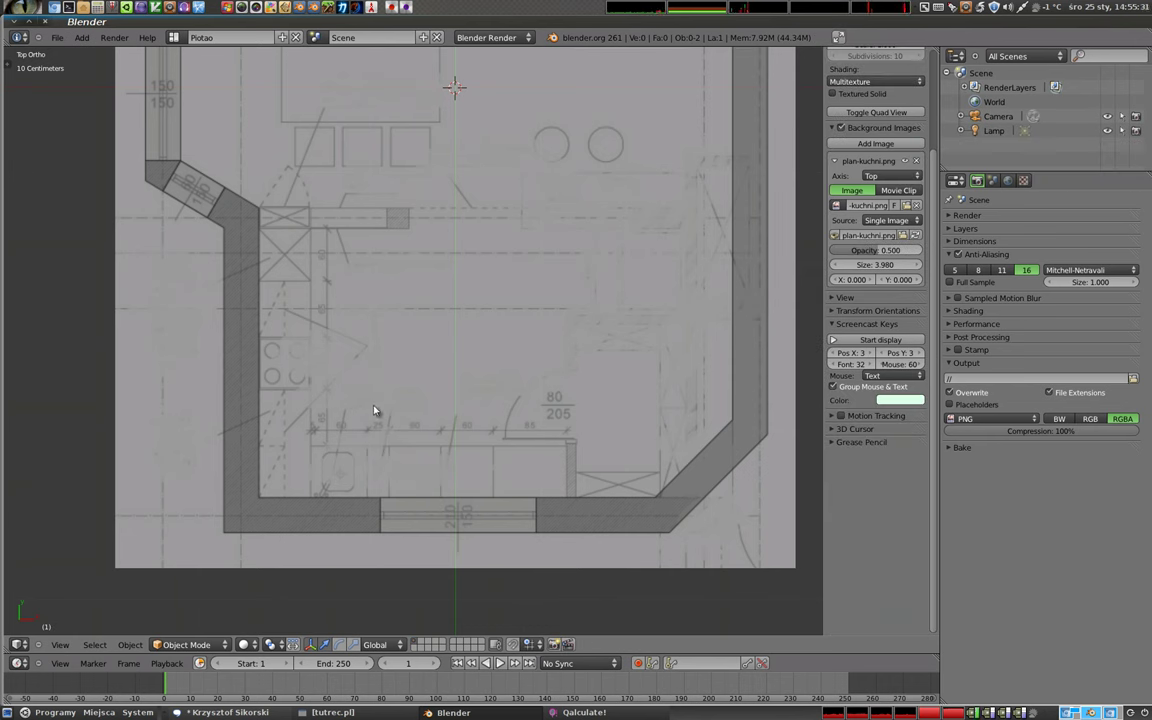
- Zoom in and pan to the plan's bottom-left wall corner
scroll(443, 245, "up", 1)
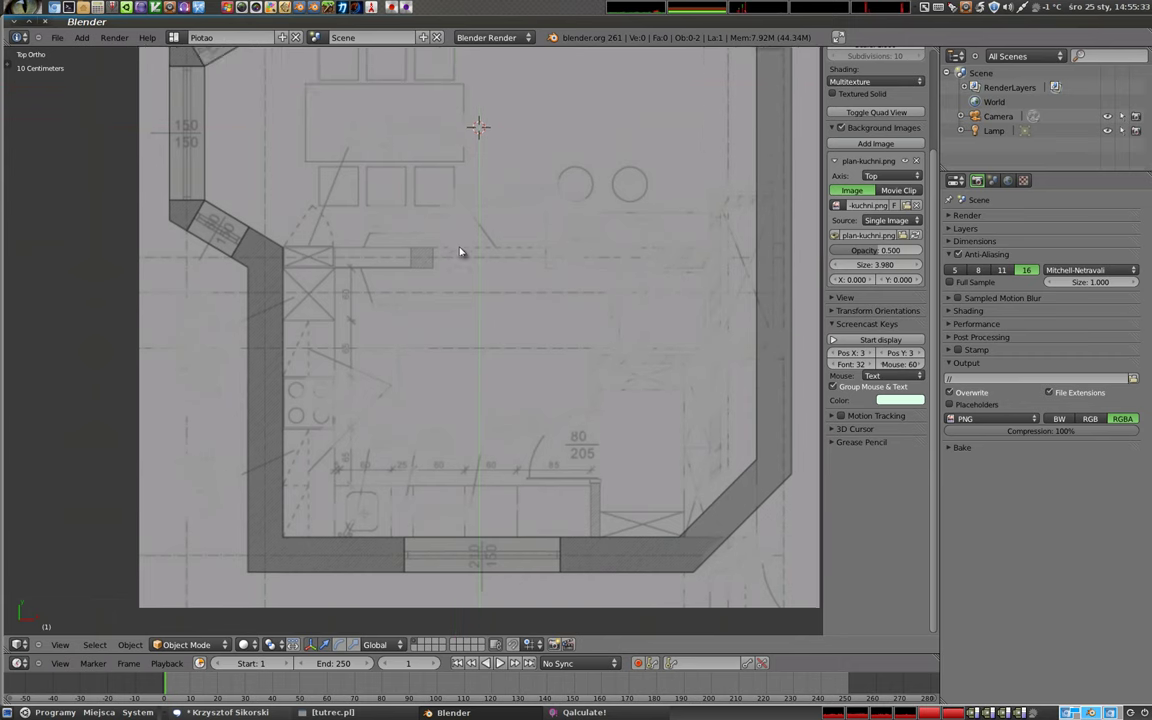
scroll(463, 250, "down", 1)
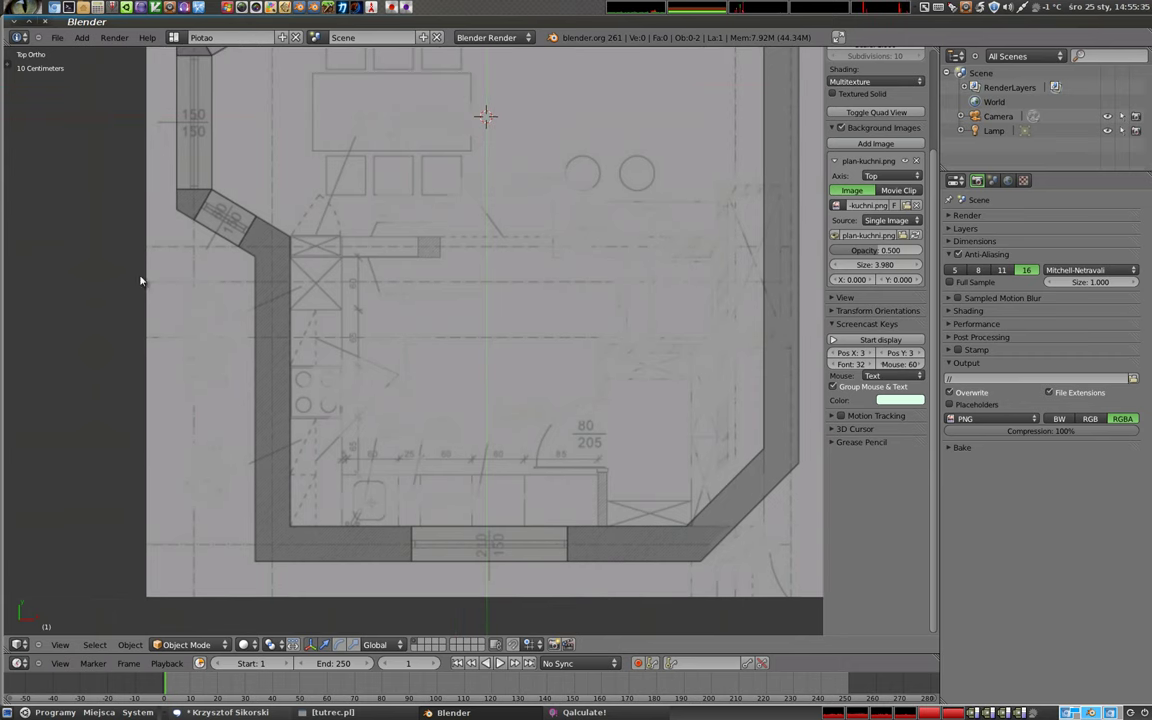
scroll(228, 572, "up", 3)
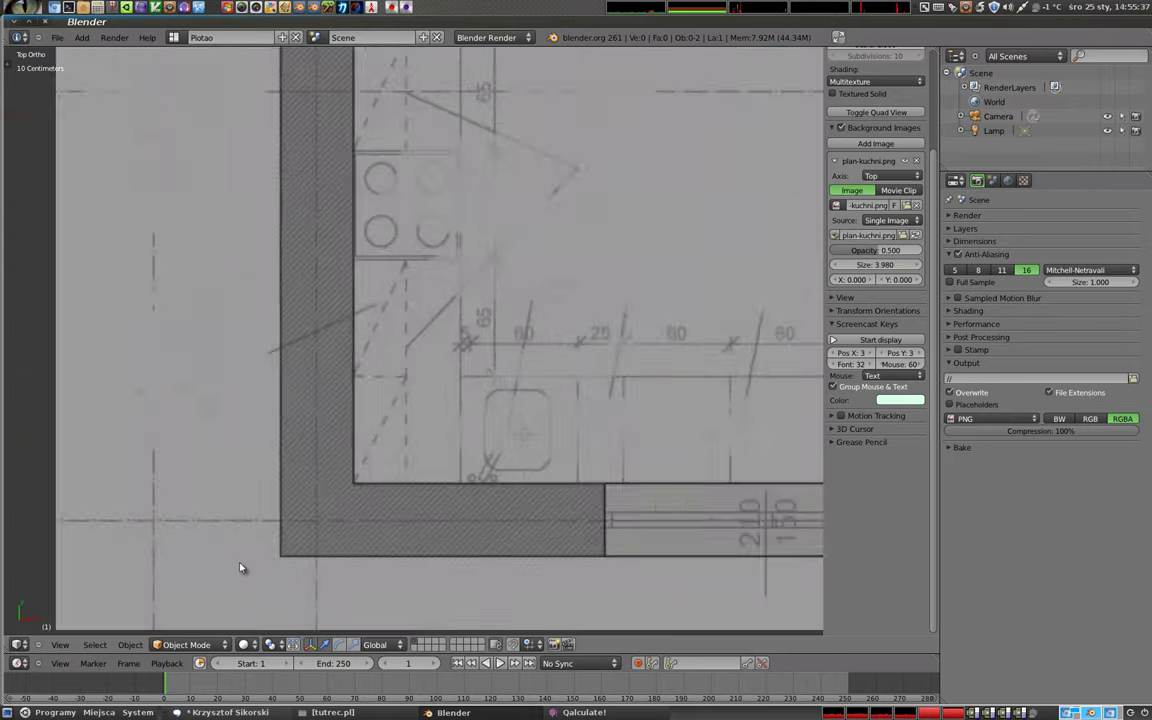
scroll(239, 568, "up", 5)
scroll(288, 548, "up", 1)
middle_click_drag(404, 509, 330, 370, "shift")
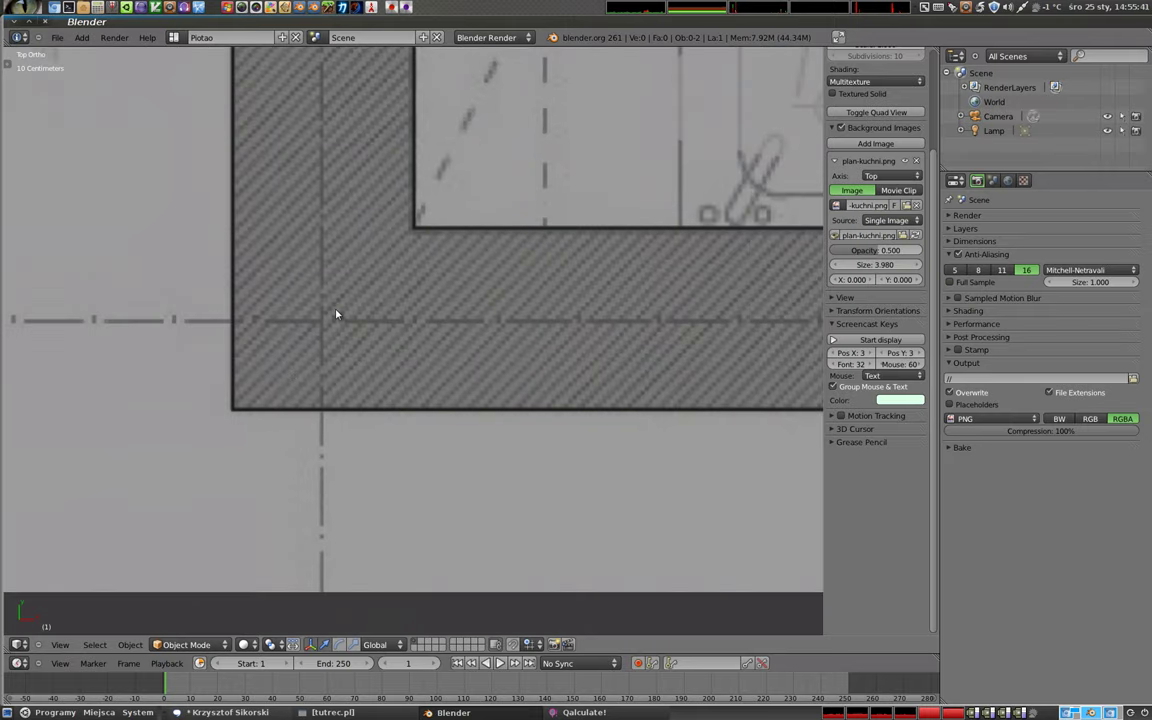
left_click_drag(880, 252, 840, 264)
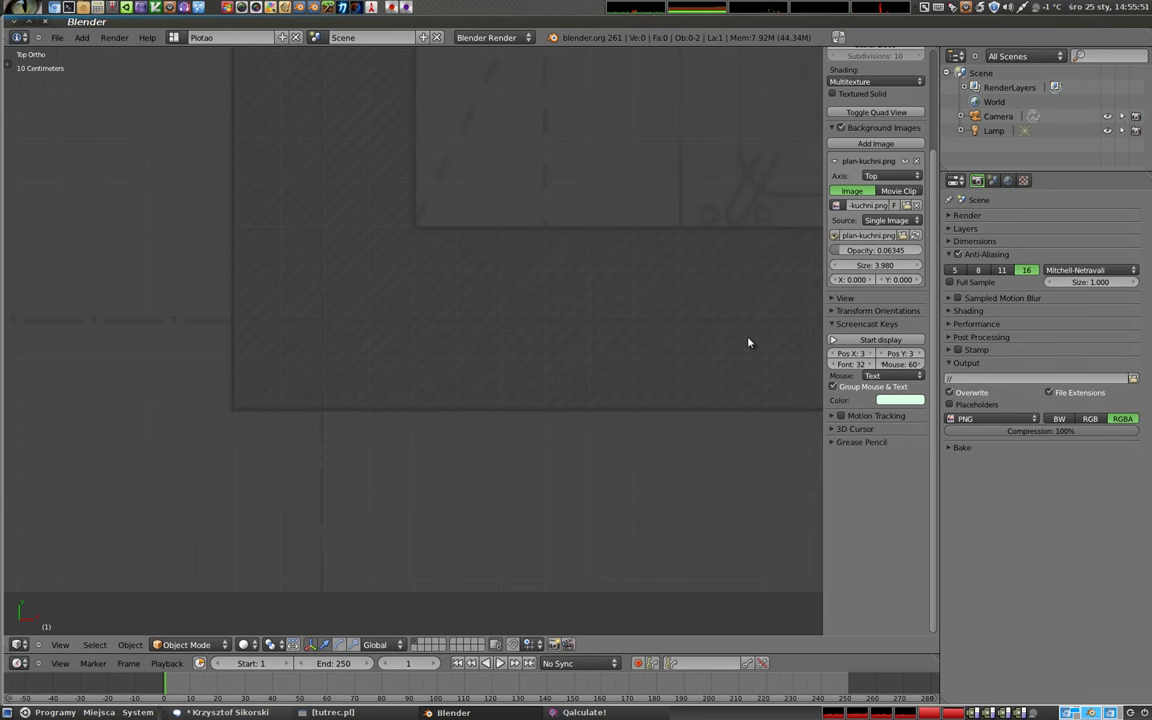
left_click(858, 284)
left_click_drag(858, 279, 899, 279)
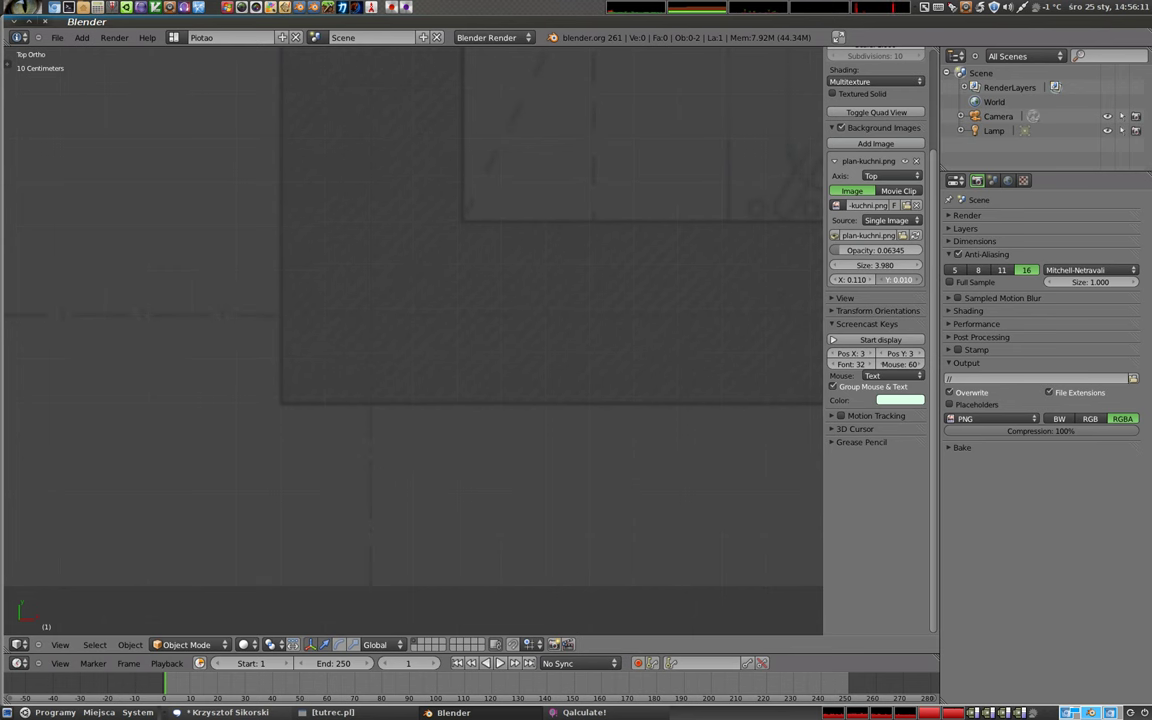
scroll(294, 399, "up", 1)
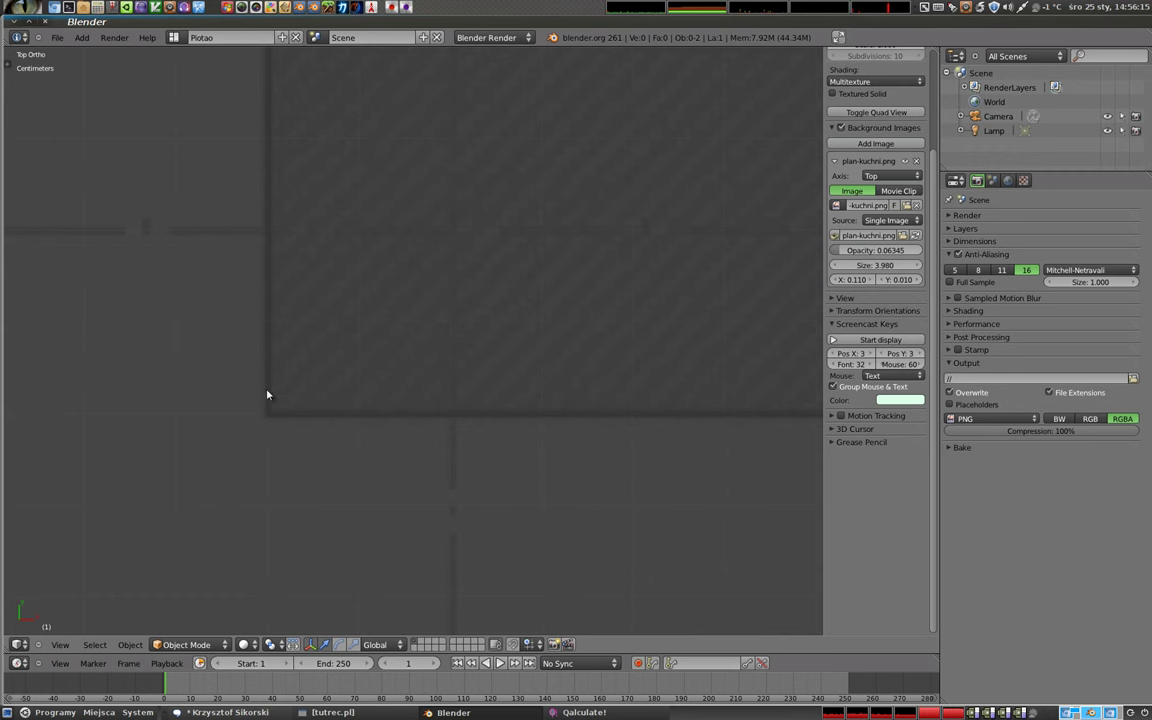
scroll(465, 314, "up", 2)
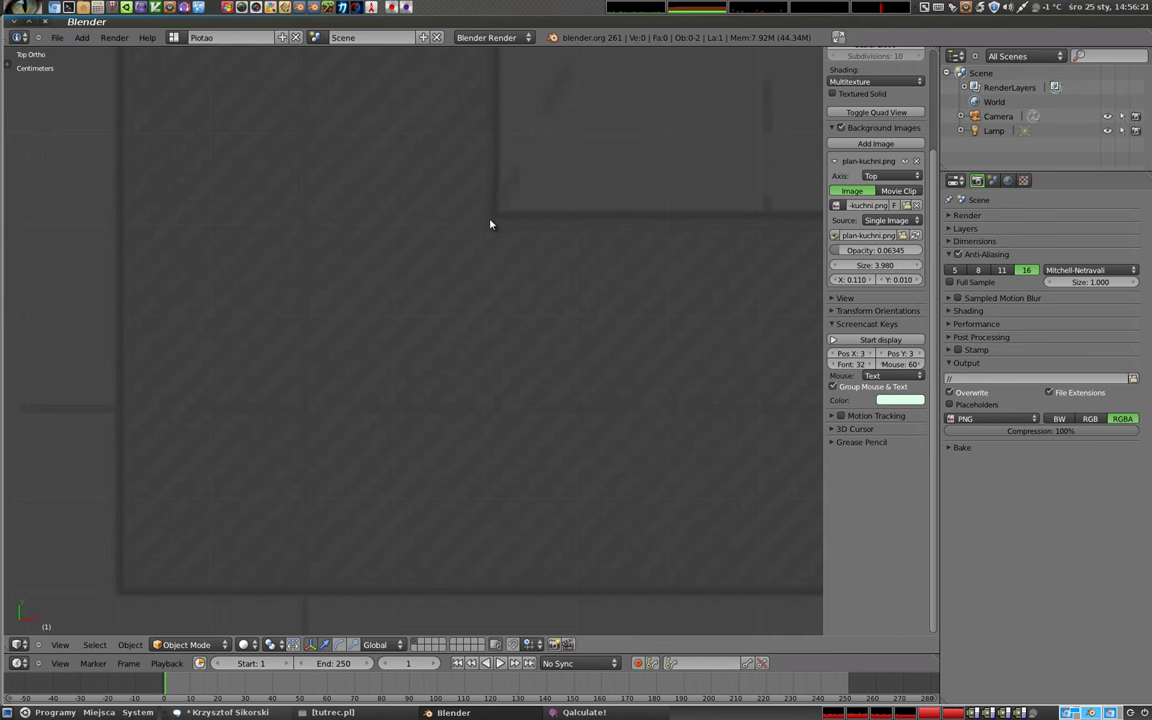
scroll(440, 296, "down", 3)
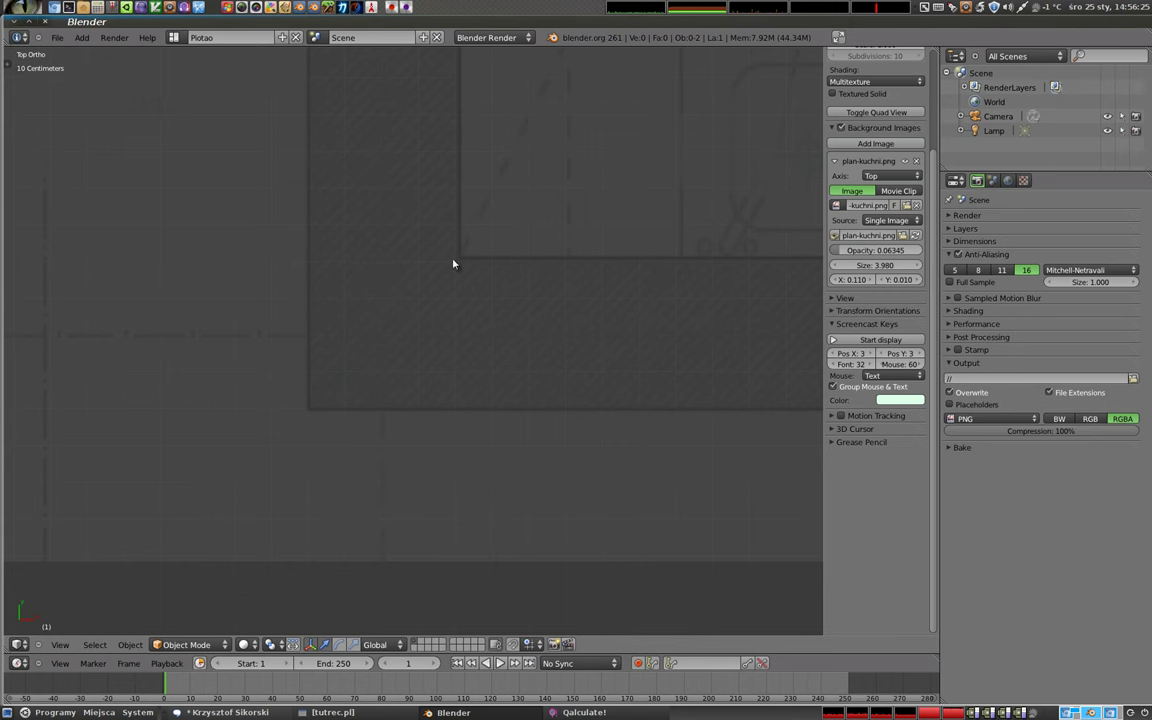
- Pan along the plan's corner and lower the grid floor scale to 1.001
left_click(834, 298)
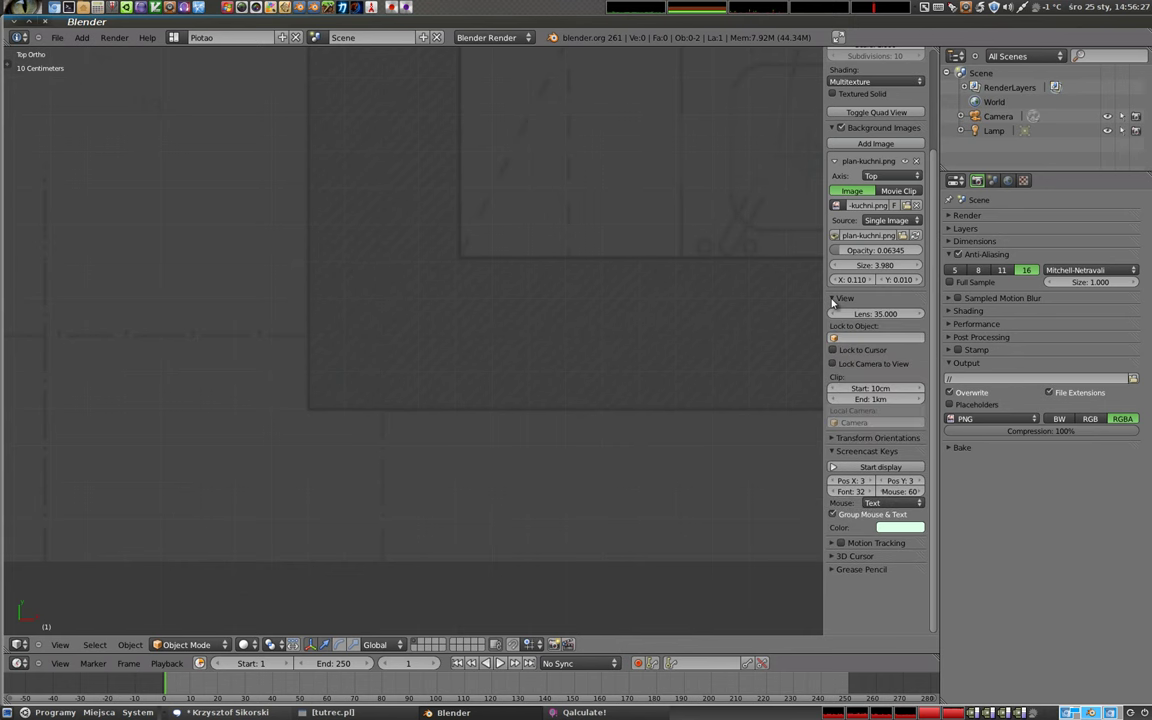
left_click(834, 298)
scroll(845, 280, "up", 3)
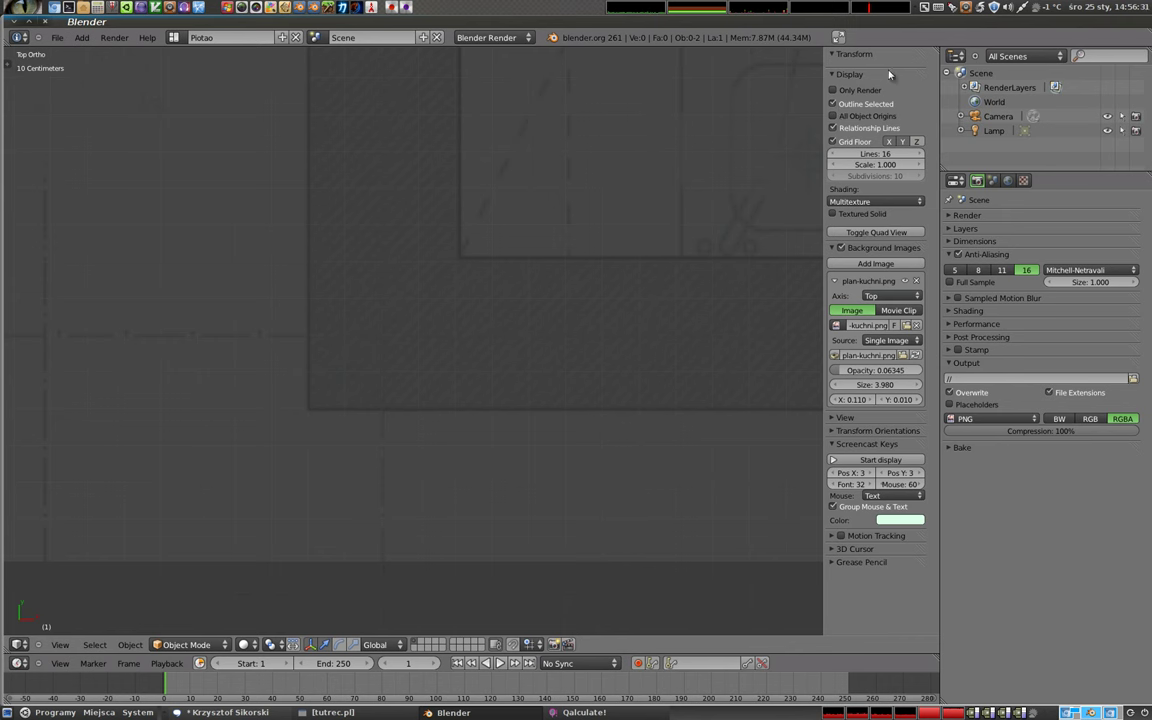
mouse_move(707, 175)
middle_mouse_down("shift")
mouse_move(635, 244)
mouse_move(559, 234)
middle_mouse_up("shift")
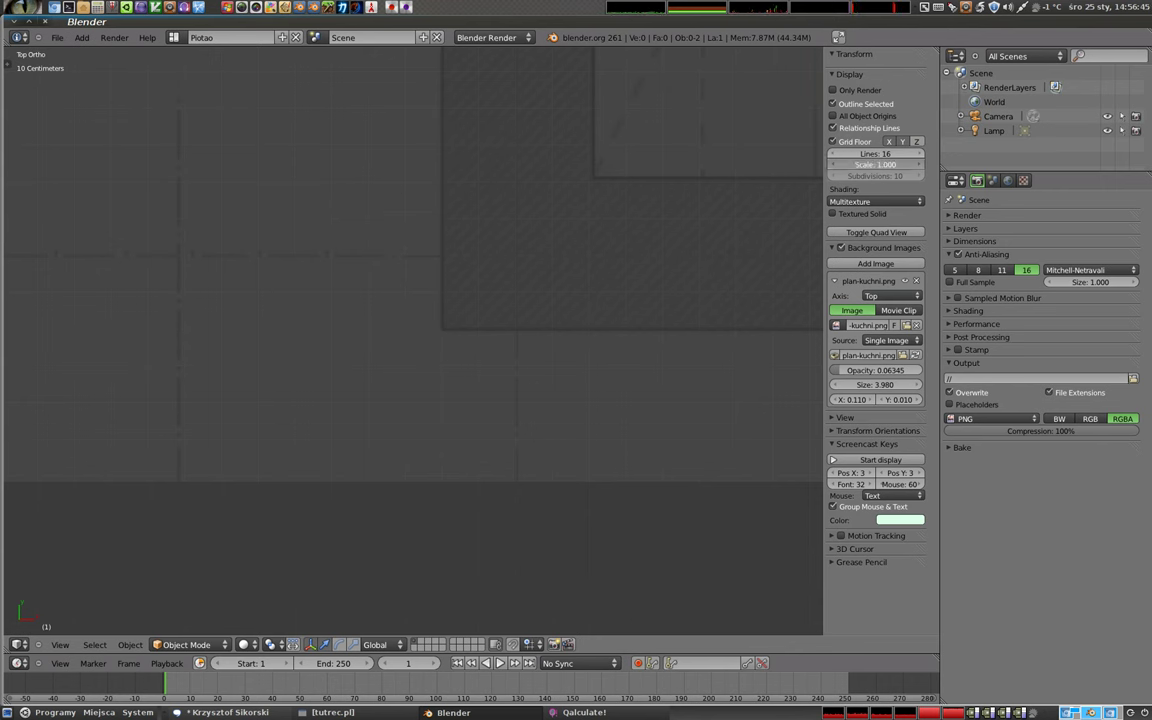
left_click_drag(876, 164, 885, 165)
left_click(885, 168)
key("BackSpace")
key("Return")
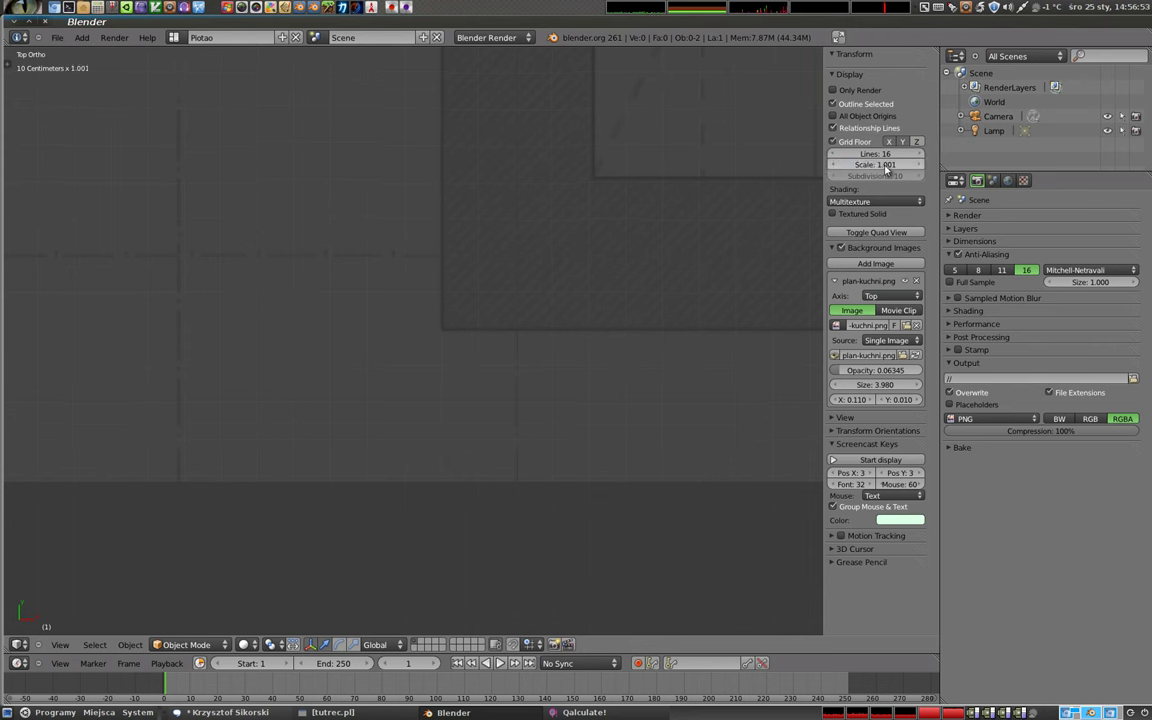
- Set the grid floor scale to 0.95 and shift the plan image to X 0.150, Y -0.010
left_click(885, 166)
key("BackSpace")
key("Return")
left_click(885, 166)
key("BackSpace")
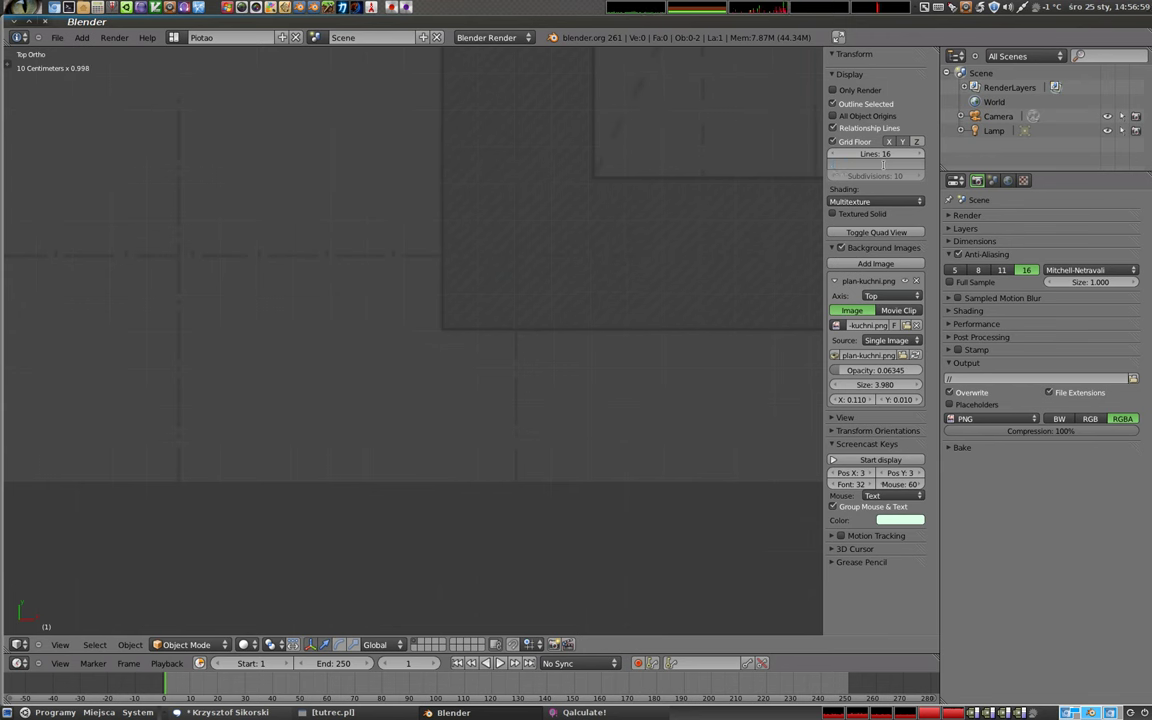
type("0.95")
key("Return")
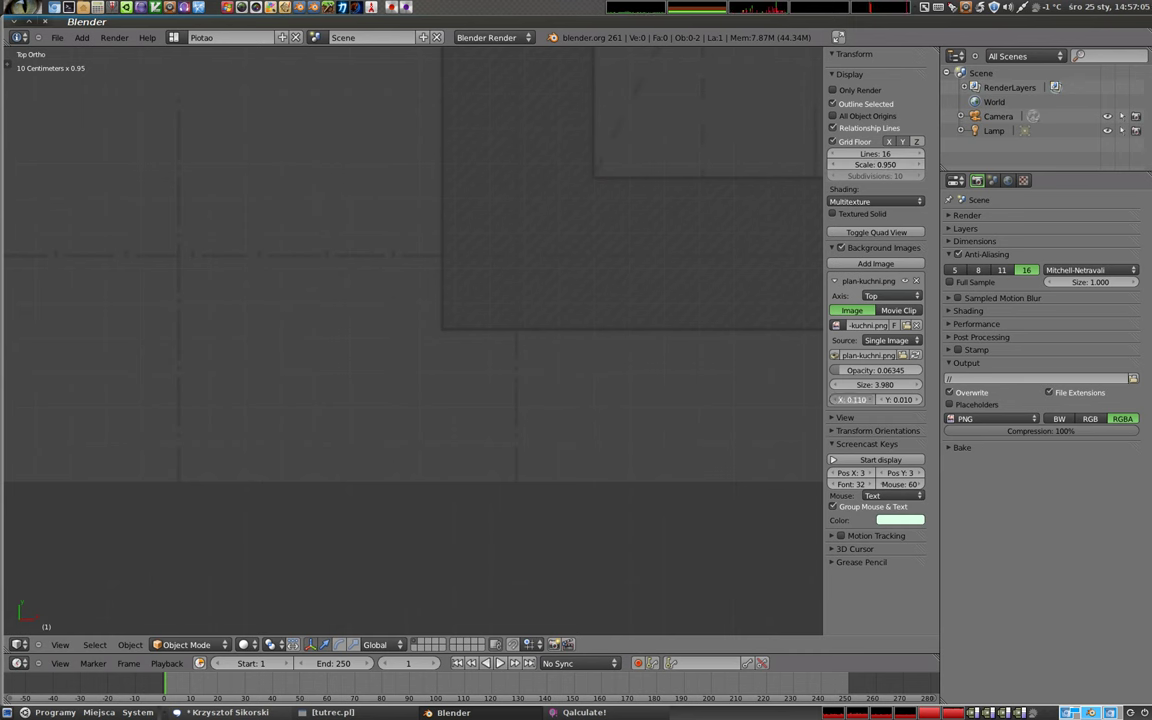
mouse_move(855, 399)
left_mouse_down()
mouse_move(843, 399)
mouse_move(858, 411)
left_mouse_up()
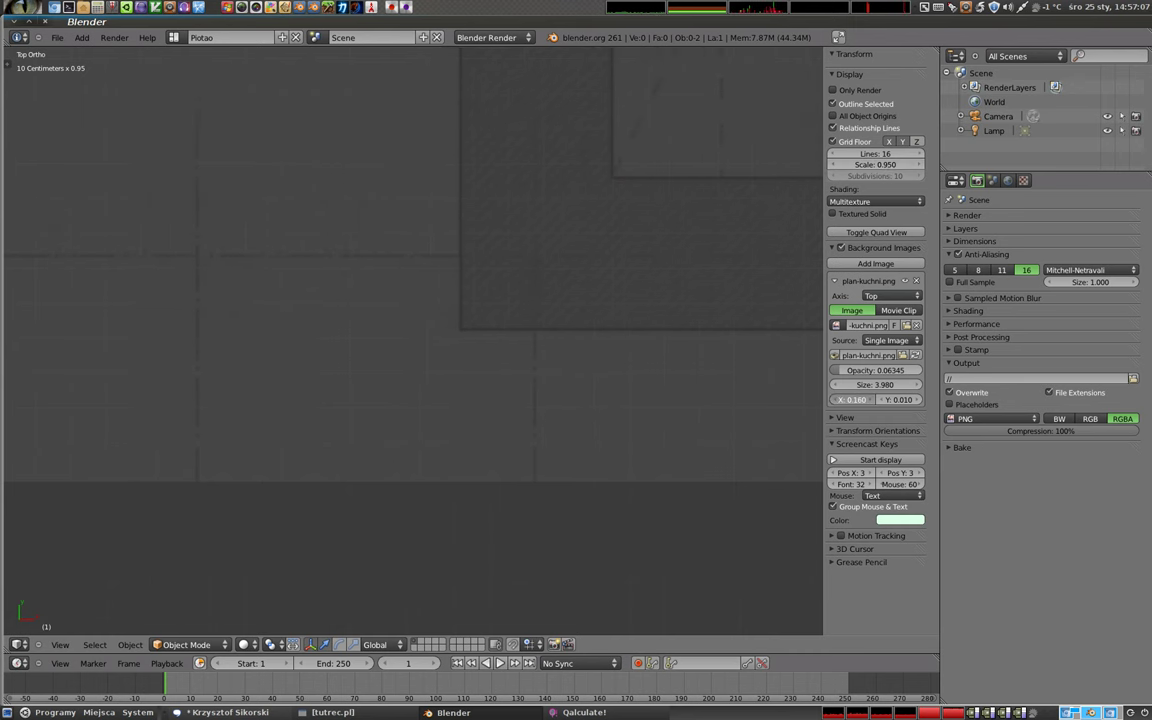
mouse_move(899, 400)
left_mouse_down()
mouse_move(885, 400)
mouse_move(907, 399)
left_mouse_up()
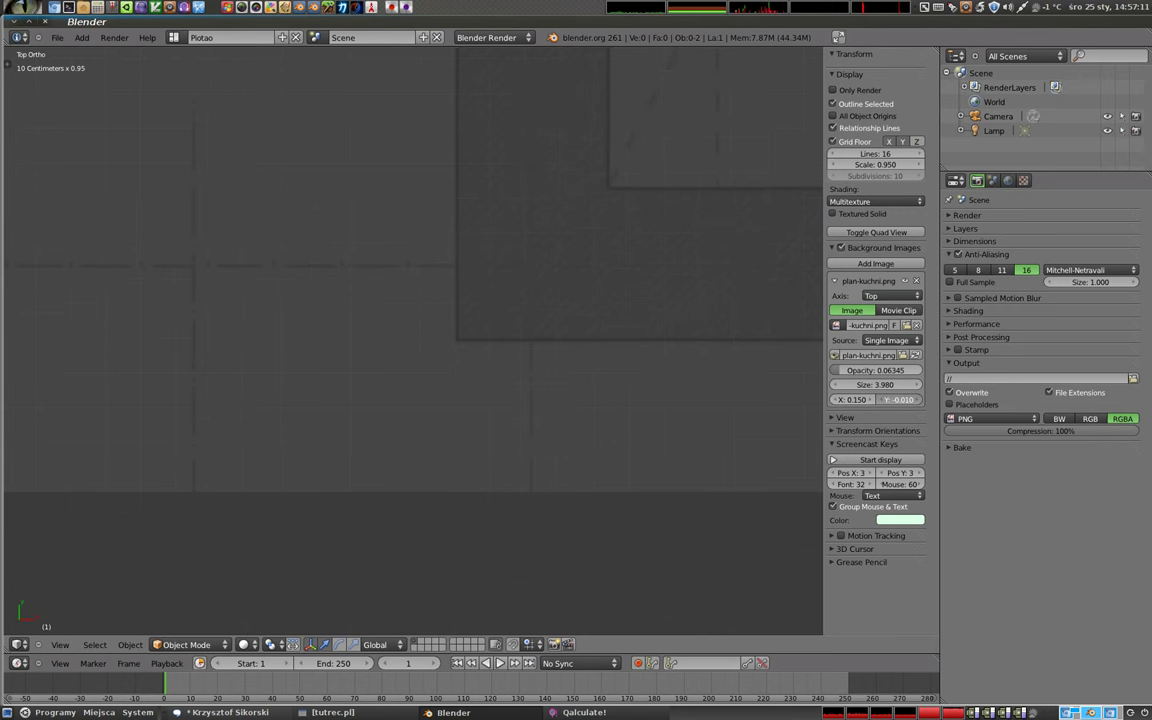
- Set the grid floor scale to 0.990 and nudge the plan image left and down
left_click(883, 165)
type("0.98")
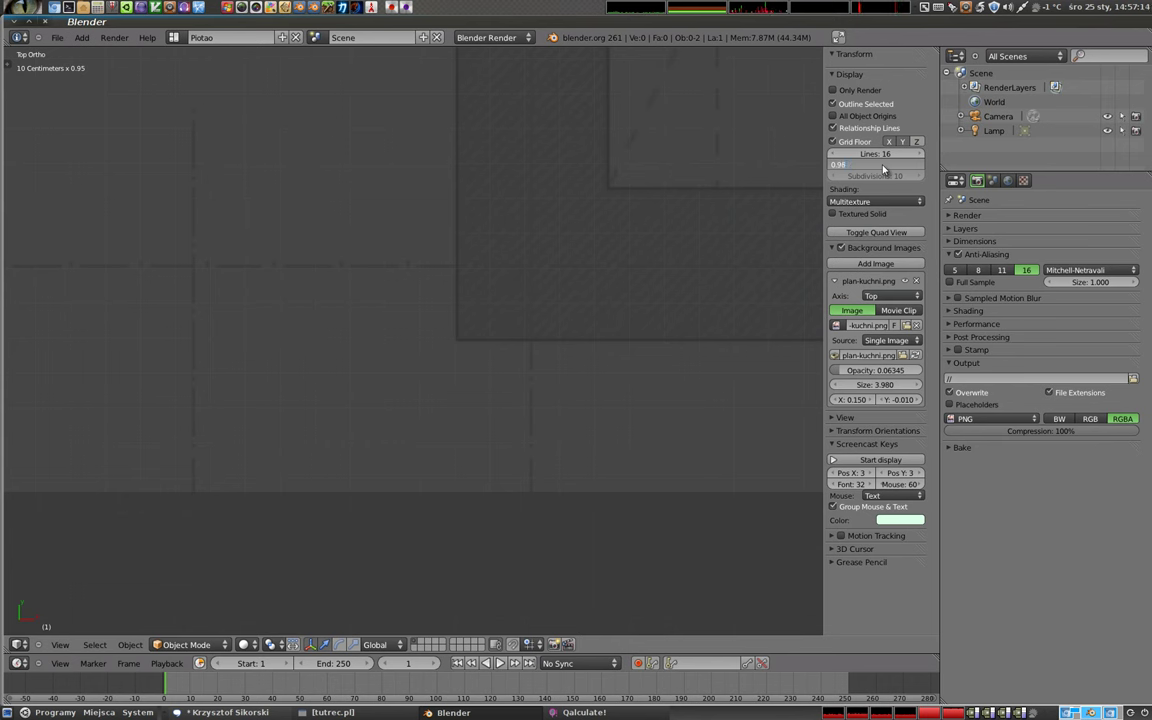
key("Return")
left_click(878, 164)
type("0.98")
key("Return")
left_click_drag(852, 399, 842, 399)
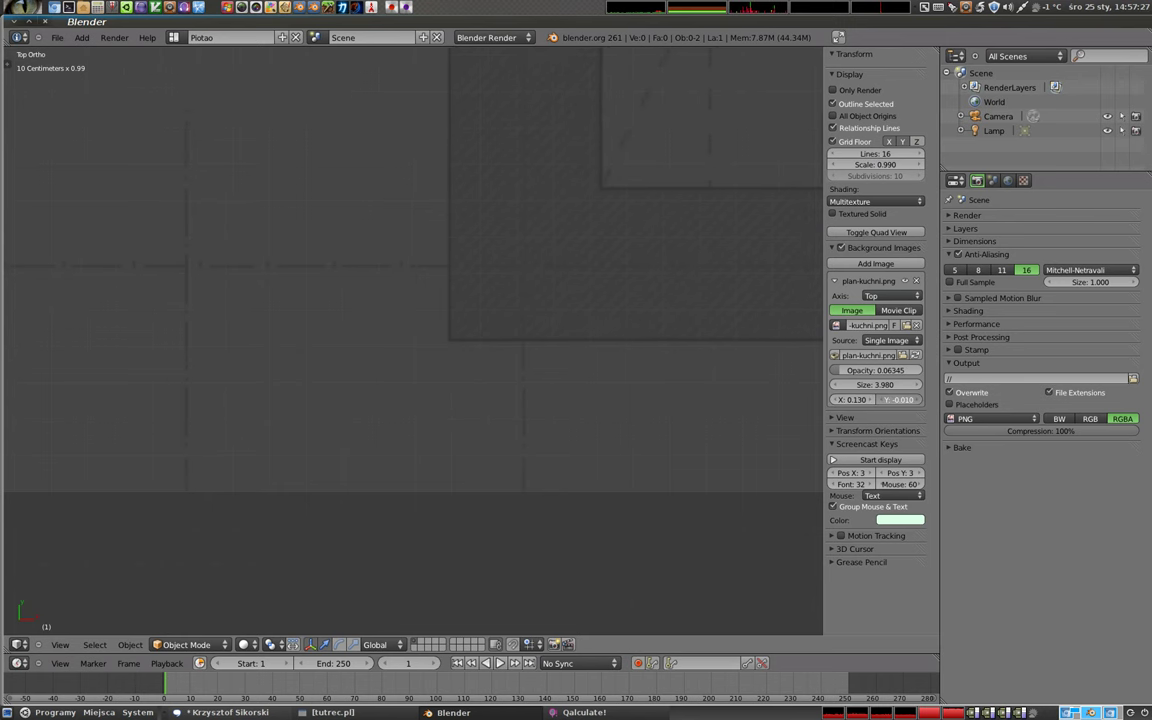
left_click_drag(900, 399, 894, 399)
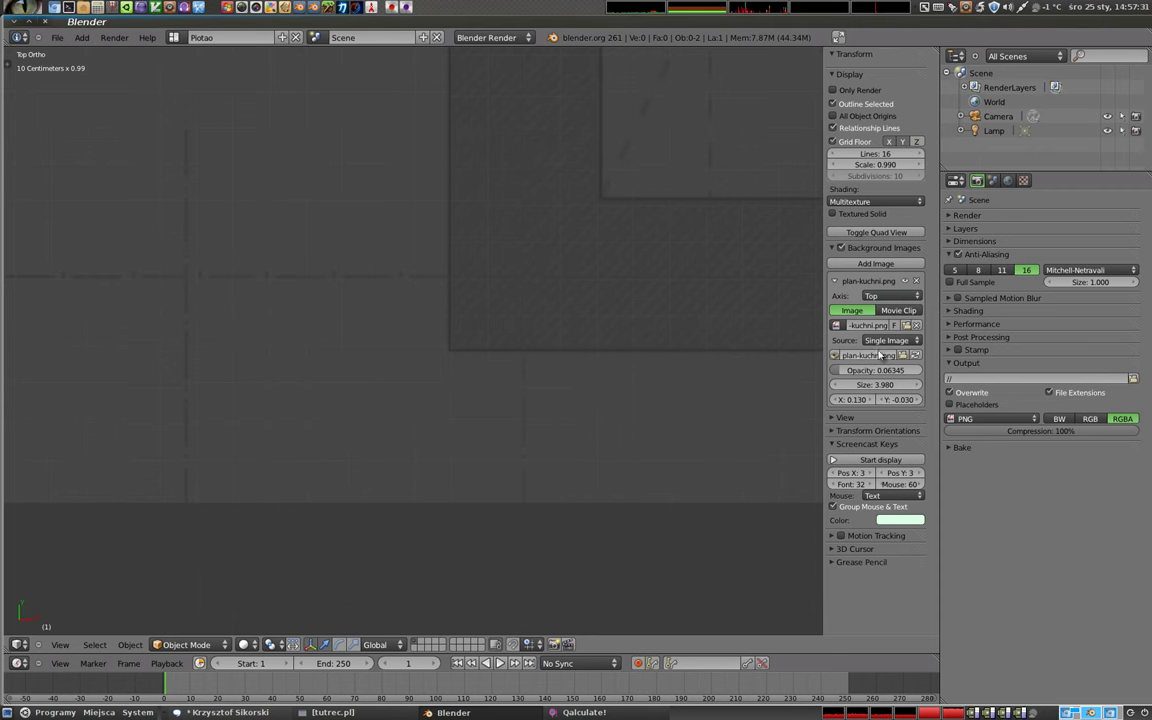
- Raise the grid scale to 0.995, then 0.998, moving the plan image to X 0.120
left_click(887, 165)
key("Return")
left_click_drag(904, 400, 890, 400)
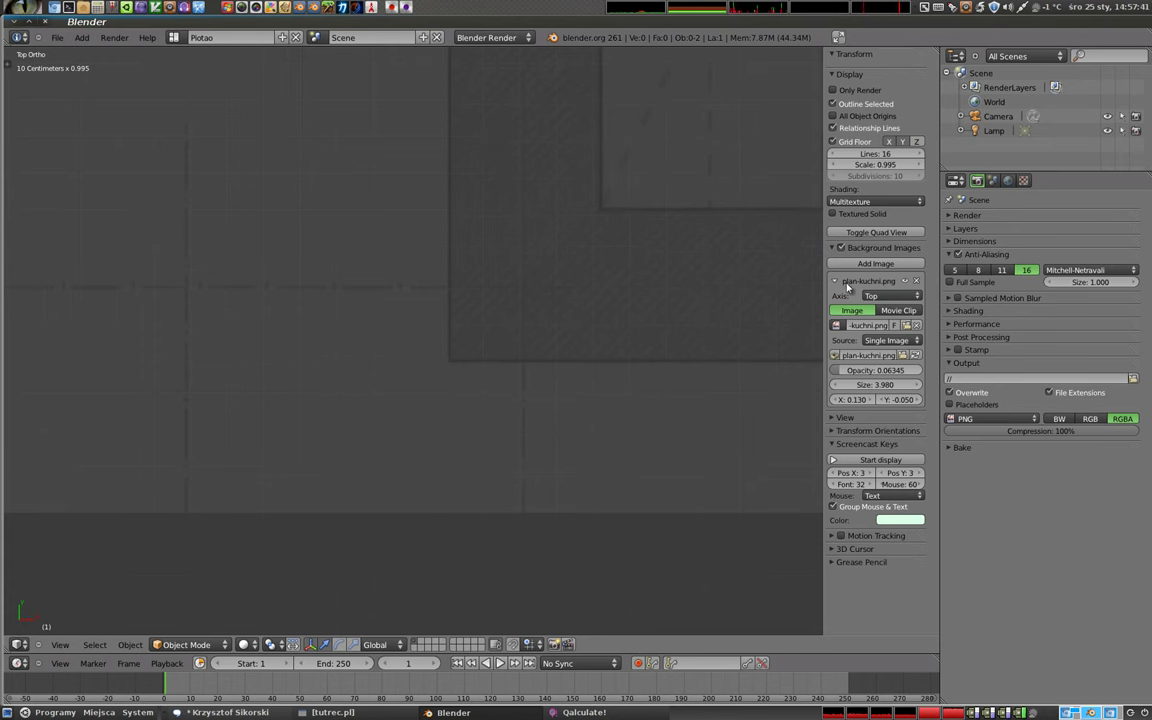
left_click_drag(855, 399, 849, 399)
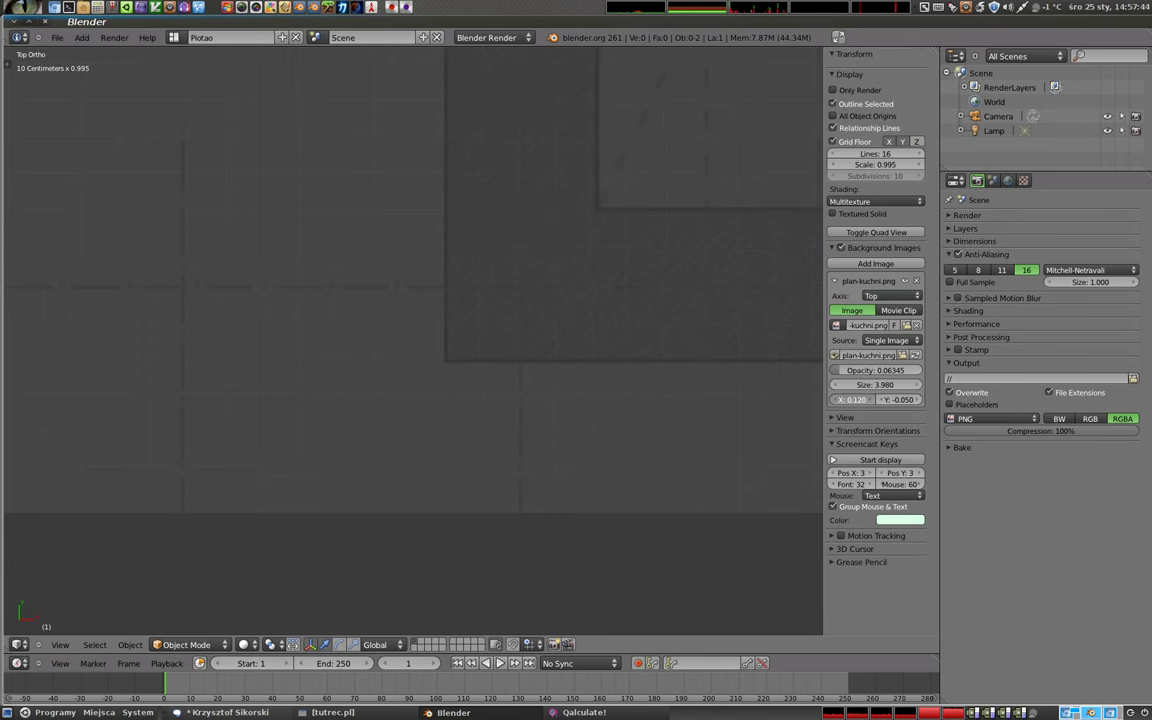
left_click(881, 165)
double_click(880, 167)
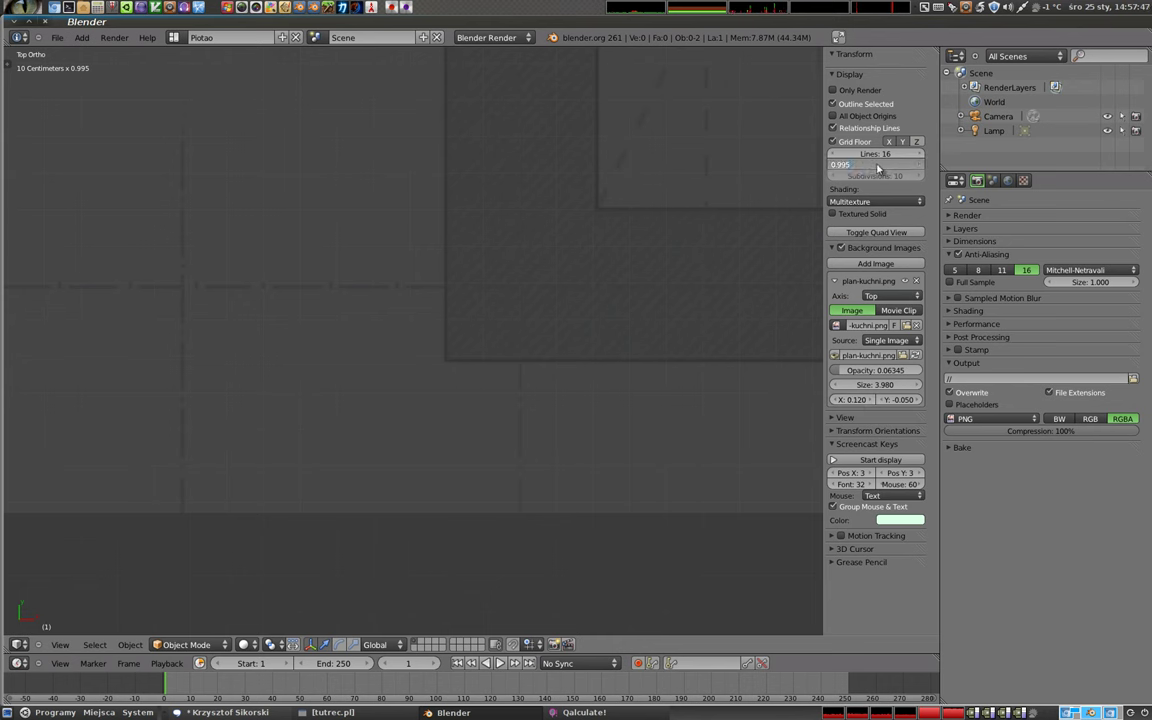
key("Return")
- Refine the grid floor scale through 0.992 and 0.990 down to 0.985
left_click(879, 166)
key("BackSpace")
type("2")
key("Return")
left_click(886, 166)
key("ctrl+a")
key("Return")
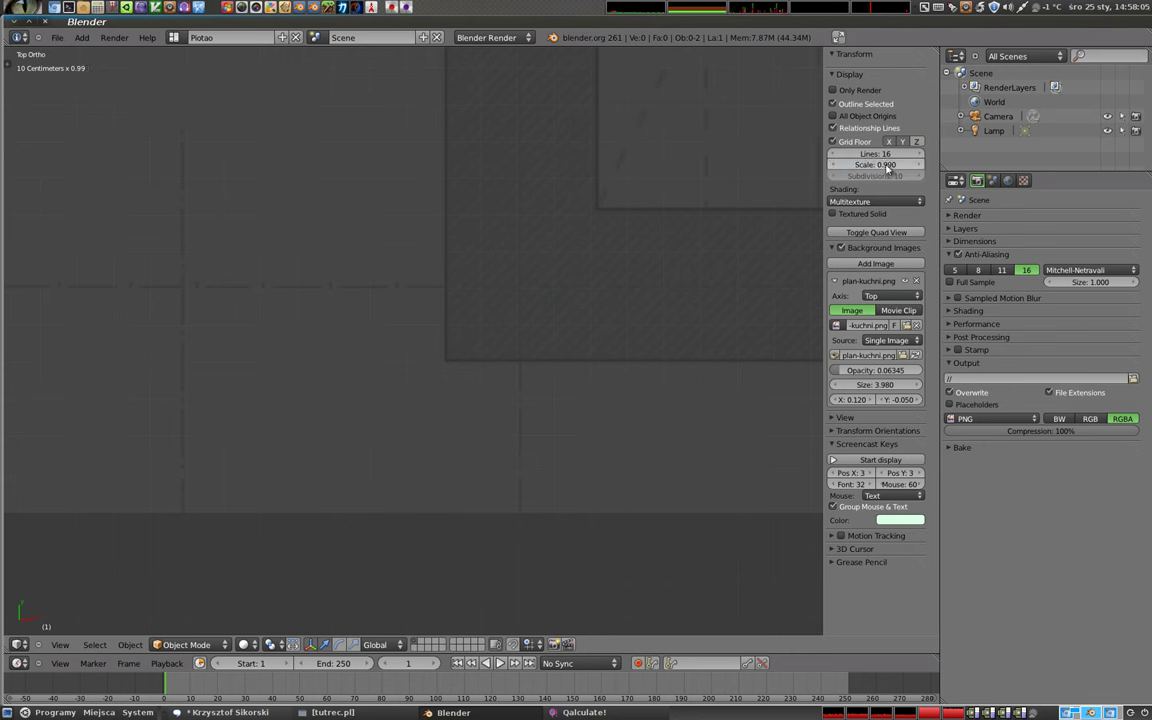
left_click(886, 166)
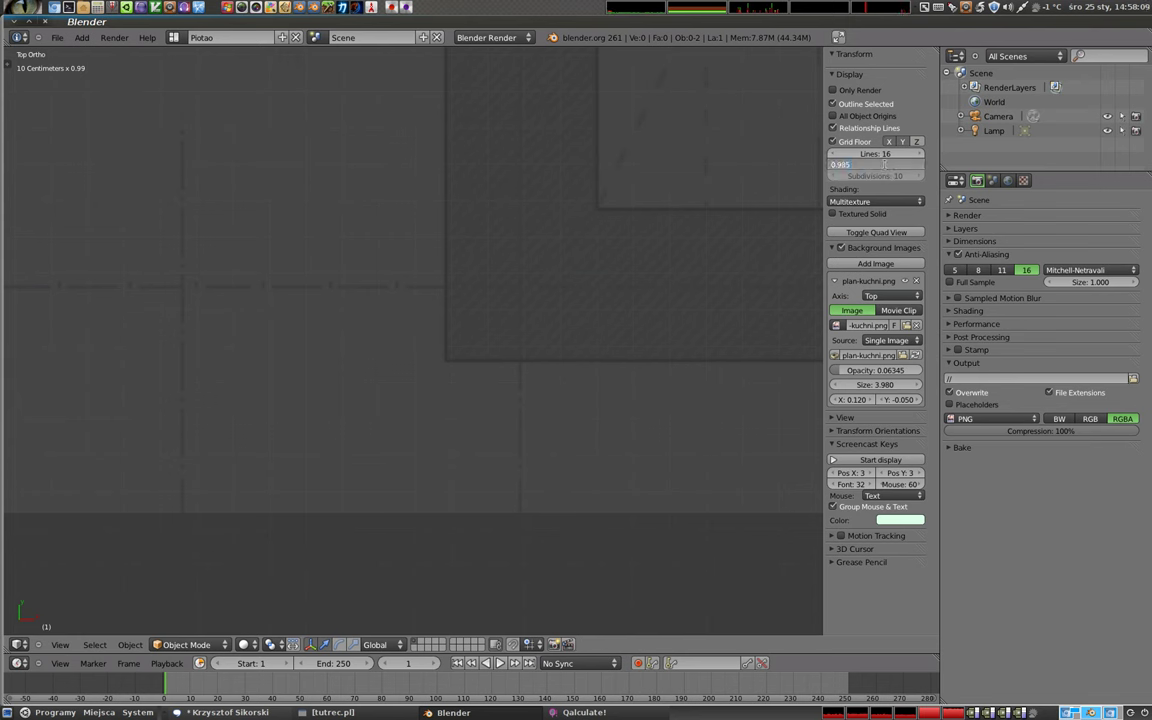
type("85")
key("Return")
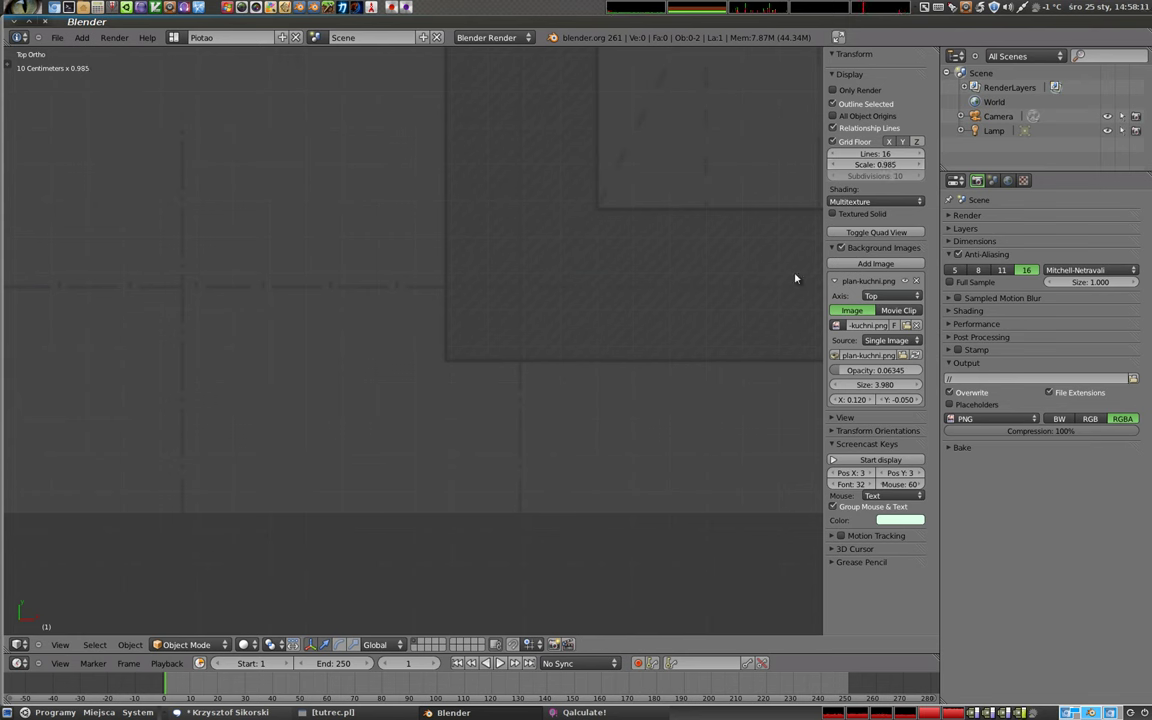
- Return the grid scale to 0.990 and nudge the plan image to X 0.130
left_click_drag(853, 399, 866, 399)
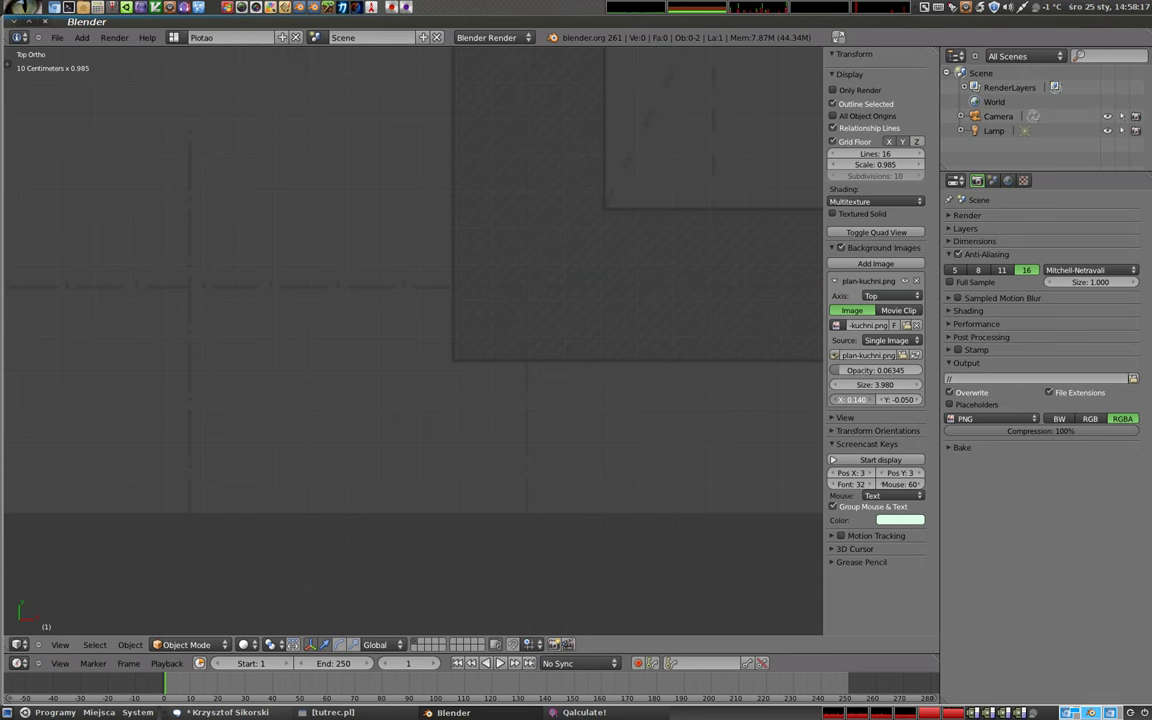
left_click(881, 166)
key("BackSpace")
key("Return")
left_click_drag(855, 399, 845, 399)
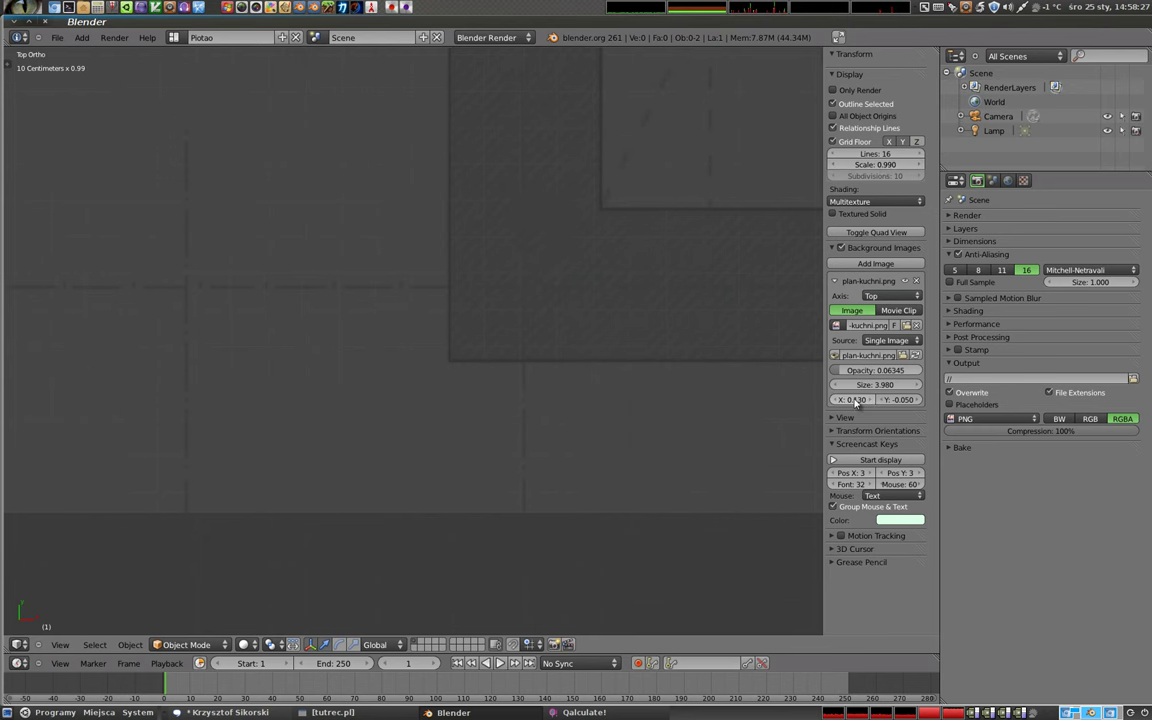
mouse_move(898, 399)
left_mouse_down()
mouse_move(880, 400)
mouse_move(910, 399)
left_mouse_up()
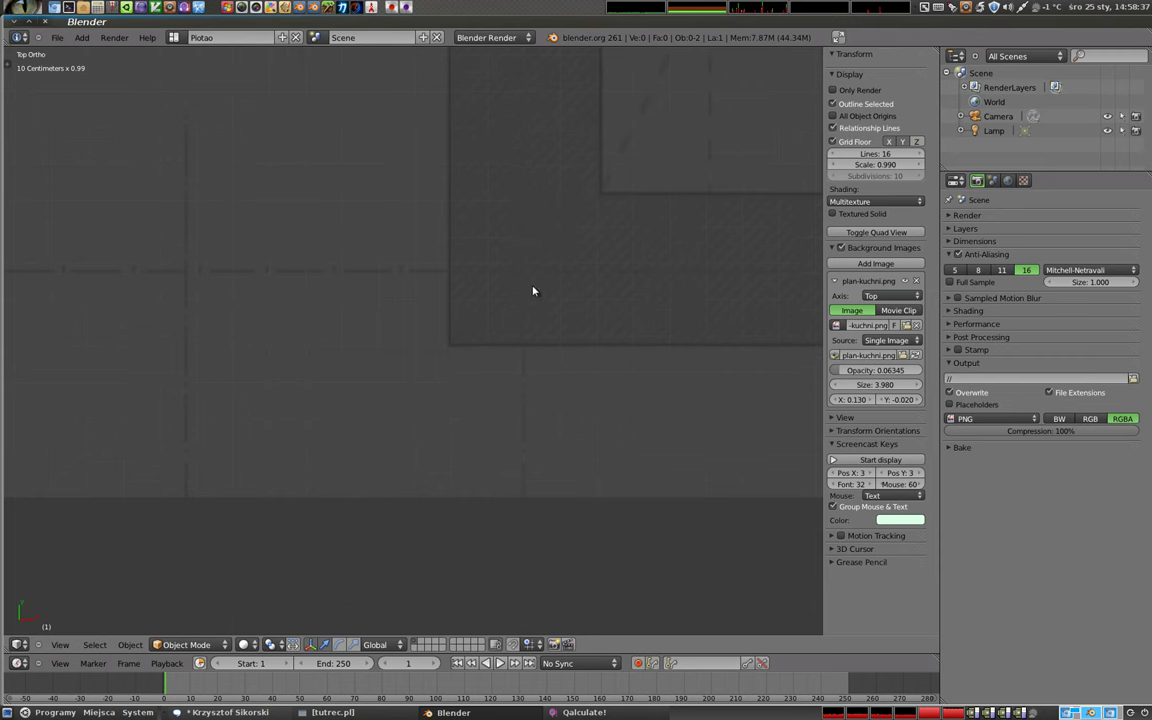
- Zoom in on the plan's corner and set the horizontal offset to 0.135
scroll(450, 348, "up", 2)
middle_click_drag(450, 348, 375, 337, "shift")
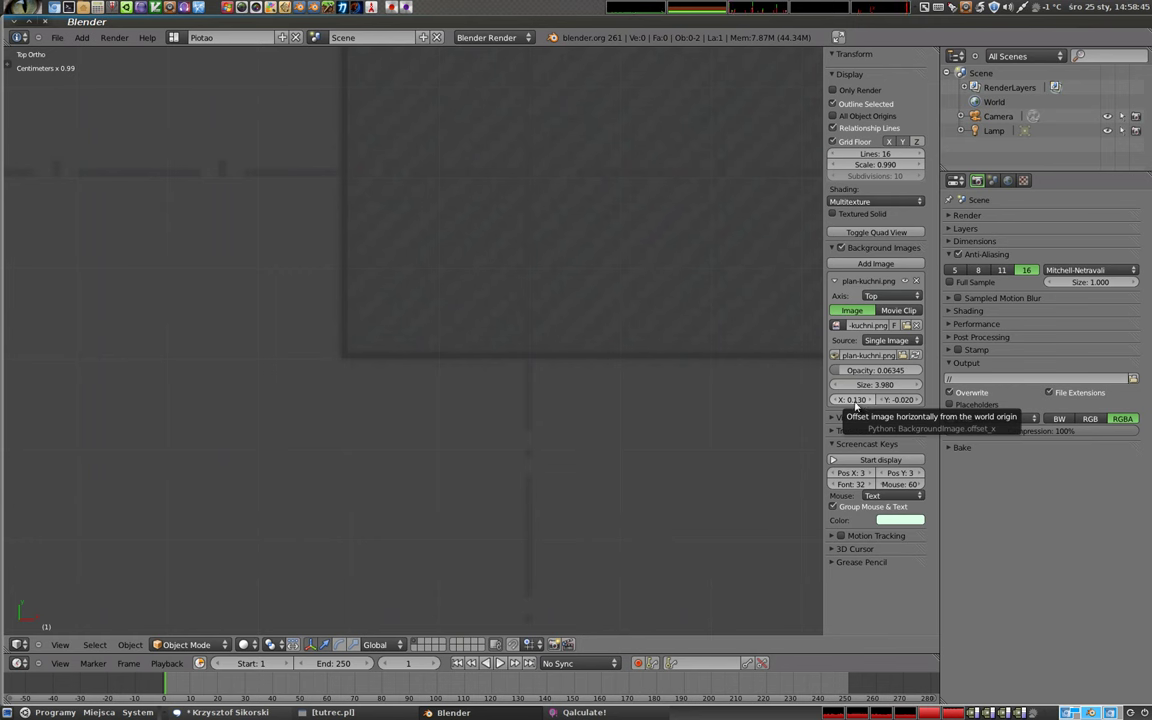
left_click(857, 404)
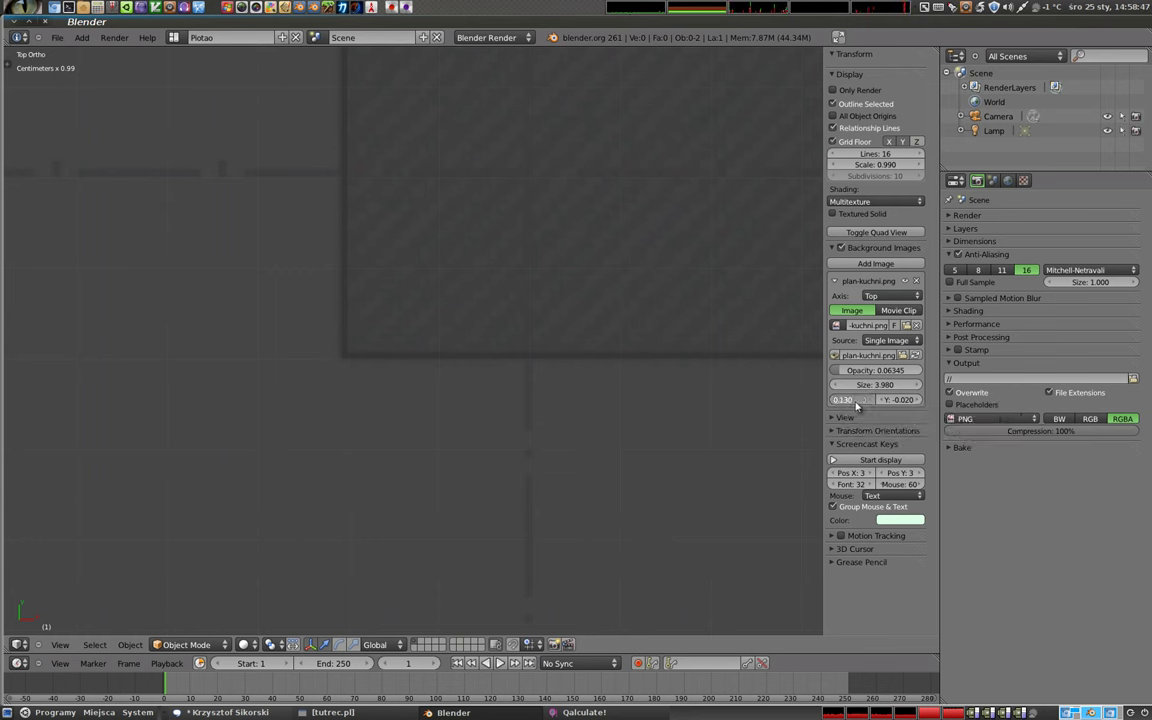
type("0.135")
key("Return")
scroll(522, 321, "up", 2)
scroll(506, 442, "up", 2)
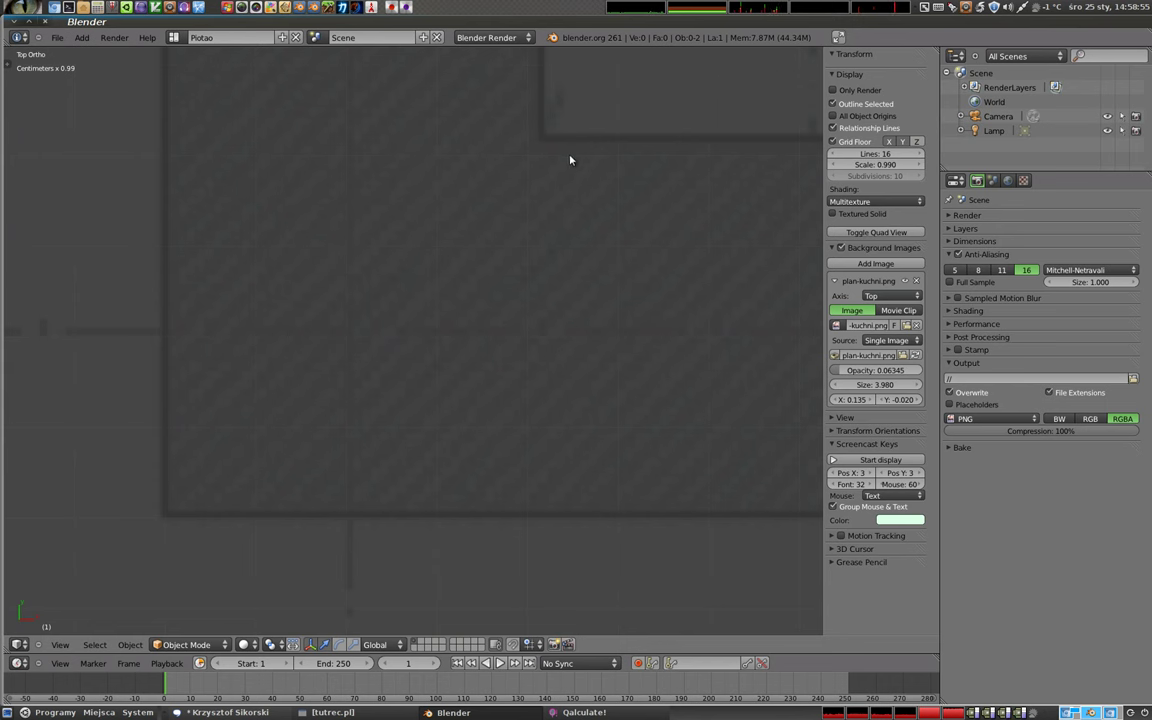
- Settle the plan image's vertical offset at -0.028 after trying -0.030 and -0.025
left_click(900, 400)
type("-0.030")
key("Return")
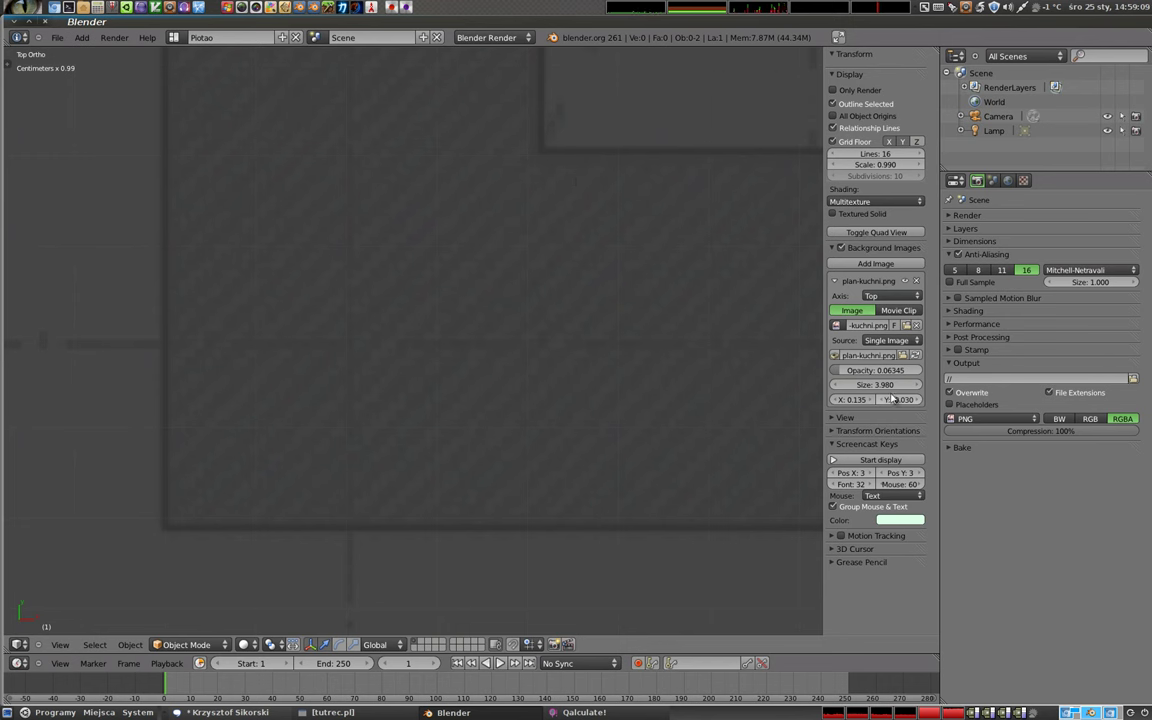
type("25")
key("Return")
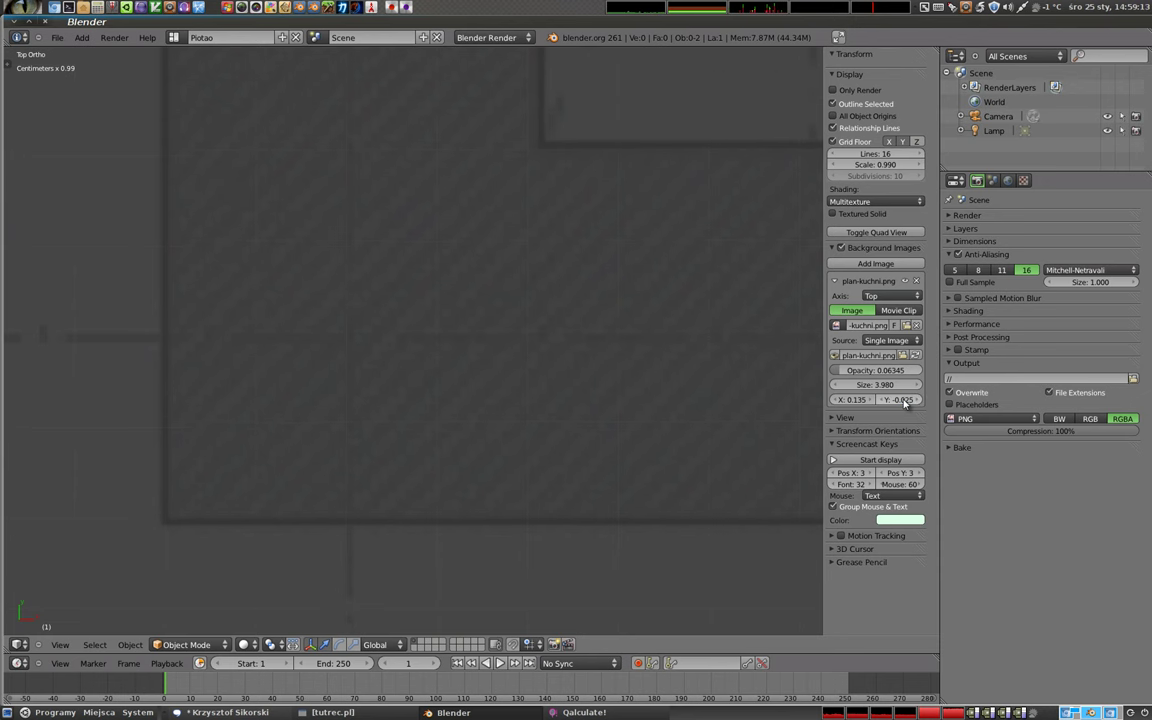
left_click(905, 401)
type("-0.0")
key("Return")
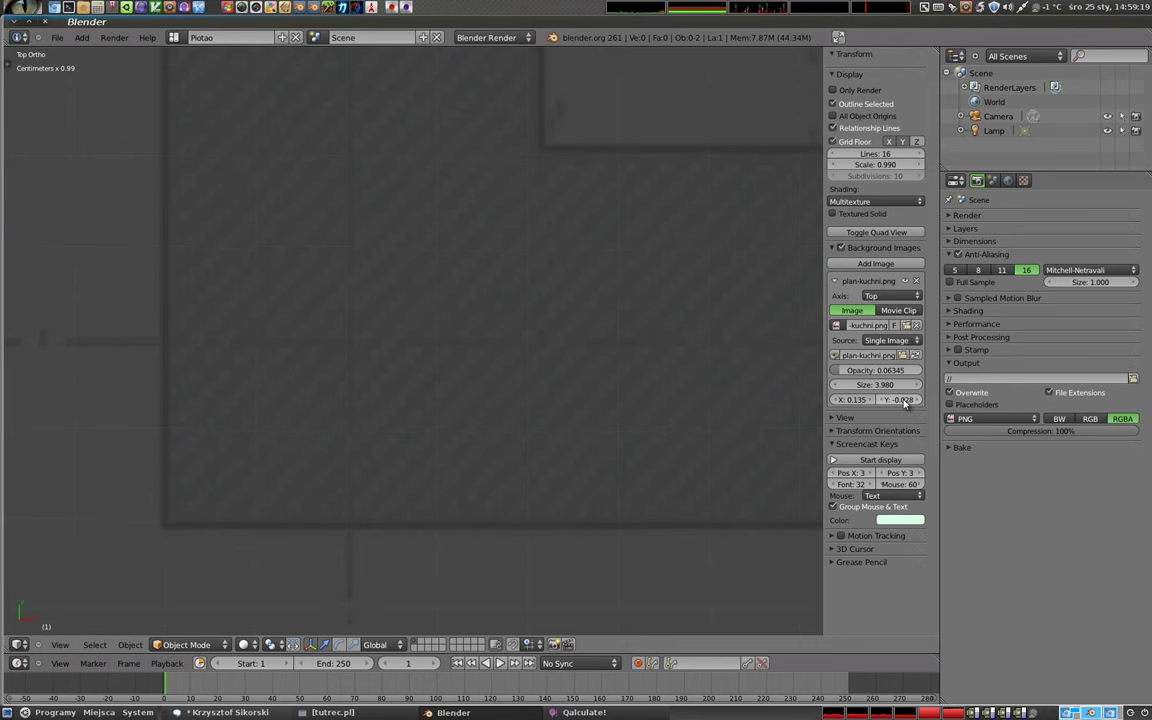
- Zoom out and pan to frame the whole kitchen plan from above
scroll(365, 372, "down", 4)
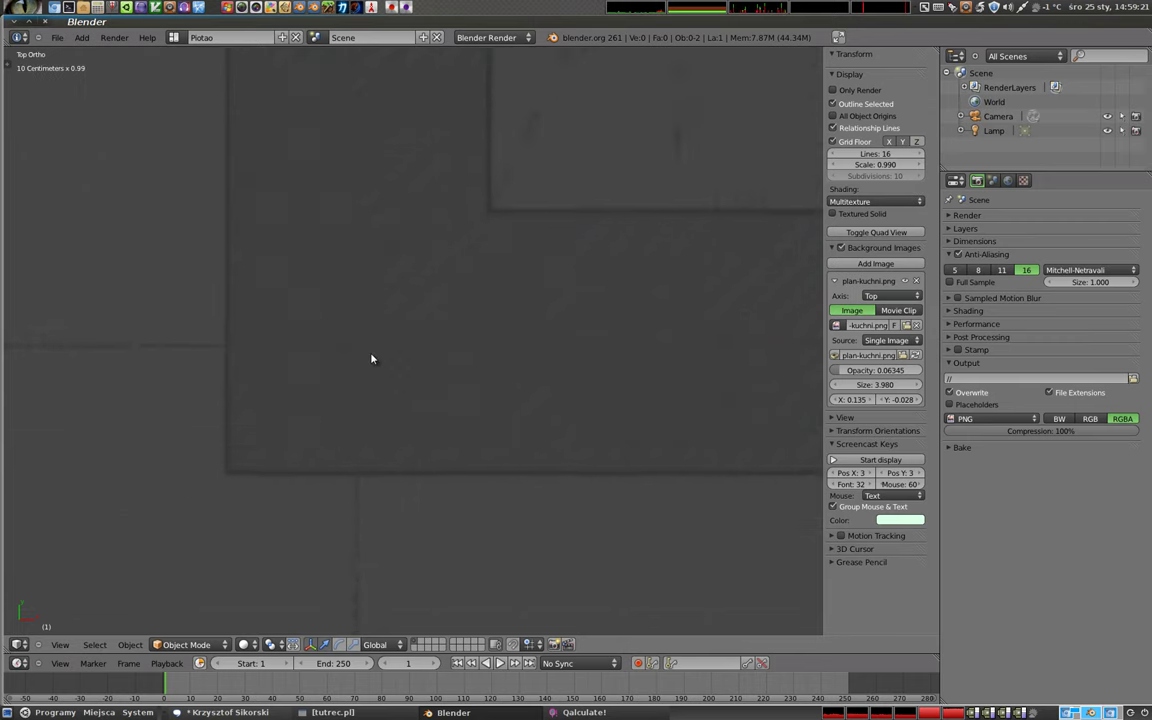
scroll(460, 356, "down", 3, "ctrl")
scroll(491, 355, "down", 4)
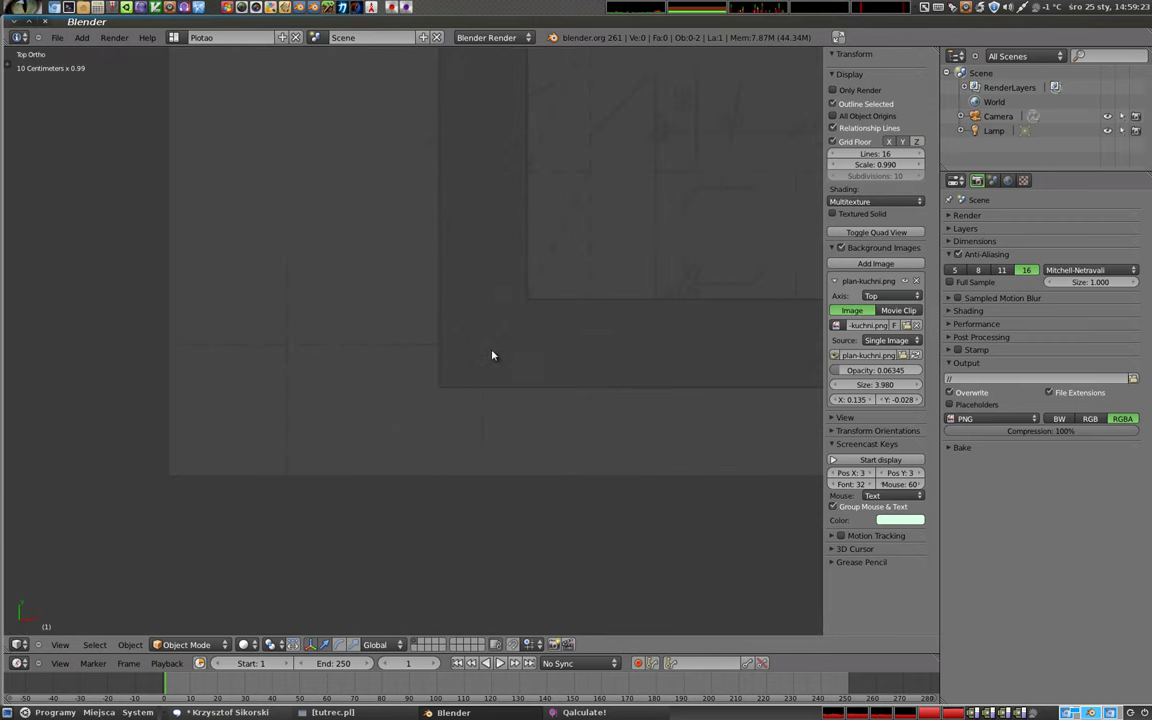
middle_click_drag(510, 343, 458, 393, "shift")
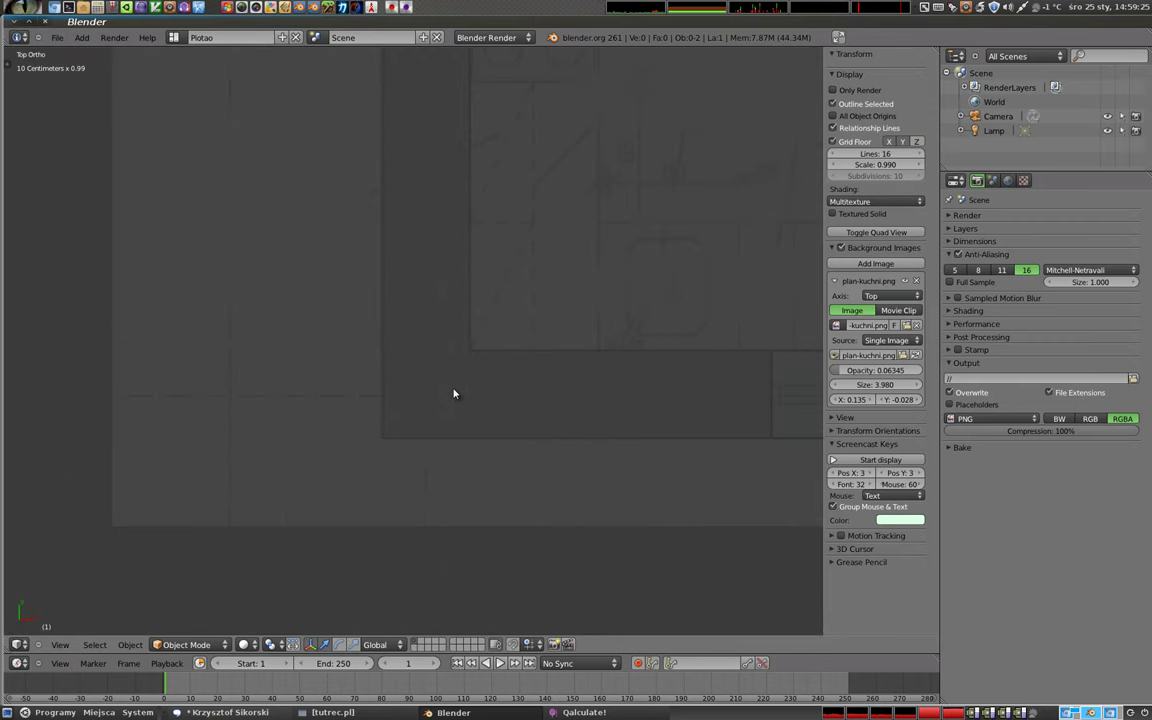
scroll(420, 318, "up", 1)
scroll(469, 296, "up", 2)
scroll(469, 296, "down", 3)
scroll(393, 375, "down", 2)
scroll(470, 293, "down", 1)
scroll(460, 411, "down", 1)
middle_click_drag(471, 301, 474, 363, "shift")
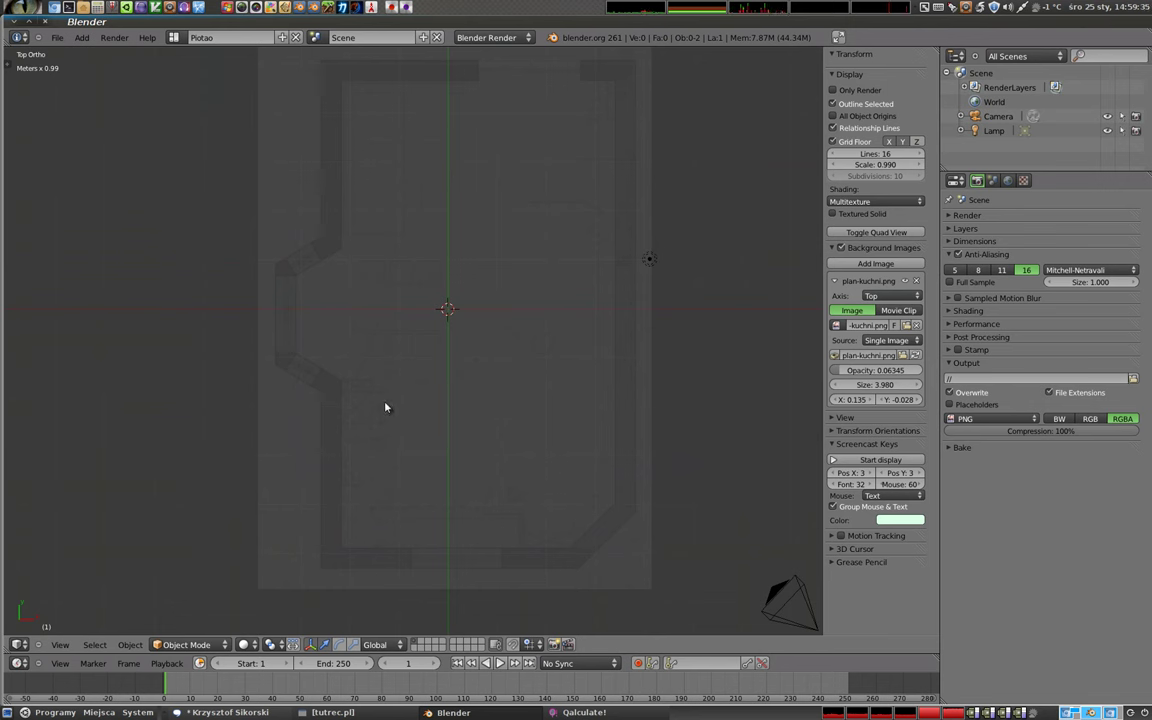
- Add a plane and, in top view, move it to the plan's lower-left wall corner
key("shift+a")
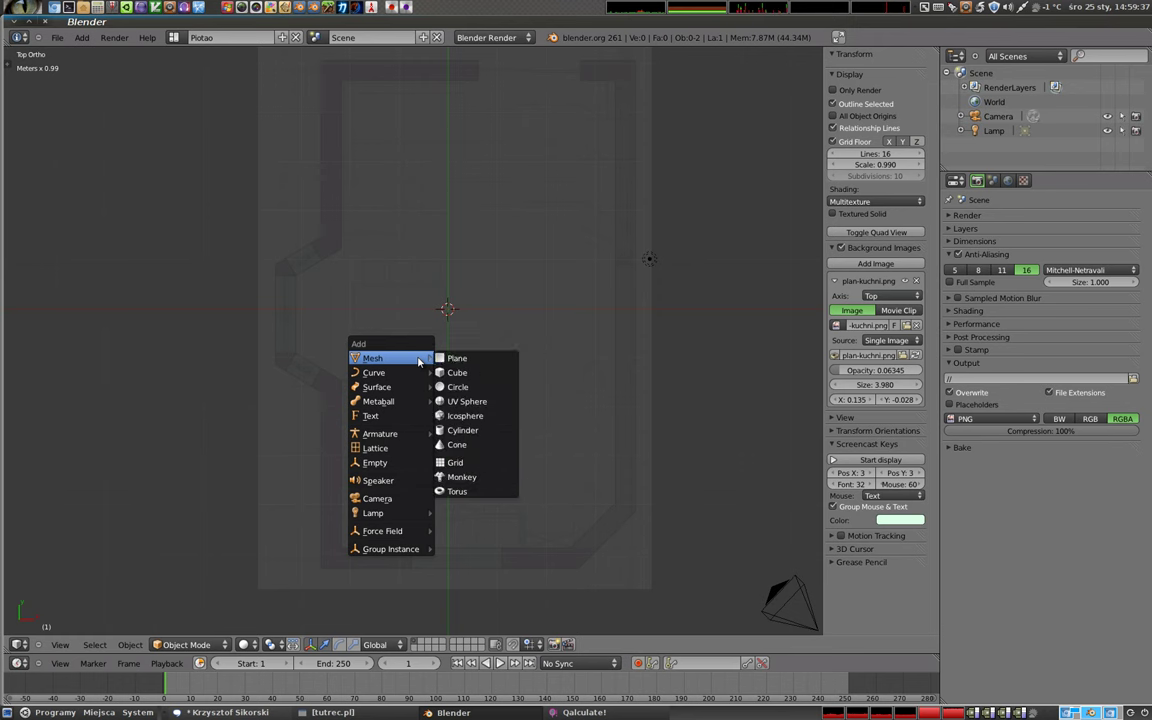
mouse_move(373, 358)
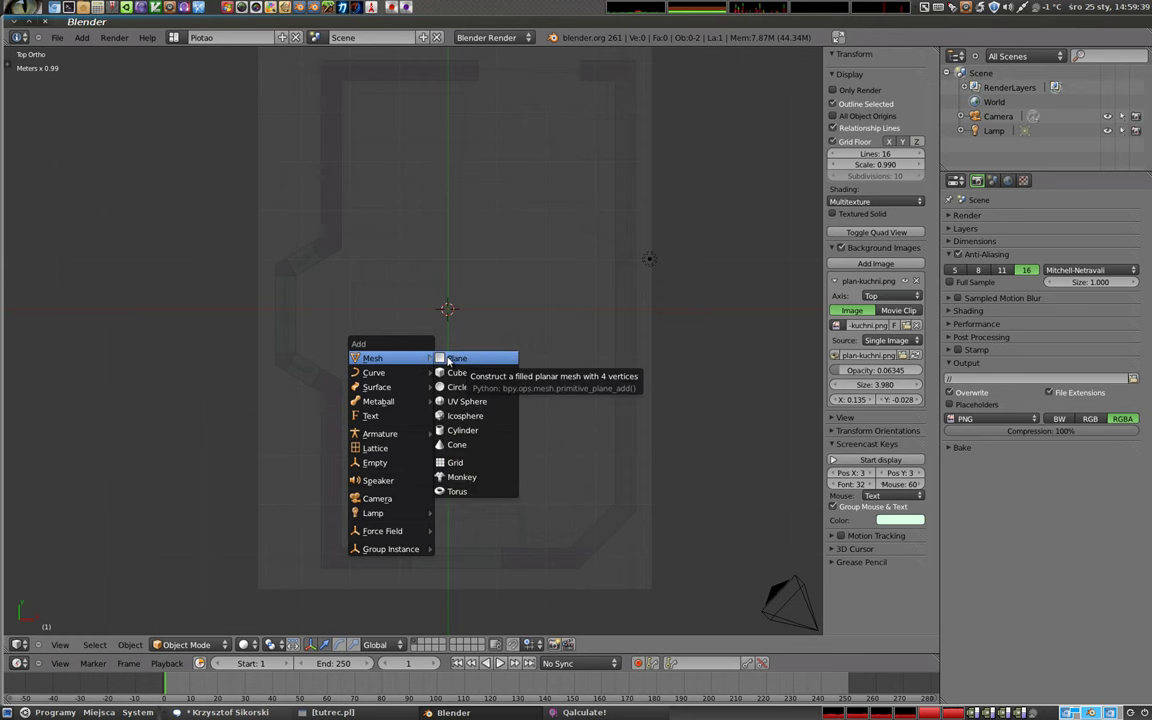
left_click(452, 358)
mouse_move(460, 368)
middle_mouse_down()
mouse_move(437, 380)
mouse_move(467, 197)
mouse_move(512, 162)
mouse_move(435, 239)
mouse_move(483, 386)
mouse_move(487, 371)
middle_mouse_up()
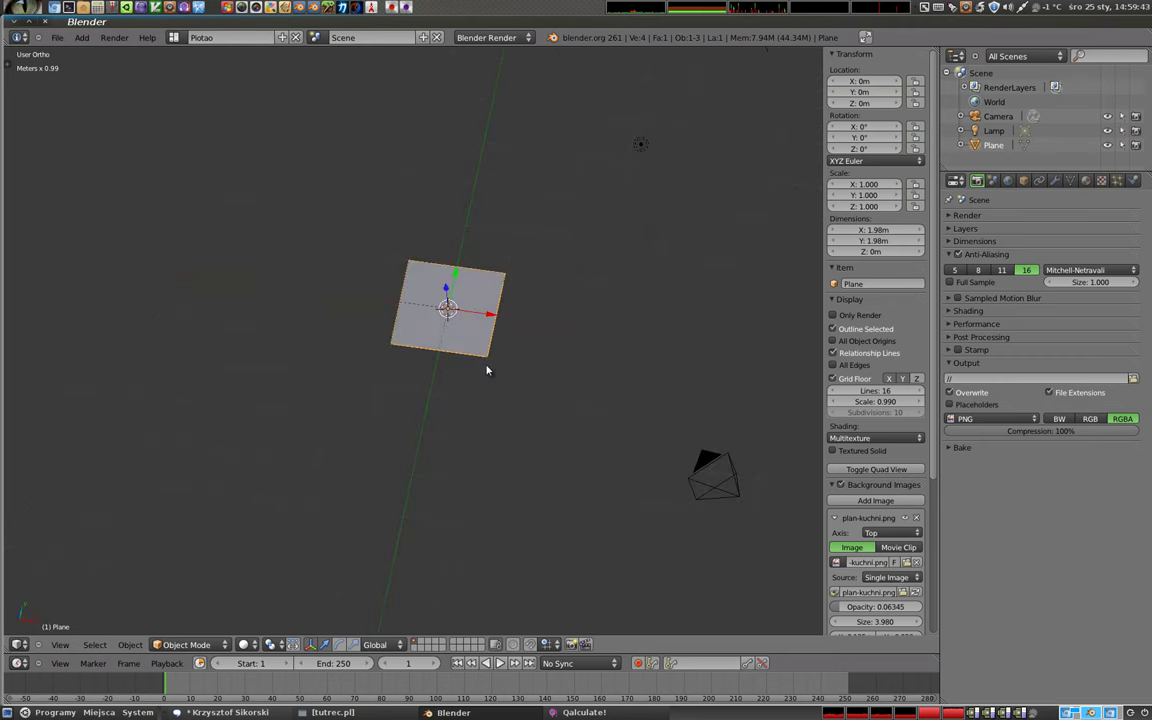
key("KP_7")
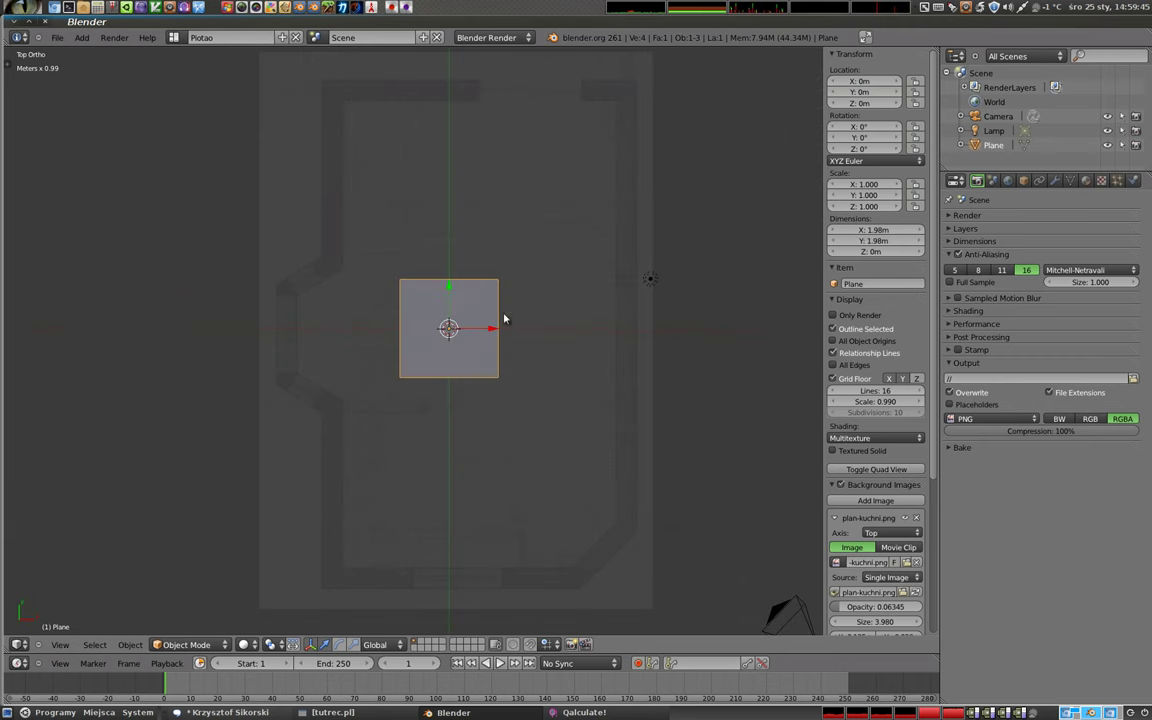
key("Tab")
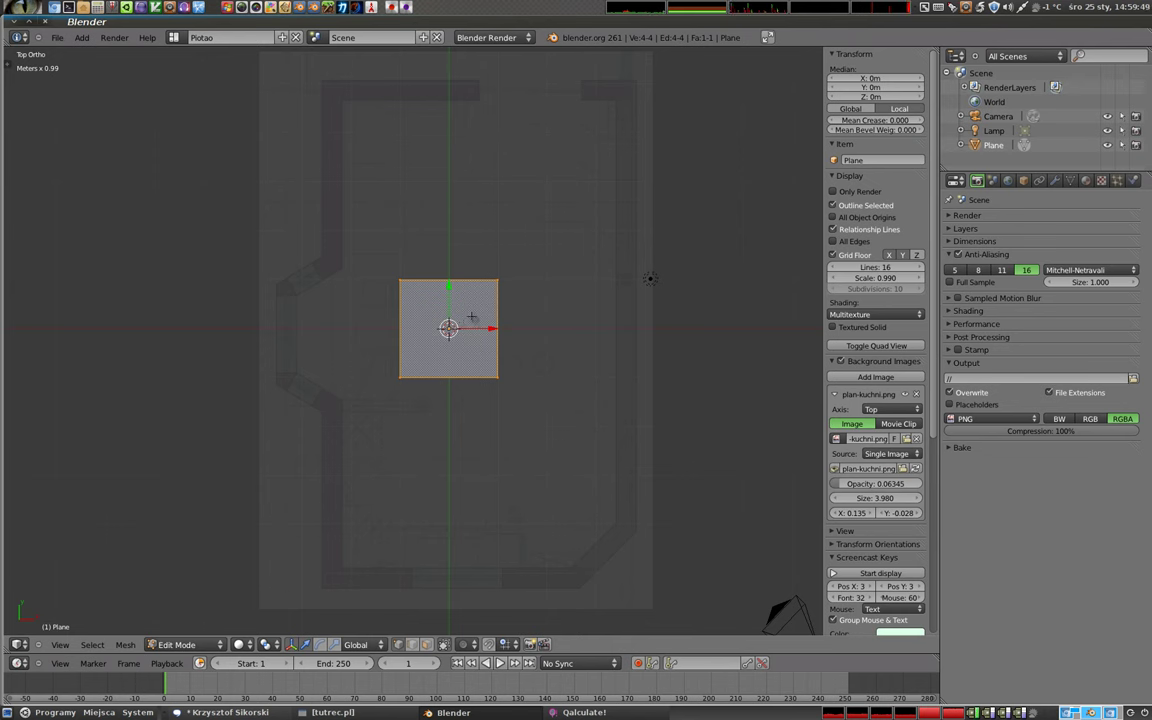
key("g")
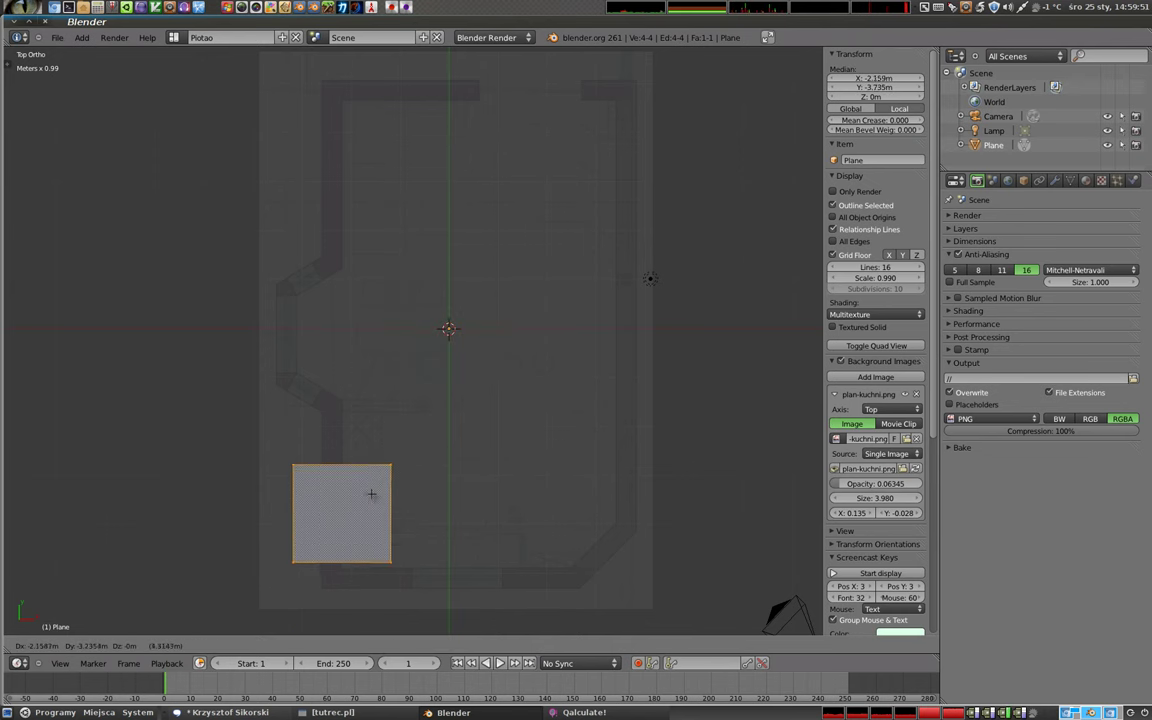
left_click(362, 560)
key("Tab")
- Switch to wireframe, shrink the plane, and settle it into the wall corner
middle_click_drag(361, 565, 450, 360, "shift")
scroll(450, 362, "up", 5)
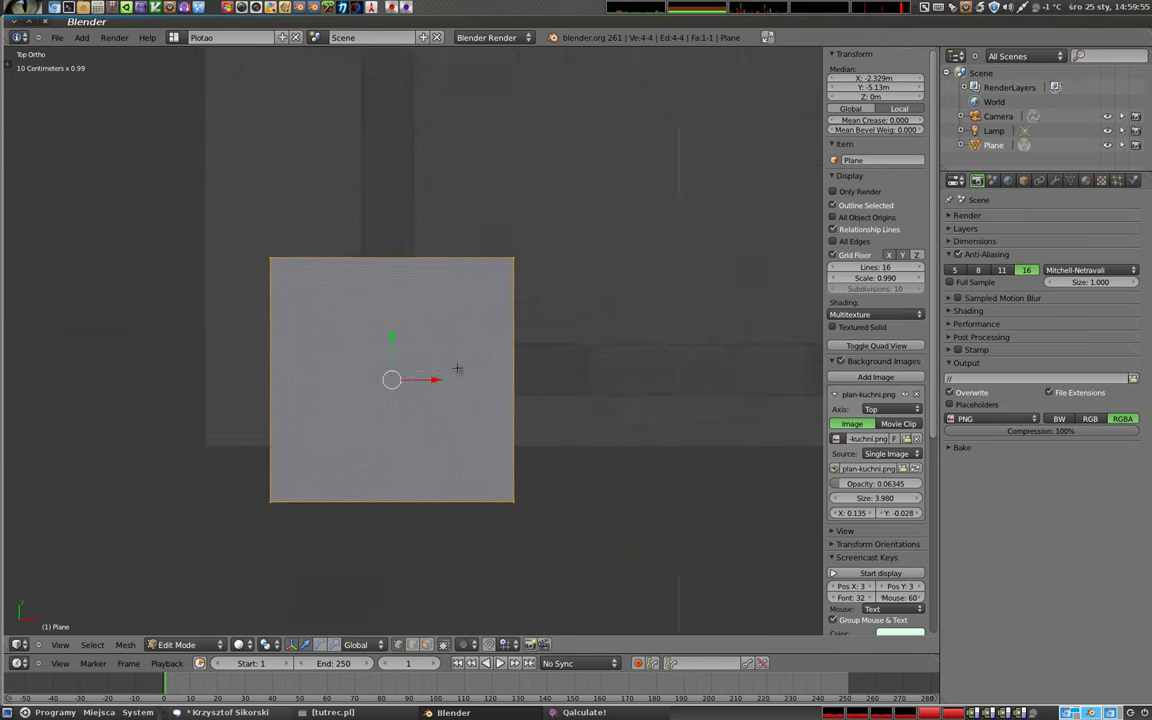
scroll(450, 362, "up", 4)
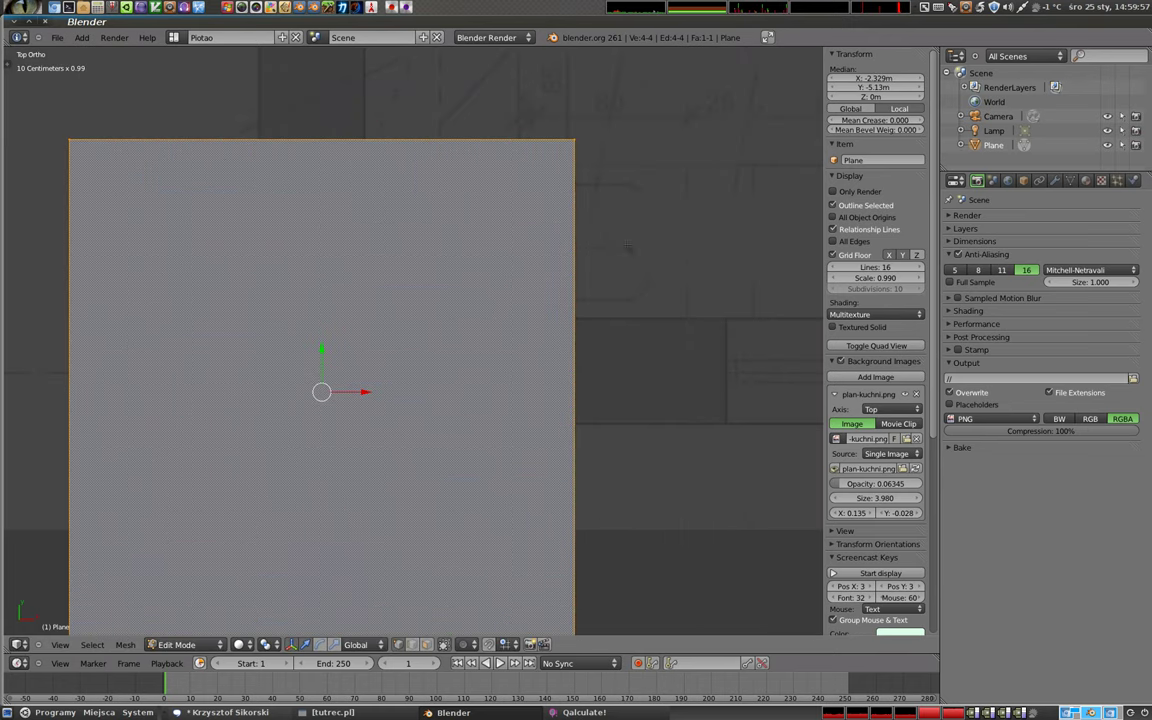
key("z")
middle_click_drag(679, 437, 749, 372, "shift")
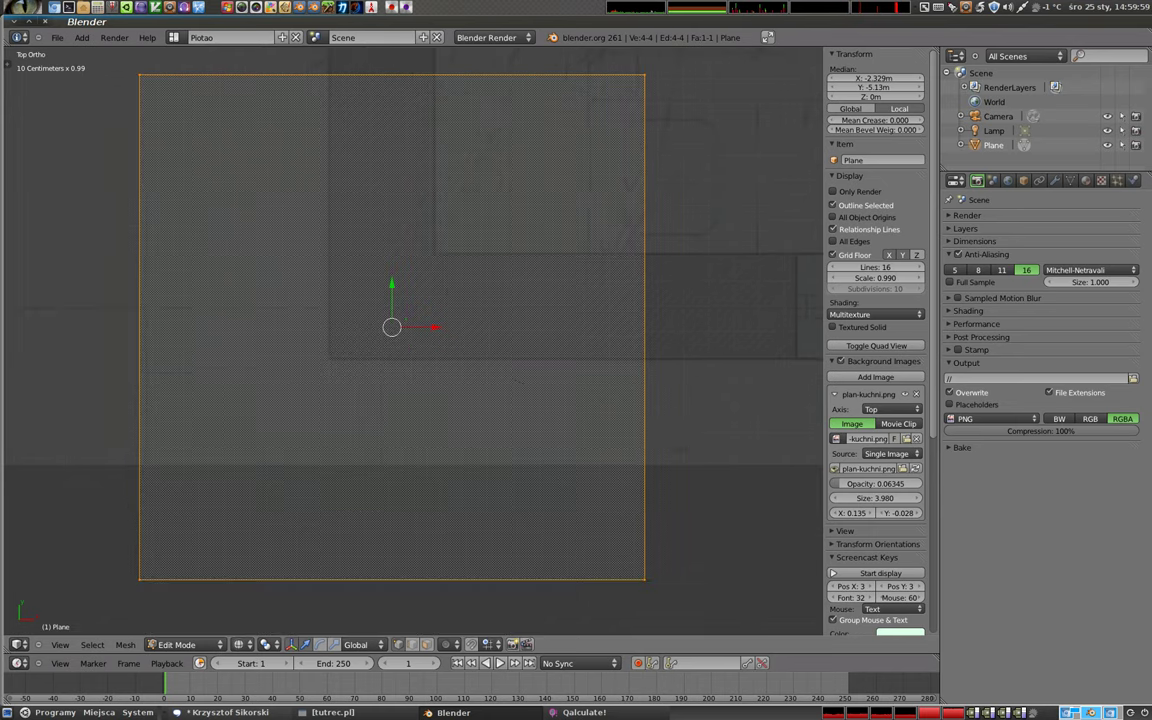
key("s")
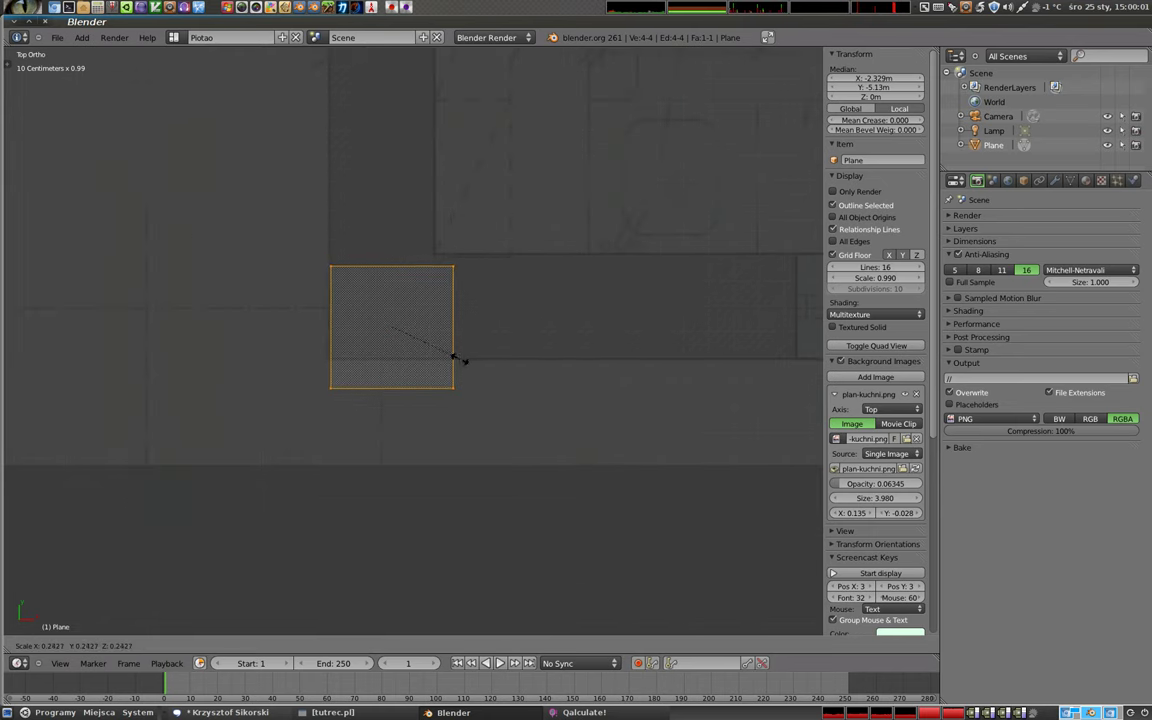
left_click(452, 359)
key("g")
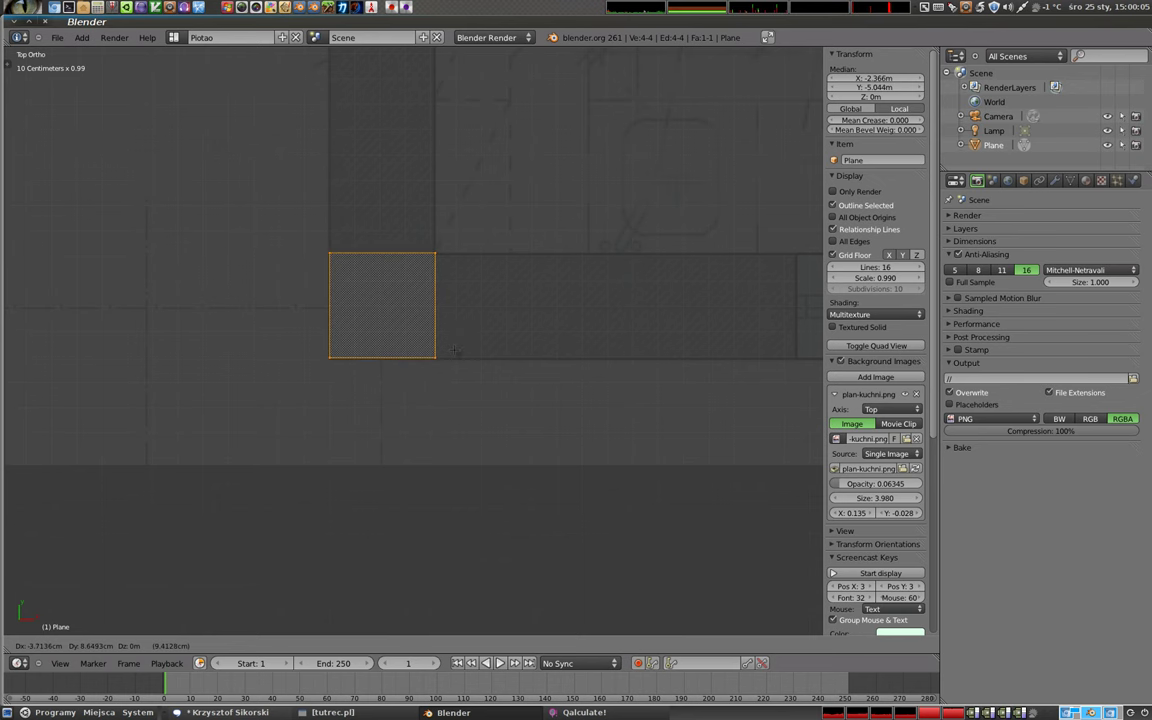
left_click(536, 260)
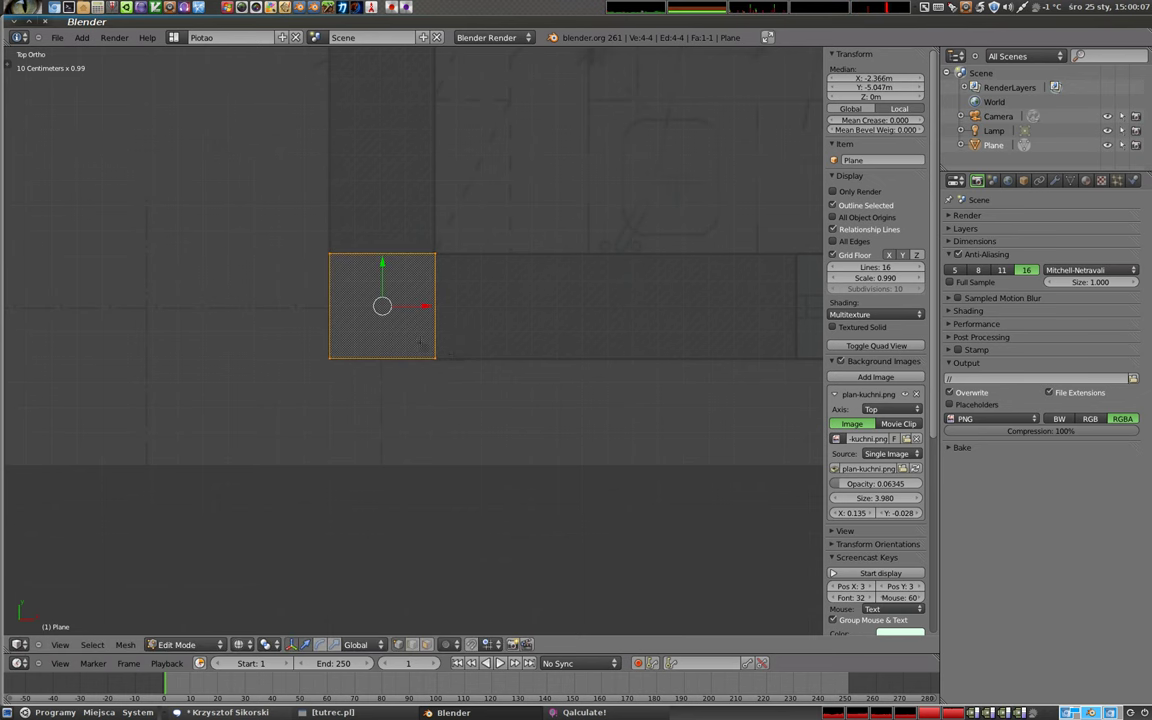
- Shrink the square to wall thickness, fine-tune its position, and pan along the bottom wall
scroll(536, 260, "up", 5)
scroll(536, 260, "up", 2)
middle_click_drag(536, 260, 565, 314, "shift")
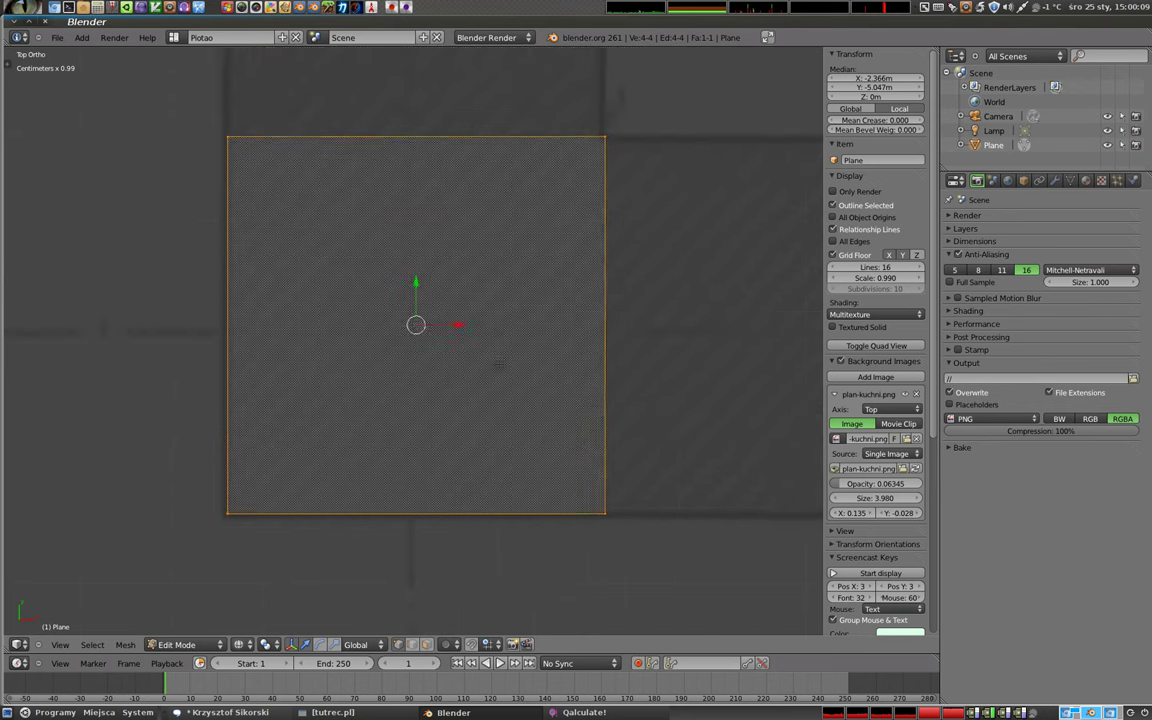
key("s")
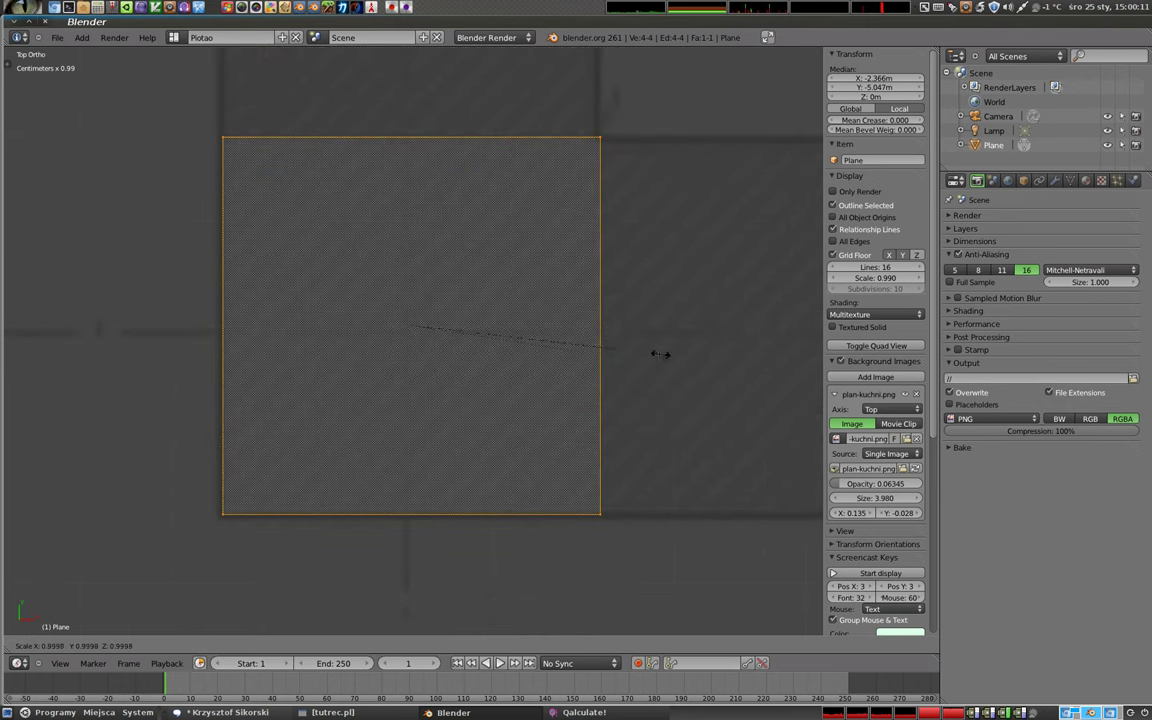
left_click(636, 357)
key("g")
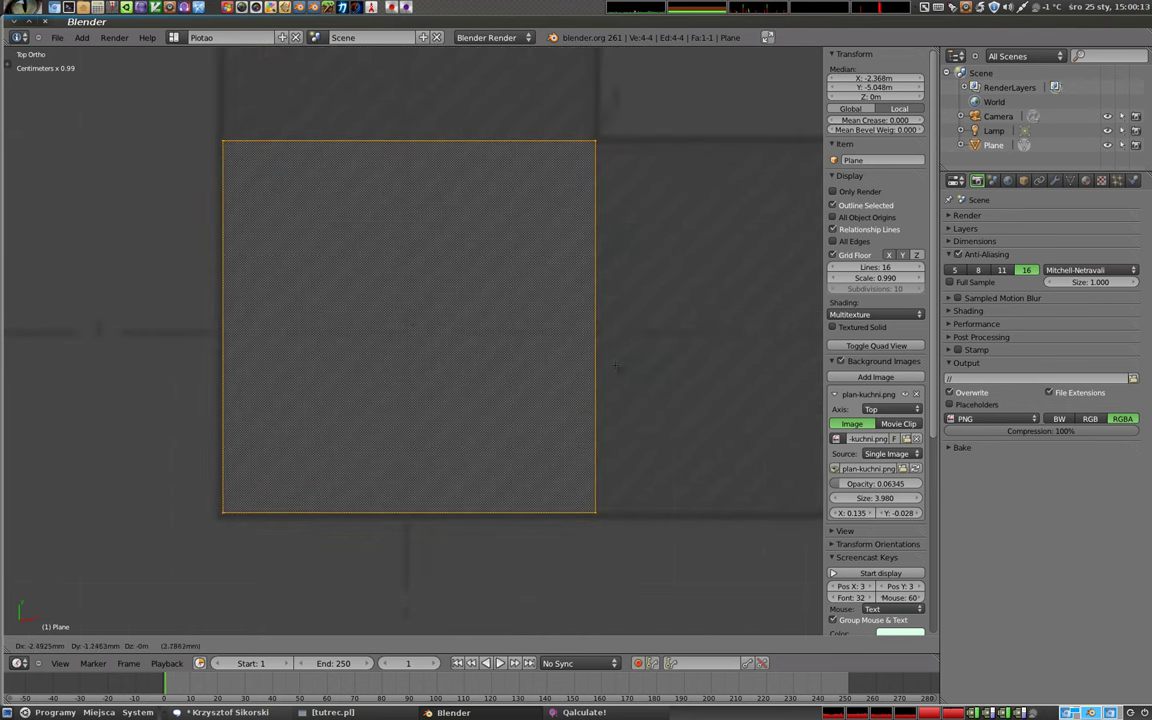
left_click(618, 373)
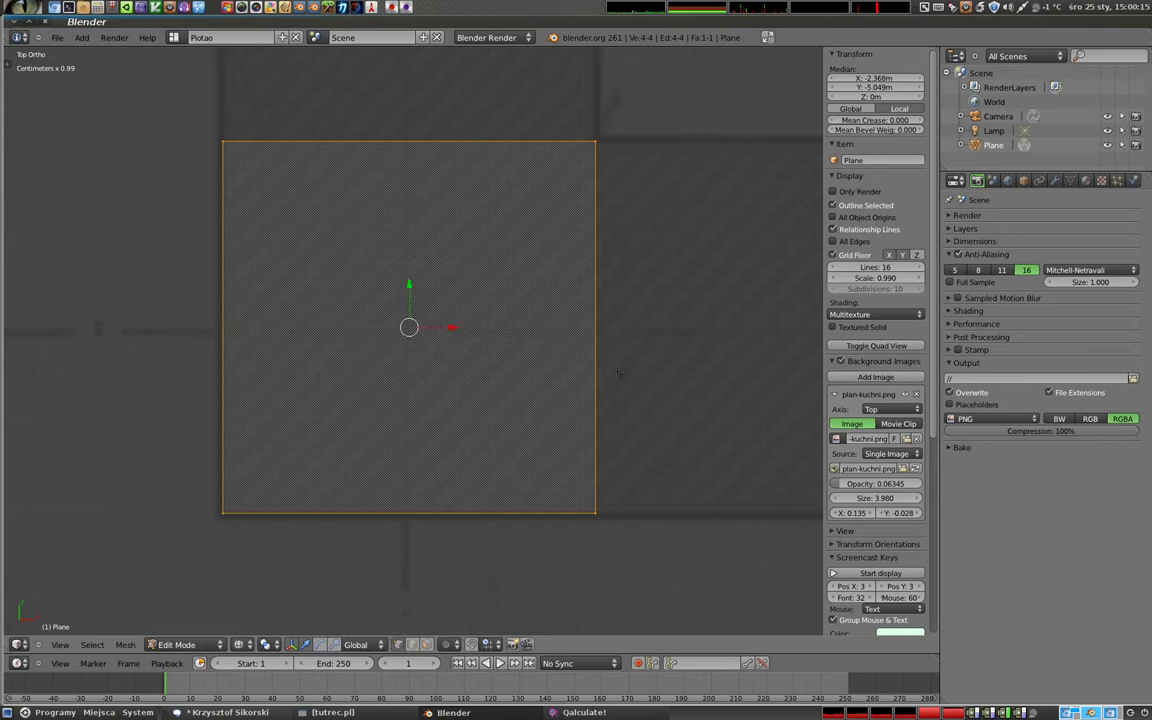
scroll(618, 373, "down", 5)
mouse_move(618, 373)
middle_mouse_down("shift")
mouse_move(525, 335)
mouse_move(433, 340)
middle_mouse_up("shift")
scroll(436, 339, "down", 4)
middle_click_drag(556, 340, 447, 324, "shift")
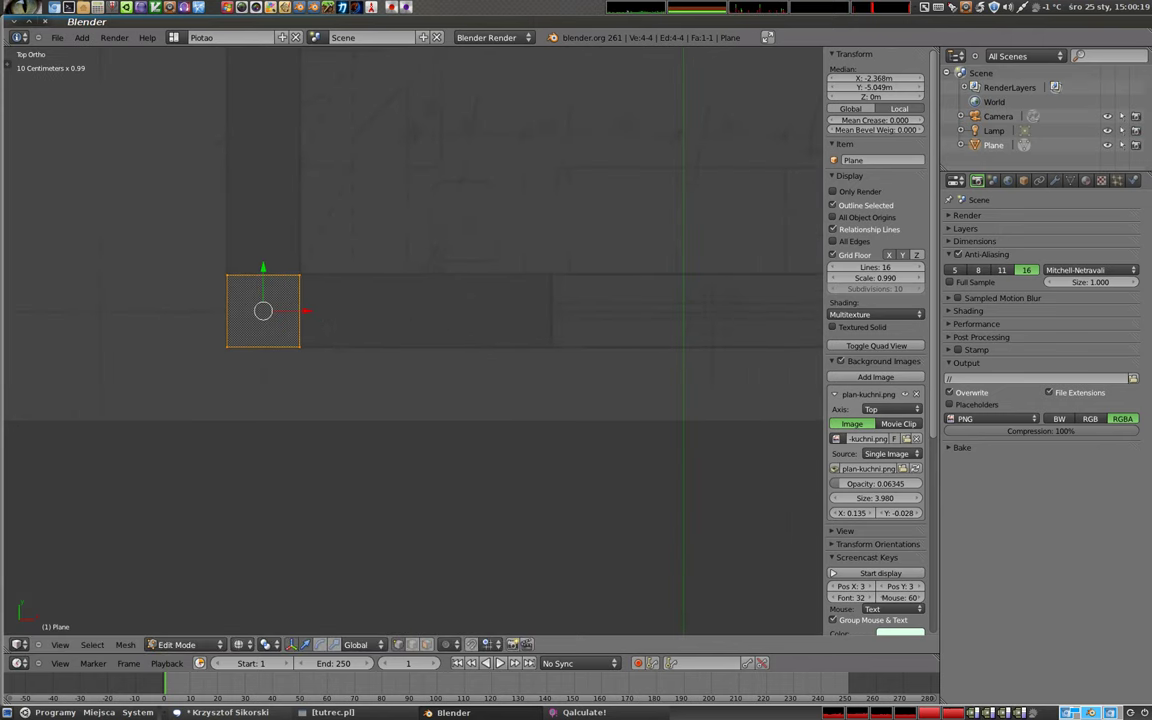
key("ctrl+Tab")
- In edge mode, extrude the square's right edge twice along the bottom wall
left_click(345, 276)
right_click(300, 330)
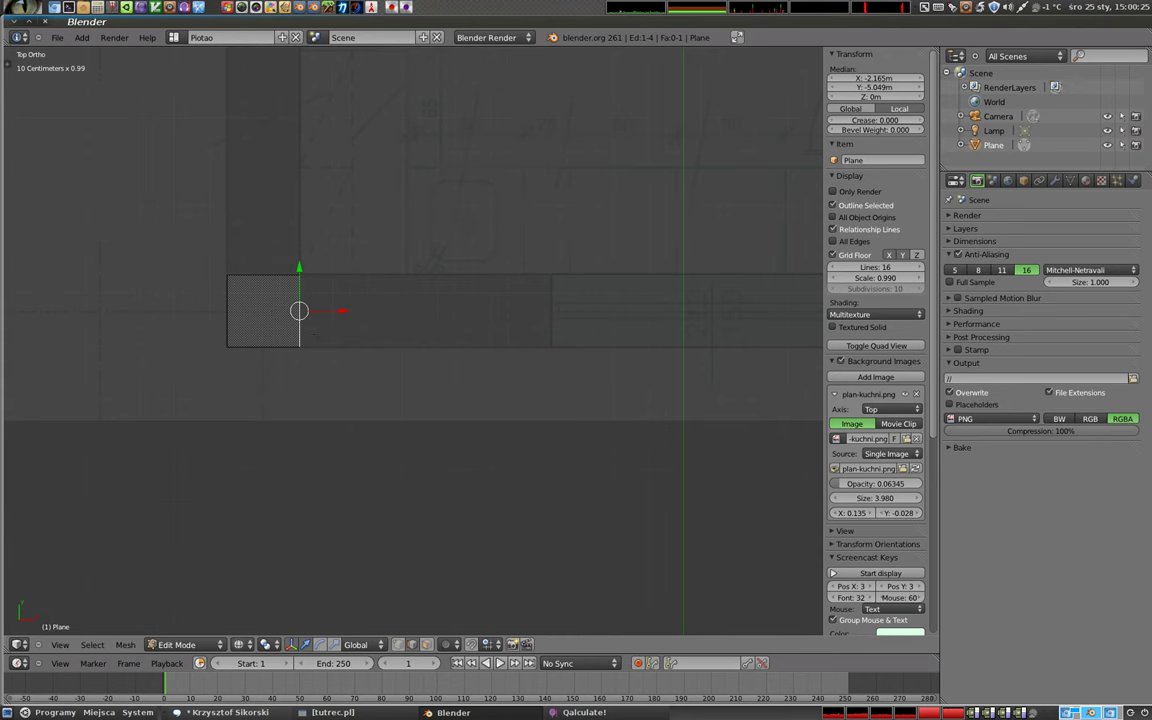
key("e")
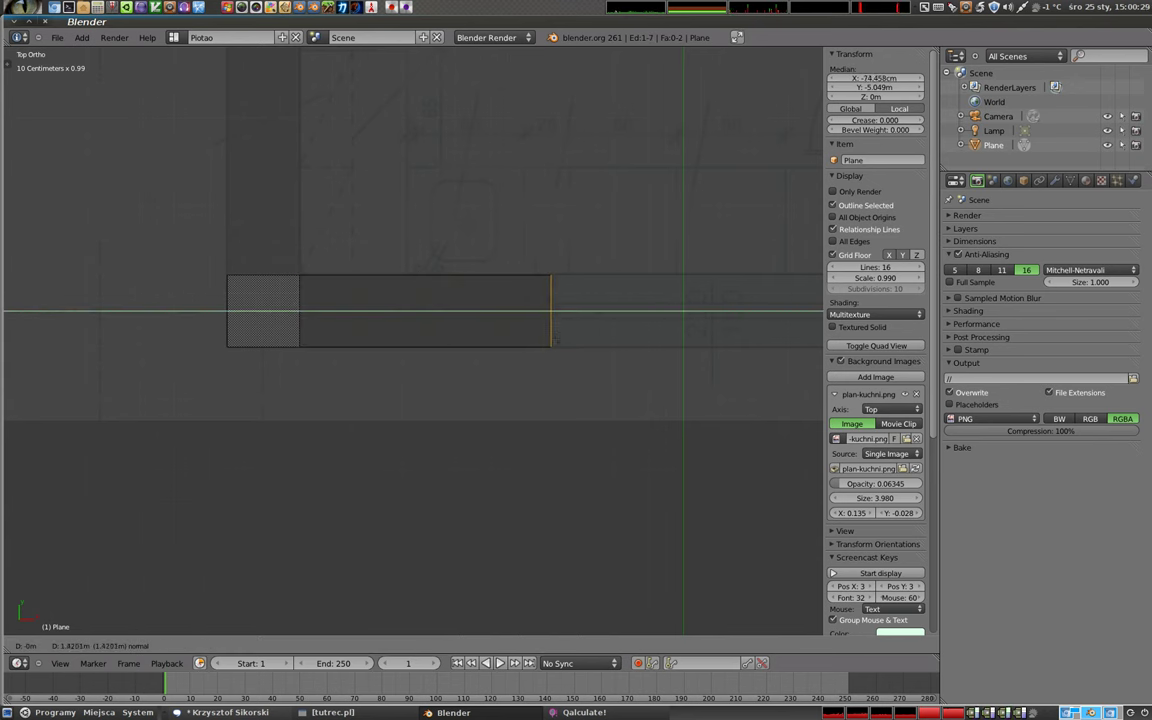
left_click(553, 341)
middle_click_drag(553, 341, 245, 347, "shift")
key("e")
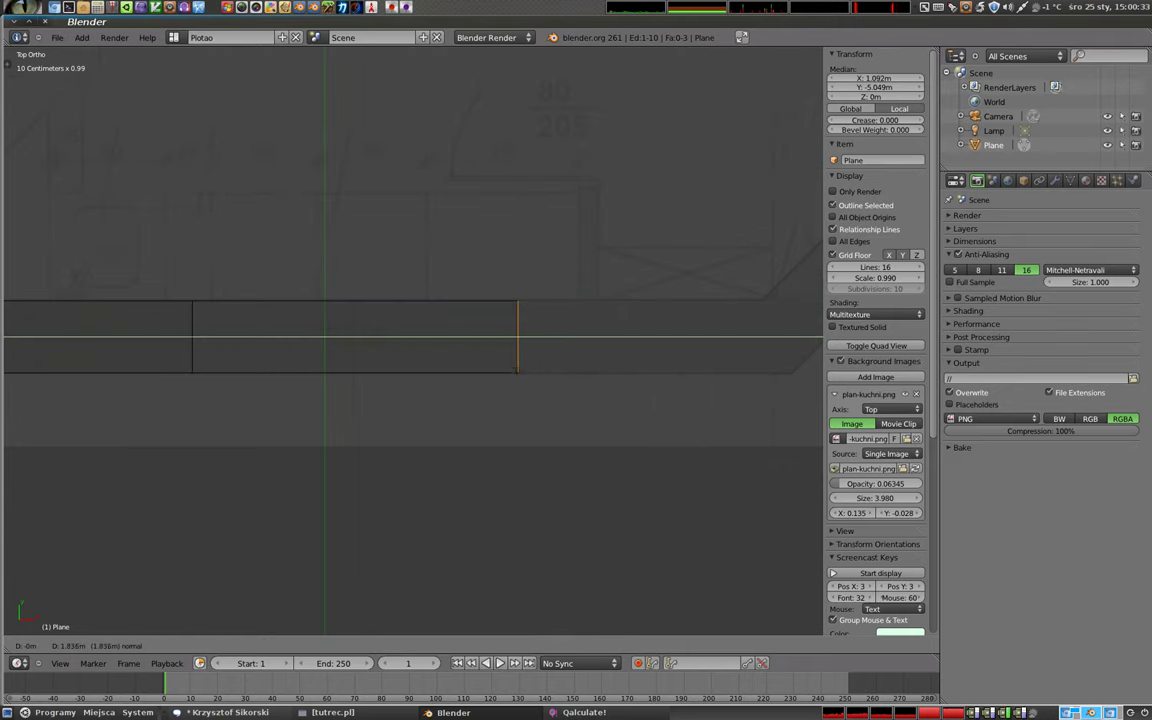
left_click(341, 323)
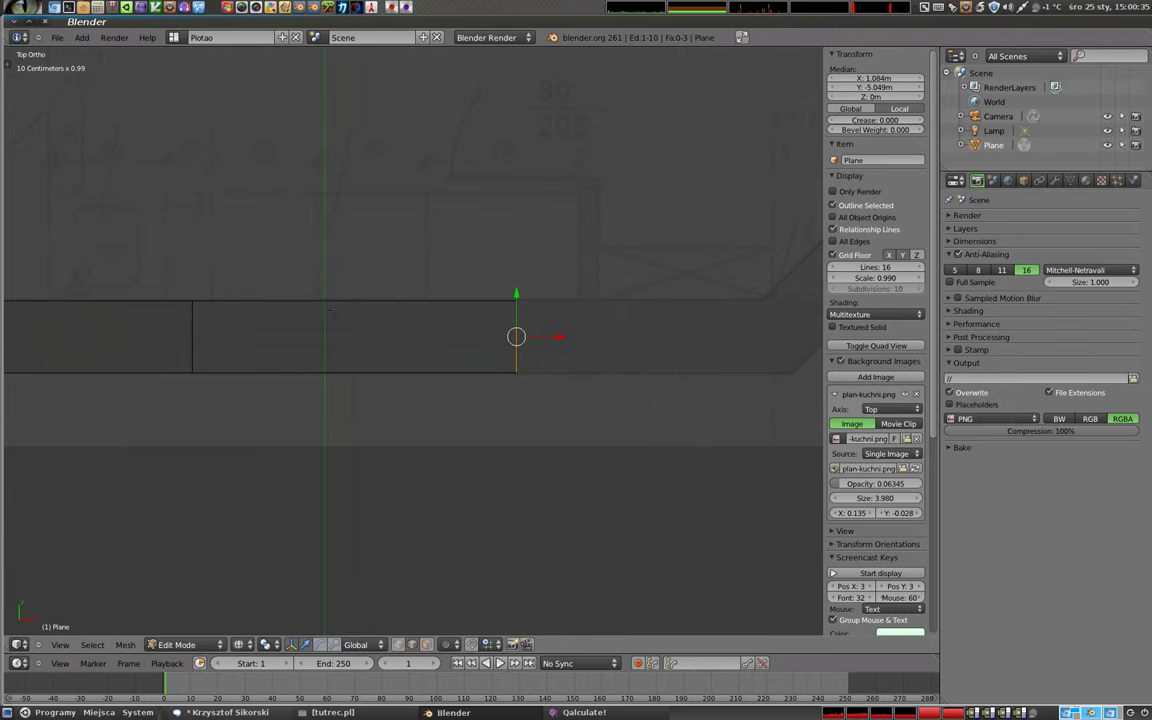
- Select the corner square's top edge and extrude it about 3.15 m up the left wall
key("a")
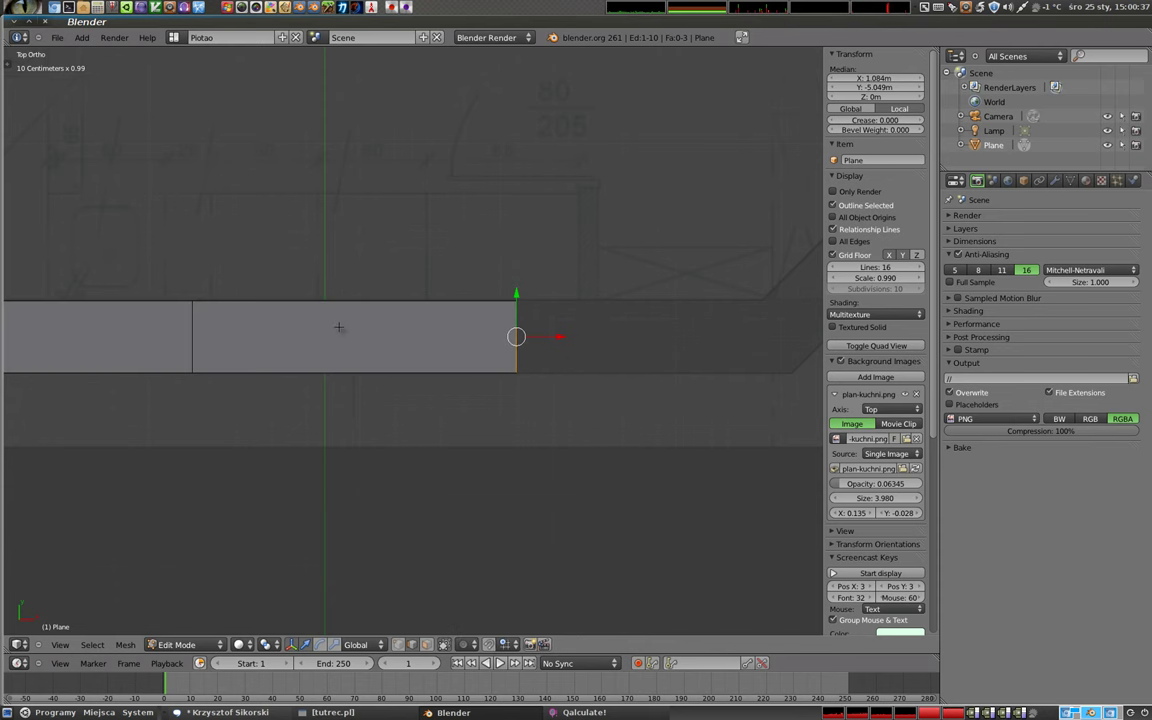
key("a")
scroll(563, 366, "up", 3, "ctrl")
scroll(550, 375, "up", 3, "ctrl")
scroll(535, 385, "up", 2, "shift")
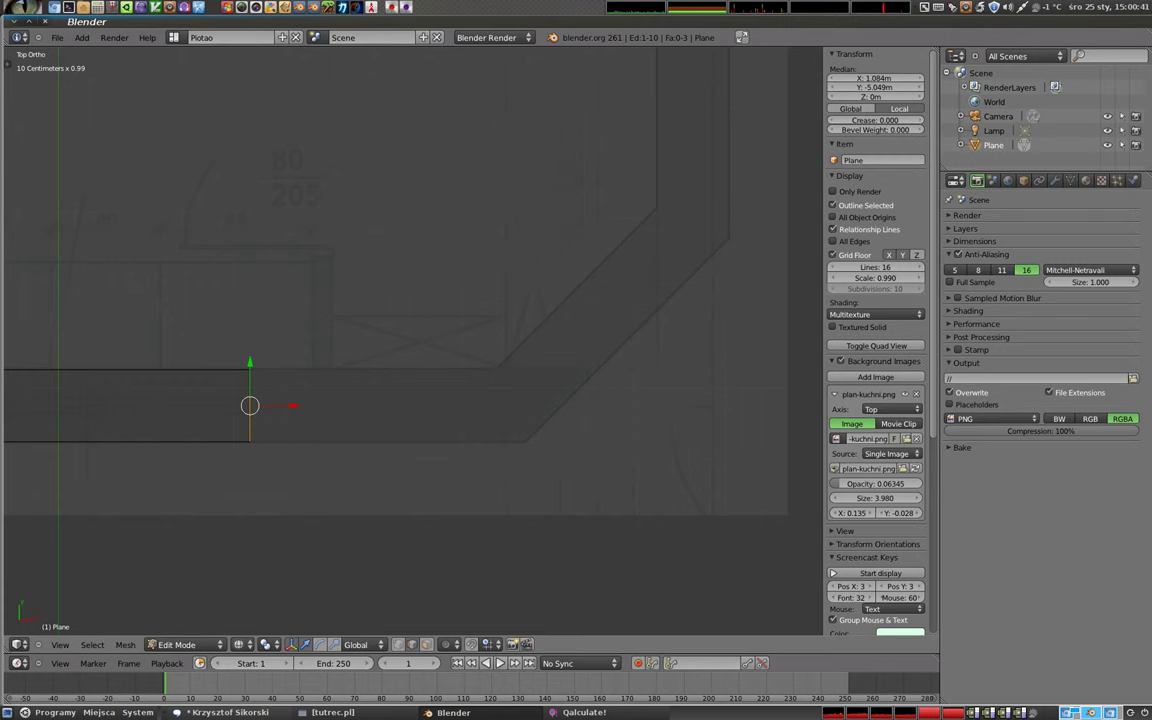
scroll(213, 380, "down", 5, "ctrl")
scroll(213, 380, "down", 3, "ctrl")
right_click(461, 397)
scroll(575, 290, "up", 3, "shift")
scroll(555, 320, "down", 2)
scroll(535, 350, "up", 1, "shift")
key("e")
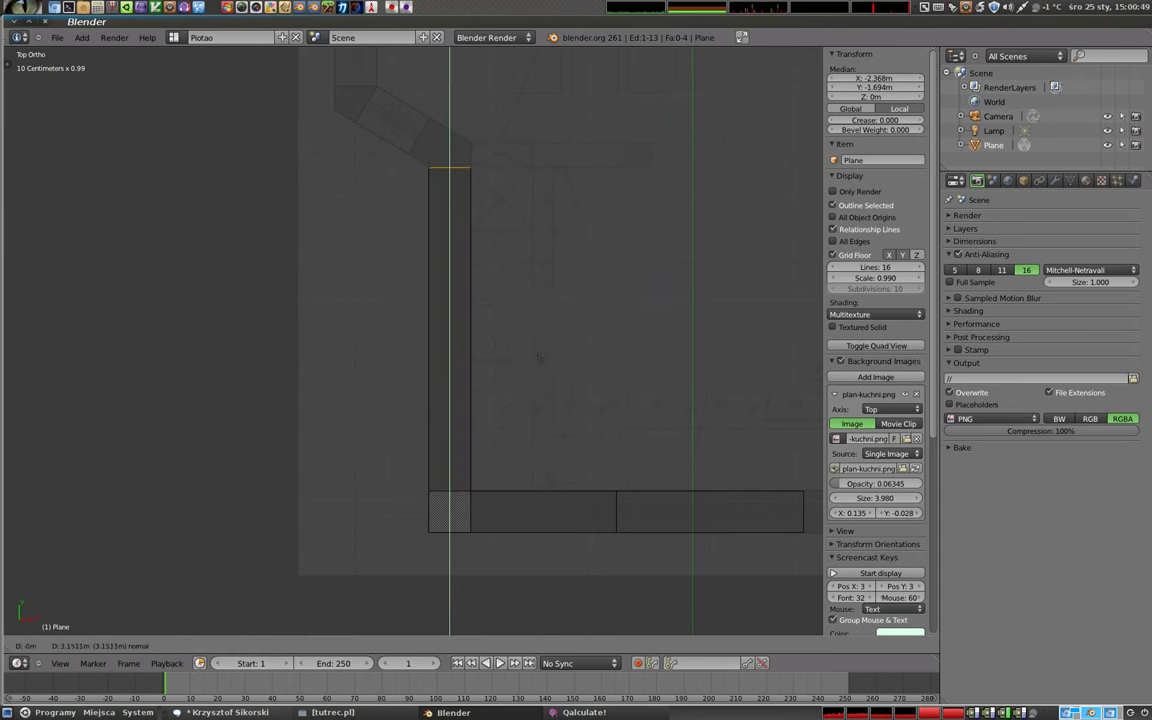
- Confirm the vertical wall strip, adjust its top edge along Y, and extend it slightly upward
key("Return")
scroll(449, 167, "up", 8)
scroll(449, 167, "up", 6)
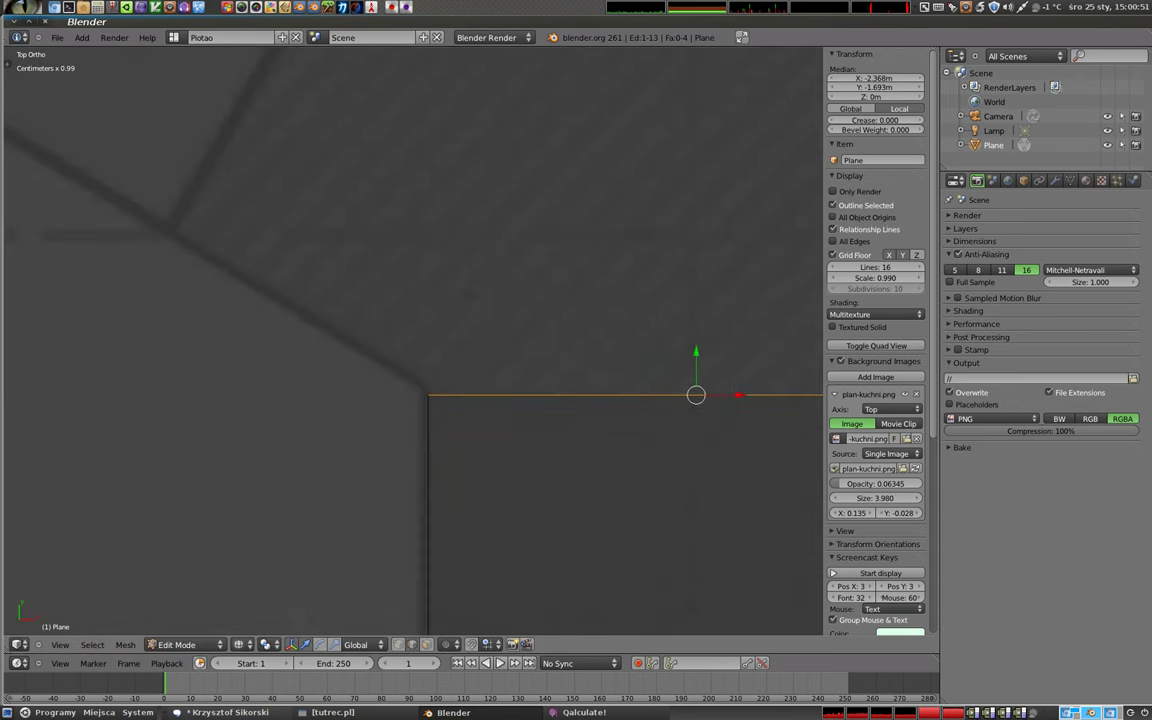
middle_click_drag(646, 377, 406, 347, "shift")
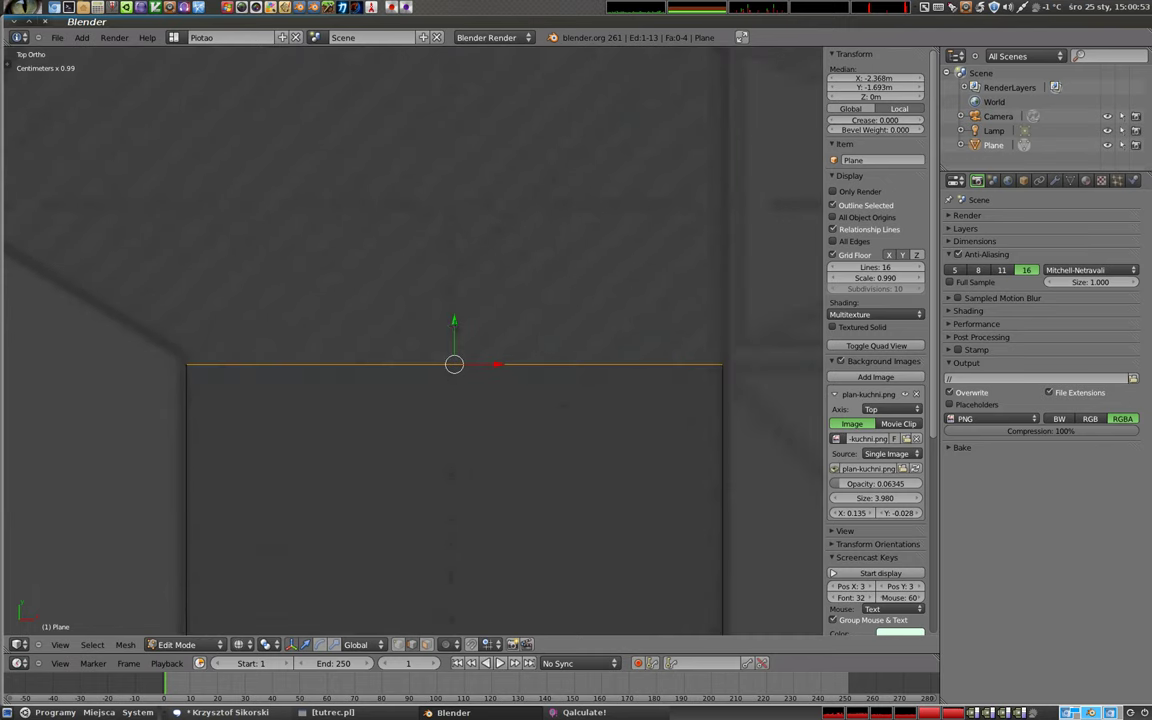
key("g")
key("y")
key("Return")
scroll(487, 371, "down", 5)
scroll(494, 390, "down", 3)
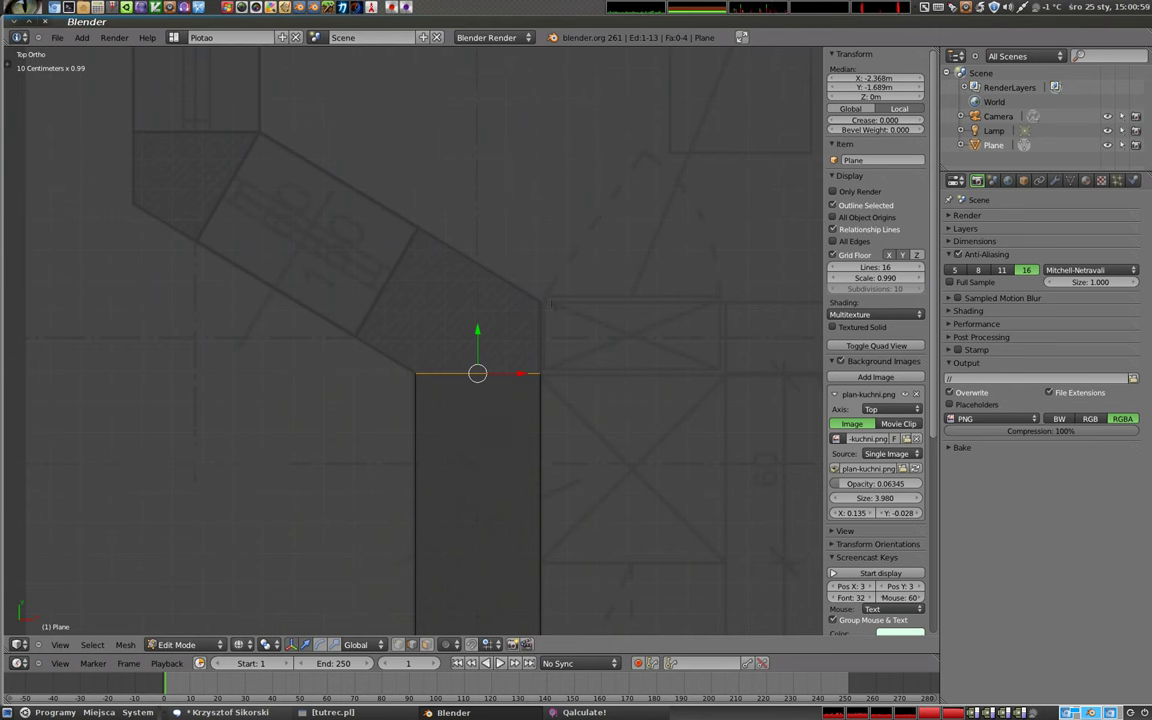
key("e")
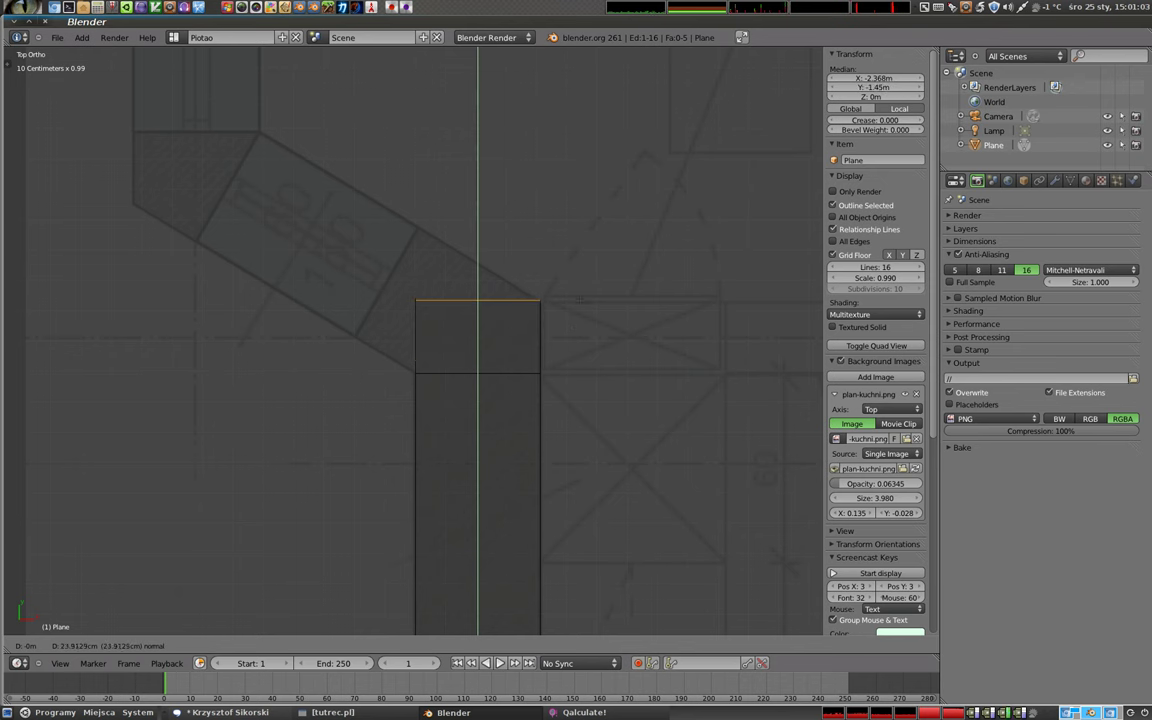
key("Return")
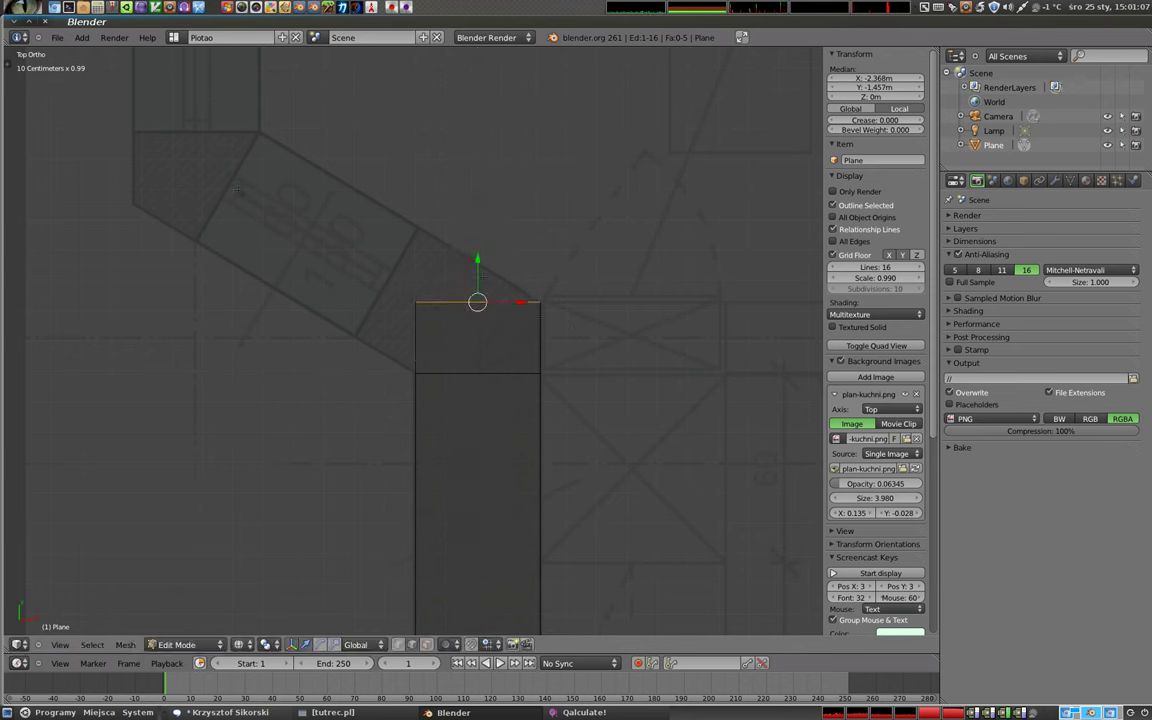
- Rotate and move the top edge against the diagonal wall, then edge-slide it into a wedge
key("t")
middle_click_drag(459, 359, 556, 414, "shift")
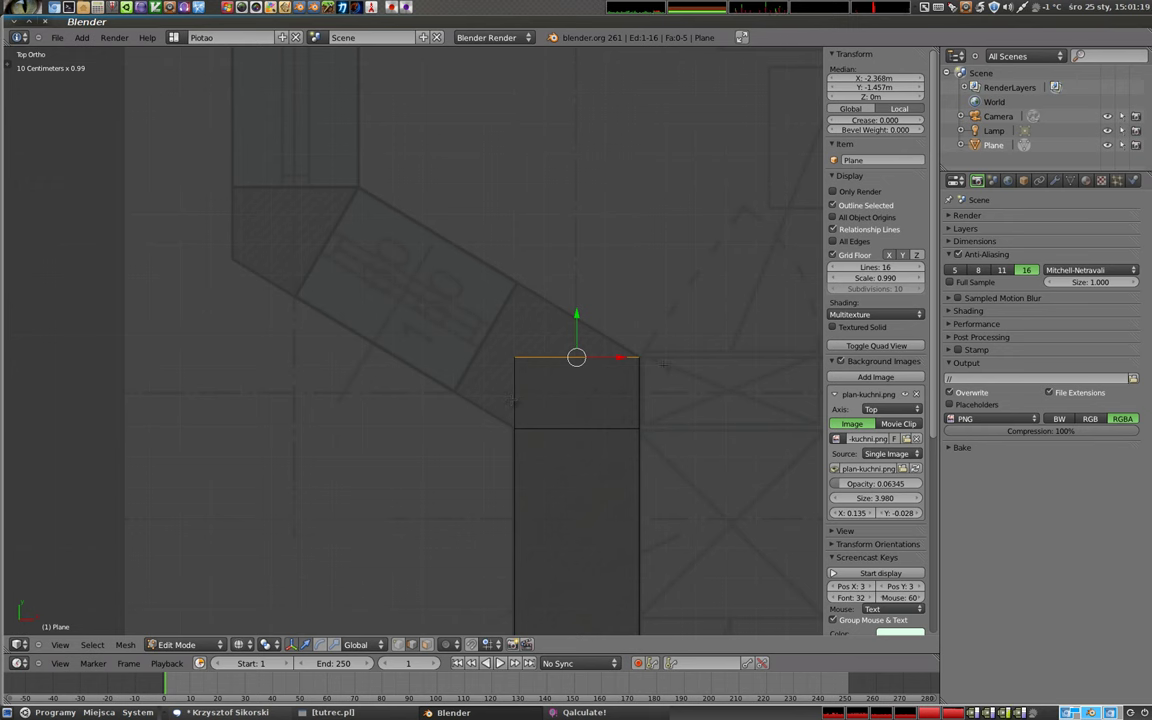
key("r")
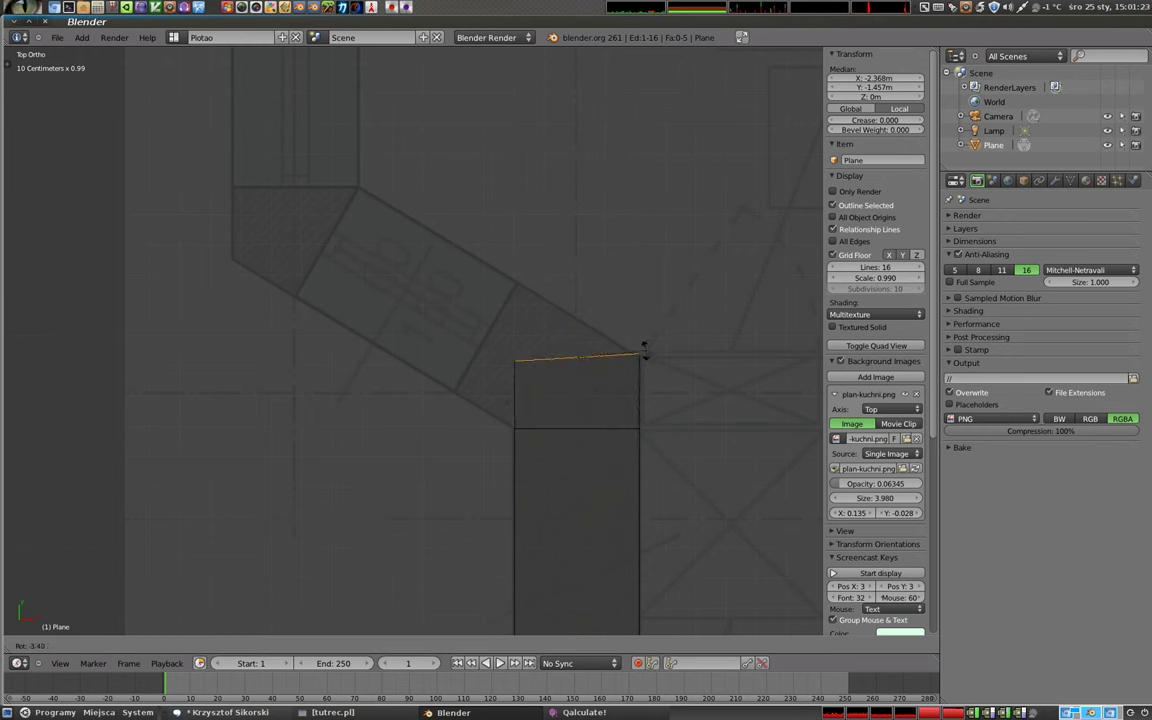
key("Escape")
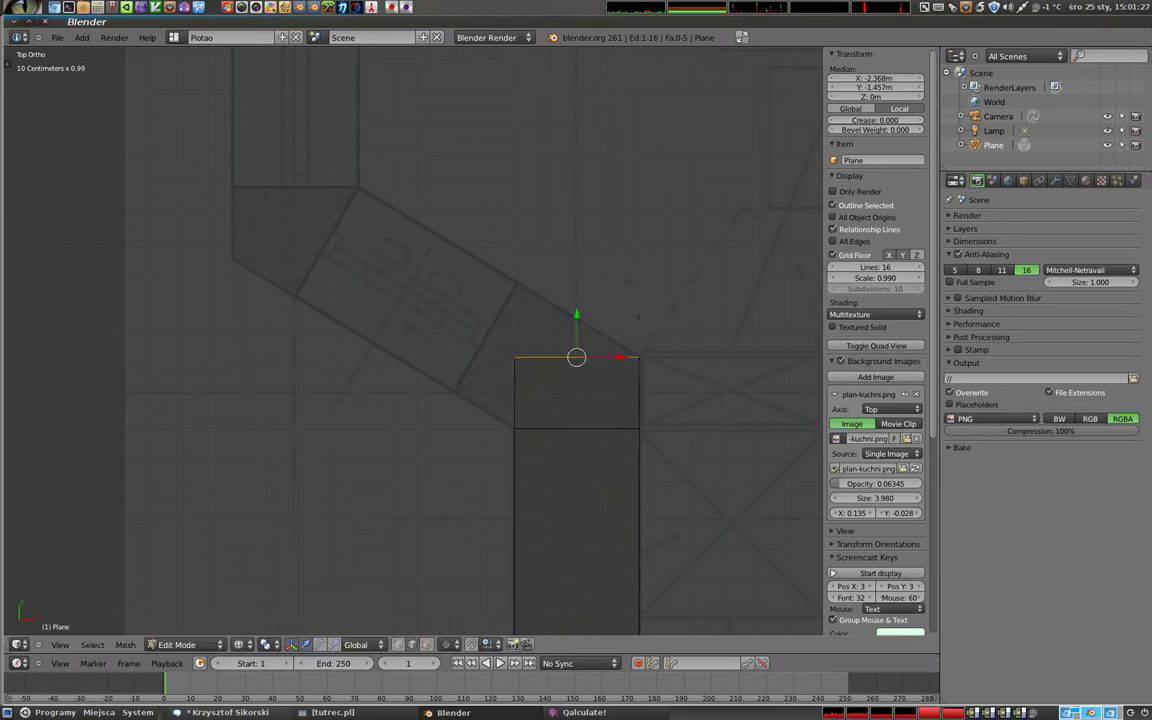
key("g")
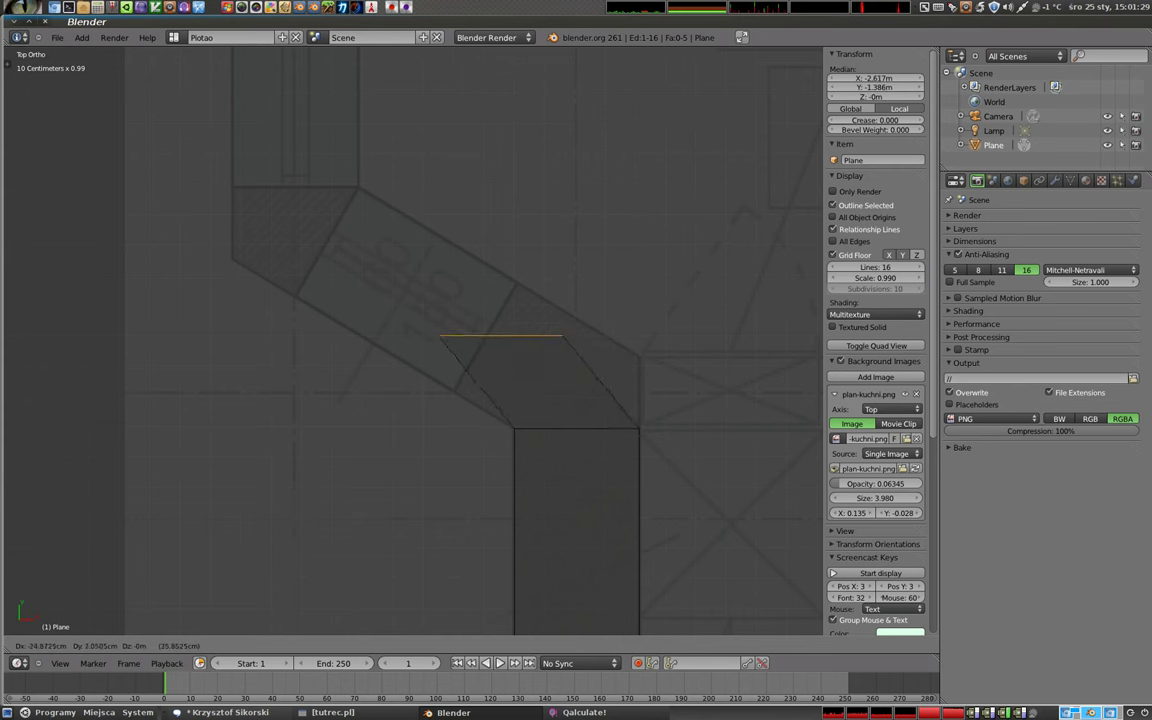
key("Escape")
key("r")
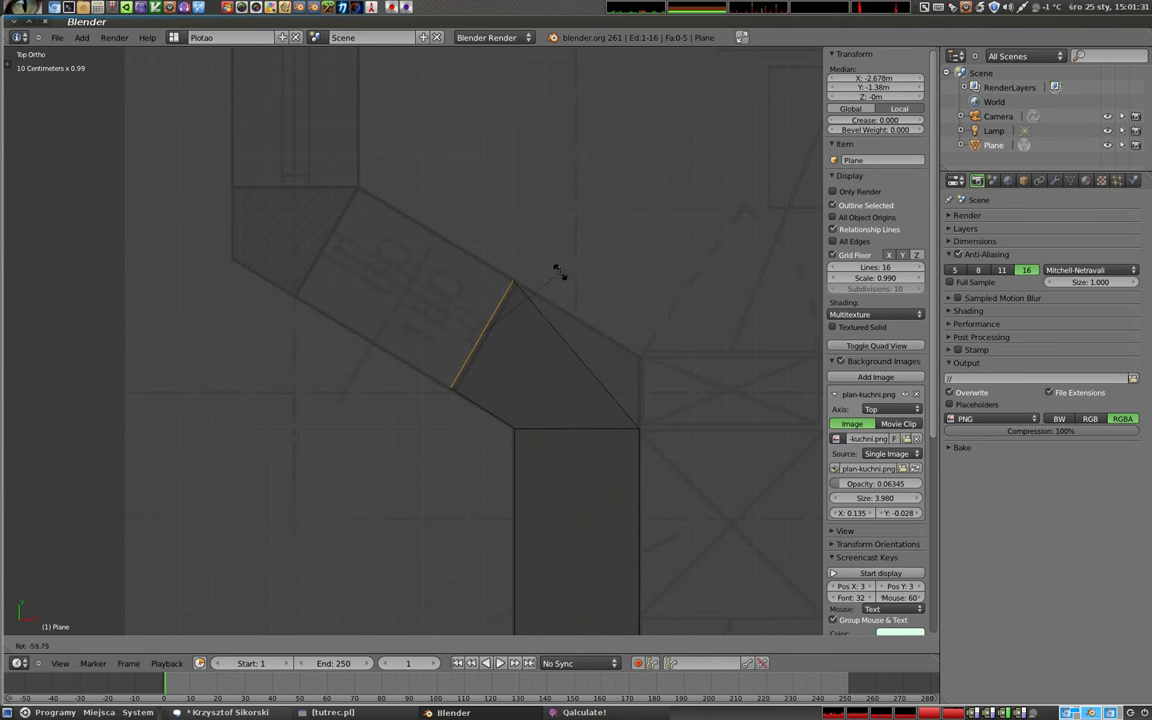
left_click(557, 272)
key("g")
left_click(545, 295)
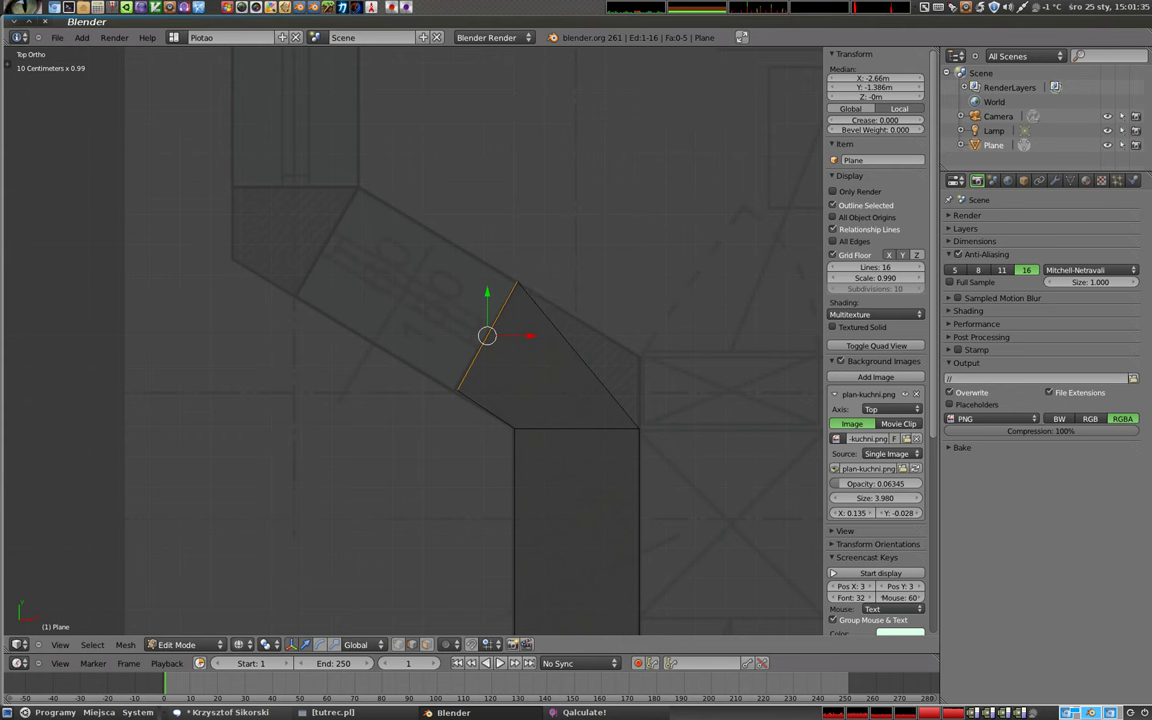
key("ctrl+e")
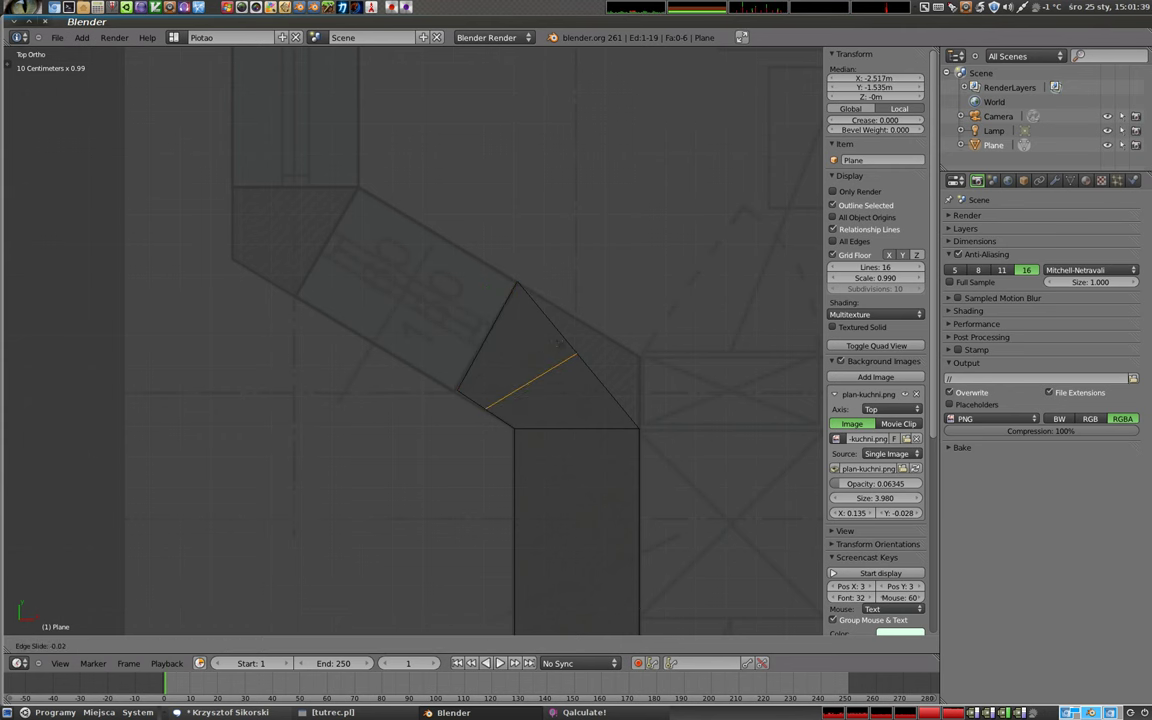
key("Return")
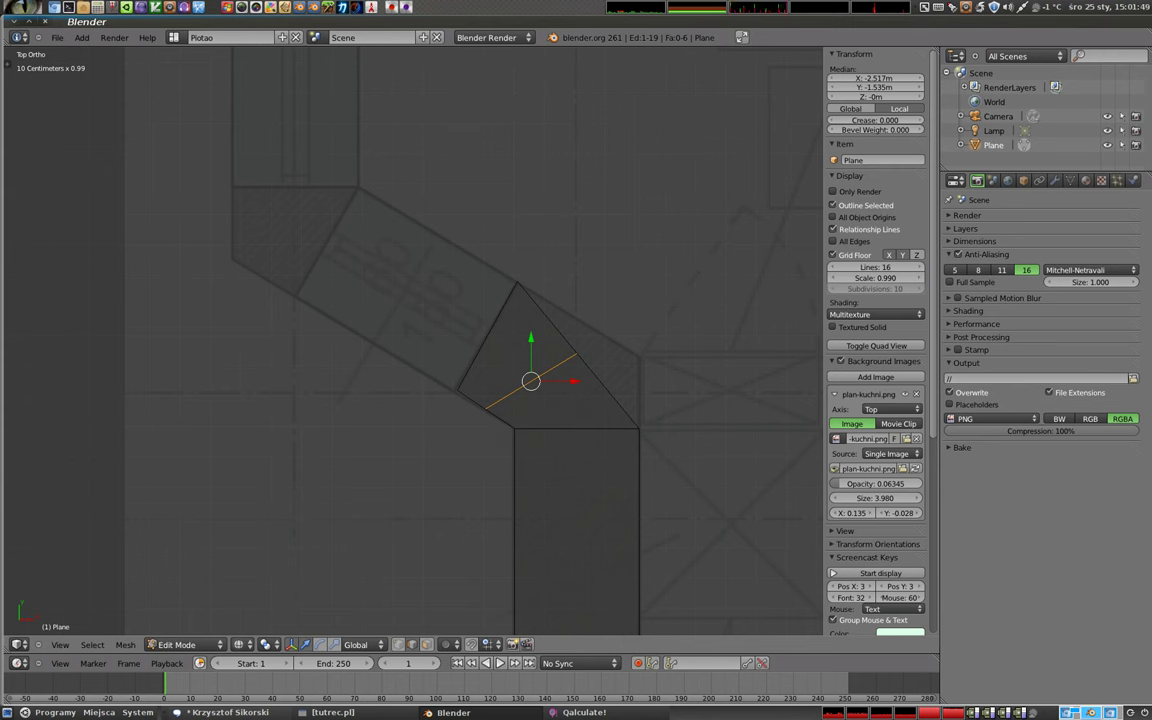
- Delete the wedge's two vertices and their face
key("x")
left_click(500, 329)
key("x")
left_click(537, 380)
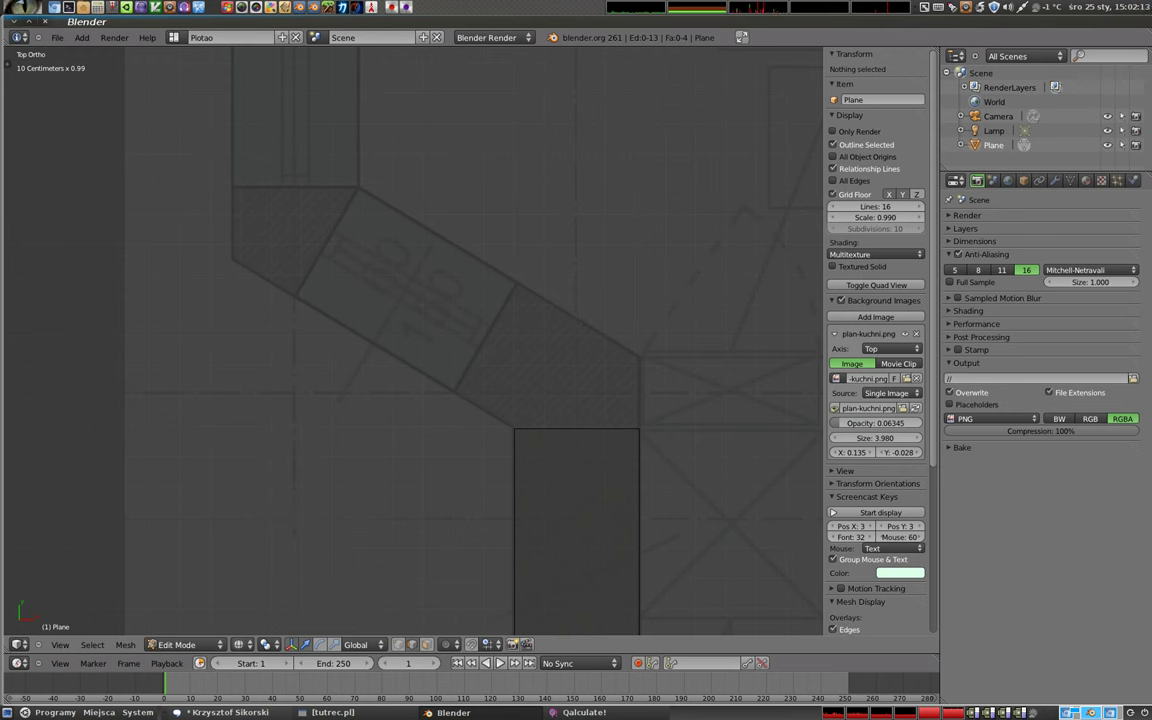
- Extrude the vertical wall's top edge up to the diagonal wall's right corner
right_click(570, 428)
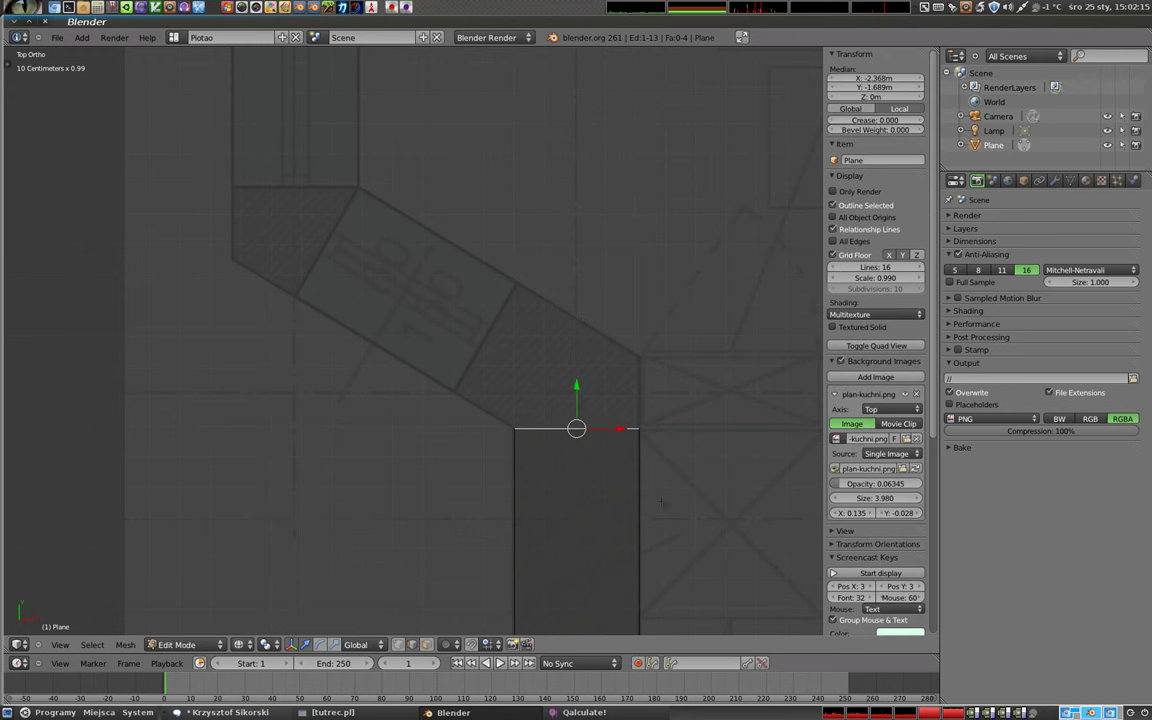
key("e")
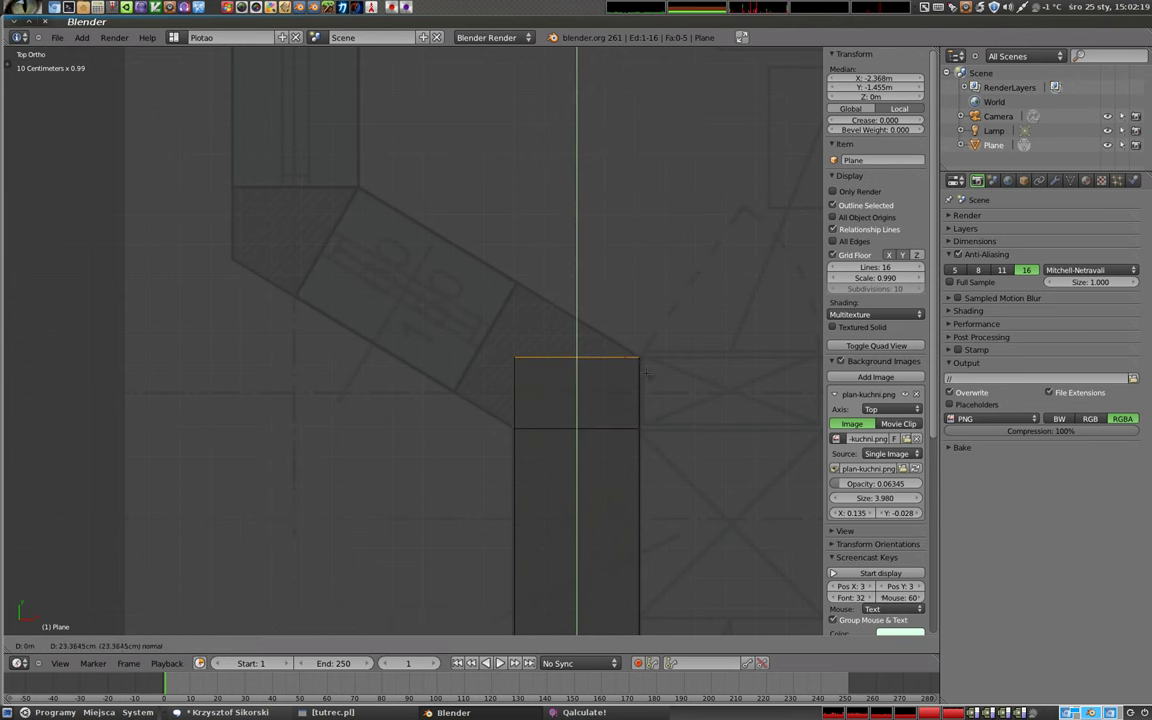
left_click(646, 372)
- Switch to vertex selection mode and select the new top edge's left vertex
key("ctrl+Tab")
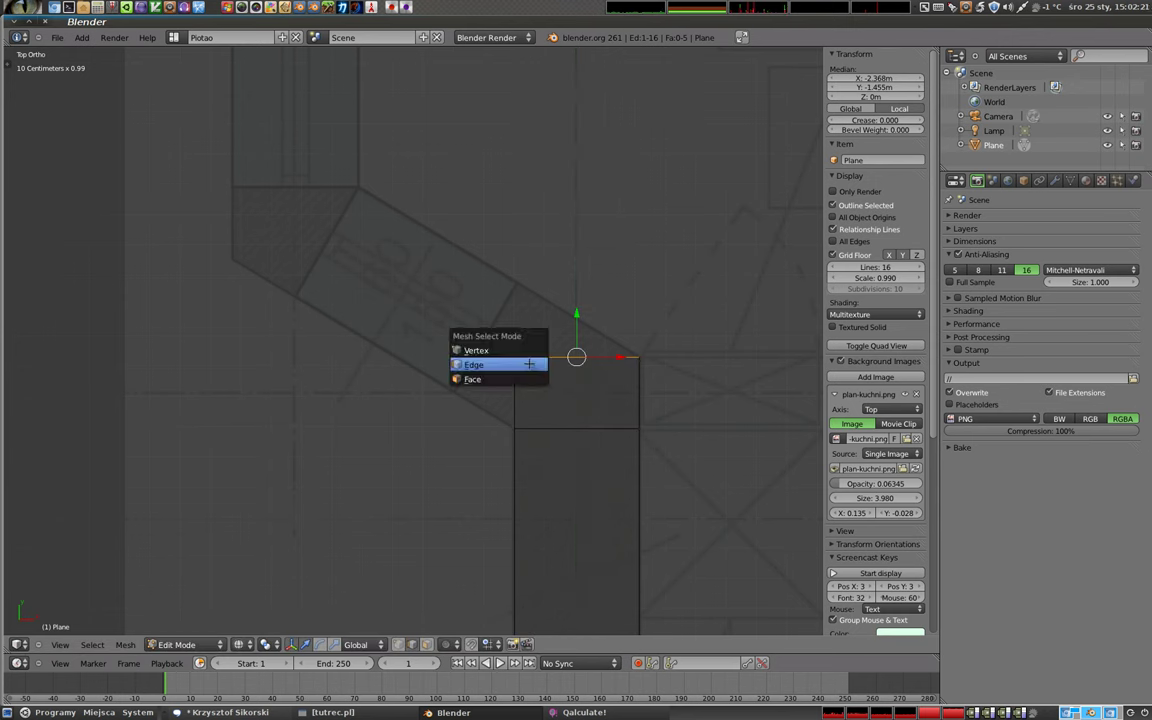
left_click(476, 324)
right_click(530, 389)
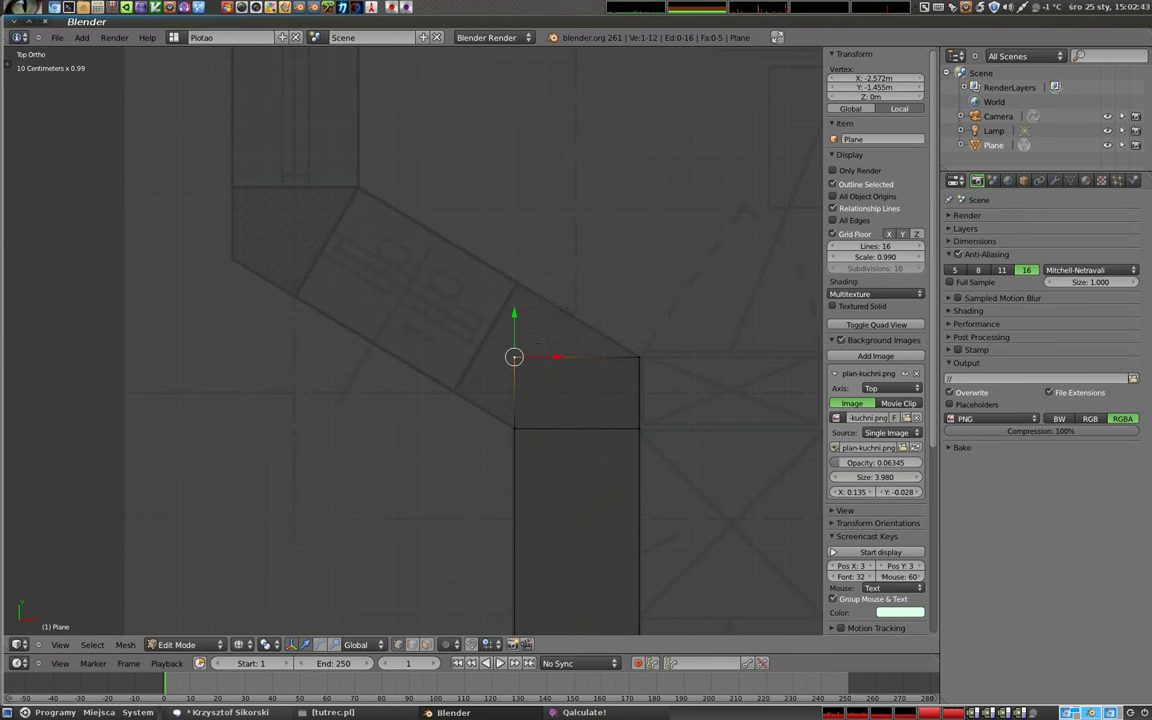
- Place the vertex on the diagonal wall's outer line and extrude a face along the wall to its upper-left end
key("g")
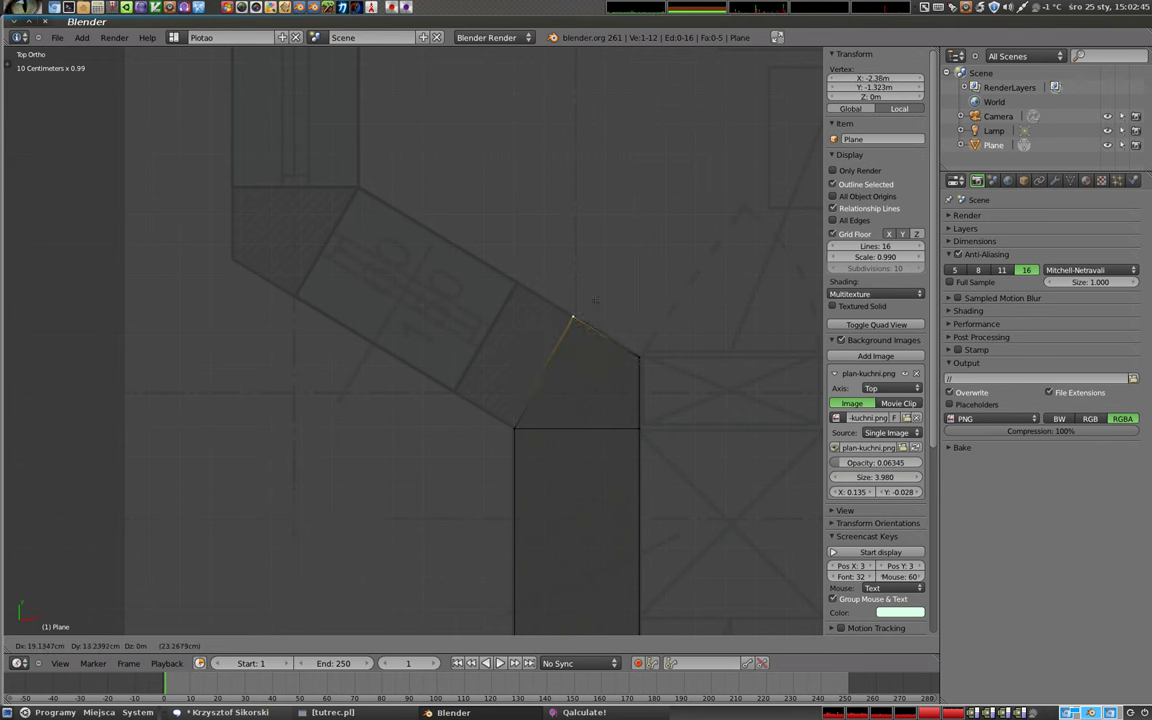
left_click(595, 300)
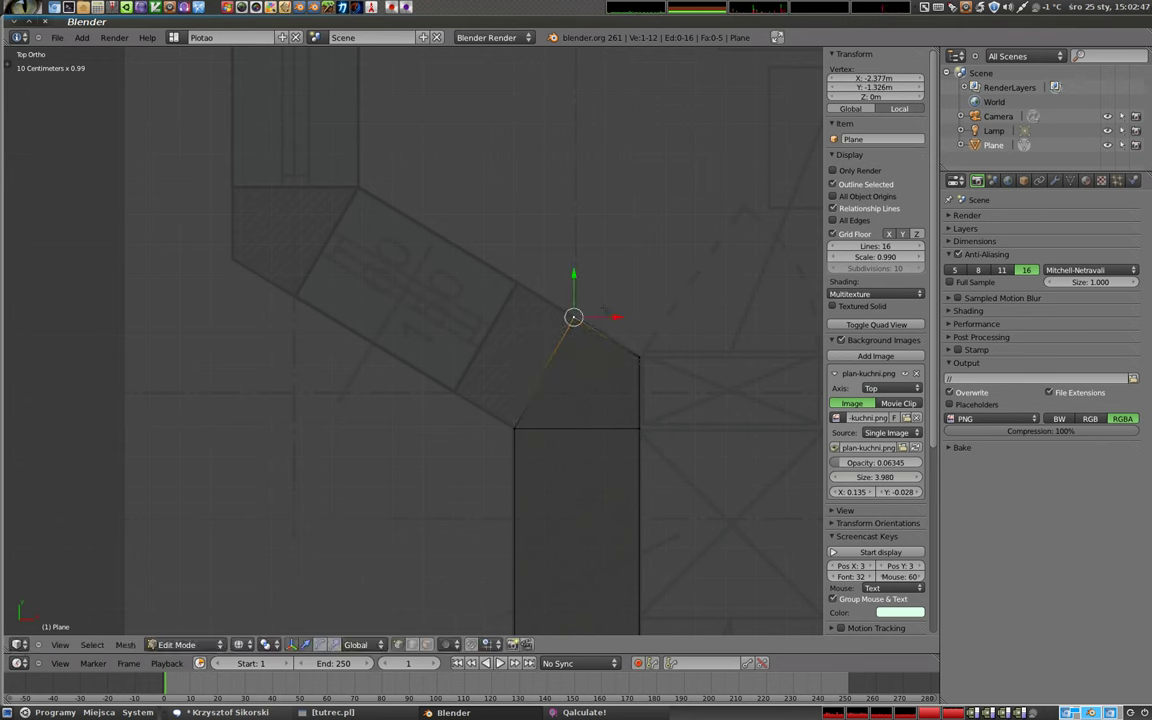
right_click(514, 429, "shift")
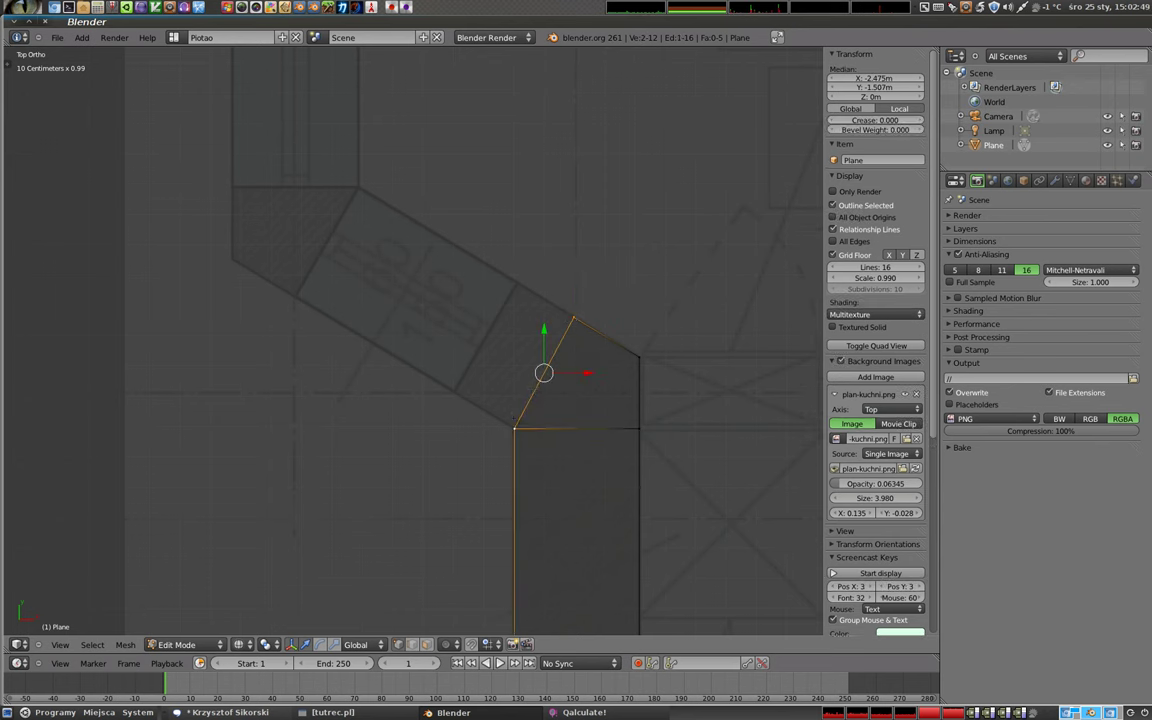
key("e")
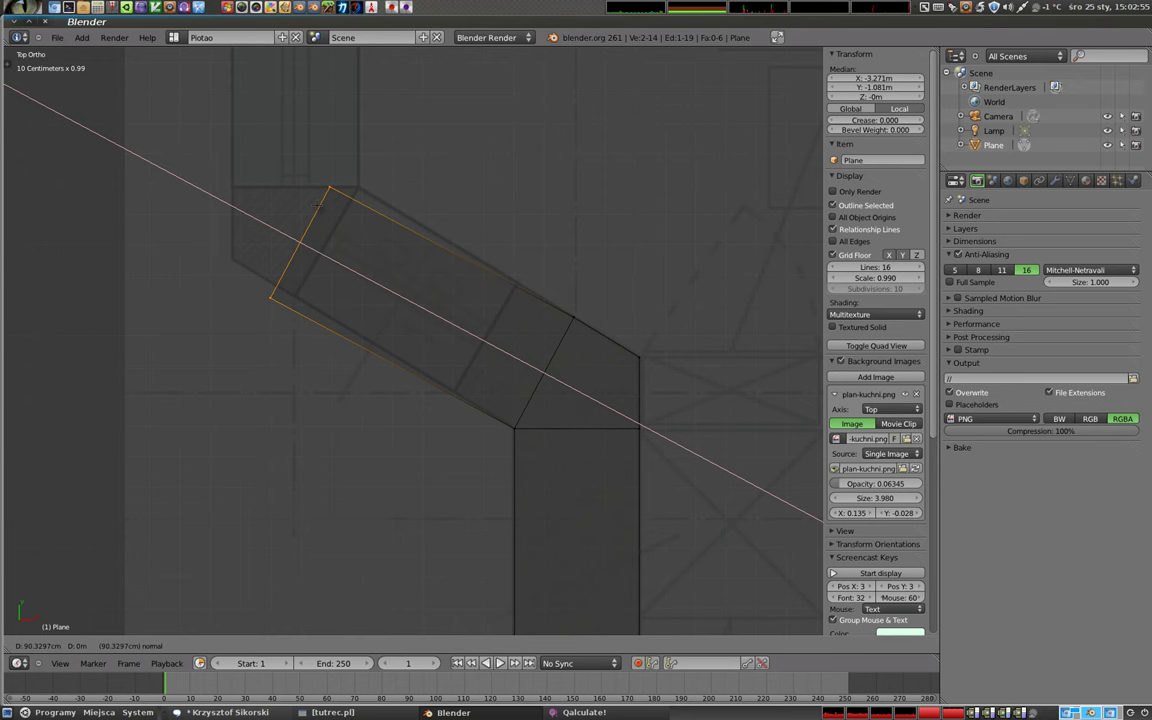
left_click(318, 205)
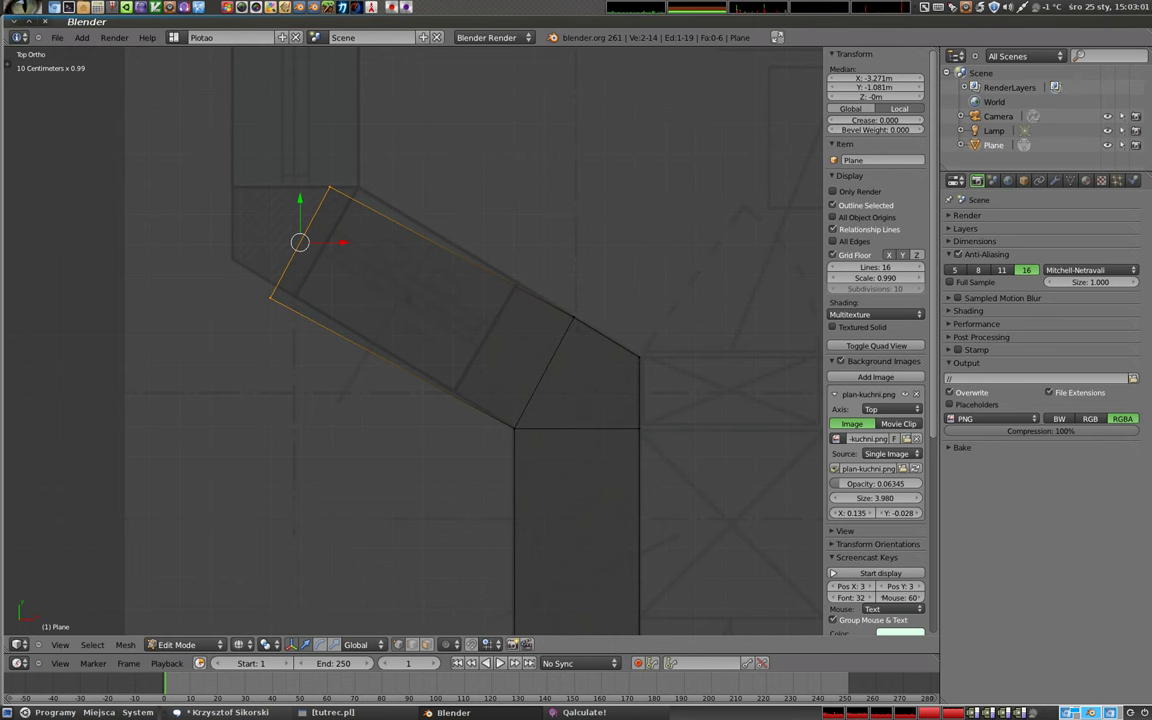
right_click(573, 318)
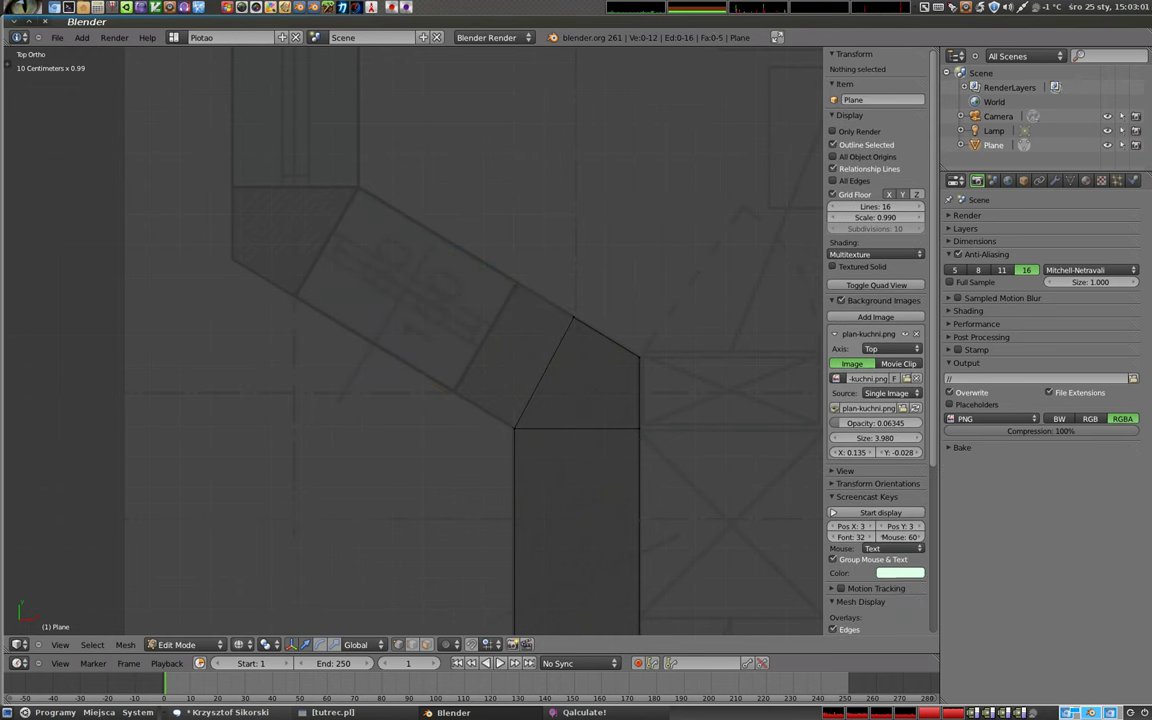
- Delete the leftover corner vertex, then extrude a new edge from the right corner to the wall's upper-left end
key("x")
left_click(585, 366)
right_click(640, 357)
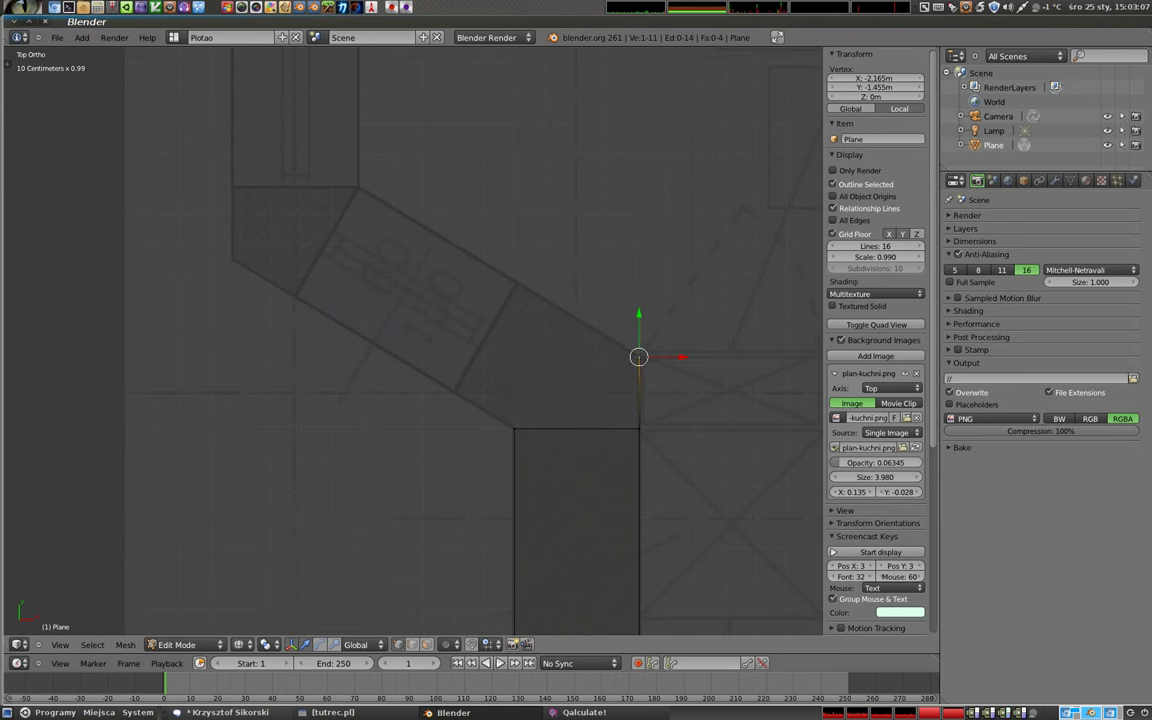
key("e")
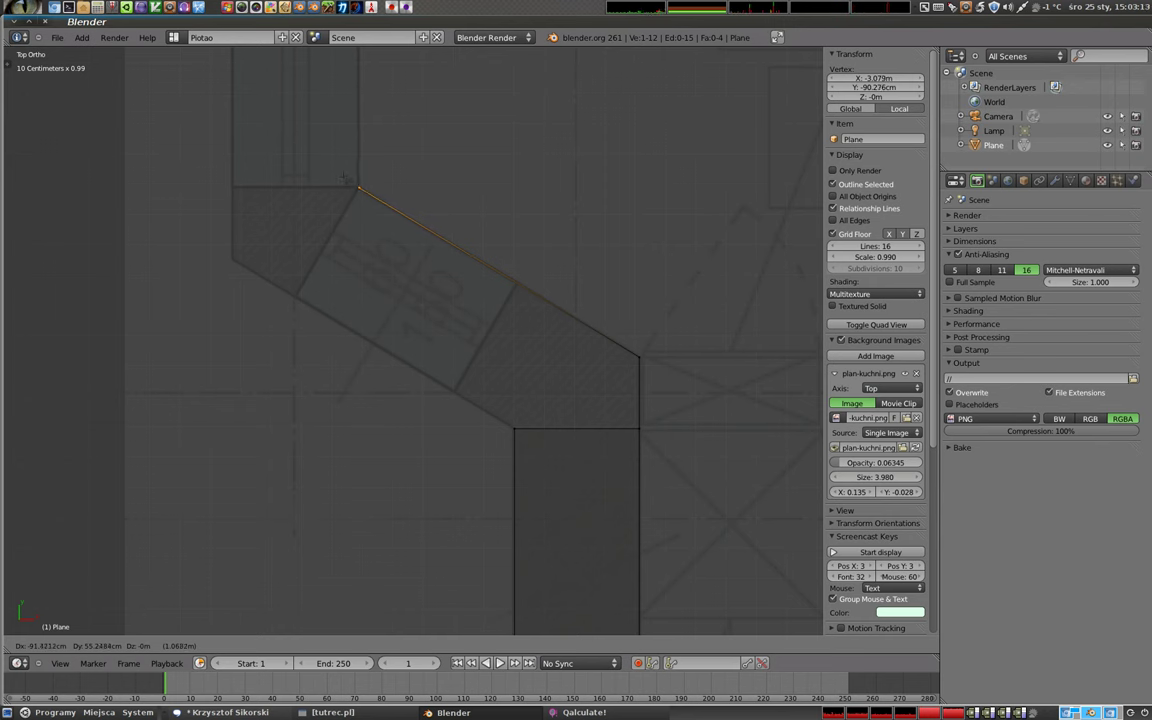
left_click(344, 178)
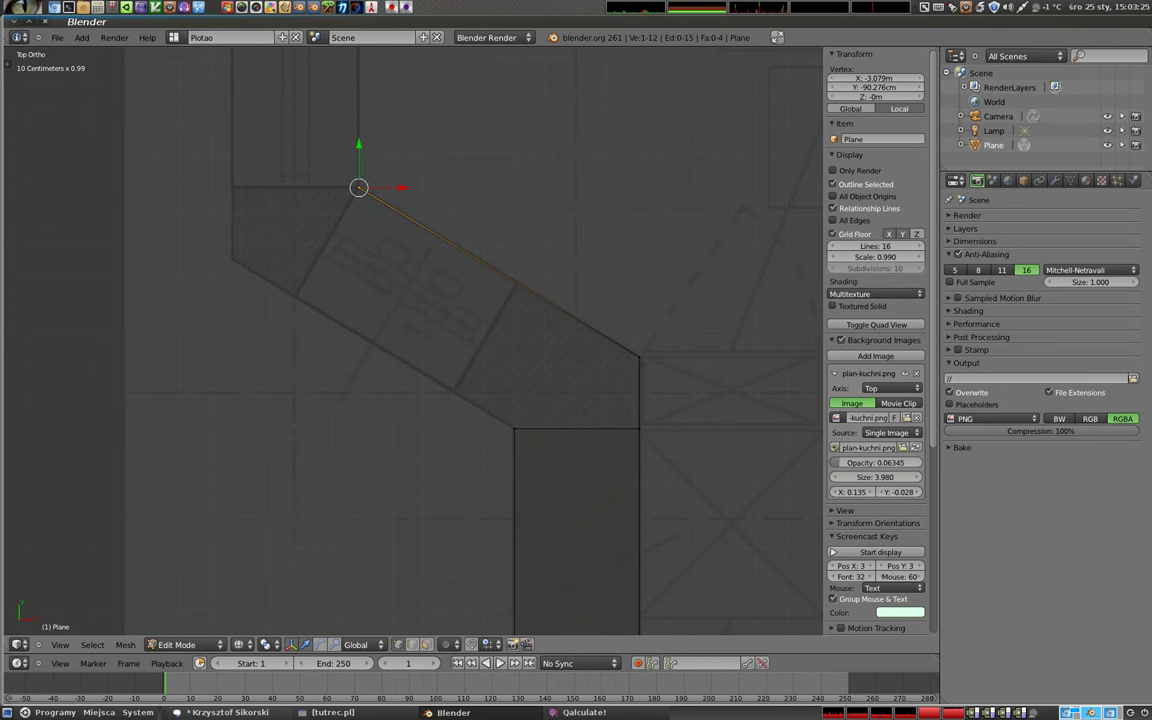
right_click(638, 355, "shift")
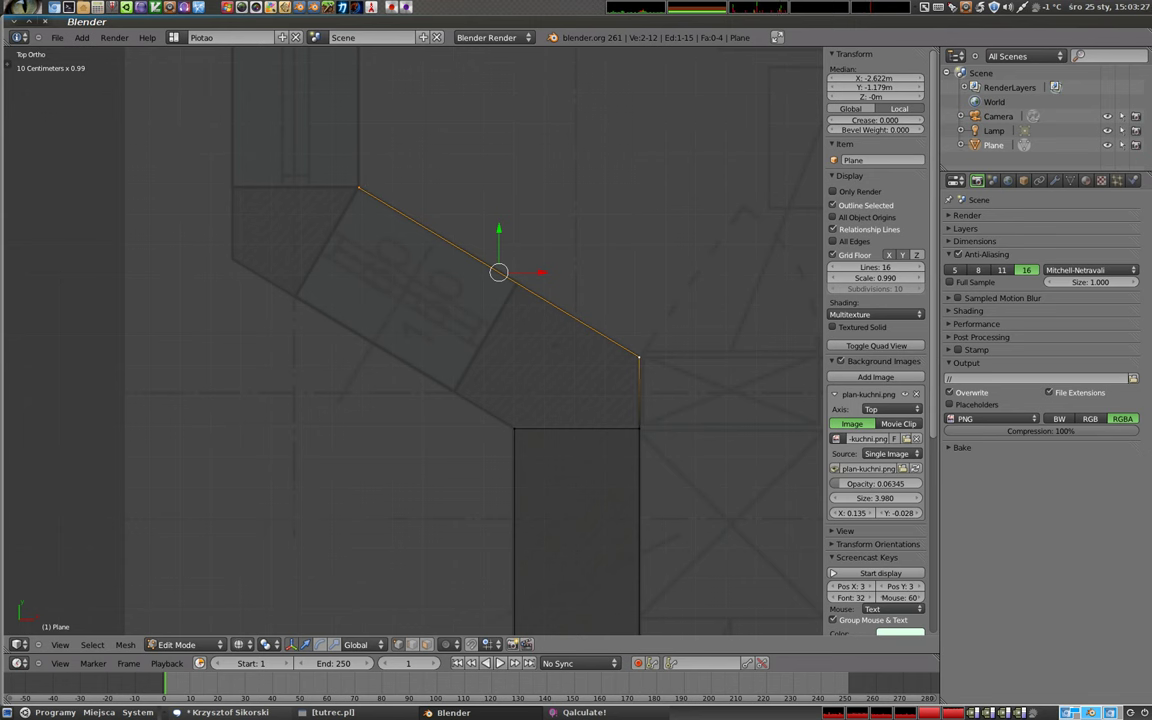
key("w")
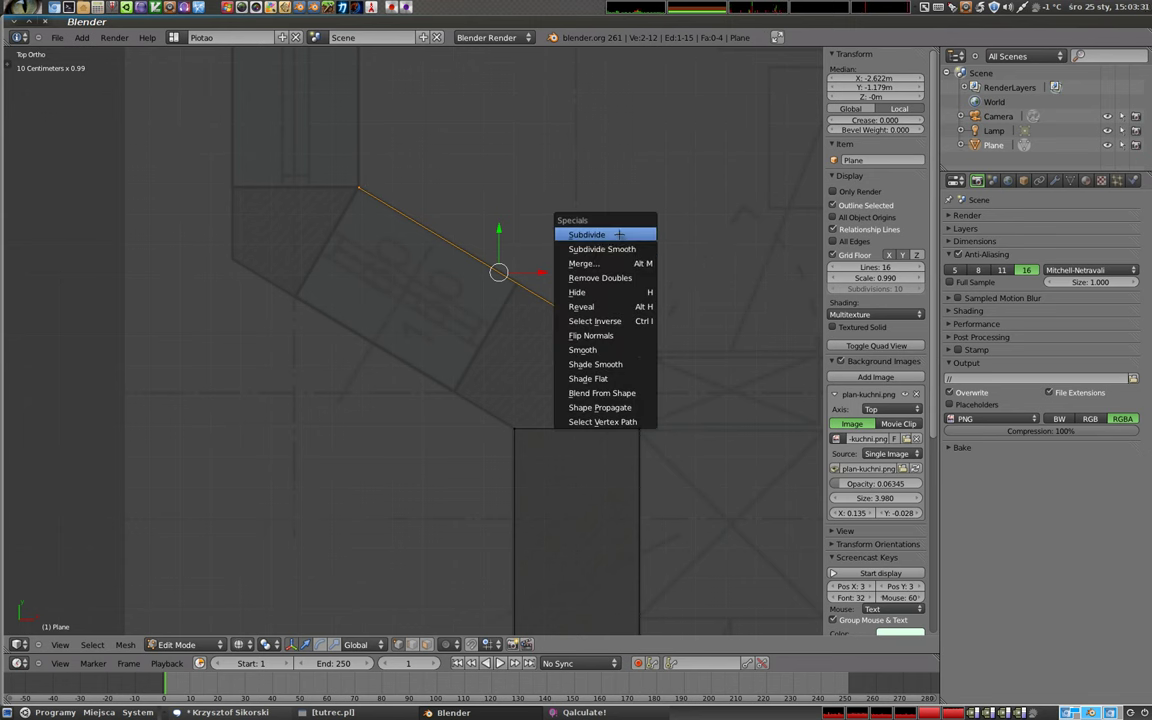
- Subdivide the diagonal outer edge and slide the new middle vertex to X -2.561m, Y -1.214m
left_click(598, 234)
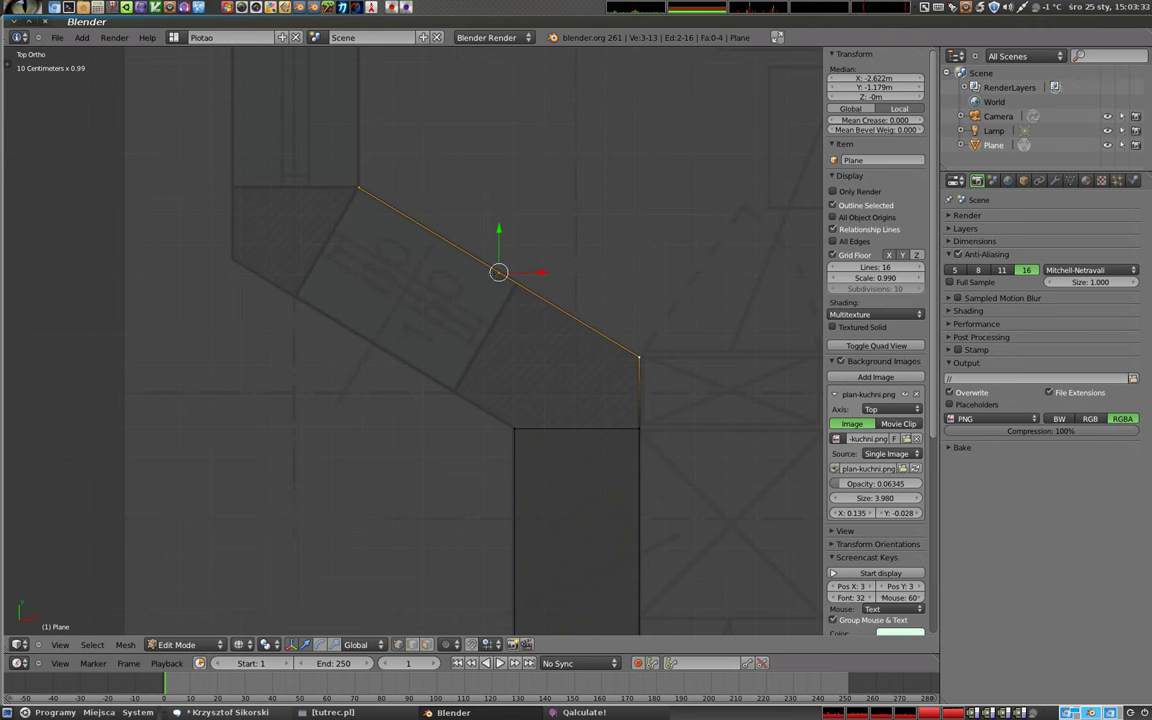
right_click(498, 272)
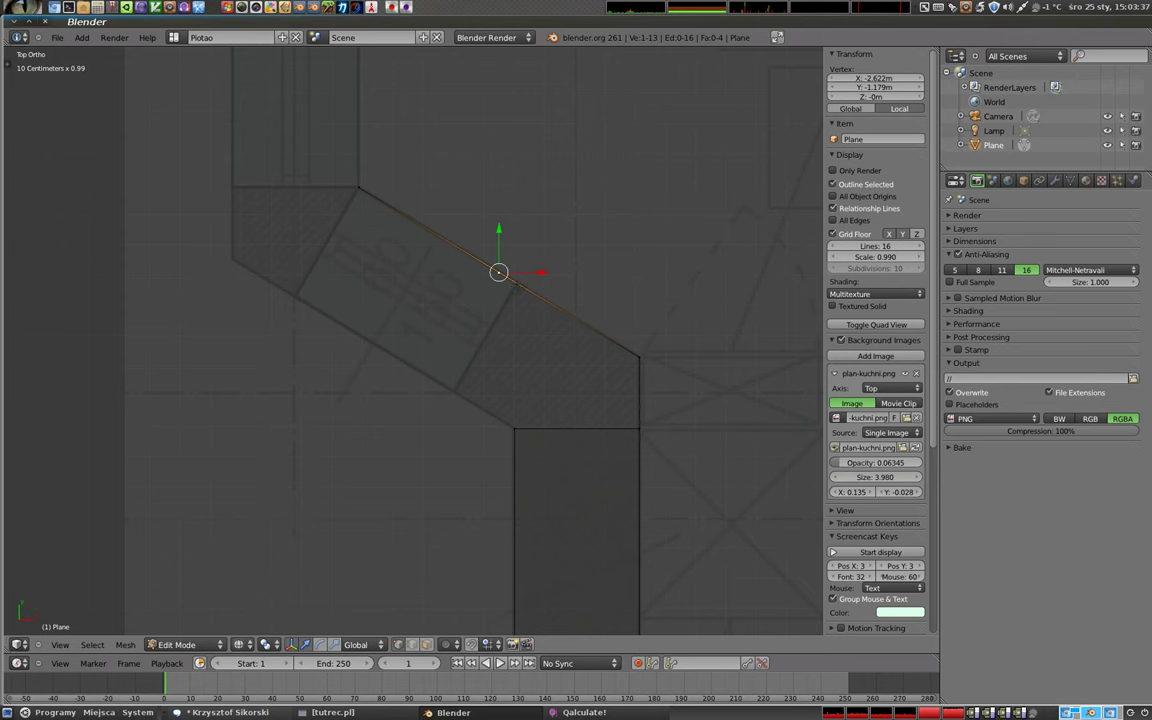
key("g")
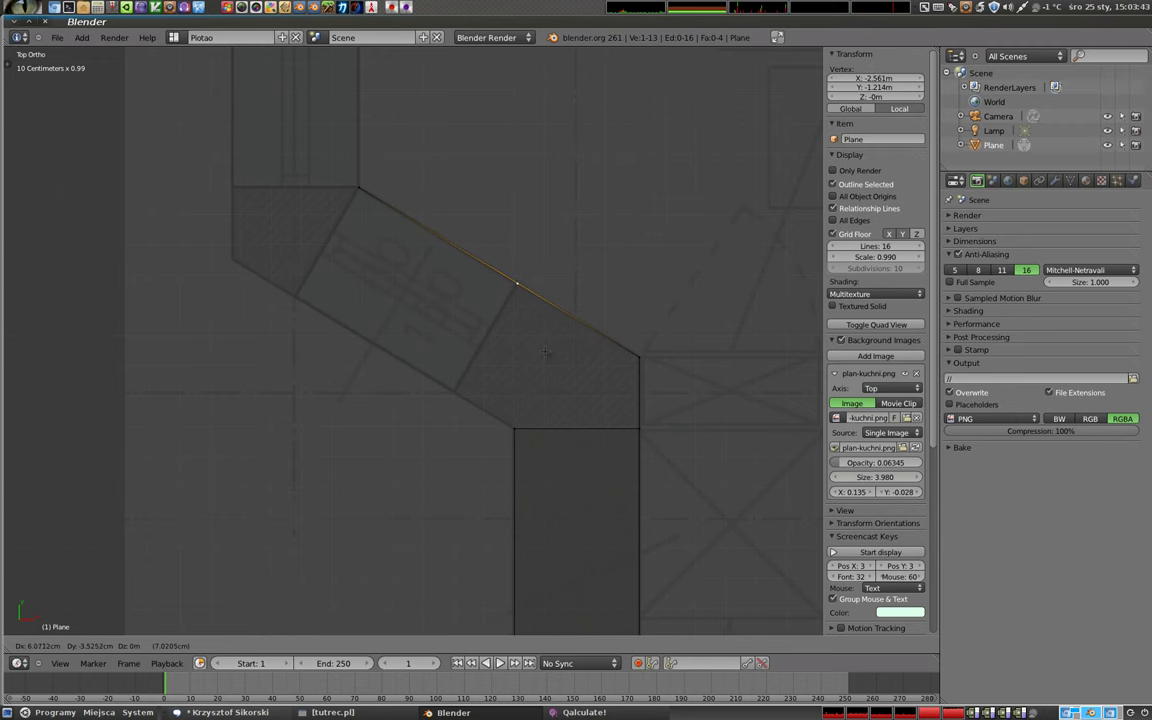
left_click(545, 351)
mouse_move(578, 358)
middle_mouse_down()
mouse_move(373, 245)
mouse_move(300, 240)
mouse_move(345, 240)
middle_mouse_up()
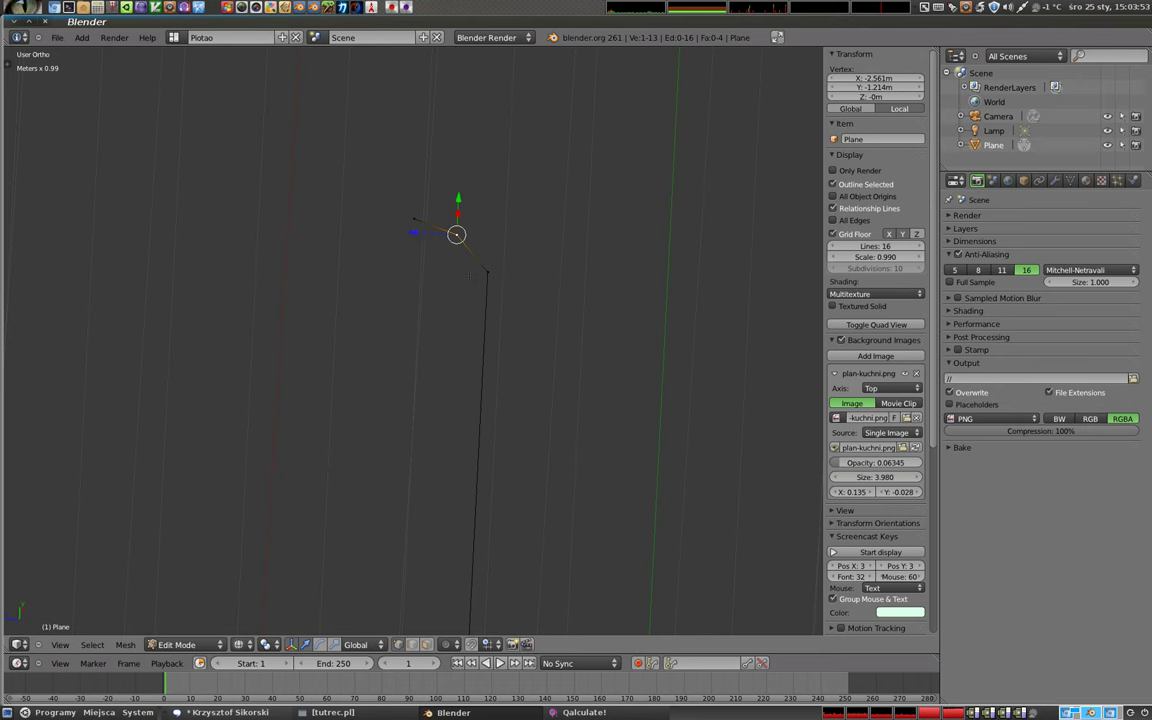
middle_click_drag(472, 277, 488, 277)
key("KP_7")
scroll(412, 340, "up", 5)
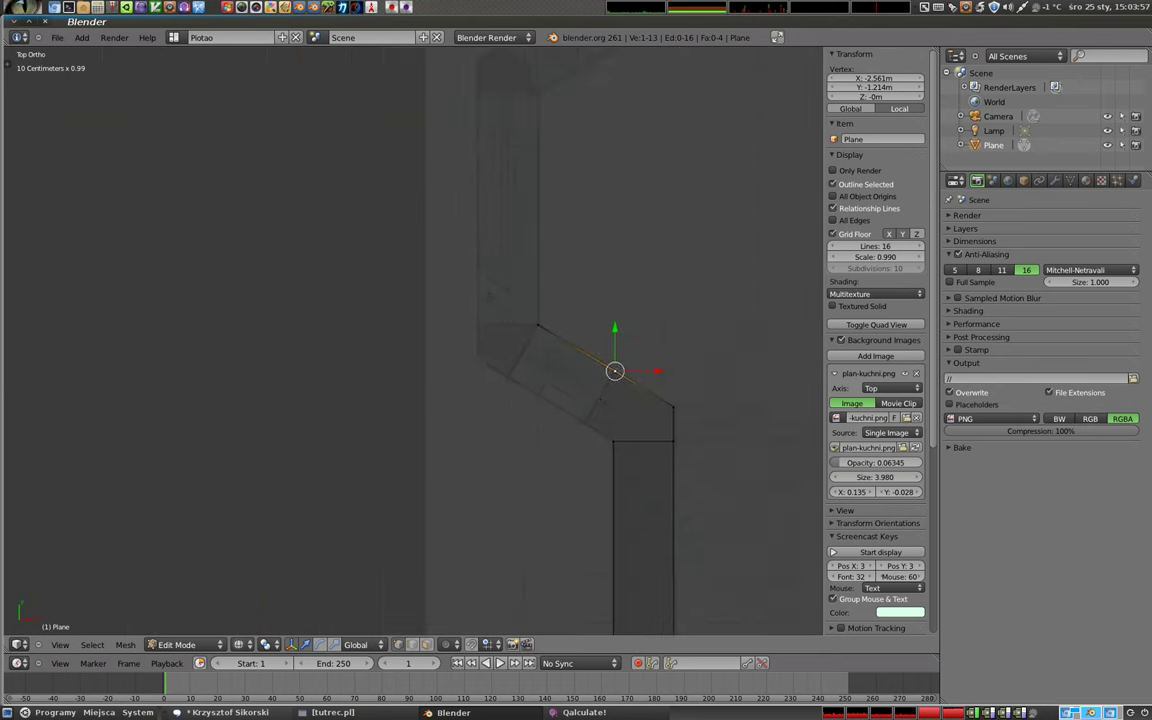
middle_click_drag(615, 380, 467, 316, "shift")
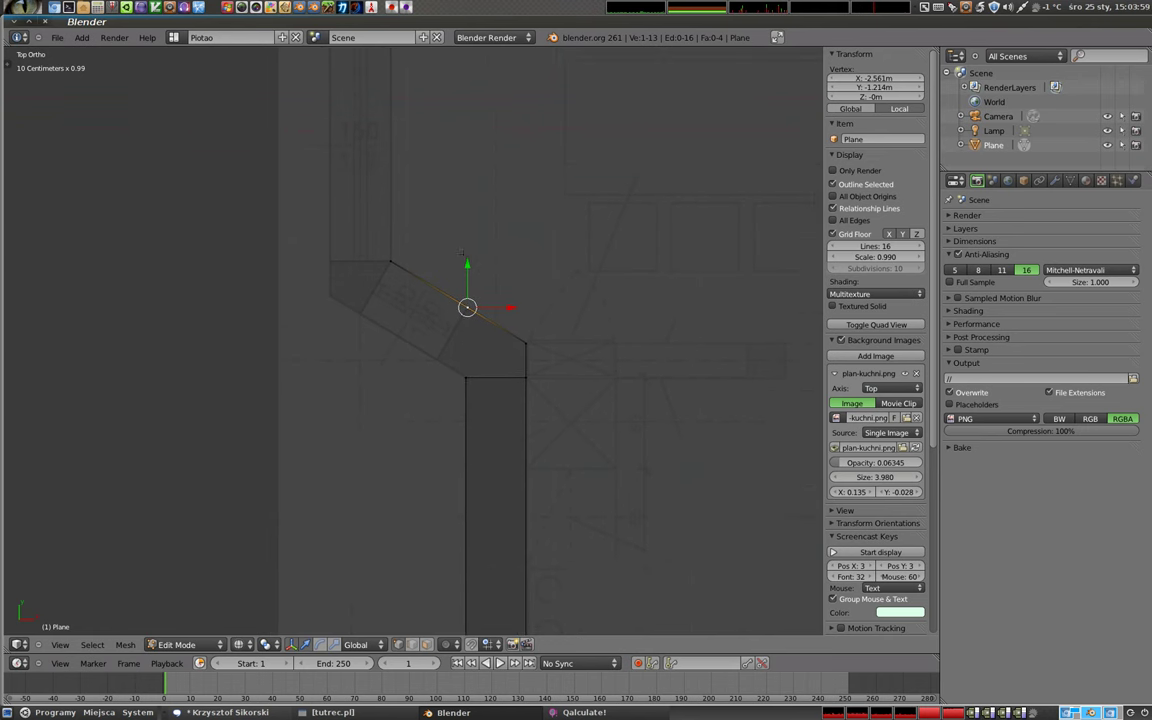
scroll(469, 298, "up", 3)
scroll(469, 298, "up", 2)
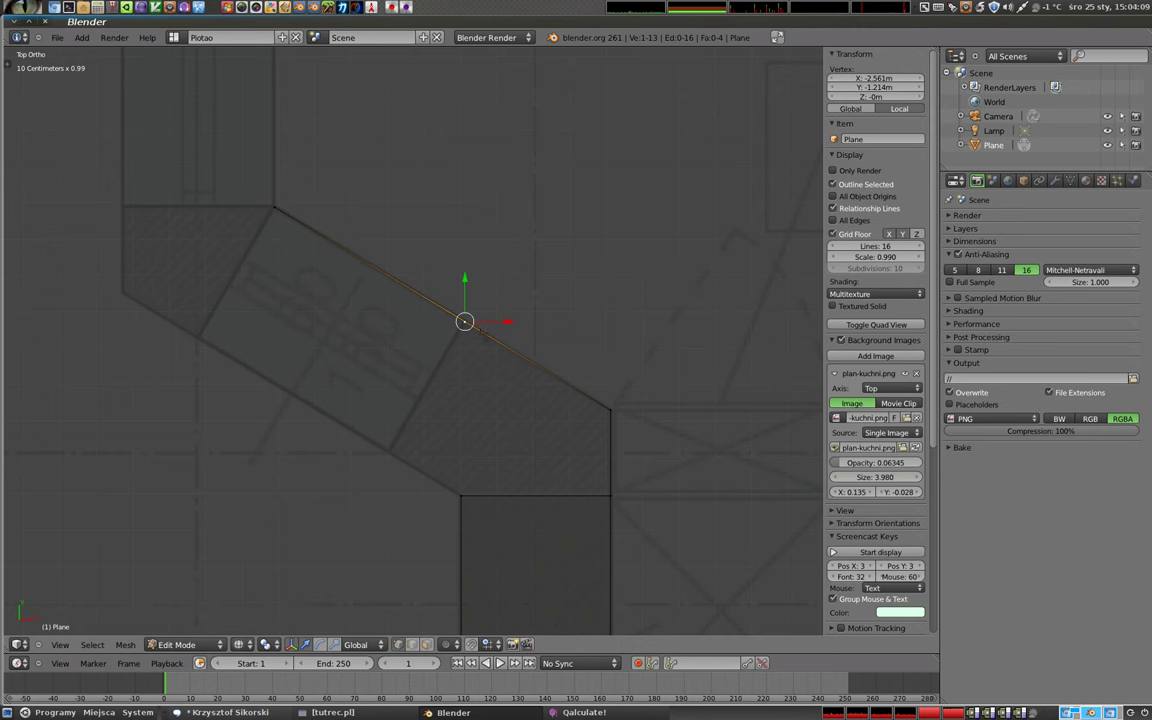
- Delete the middle vertex and rejoin the right corner and upper-left end with a single edge
key("x")
left_click(510, 283)
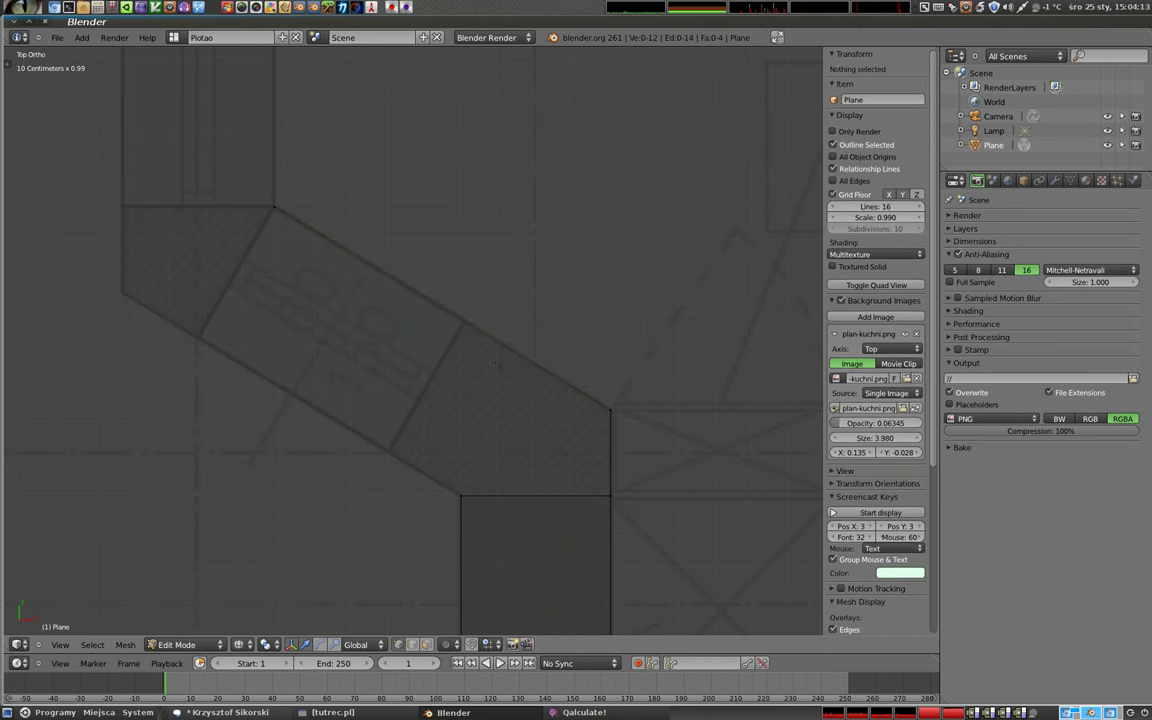
right_click(603, 420)
right_click(280, 222, "shift")
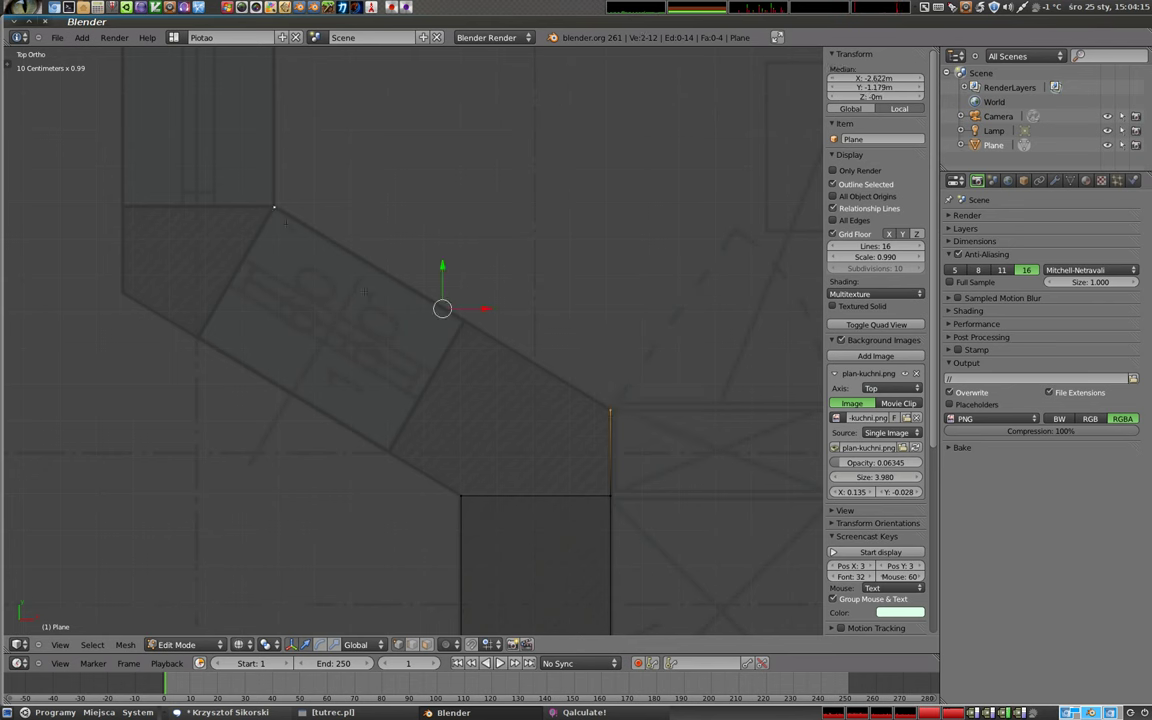
key("f")
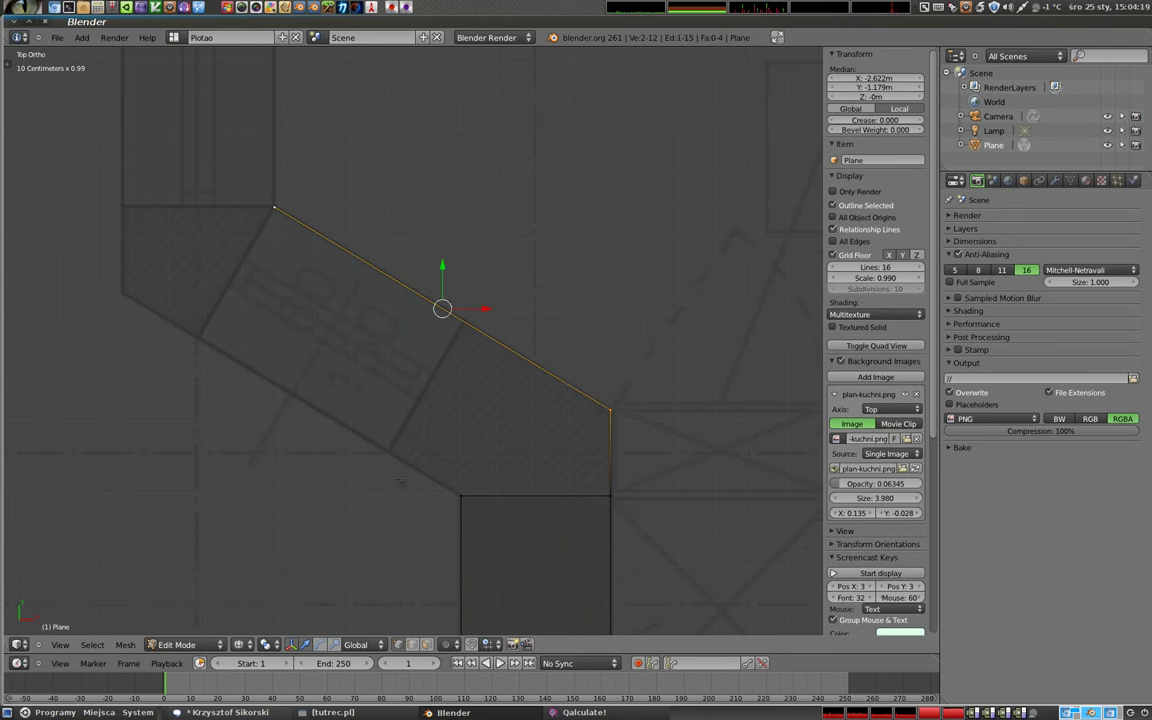
- Set the transform orientation to Normal
left_click(356, 644)
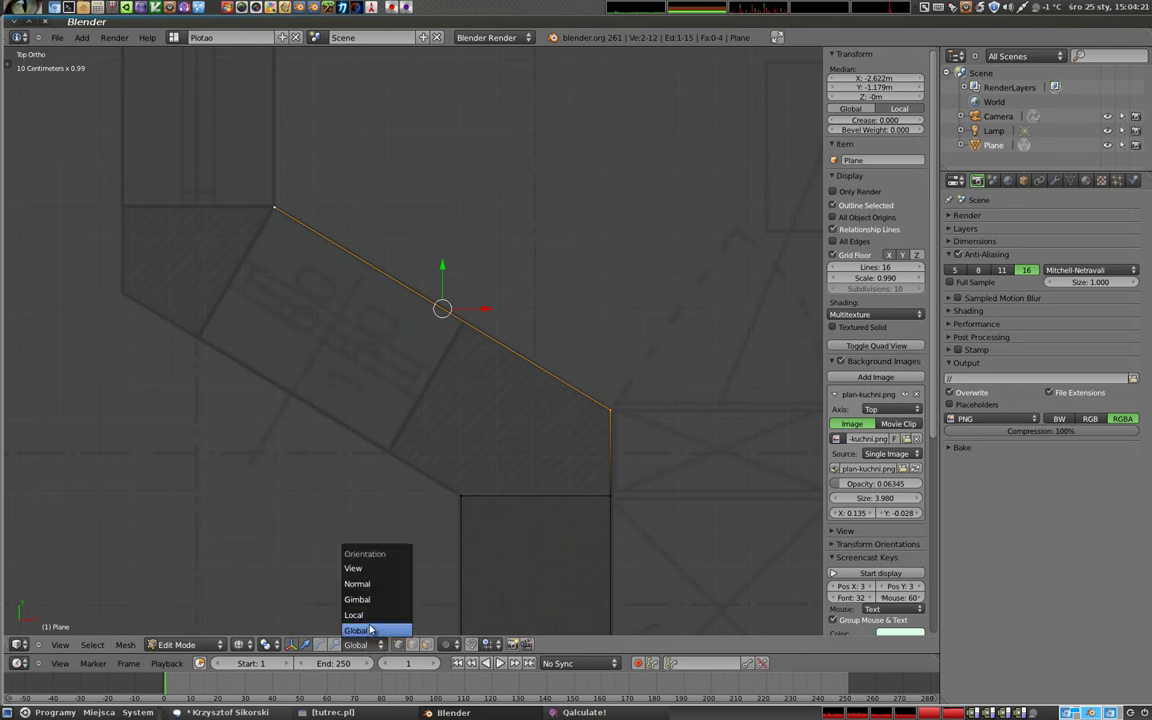
left_click(350, 628)
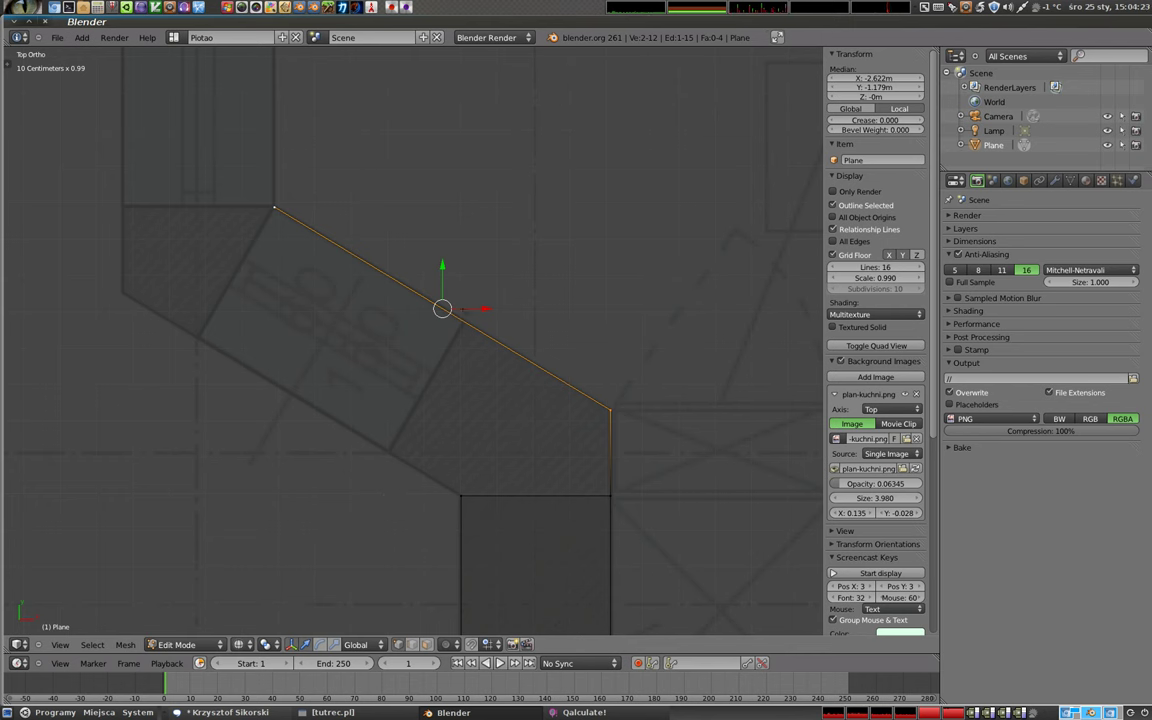
left_click(356, 644)
left_click(374, 585)
scroll(410, 340, "up", 2)
scroll(410, 340, "up", 1)
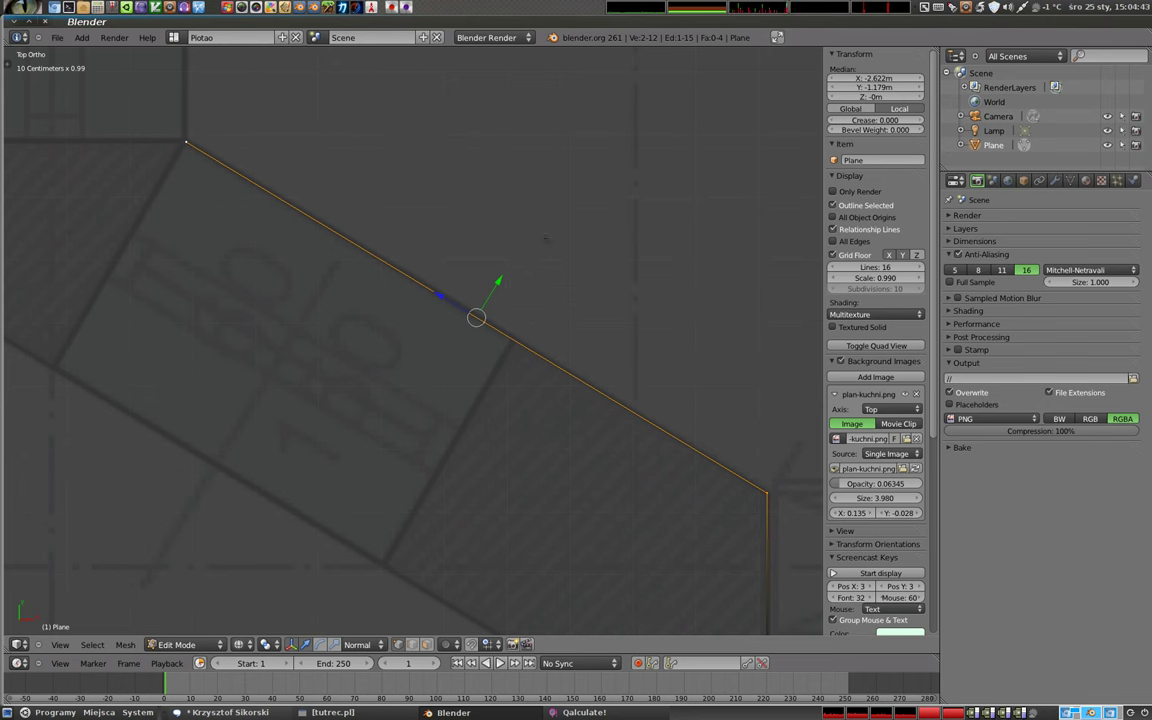
- Subdivide the diagonal edge at its midpoint and select all three of its vertices
key("w")
left_click(545, 239)
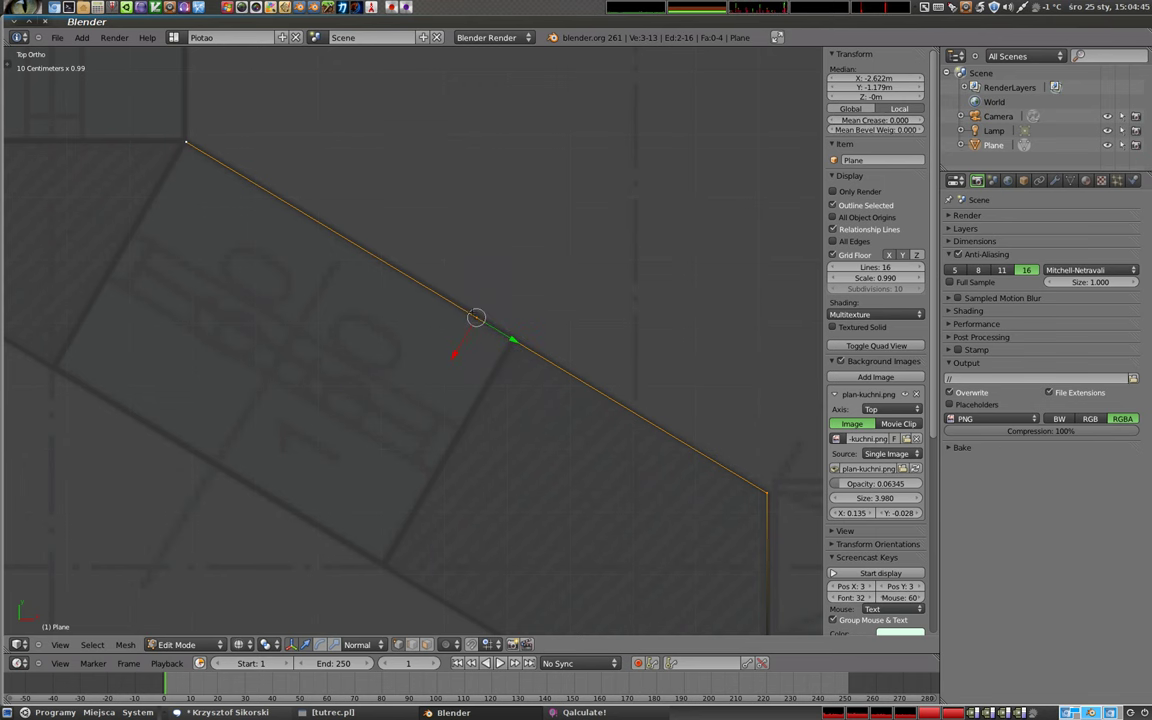
right_click(476, 317)
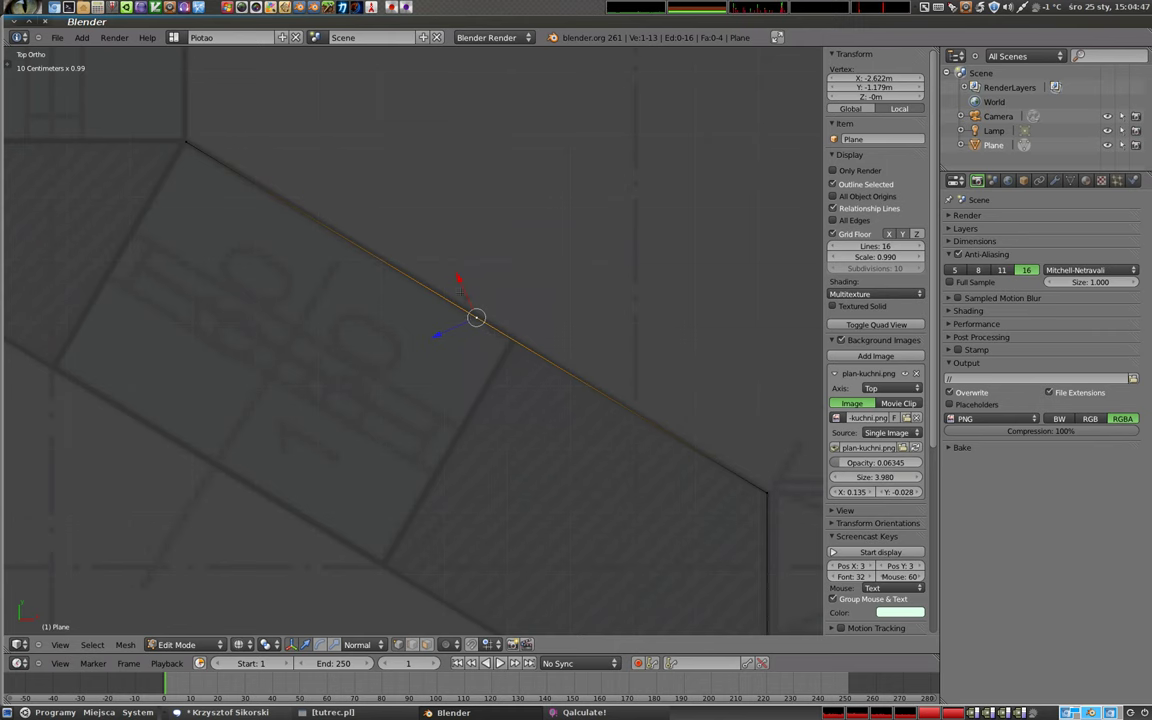
mouse_move(423, 290)
middle_mouse_down()
mouse_move(404, 380)
mouse_move(540, 555)
mouse_move(600, 560)
middle_mouse_up()
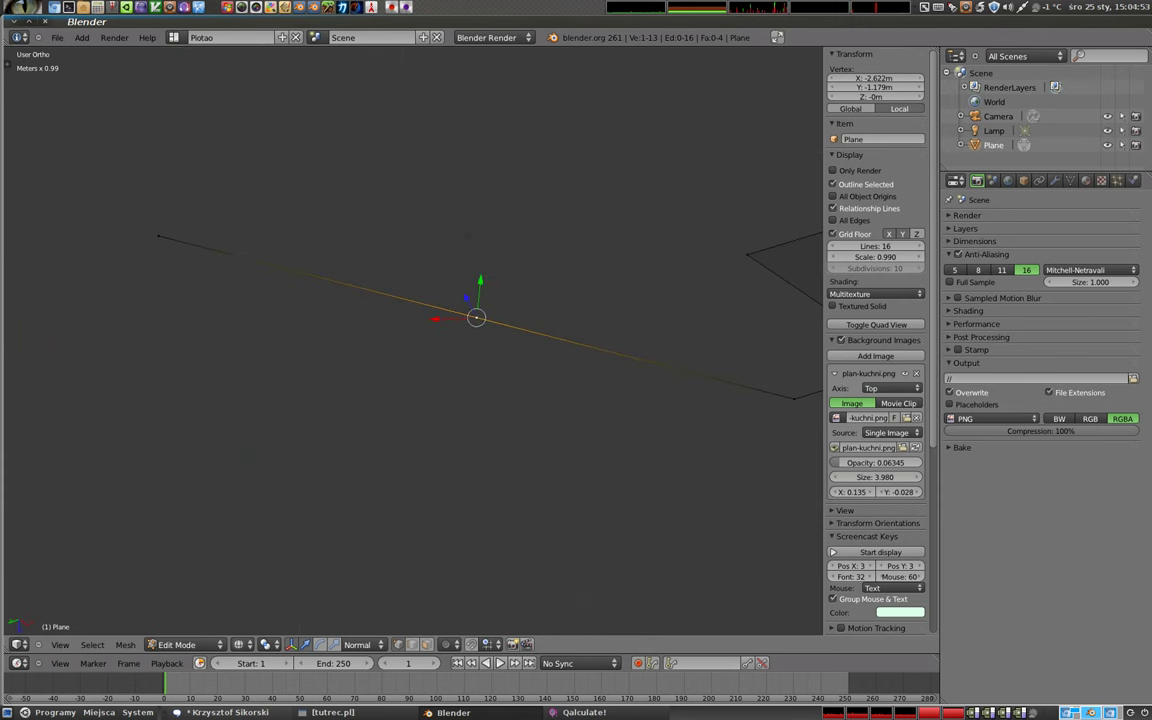
right_click(793, 399)
right_click(158, 236, "shift")
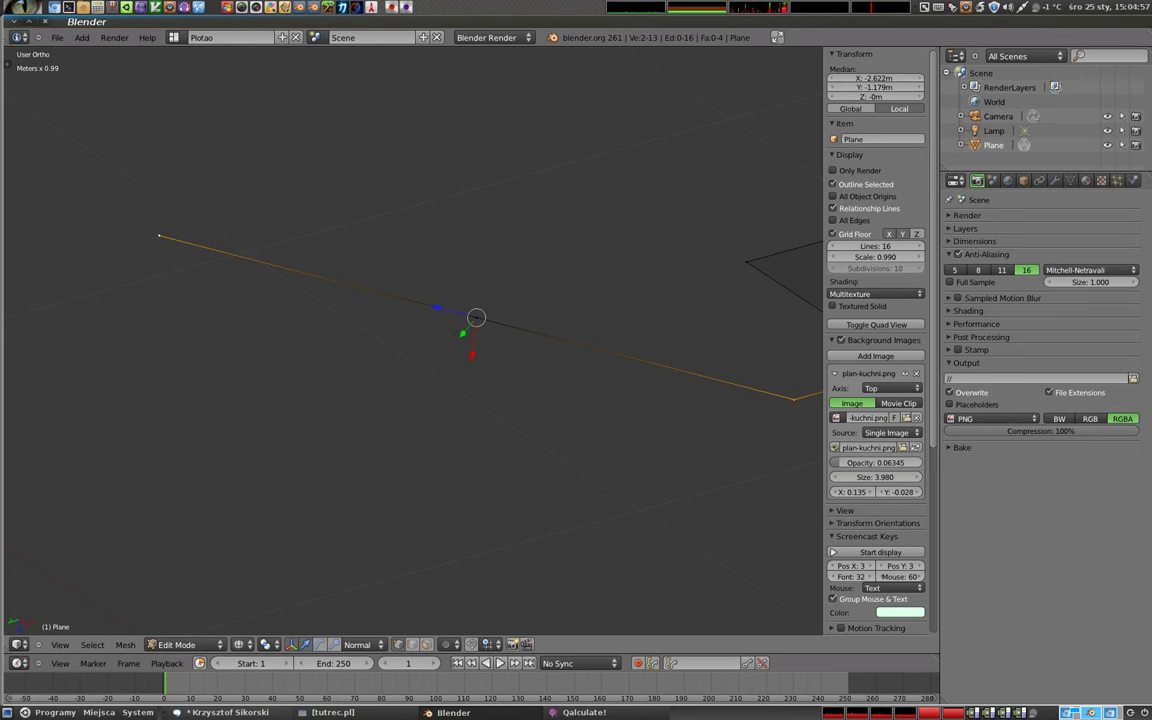
right_click(476, 318, "shift")
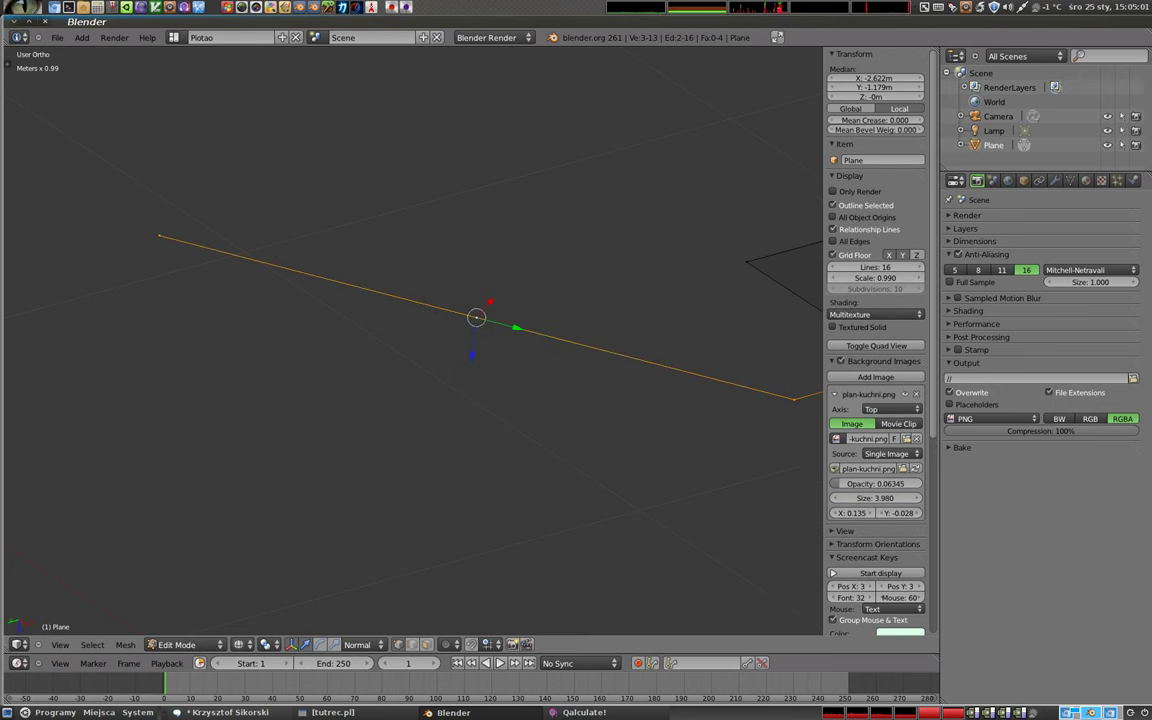
- Return to top view and widen the sidebar to show the median X -2.622m, Y -1.179m
middle_click_drag(476, 318, 480, 310)
key("KP_7")
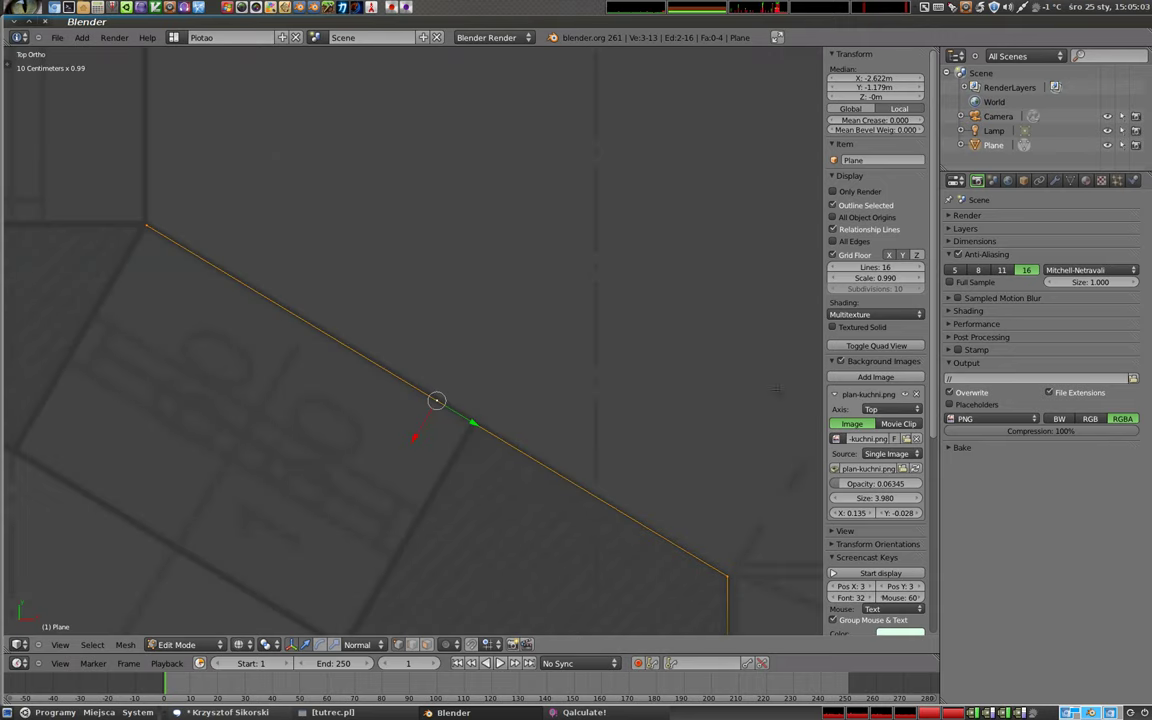
middle_click_drag(390, 370, 412, 275, "shift")
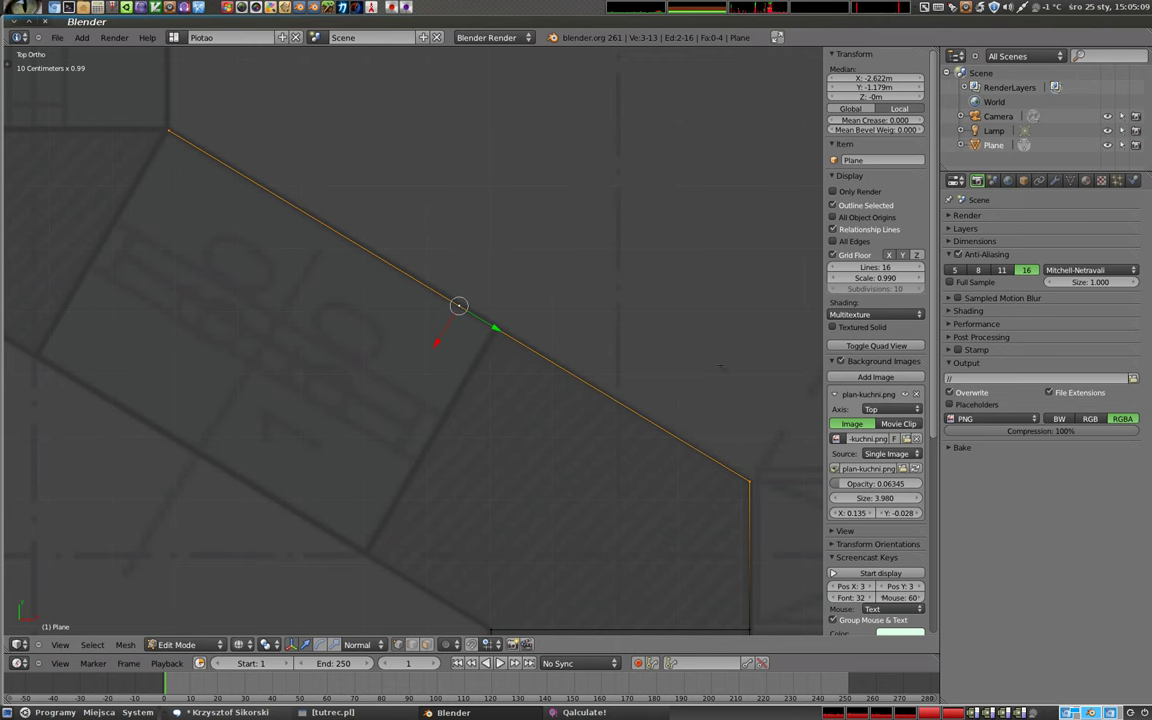
left_click_drag(826, 196, 808, 196)
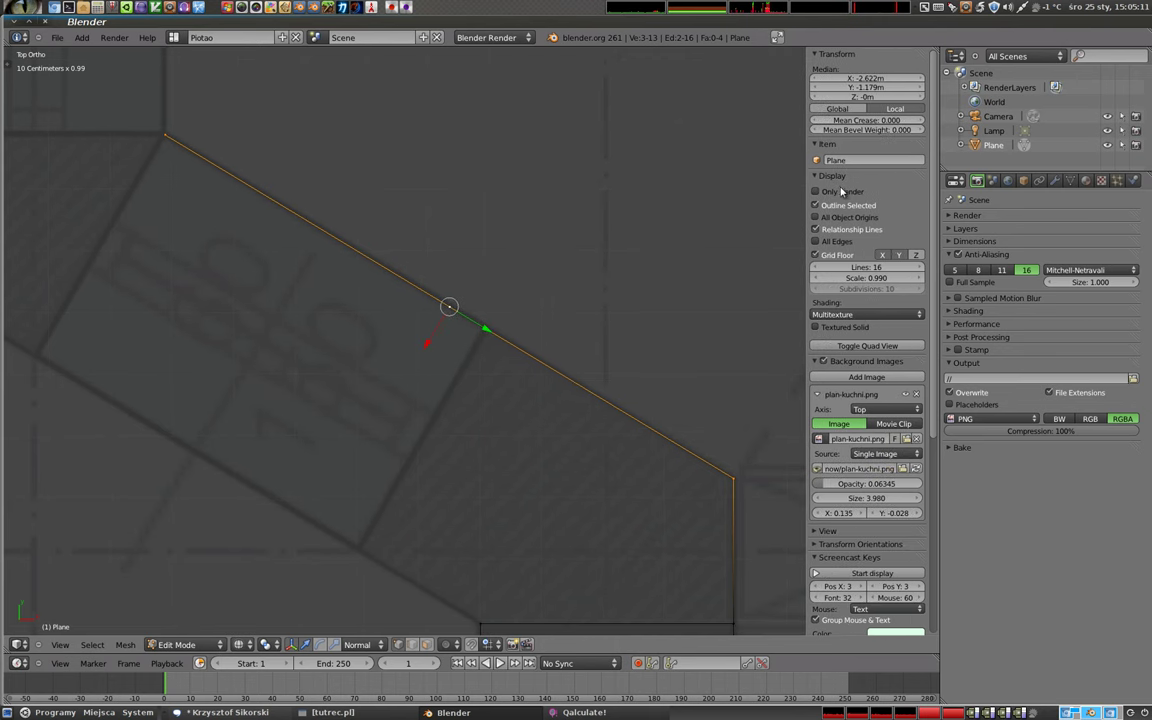
scroll(843, 195, "down", 3)
scroll(845, 210, "down", 3)
scroll(848, 225, "down", 2)
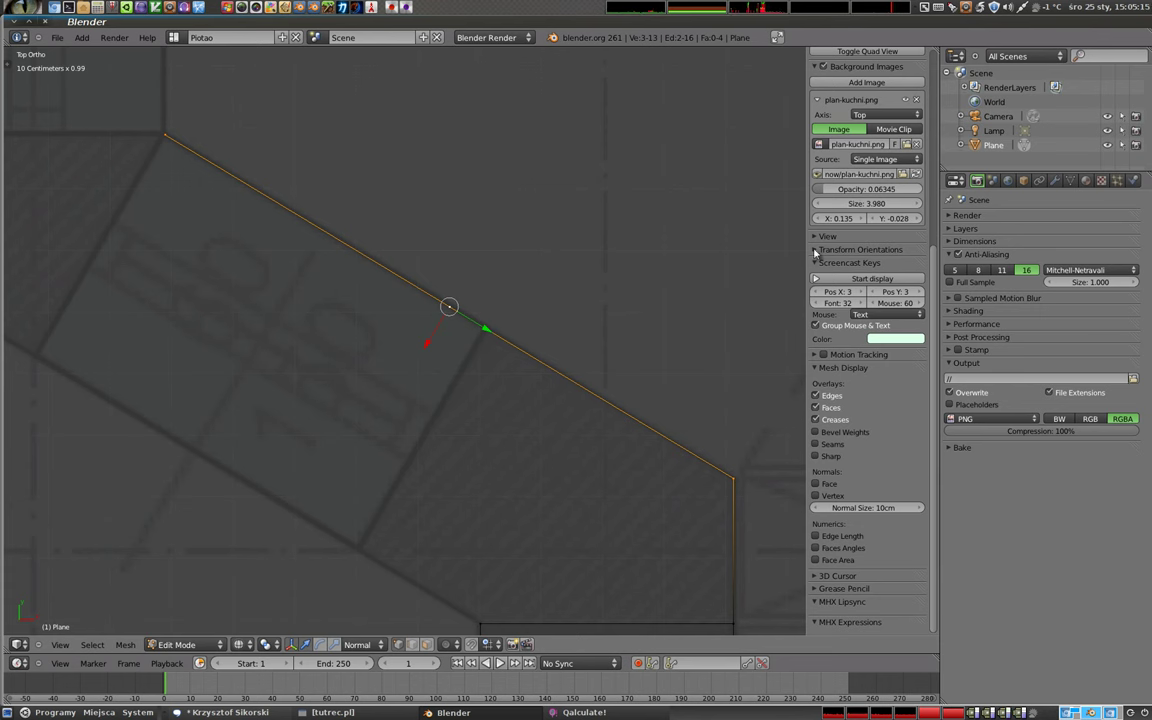
- Create a transform orientation from the selected diagonal edge and rename it Ukos1
left_click(816, 250)
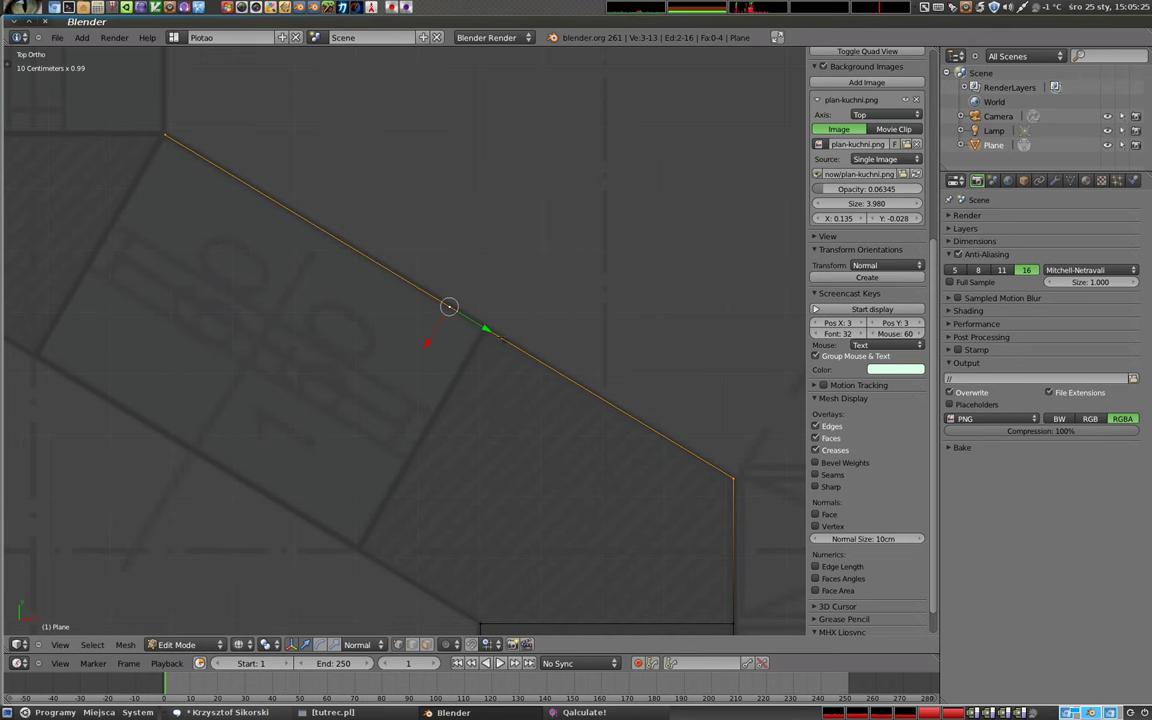
key("t")
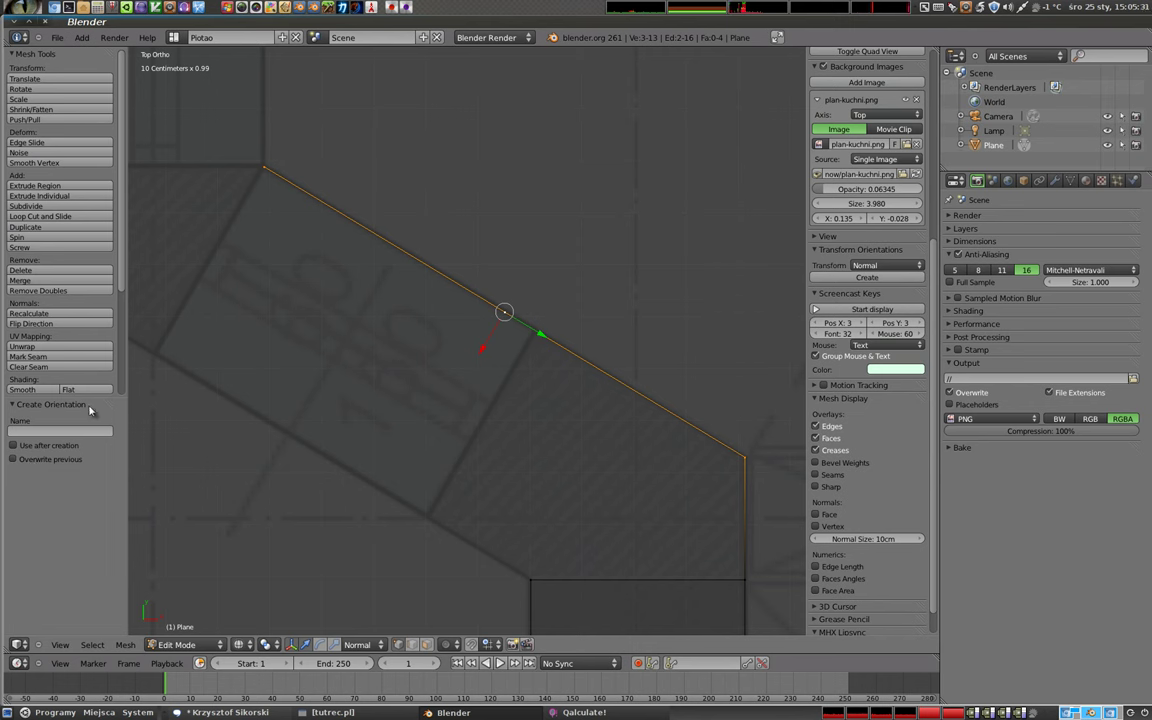
left_click(44, 430)
type("Ukos1")
key("Return")
- Reset orientation to Global, select only the midpoint vertex, then switch the orientation to Ukos1
left_click(357, 644)
left_click(355, 628)
right_click(503, 313)
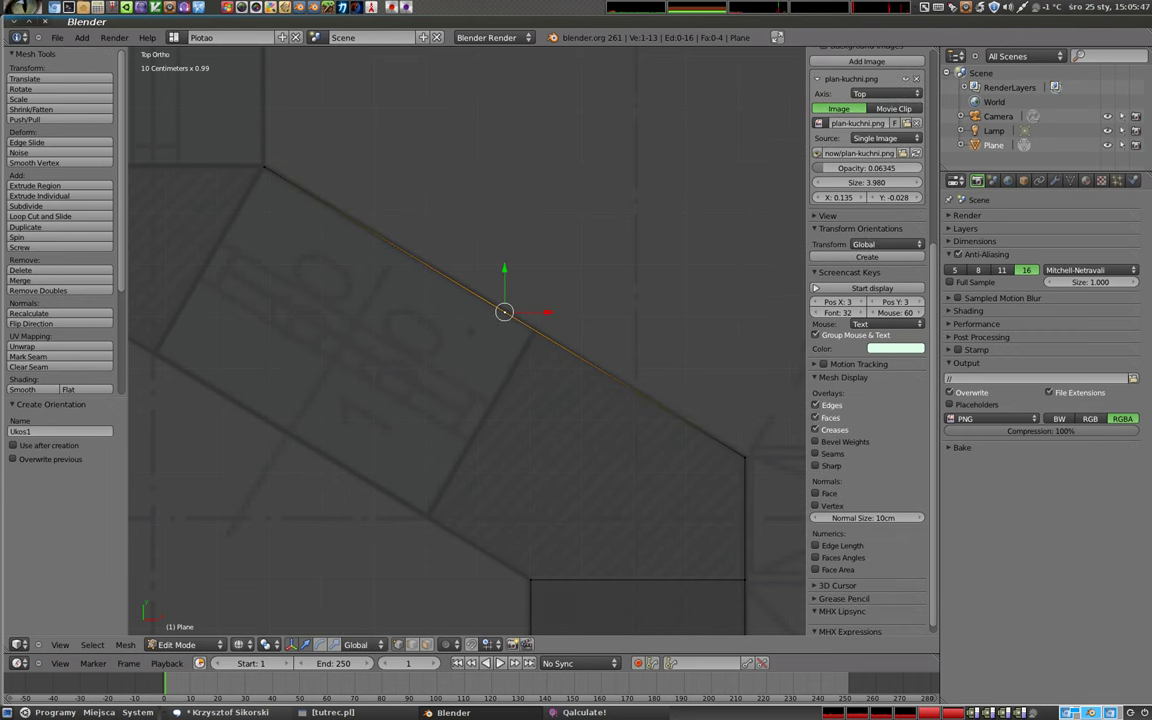
middle_click_drag(490, 357, 493, 338)
key("KP_7")
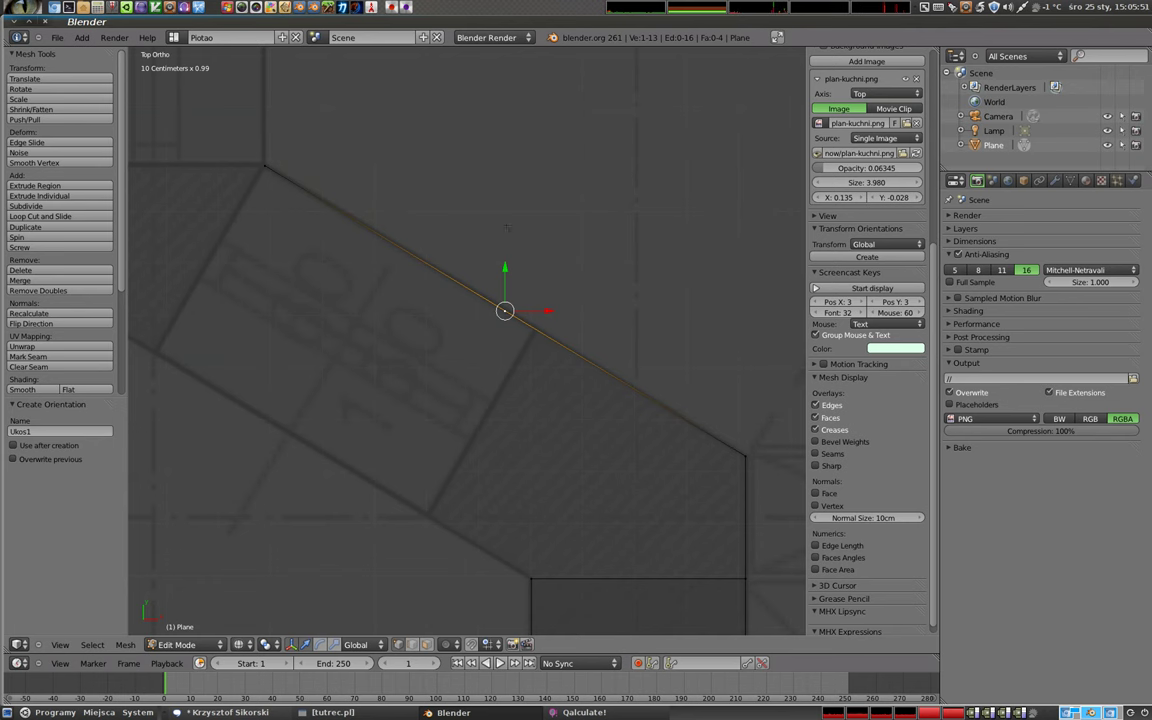
left_click(352, 644)
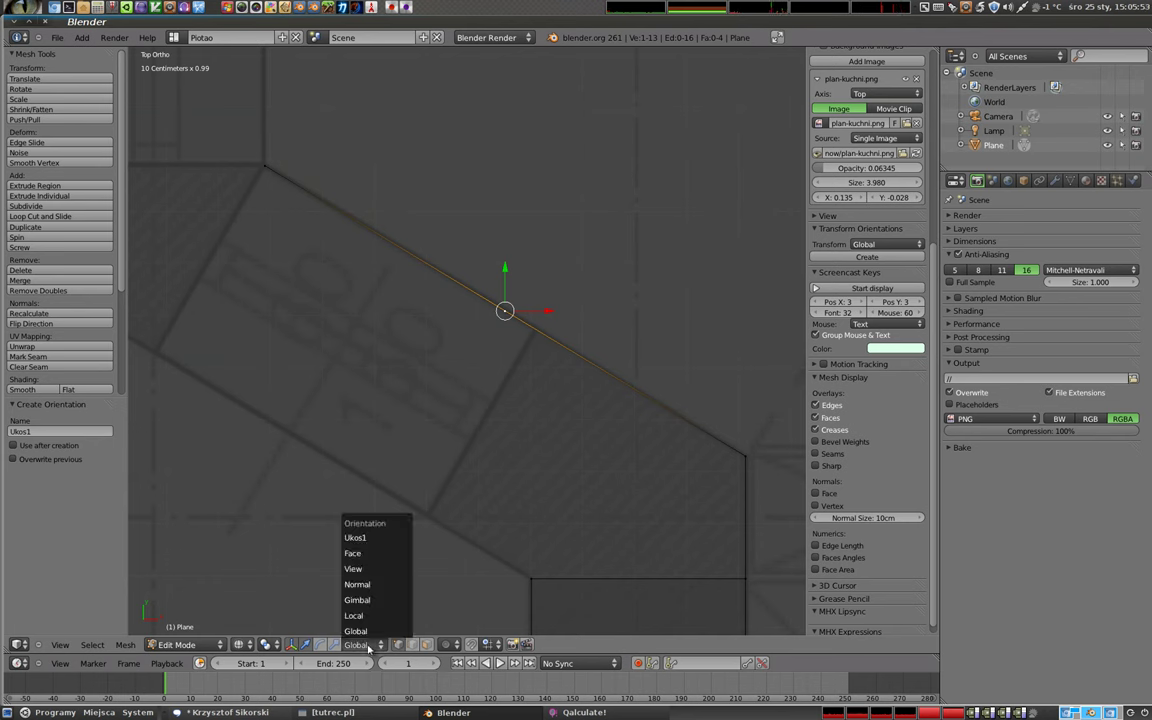
left_click(355, 537)
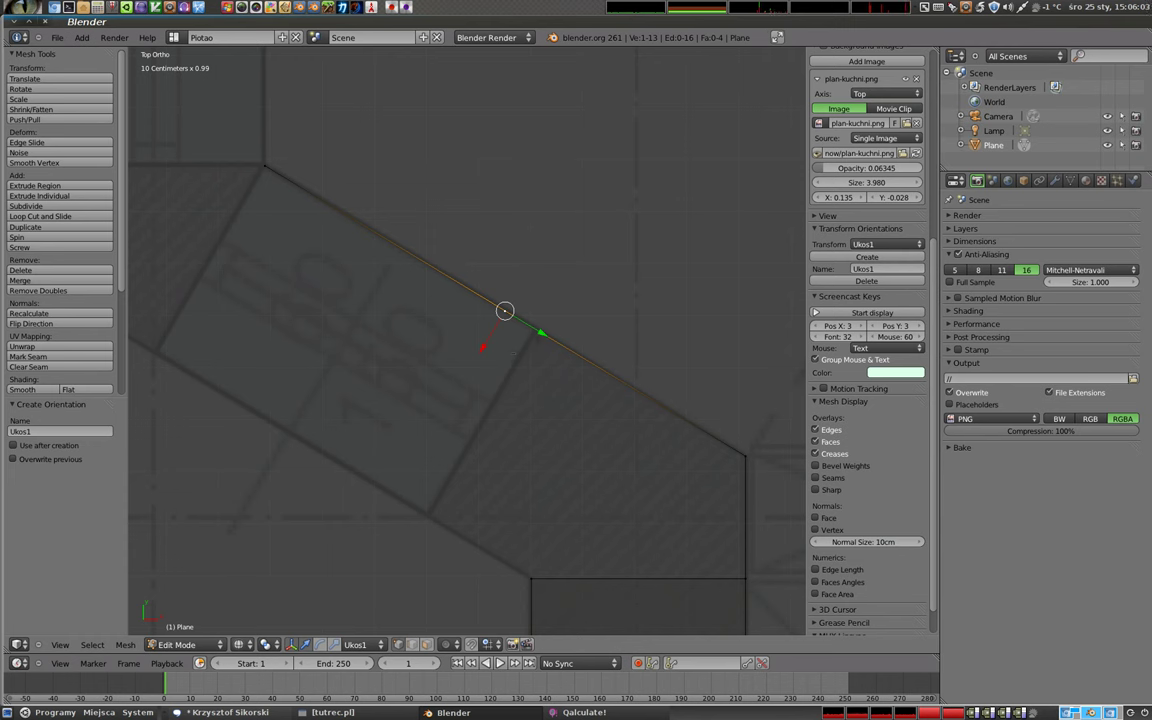
- Slide the midpoint vertex along the Ukos1 Y axis
key("g")
key("y")
key("y")
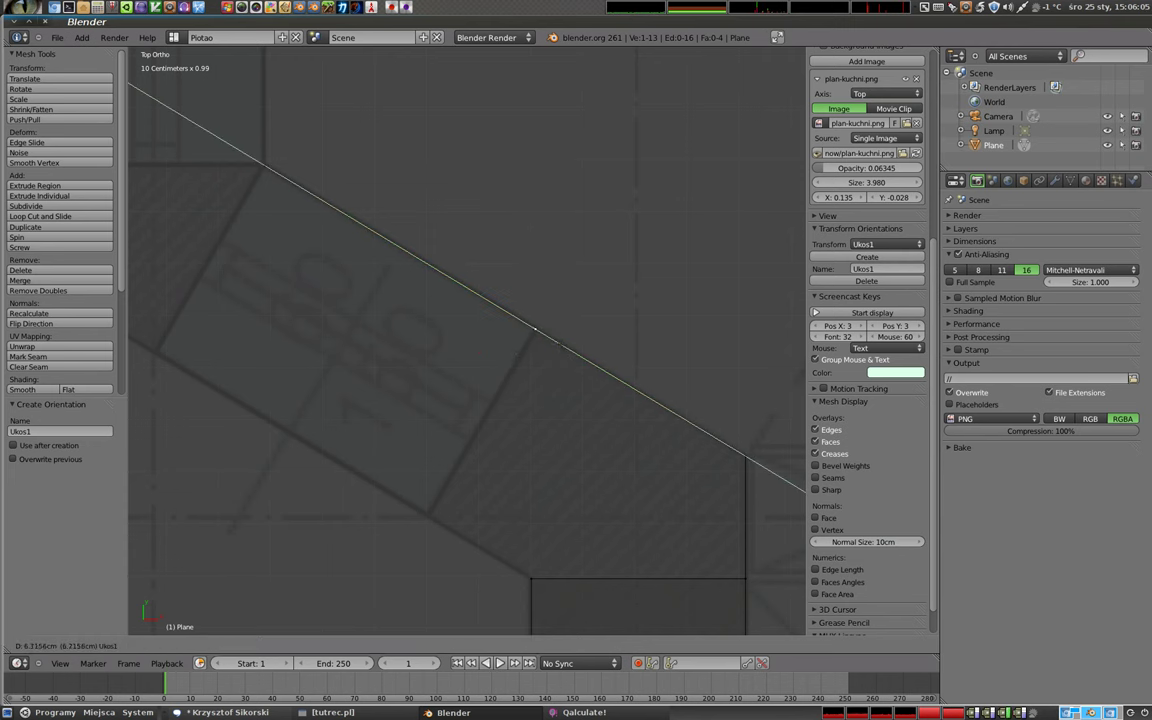
left_click(557, 345)
middle_click_drag(532, 484, 558, 399, "shift")
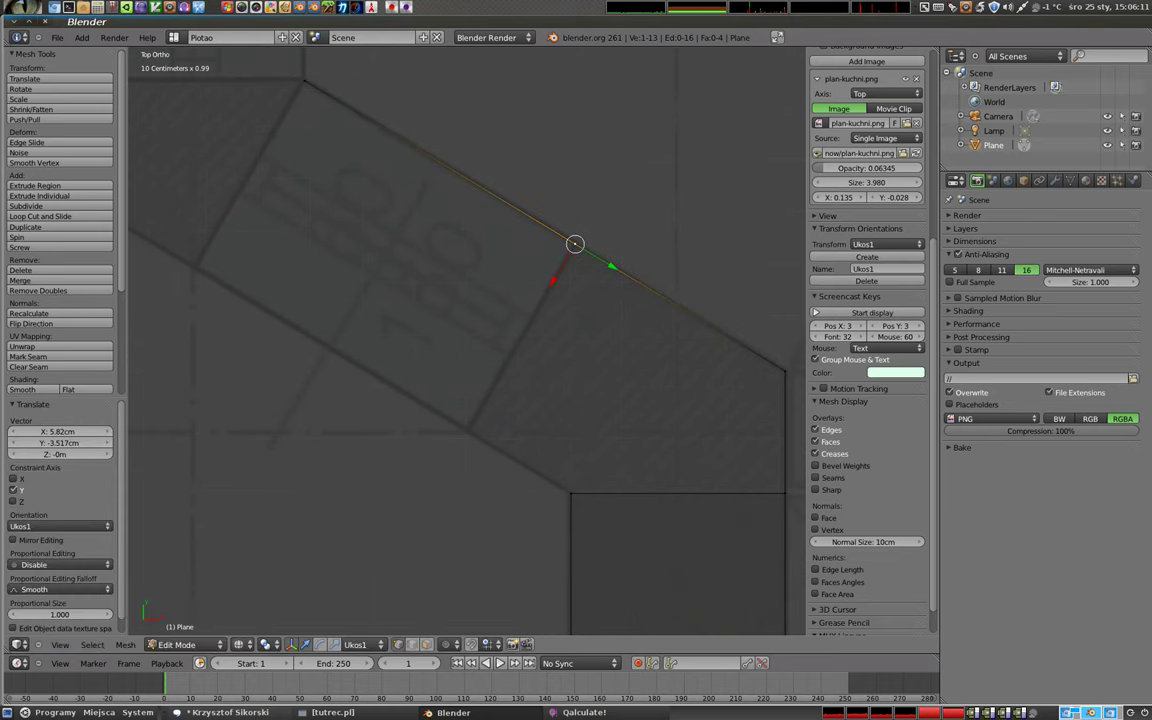
- Extrude a new vertex from the lower wall corner along Ukos1 Y to the inner diagonal wall line
right_click(570, 493)
key("e")
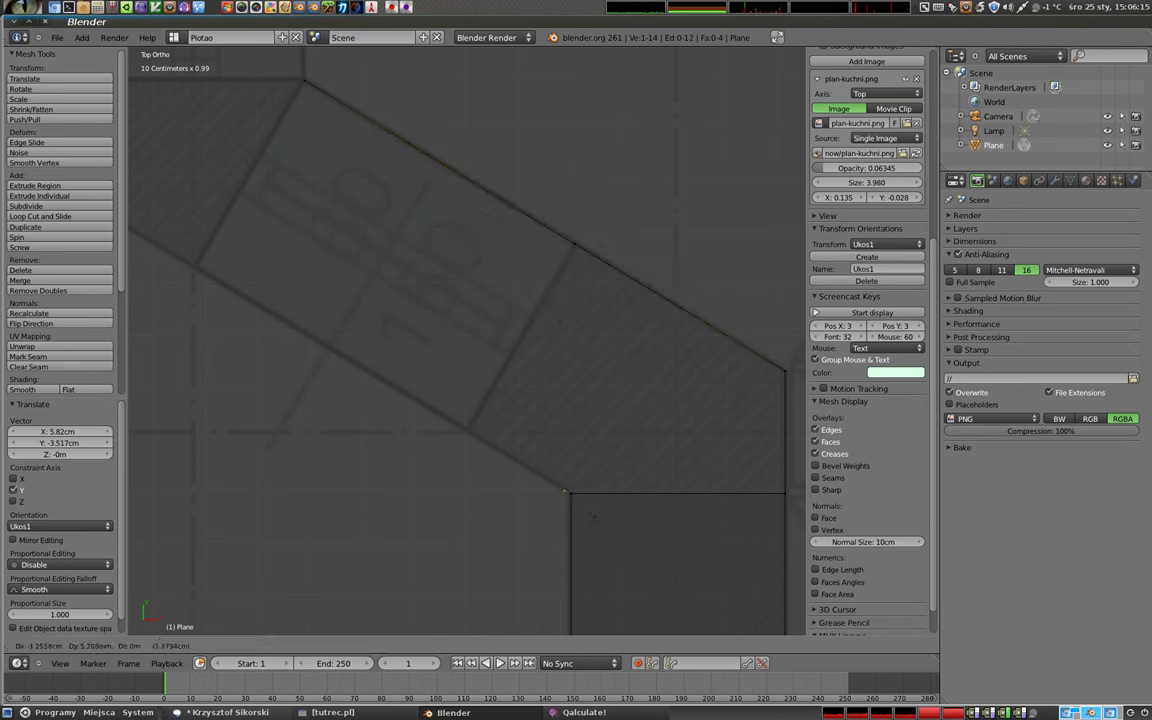
key("y")
key("y")
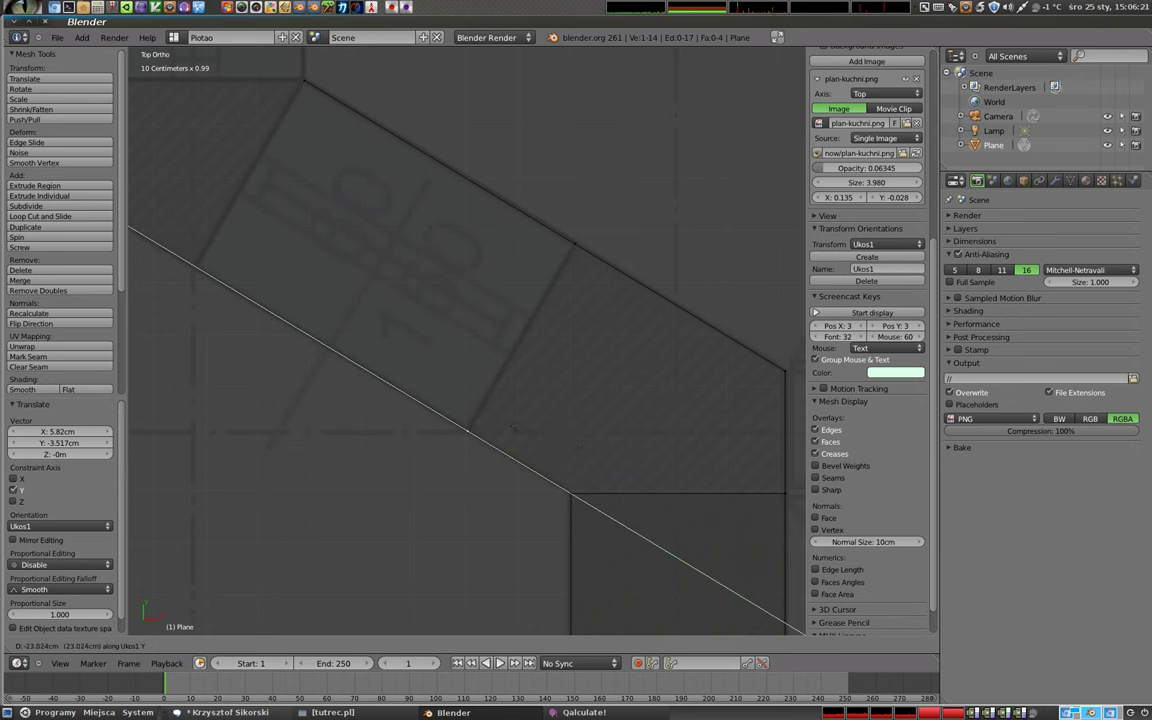
left_click(570, 493)
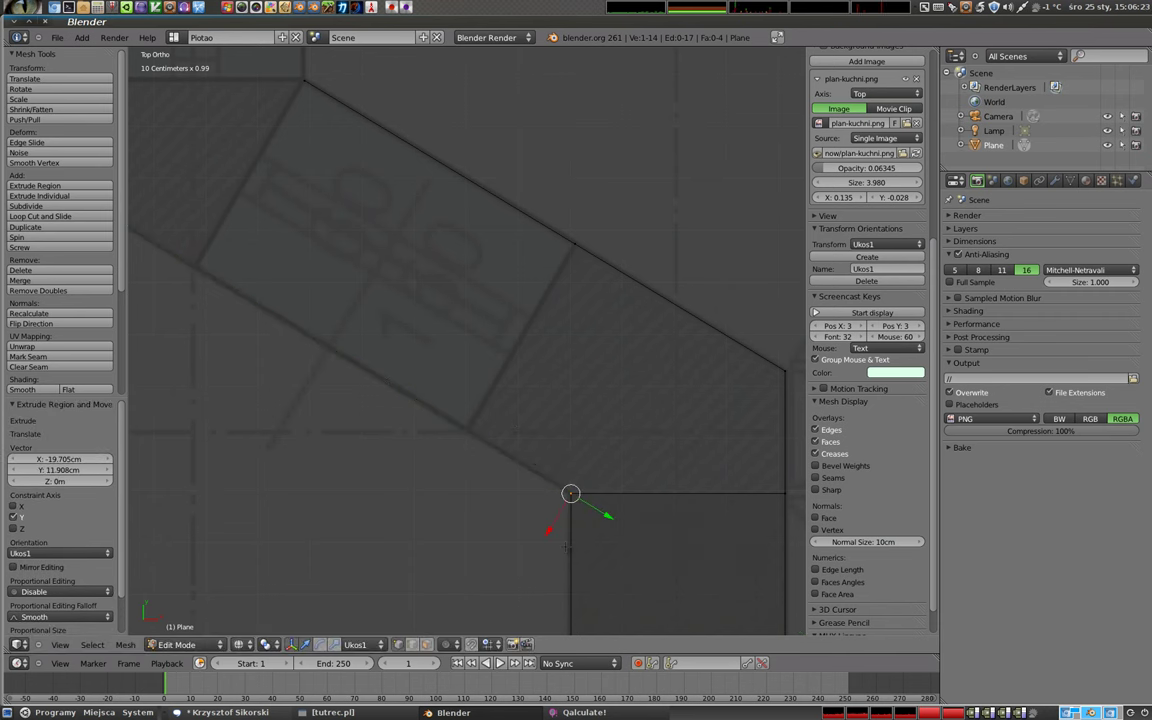
key("e")
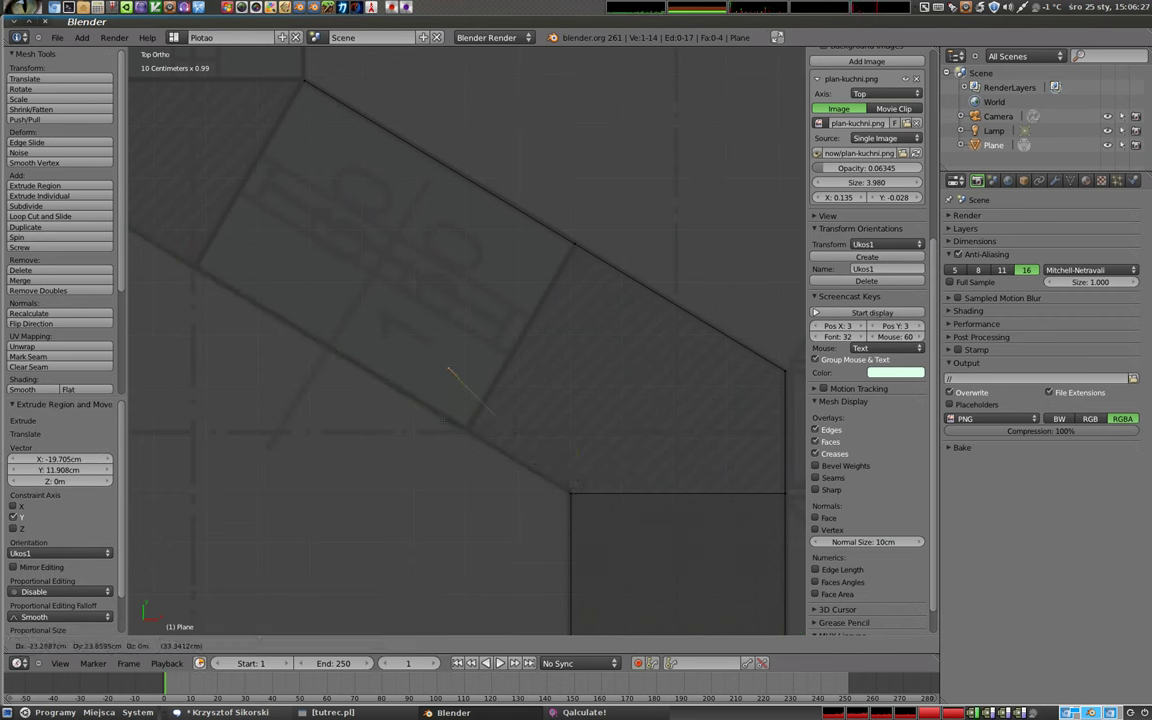
key("y")
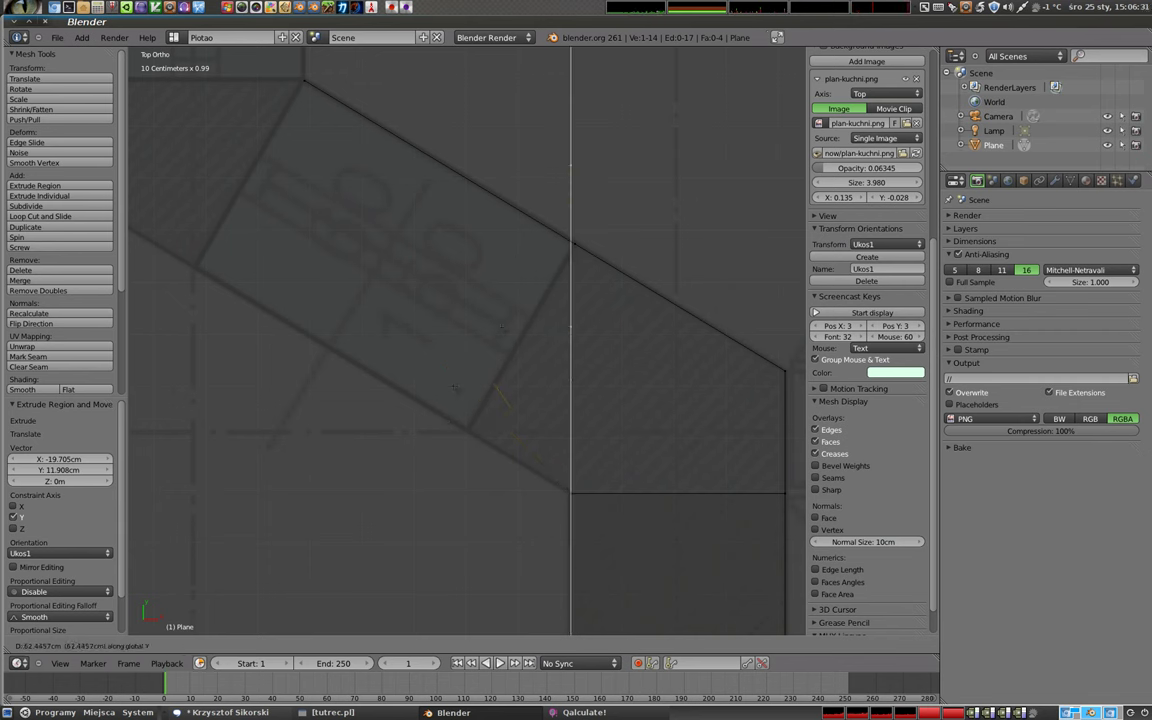
key("y")
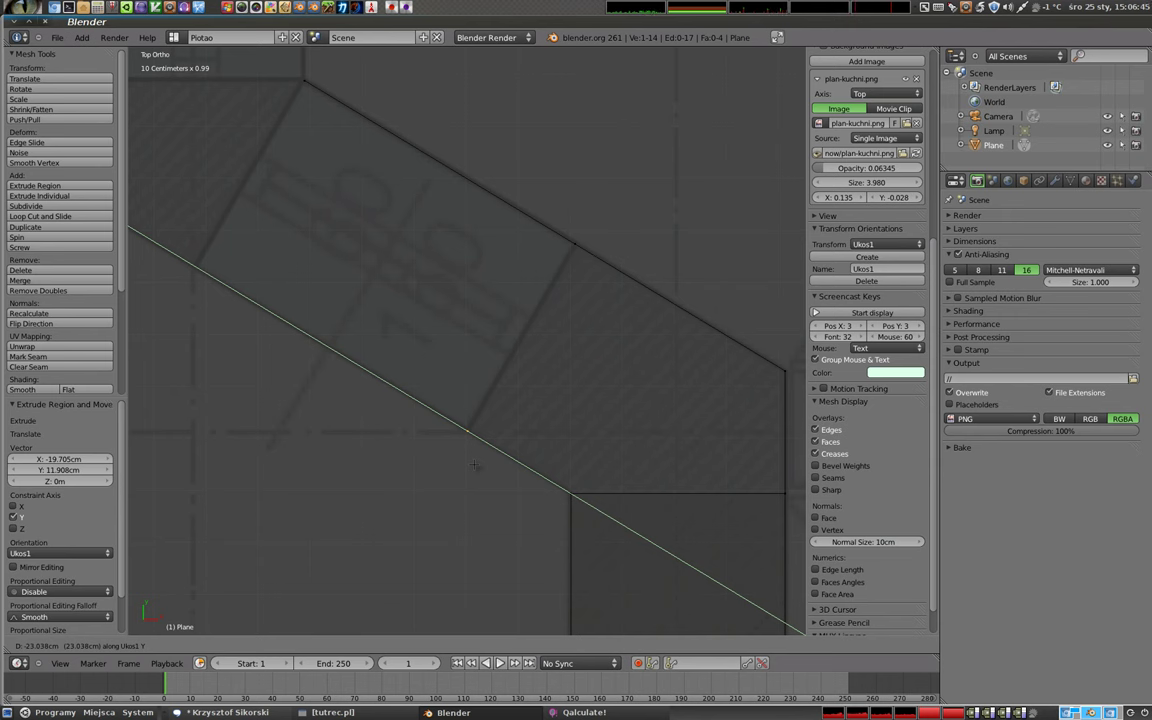
left_click(474, 464)
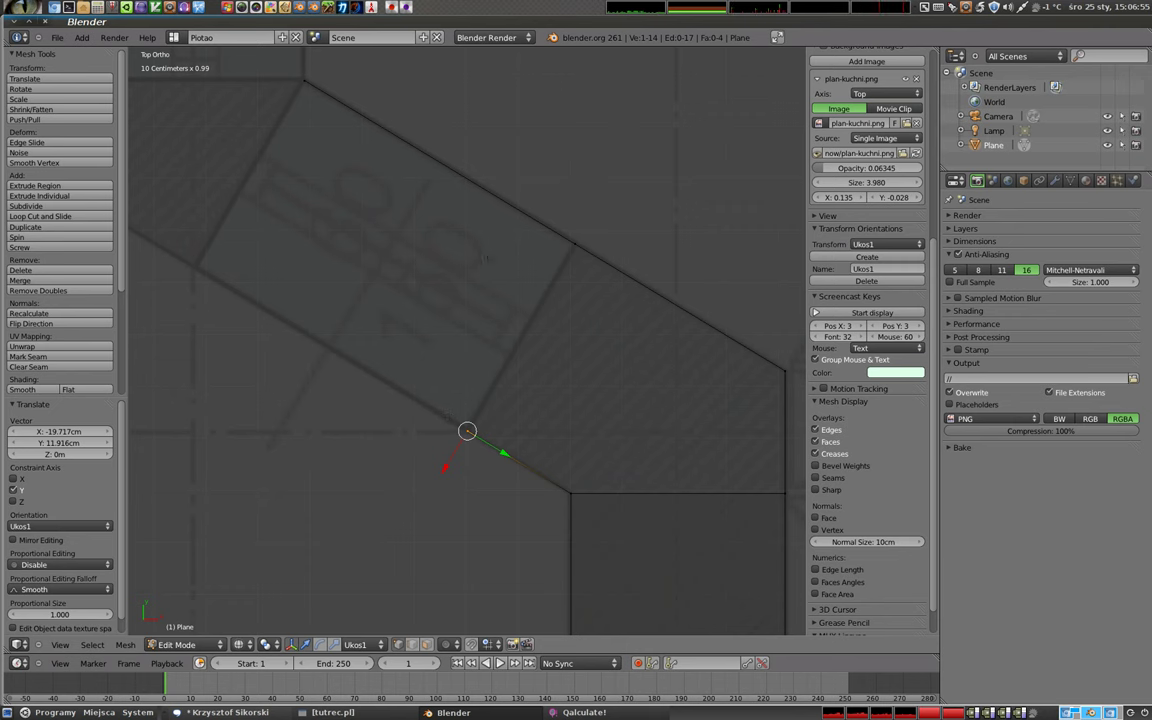
key("g")
left_click(490, 504)
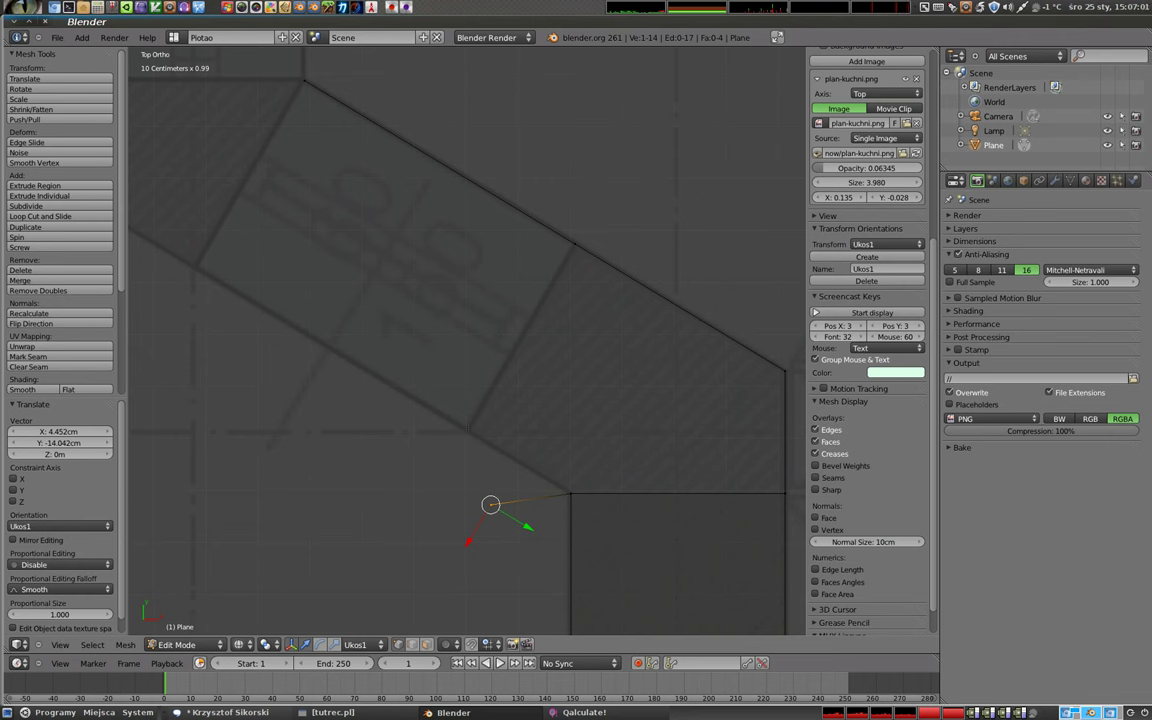
key("ctrl+z")
left_click(570, 493)
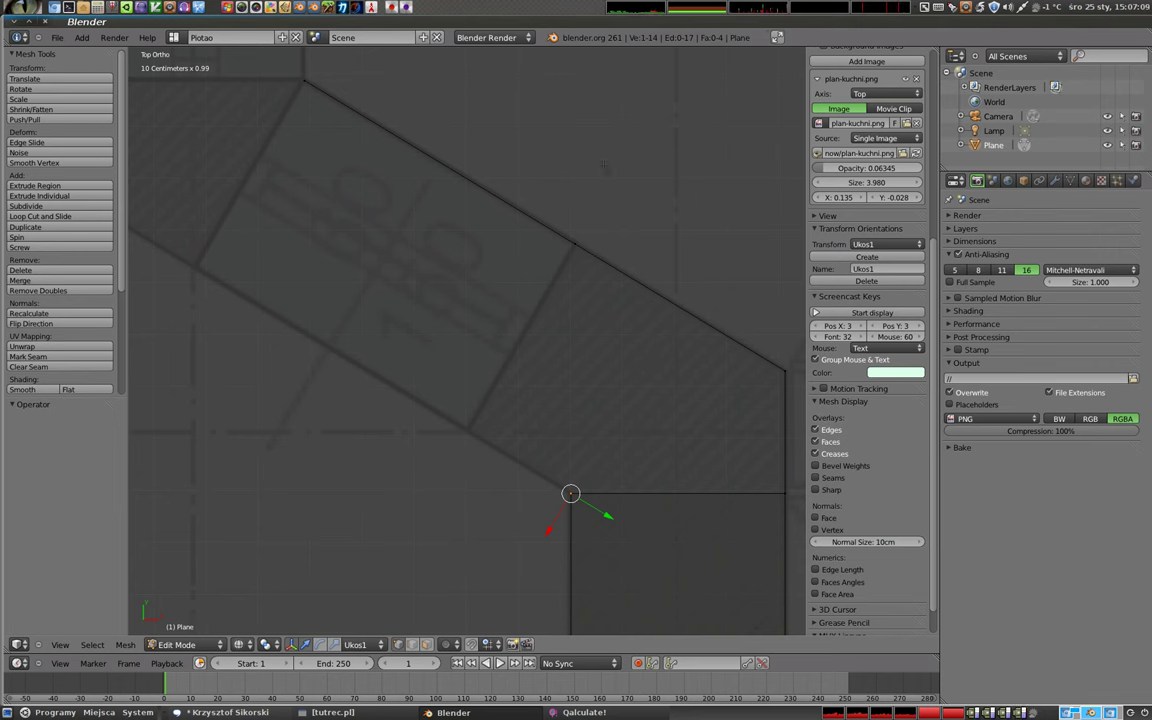
- Turn on vertex snapping and slide the inner-corner vertex along Ukos1 Y onto the plan's division line
left_click(490, 644)
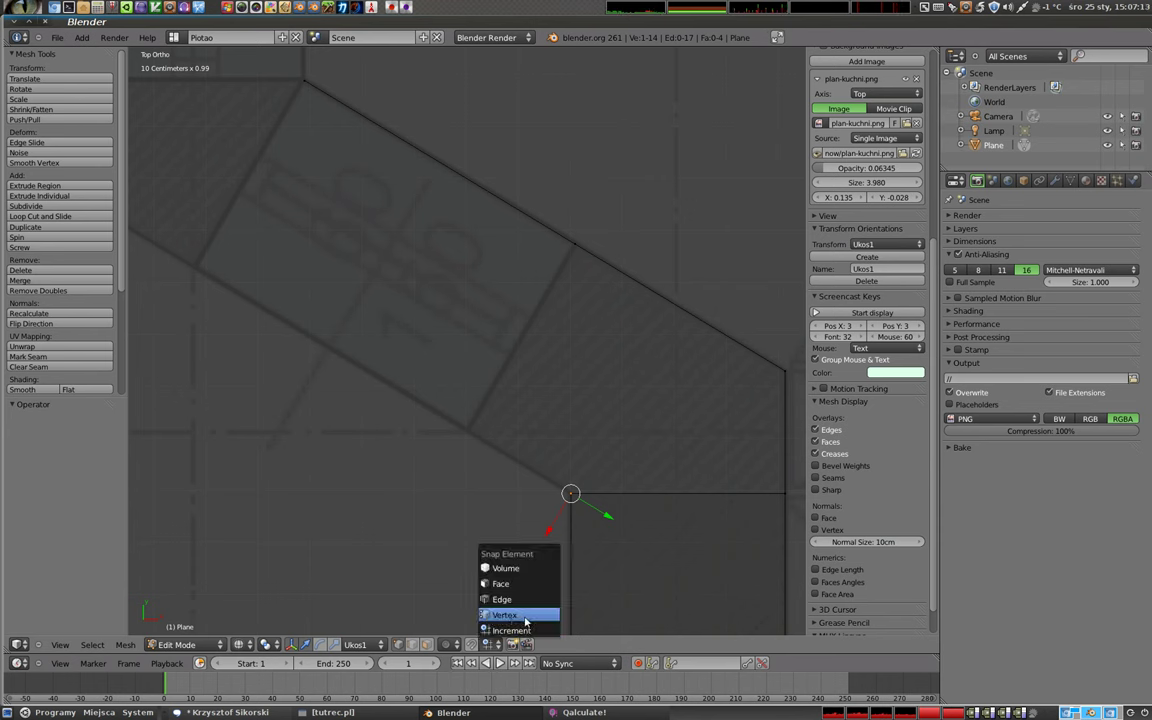
left_click(521, 619)
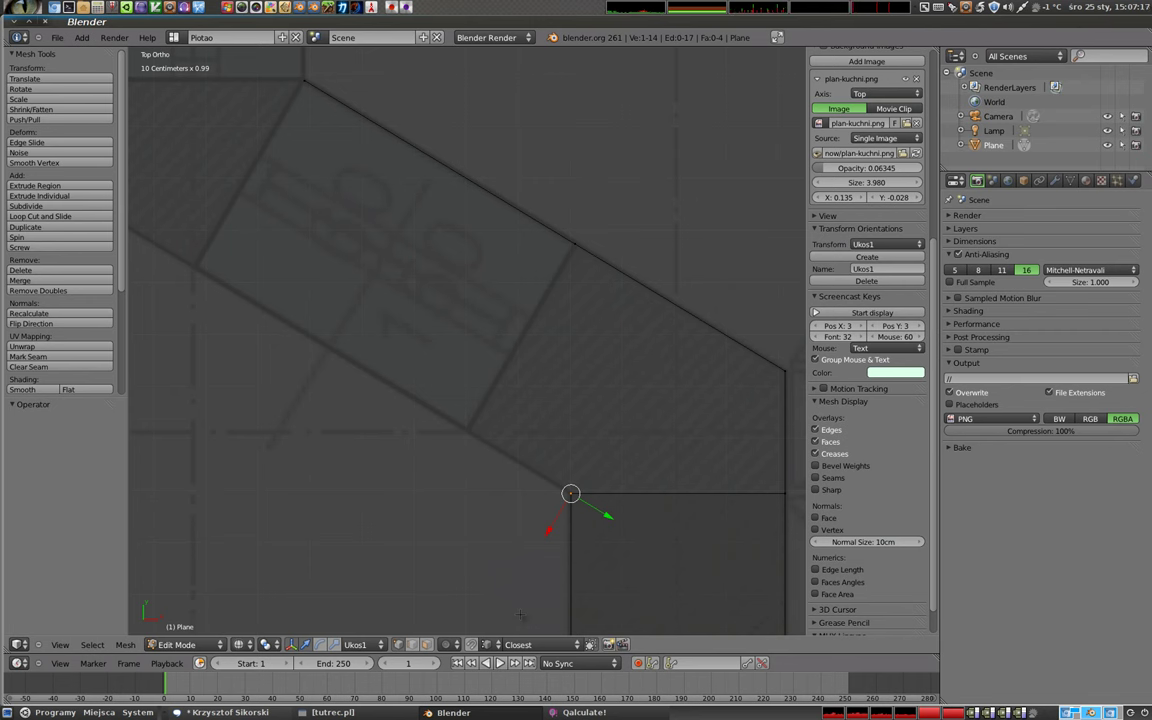
key("g")
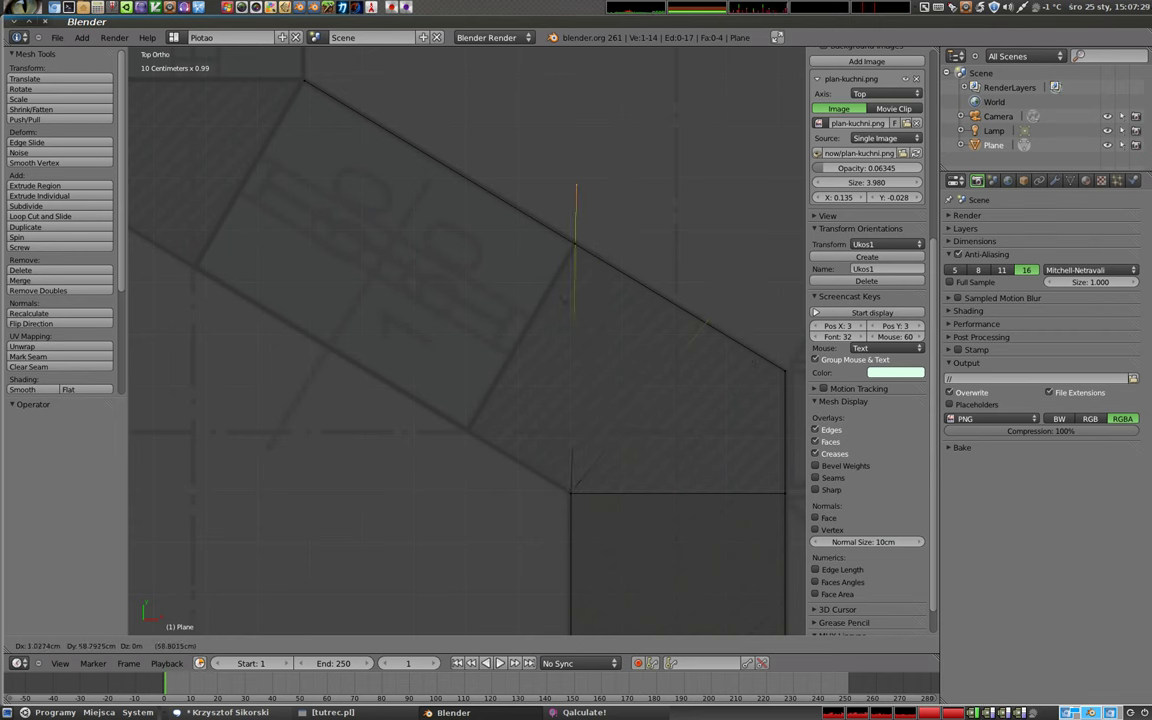
key("y")
key("y")
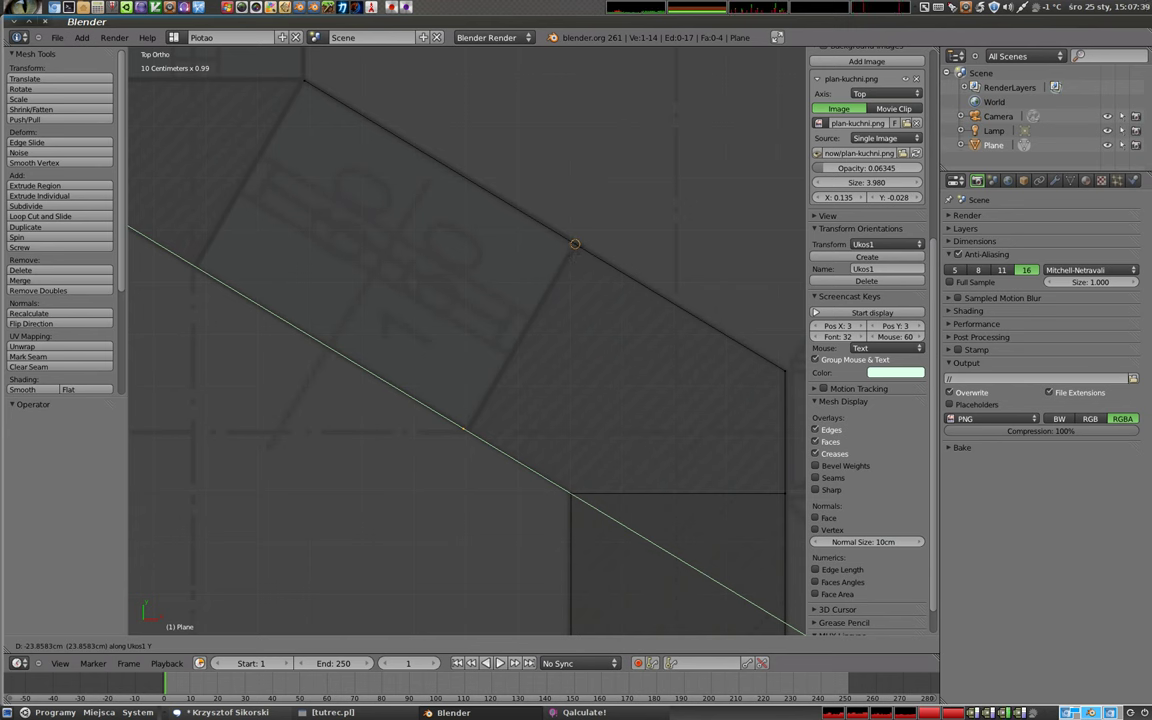
key("Return")
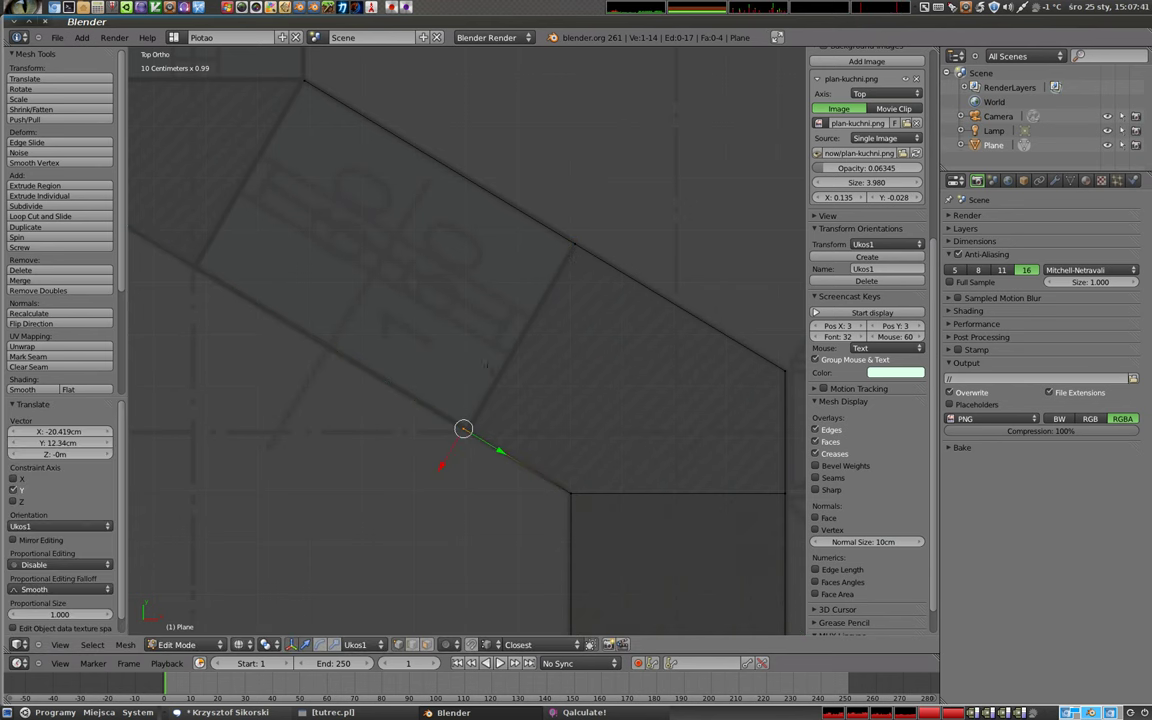
- Slide the upper and lower wall vertices along the wall's Y direction to align them
right_click(575, 245, "shift")
key("g")
key("y")
key("y")
key("Return")
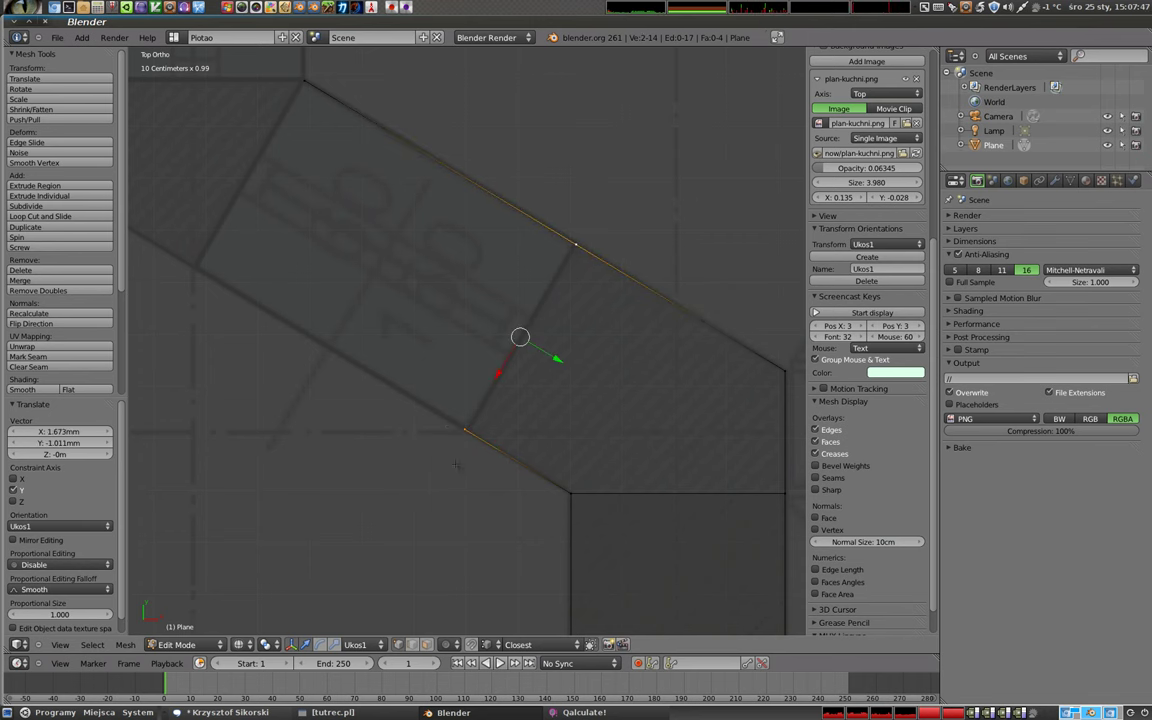
right_click(465, 431)
key("g")
key("y")
key("y")
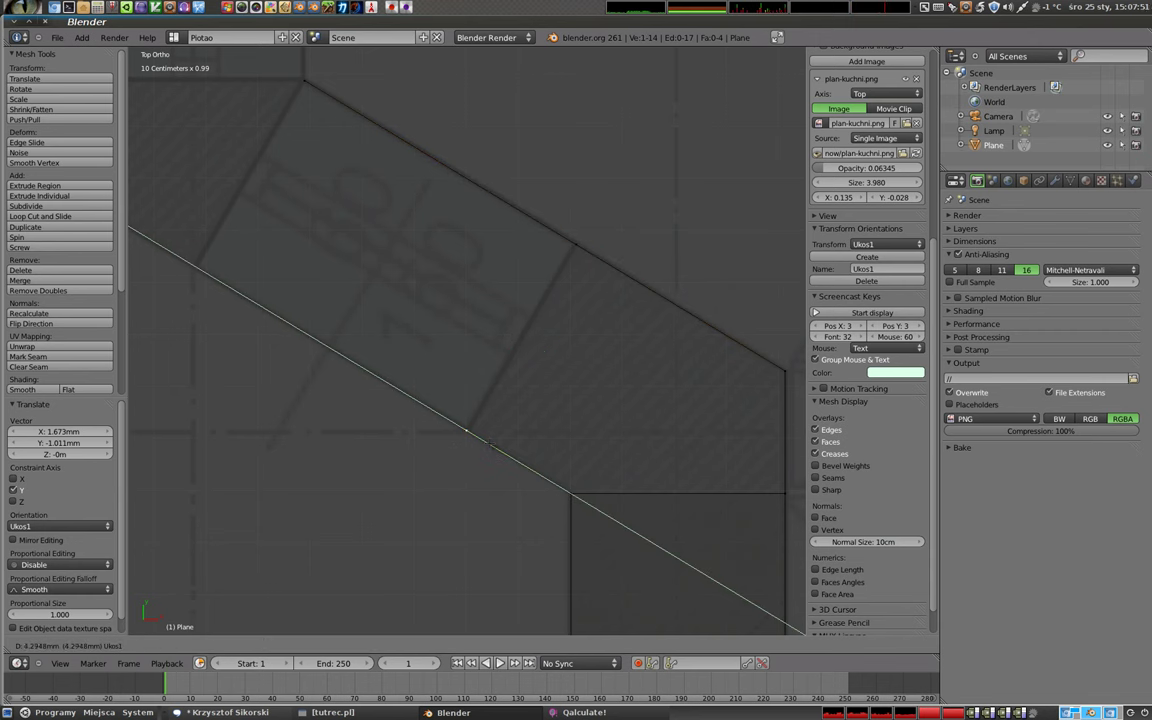
key("Return")
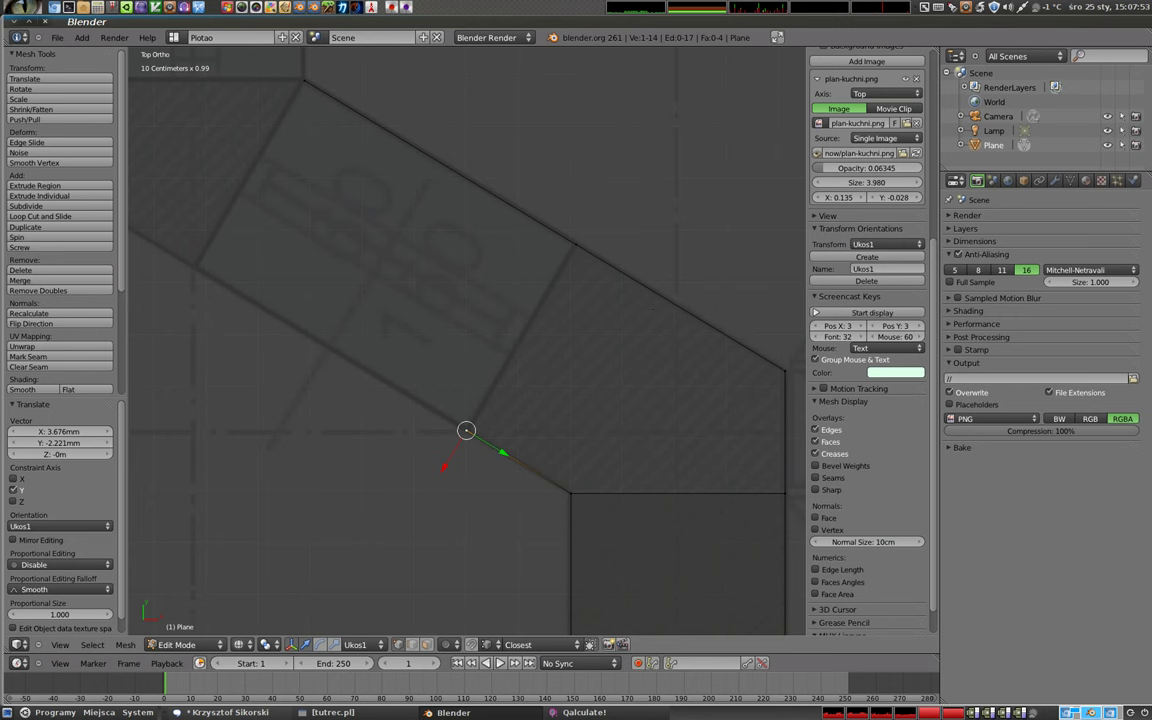
- Subdivide the diagonal wall's outer edge to add a midpoint vertex
right_click(576, 244)
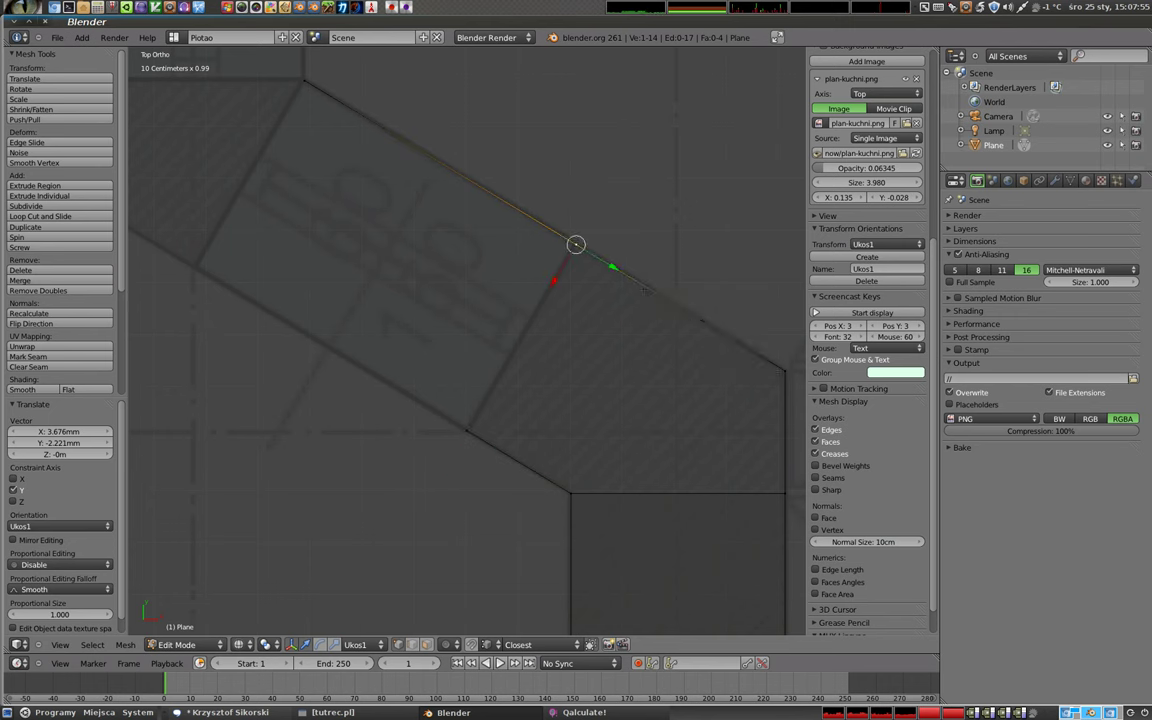
scroll(868, 300, "up", 1)
right_click(785, 370, "shift")
key("w")
left_click(612, 322)
scroll(868, 300, "down", 1)
- Slide the midpoint vertex along Y to the bend and join it by an edge to the vertical wall's corner
right_click(680, 307)
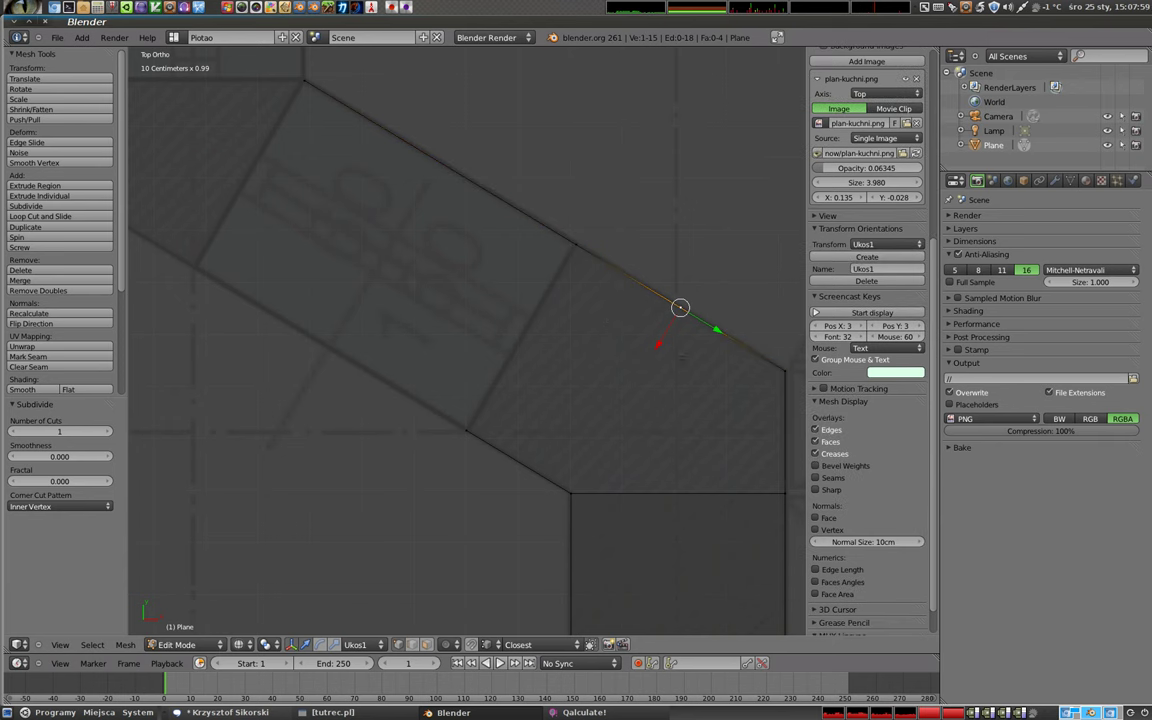
key("g")
key("y")
key("y")
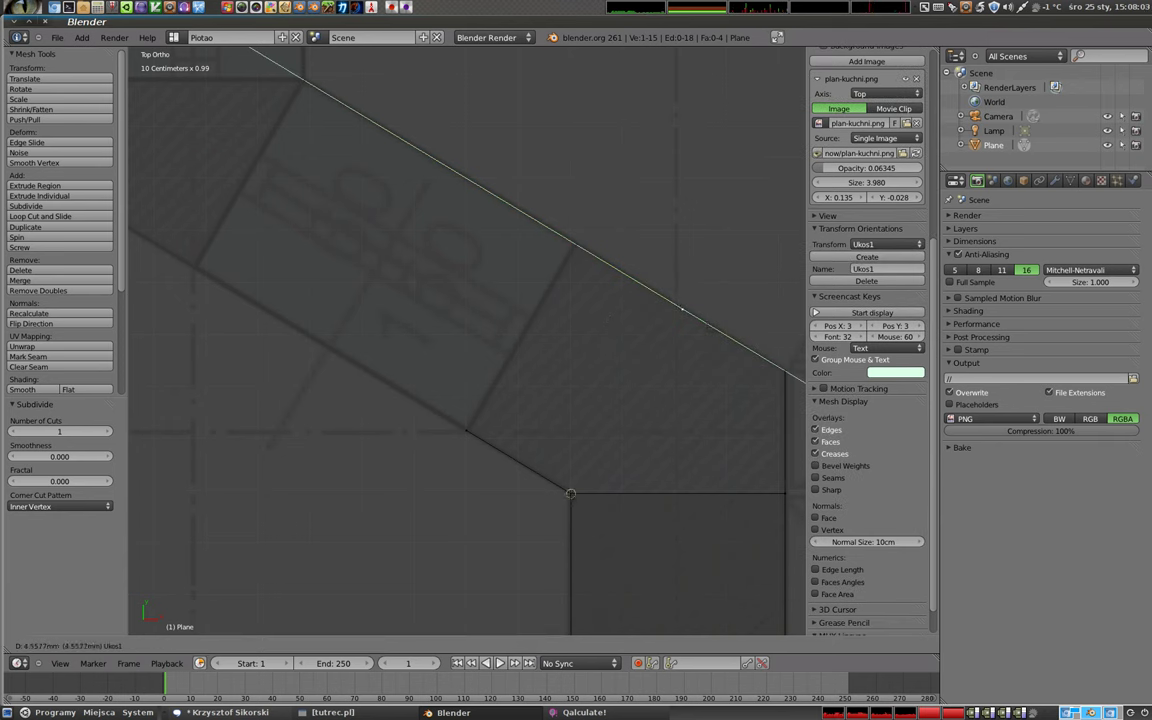
left_click(682, 308)
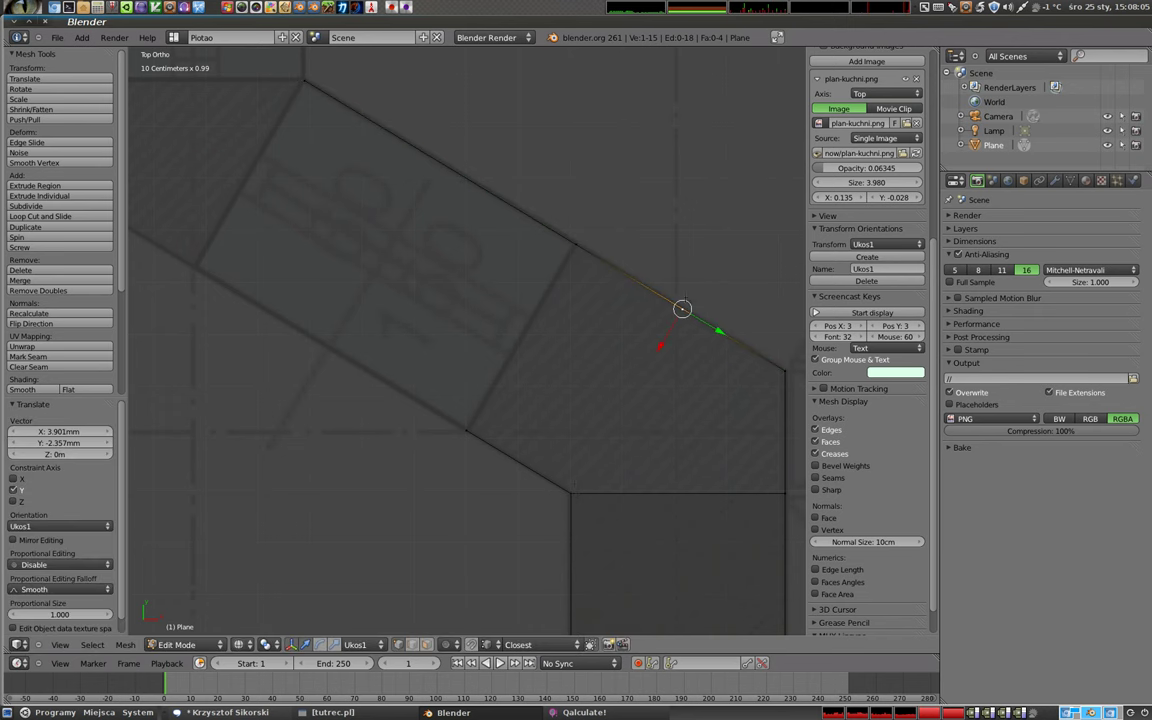
right_click(570, 493, "shift")
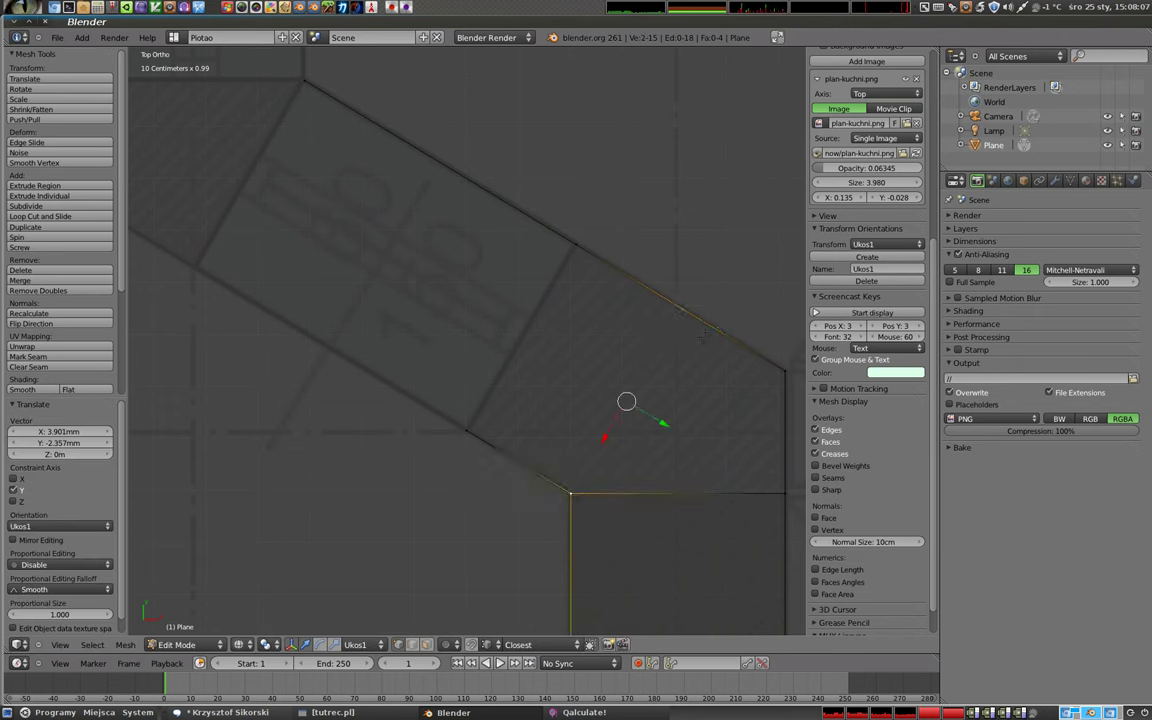
key("f")
mouse_move(470, 340)
middle_mouse_down()
mouse_move(520, 300)
mouse_move(434, 285)
mouse_move(429, 269)
middle_mouse_up()
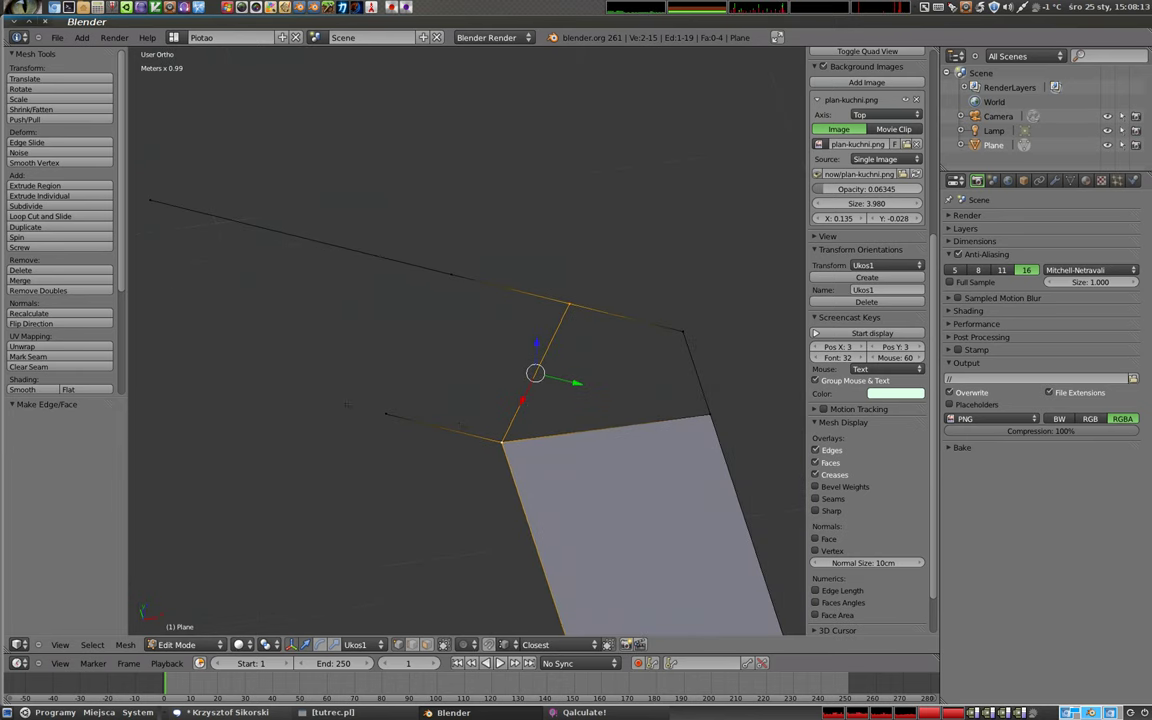
- In top view, fill the first corner gap at the bend with a face
key("KP_7")
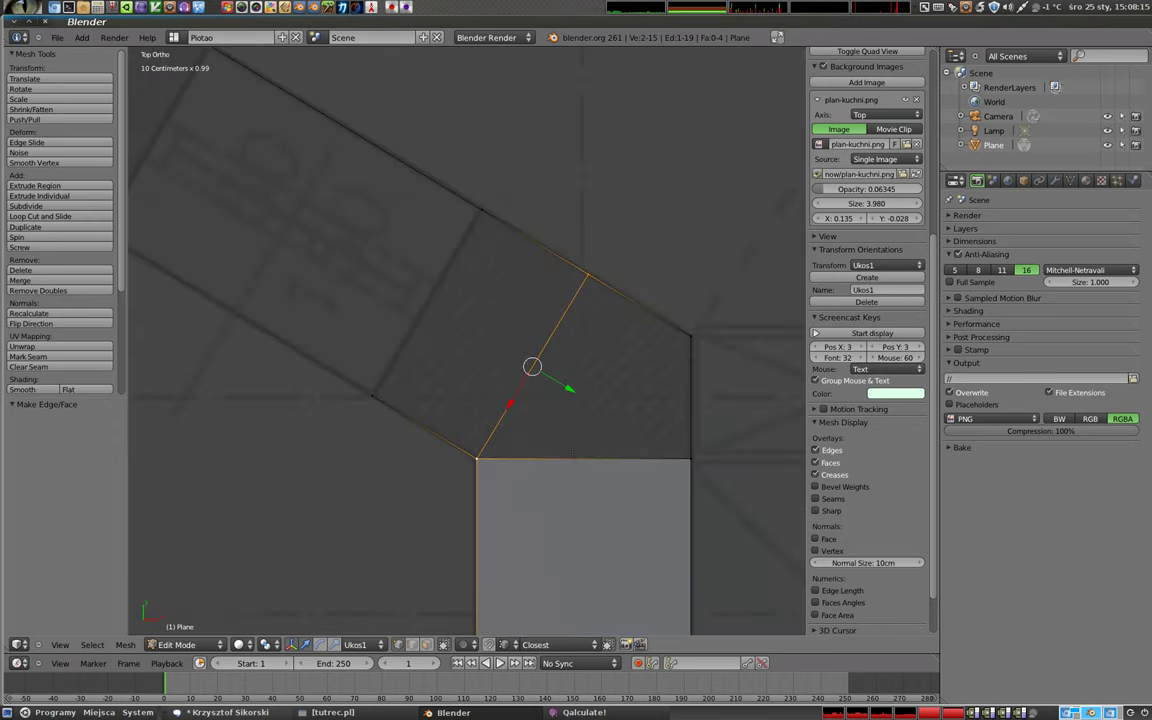
right_click(690, 458, "shift")
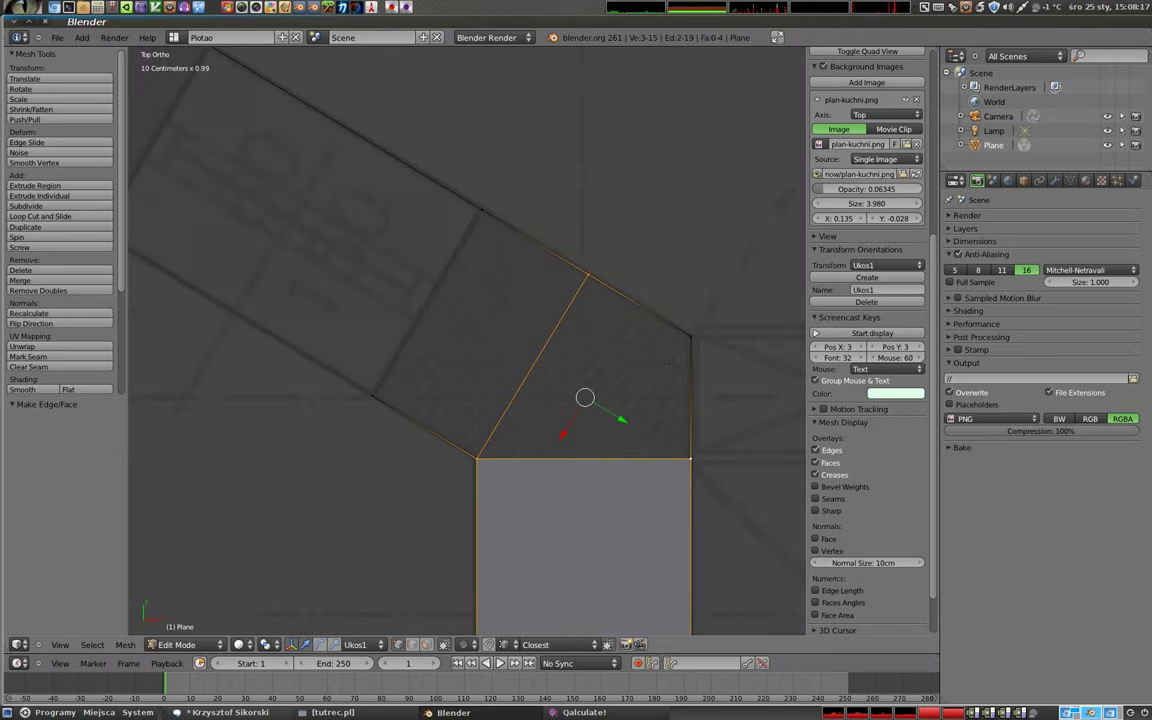
key("f")
- Fill the remaining bend gap with a face from its four corner vertices
right_click(550, 277)
right_click(482, 212, "shift")
right_click(477, 458, "shift")
right_click(372, 396, "shift")
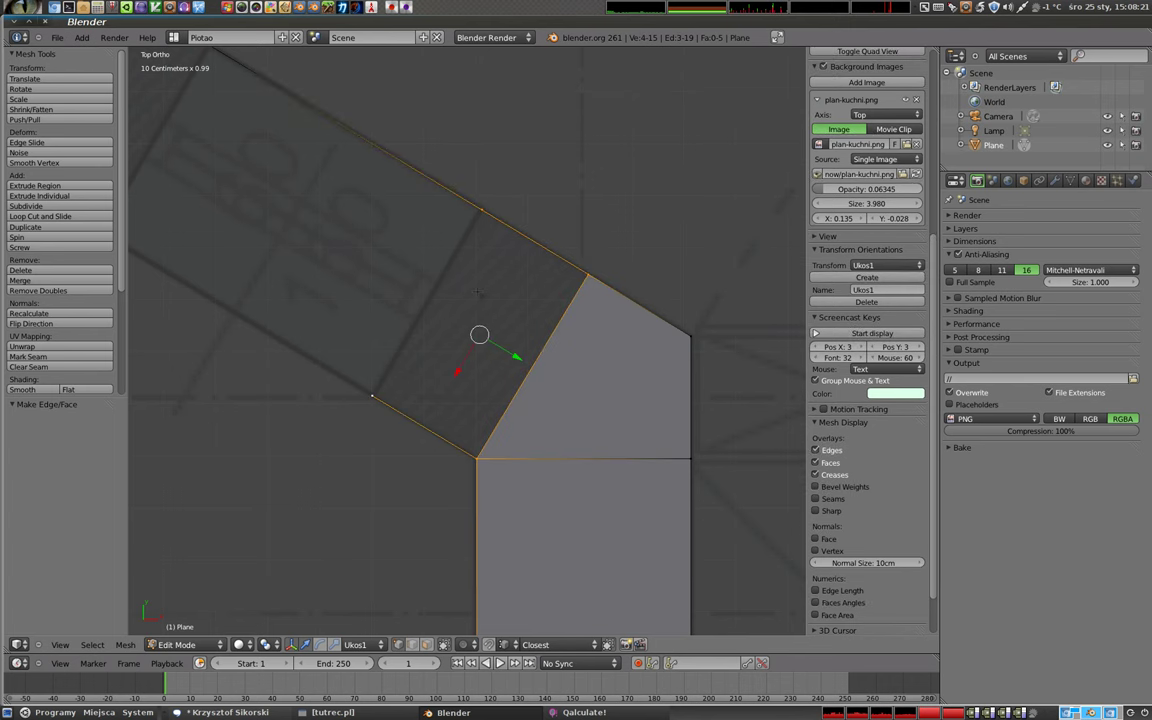
key("f")
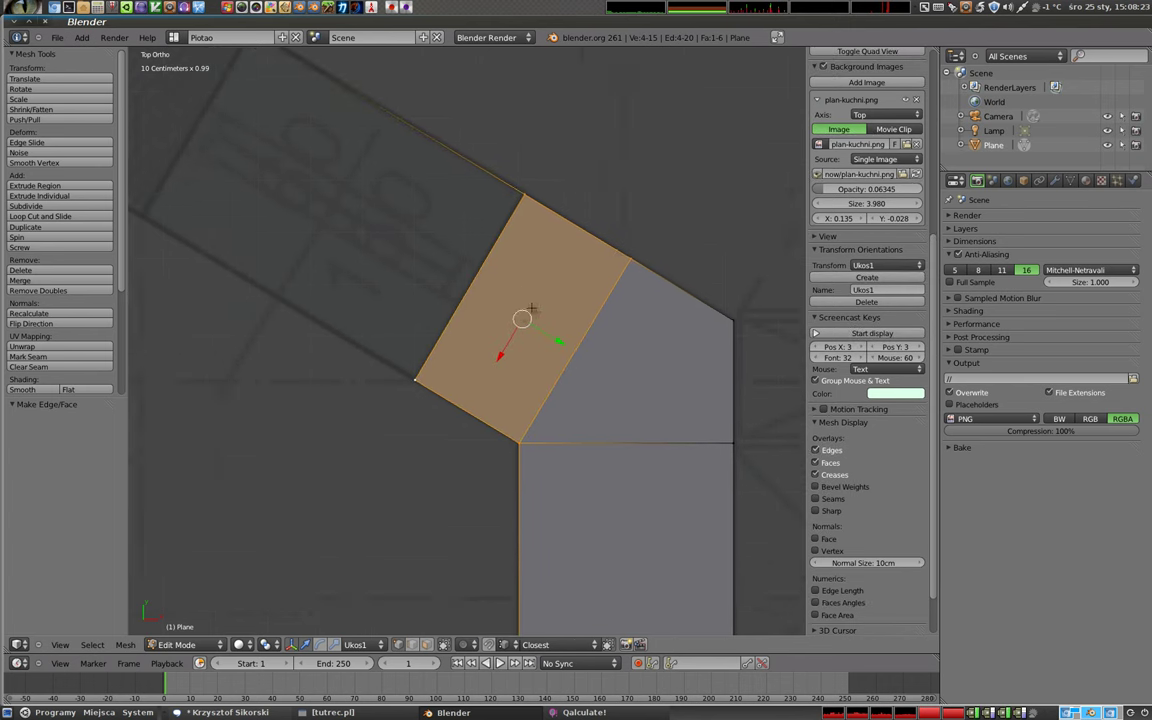
- Deselect the mesh and select the diagonal strip's end edge
middle_click_drag(479, 333, 540, 300, "shift")
scroll(540, 300, "down", 3)
key("a")
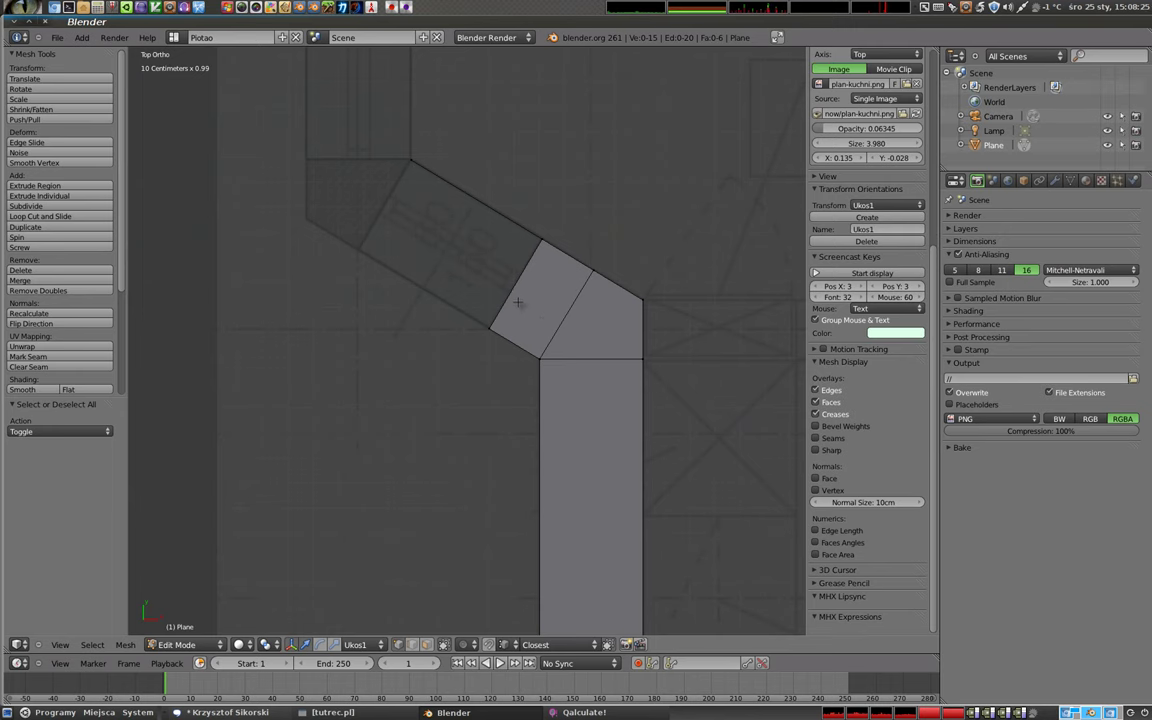
right_click(491, 331)
right_click(541, 243, "shift")
- Extrude the strip's end edge up-left along the diagonal wall into a new section
middle_click_drag(541, 243, 655, 397, "shift")
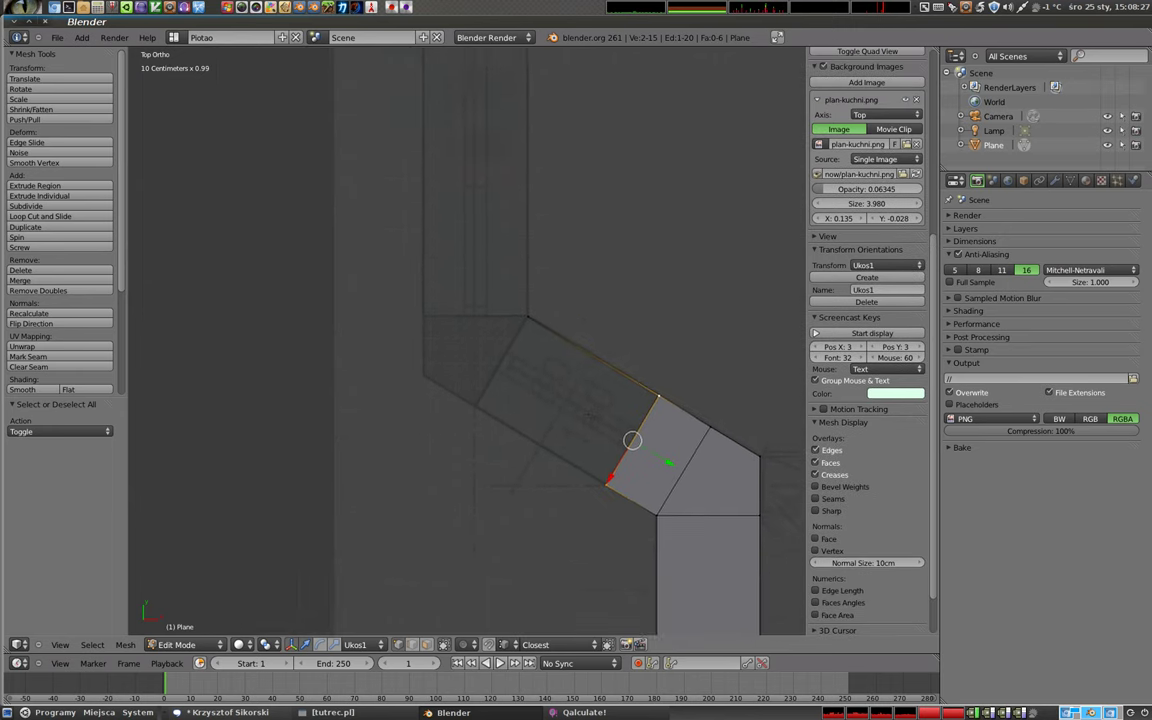
scroll(583, 407, "up", 2)
middle_click_drag(583, 407, 545, 395, "shift")
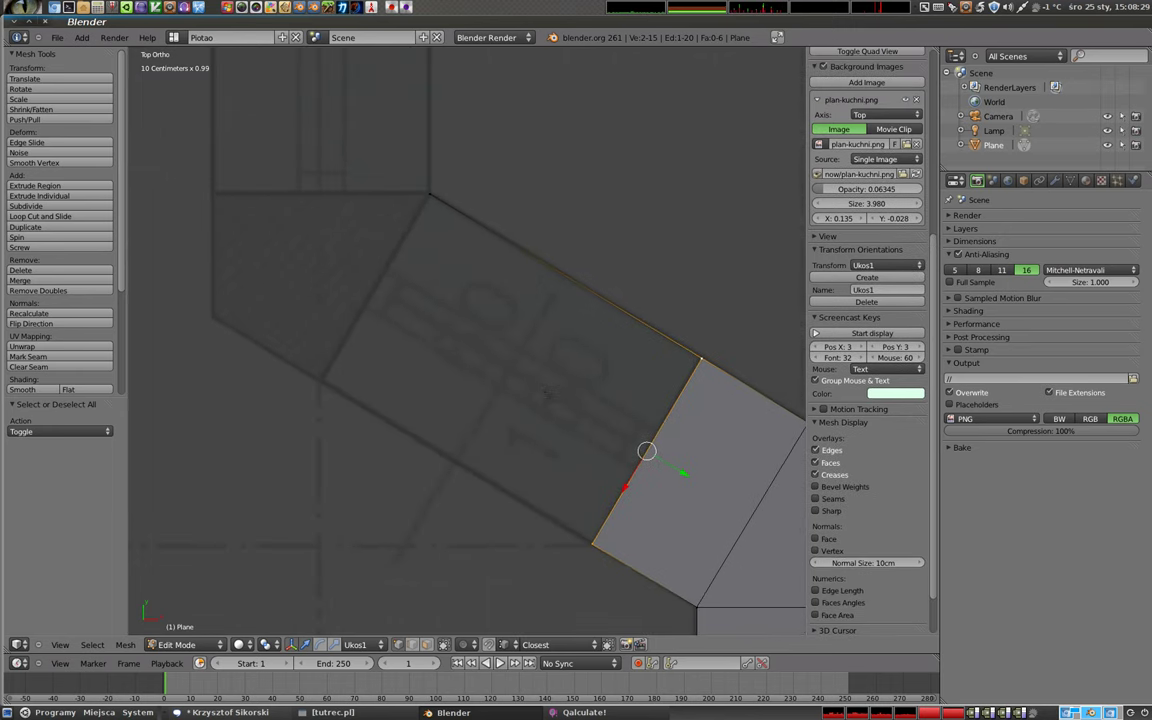
key("e")
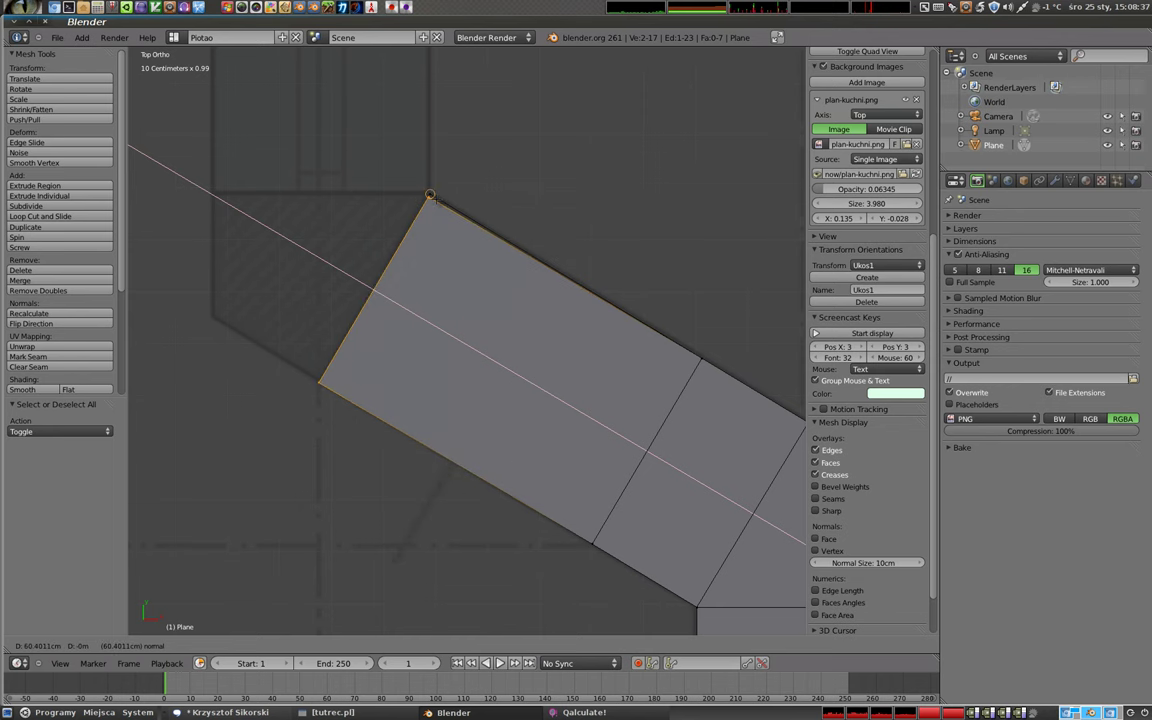
left_click(430, 195)
- Move the new section's top corner vertex onto the plan's wall outline
scroll(425, 215, "up", 4)
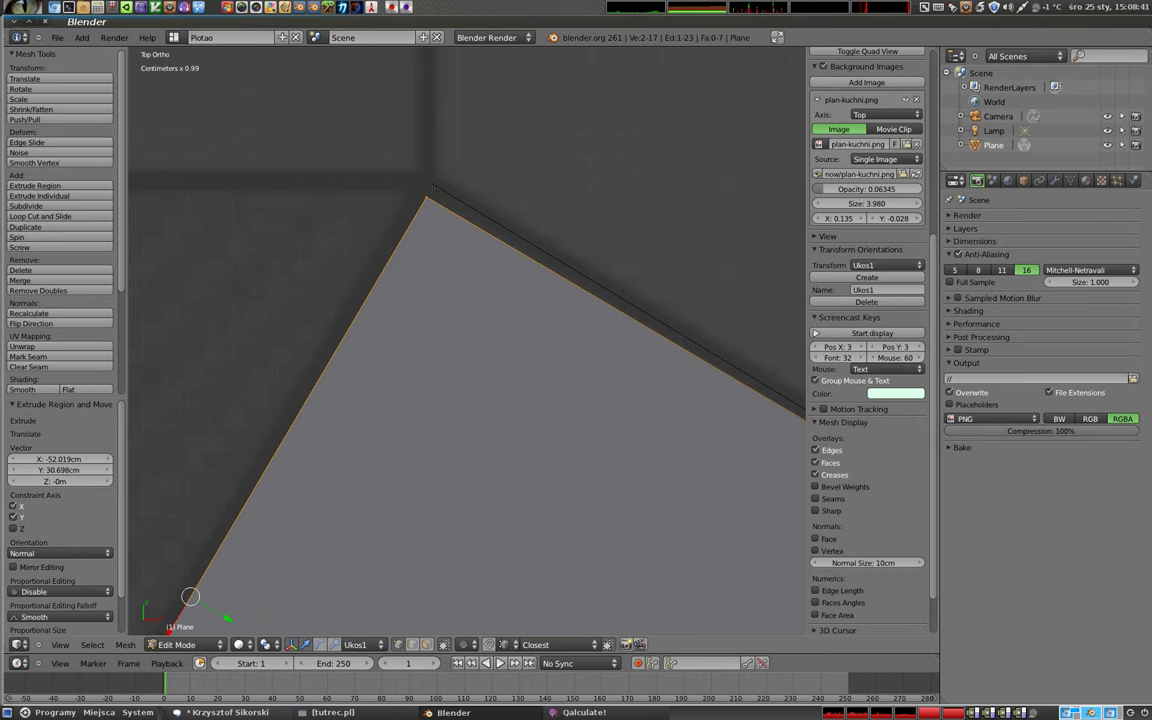
scroll(455, 330, "down", 5)
scroll(480, 380, "down", 3)
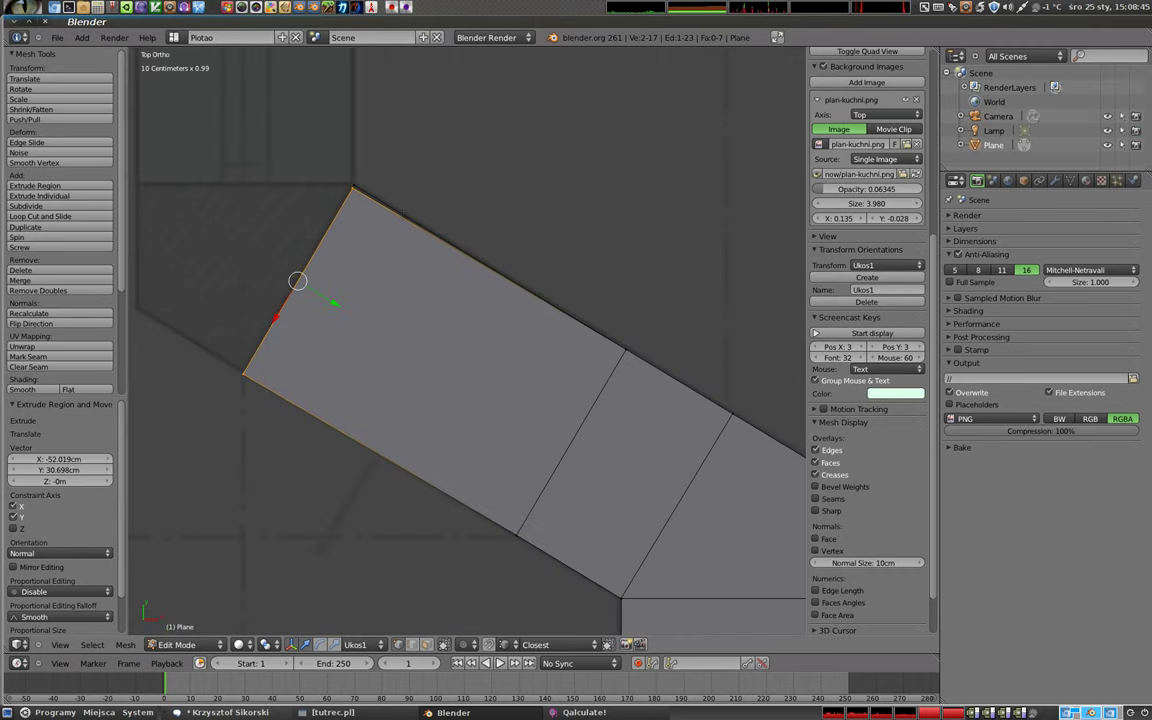
middle_click_drag(318, 190, 390, 292, "shift")
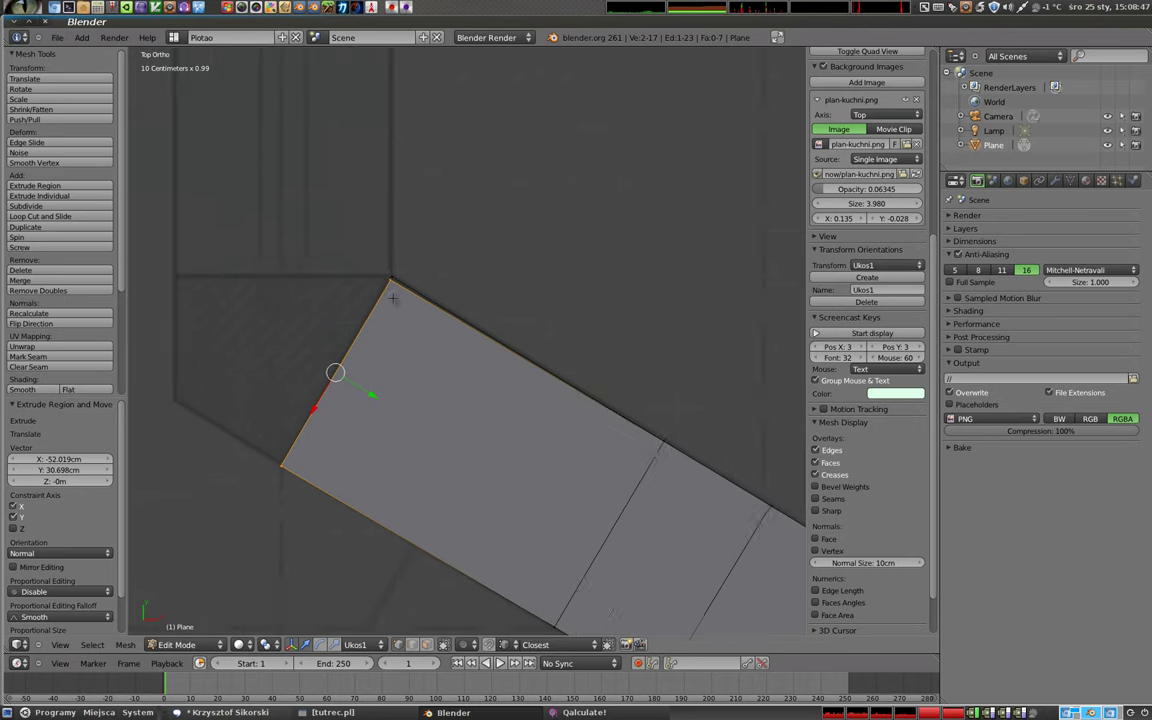
scroll(395, 297, "up", 3)
key("g")
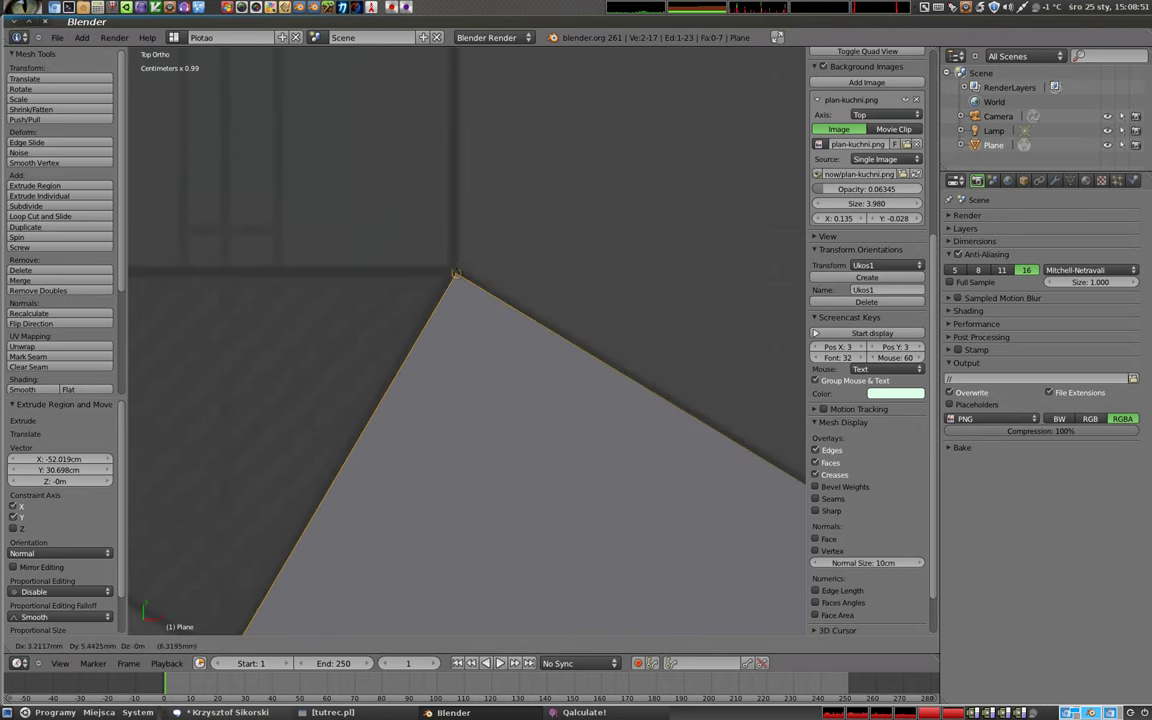
left_click(456, 273)
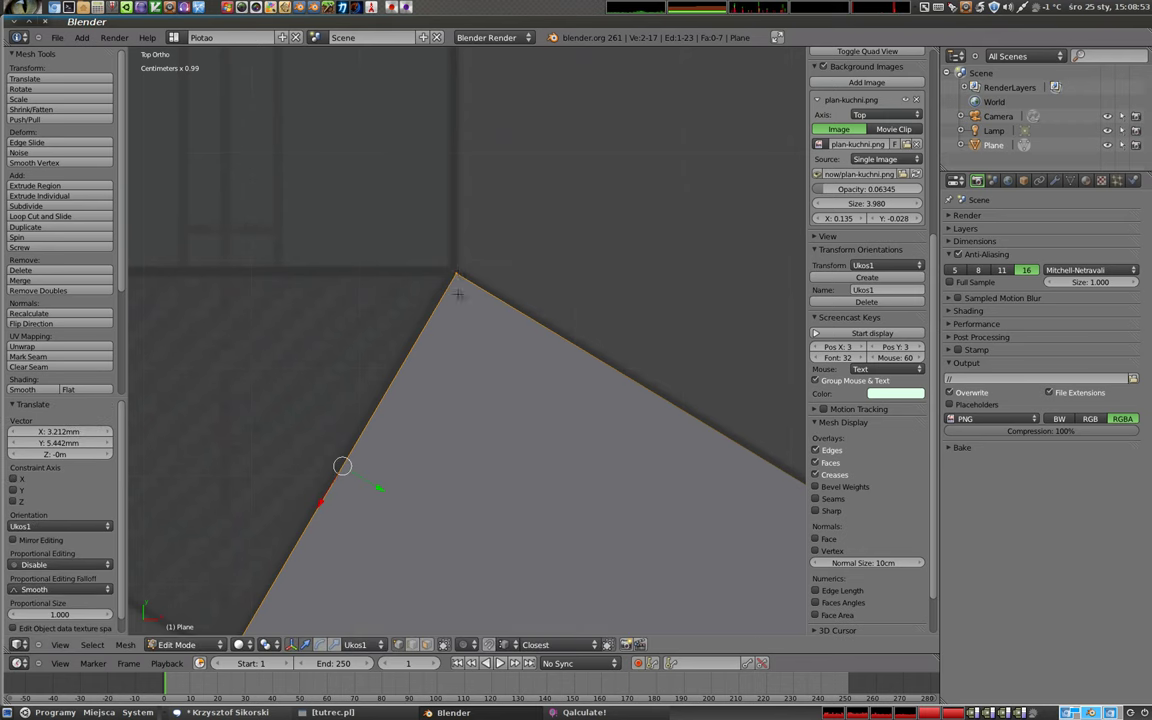
scroll(456, 273, "down", 3)
scroll(458, 273, "down", 1, "shift")
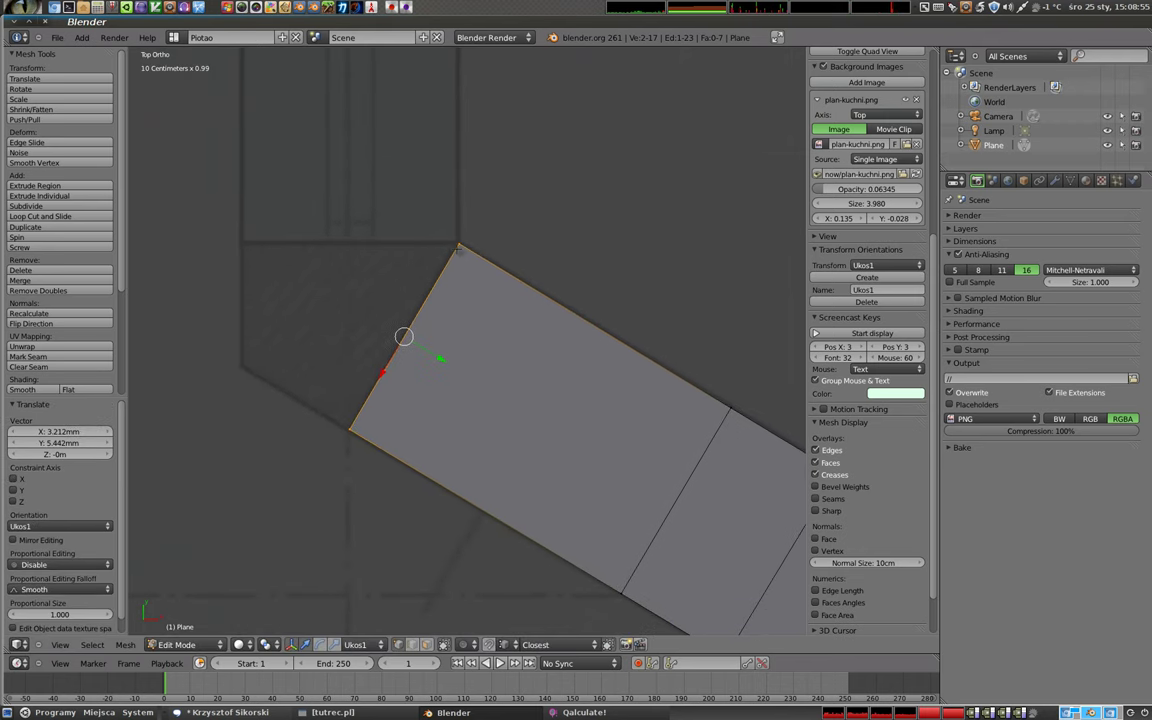
middle_click_drag(578, 463, 463, 352, "shift")
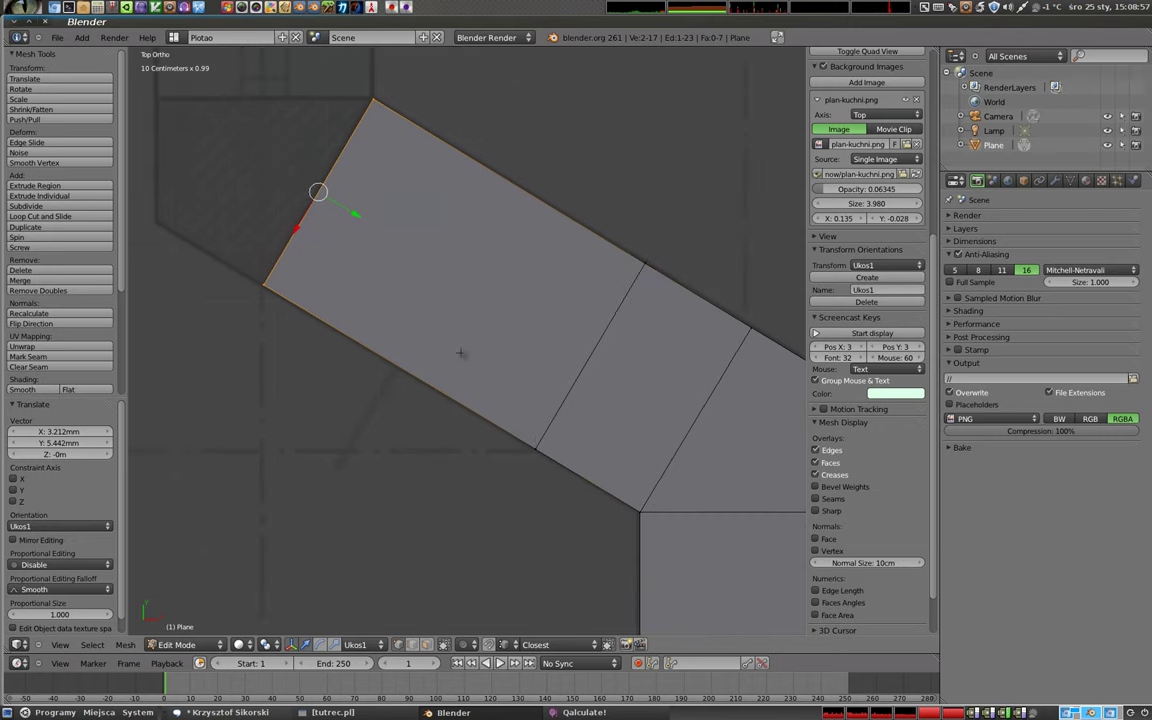
middle_click_drag(340, 211, 463, 371, "shift")
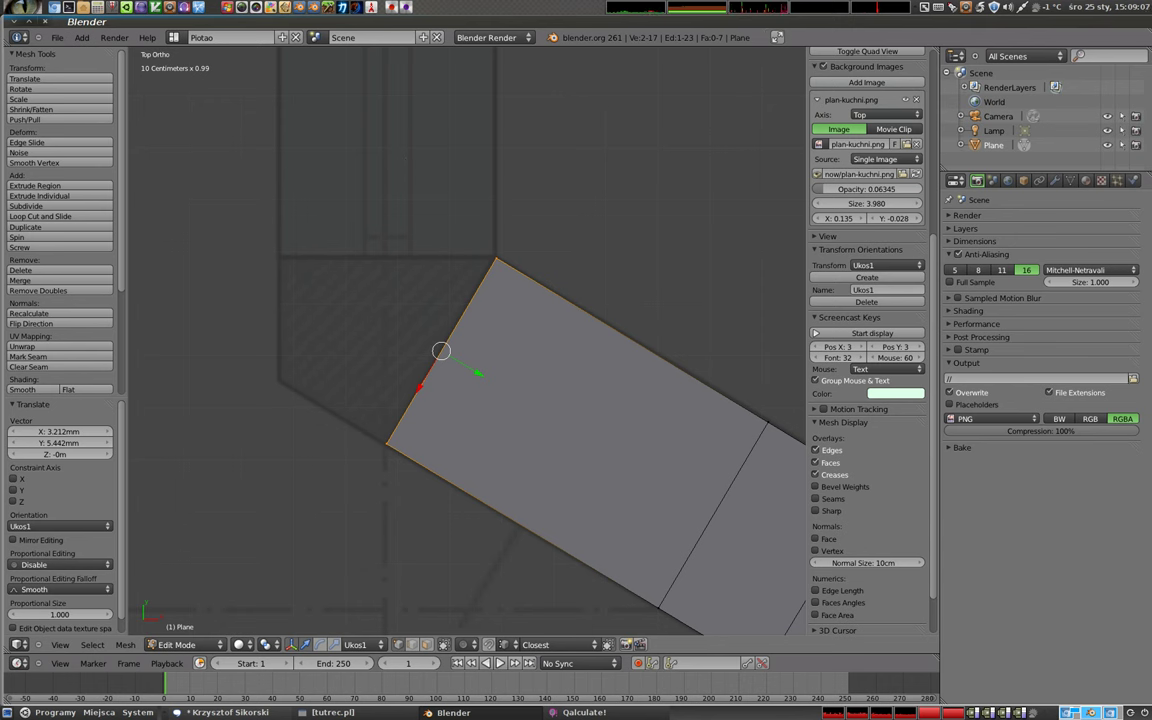
middle_click_drag(451, 279, 403, 304, "shift")
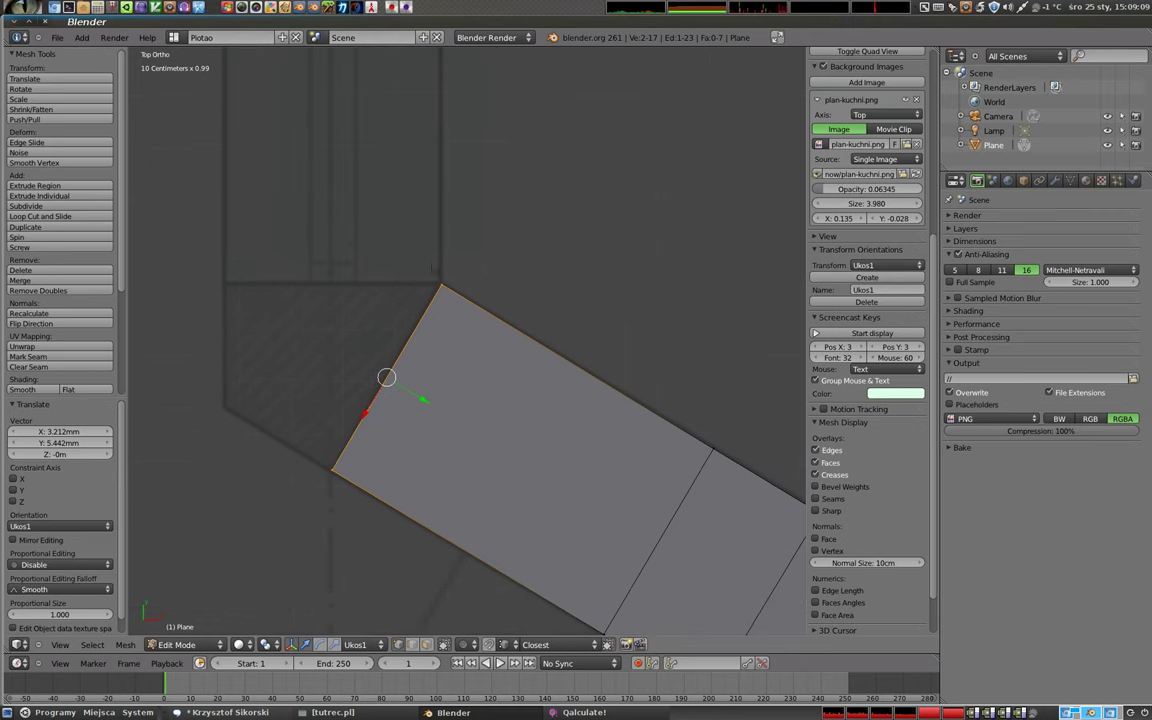
- Select the whole L-shaped mesh and run Remove Doubles to merge the duplicate bend vertex
key("a")
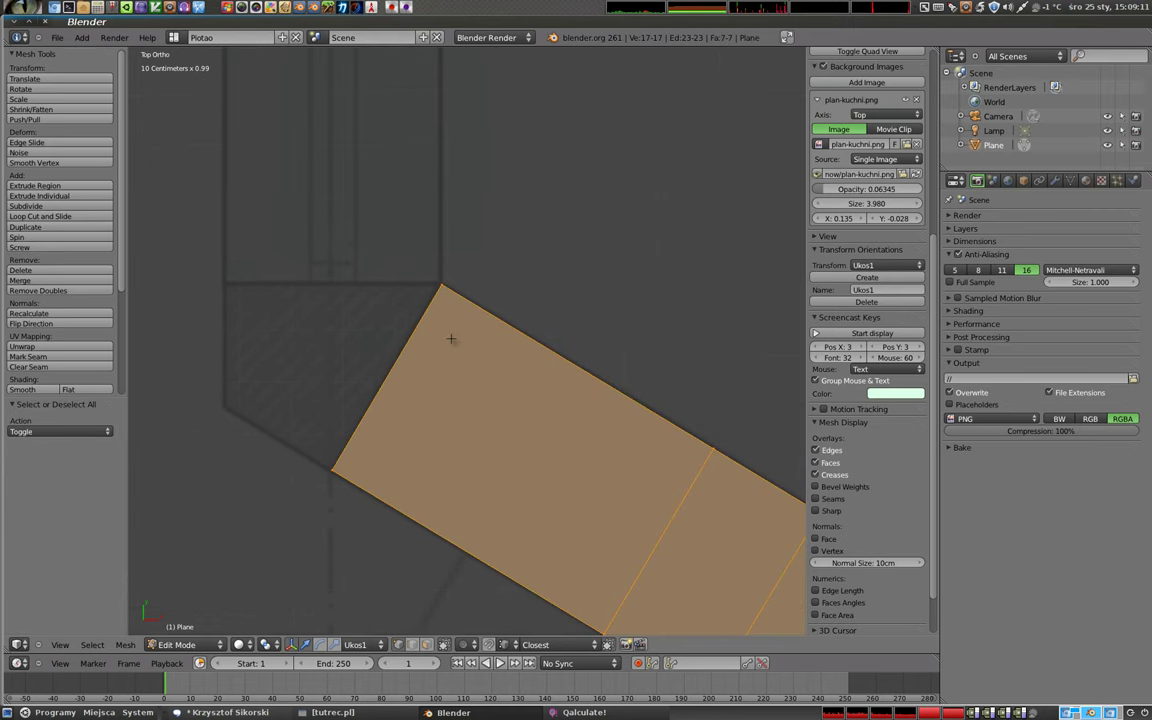
scroll(483, 397, "down", 5)
scroll(485, 398, "down", 3)
scroll(485, 398, "down", 3)
mouse_move(459, 222)
middle_mouse_down("shift")
mouse_move(369, 255)
mouse_move(458, 357)
middle_mouse_up("shift")
scroll(458, 357, "up", 8)
middle_click_drag(214, 139, 444, 274, "shift")
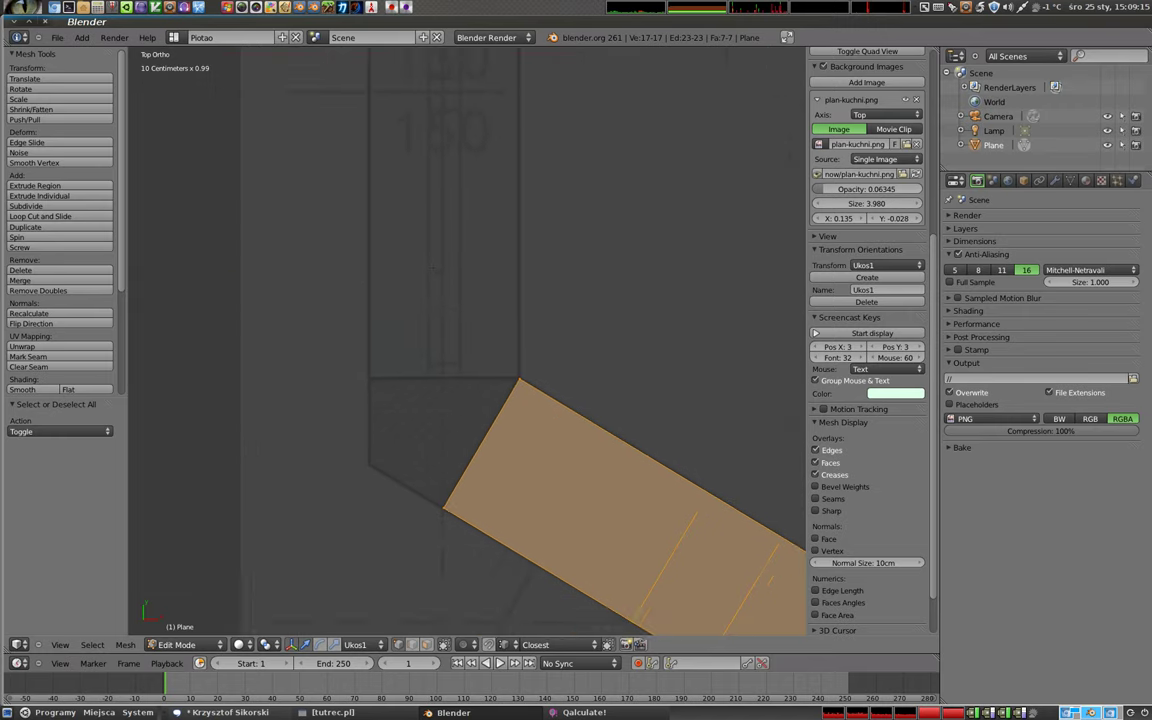
key("w")
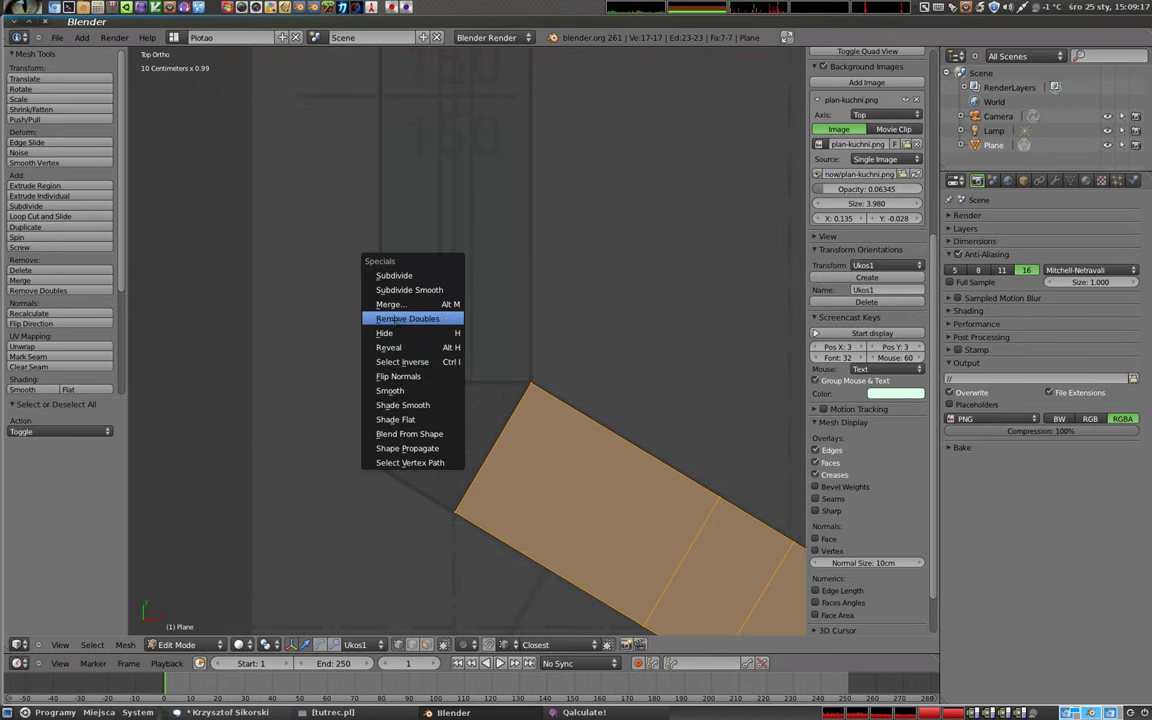
left_click(447, 318)
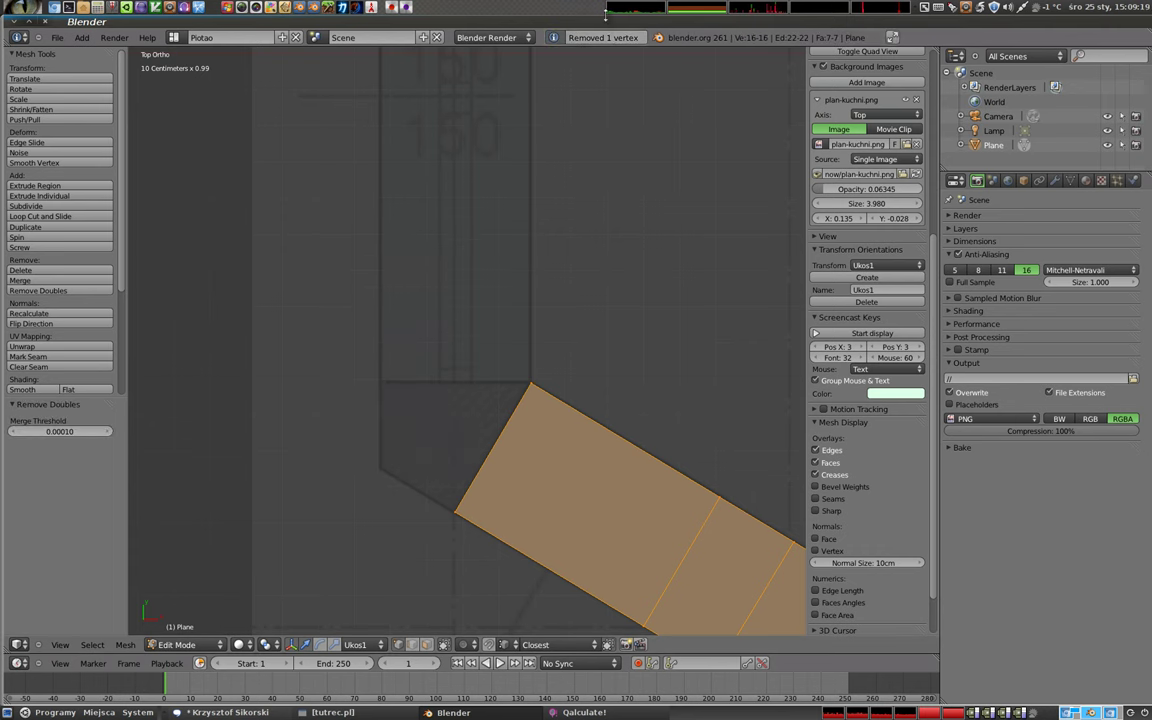
- Bring a new bend vertex along the diagonal wall's Ukos1 Y axis onto the wall line
right_click(531, 383)
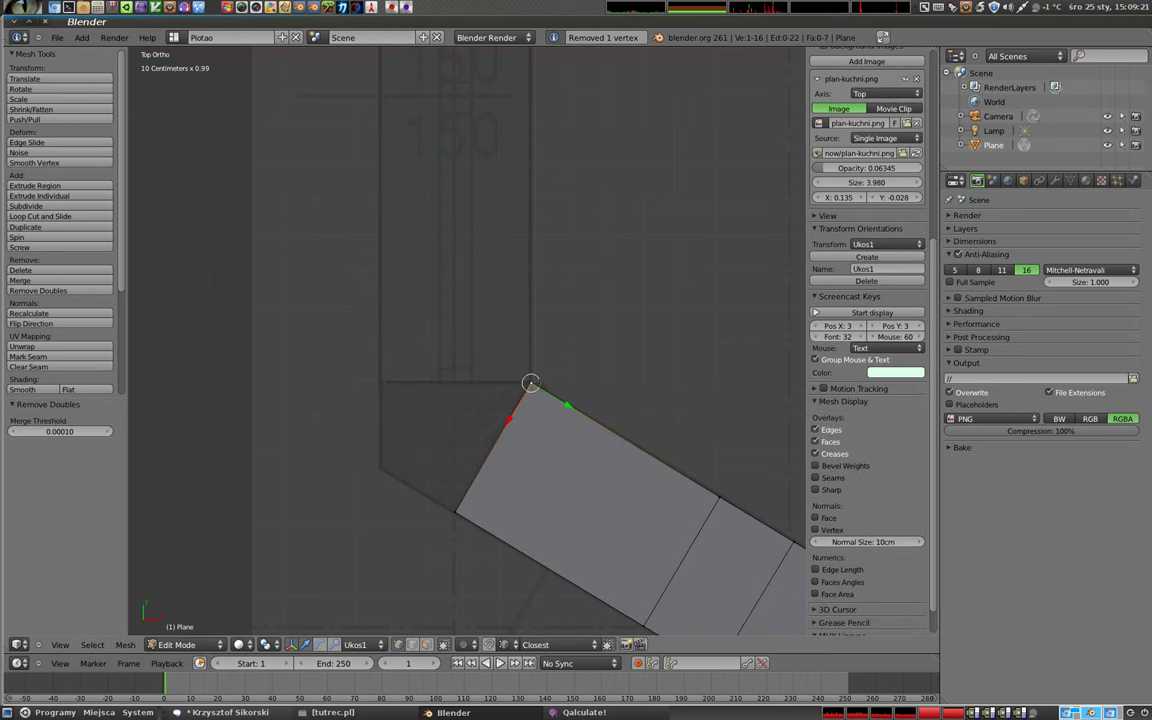
mouse_move(470, 440)
middle_mouse_down("shift")
mouse_move(453, 381)
mouse_move(510, 433)
middle_mouse_up("shift")
right_click(446, 366)
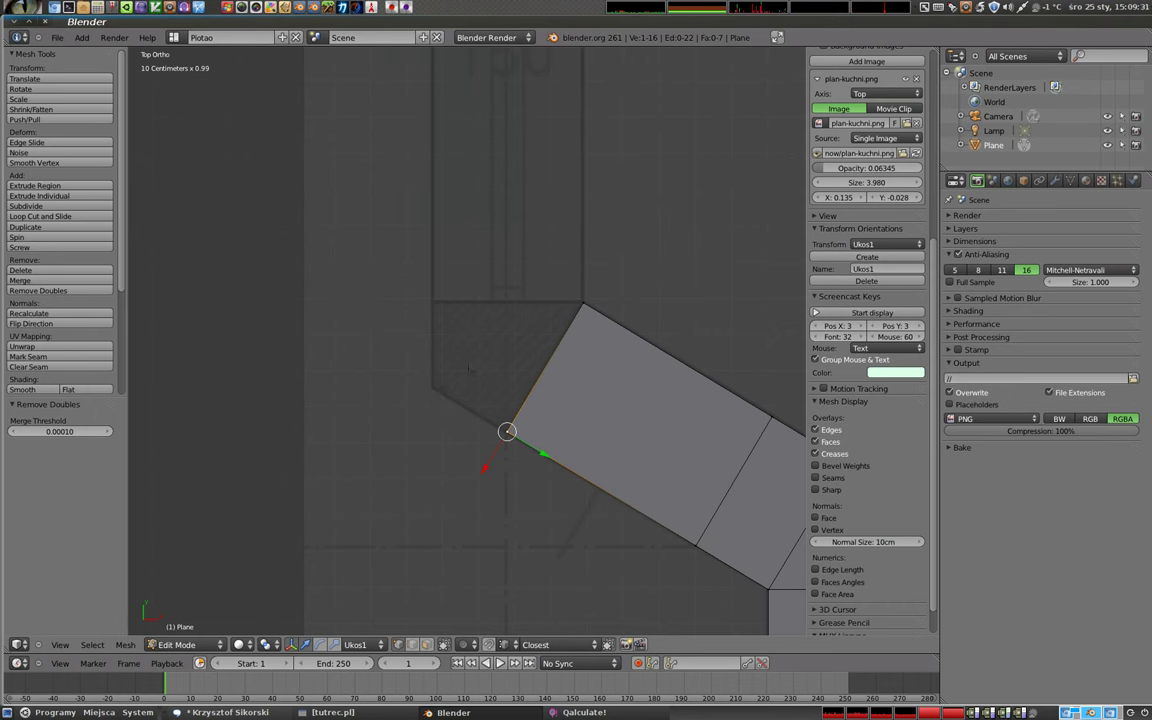
key("g")
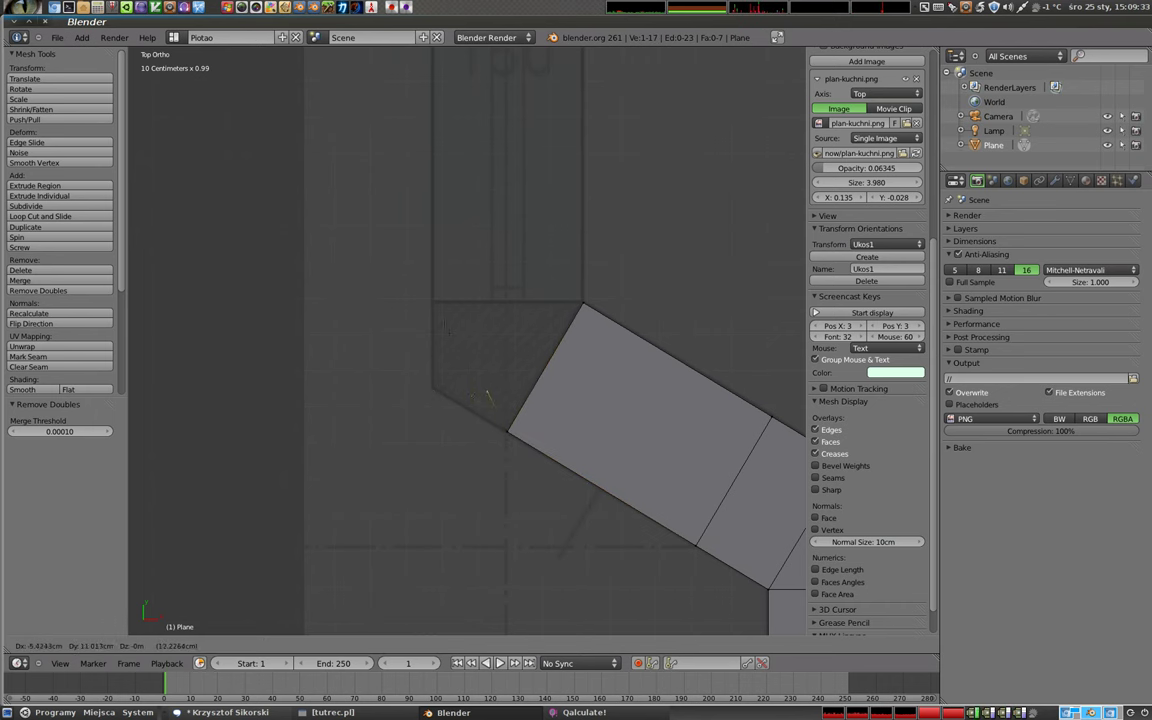
key("y")
key("y")
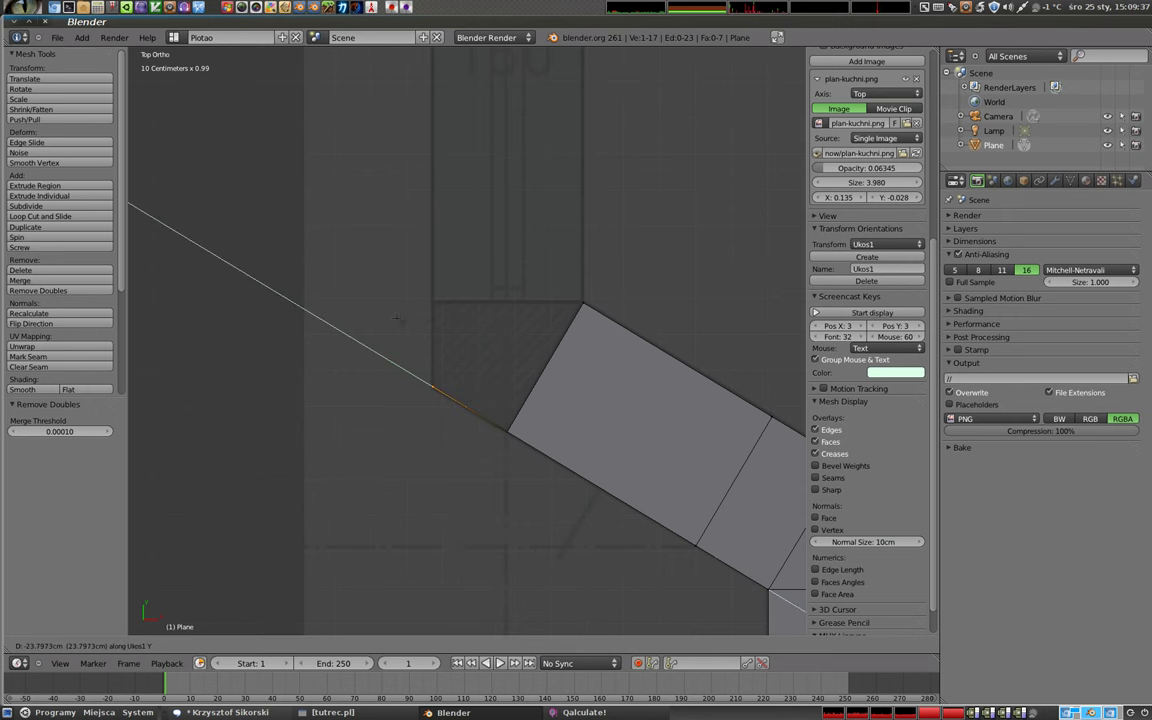
left_click(397, 318)
- Switch transform orientation to Global and extrude a vertex straight up along Y to the outer corner
scroll(461, 387, "up", 3)
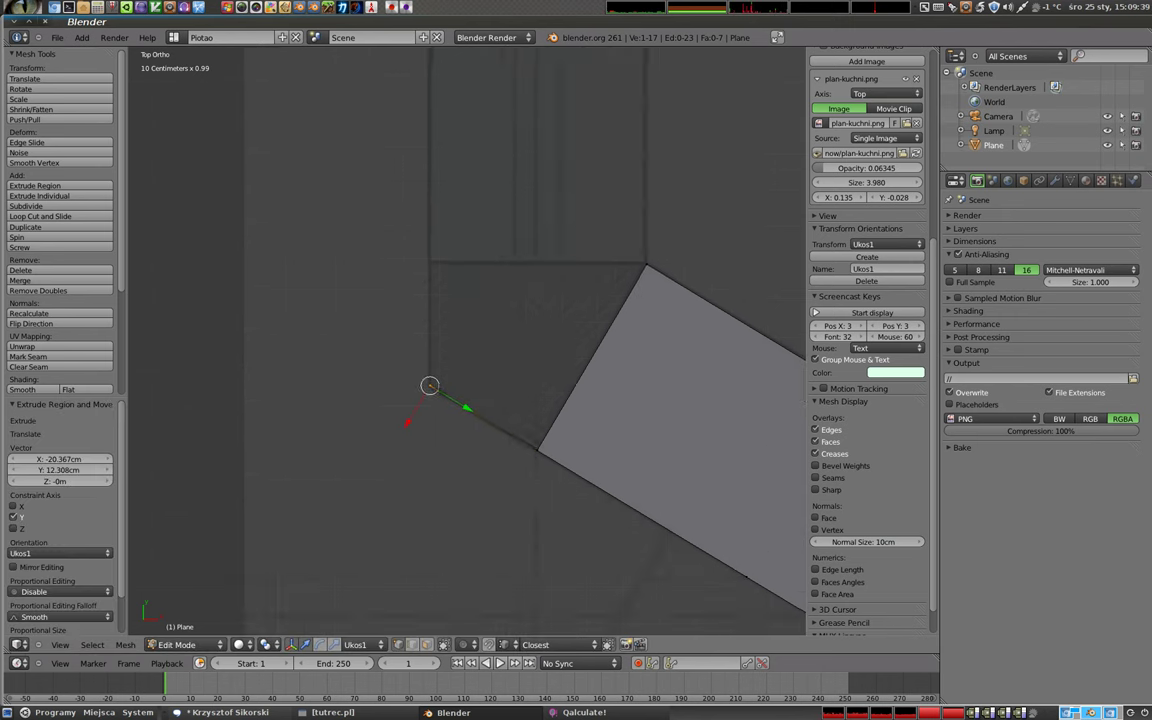
middle_click_drag(527, 339, 427, 361, "shift")
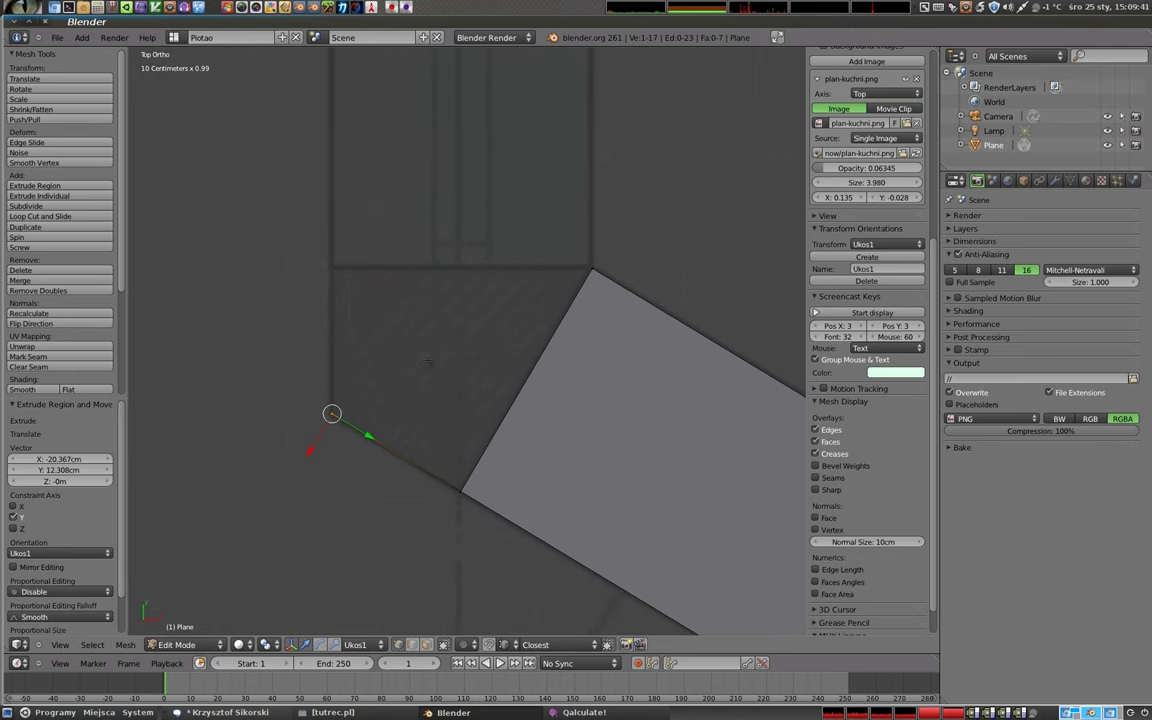
left_click(357, 644)
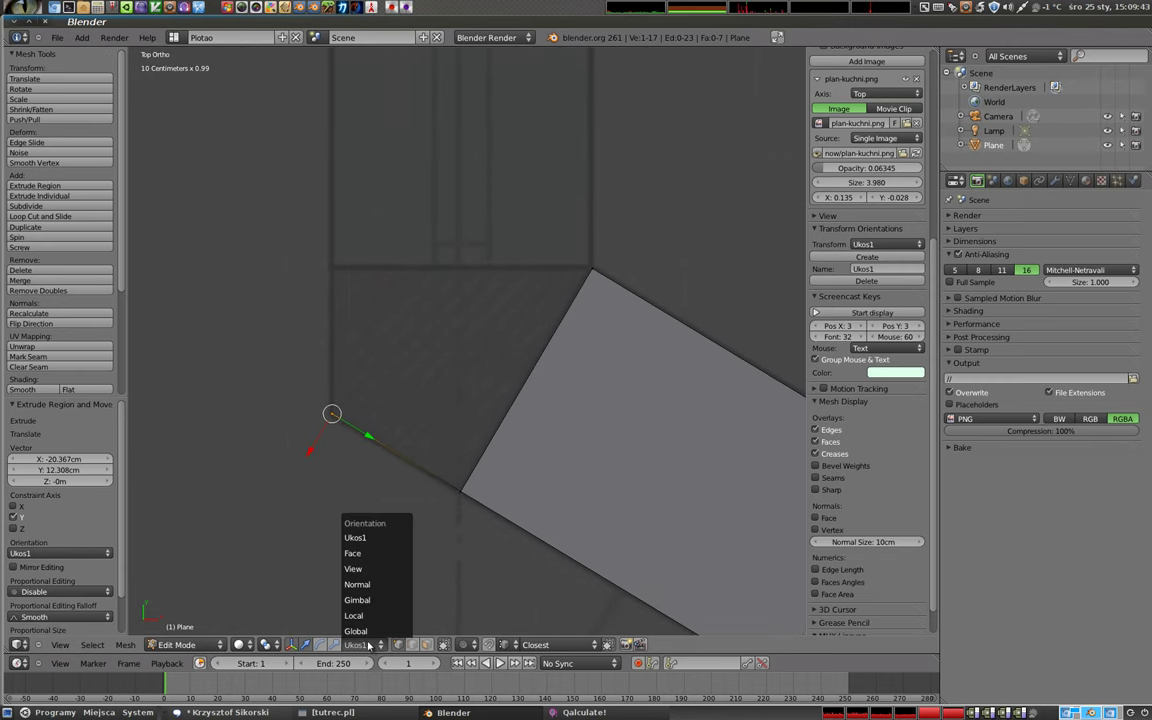
left_click(335, 582)
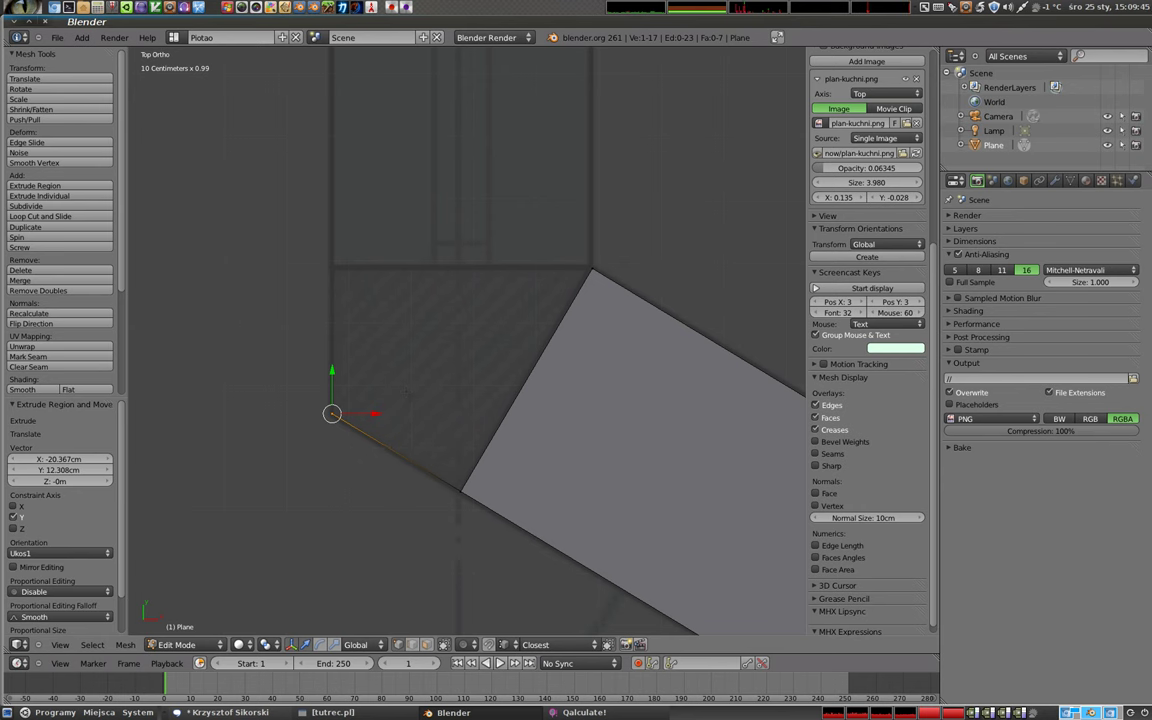
key("e")
key("y")
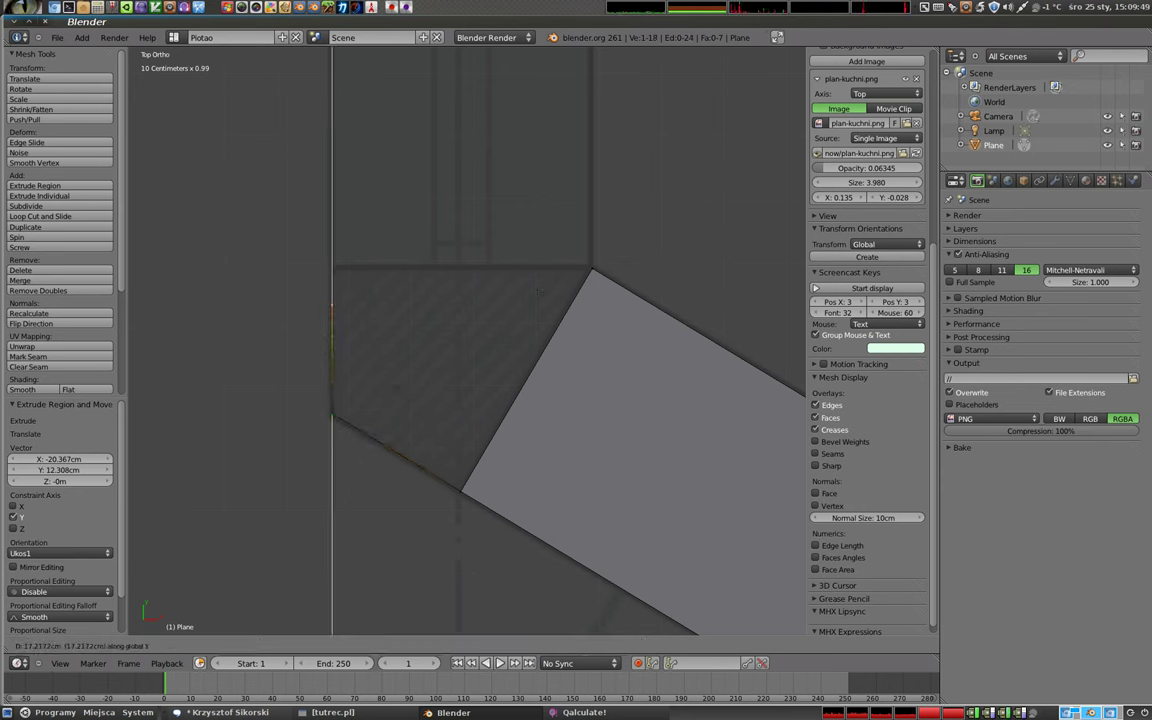
left_click(332, 268)
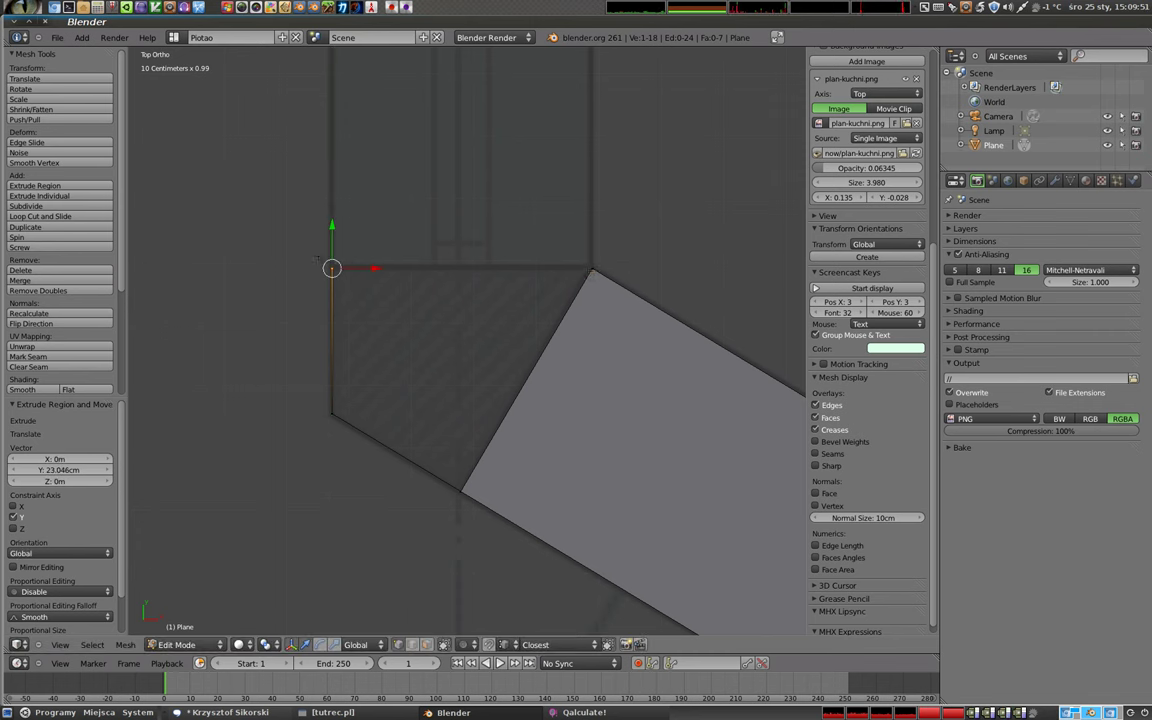
- Fill the corner gap beside the diagonal wall with a face from four corner vertices
right_click(592, 268, "shift")
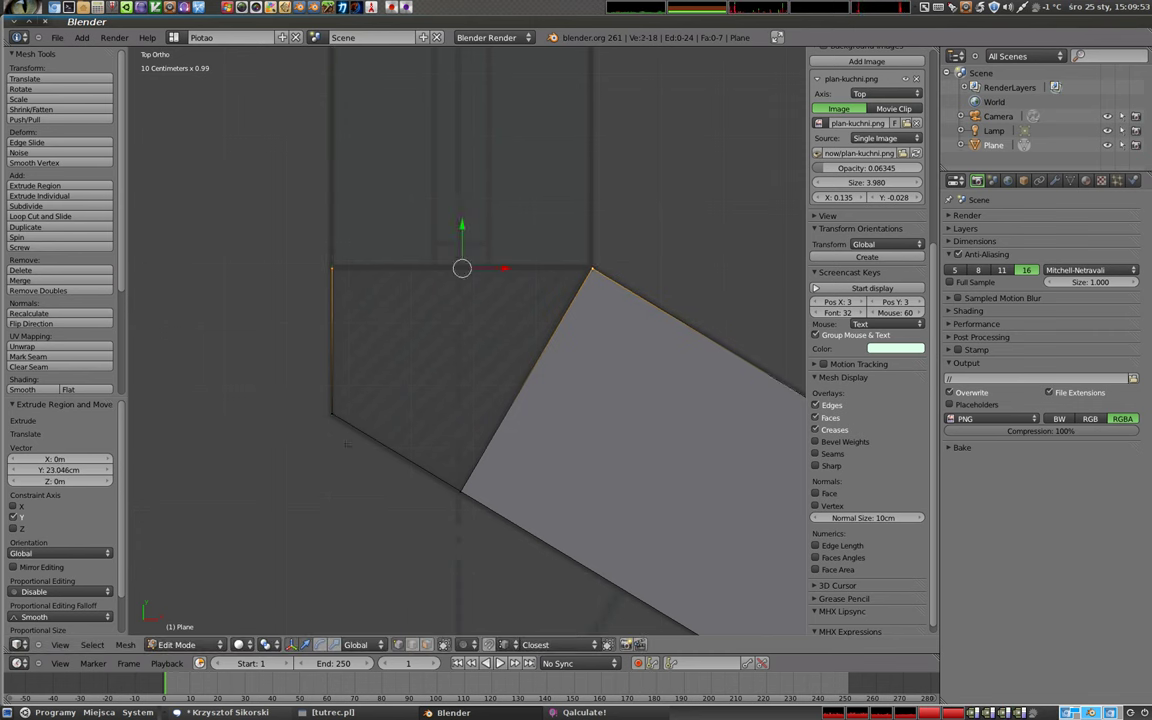
right_click(334, 414, "shift")
right_click(446, 500, "shift")
key("f")
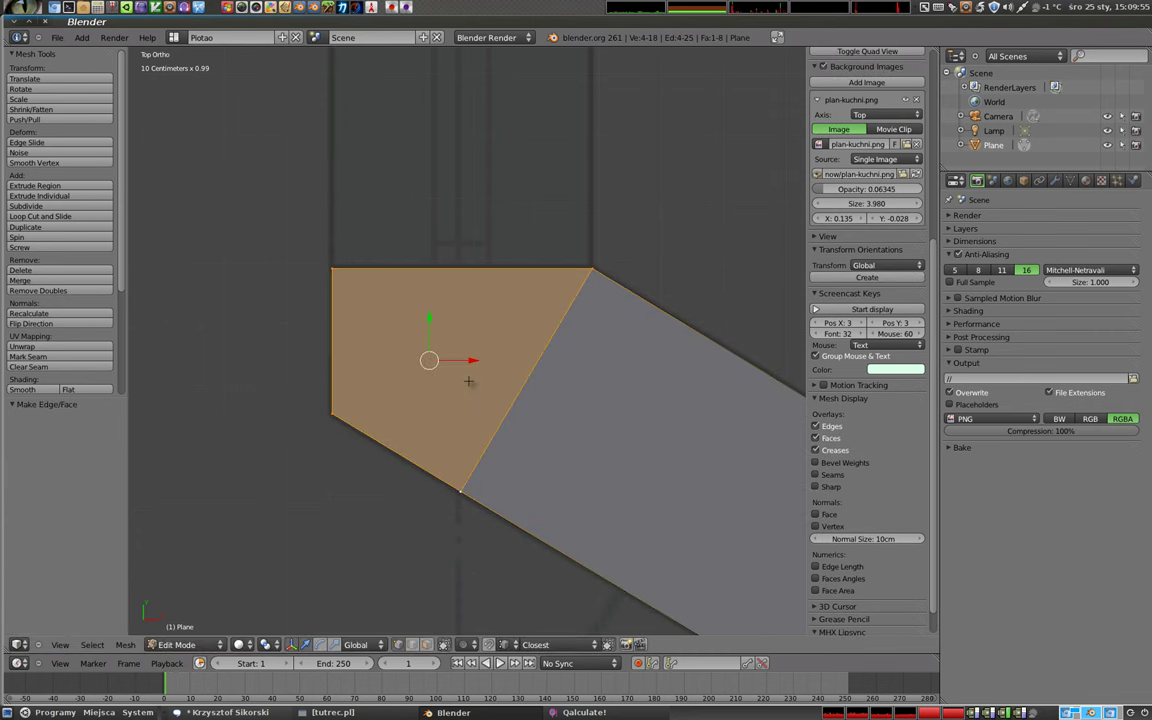
scroll(478, 302, "down", 5)
middle_click_drag(478, 302, 480, 400, "shift")
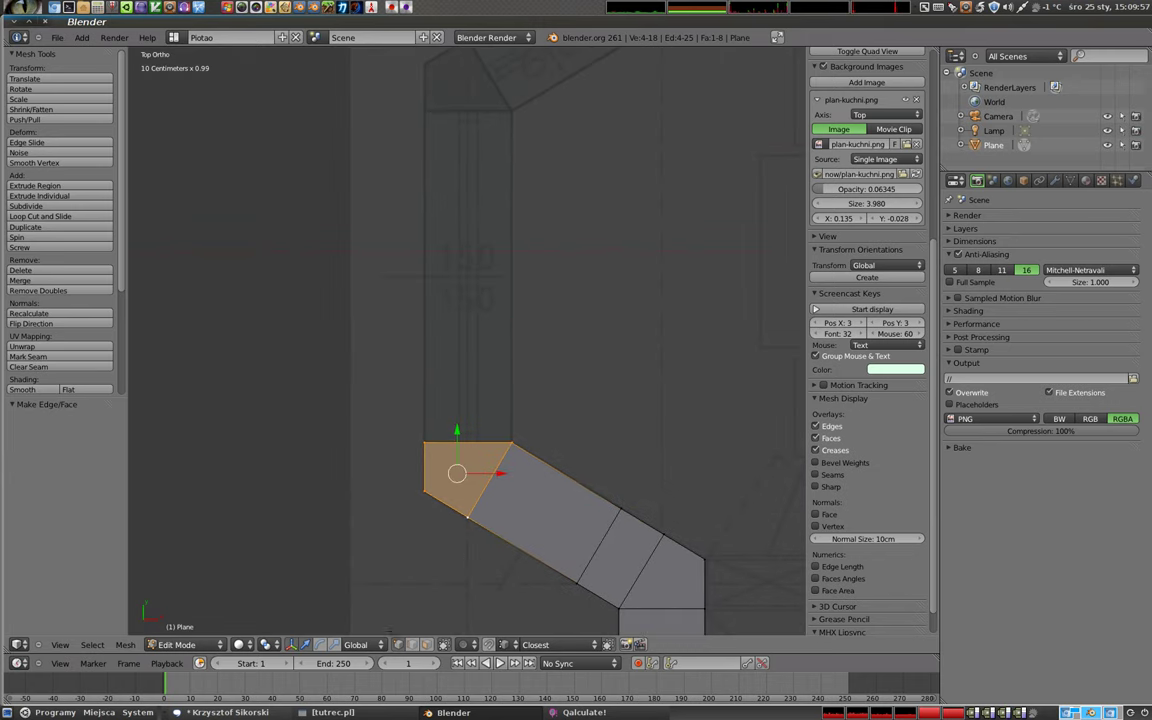
- Extrude the corner face's top edge straight up to the plan's next bend
right_click(425, 442)
right_click(509, 444, "shift")
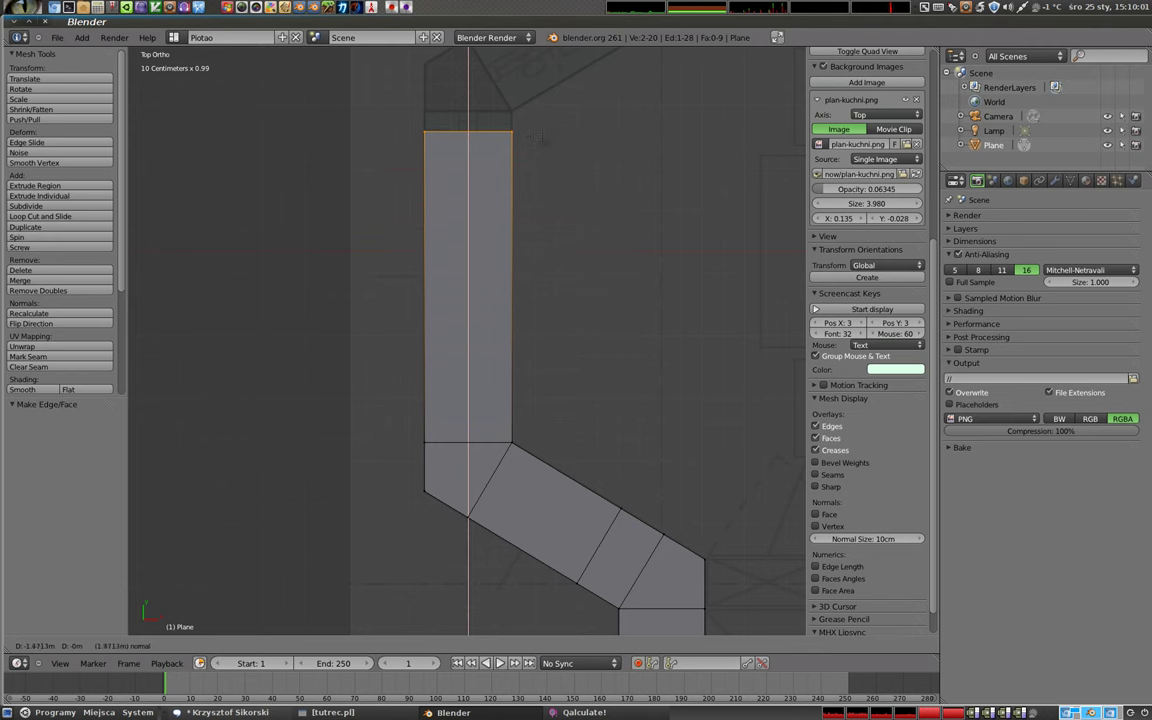
left_click(536, 127)
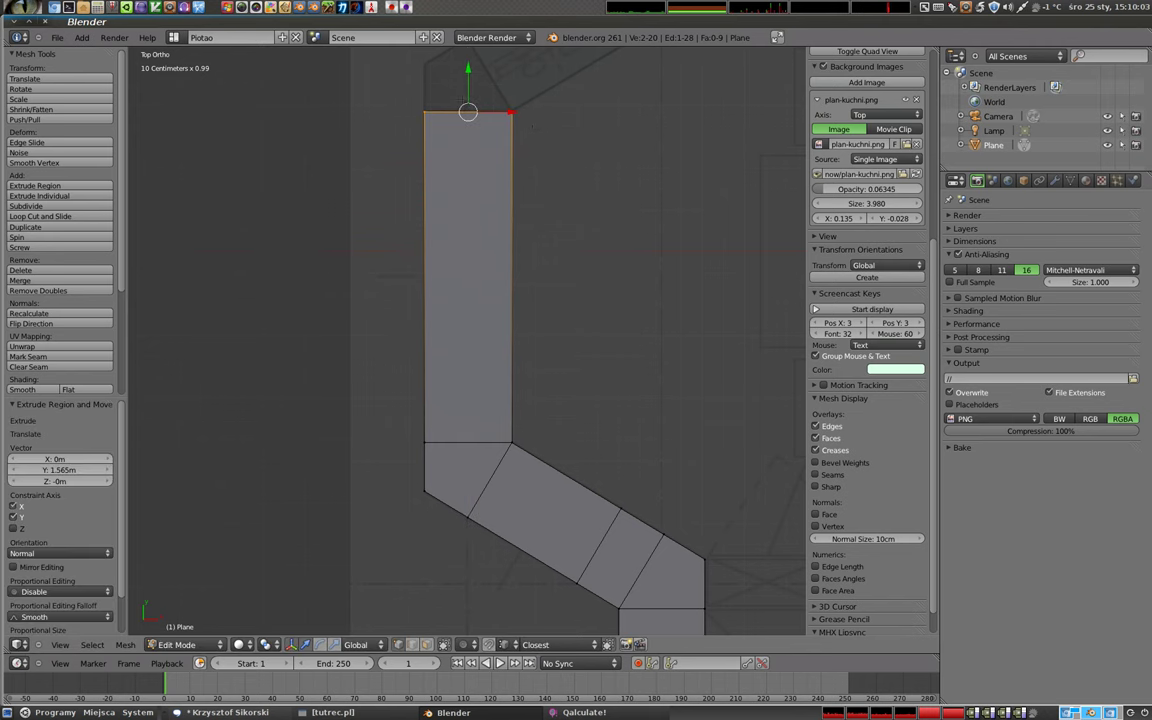
middle_click_drag(536, 127, 536, 377, "shift")
scroll(468, 340, "up", 4)
middle_click_drag(468, 340, 376, 462, "shift")
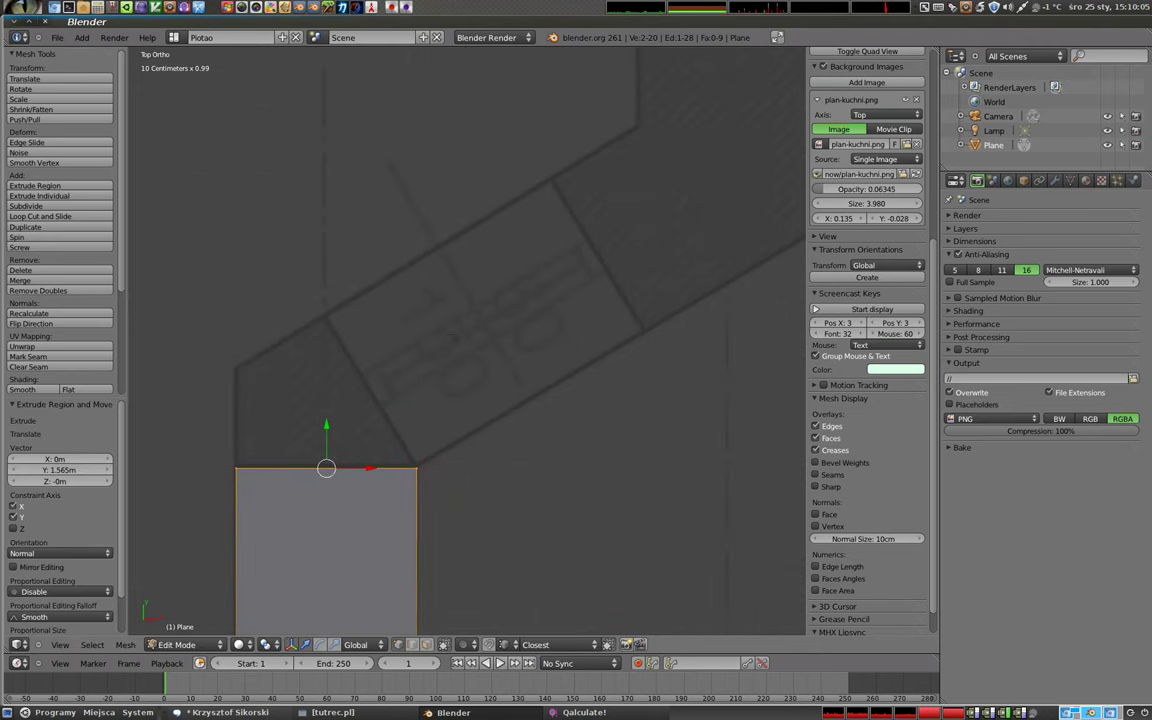
scroll(466, 340, "down", 4)
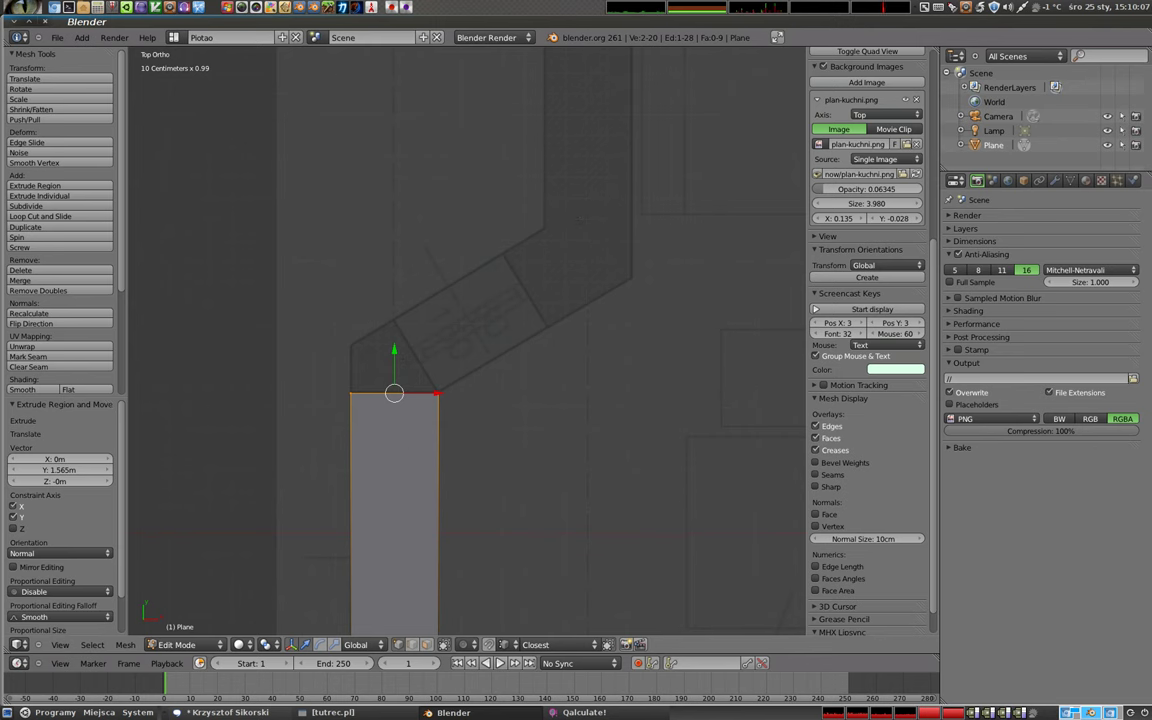
scroll(380, 405, "up", 6)
middle_click_drag(380, 405, 479, 443, "shift")
scroll(479, 443, "up", 1)
- In wireframe view, adjust the wall's top edge height along Y
key("z")
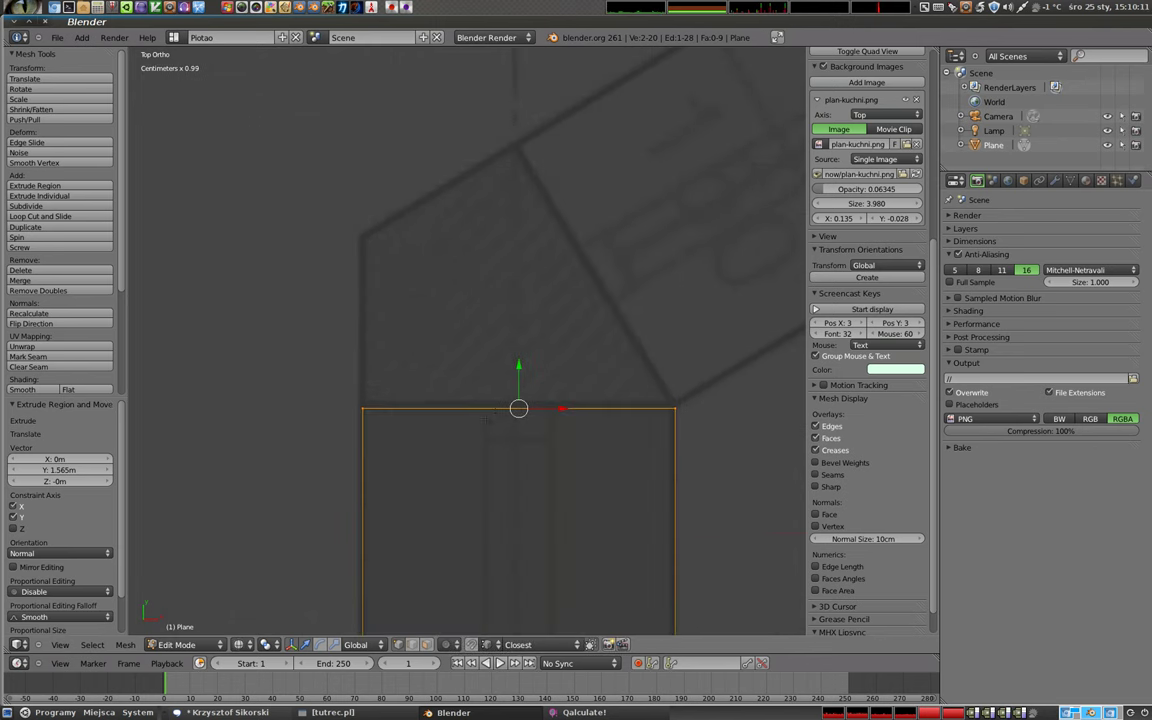
right_click(673, 410)
key("g")
key("y")
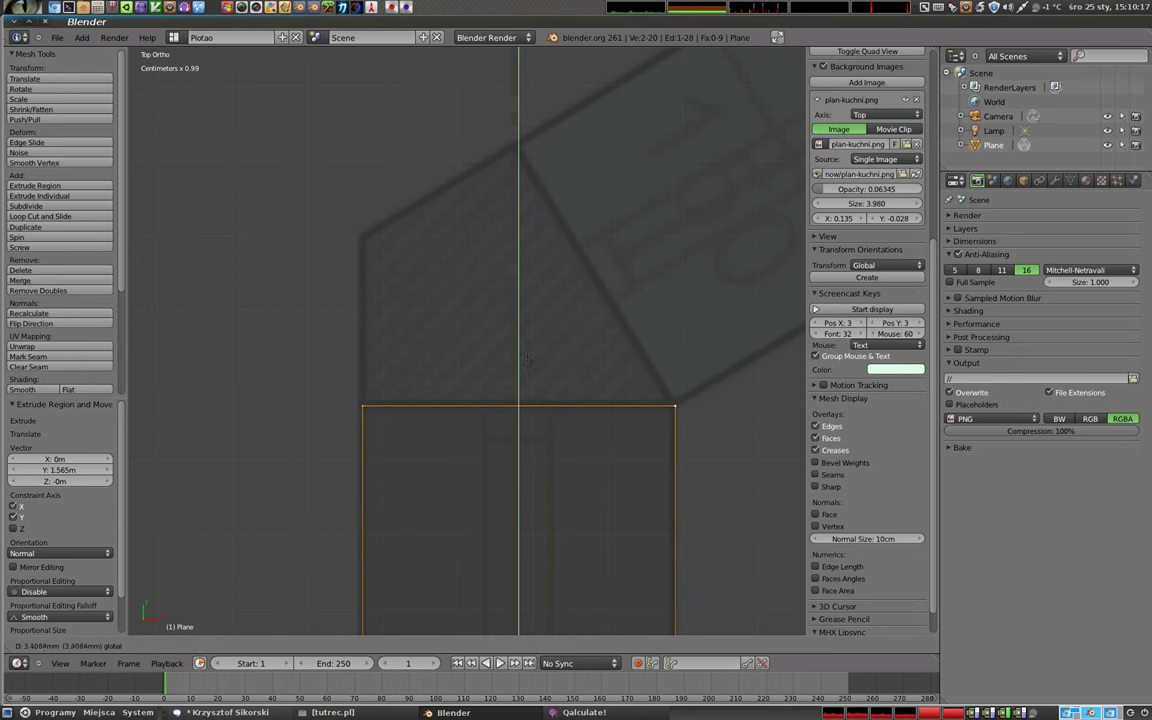
key("Return")
- Extrude the top edge into a new face and move one corner to the bend point
key("e")
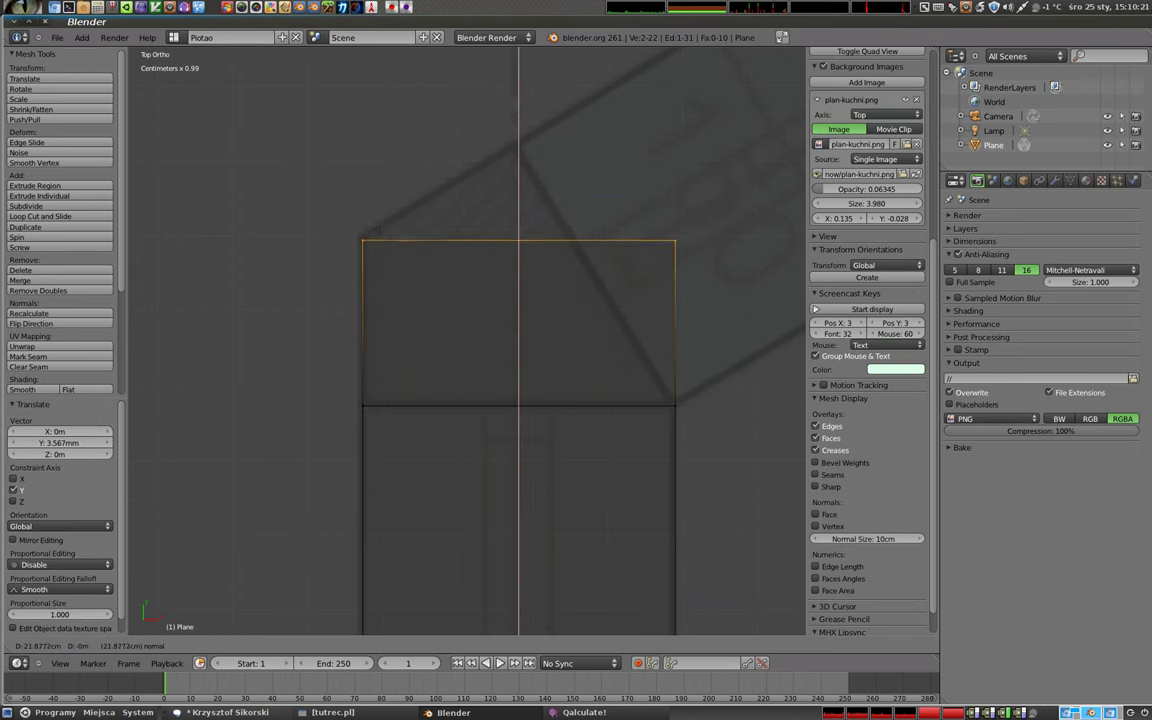
left_click(380, 228)
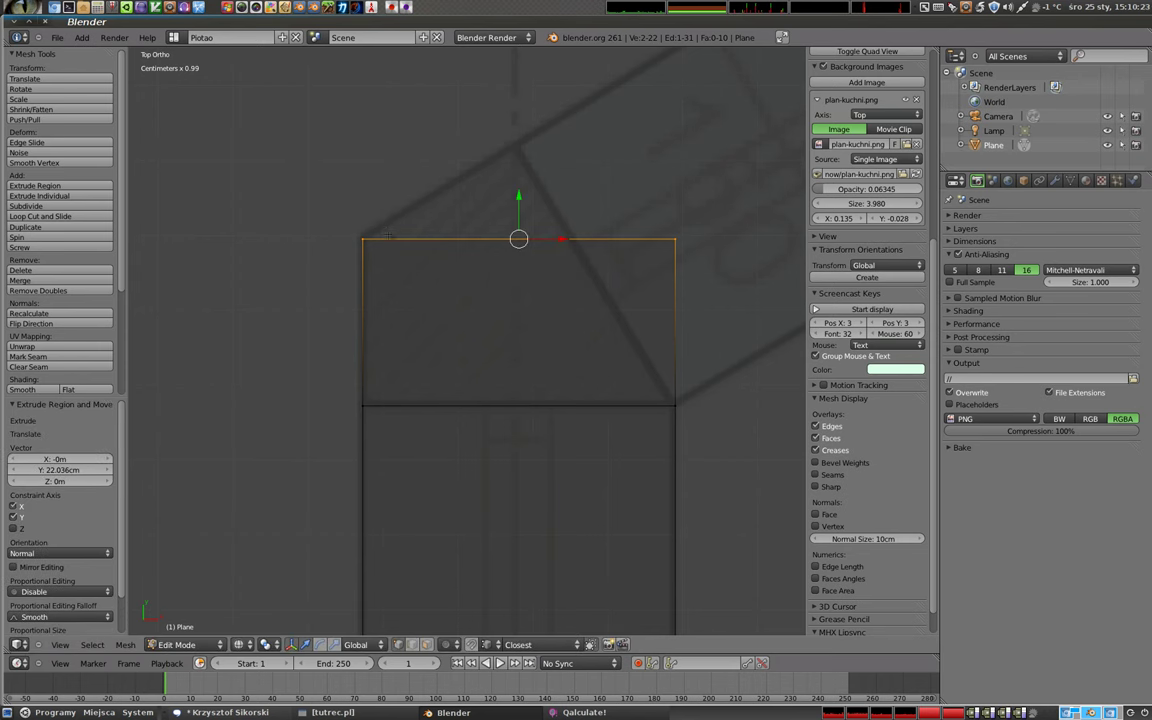
right_click(675, 239)
key("g")
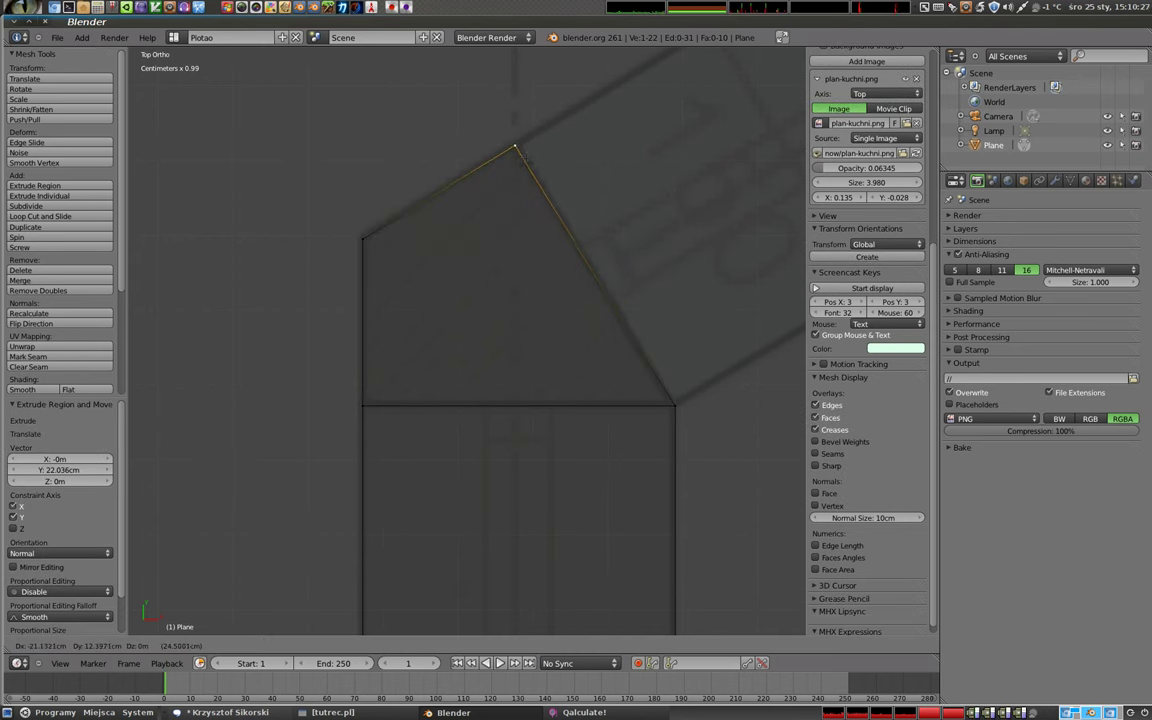
left_click(514, 148)
scroll(514, 148, "down", 4)
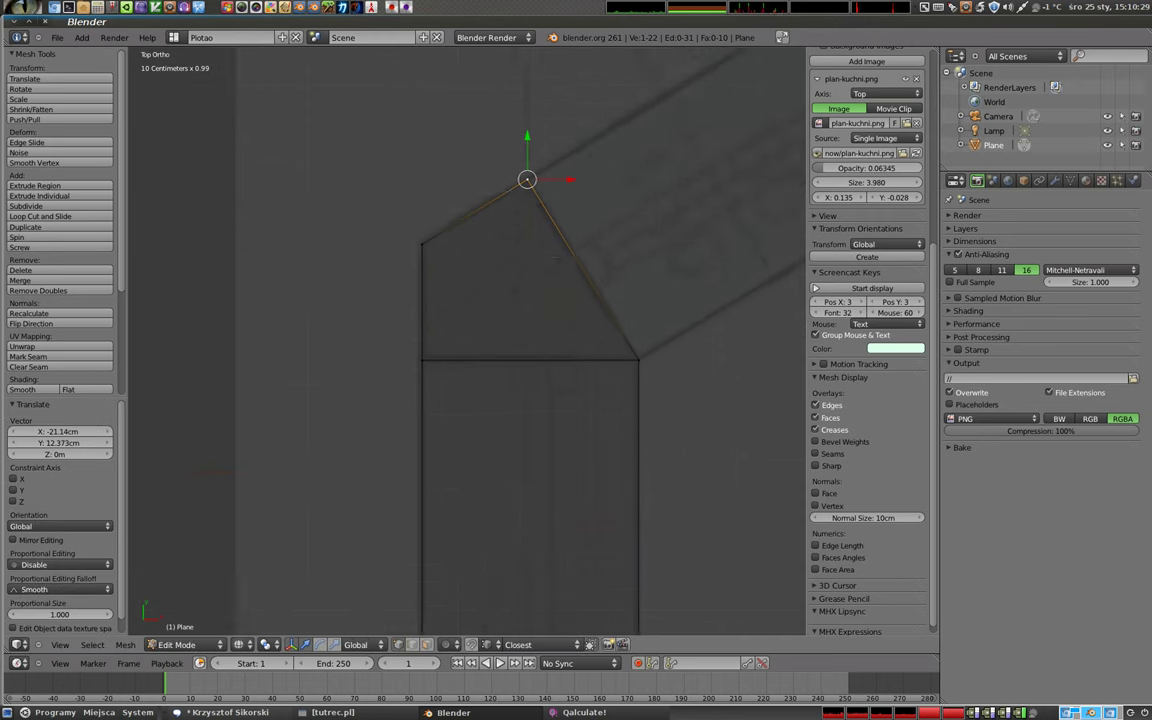
scroll(510, 158, "down", 2)
scroll(508, 164, "down", 1)
scroll(506, 168, "down", 1)
scroll(506, 168, "down", 1)
scroll(500, 180, "down", 1)
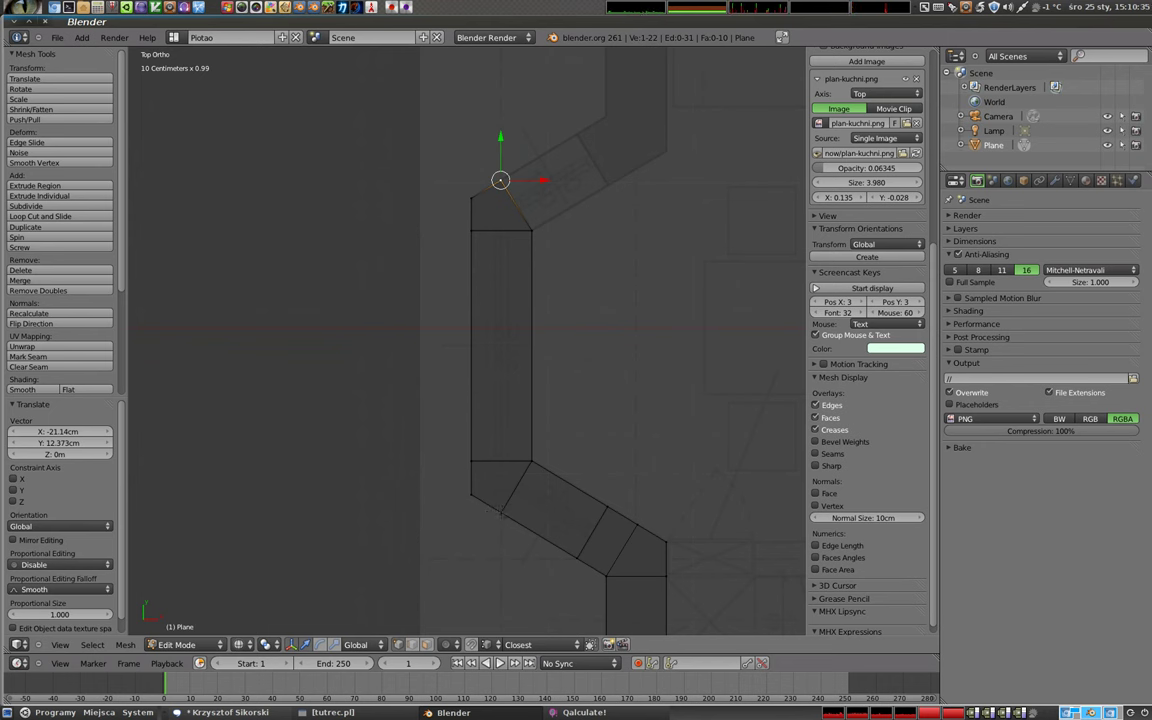
- Drop the top vertex onto the diagonal wall line, then shift it left along X
key("g")
left_click(679, 260)
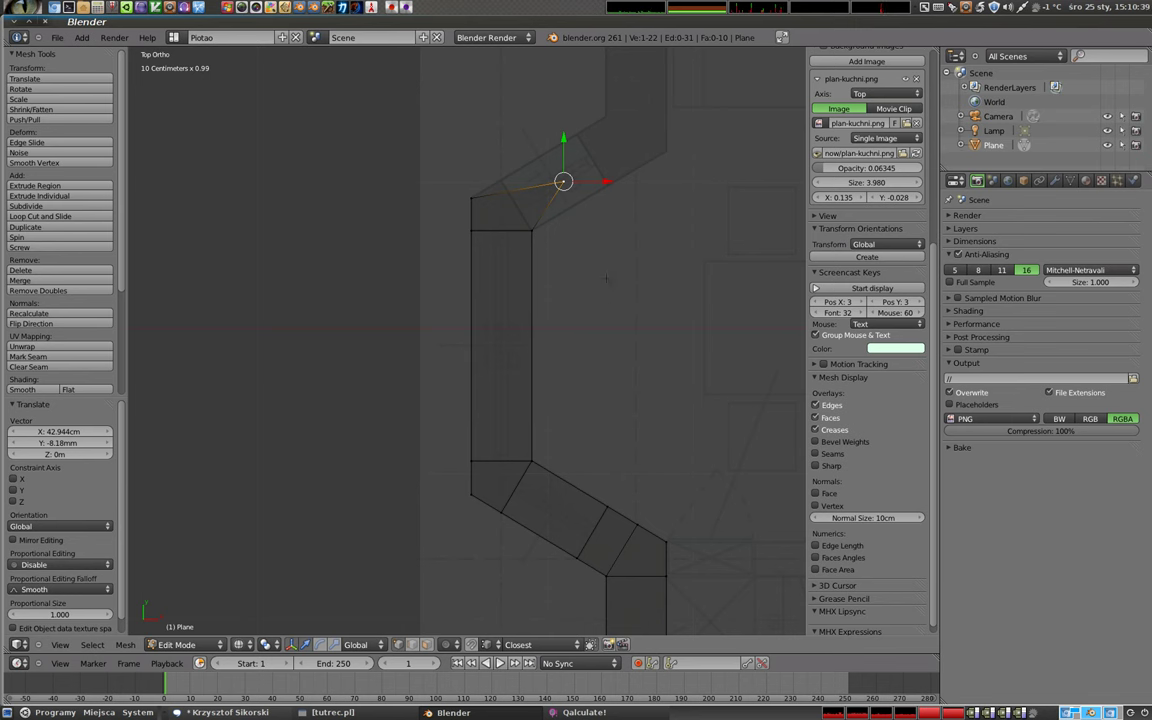
key("g")
key("x")
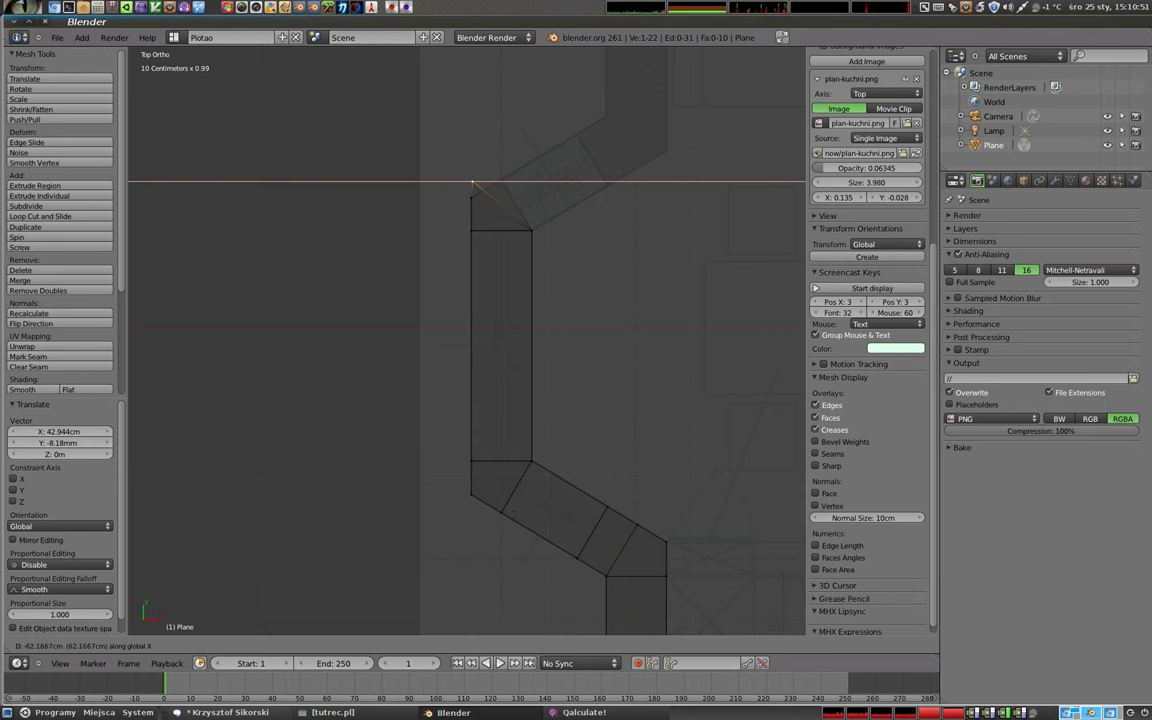
- Line the diagonal wall's corner vertex up with the plan, first horizontally, then vertically
left_click(544, 322)
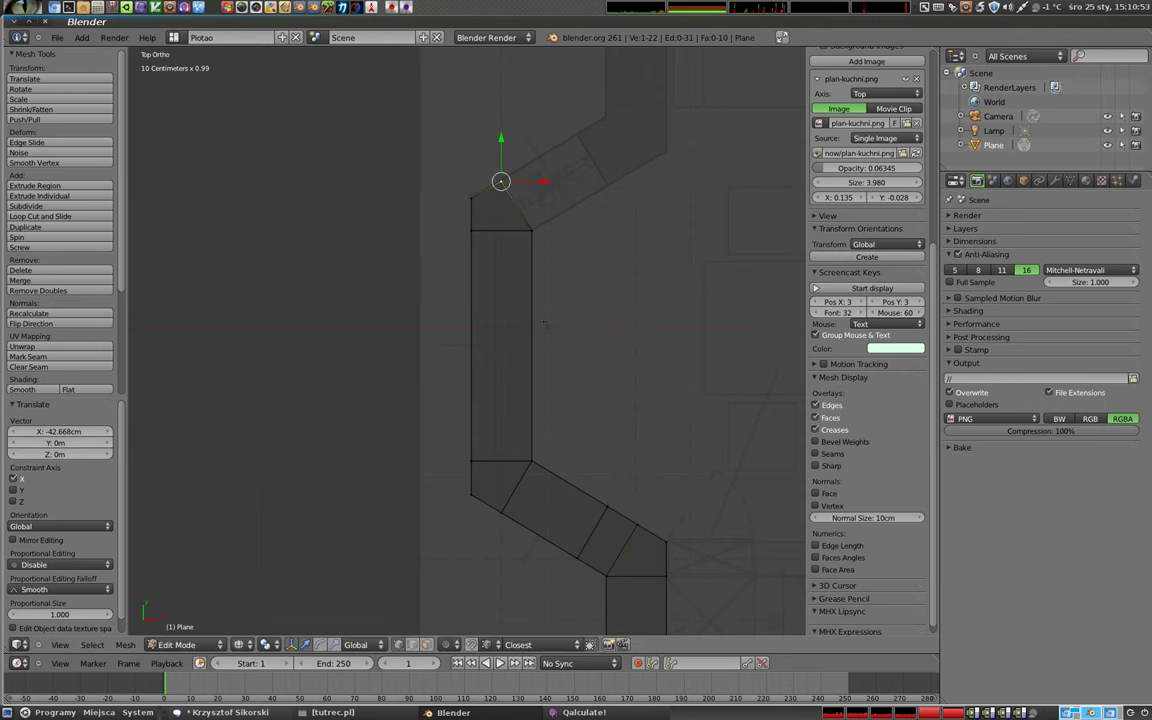
scroll(470, 300, "up", 2)
scroll(470, 300, "up", 2)
scroll(470, 300, "up", 1)
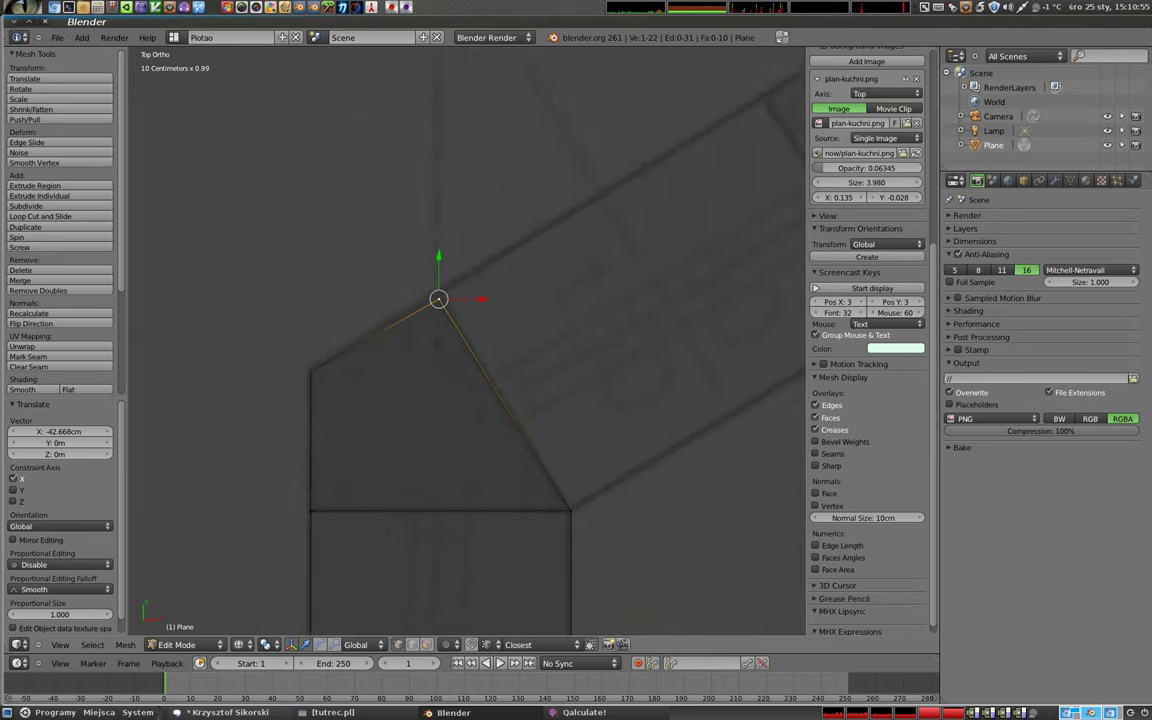
scroll(470, 300, "up", 2)
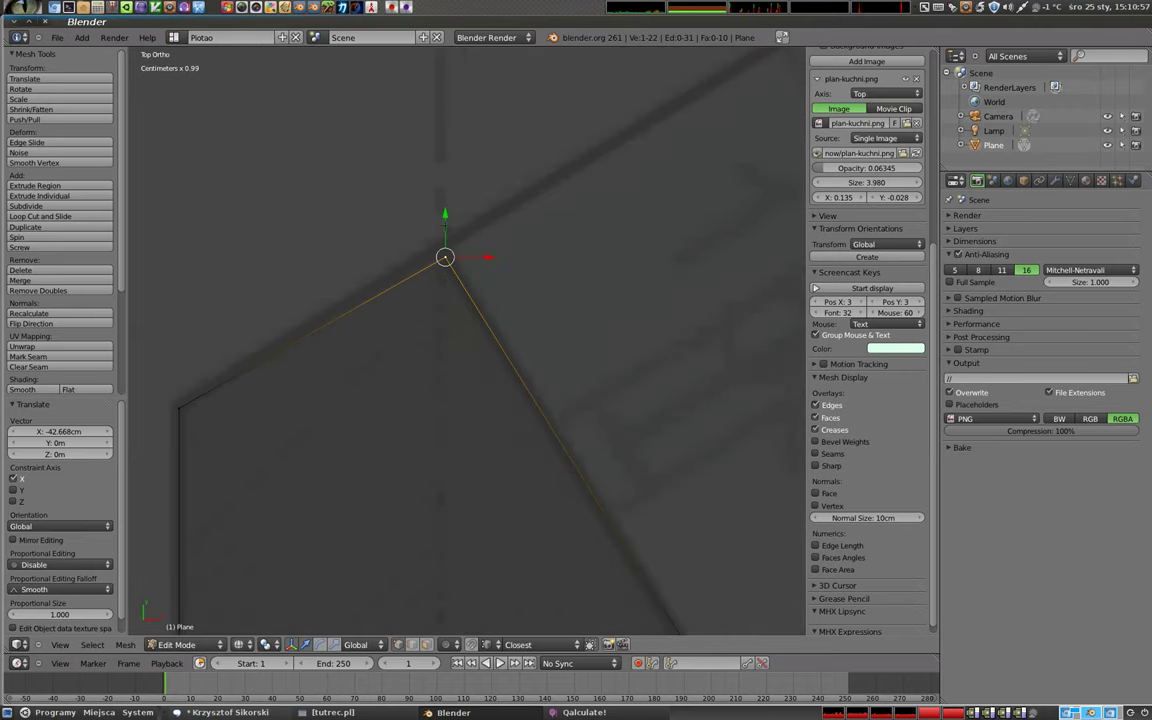
key("g")
key("y")
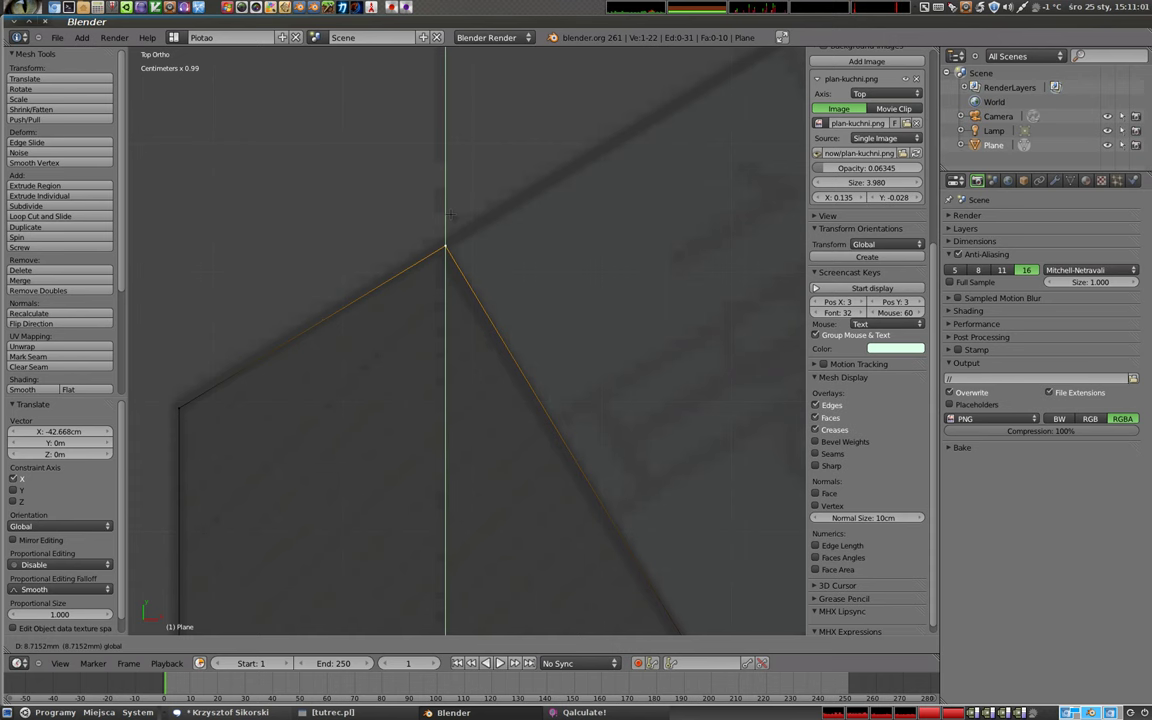
left_click(451, 213)
- Extrude the diagonal wall's end edge twice to add two new wall sections
scroll(451, 213, "down", 4)
mouse_move(451, 213)
middle_mouse_down("shift")
mouse_move(403, 204)
mouse_move(310, 225)
middle_mouse_up("shift")
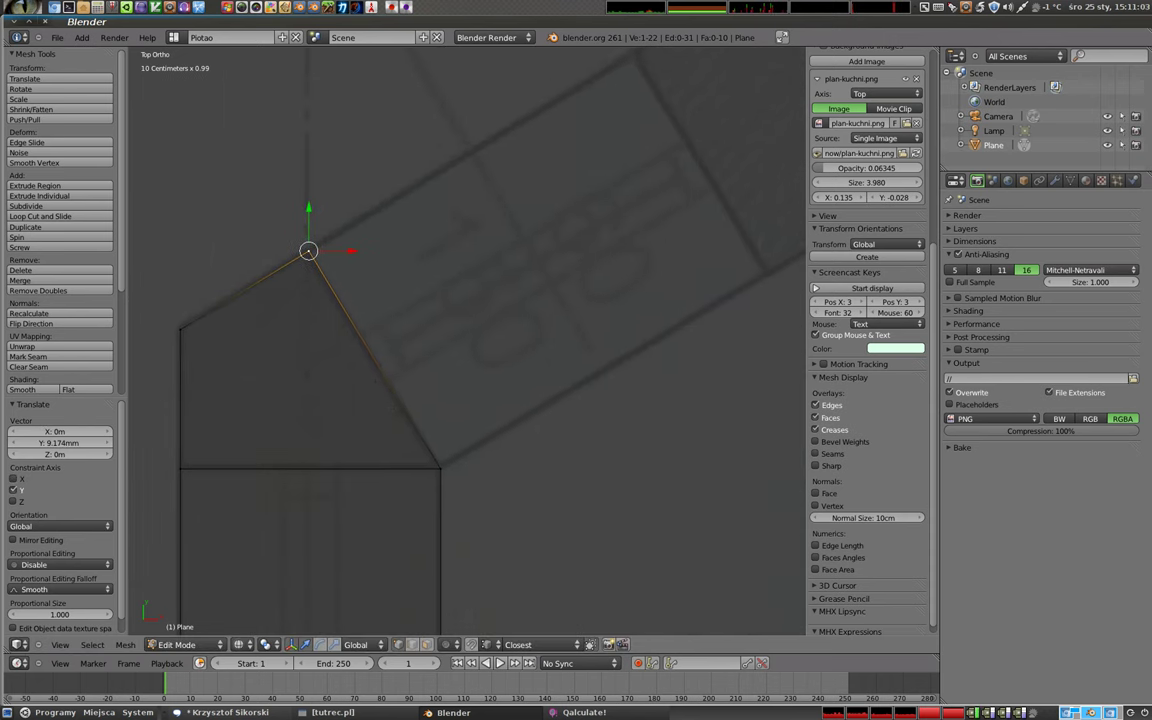
scroll(866, 250, "up", 1)
middle_click_drag(400, 250, 317, 323, "shift")
right_click(357, 540, "shift")
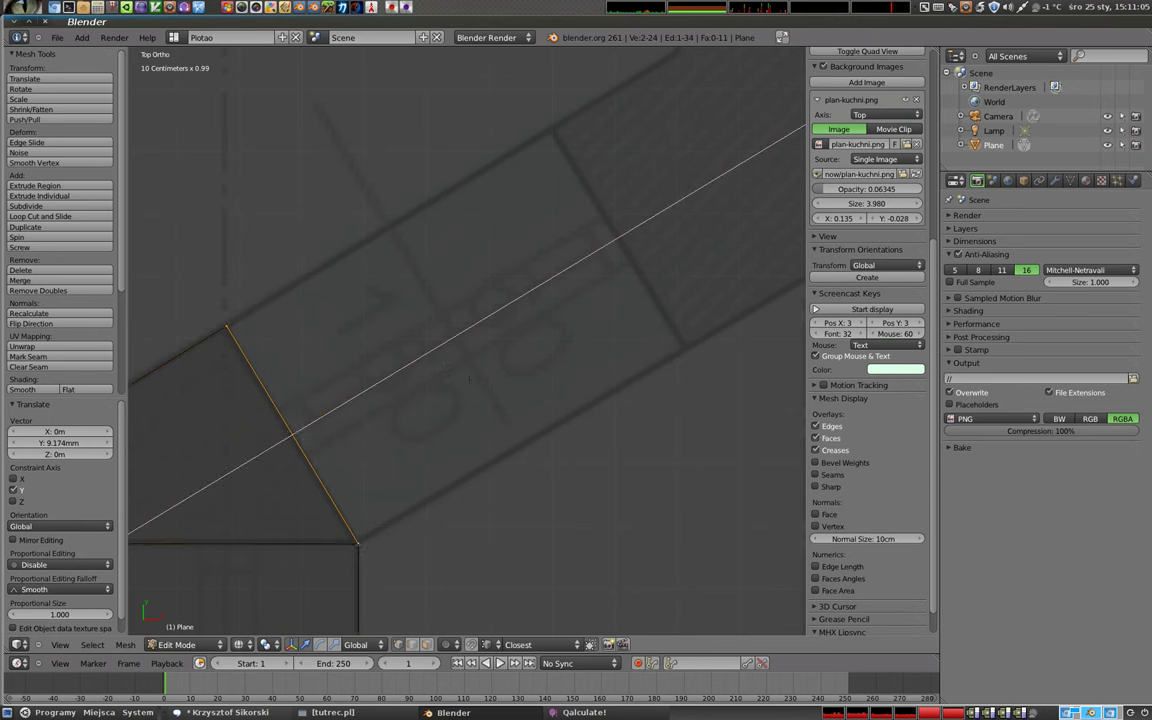
key("e")
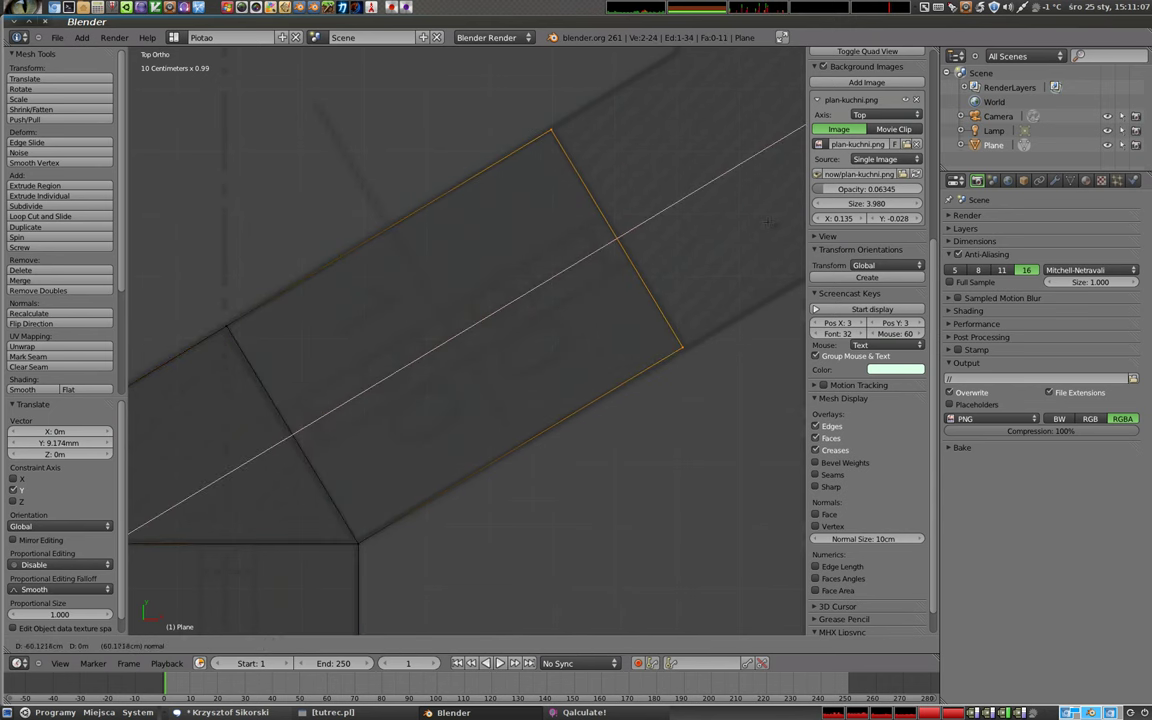
left_click(768, 222)
middle_click_drag(768, 222, 395, 399, "shift")
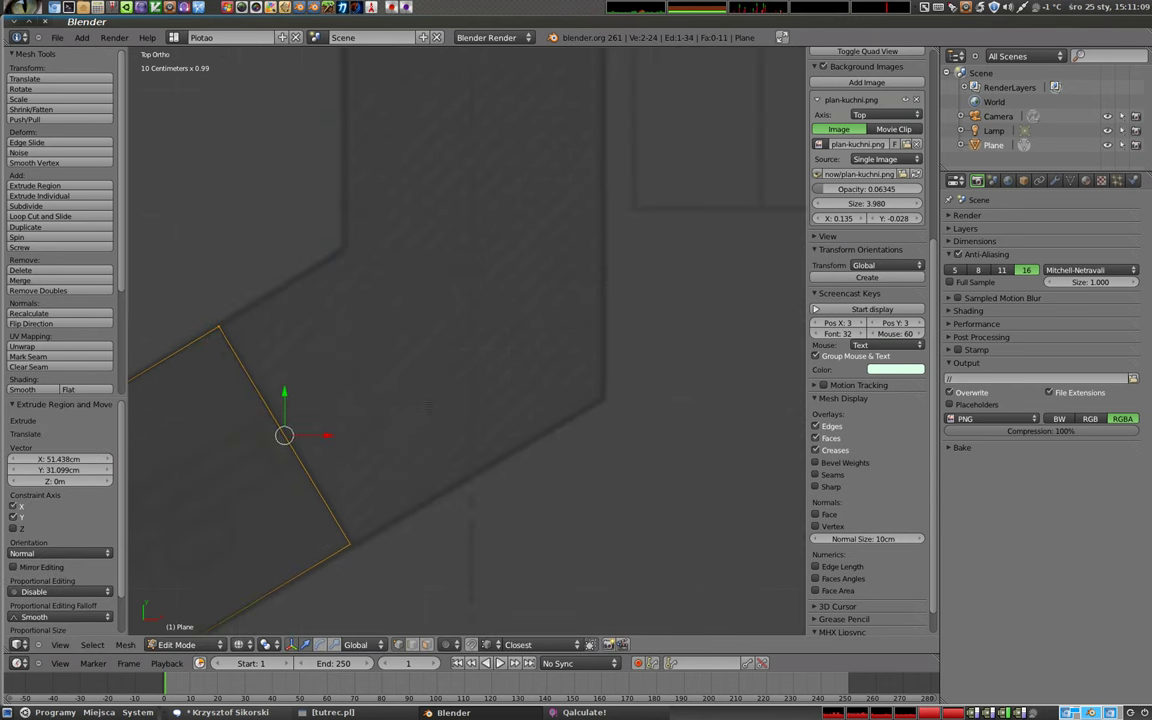
key("e")
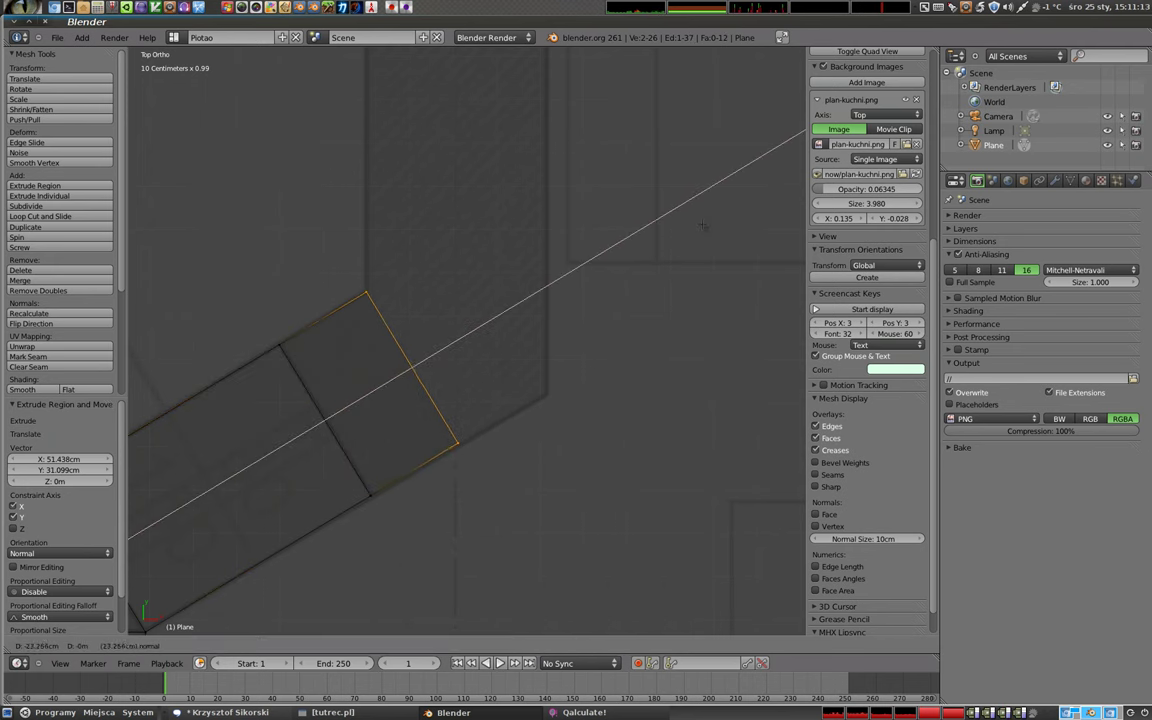
left_click(530, 329)
- Select three vertices of the new section and set the transform orientation to Normal
right_click(457, 442)
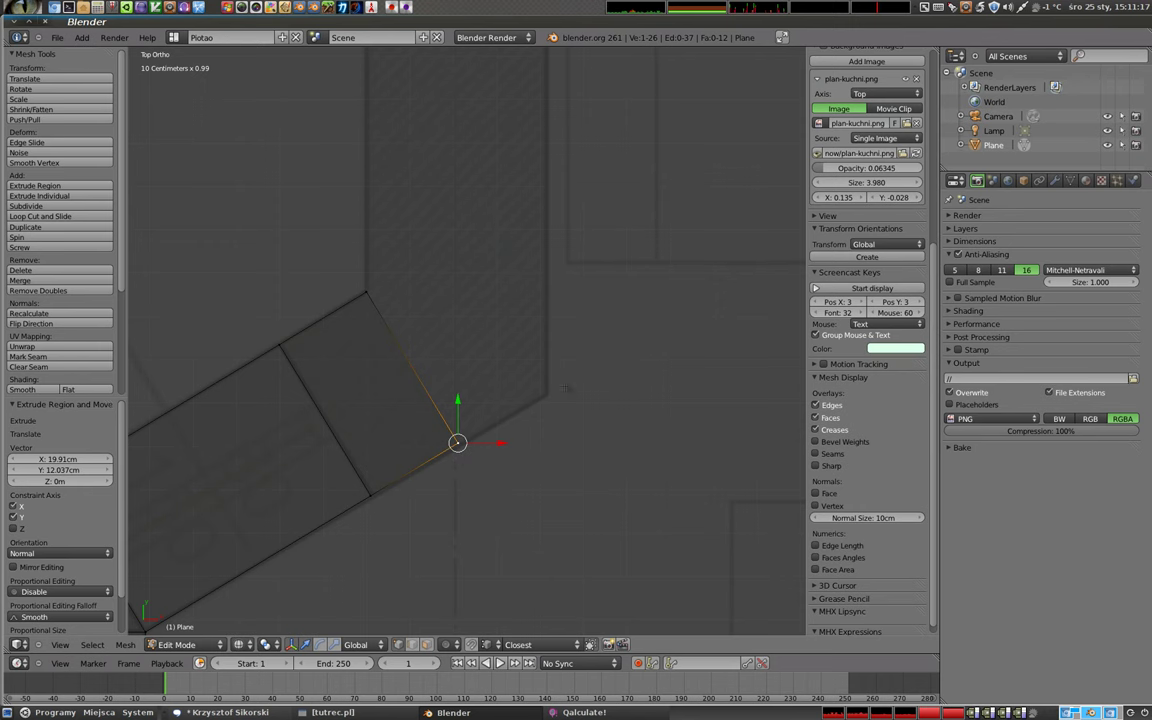
middle_click_drag(338, 484, 594, 336, "shift")
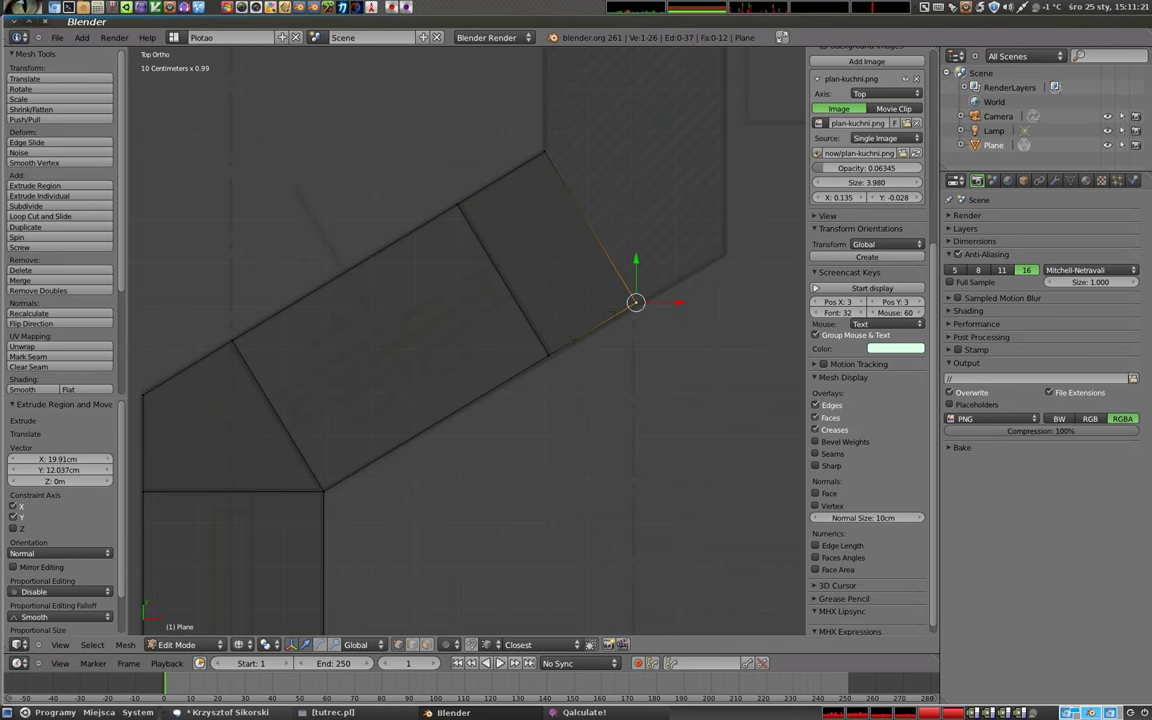
right_click(548, 354, "shift")
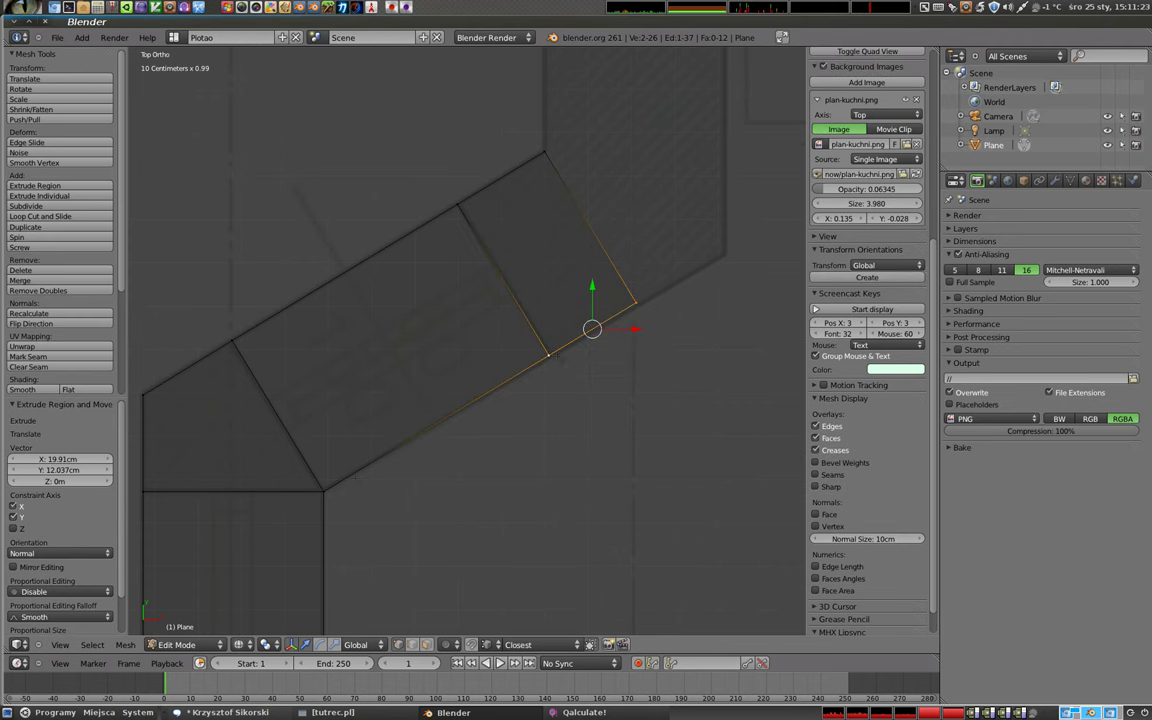
right_click(325, 492, "shift")
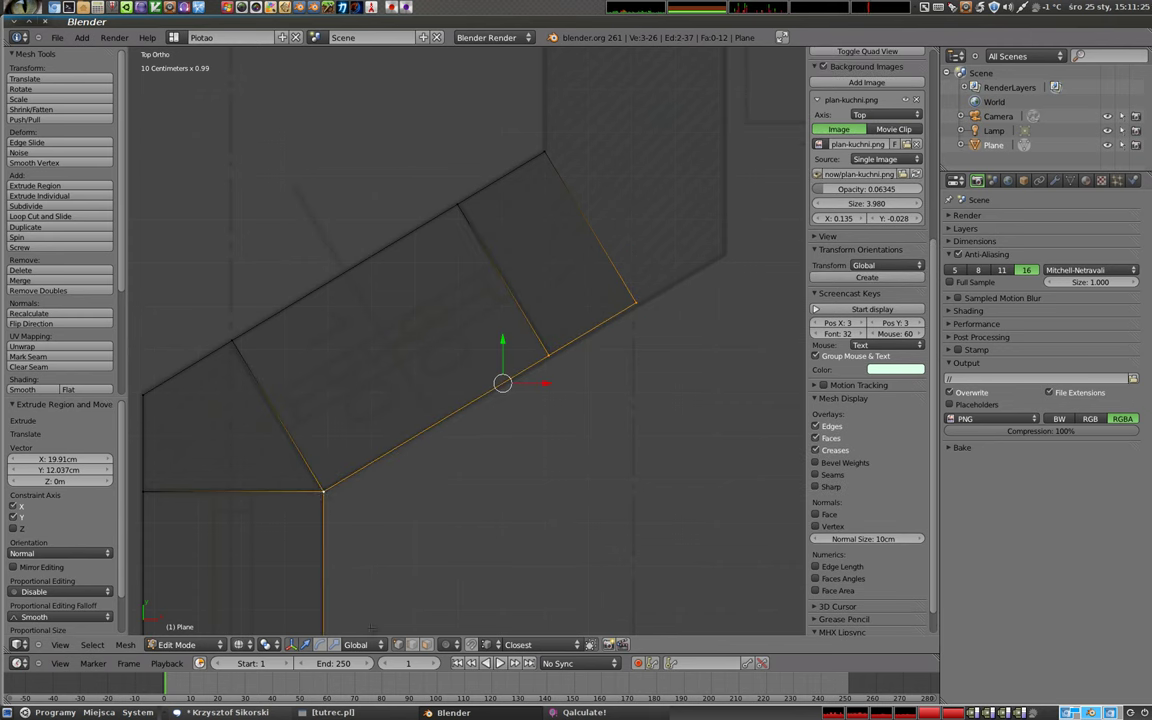
left_click(358, 644)
left_click(345, 545)
- Save the current orientation as a custom transform orientation named Skos2
left_click(852, 279)
left_click(78, 430)
type("skos2")
key("Return")
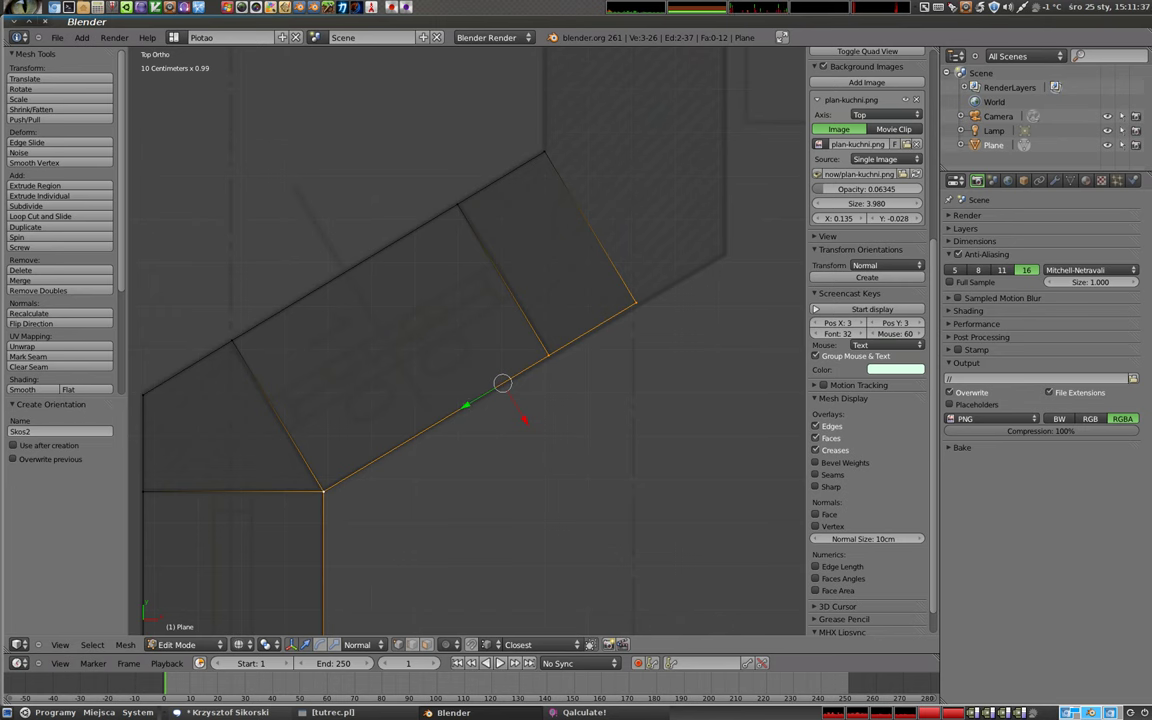
- Slide the wall's outer corner vertex along the Skos2 Y axis
scroll(866, 300, "down", 1)
right_click(636, 300)
middle_click_drag(489, 497, 324, 575, "shift")
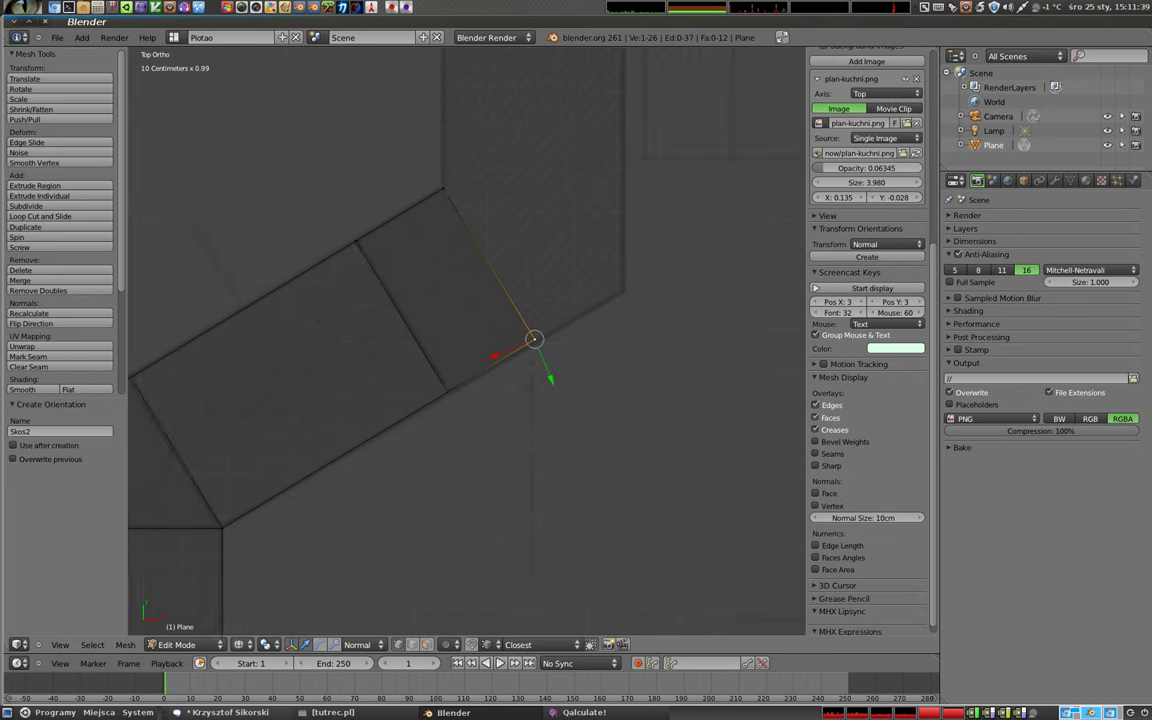
left_click(366, 649)
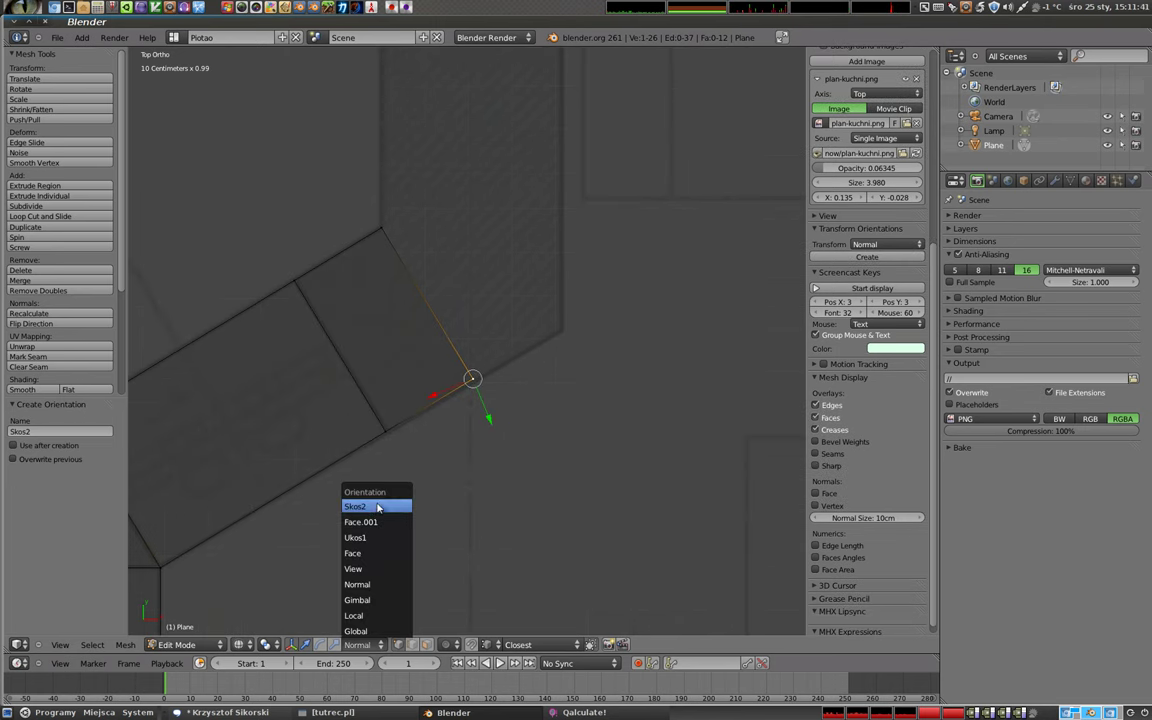
left_click(345, 456)
key("g")
key("y")
key("y")
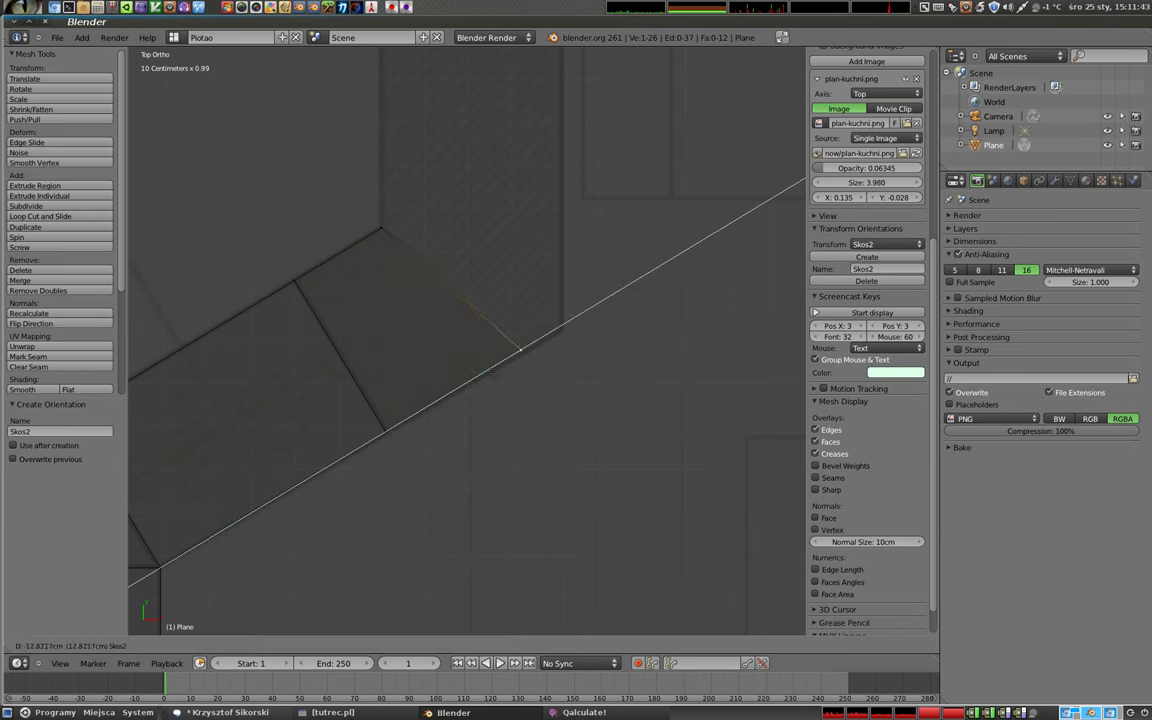
left_click(532, 360)
- Nudge the corner vertex slightly and select the vertex on the wall's lower edge
middle_click_drag(532, 360, 602, 332, "shift")
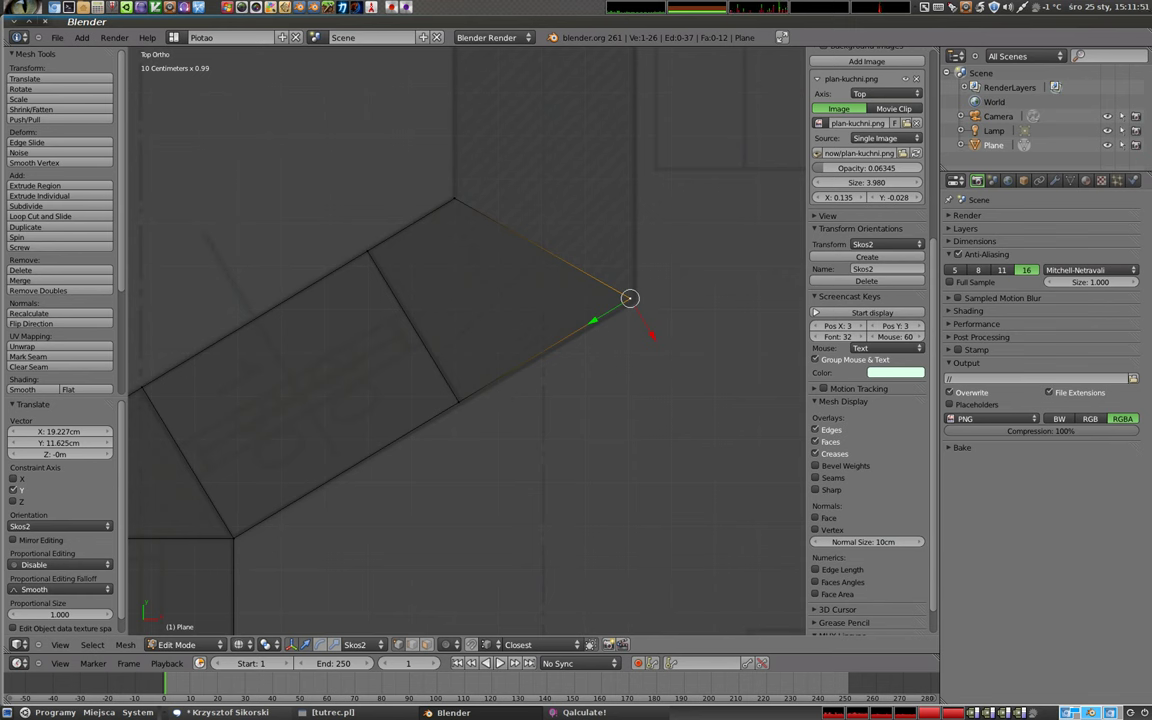
key("g")
left_click(624, 313)
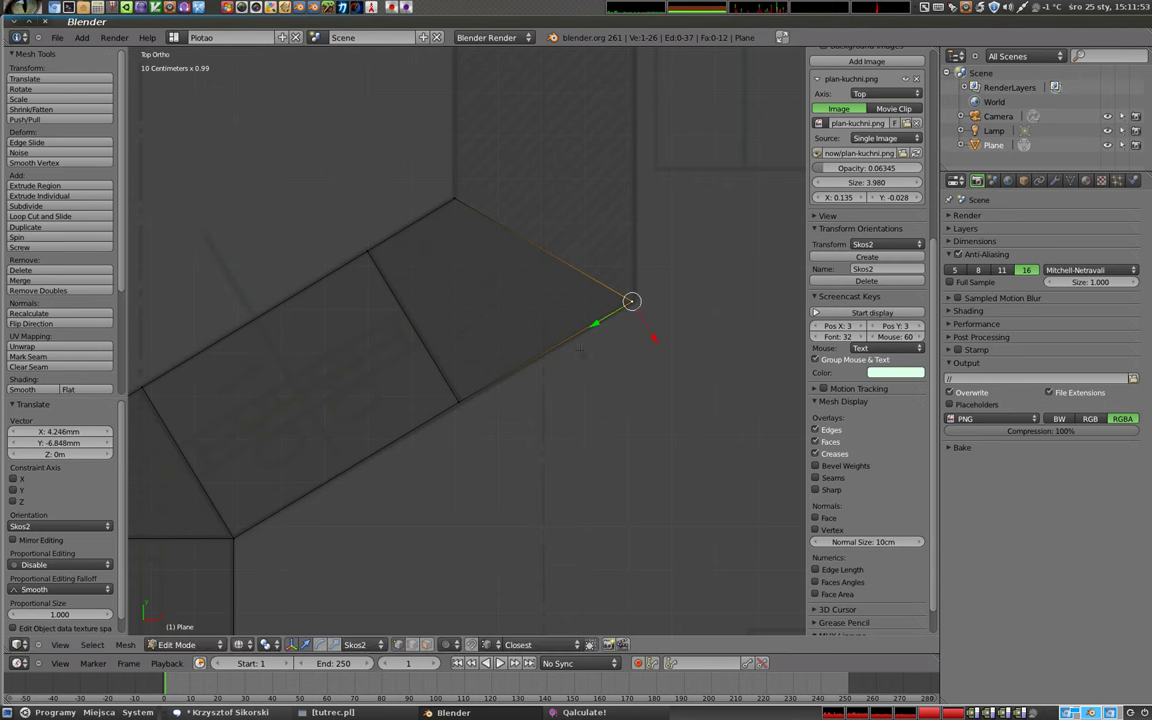
right_click(458, 401)
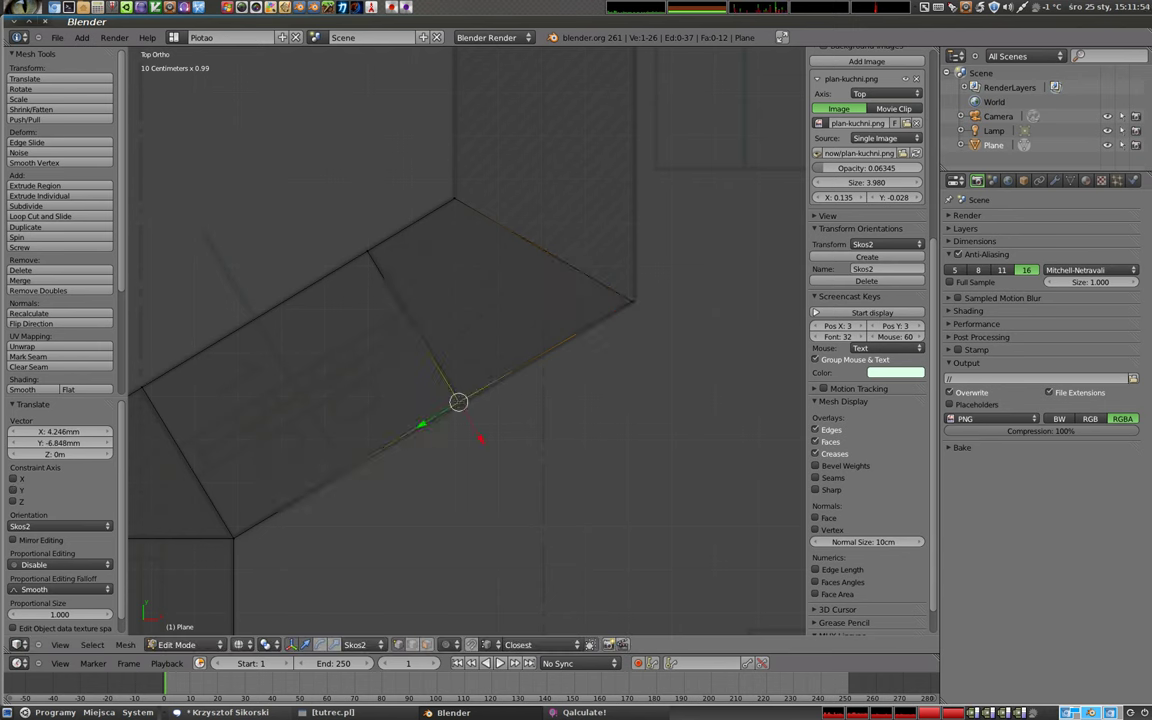
- Delete the lower-edge vertex and join the lower-left corner to the outer corner with an edge
key("x")
left_click(455, 432)
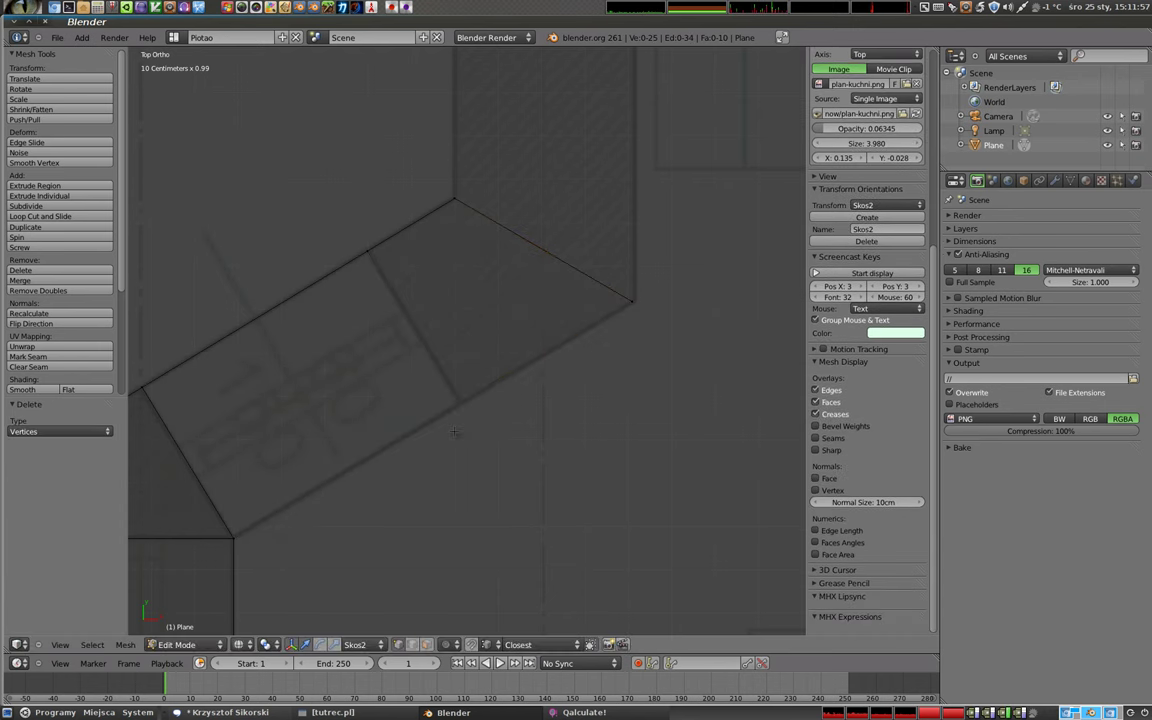
right_click(367, 250)
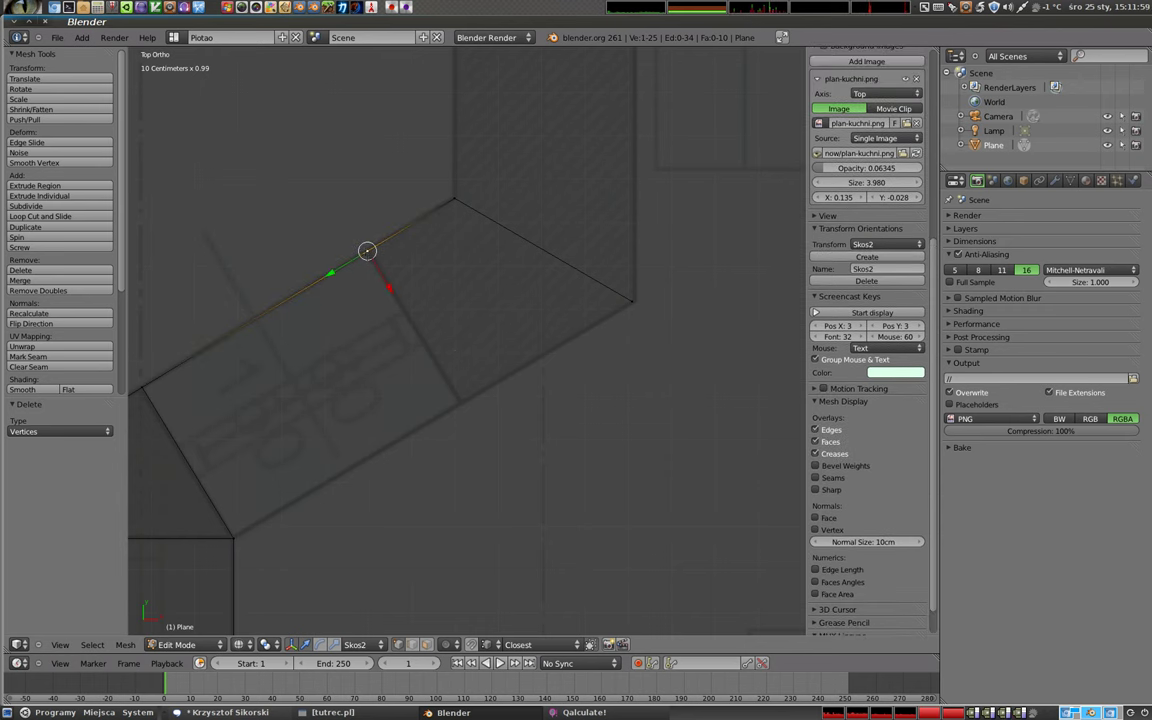
right_click(232, 538)
right_click(632, 300, "shift")
key("f")
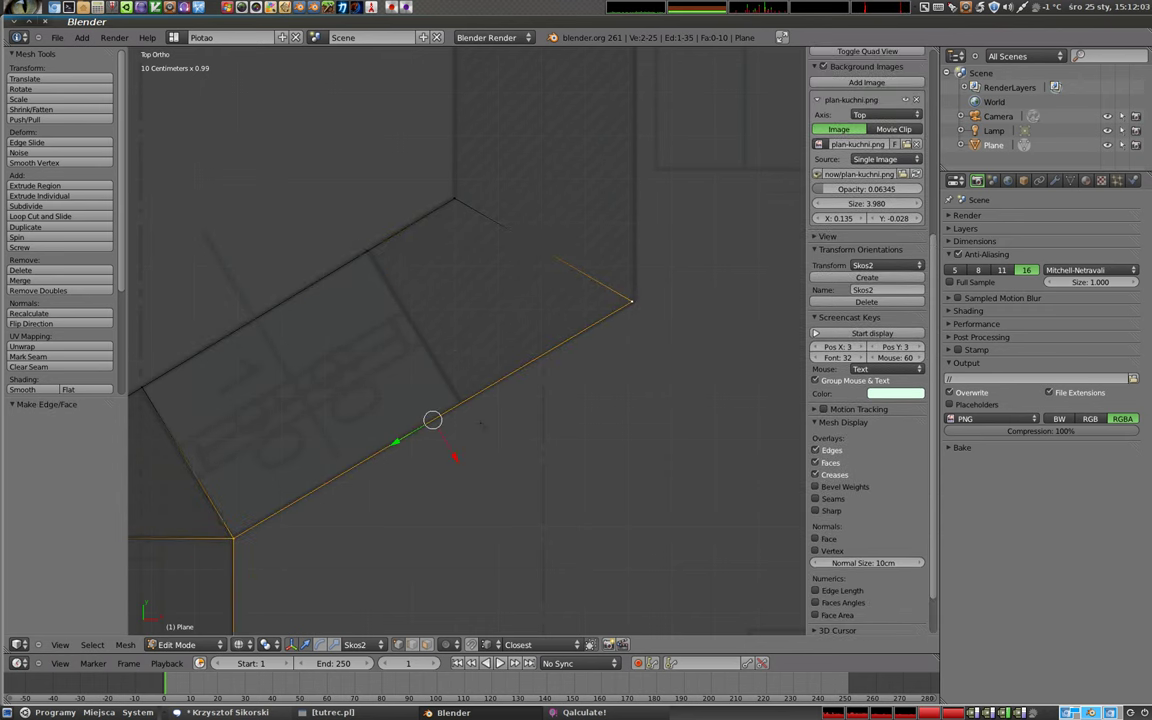
- Remove doubles, subdivide the new lower edge, and slide its midpoint along Skos2 Y
key("w")
left_click(432, 420)
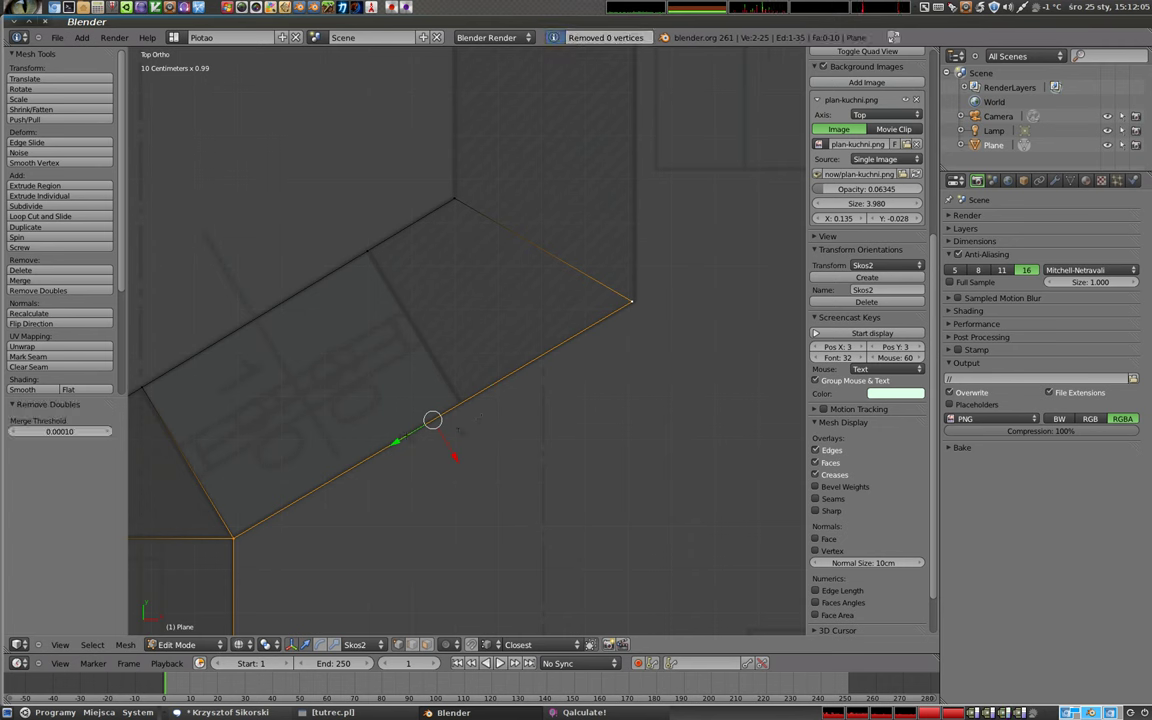
key("w")
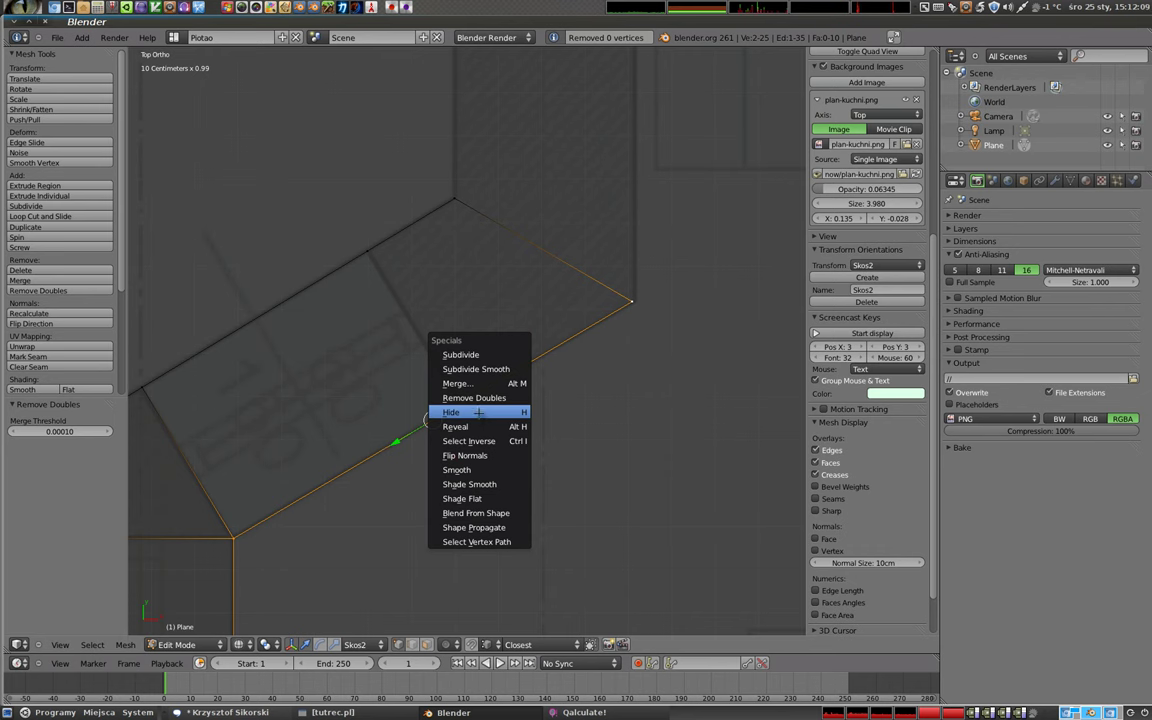
left_click(461, 354)
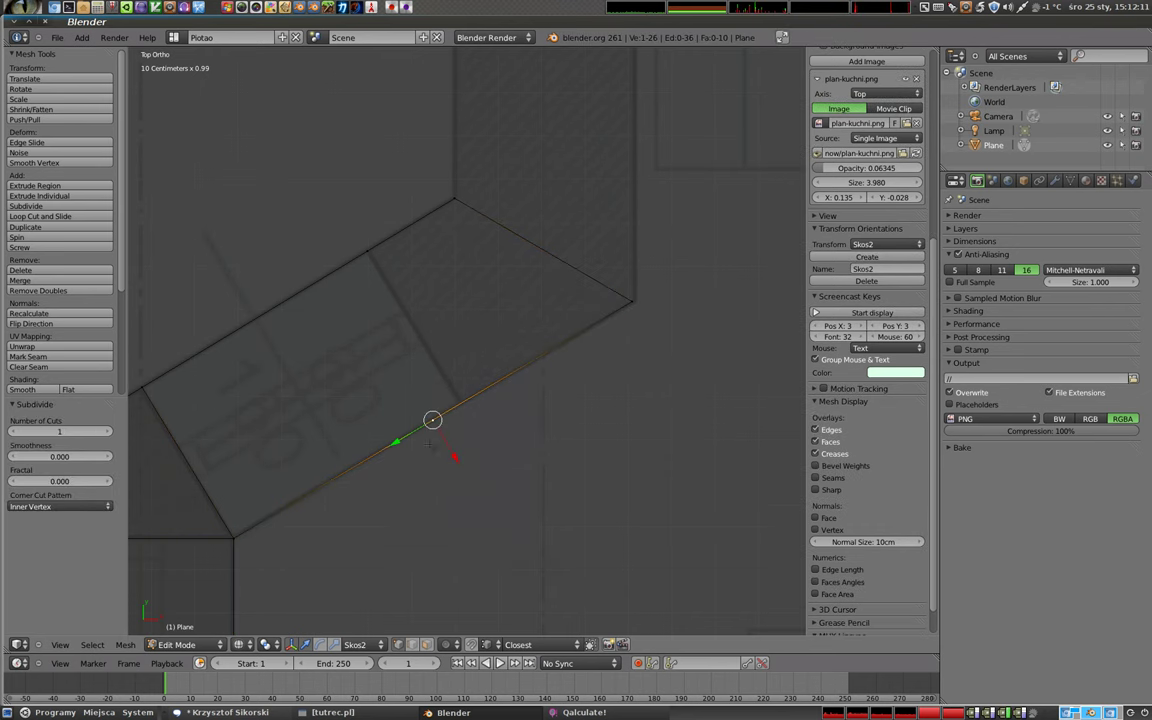
key("g")
key("y")
key("y")
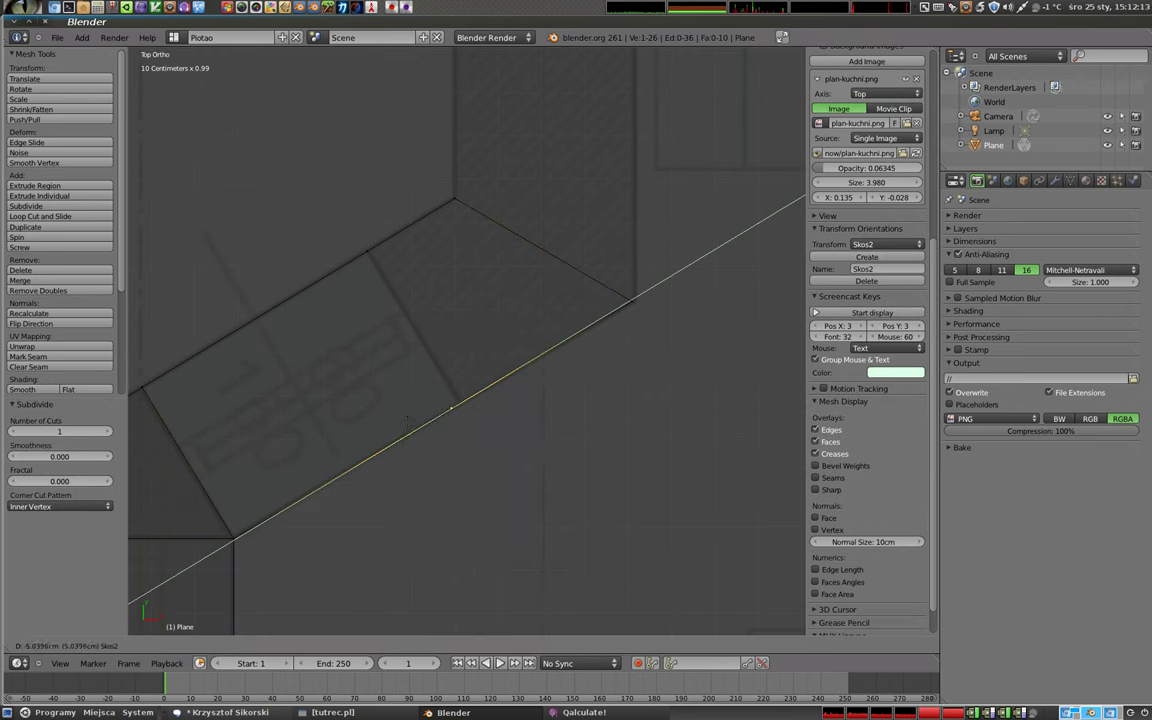
key("Return")
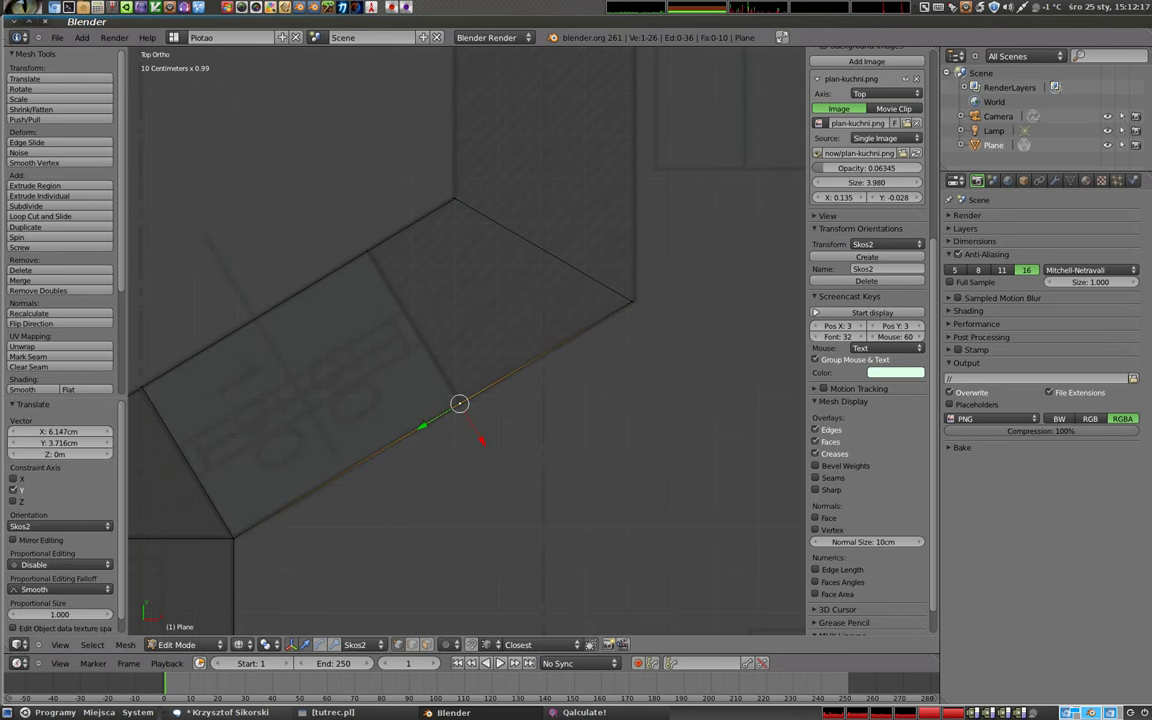
key("g")
key("y")
key("y")
key("Return")
- Fill a triangular face between three wall corners, then pick corners of the next gap
middle_click_drag(146, 392, 200, 378, "shift")
right_click(196, 373)
right_click(287, 522, "shift")
right_click(514, 388, "shift")
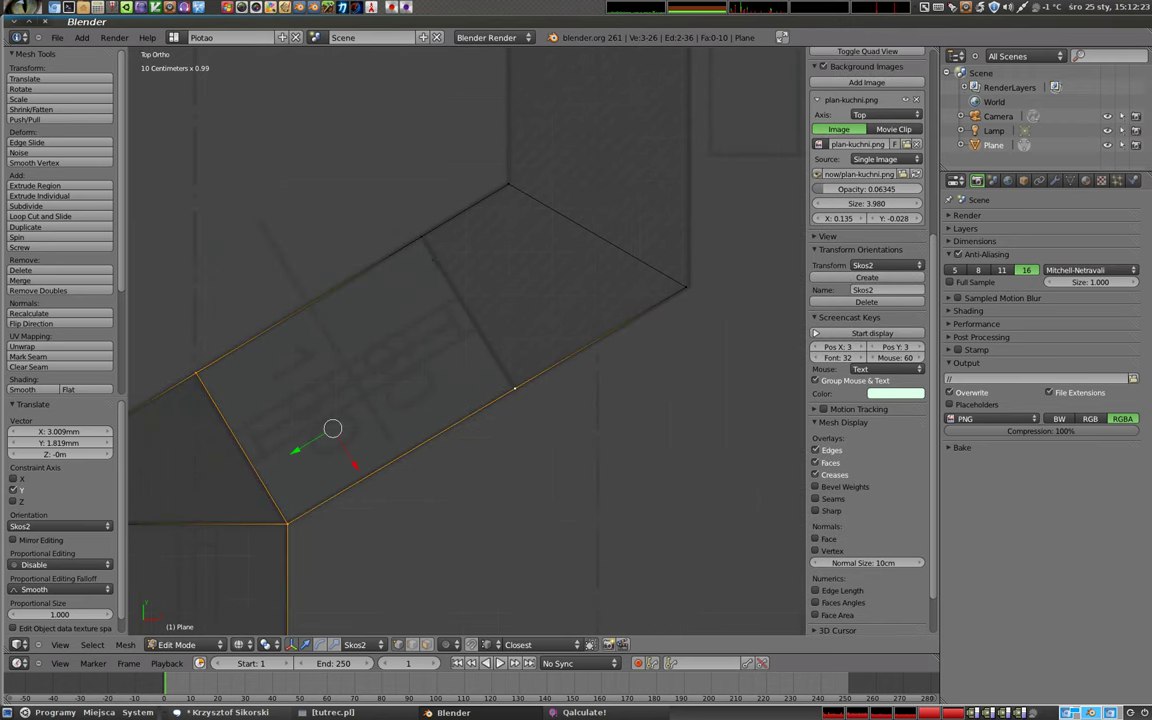
key("f")
right_click(421, 236)
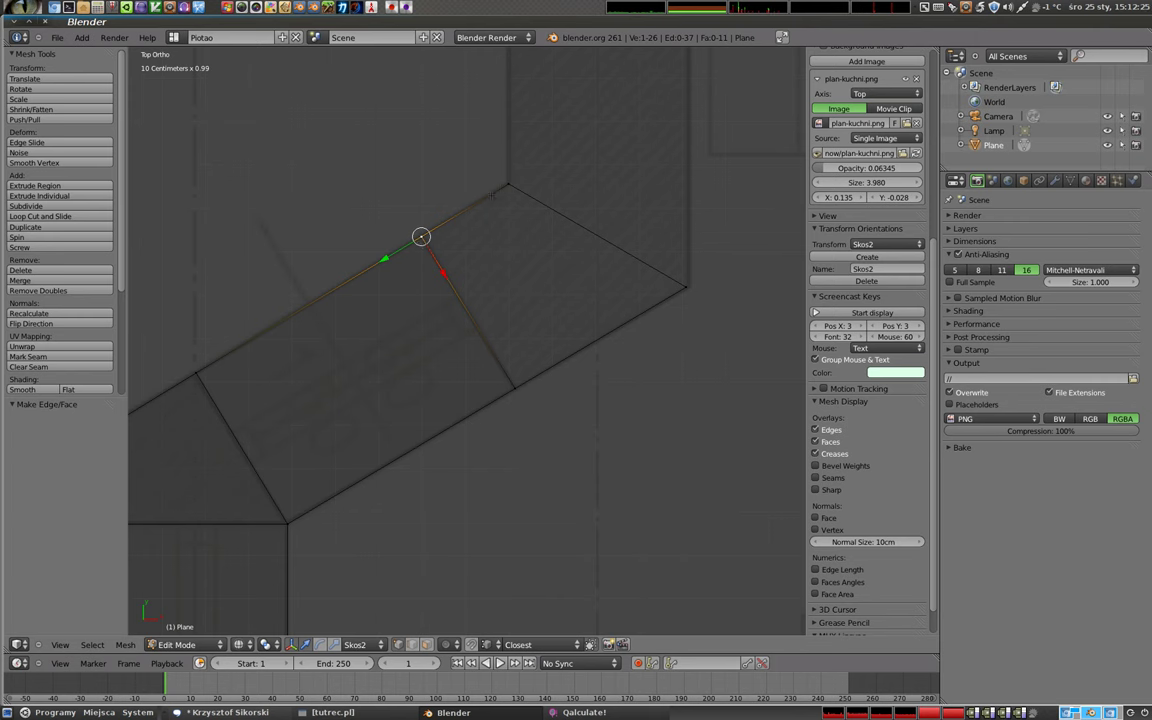
scroll(867, 300, "up", 1)
right_click(514, 388, "shift")
right_click(508, 185, "shift")
- Fill the four-corner gap at the angled wall end with a face
right_click(685, 287, "shift")
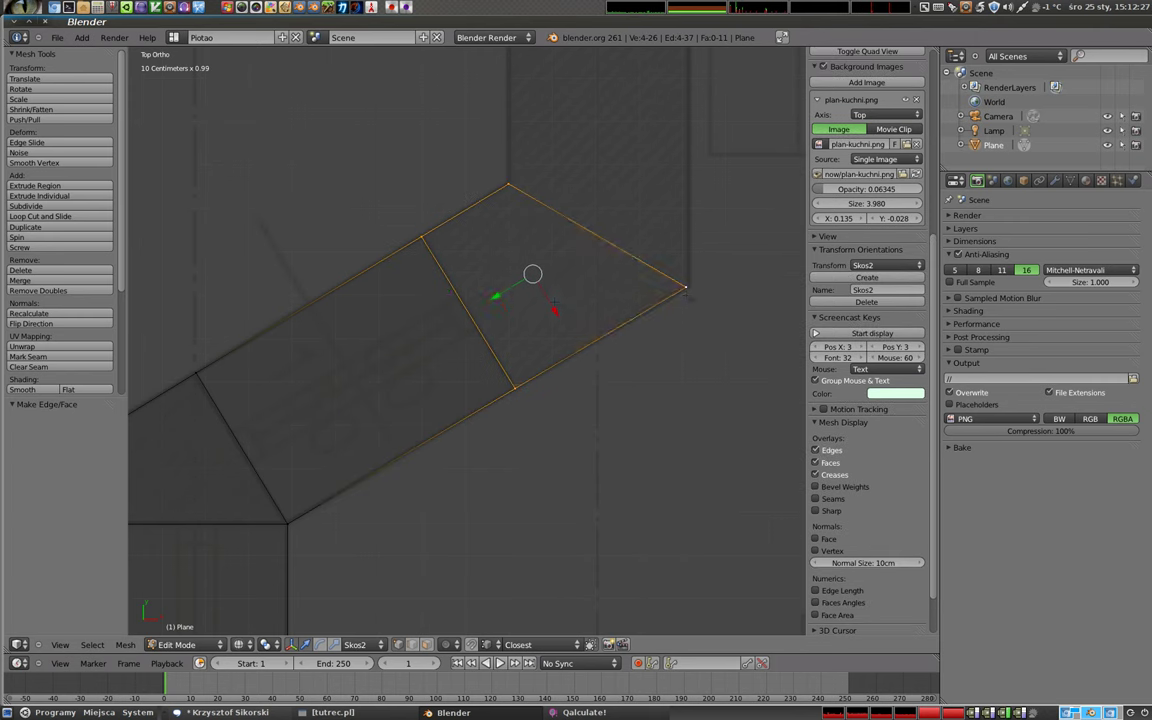
key("f")
mouse_move(555, 300)
middle_mouse_down("shift")
mouse_move(530, 323)
mouse_move(437, 530)
mouse_move(490, 325)
middle_mouse_up("shift")
middle_click_drag(464, 490, 471, 330, "shift")
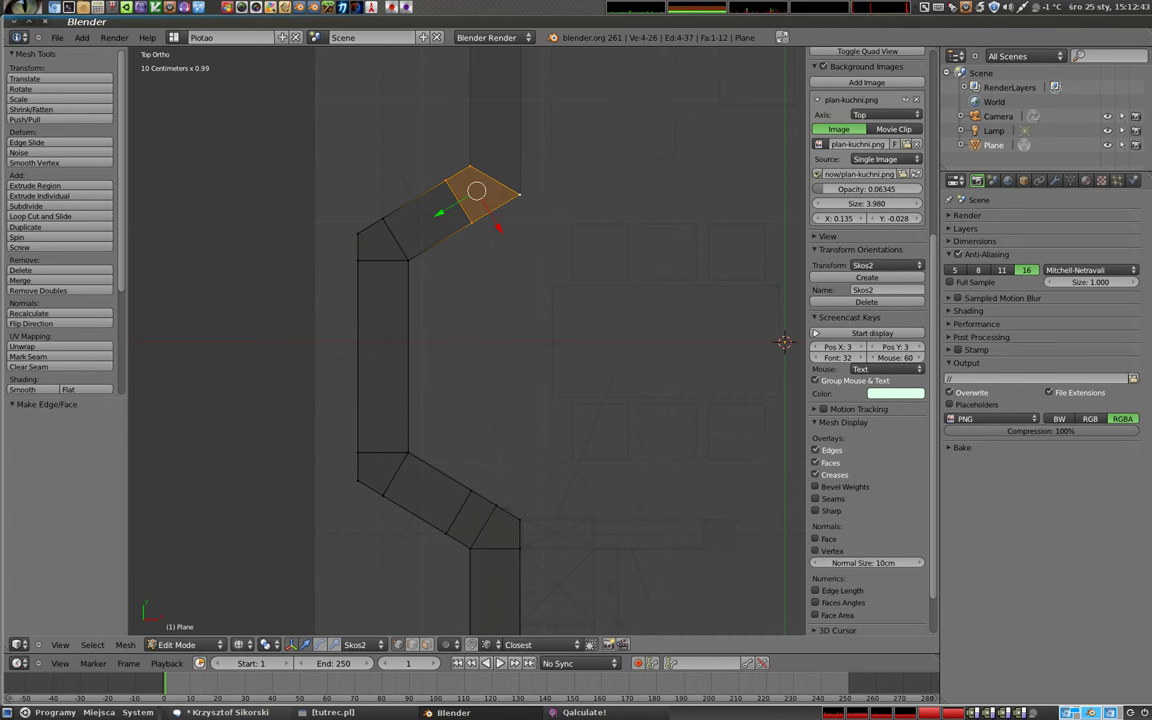
middle_click_drag(476, 400, 471, 115, "shift")
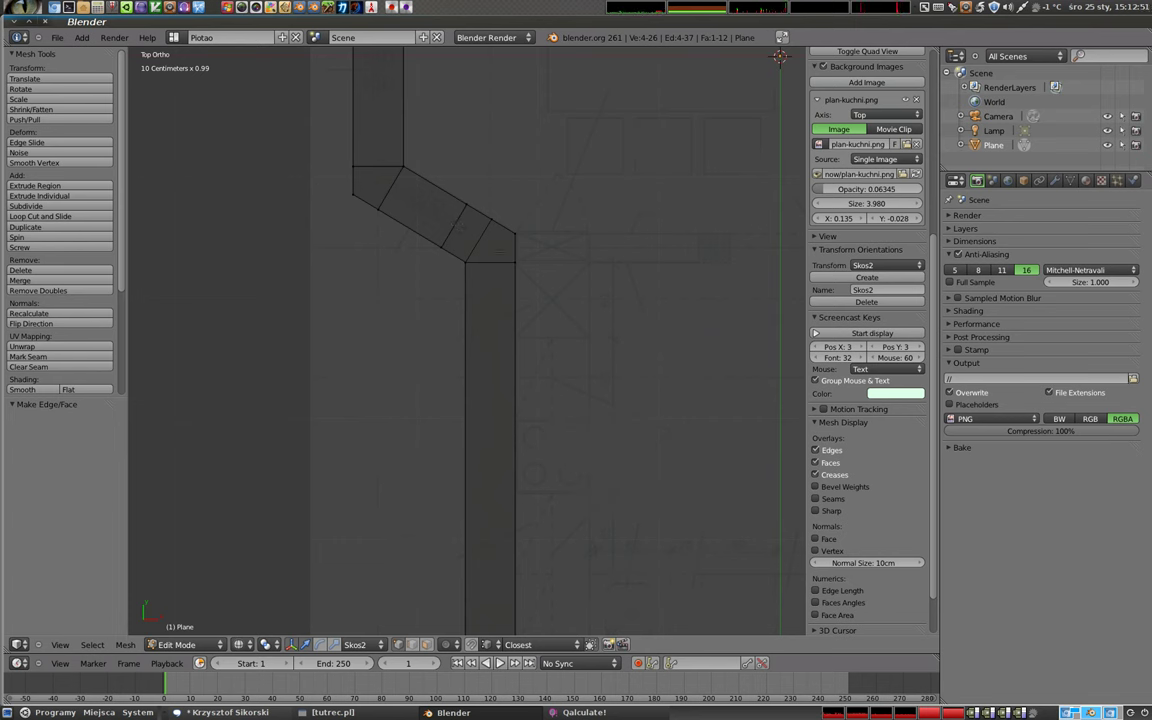
middle_click_drag(471, 115, 459, 459, "shift")
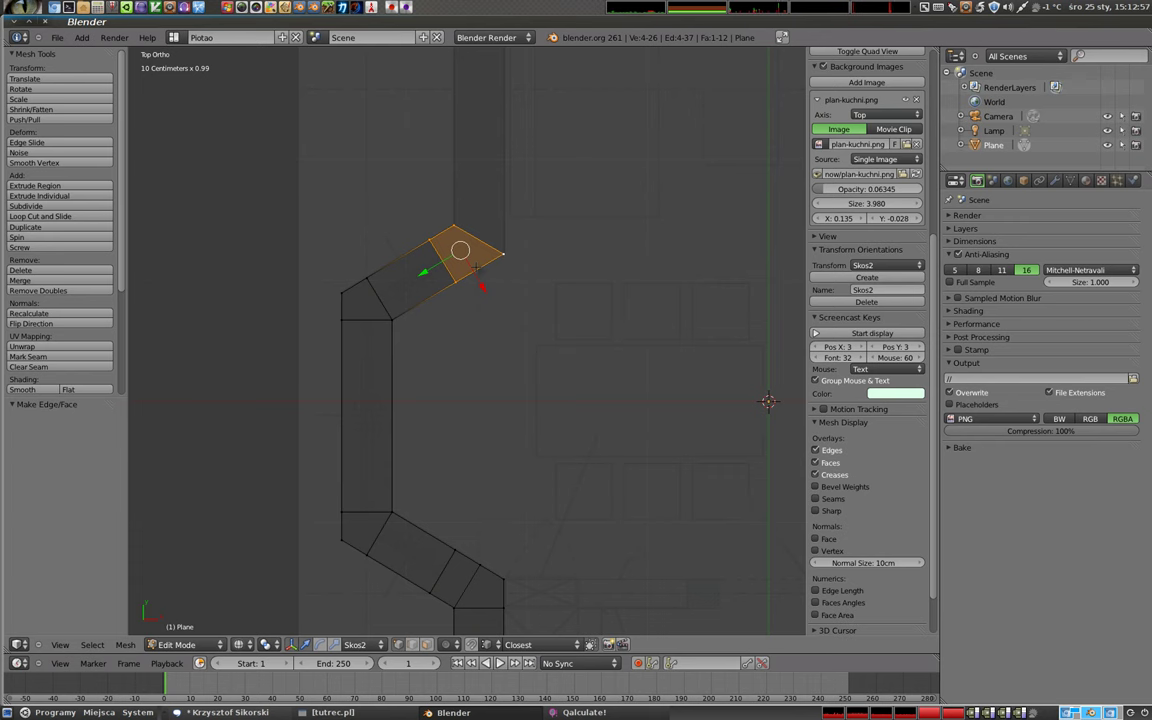
middle_click_drag(440, 50, 456, 152, "shift")
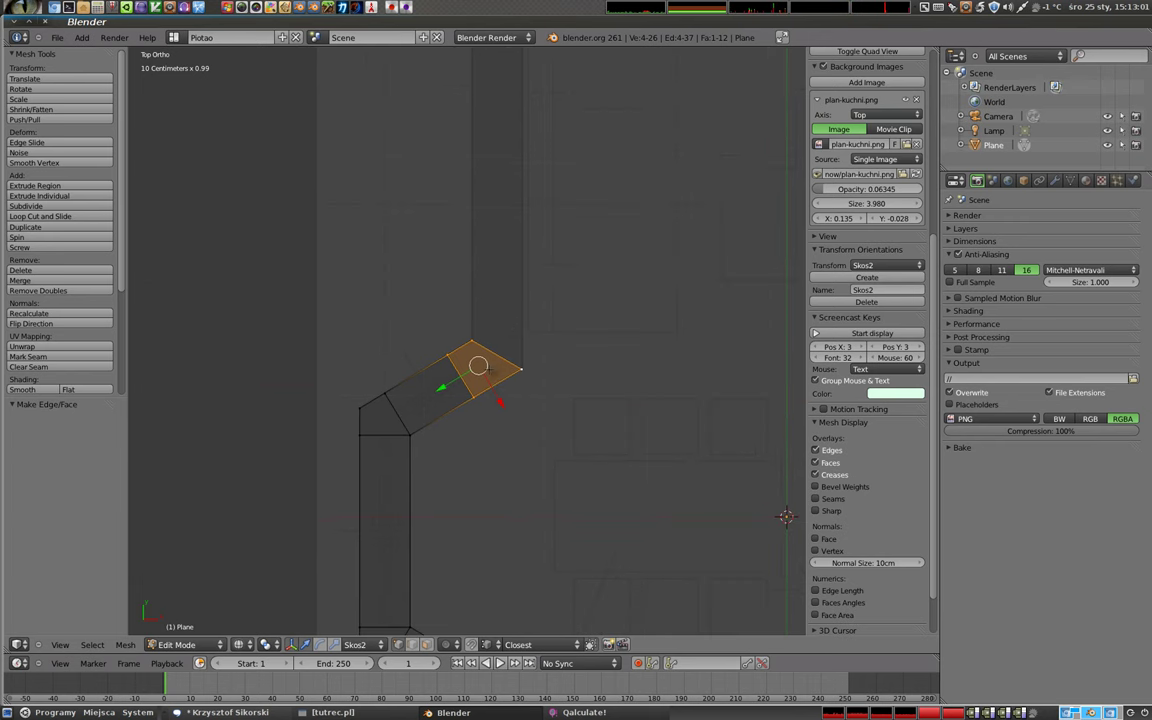
scroll(497, 367, "up", 4)
scroll(497, 367, "up", 2)
scroll(497, 367, "up", 1)
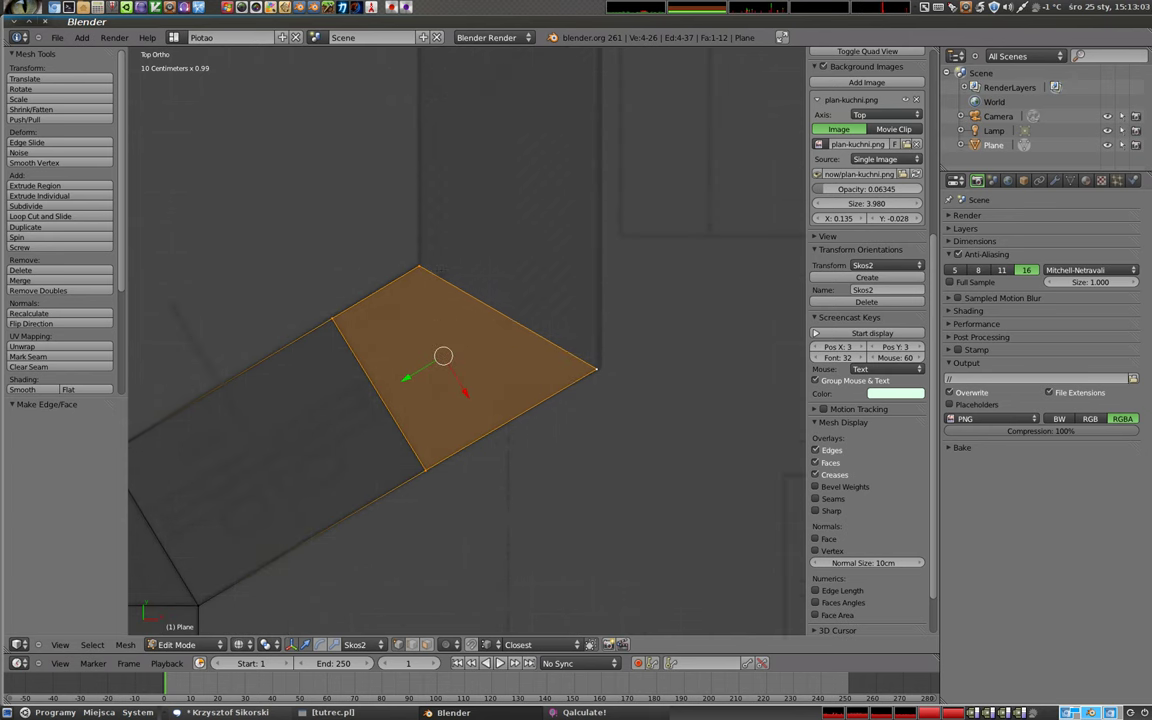
- Subdivide the new face's lower outer edge once to add a midpoint vertex
right_click(419, 267)
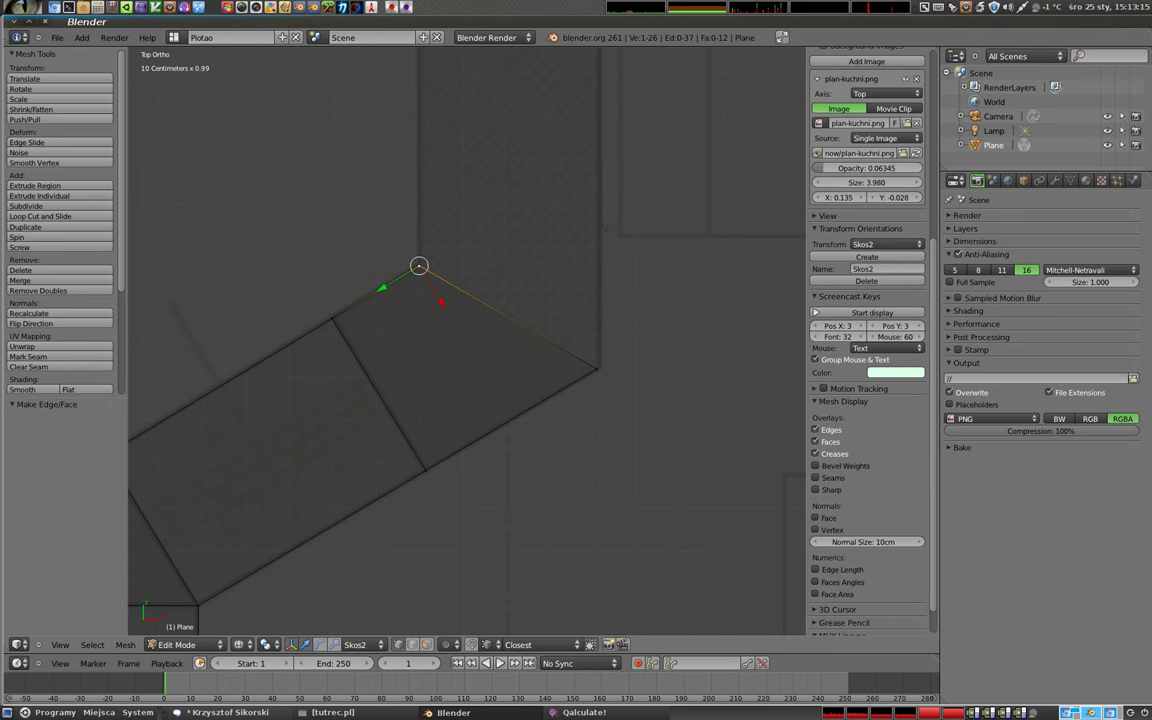
scroll(551, 314, "down", 2)
scroll(551, 314, "down", 1)
scroll(551, 314, "down", 1)
scroll(503, 322, "up", 4)
right_click(480, 462)
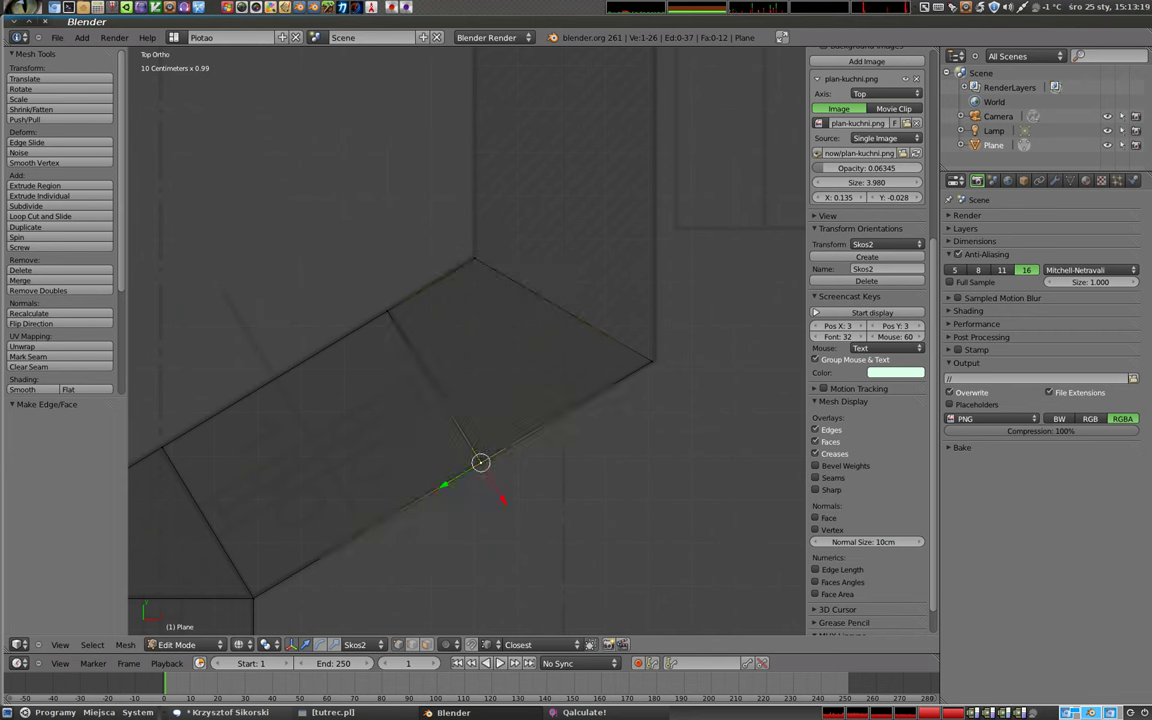
right_click(652, 361, "shift")
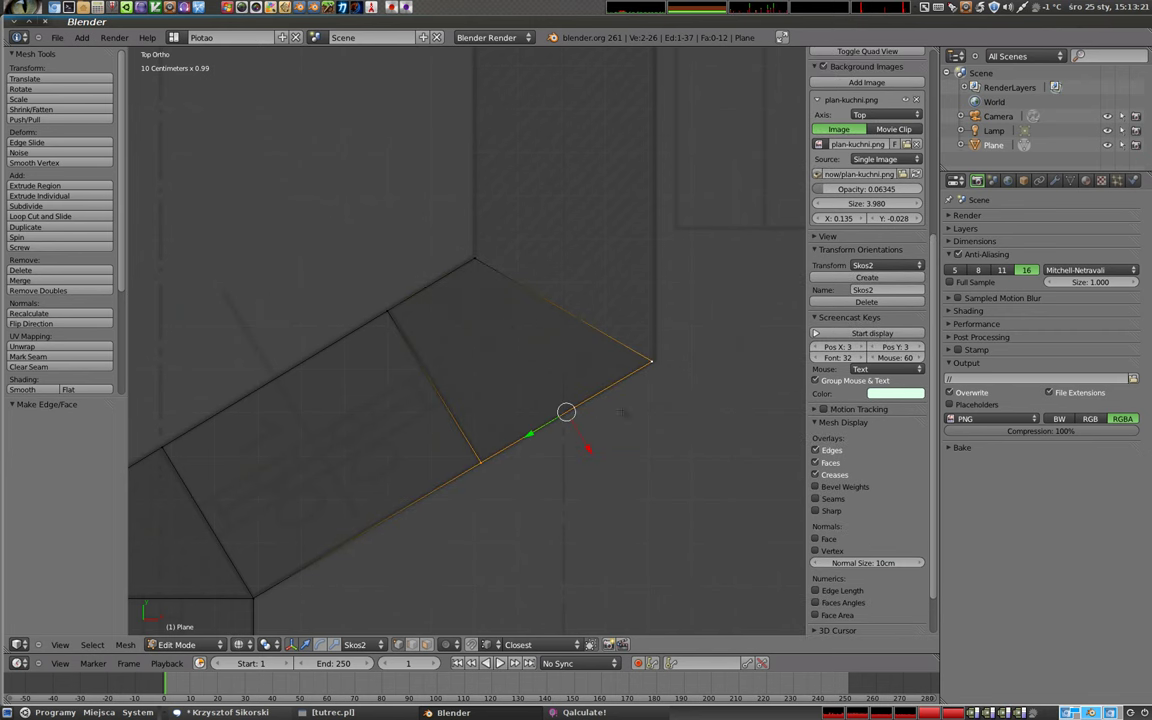
key("w")
left_click(620, 408)
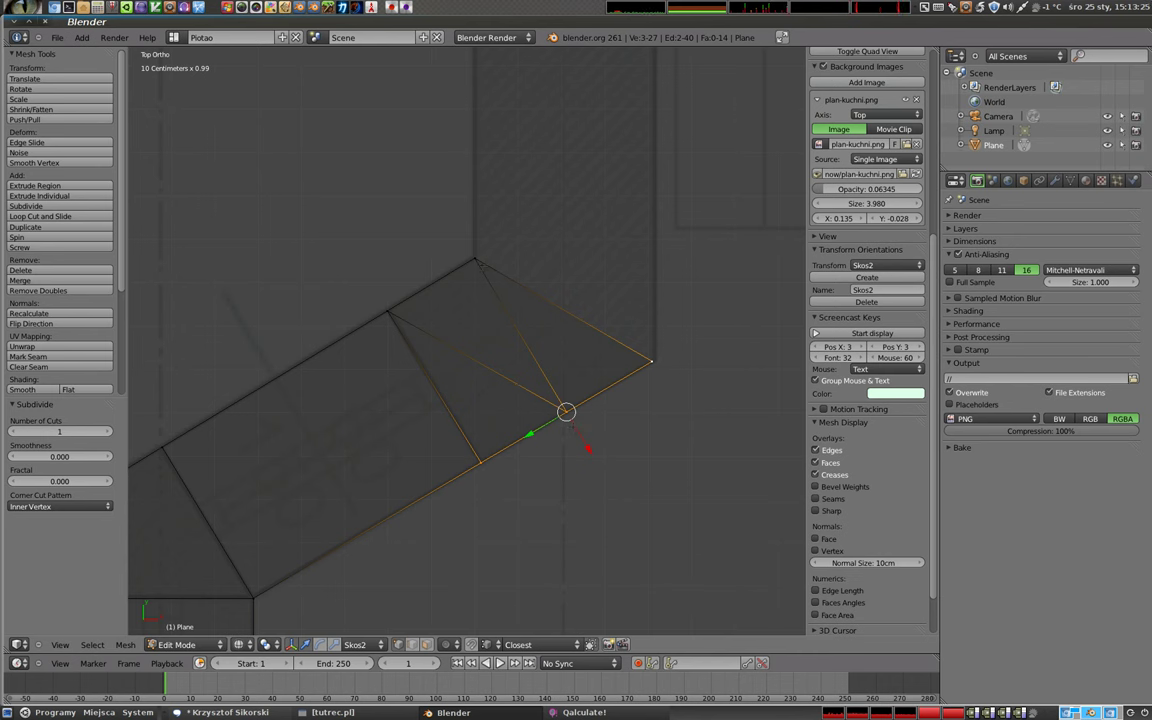
- Delete the extra diagonal edge running from the new midpoint vertex
scroll(866, 300, "down", 1)
right_click(512, 375)
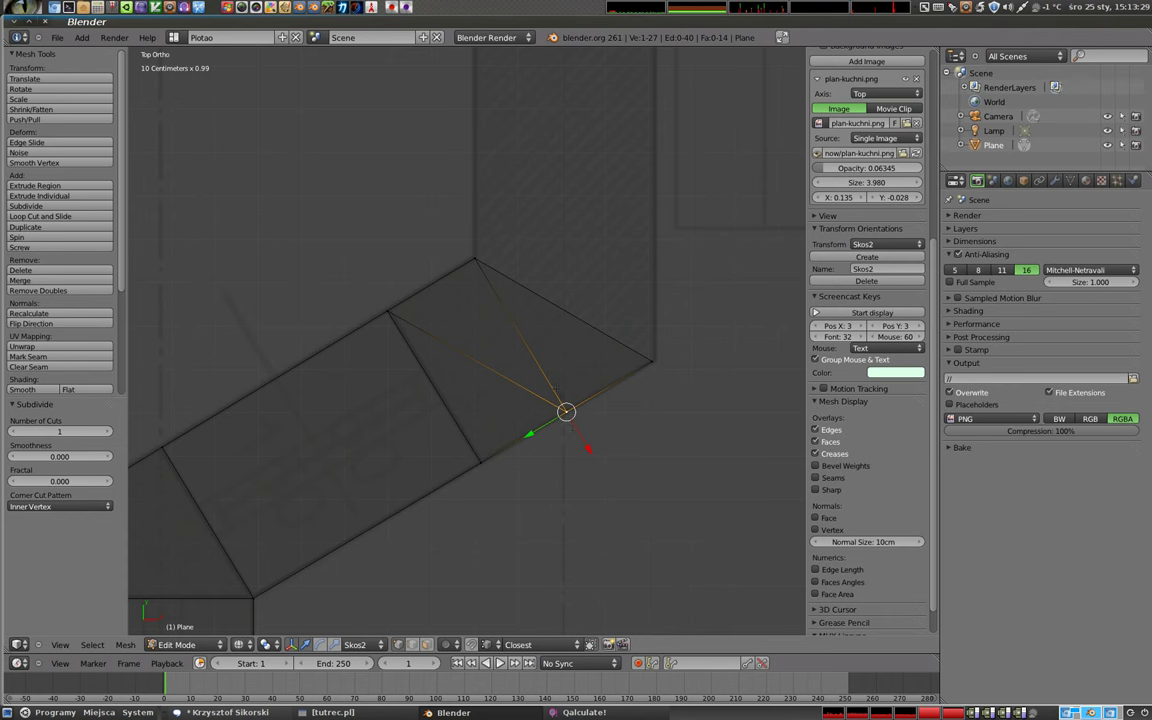
key("g")
key("x")
key("x")
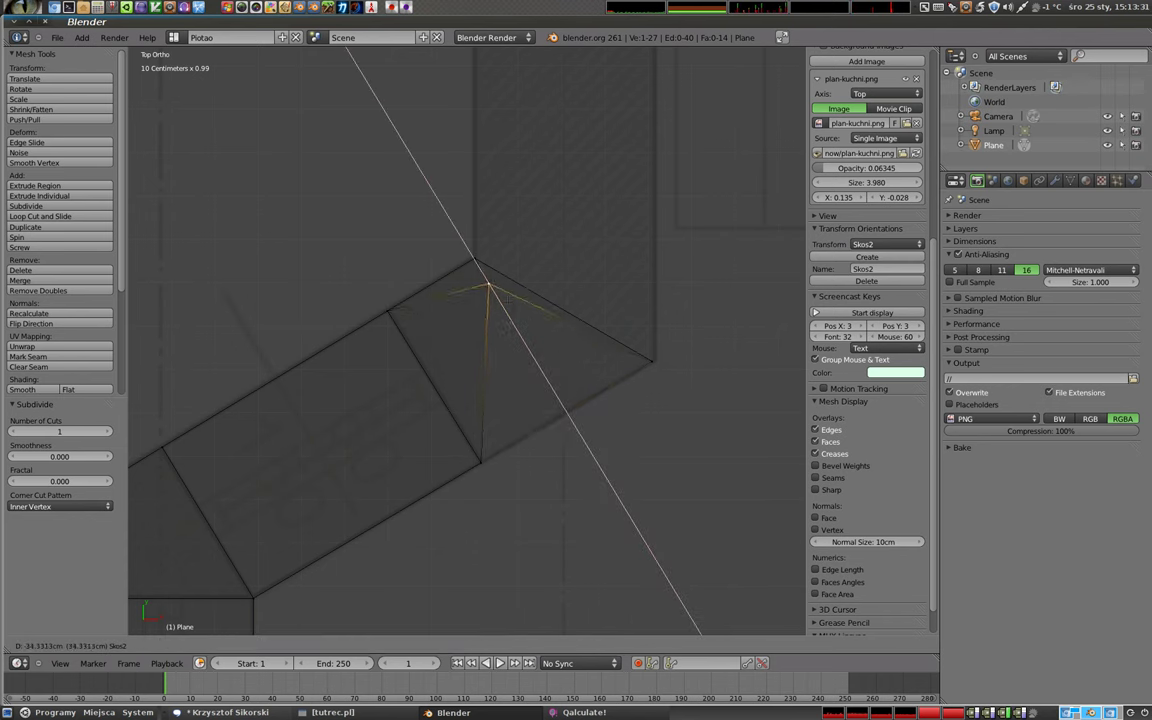
key("Escape")
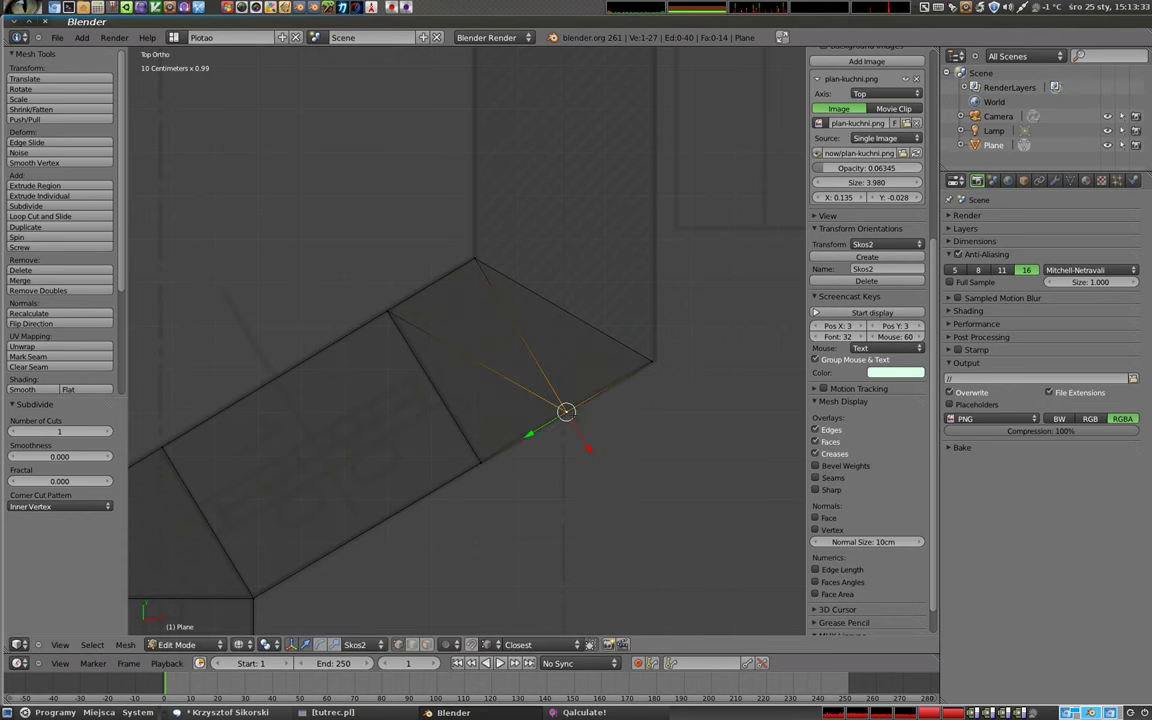
scroll(866, 250, "up", 1)
right_click(387, 313, "shift")
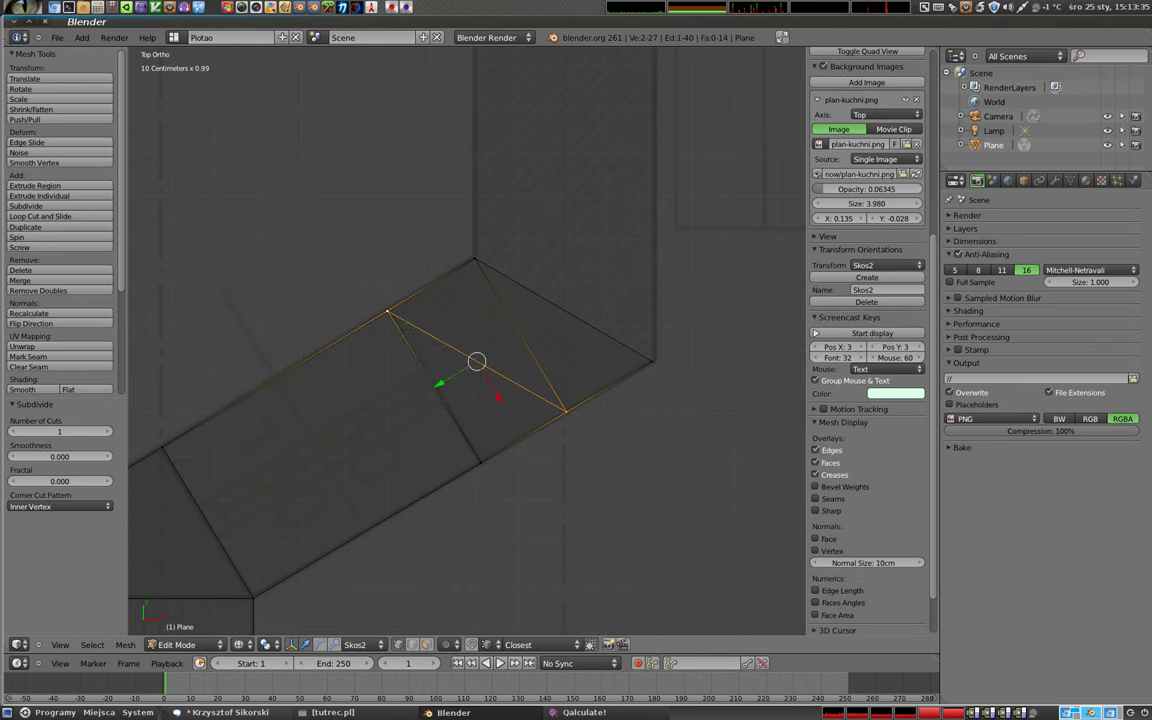
key("x")
left_click(457, 367)
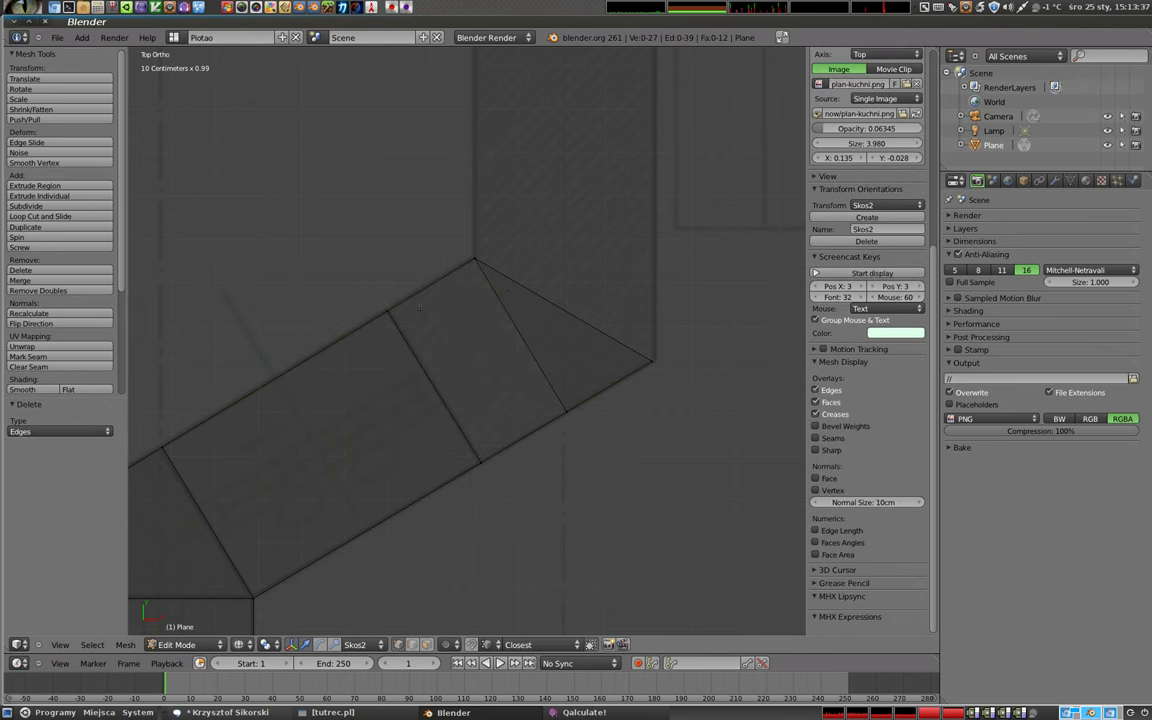
- Select the four corners of the resulting quad in the end wall section
scroll(866, 250, "up", 1)
right_click(387, 311)
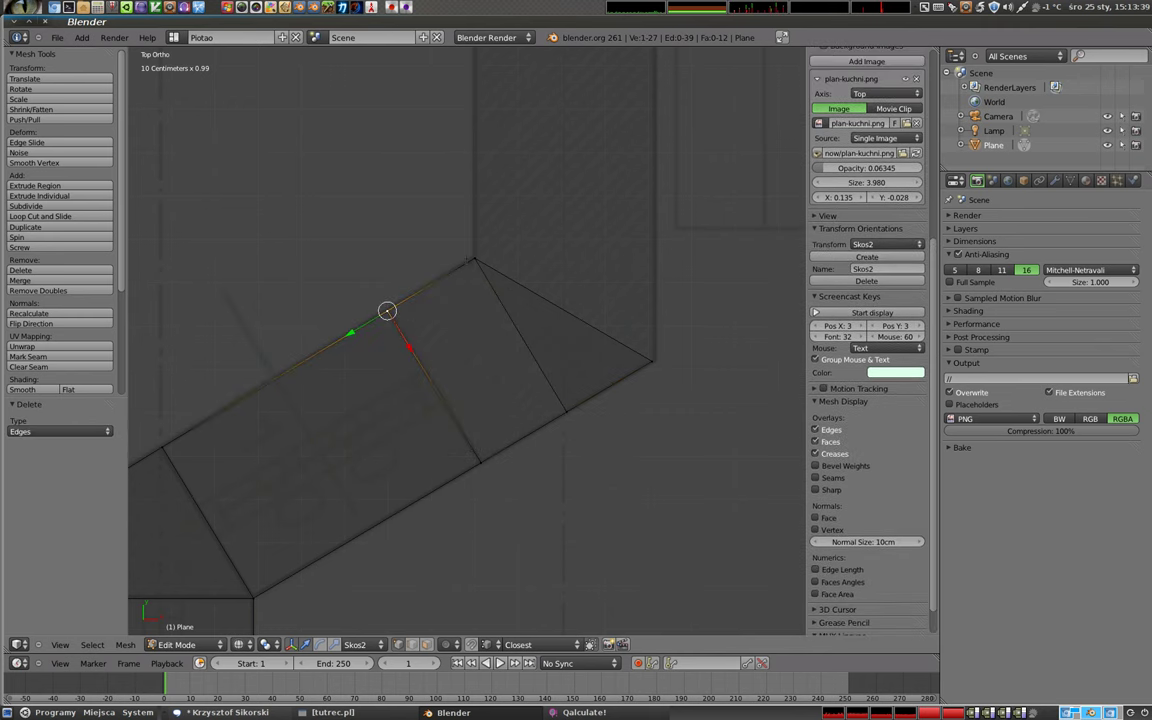
right_click(475, 260, "shift")
right_click(480, 461, "shift")
right_click(565, 410, "shift")
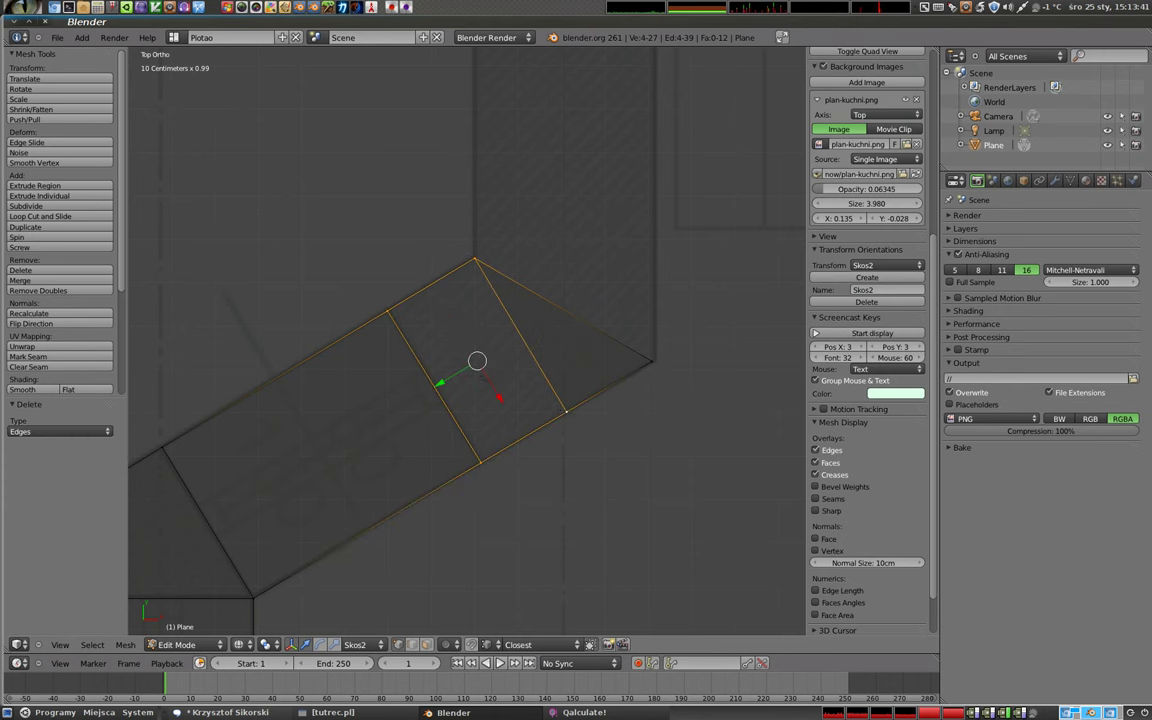
- Select the triangle's outer edge and pull it outward along X, about 24.8 cm
key("a")
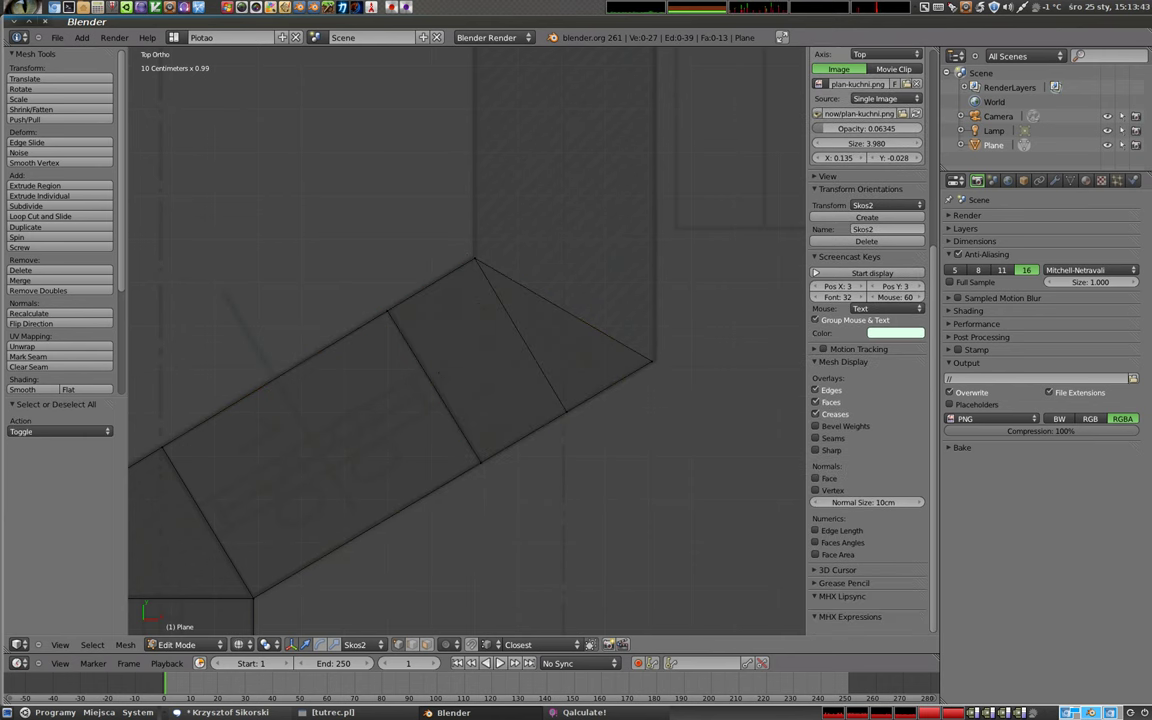
middle_click_drag(500, 300, 435, 406, "shift")
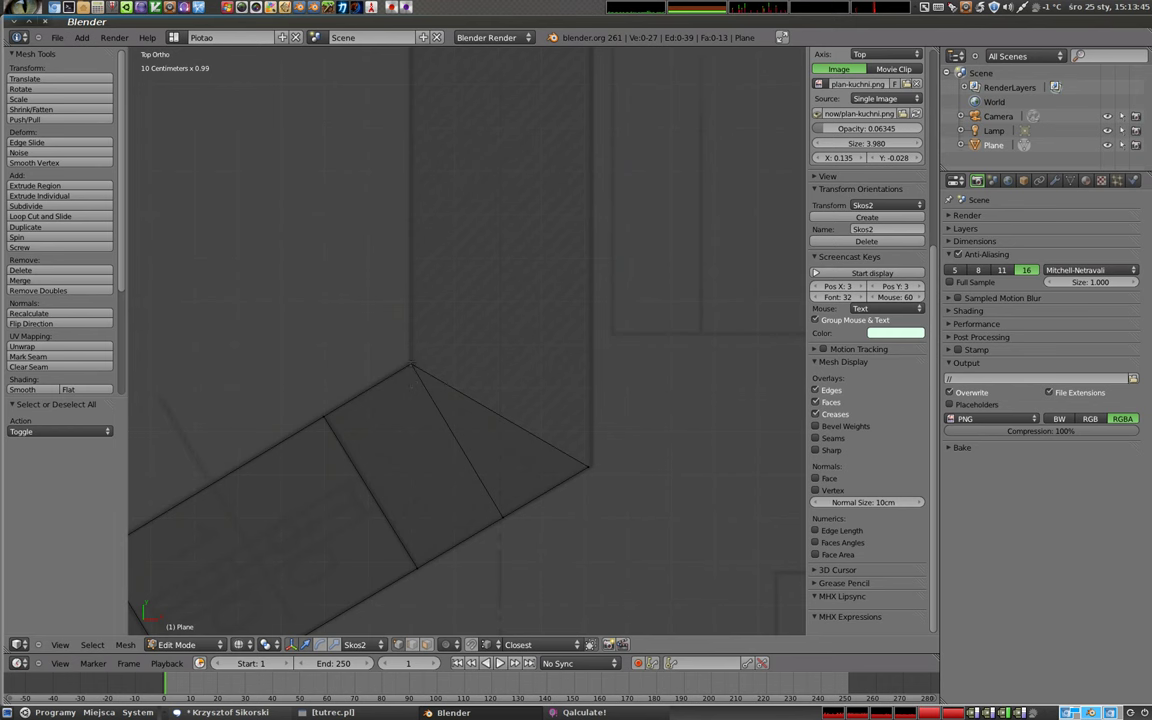
right_click(410, 366)
right_click(588, 466, "shift")
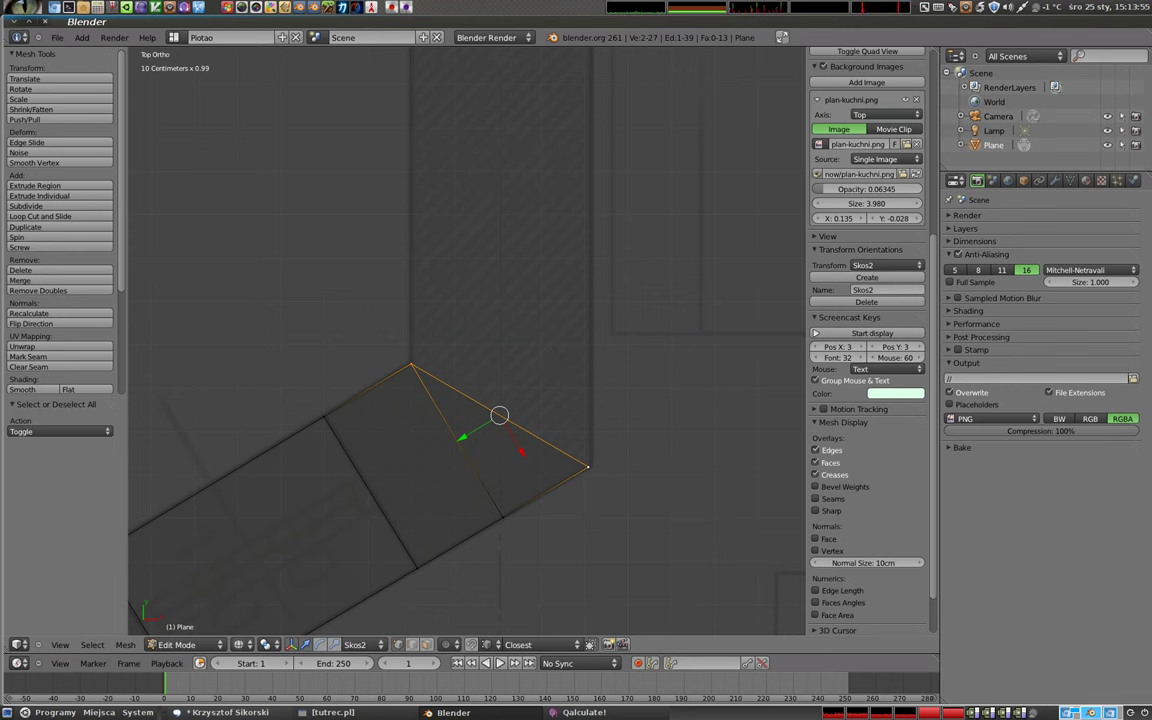
key("g")
key("x")
key("x")
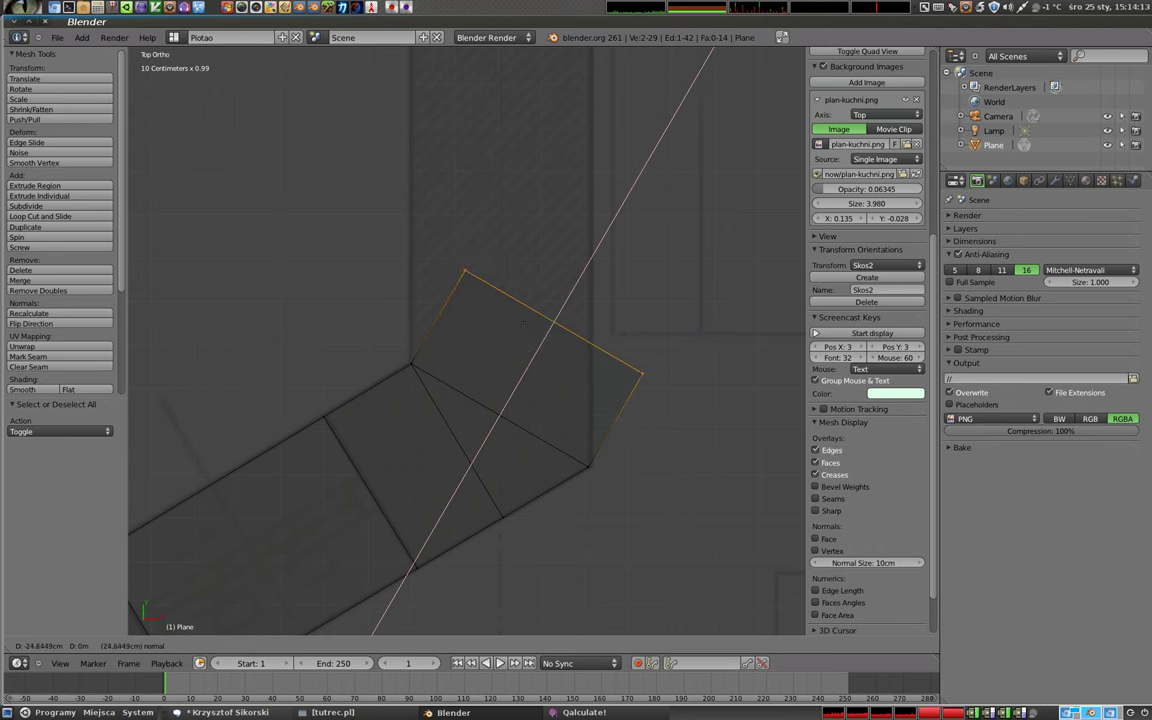
- Position the extruded wall section further out and switch to Global orientation
left_click(523, 322)
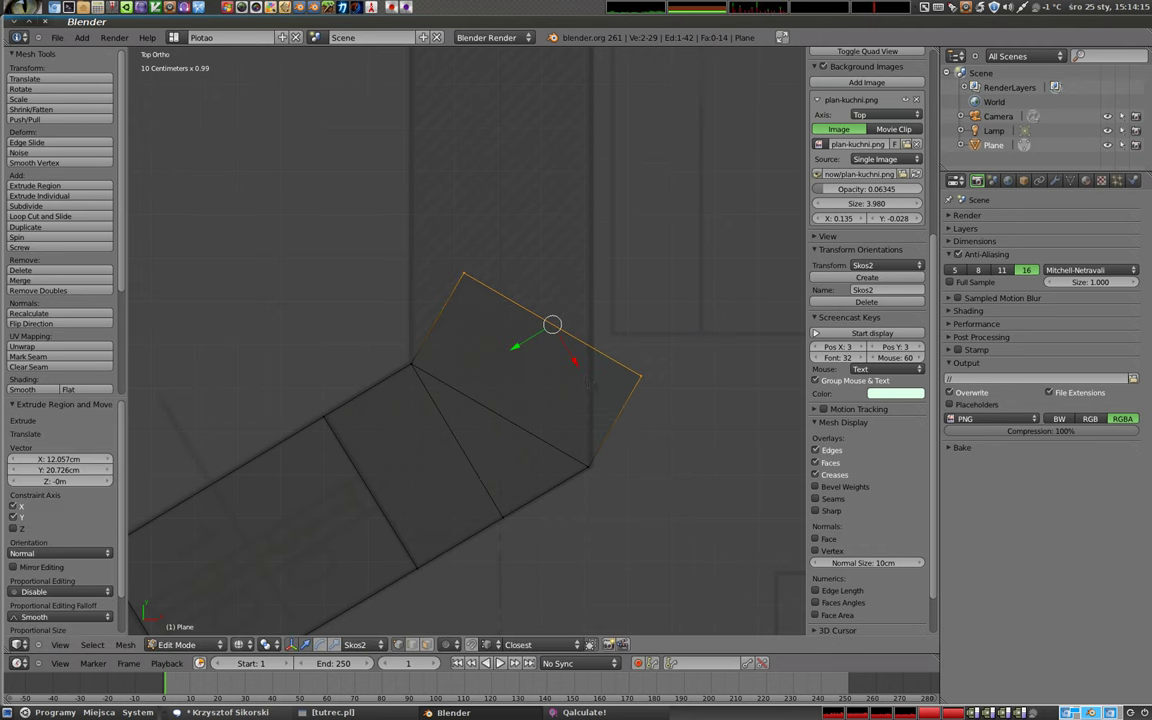
key("g")
left_click(567, 358)
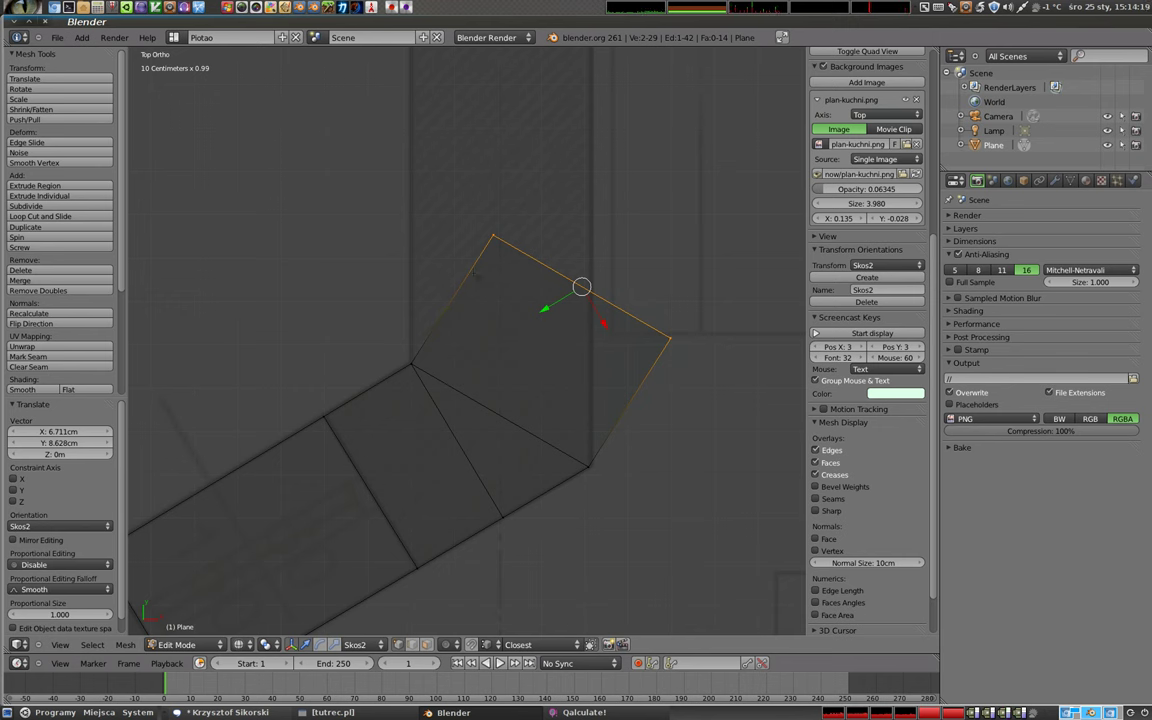
left_click(358, 644)
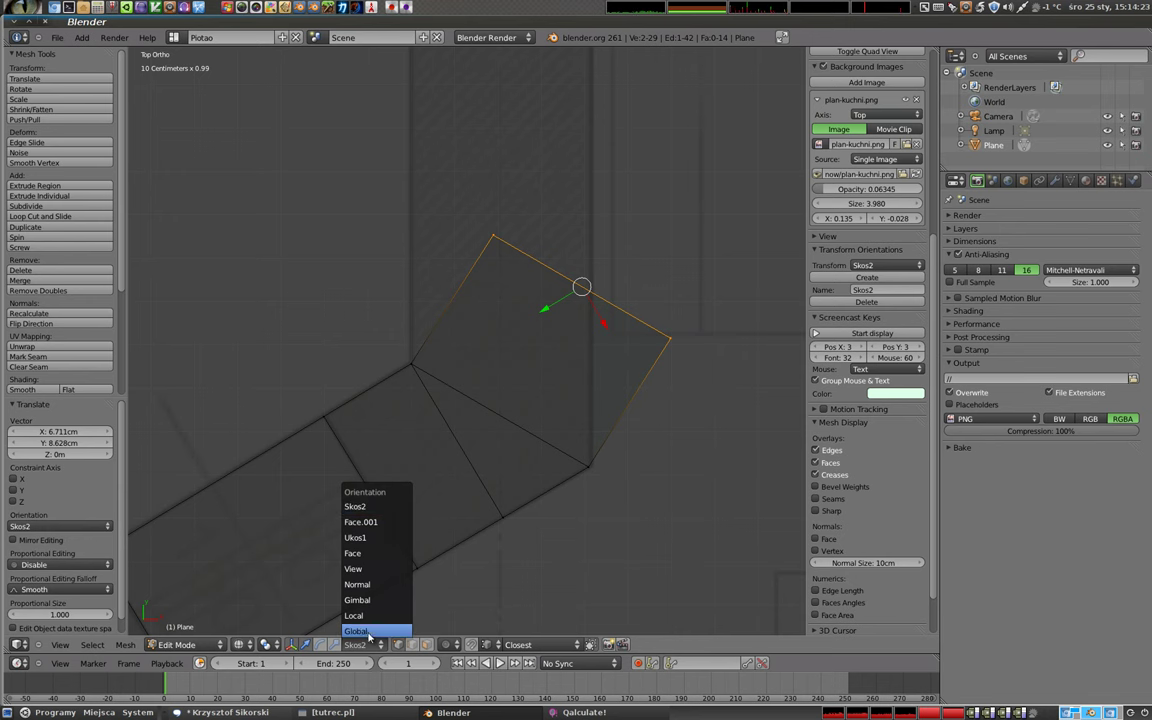
left_click(355, 631)
- Move the new section's top corner along global X, then delete that vertex
right_click(493, 237)
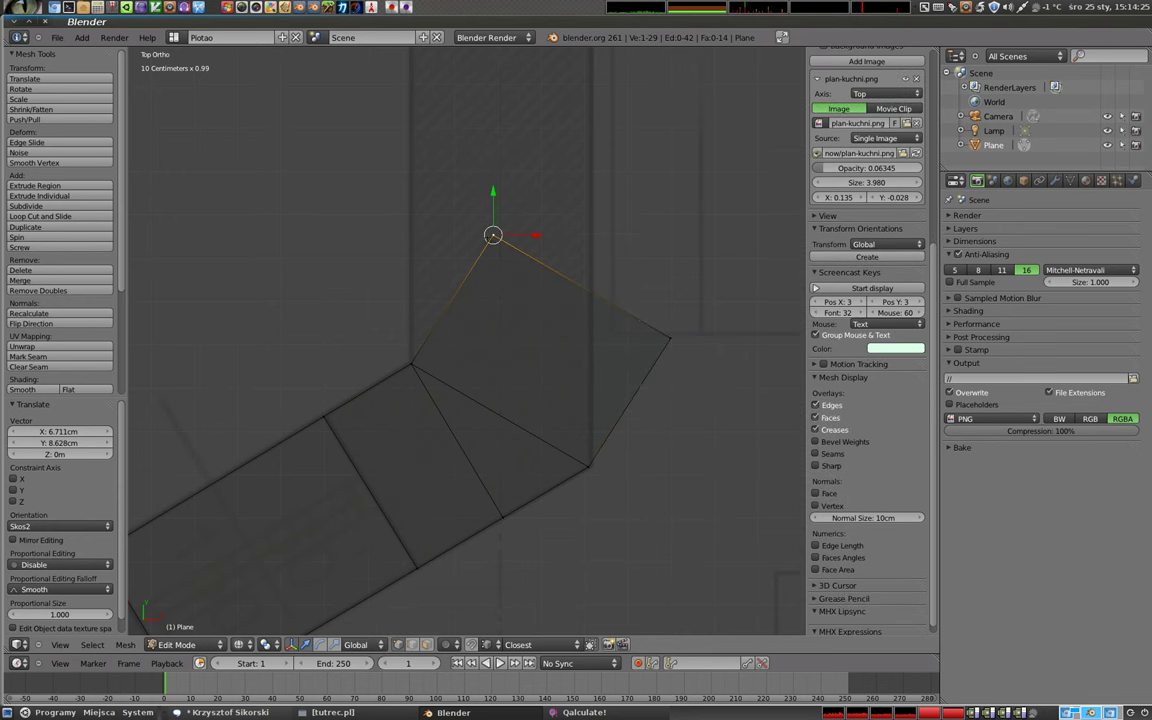
key("g")
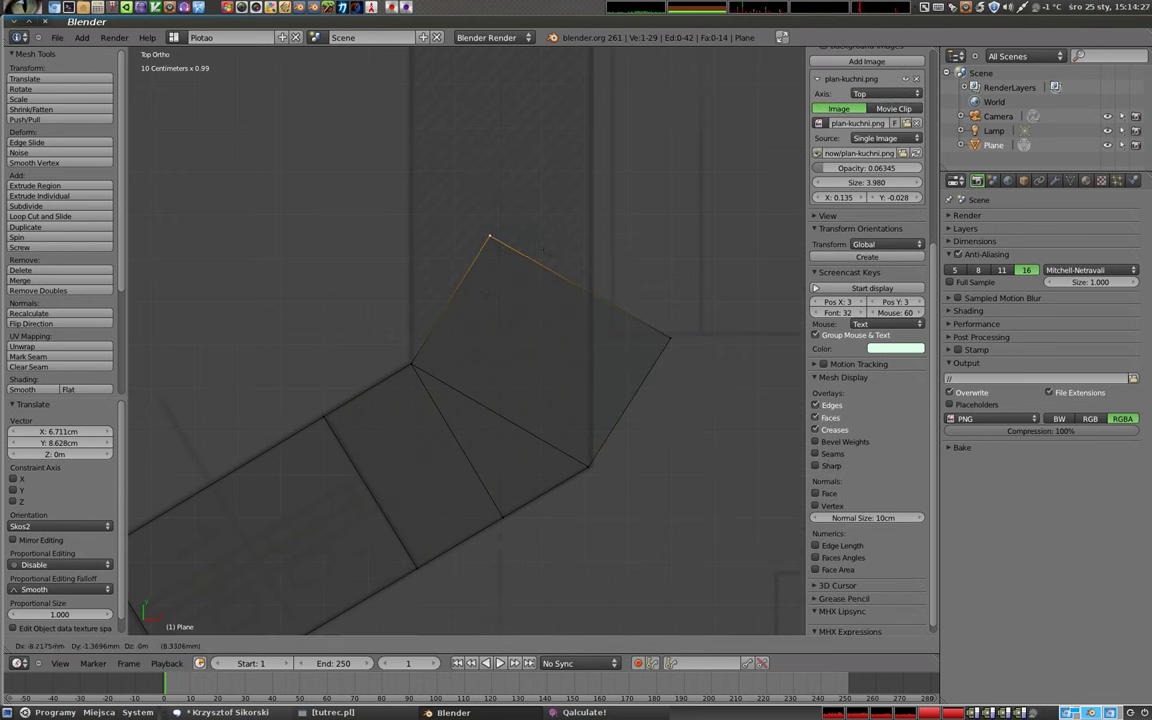
key("x")
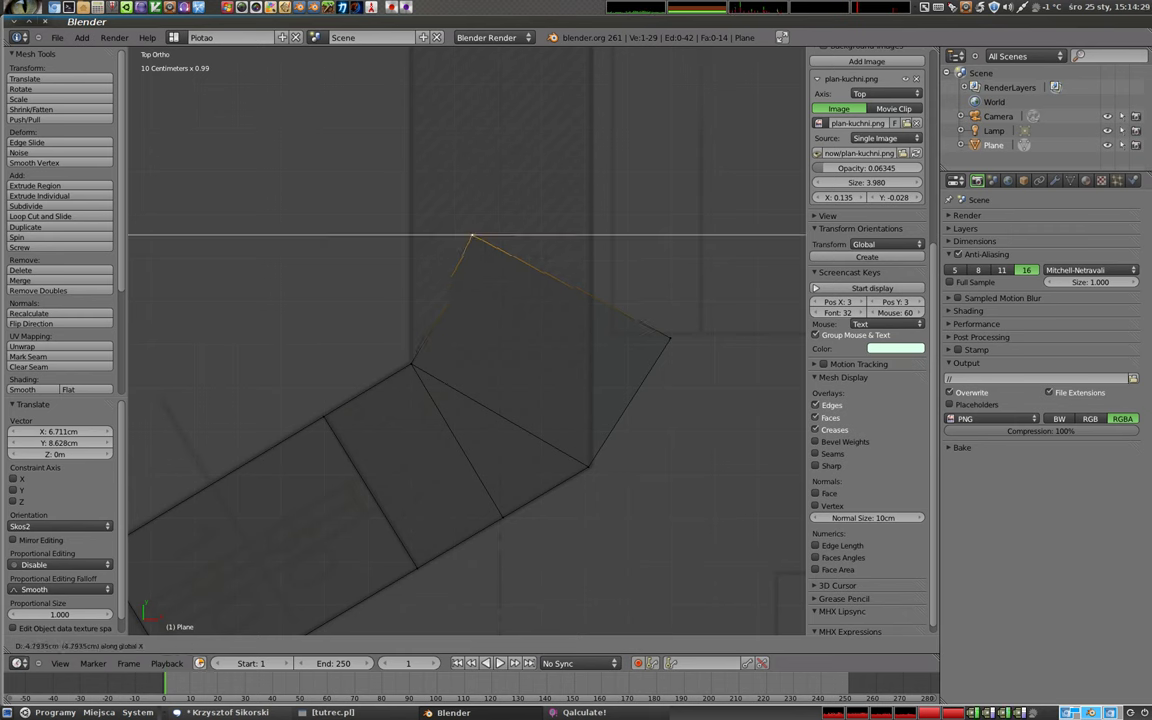
left_click(410, 364)
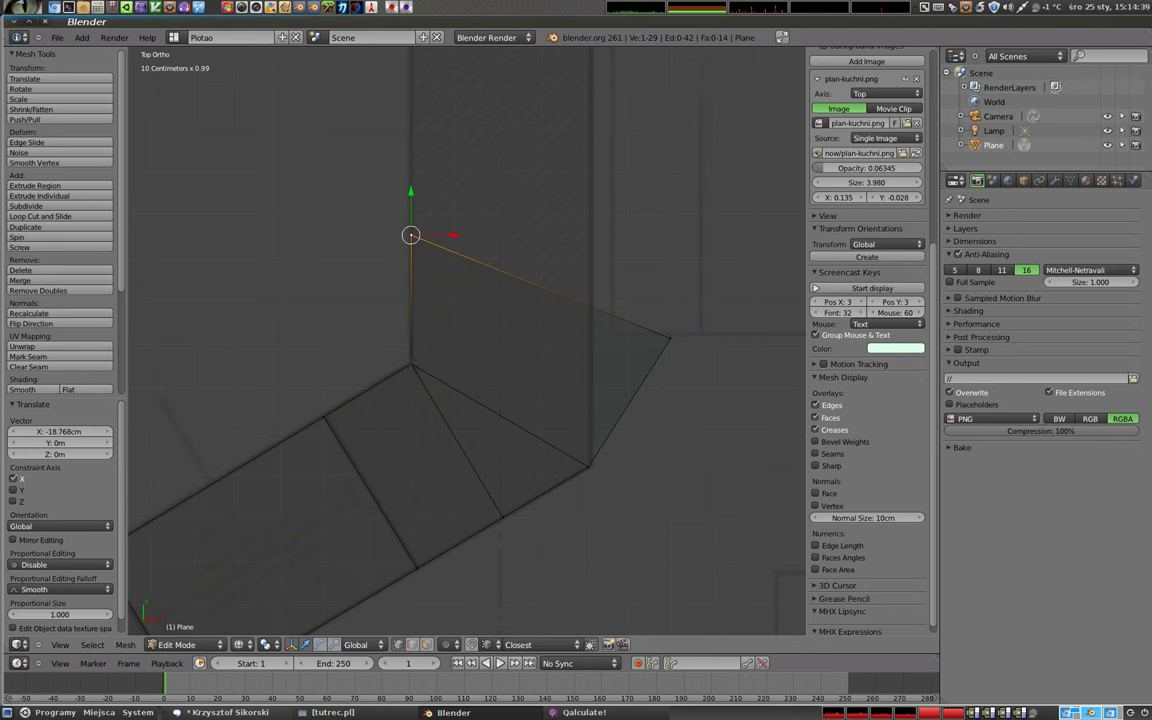
key("x")
left_click(398, 264)
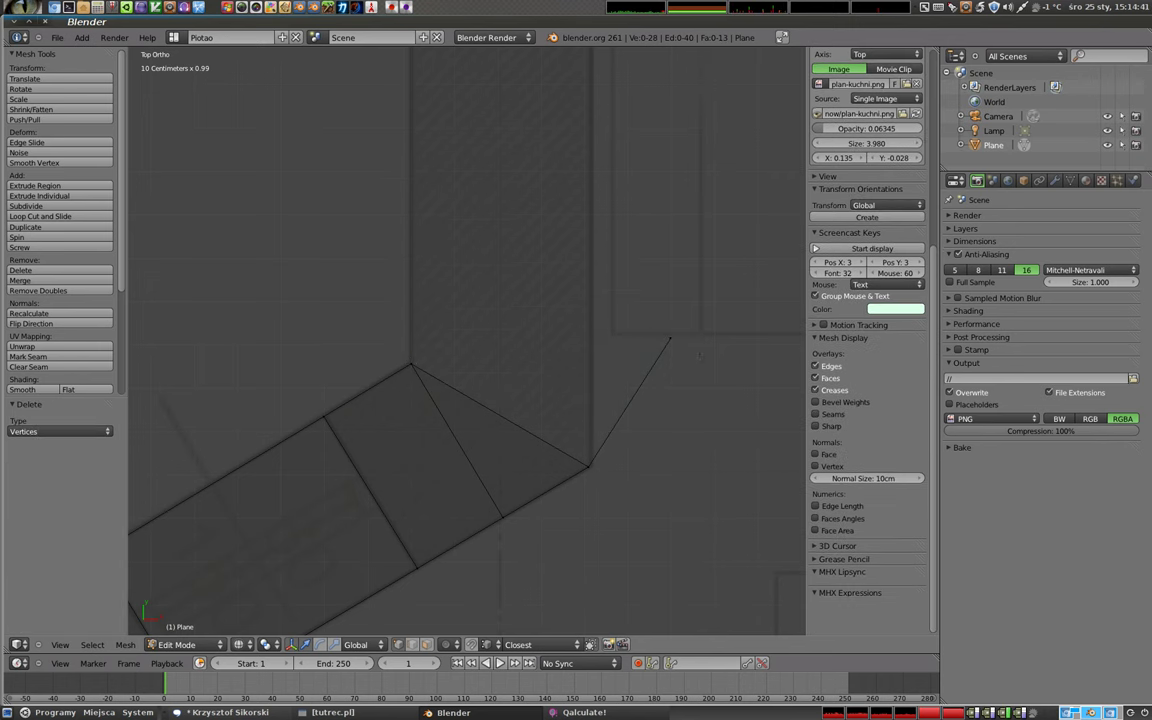
- Snap the loose corner vertex into line with the wall outline along X and Y
right_click(684, 355)
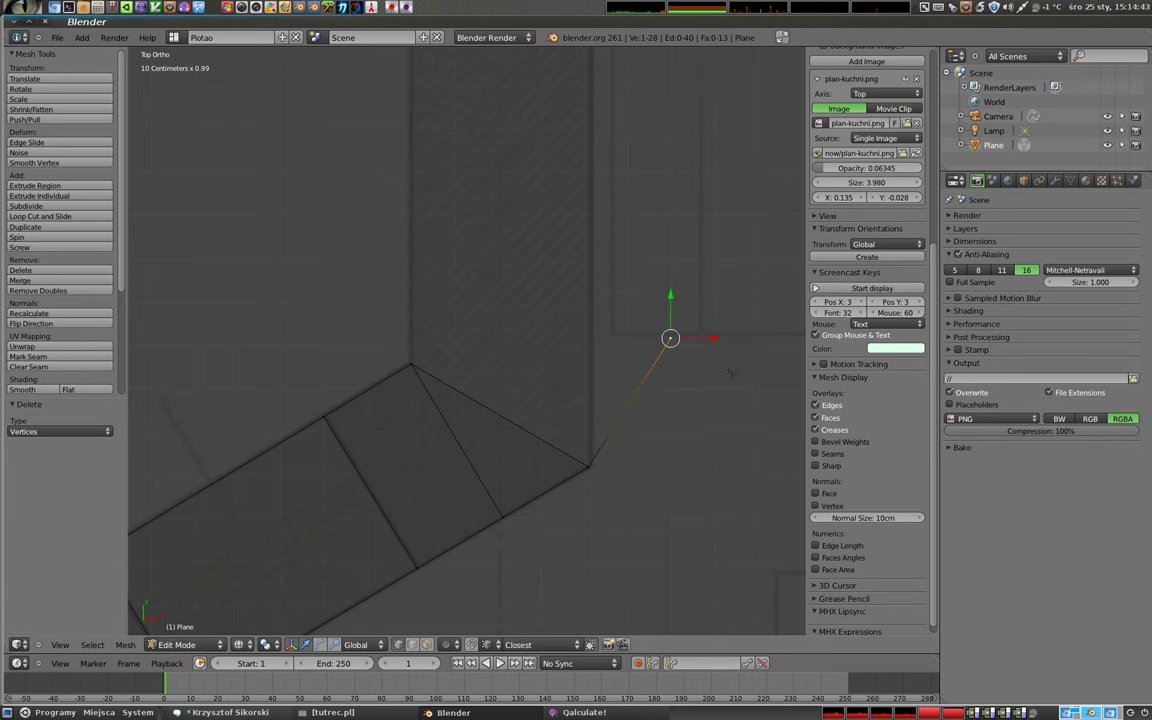
key("g")
key("x")
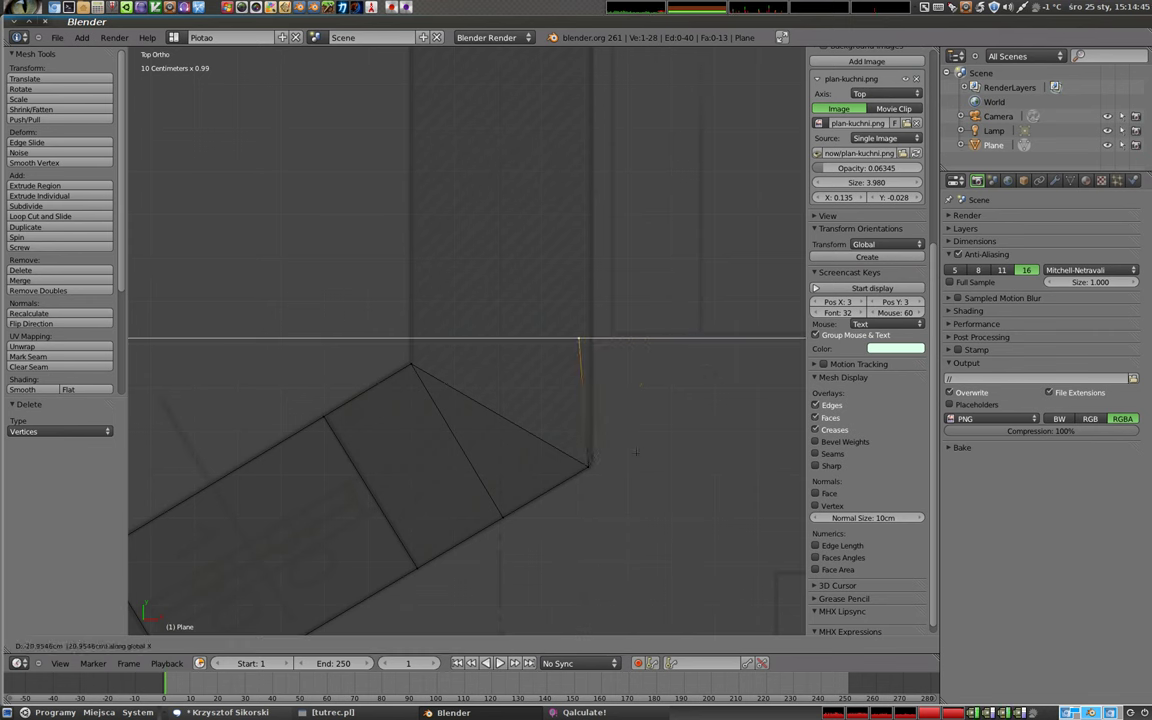
key("ctrl")
left_click(588, 467)
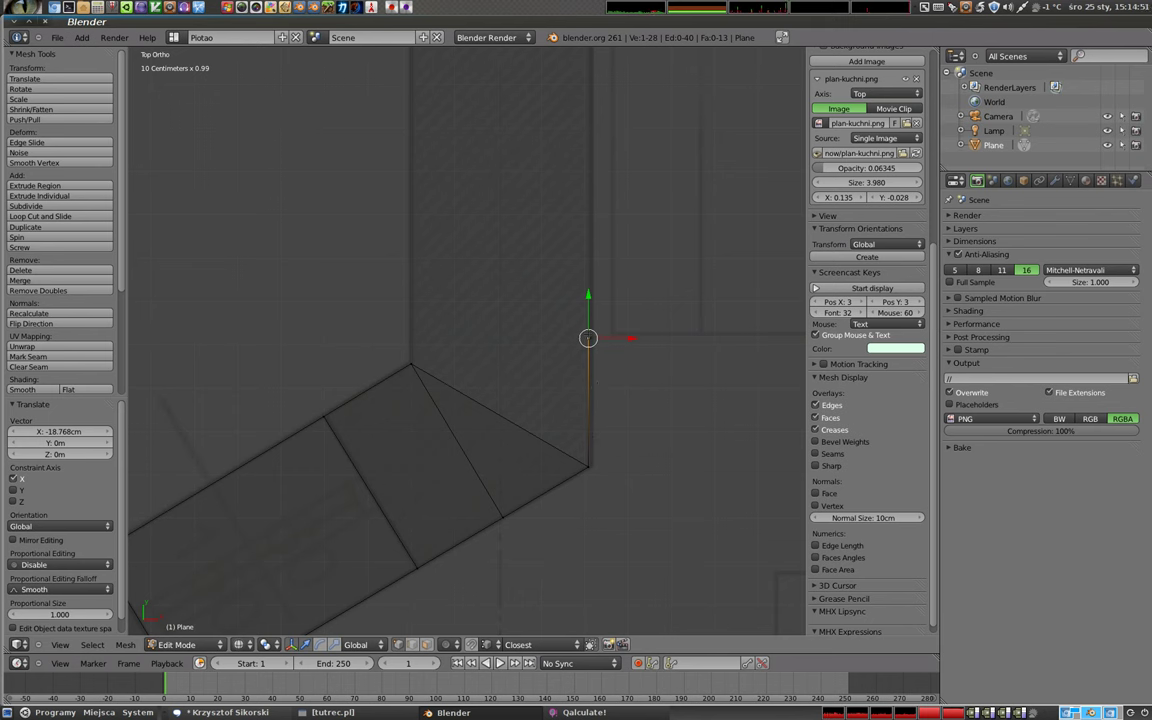
key("g")
key("y")
key("ctrl")
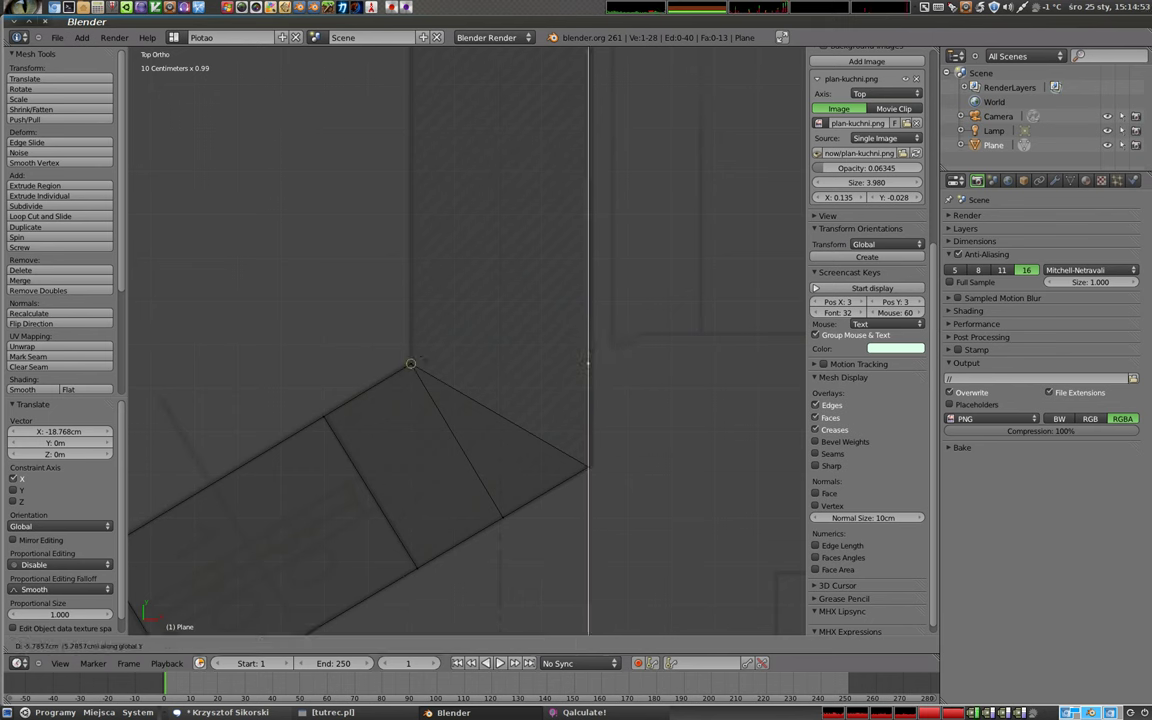
left_click(411, 363)
- Fill a triangular face at the wall bend using the wall's corner vertex, then deselect all
right_click(411, 366, "shift")
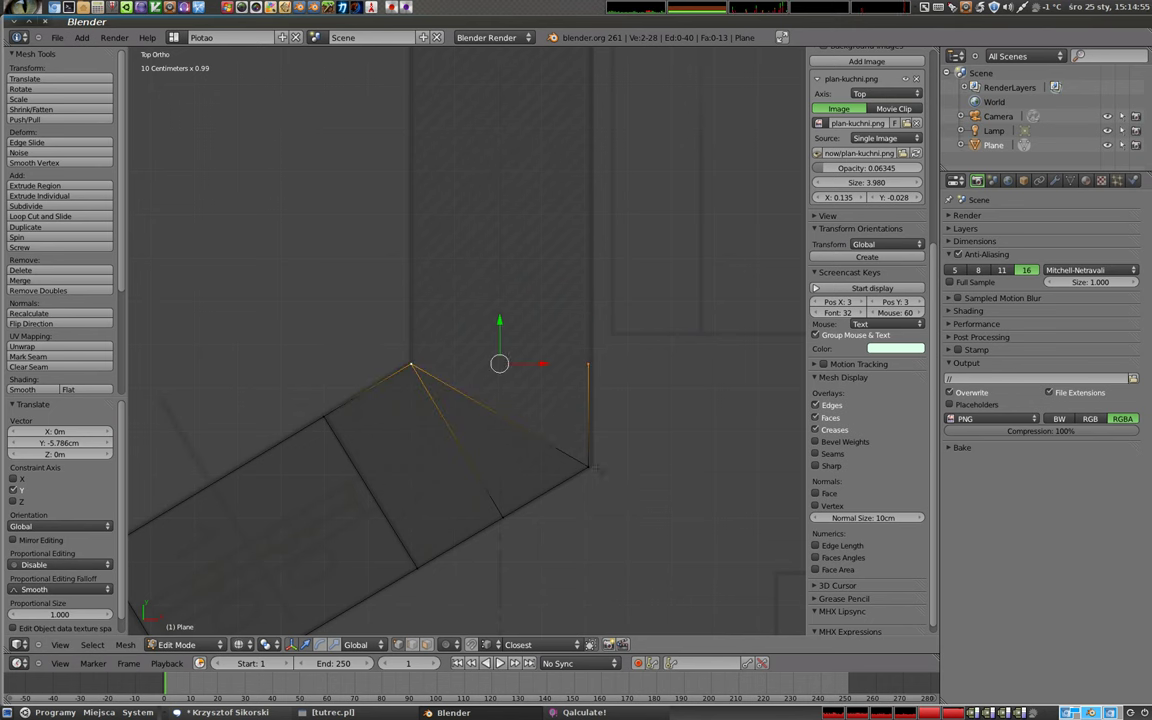
key("f")
key("a")
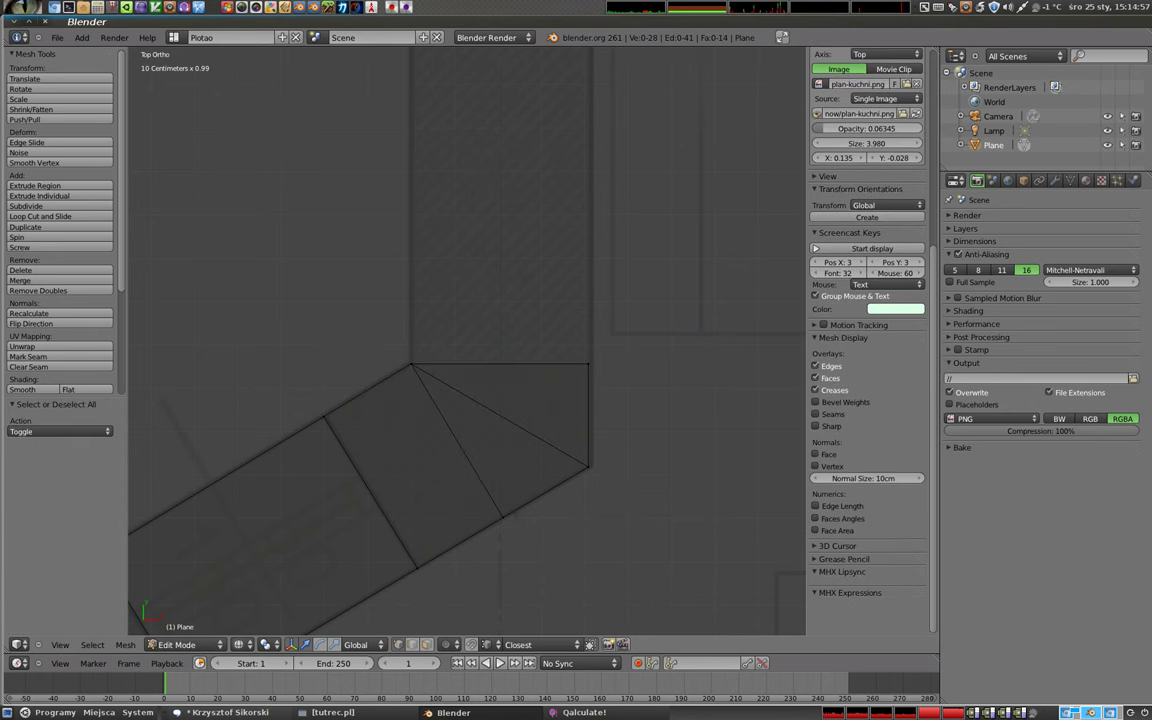
key("ctrl+Tab")
- In face mode, select the two triangles at the wall bend and join them into one quad
left_click(435, 428)
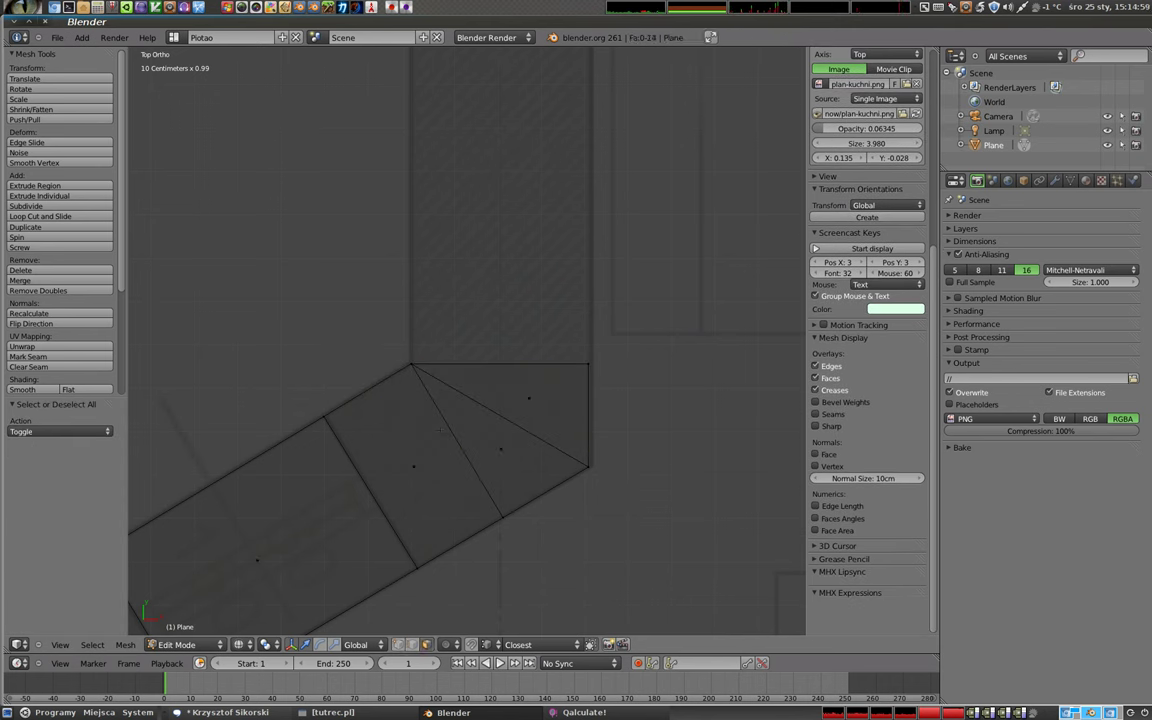
right_click(501, 450)
right_click(514, 395)
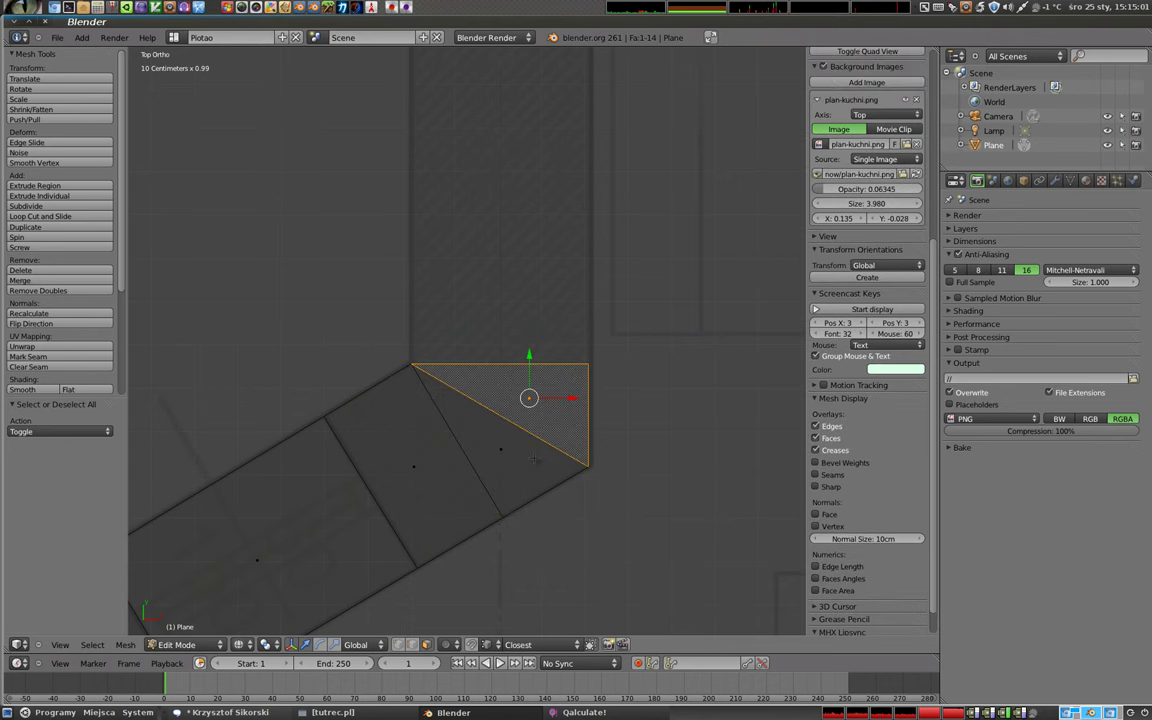
middle_click_drag(514, 395, 513, 351)
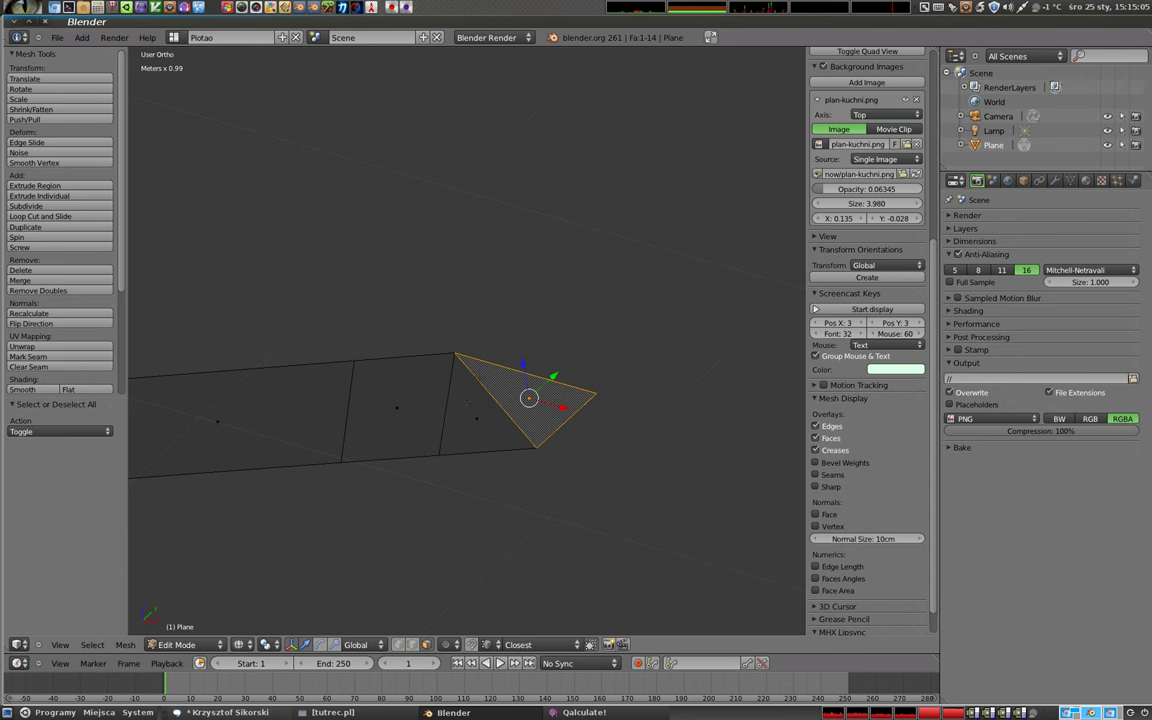
middle_click_drag(468, 402, 498, 447)
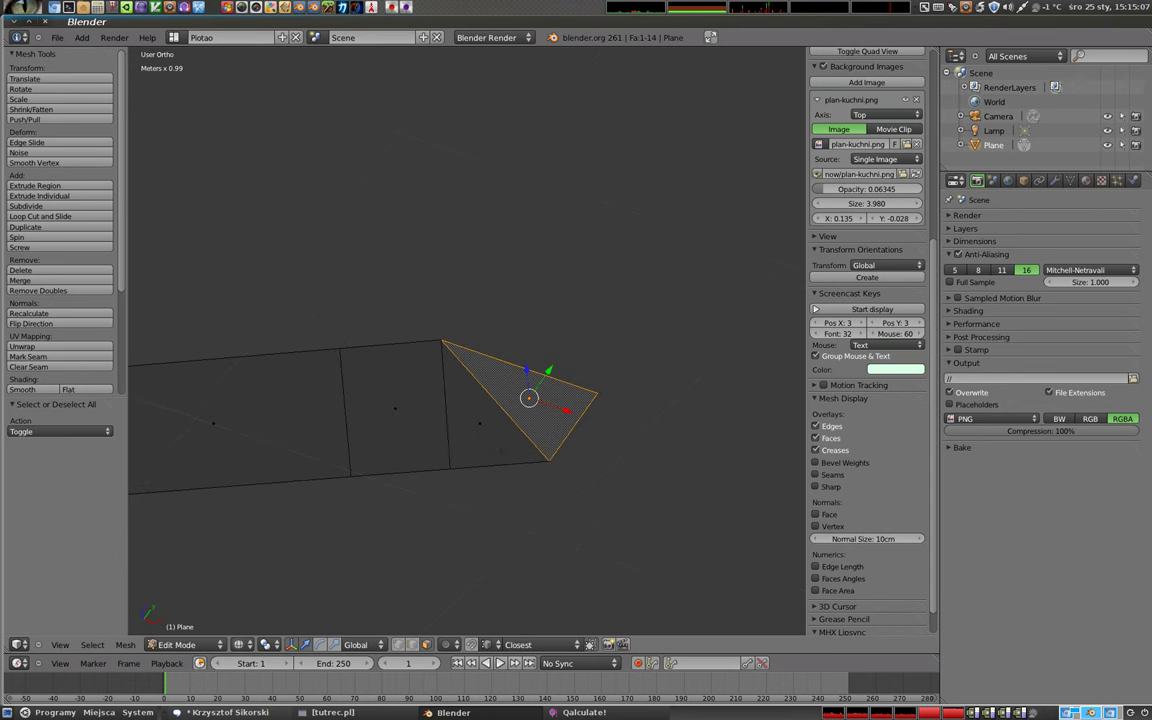
right_click(480, 423, "shift")
key("f")
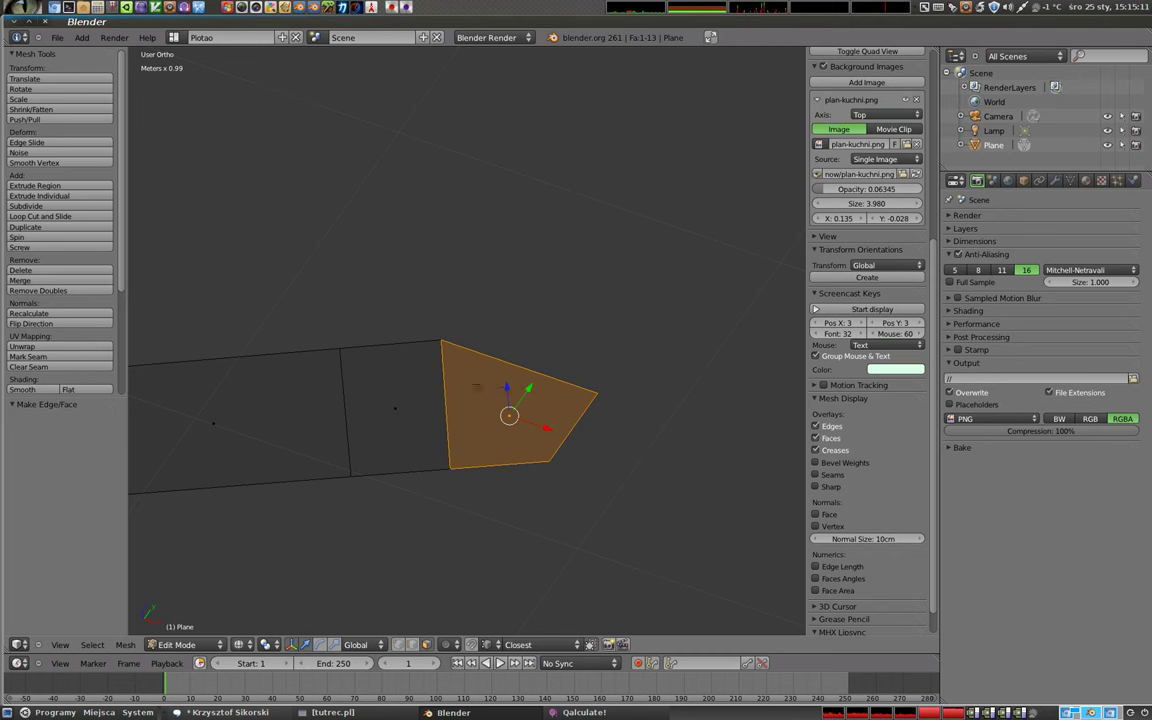
- Back in top view with edge selection, shift the wall's right end edge along X, then undo it
key("KP_7")
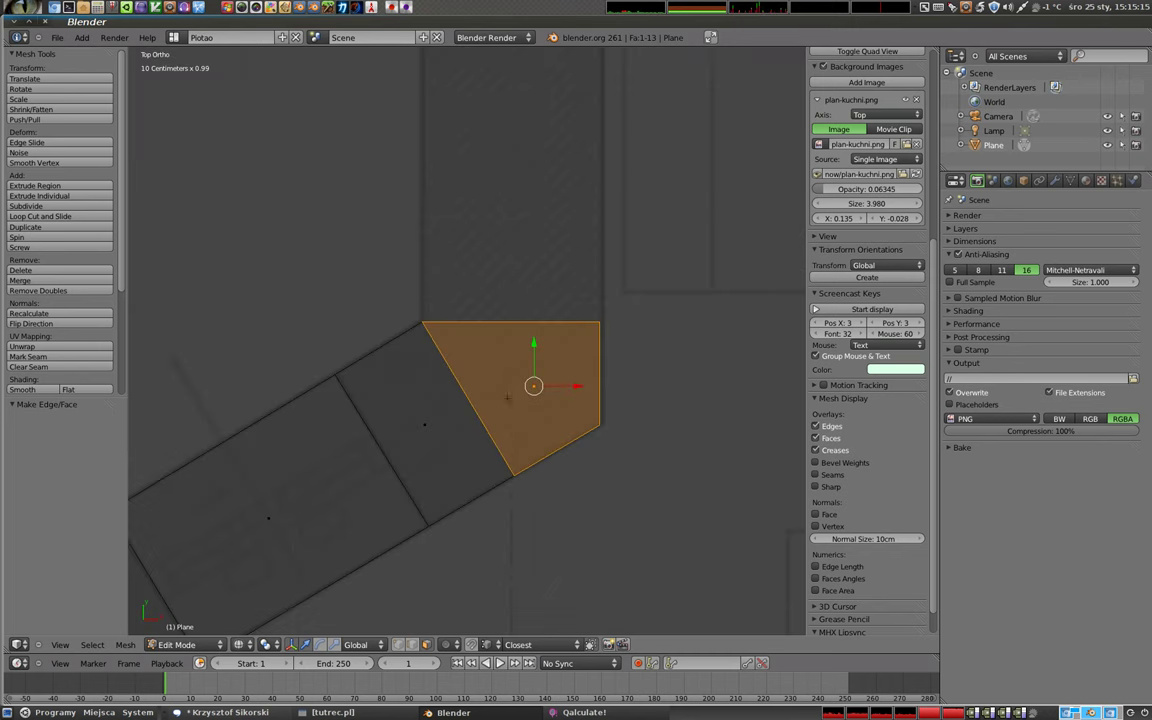
key("Tab")
key("Tab")
key("ctrl+Tab")
left_click(592, 352)
right_click(598, 358)
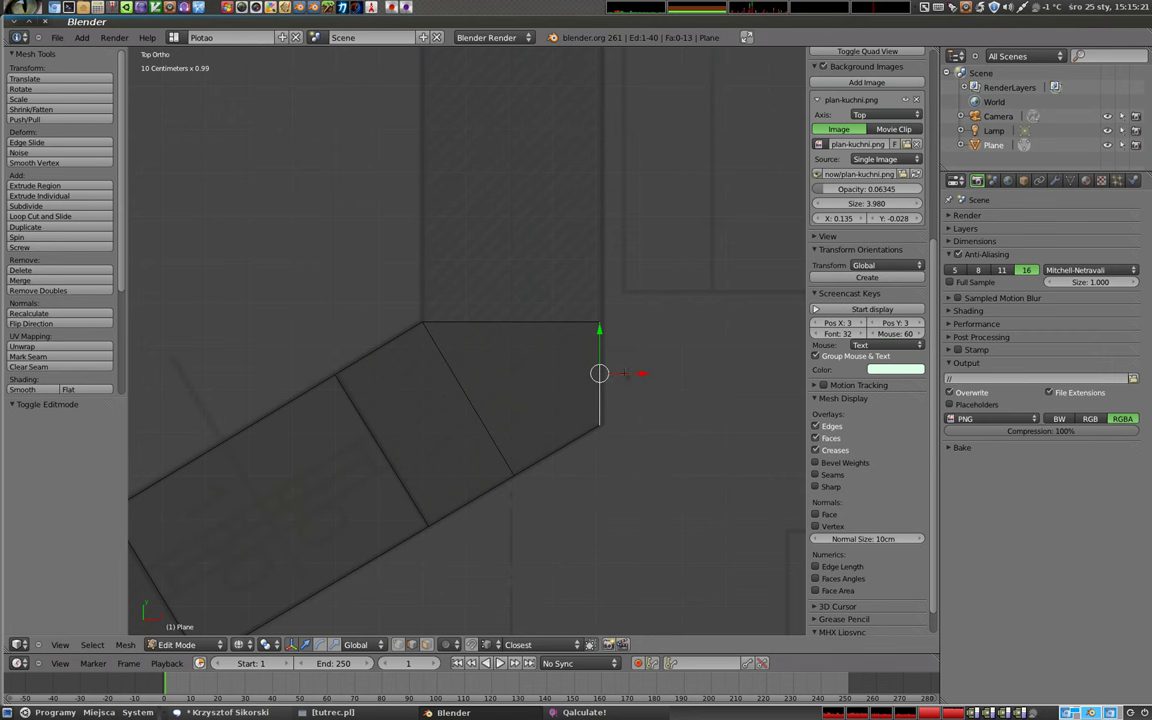
key("g")
key("x")
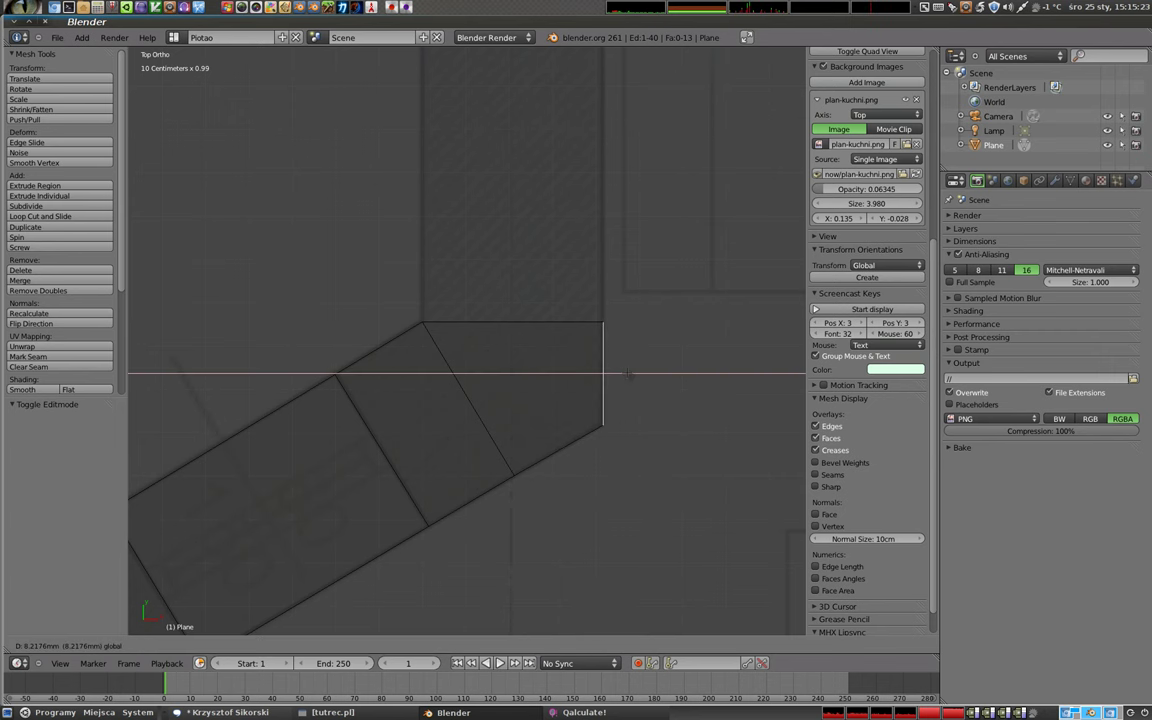
left_click(628, 374)
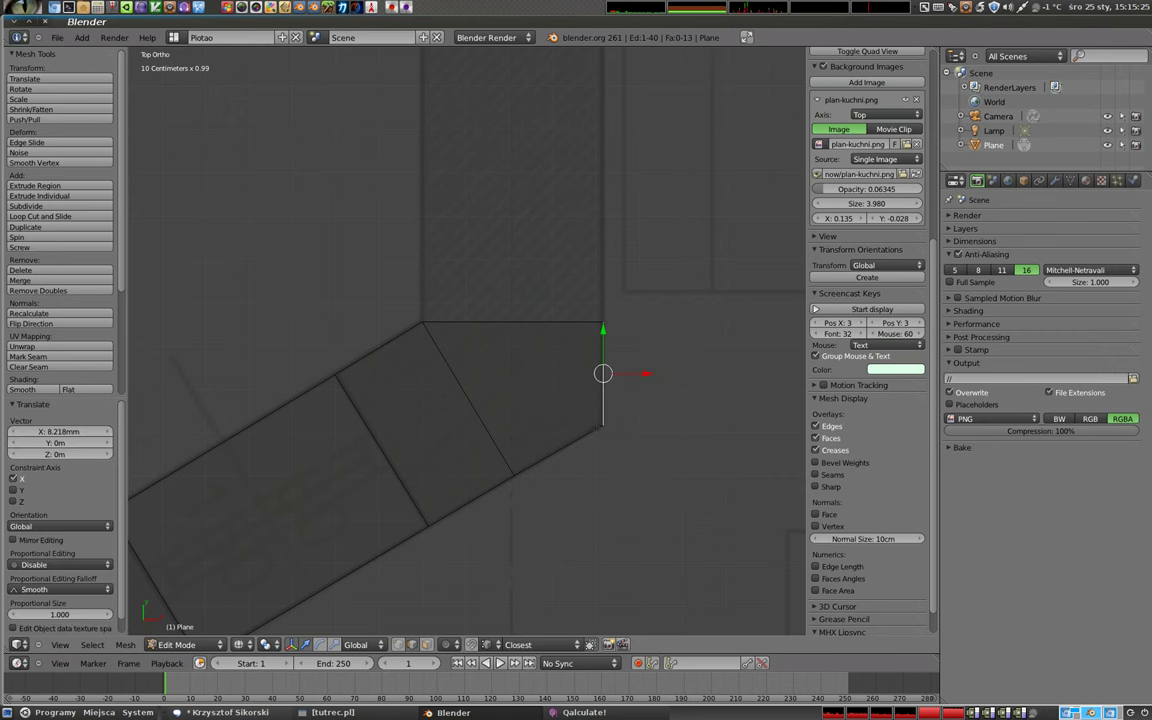
key("ctrl+z")
- Zoom in on the wall end and select its top edge
scroll(587, 415, "up", 1)
scroll(587, 415, "up", 3)
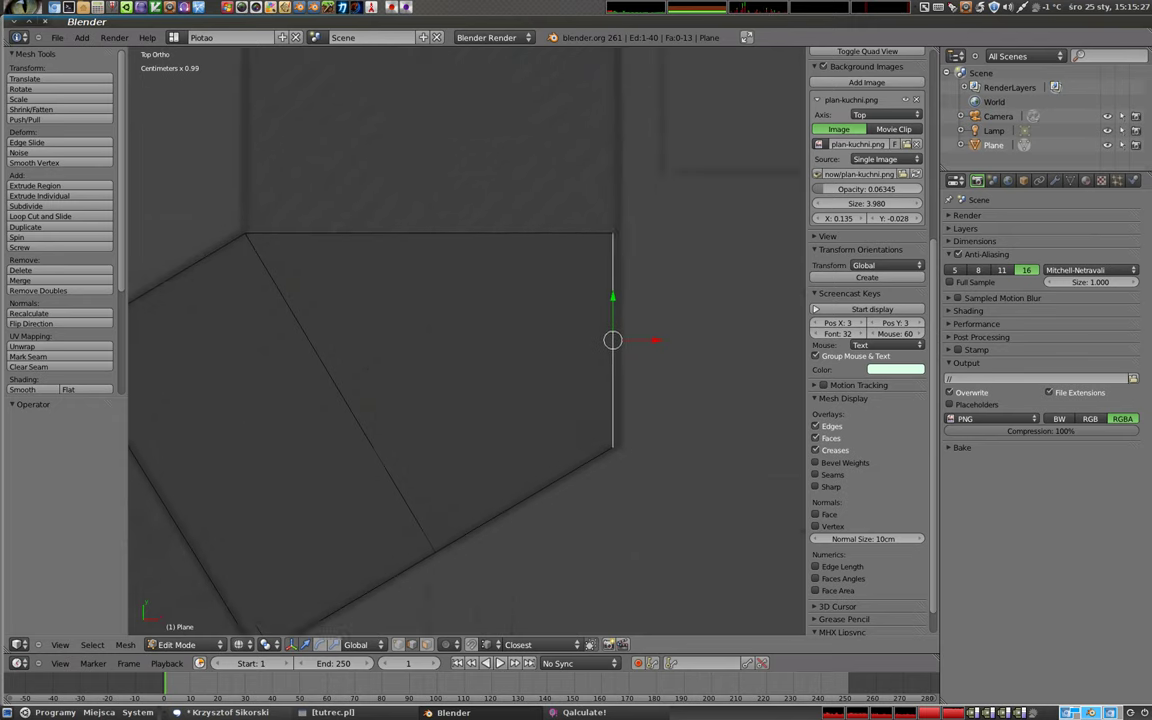
middle_click_drag(587, 415, 698, 543, "shift")
right_click(540, 360)
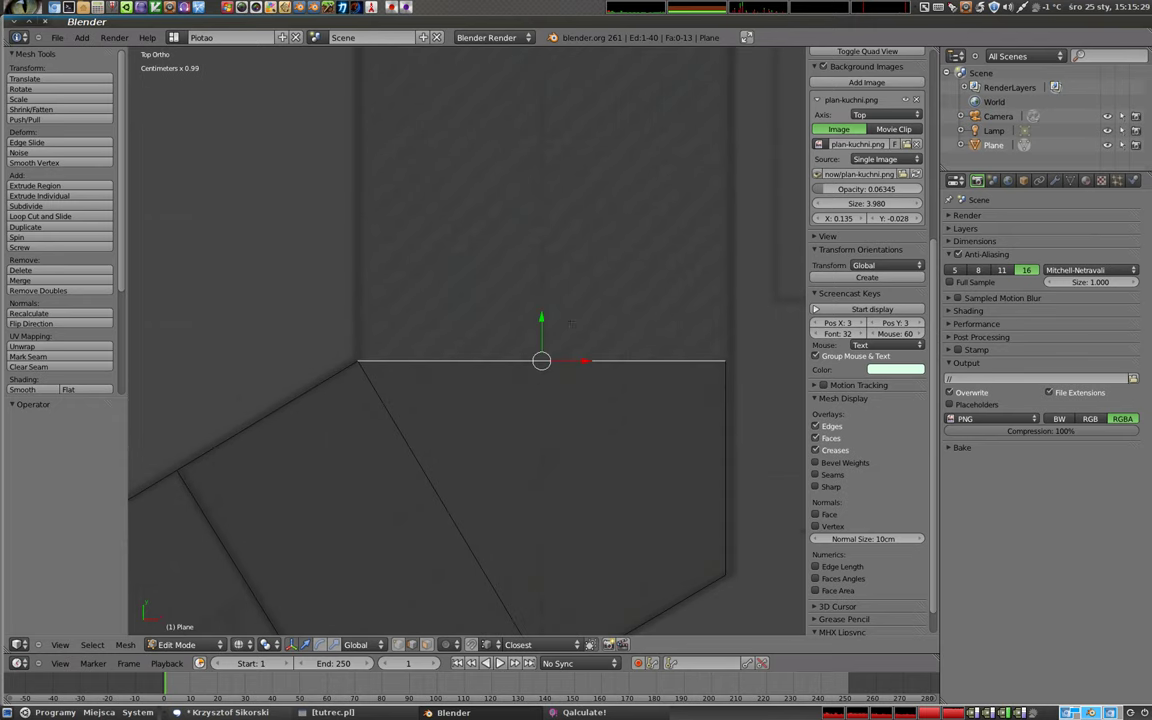
scroll(566, 329, "down", 3)
middle_click_drag(662, 203, 596, 406, "shift")
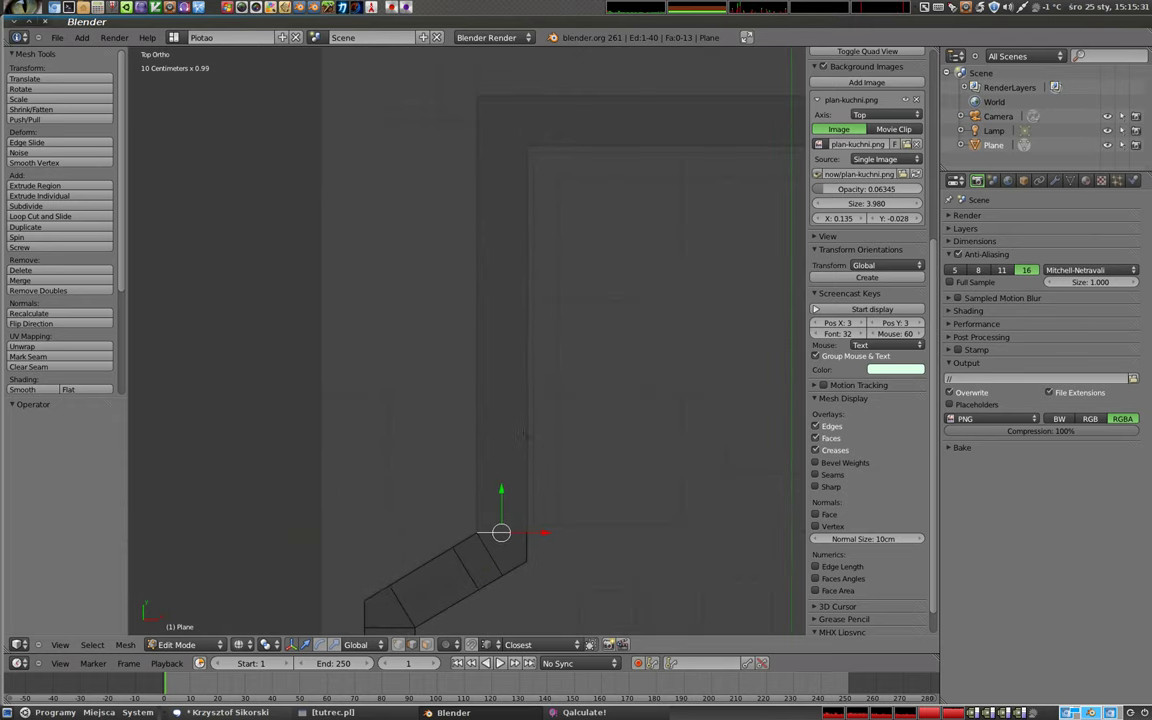
- Extrude the top edge upward in two segments along the left wall to the top corner
key("e")
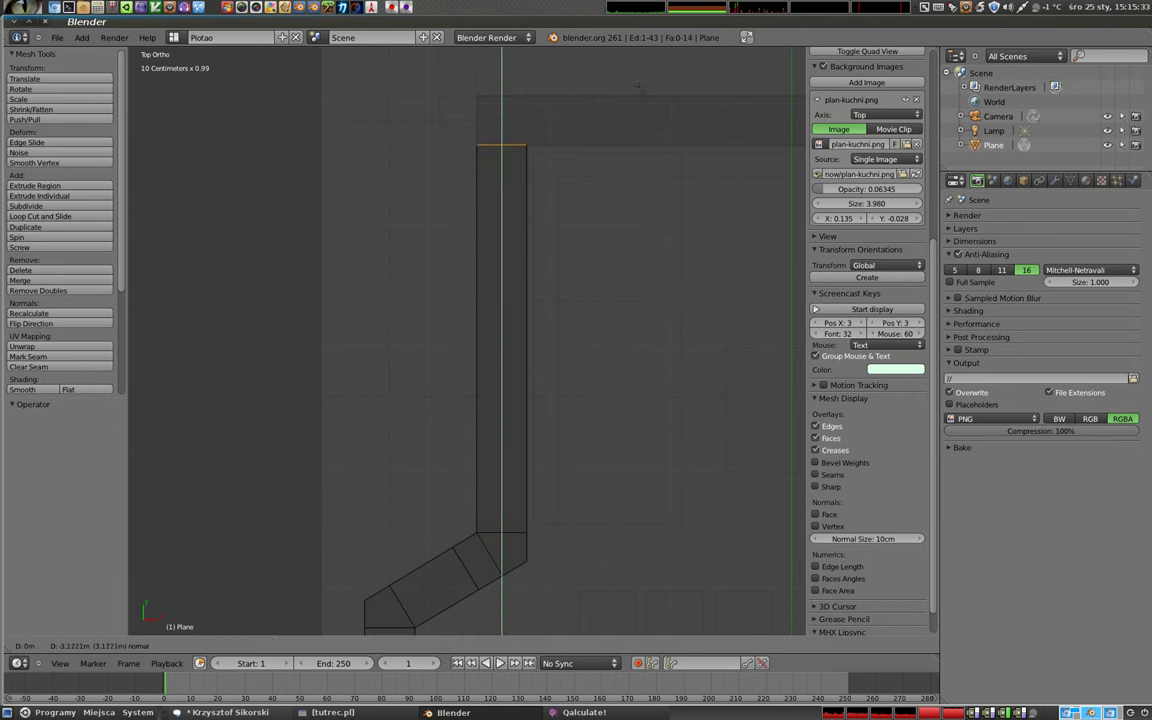
left_click(638, 91)
scroll(600, 90, "up", 4)
middle_click_drag(484, 264, 528, 376, "shift")
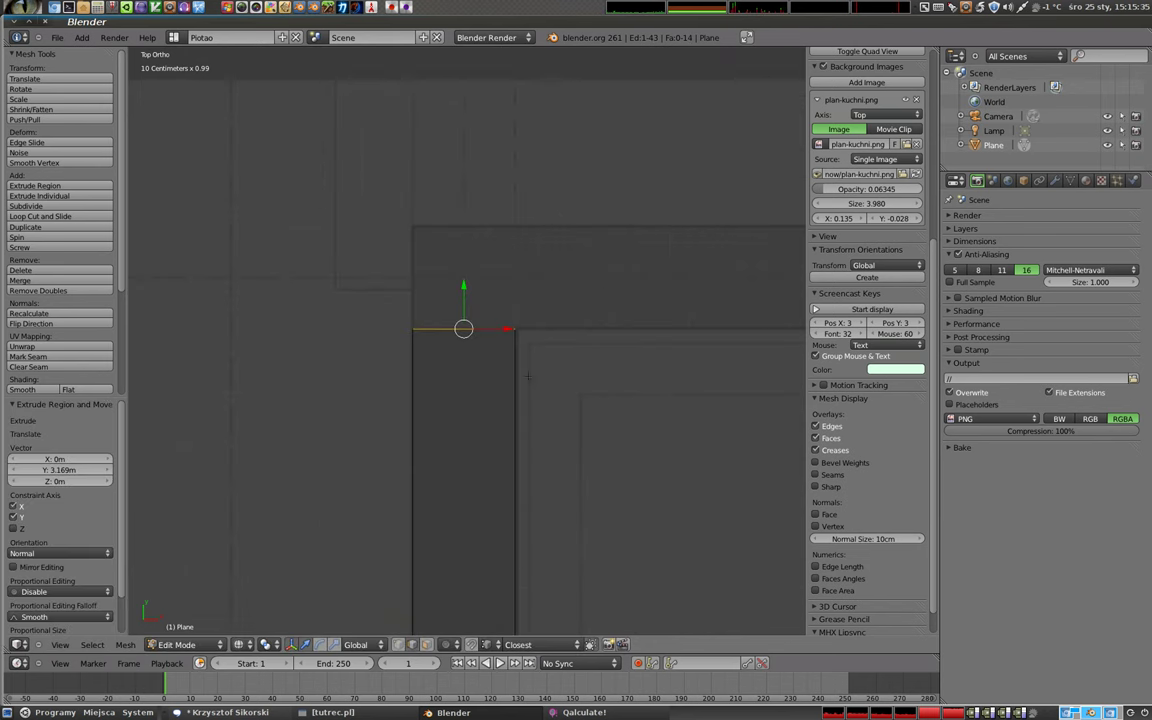
key("e")
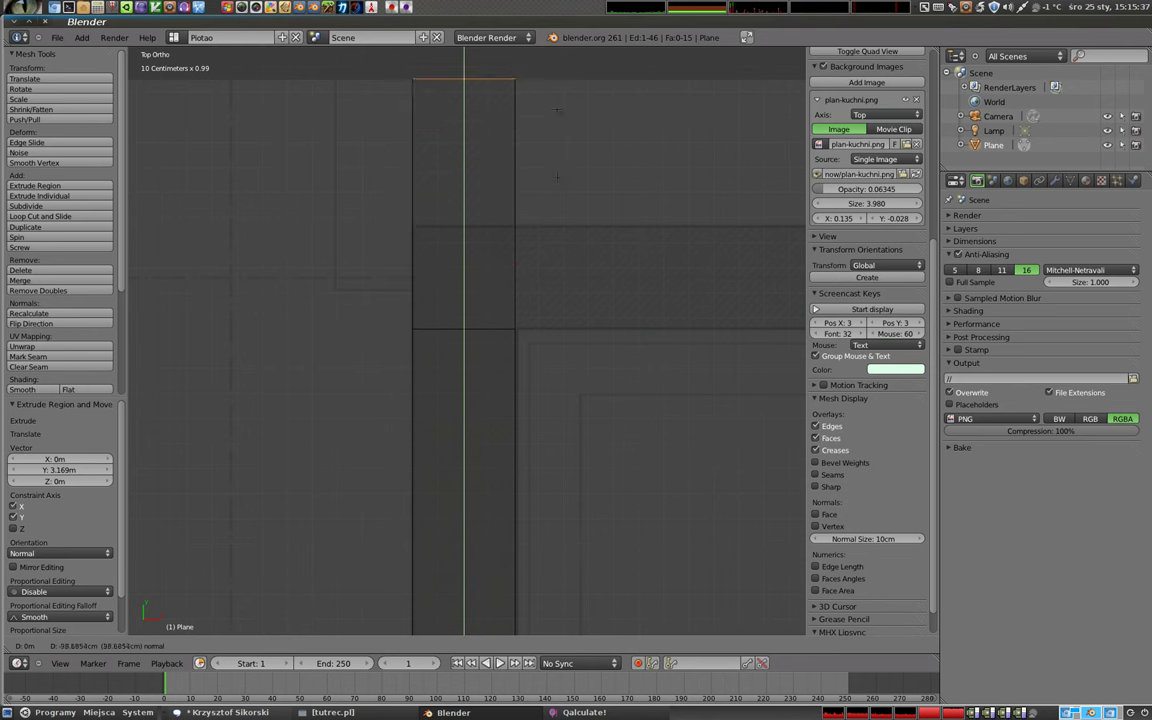
left_click(565, 254)
scroll(620, 350, "down", 3)
scroll(672, 453, "down", 2)
- Extrude the top wall rightward in four segments, including 2.08 m and 69 cm runs
middle_click_drag(672, 454, 376, 354, "shift")
right_click(283, 251)
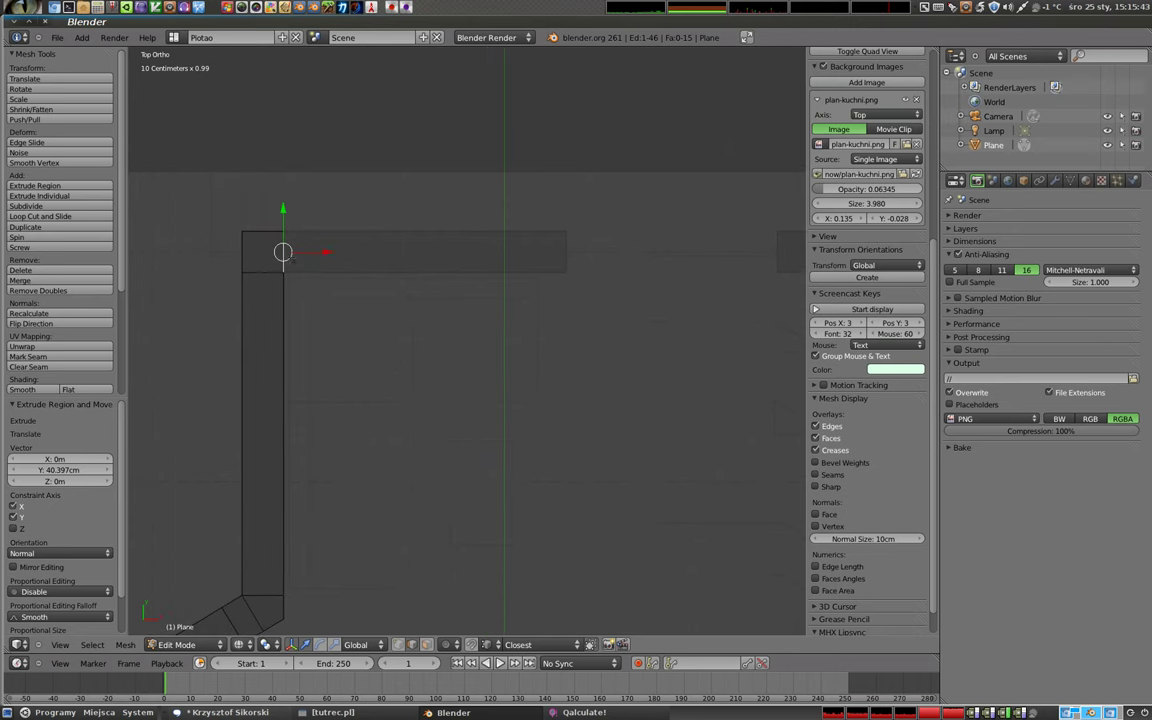
key("e")
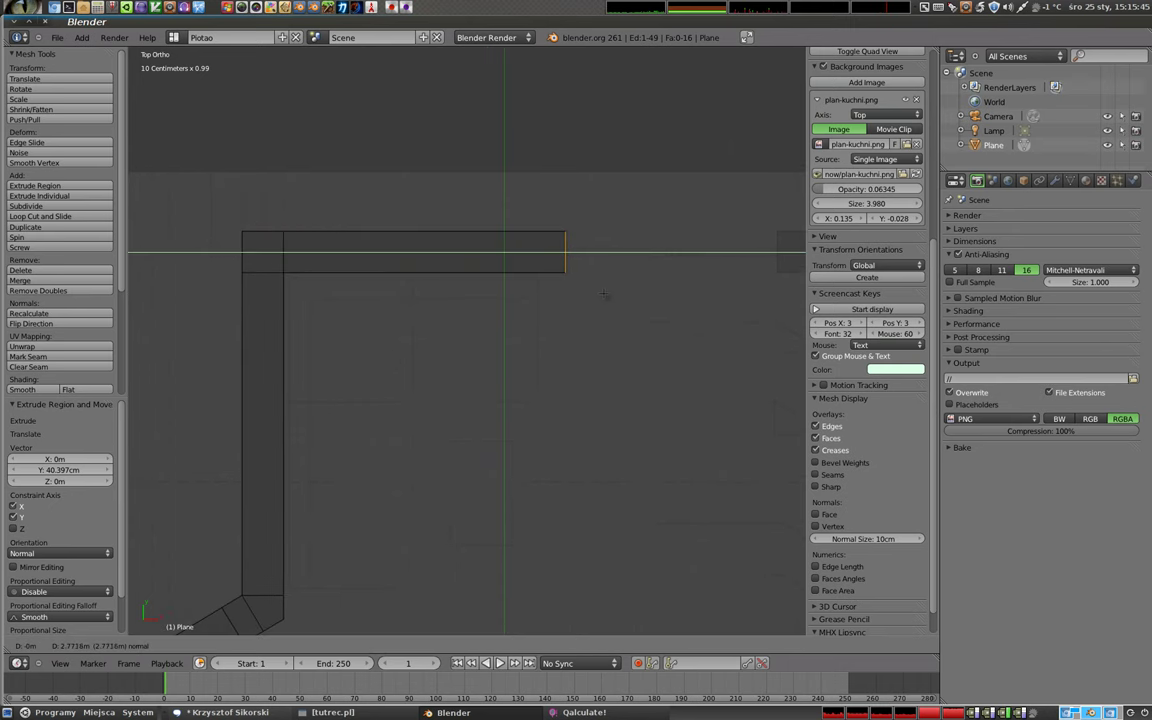
left_click(605, 294)
middle_click_drag(605, 294, 395, 345, "shift")
key("e")
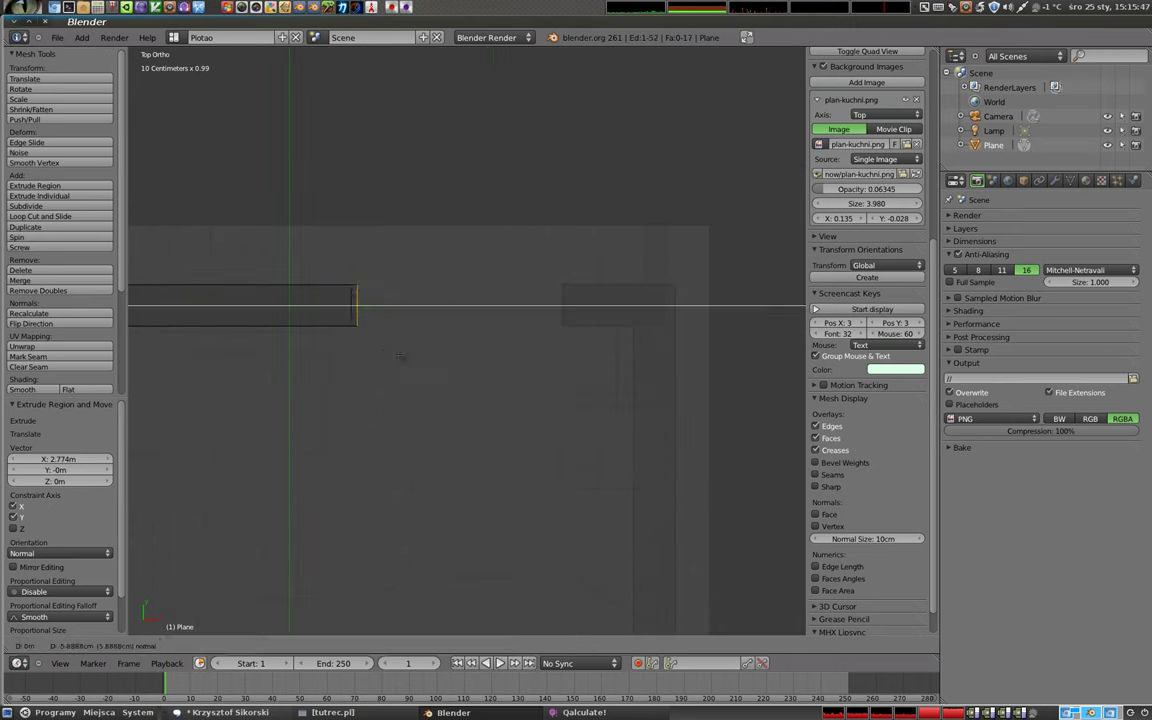
left_click(498, 349)
key("e")
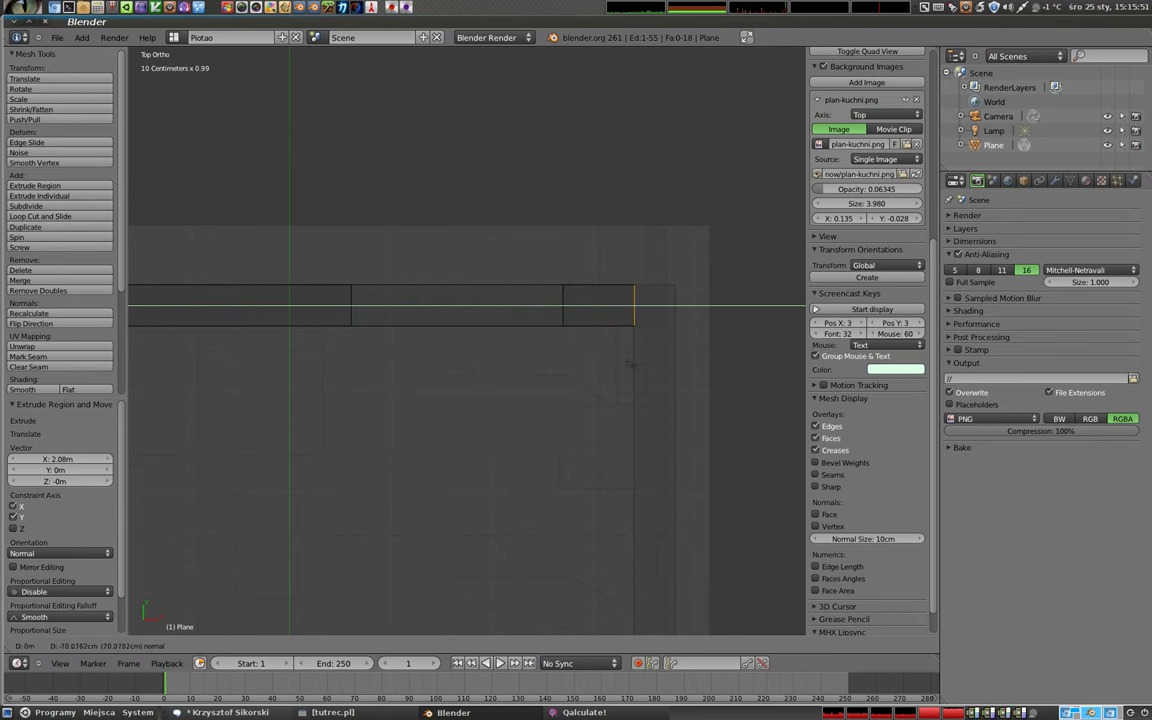
left_click(626, 358)
key("e")
left_click(653, 380)
scroll(653, 378, "down", 3)
mouse_move(653, 378)
middle_mouse_down("shift")
mouse_move(647, 258)
mouse_move(630, 302)
middle_mouse_up("shift")
scroll(647, 258, "up", 2)
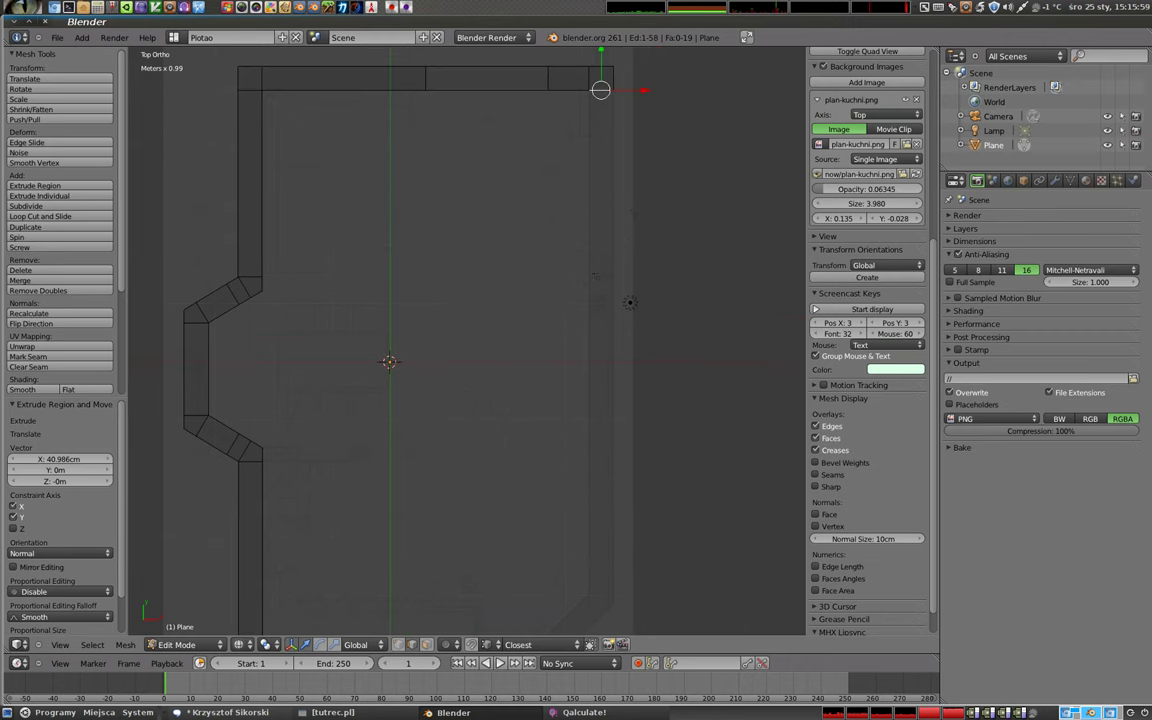
scroll(630, 302, "down", 1)
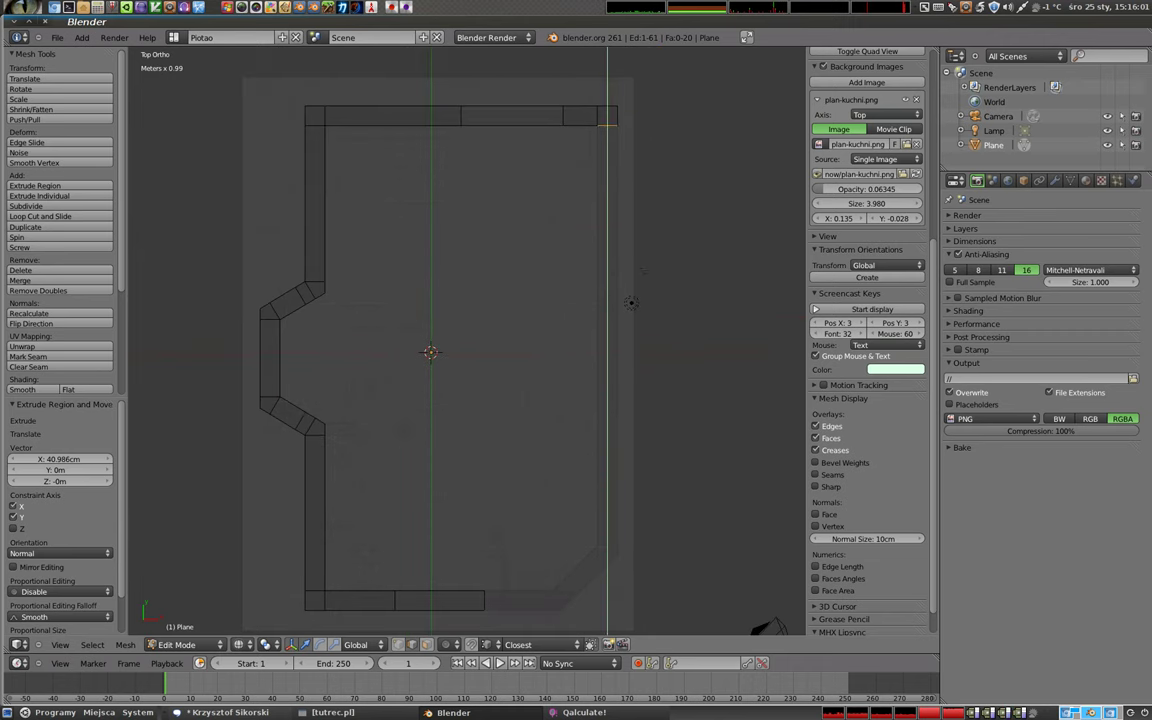
- Extrude the top-right corner edge about 8.5 m down the right wall
key("e")
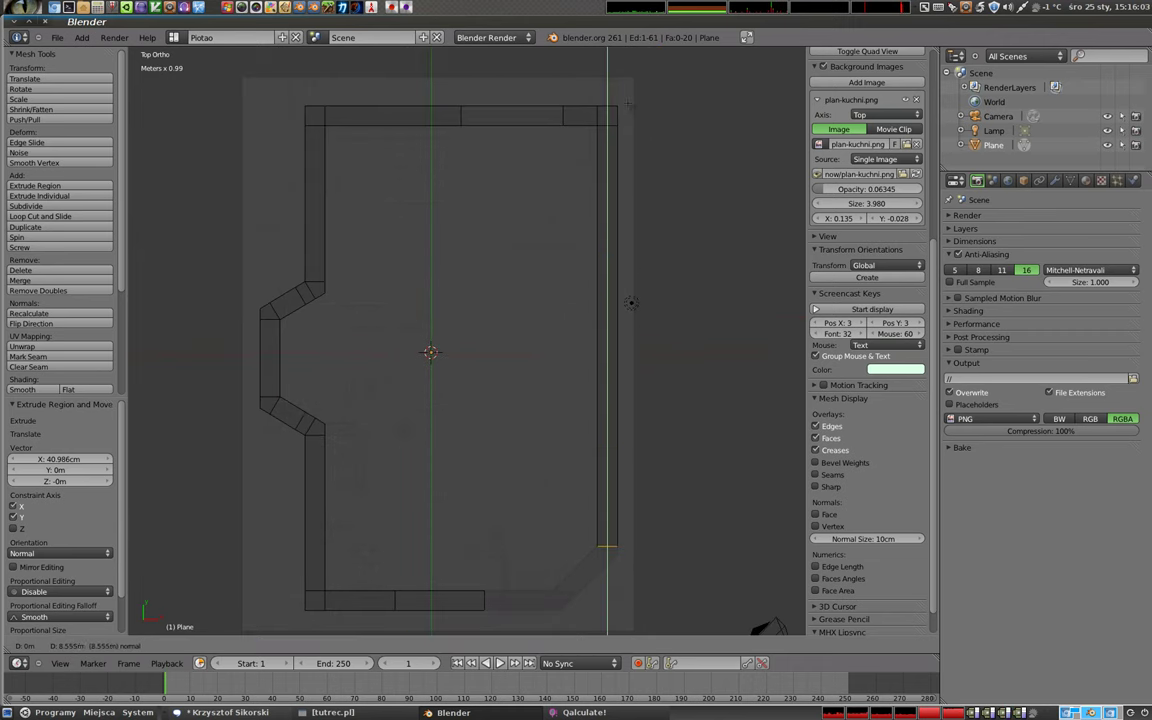
left_click(607, 545)
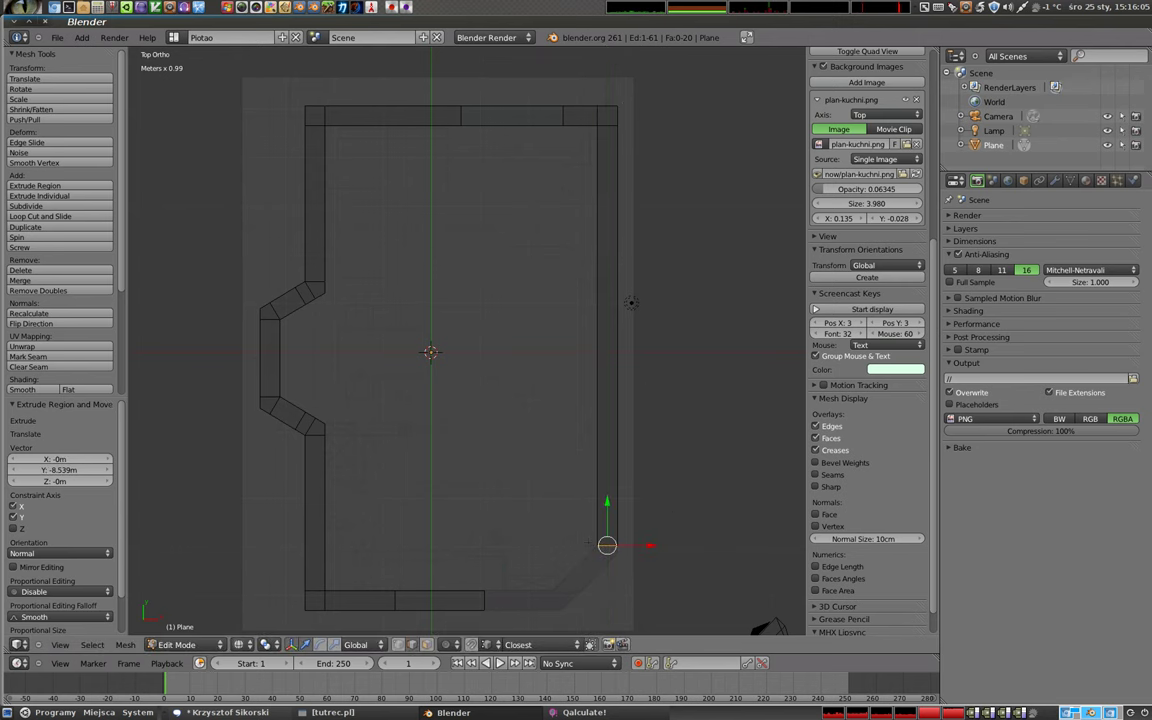
scroll(607, 545, "up", 4)
scroll(607, 545, "up", 3)
scroll(600, 500, "up", 2)
scroll(460, 348, "up", 2)
middle_click_drag(460, 348, 410, 325, "shift")
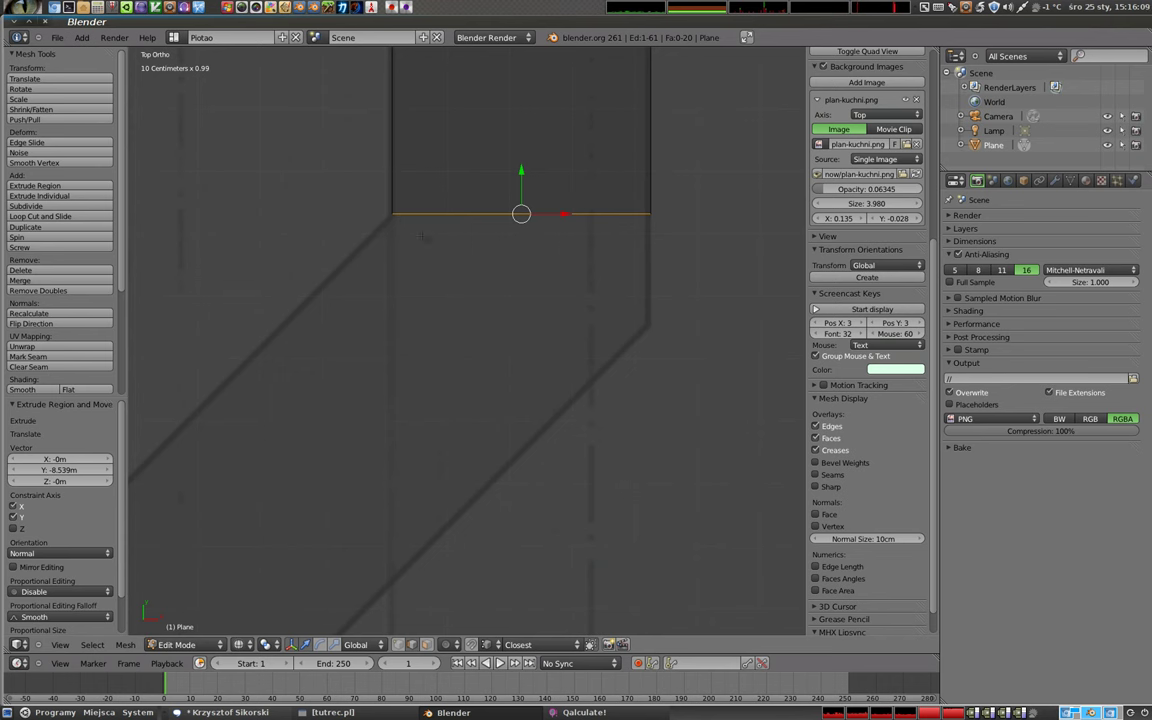
- Nudge the bottom edge down along Y onto the plan line, then select its right corner vertex
key("g")
key("y")
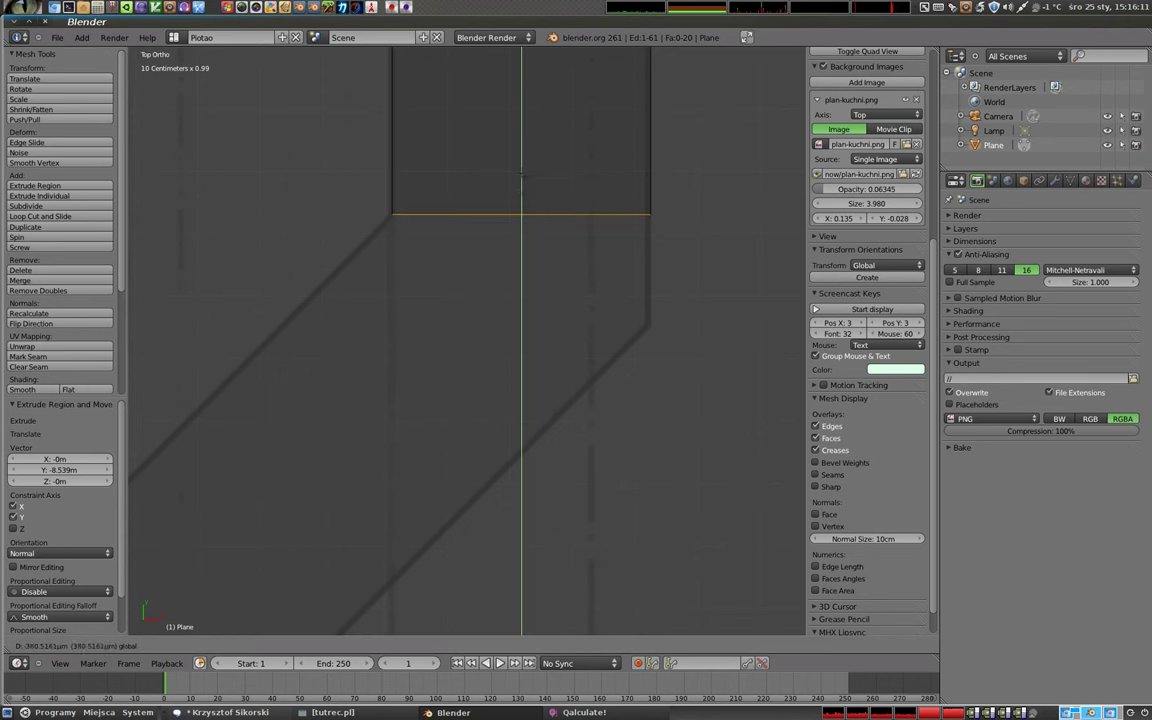
key("Return")
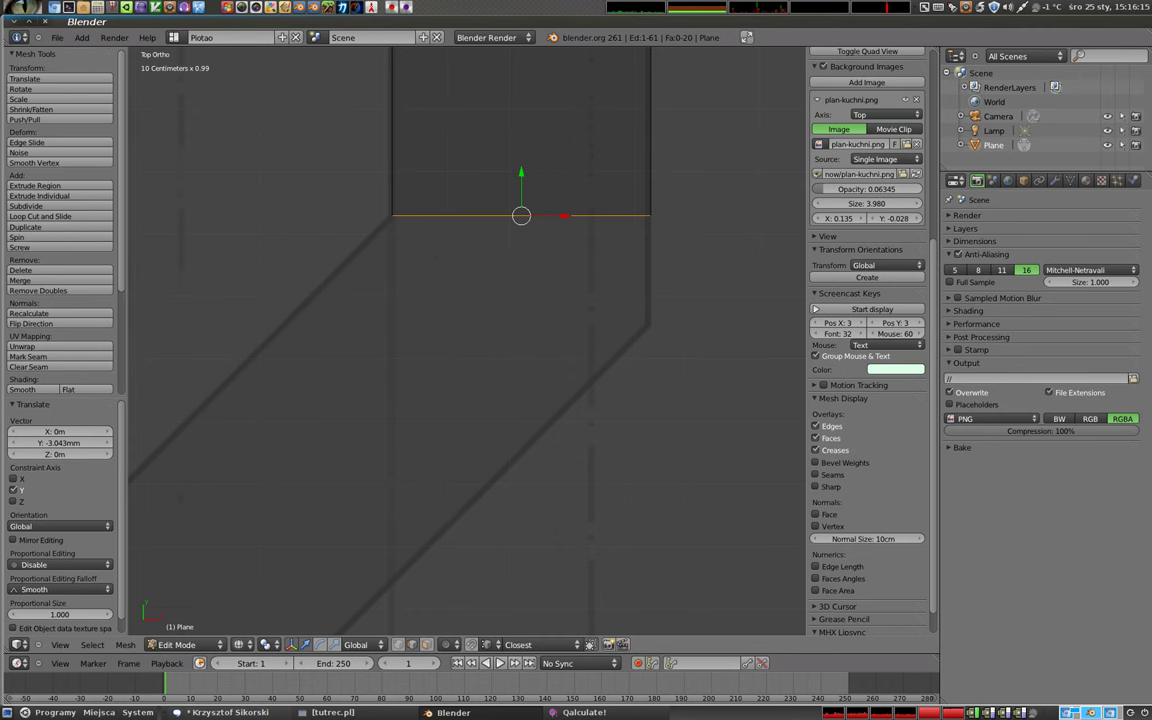
scroll(652, 337, "down", 3)
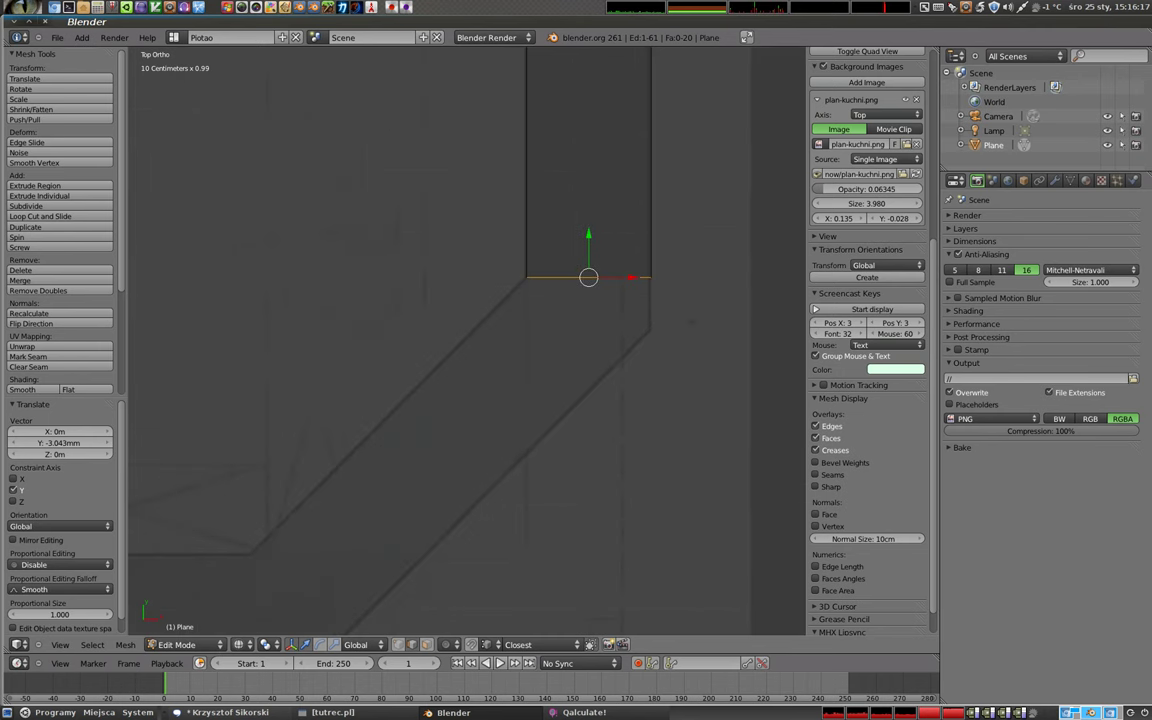
key("ctrl+Tab")
left_click(605, 300)
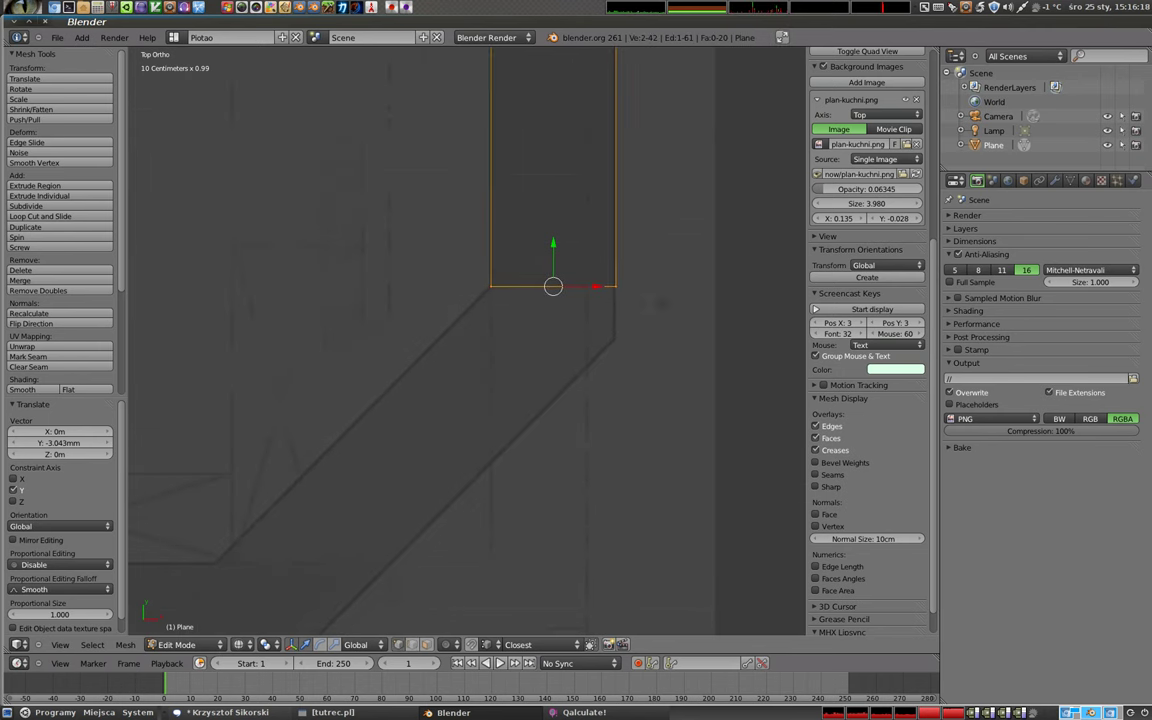
right_click(613, 287)
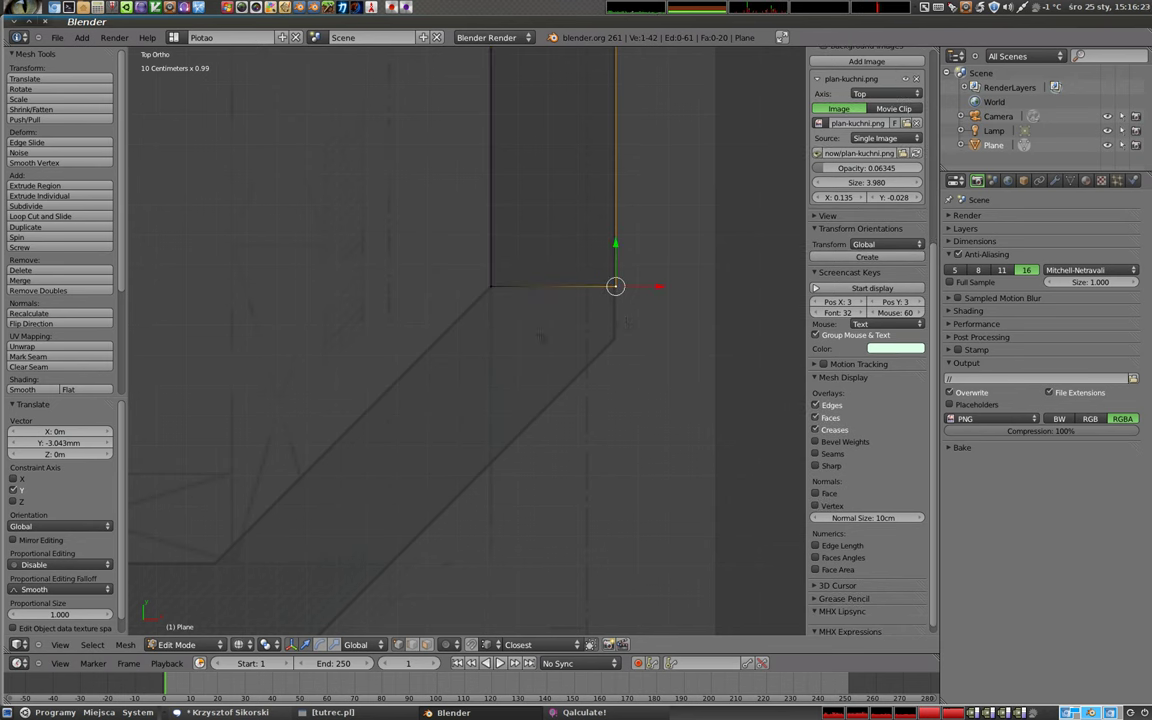
- Snap the corner vertex to the inner corner and extrude about 1.29 m along the diagonal wall
middle_click_drag(478, 285, 590, 199, "shift")
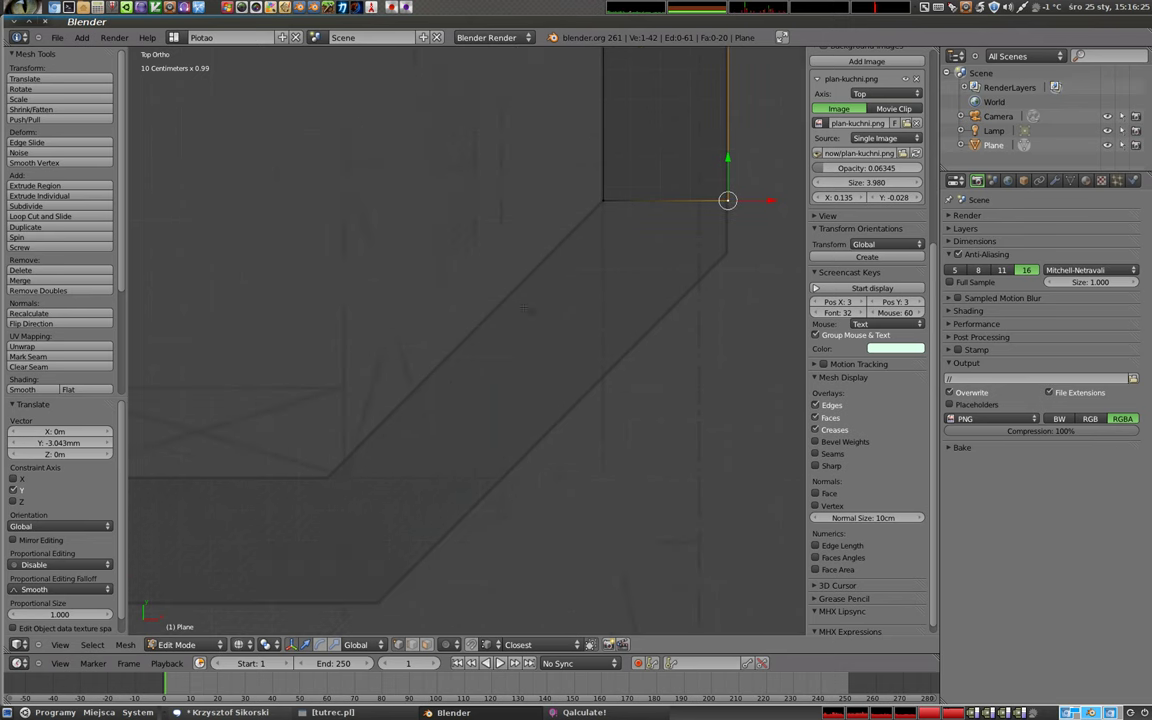
key("g")
left_click(590, 204)
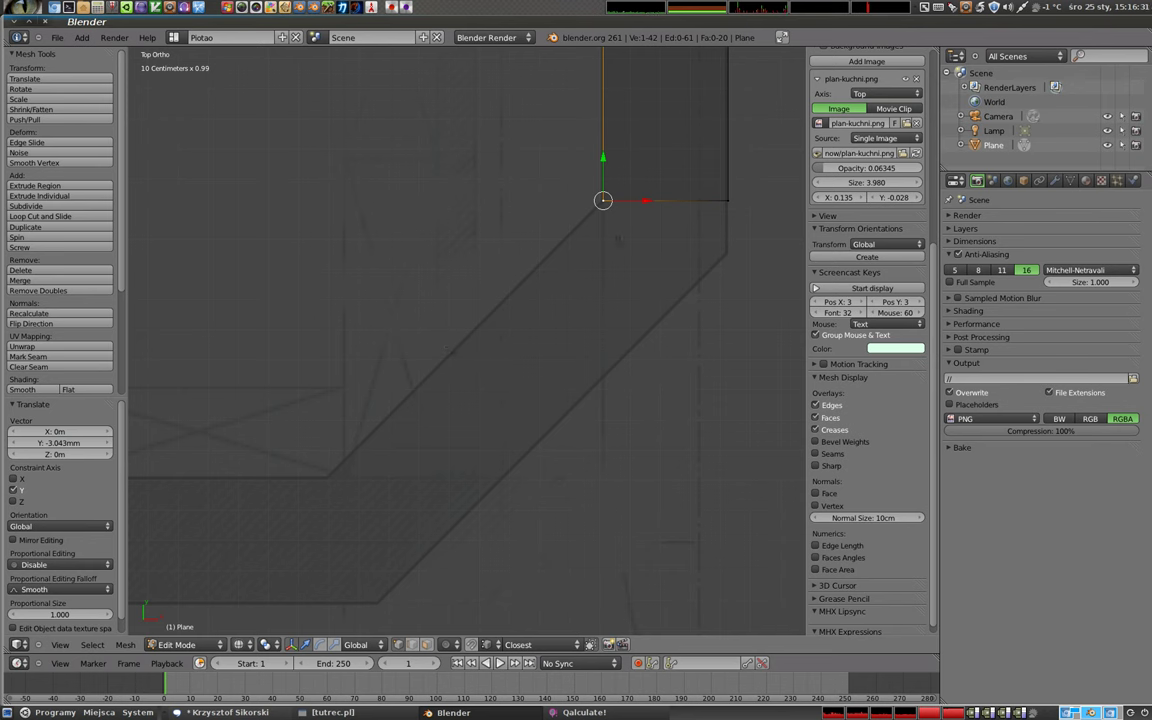
key("e")
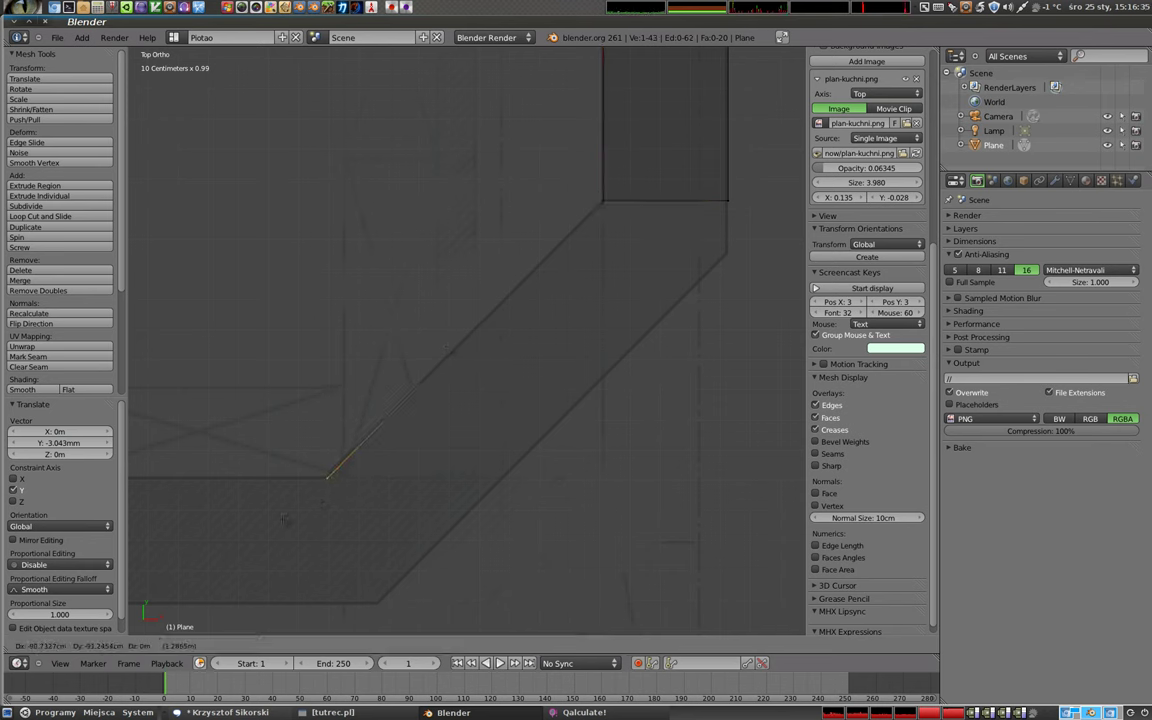
left_click(283, 519)
middle_click_drag(519, 395, 573, 323, "shift")
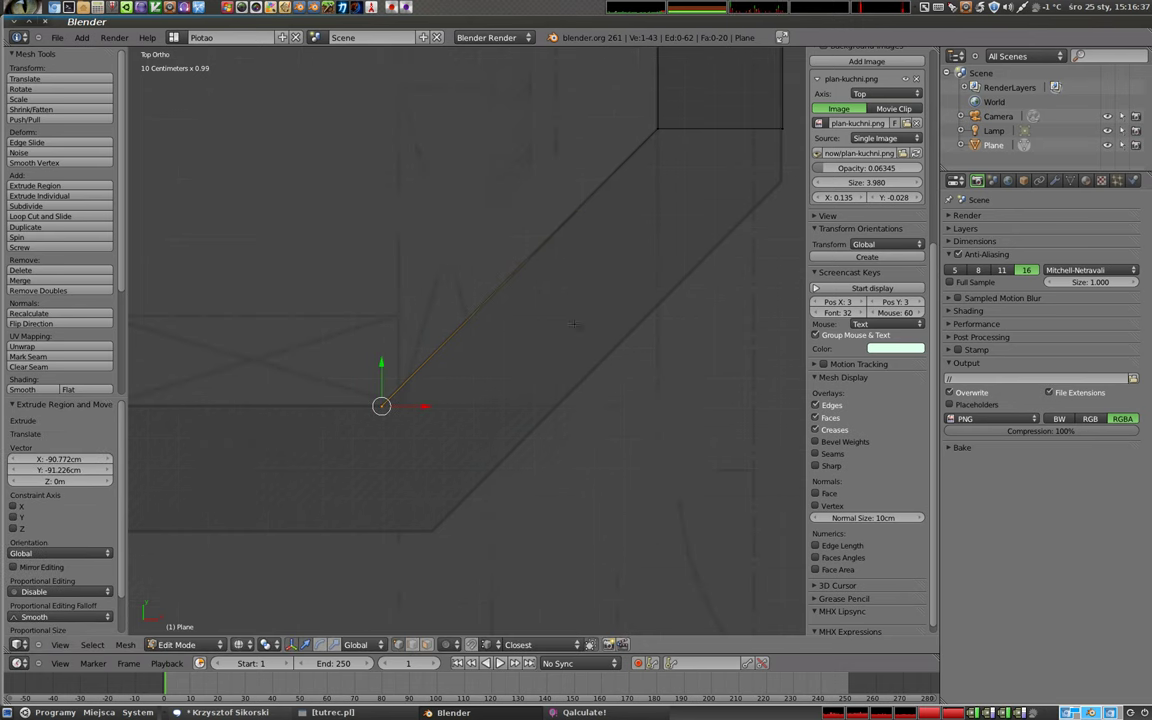
right_click(655, 127, "shift")
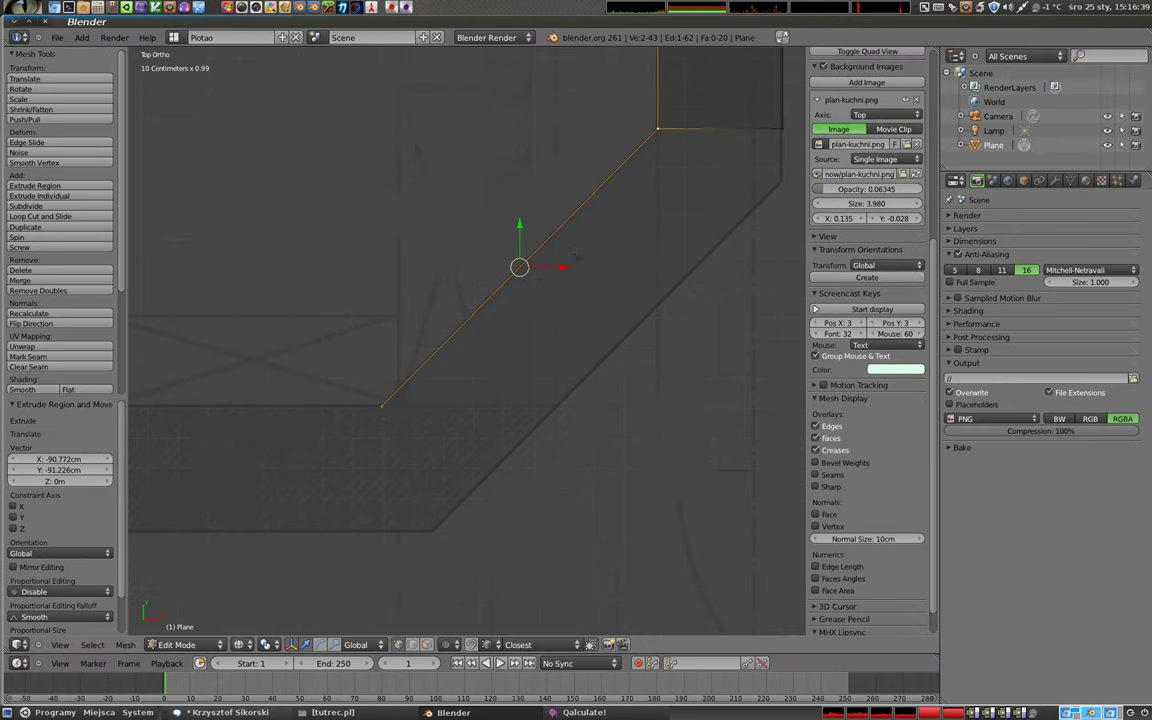
left_click(364, 645)
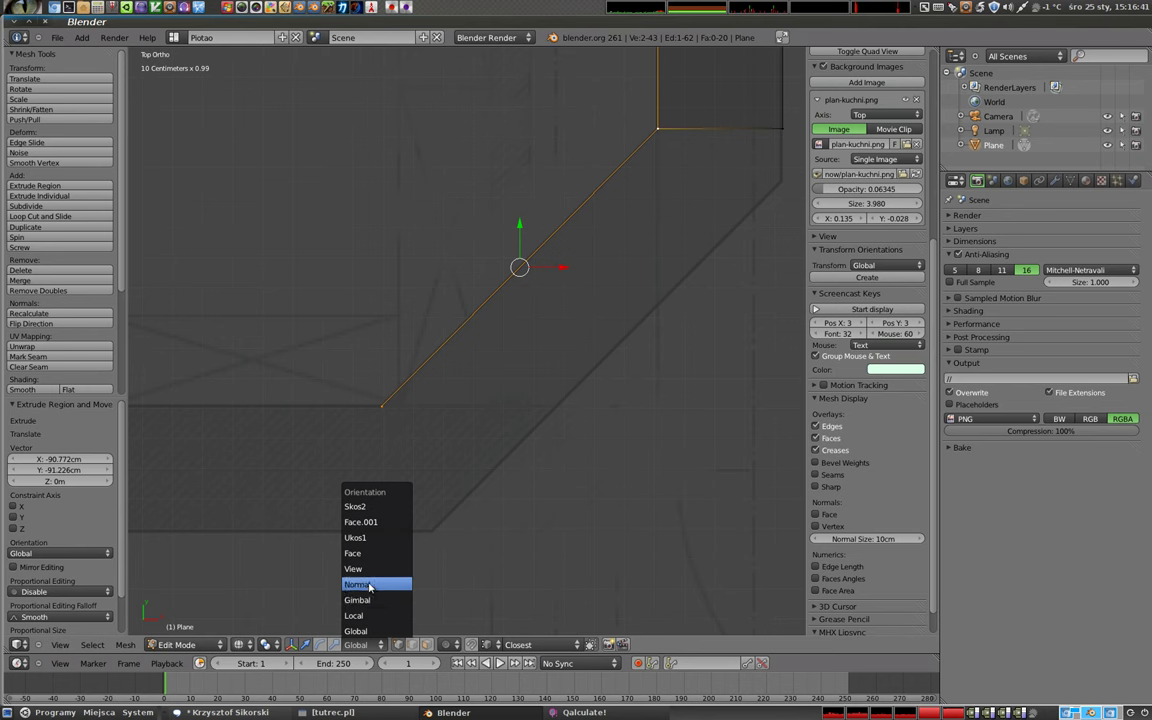
- With Normal orientation, subdivide the diagonal edge and create a transform orientation named skos3
left_click(358, 584)
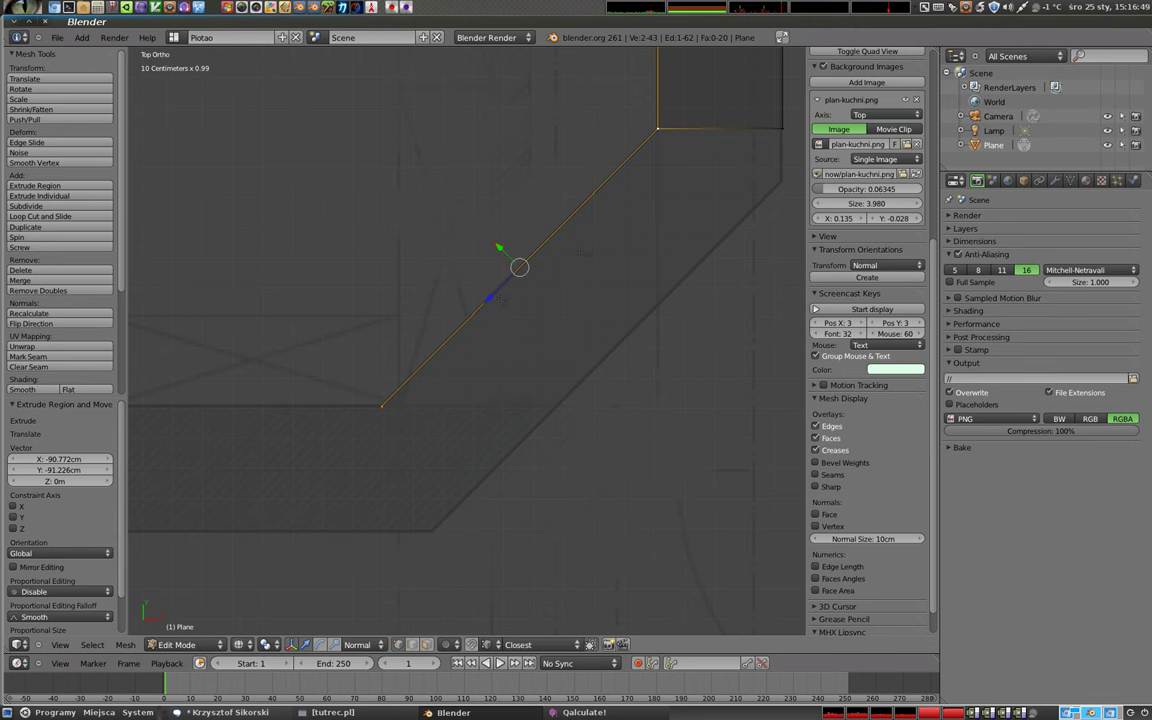
key("w")
left_click(560, 248)
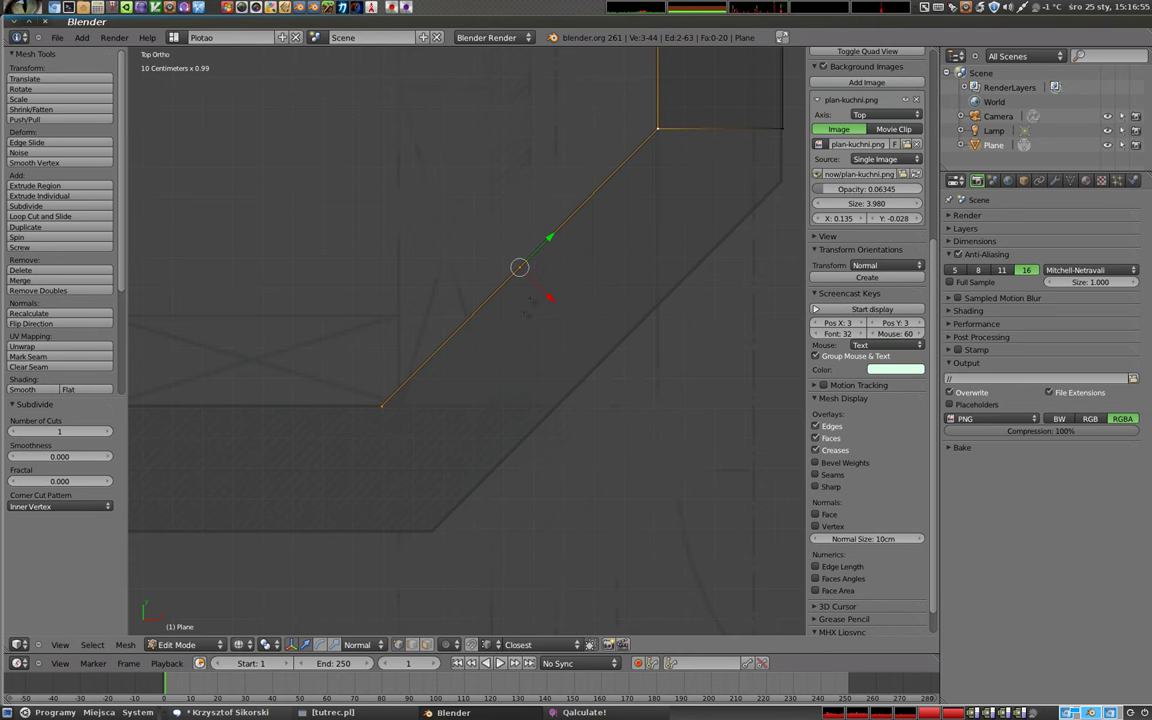
middle_click_drag(598, 288, 552, 310, "shift")
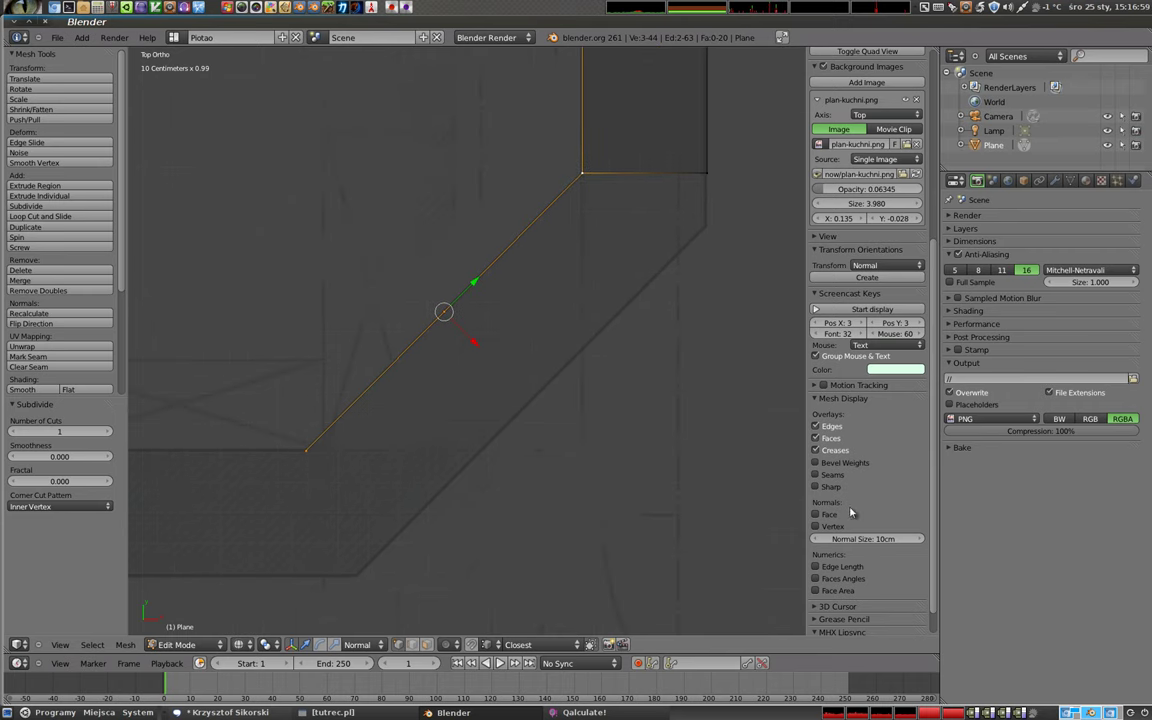
left_click(843, 279)
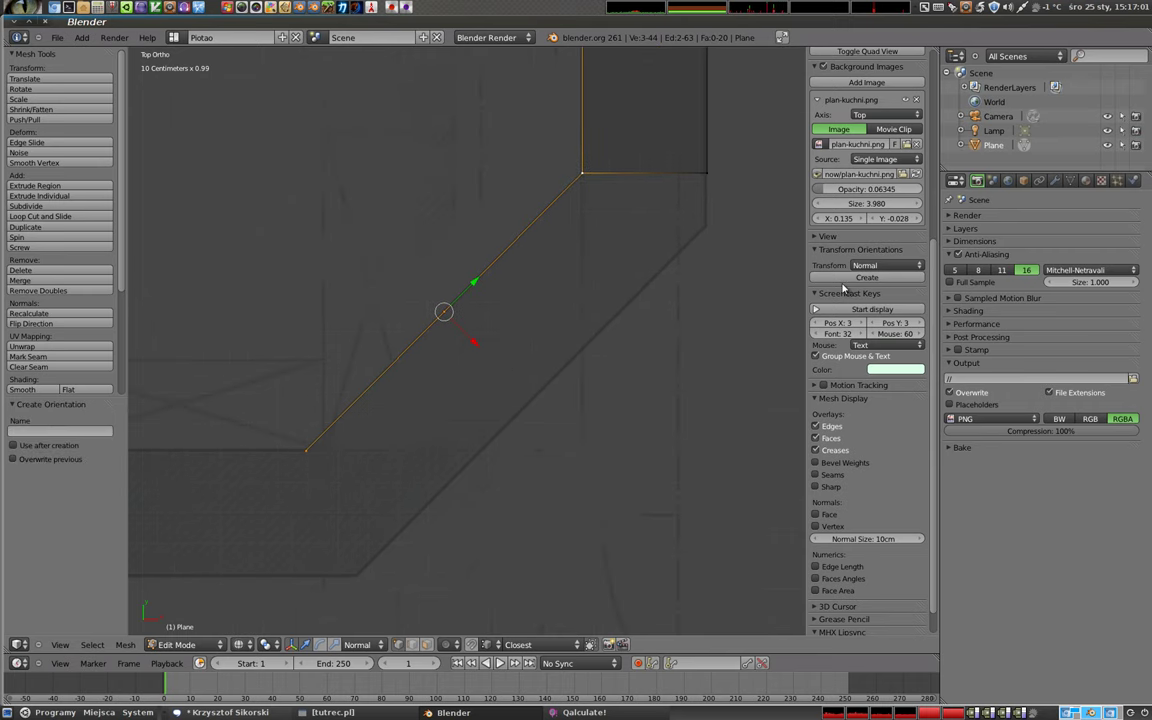
type("skos3")
key("Return")
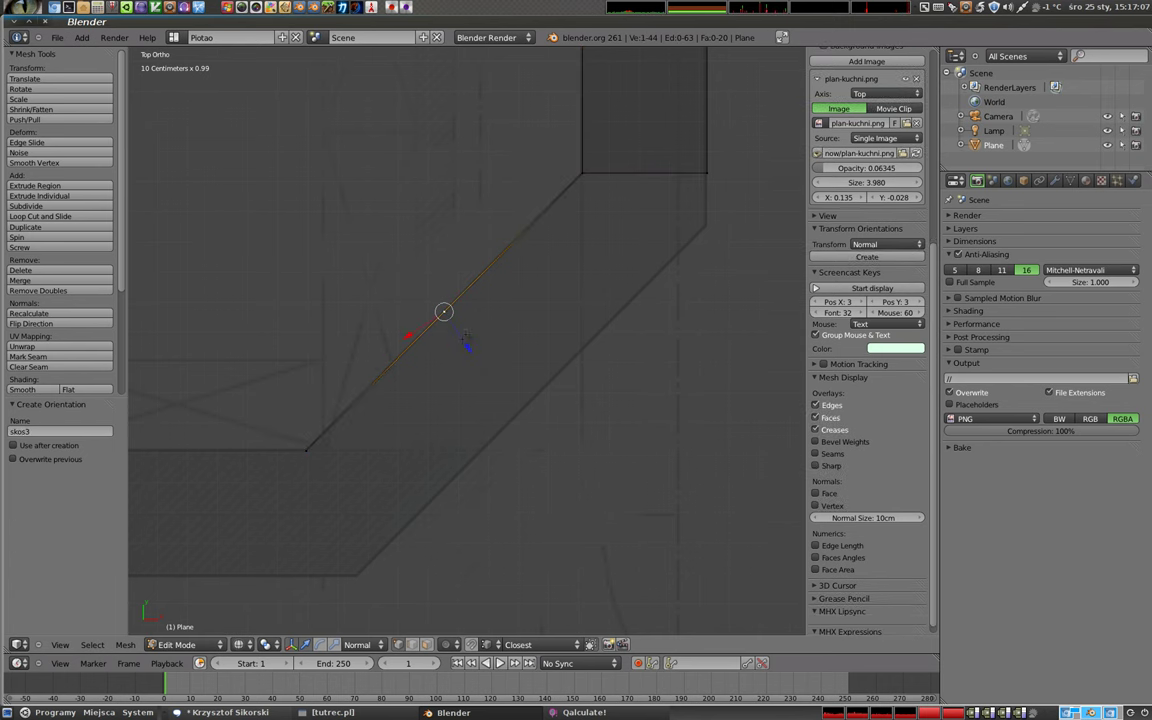
- Delete the subdivision vertices, rejoin the diagonal ends with an edge, and make skos3 active
key("x")
left_click(437, 326)
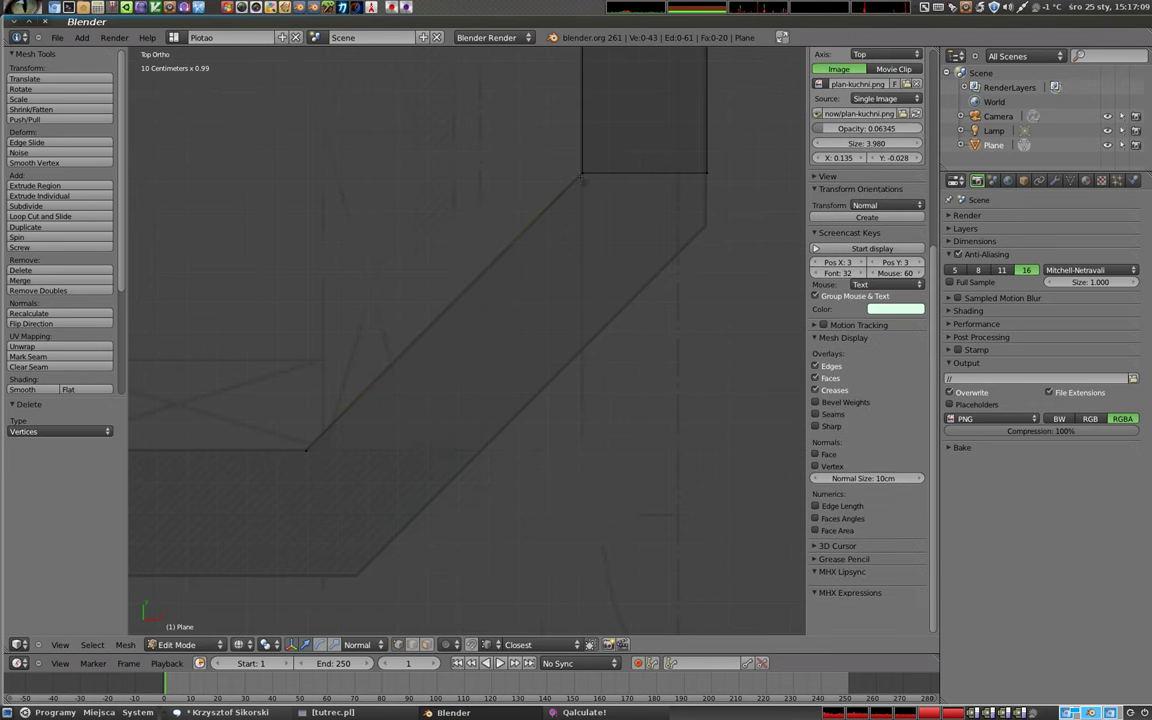
right_click(582, 172)
right_click(306, 450, "shift")
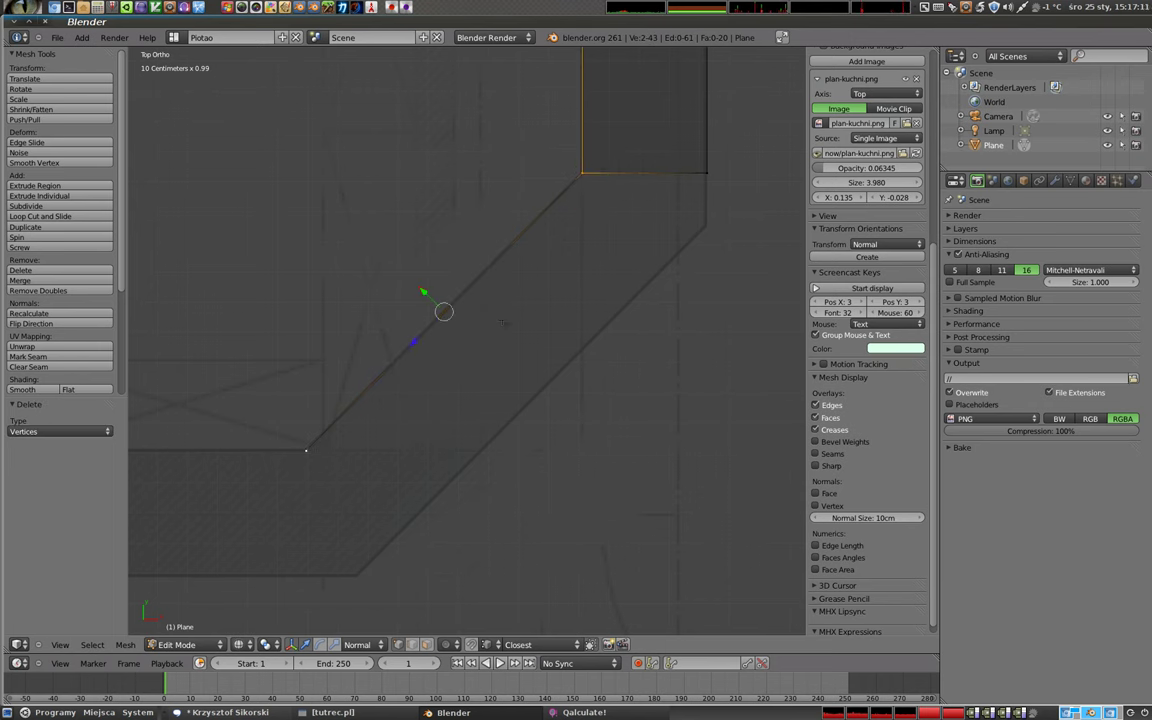
key("f")
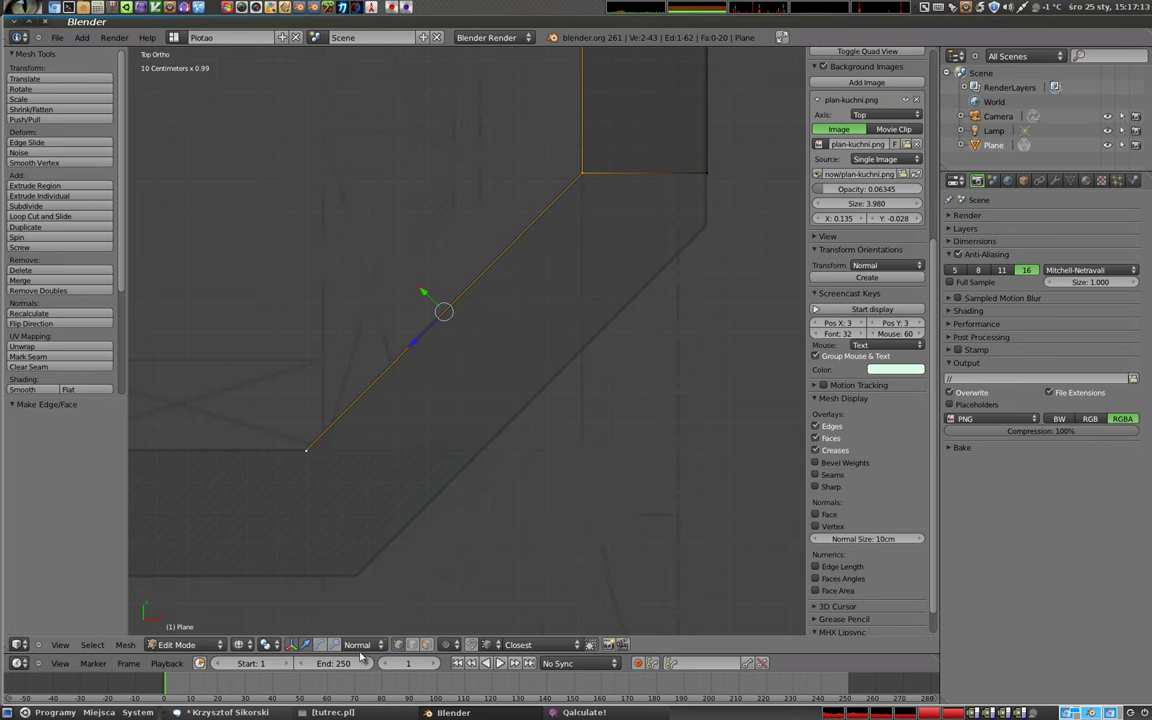
key("alt+space")
left_click(350, 430)
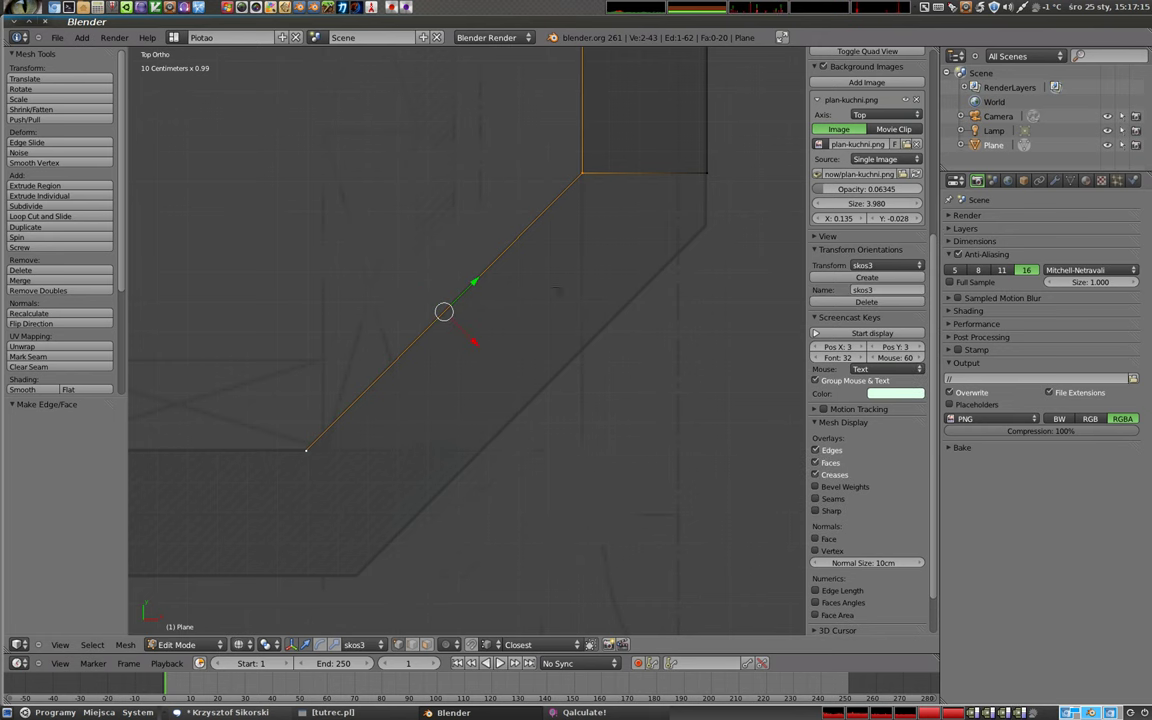
right_click(582, 172)
- Extrude a vertex from the upper corner along skos3 X to the outer wall line, then switch to Global
middle_click_drag(608, 251, 519, 323, "shift")
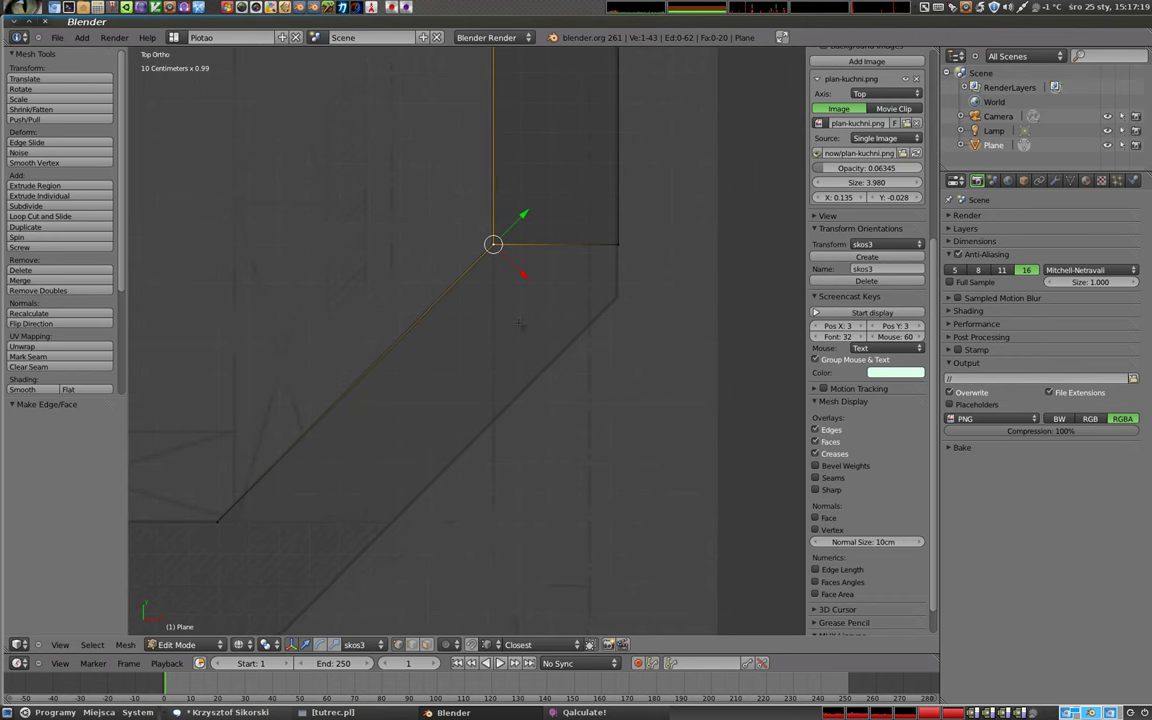
key("e")
key("x")
key("x")
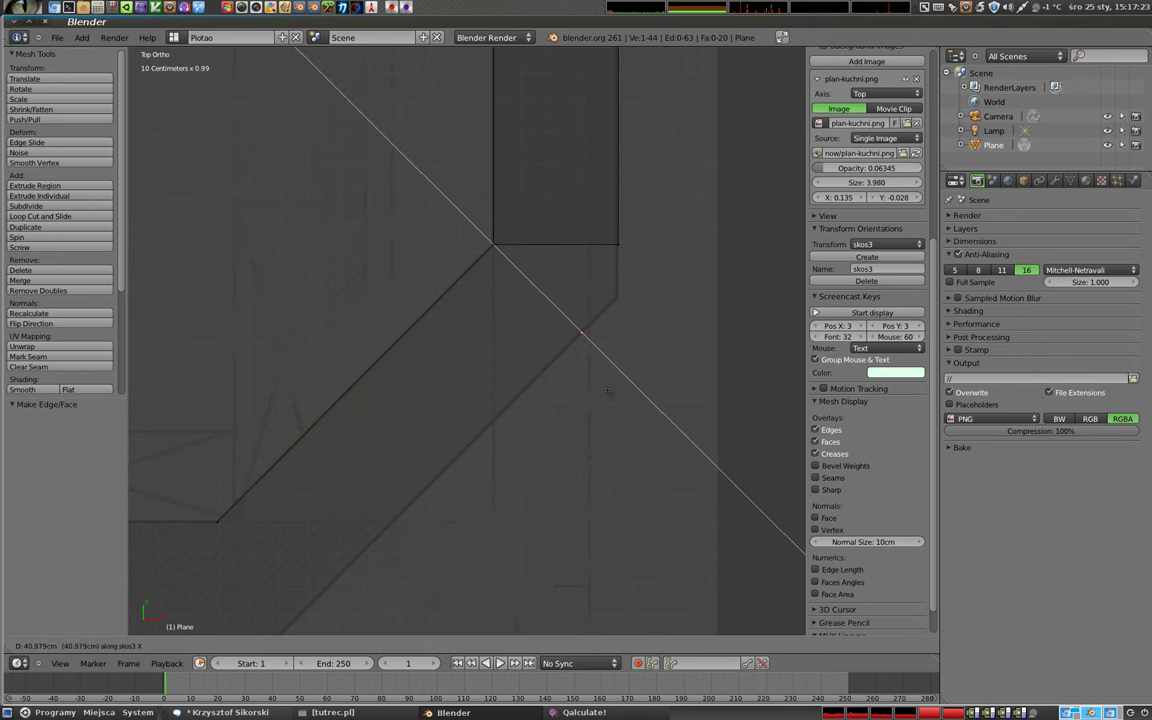
left_click(612, 342)
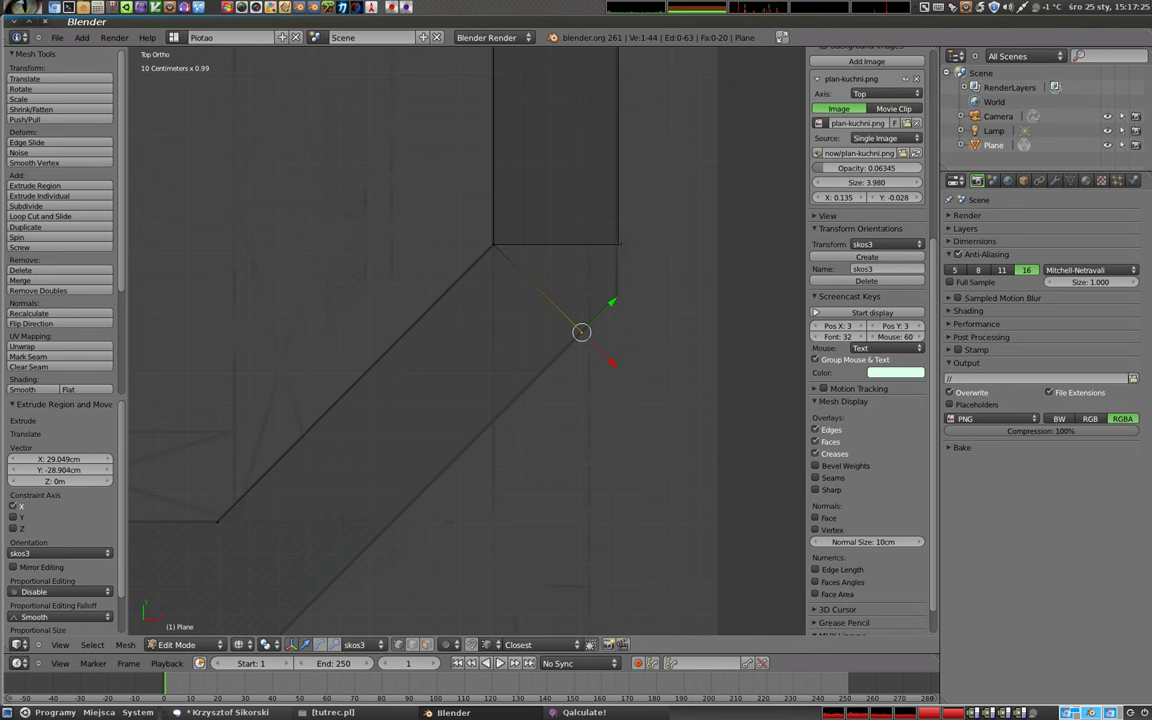
right_click(617, 244)
left_click(617, 244)
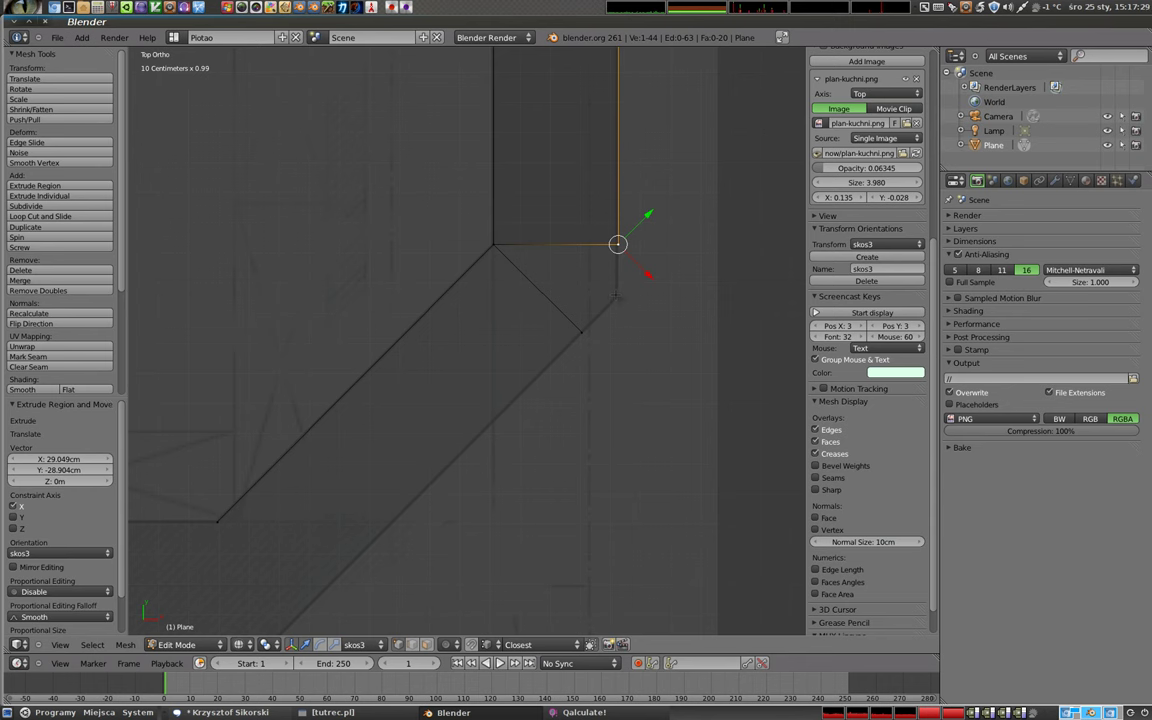
left_click(355, 644)
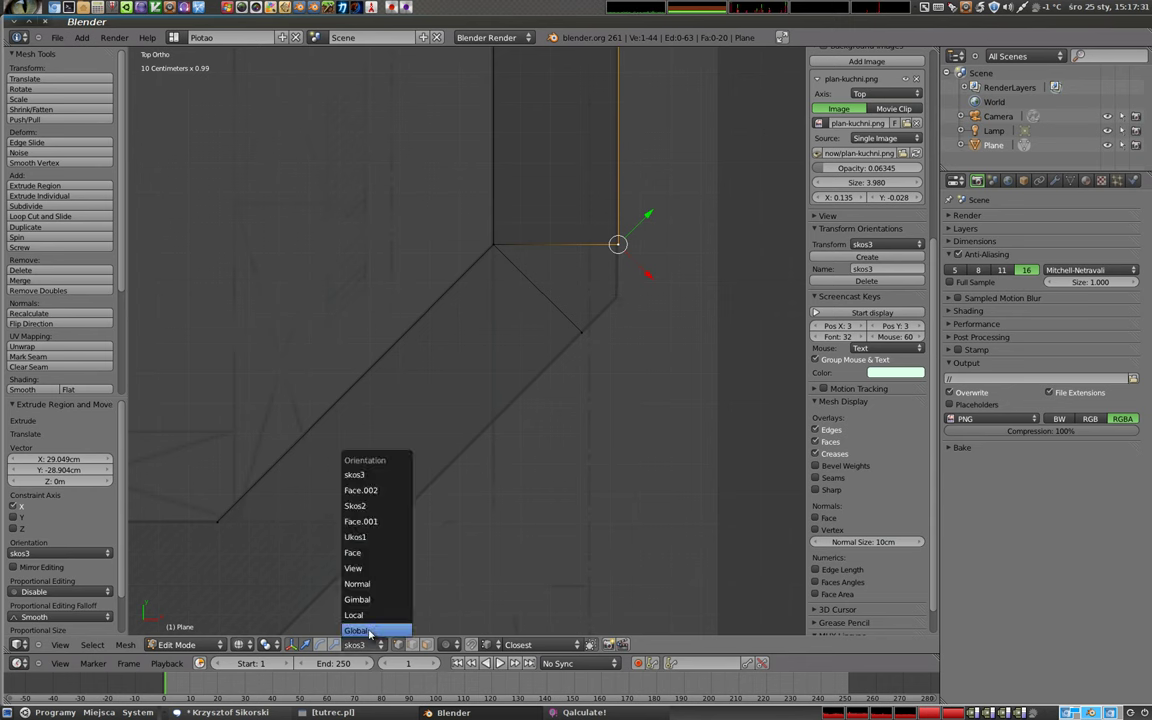
left_click(360, 470)
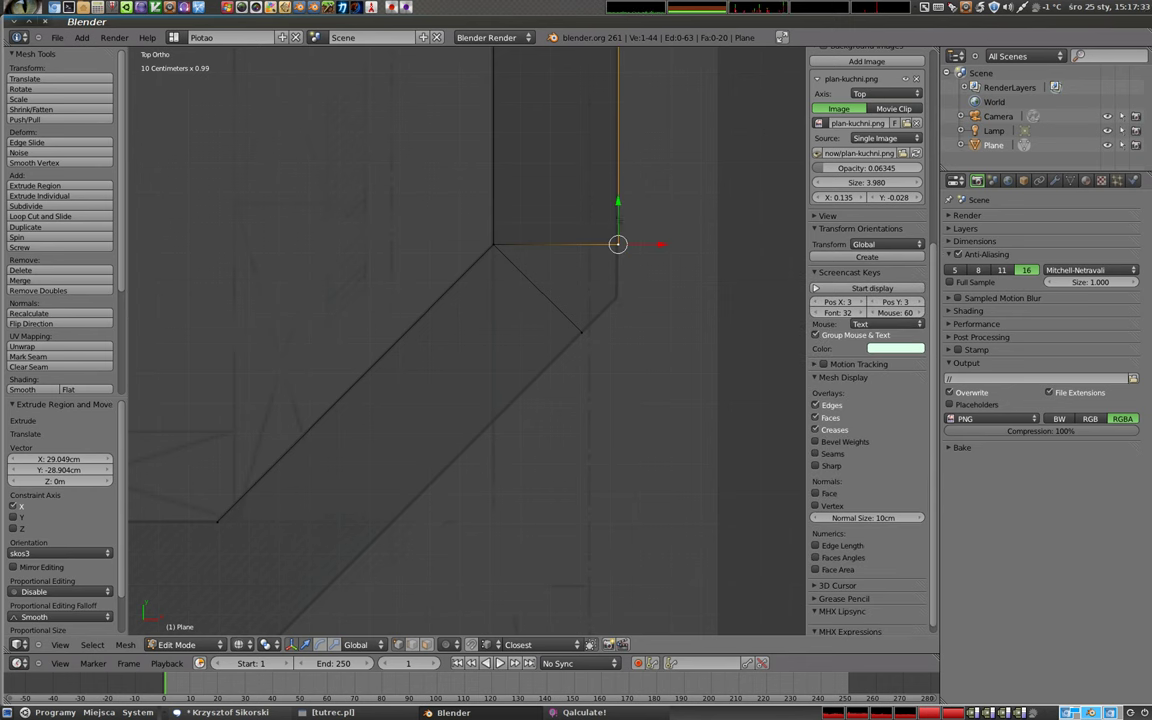
- Move the outer corner vertex along global Y onto the wall corner and fill the four corners with a face
key("g")
key("y")
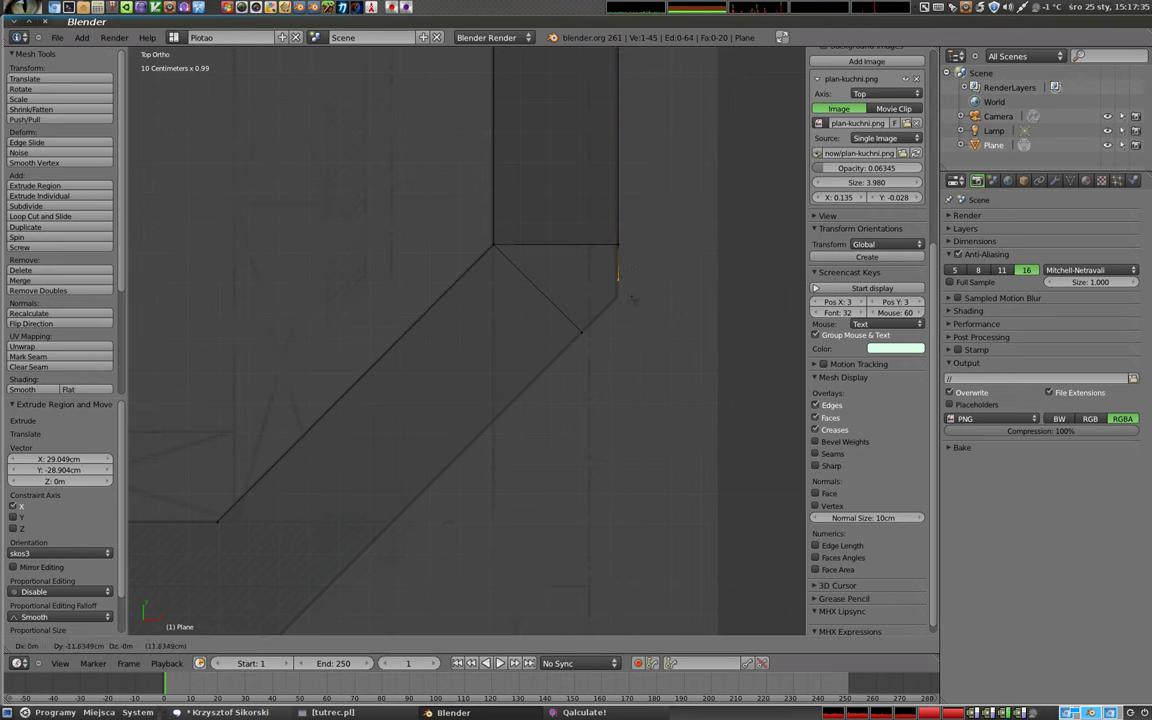
key("y")
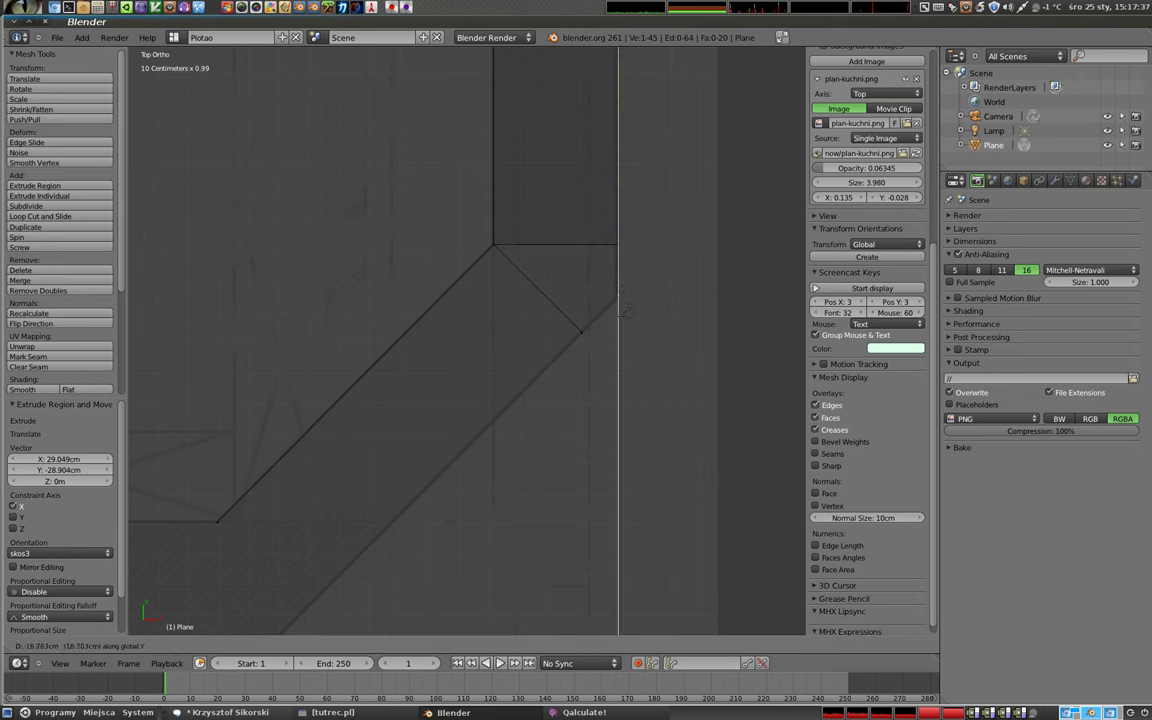
left_click(612, 334)
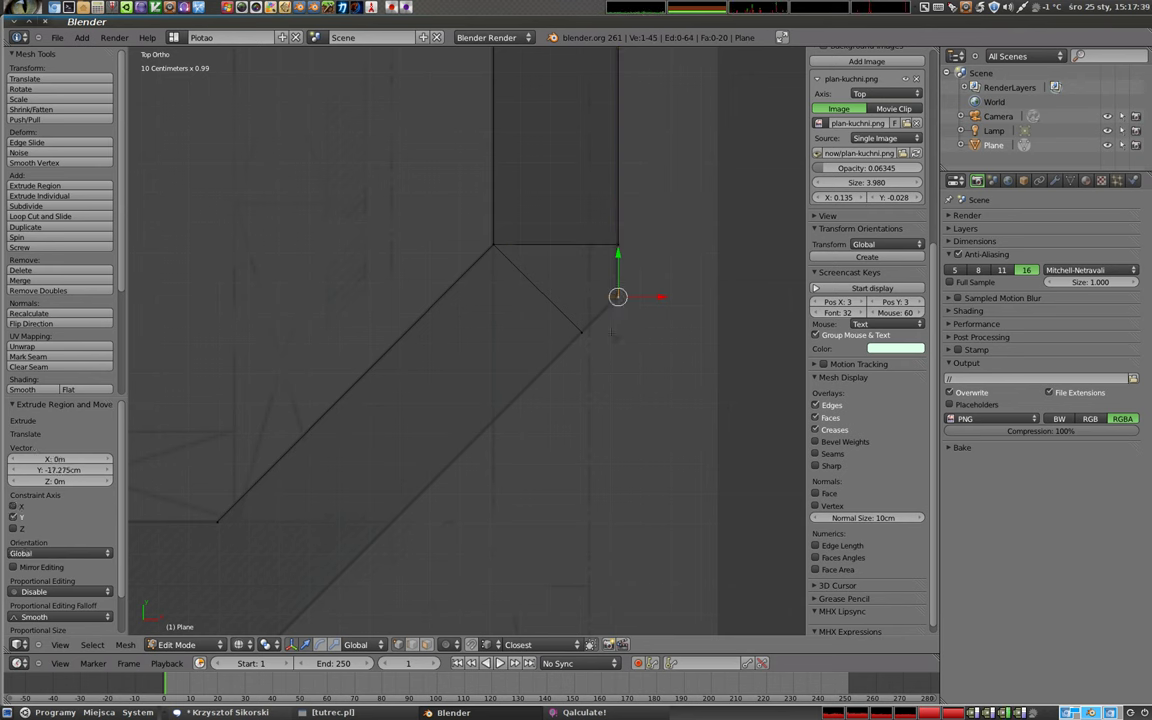
right_click(493, 244, "ctrl")
right_click(618, 244, "shift")
key("f")
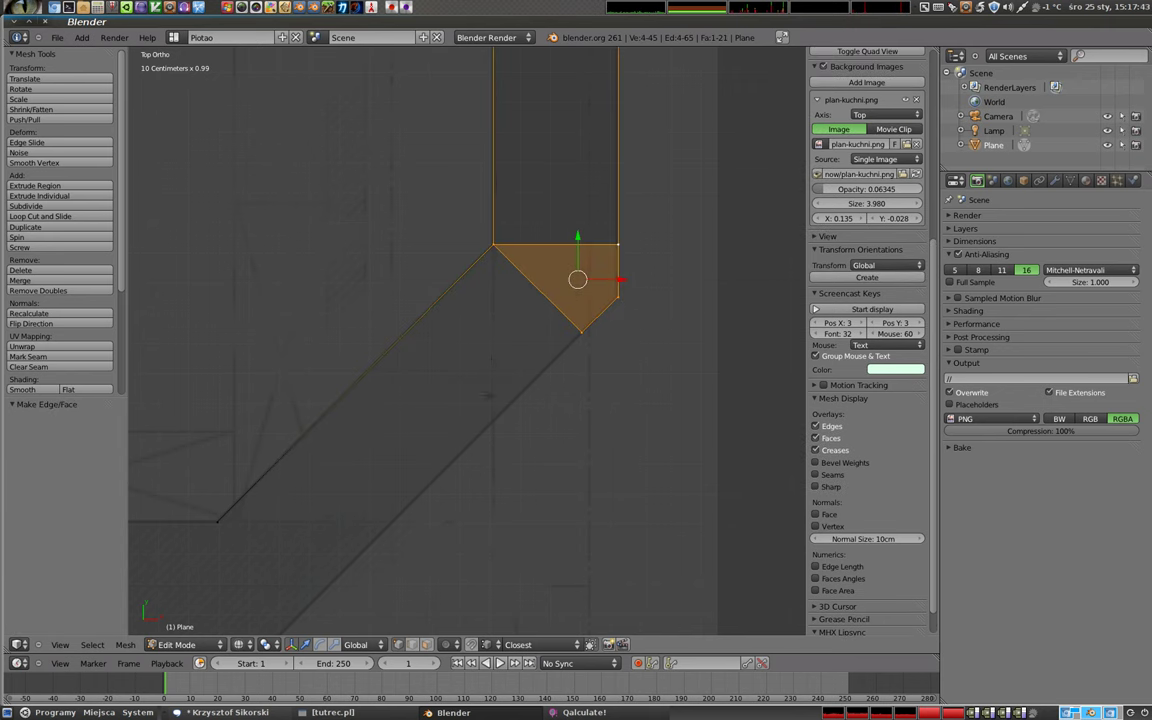
- Under skos3, extrude a vertex along its X axis from the diagonal's lower end
middle_click_drag(500, 330, 652, 190, "shift")
left_click(358, 644)
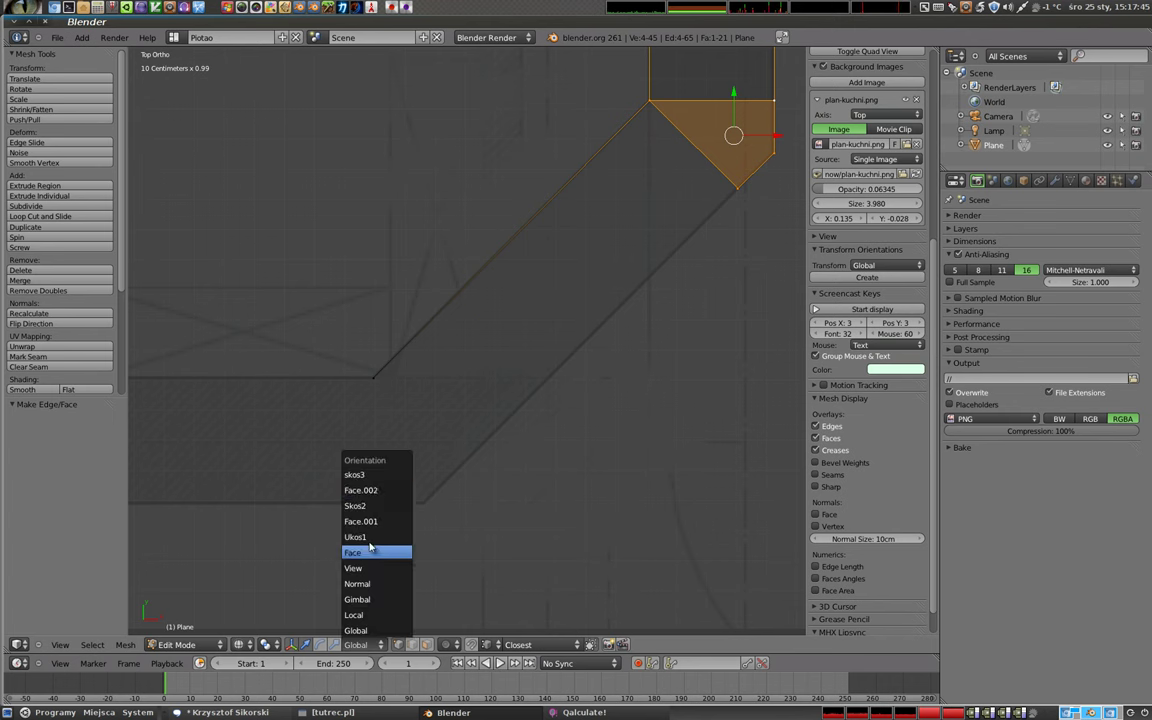
left_click(366, 476)
right_click(372, 377)
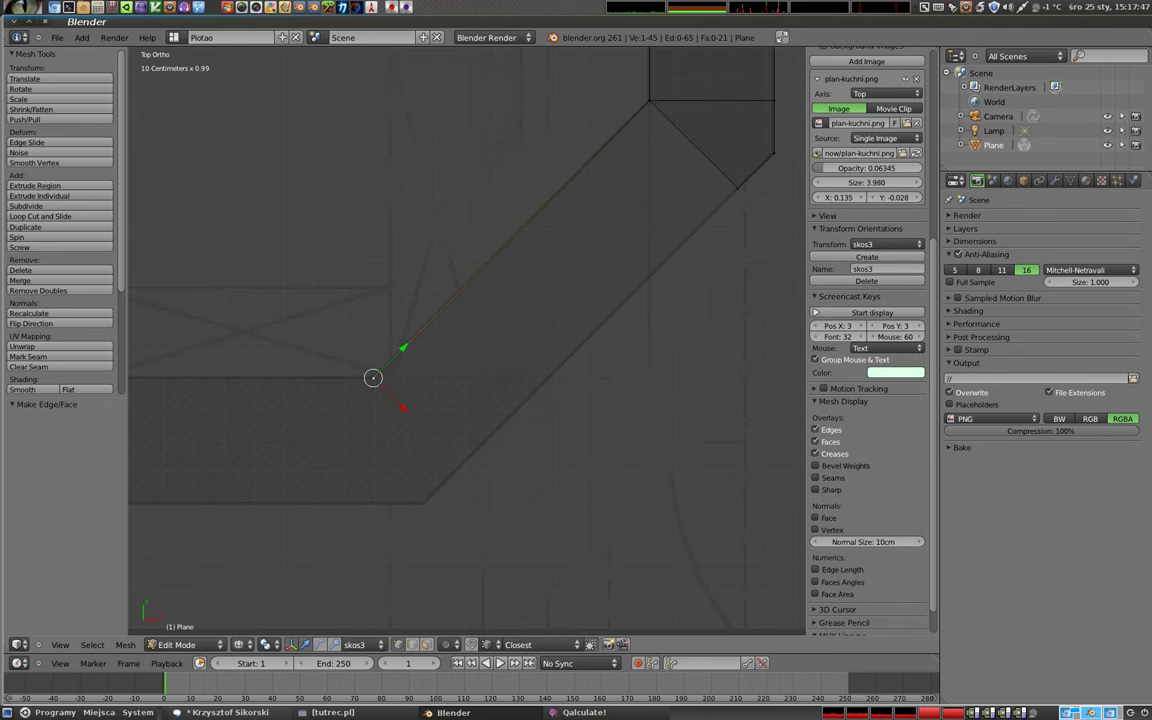
key("e")
key("x")
key("x")
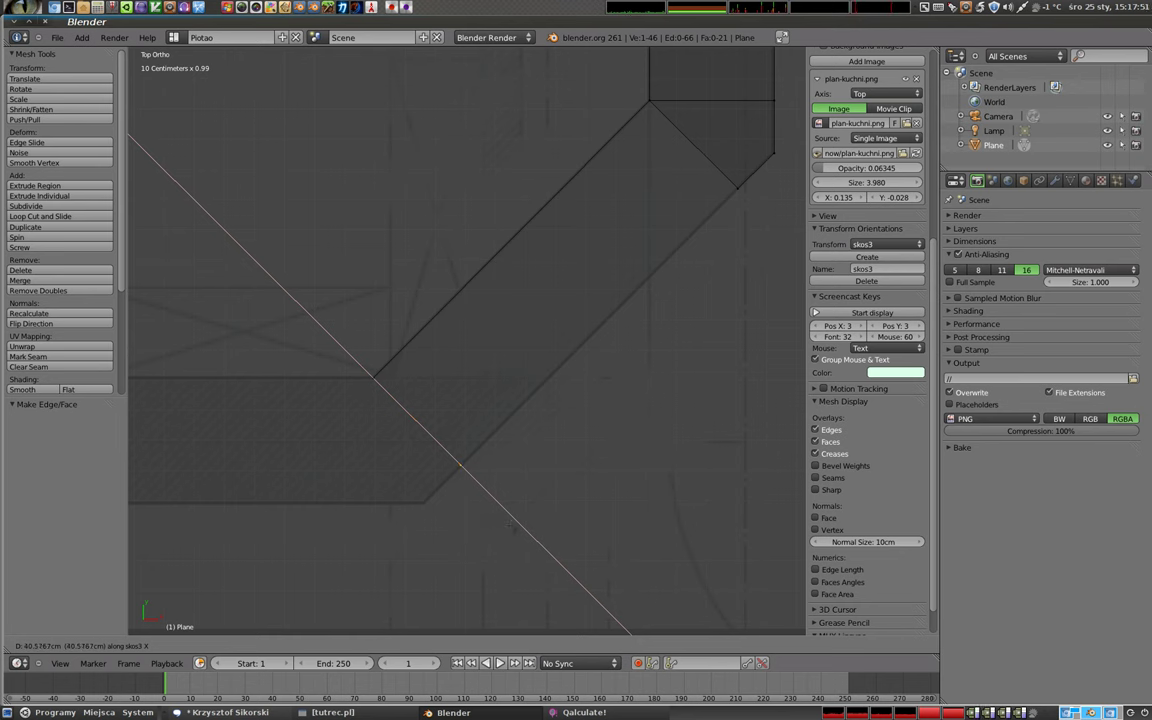
key("Return")
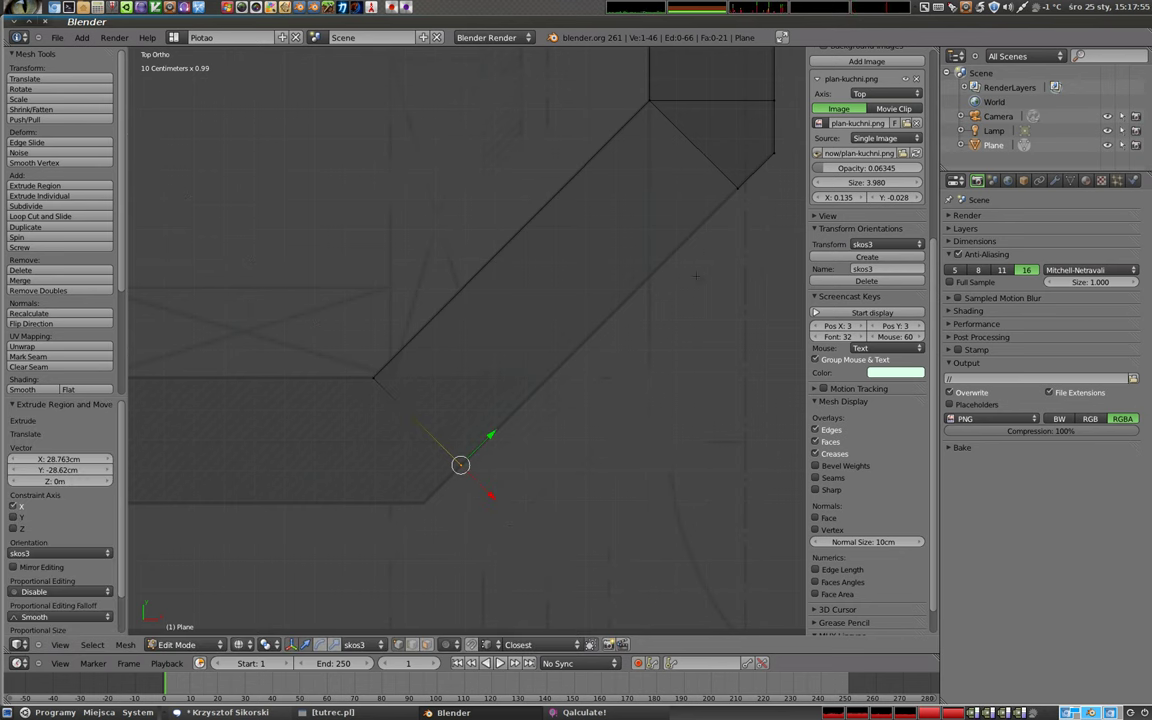
- Slide that vertex along the slant, fill the four diagonal-wall vertices with a face, and return to Global
key("g")
key("x")
key("x")
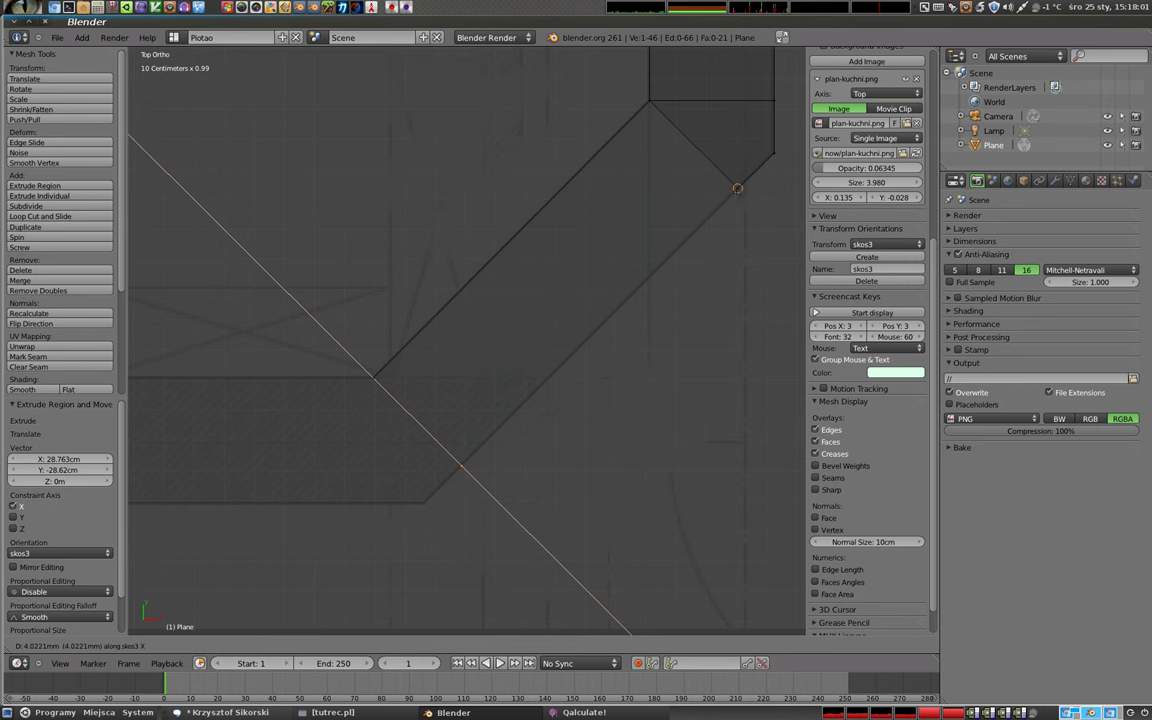
left_click(737, 188)
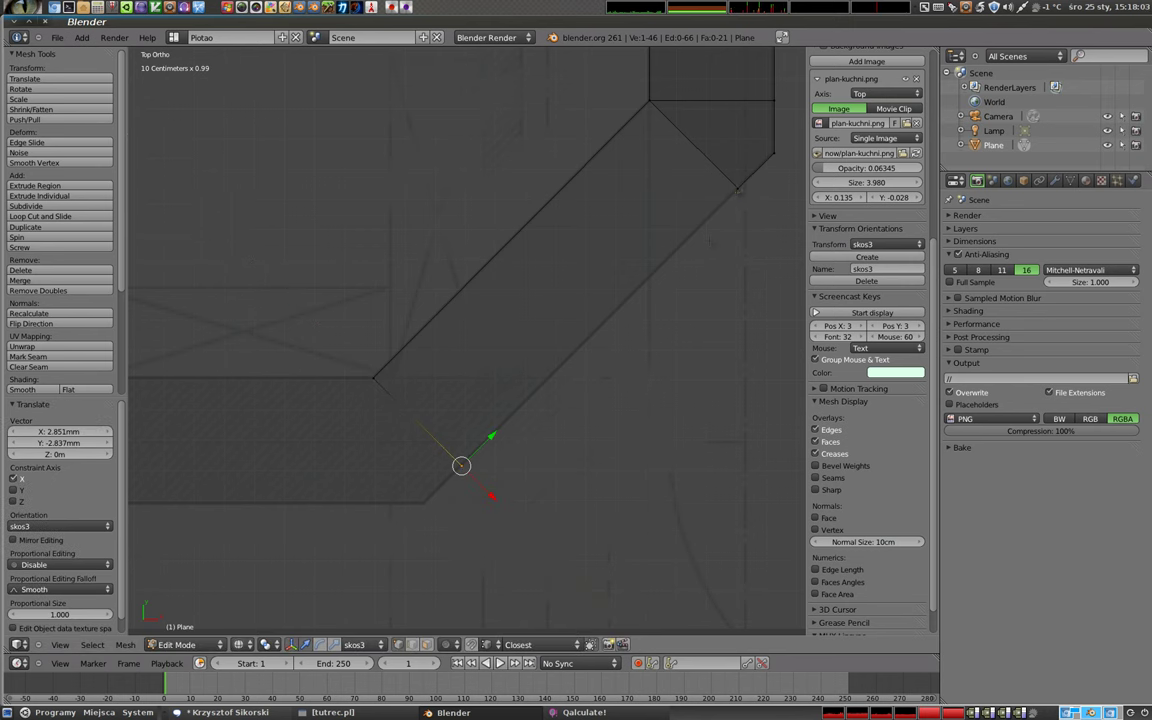
right_click(737, 188, "shift")
right_click(650, 100, "shift")
right_click(374, 378, "shift")
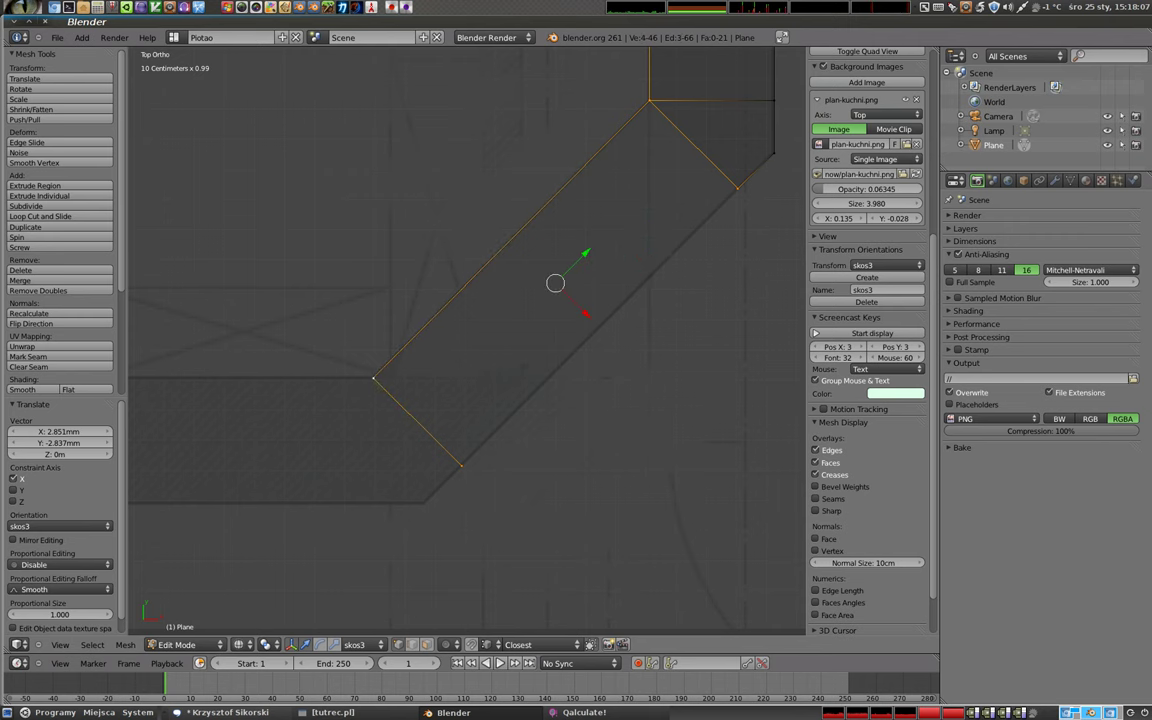
key("f")
middle_click_drag(461, 423, 633, 267, "shift")
left_click(357, 644)
left_click(368, 627)
- Extrude the lower wall corner vertex about 41 cm down along Y, then delete a stray 16.5 cm extrusion
right_click(545, 222)
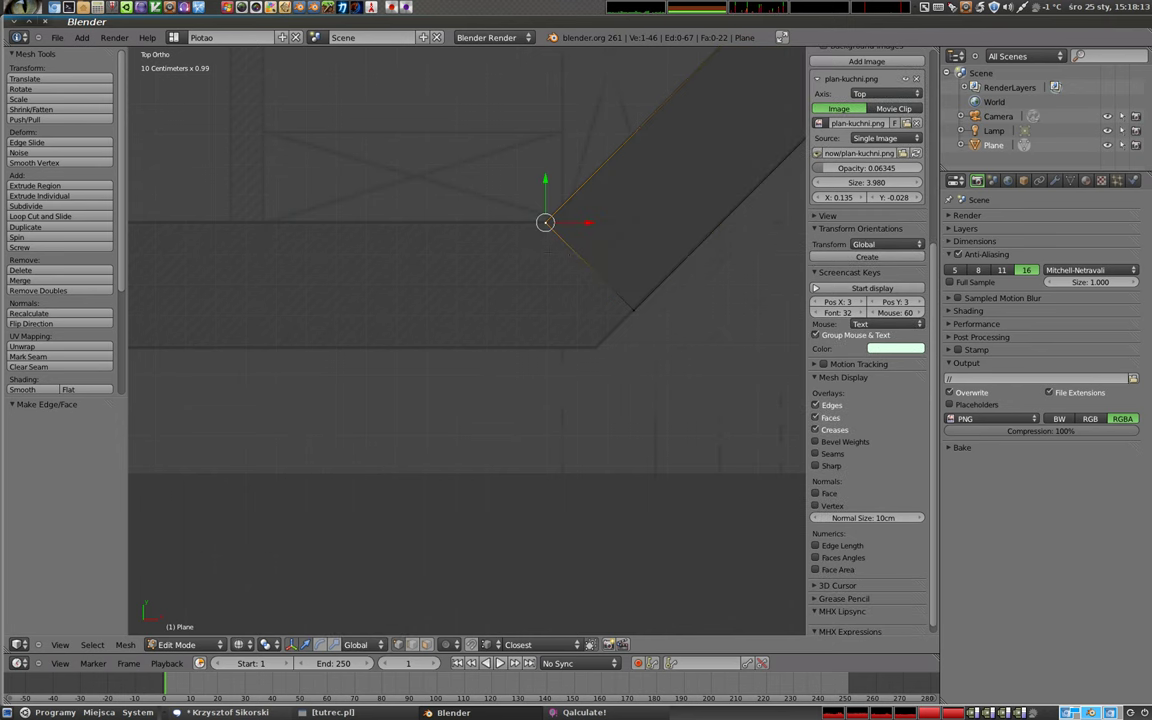
key("e")
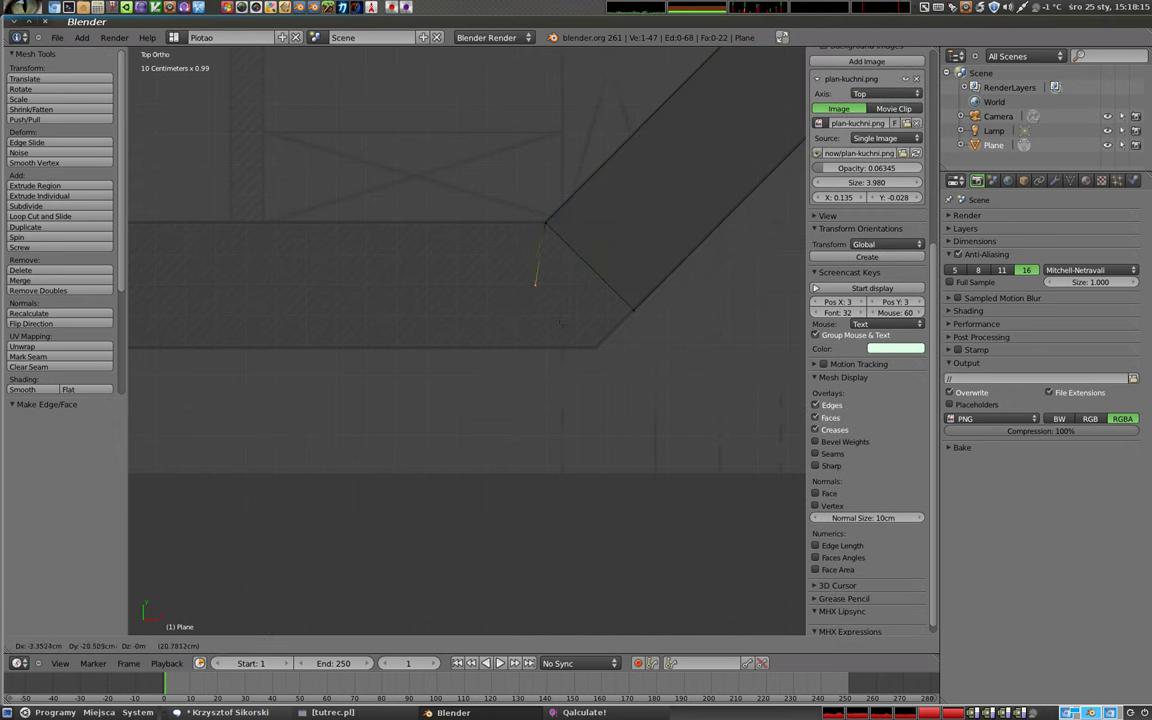
key("y")
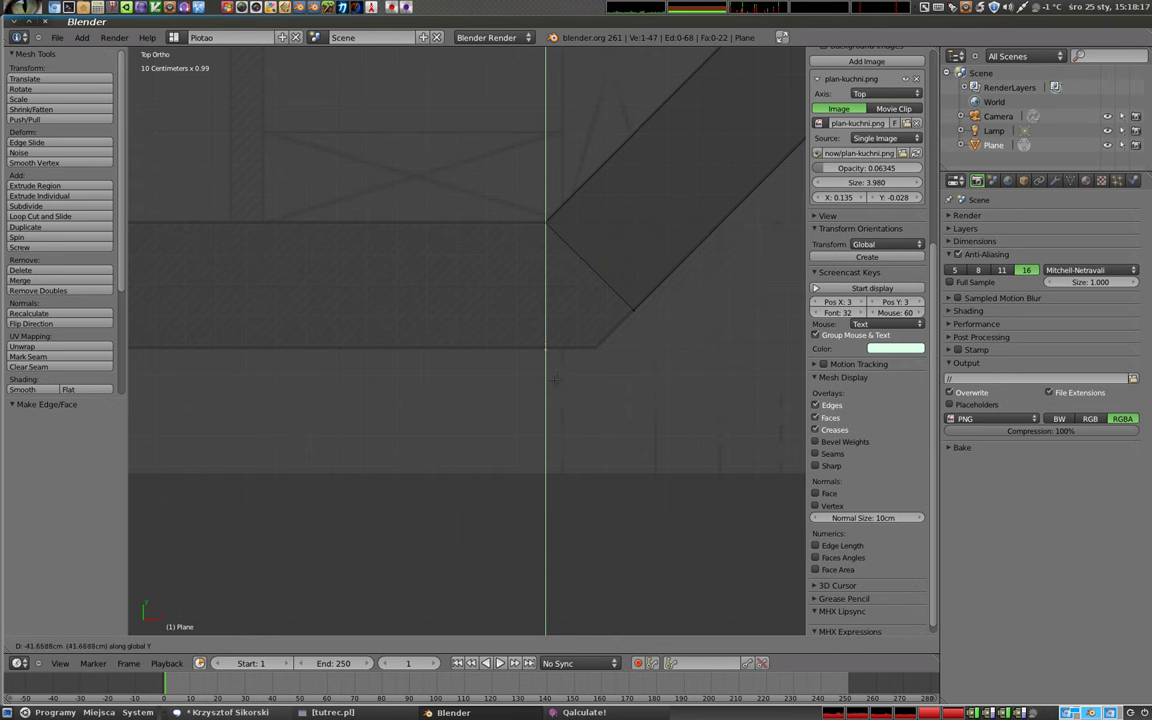
left_click(559, 374)
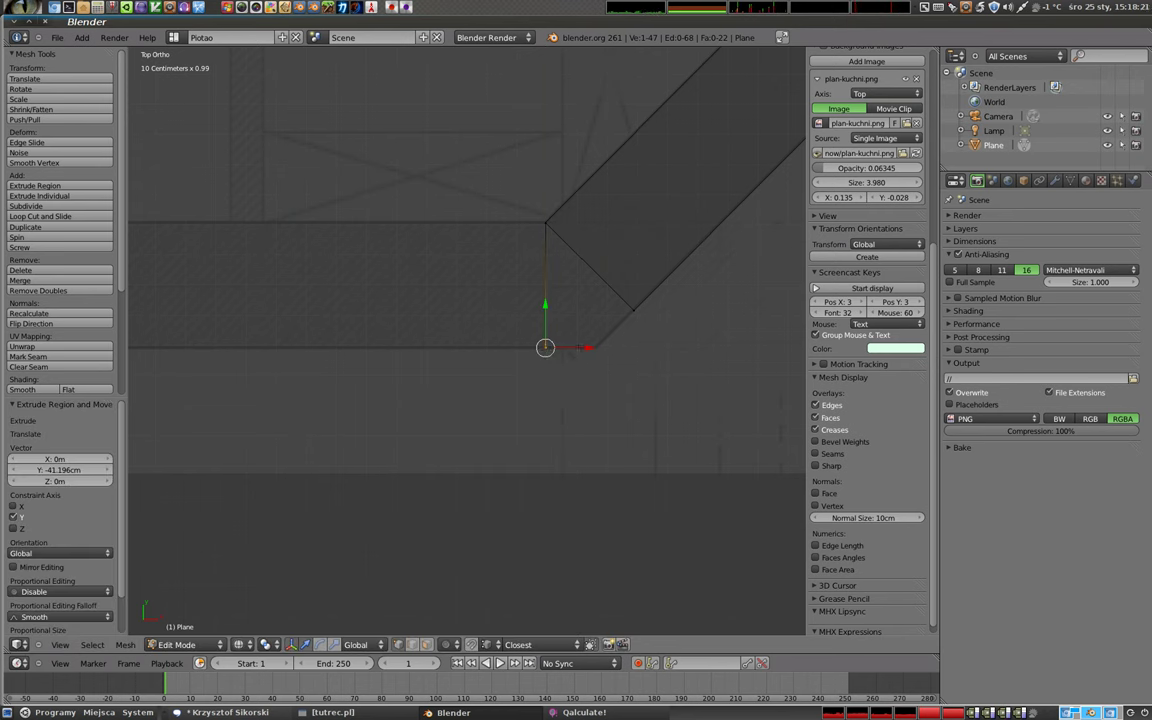
key("e")
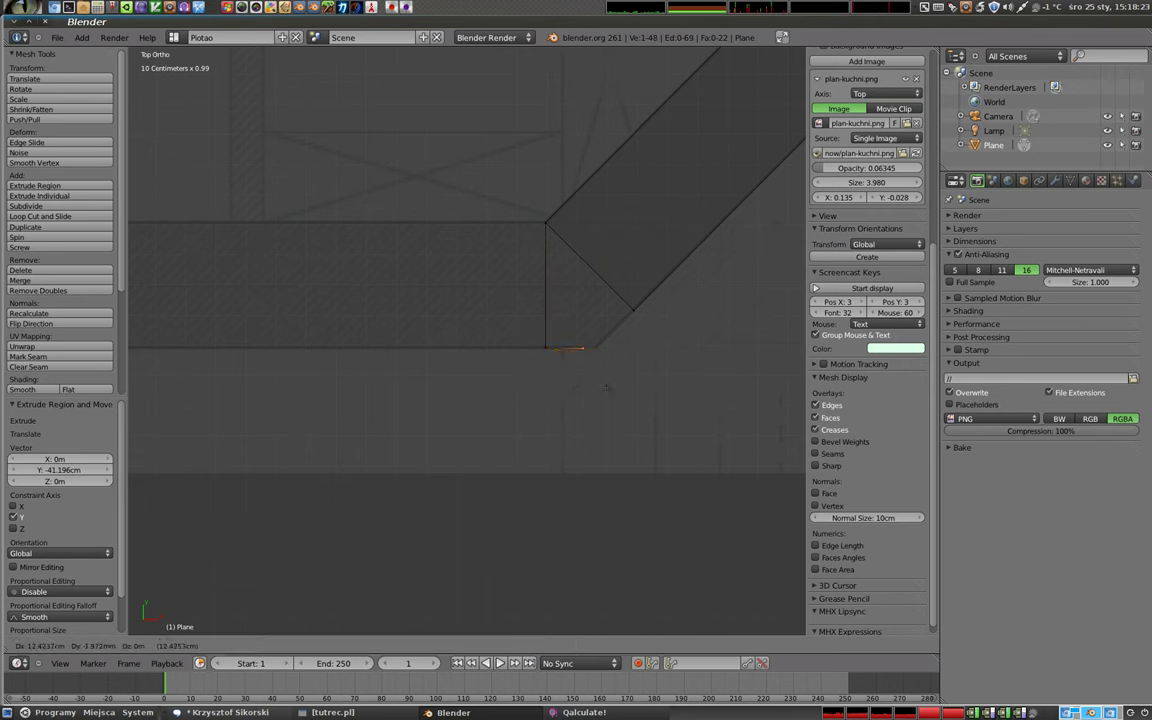
key("x")
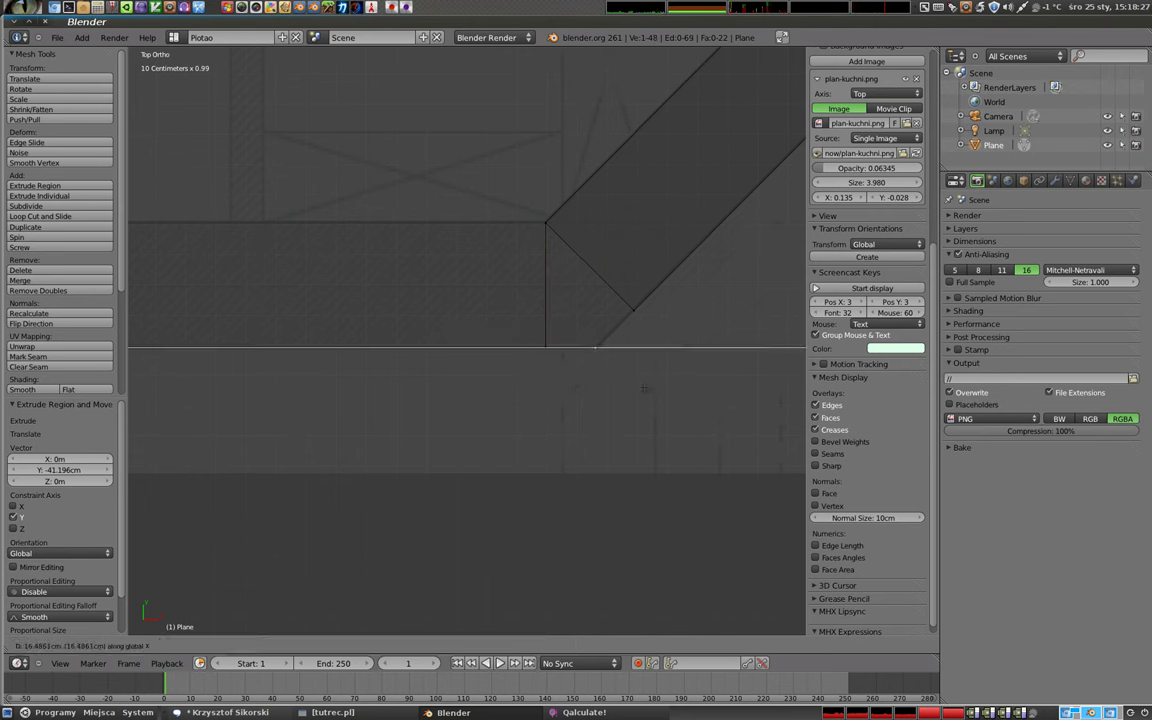
left_click(645, 390)
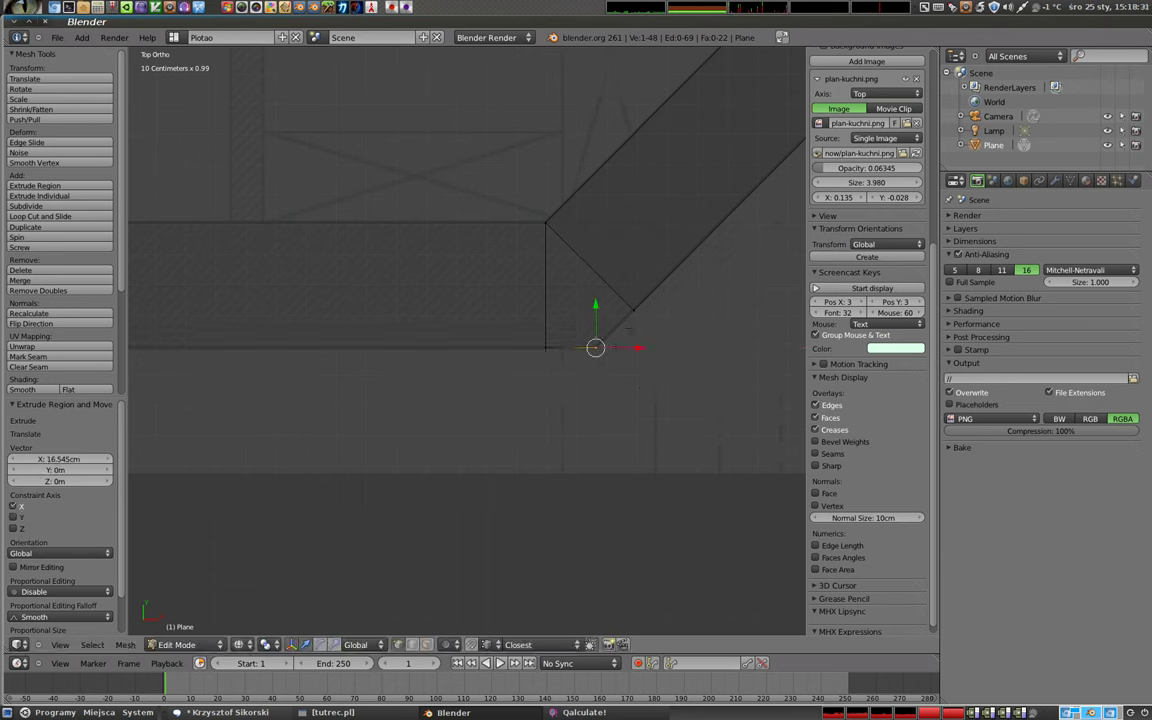
key("x")
left_click(596, 380)
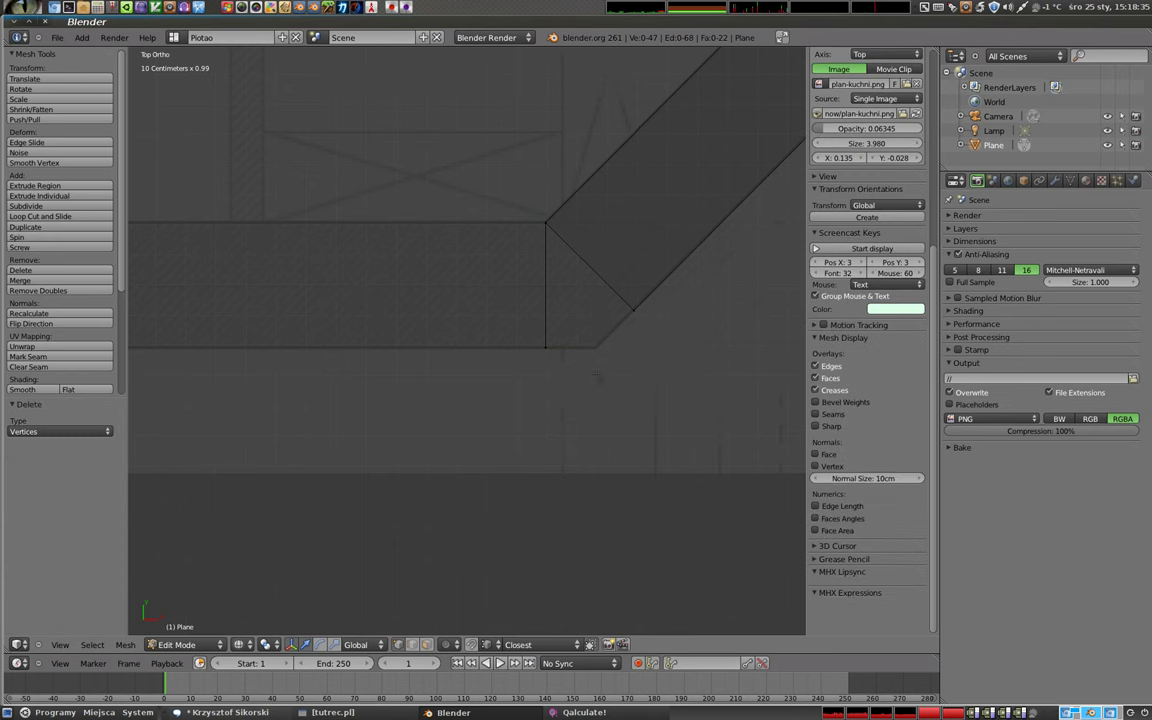
- Under skos3, extrude a vertex from the slanted edge's end along skos3 Y onto the lower wall line
left_click(356, 644)
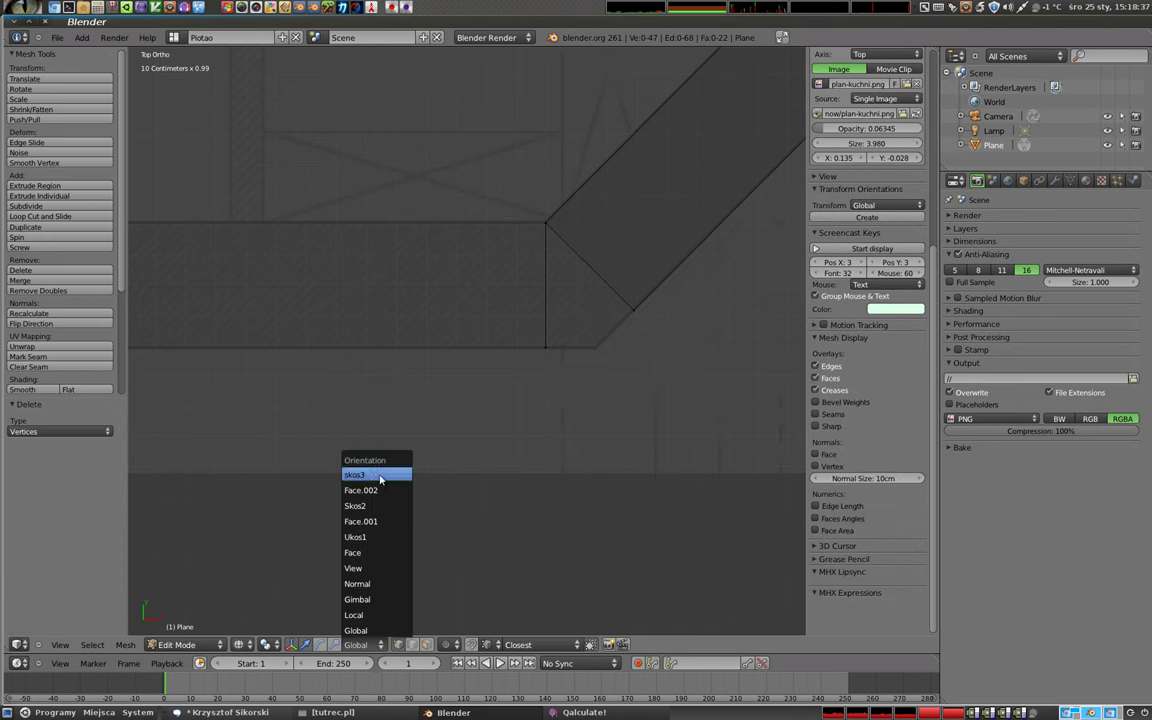
left_click(352, 475)
right_click(613, 322)
key("e")
key("y")
key("y")
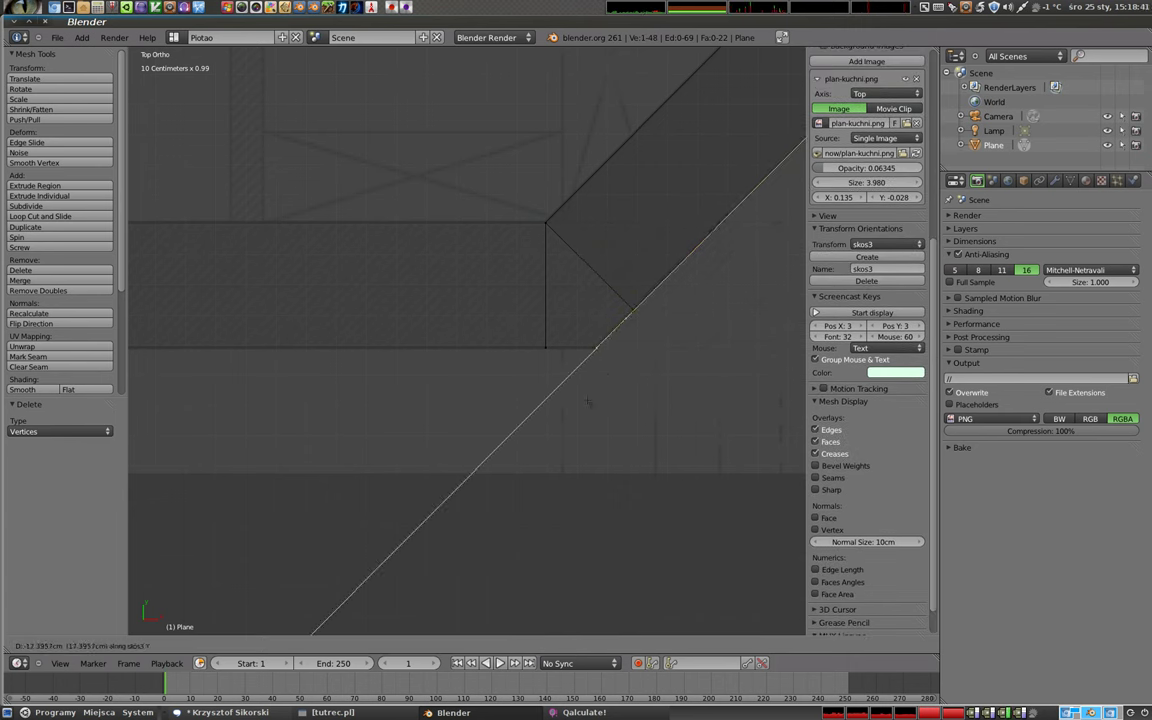
left_click(590, 399)
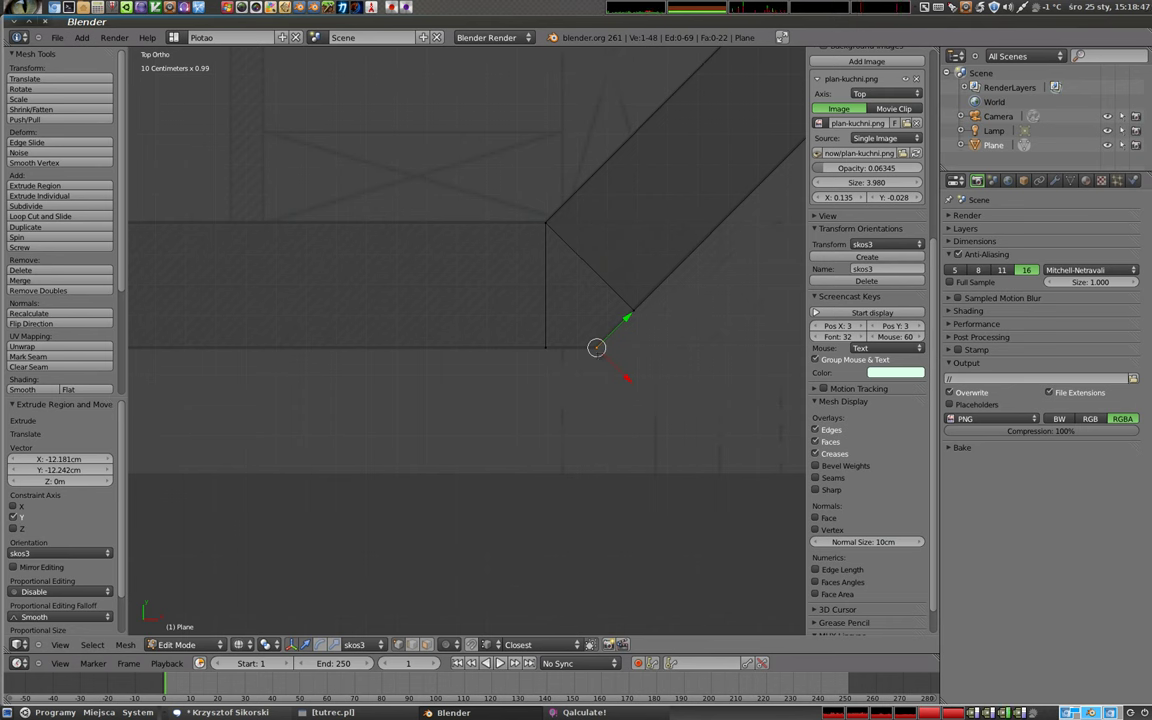
- Nudge the new vertex about 2.3 mm along skos3 Y and select the neighbouring corner vertices
key("g")
key("y")
key("y")
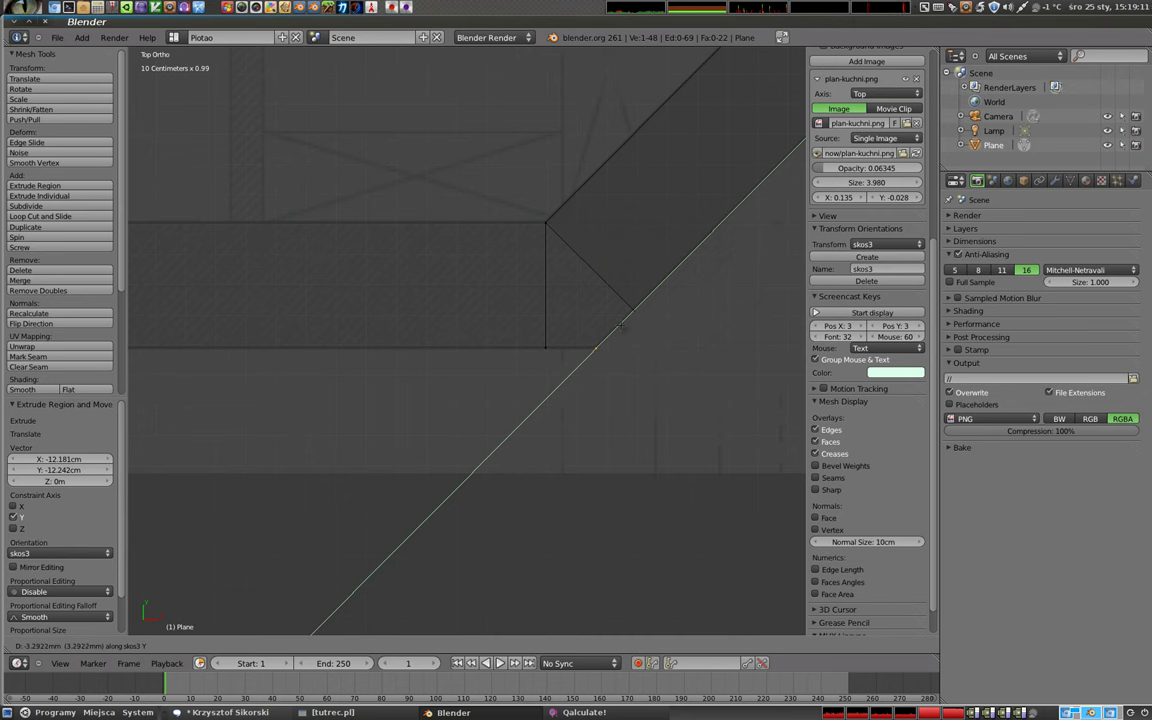
left_click(621, 323)
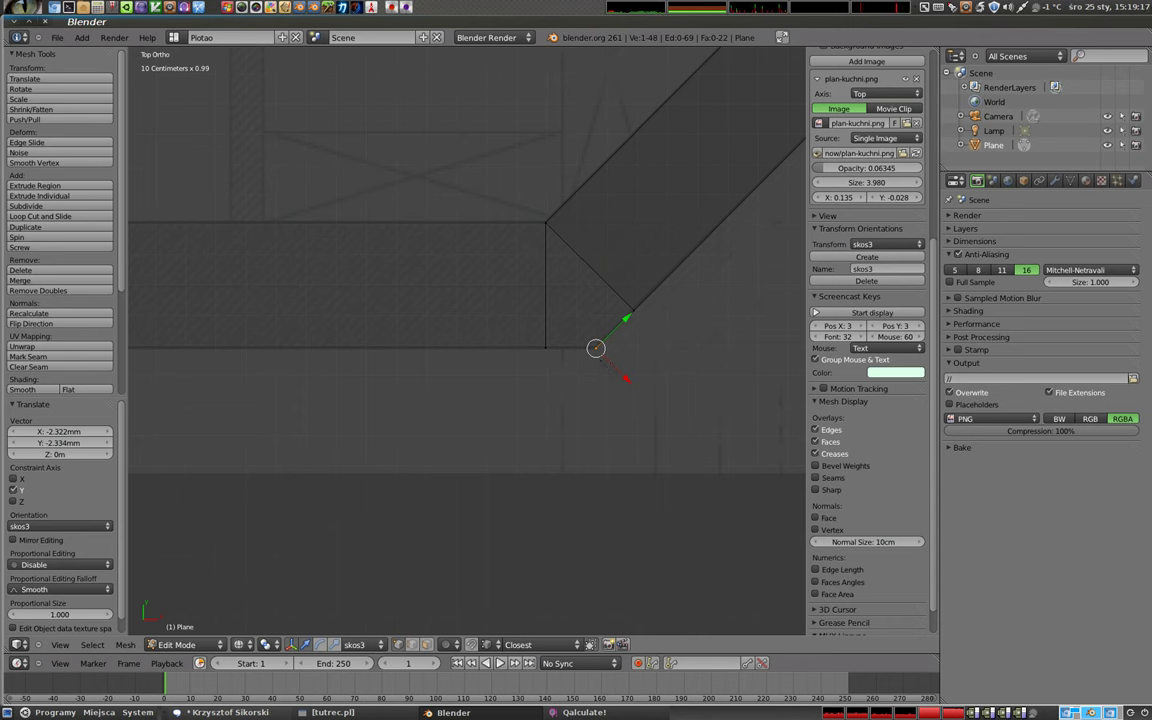
right_click(545, 290, "shift")
- Fill the small corner between the selected wall vertices with a face
scroll(867, 300, "up", 1)
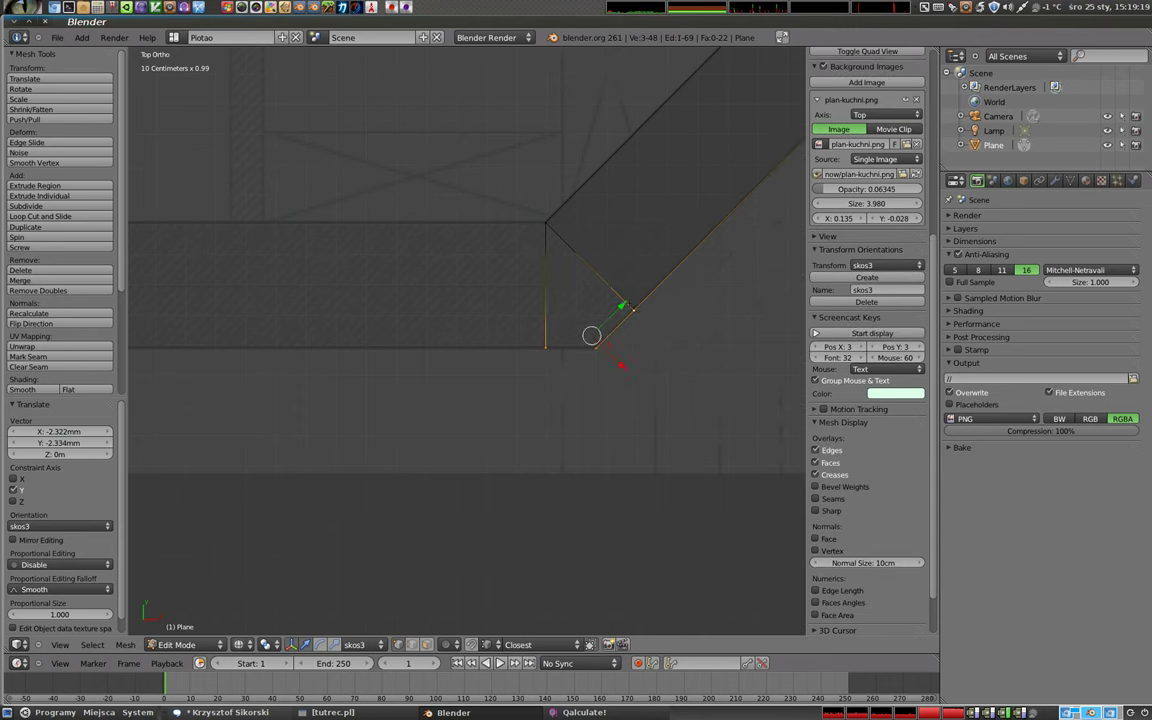
key("f")
scroll(600, 320, "down", 2)
middle_click_drag(676, 342, 630, 338, "shift")
scroll(601, 337, "down", 1)
scroll(601, 337, "down", 3)
scroll(670, 133, "up", 4, "shift")
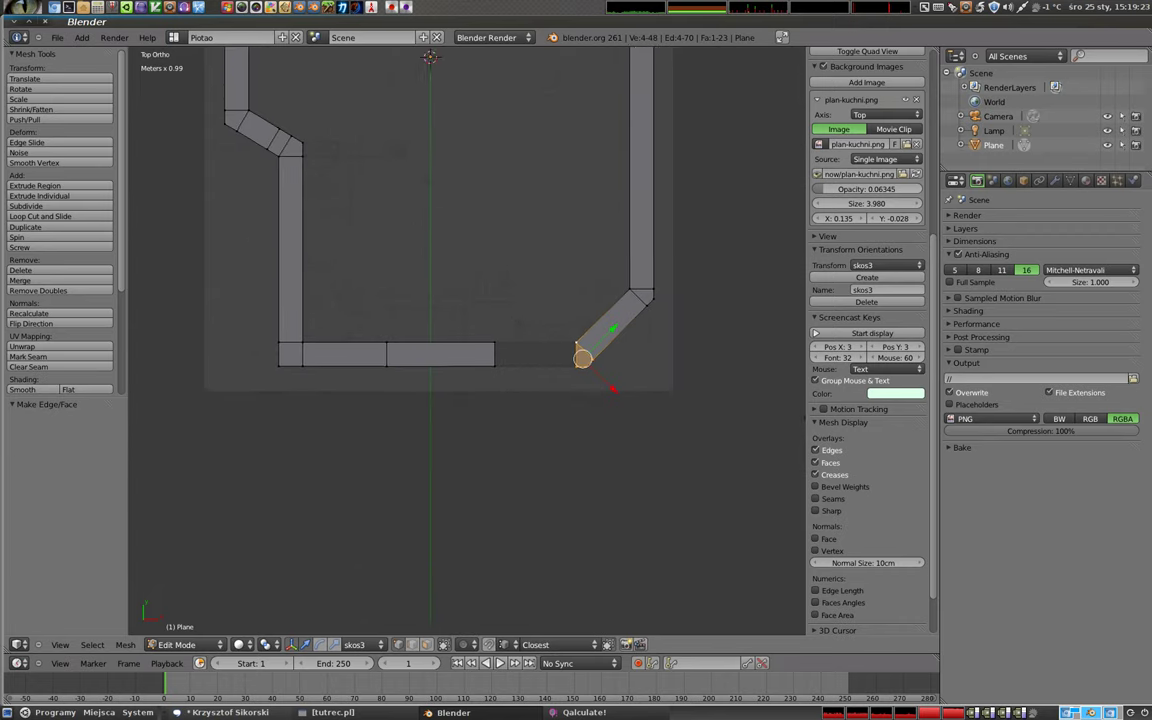
scroll(670, 133, "down", 2, "shift")
- Bridge the bottom wall gap with a face between its two edges
right_click(563, 386)
right_click(484, 352, "shift")
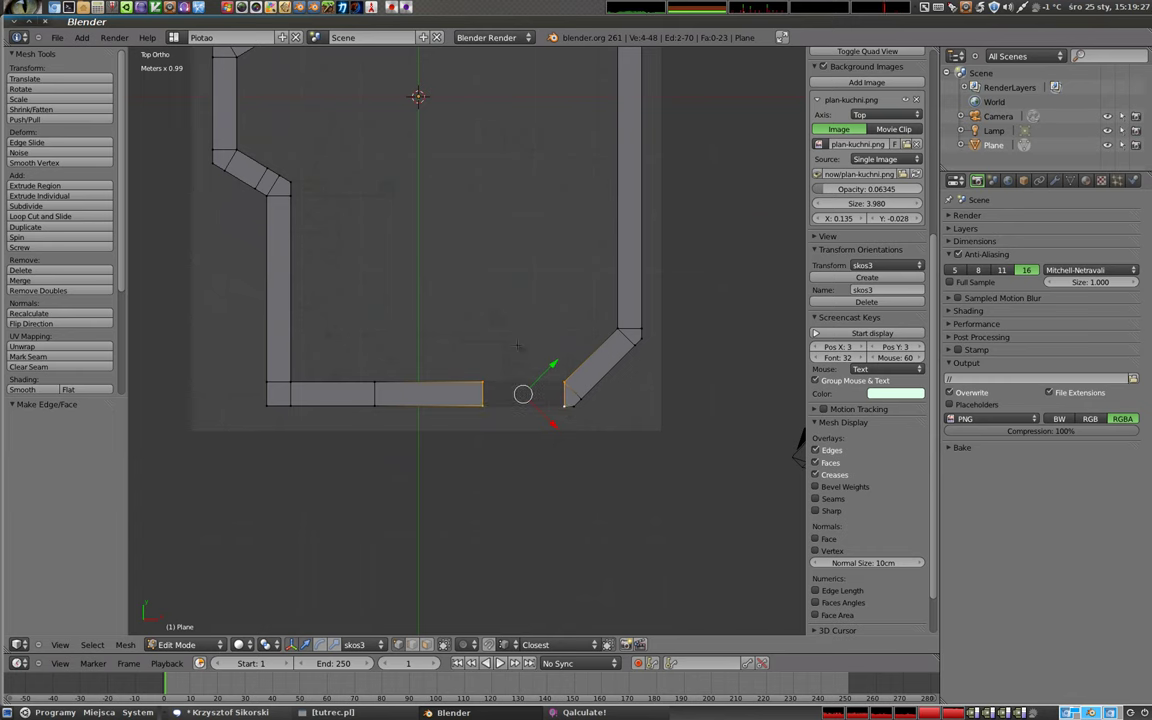
key("f")
scroll(518, 346, "down", 2)
key("a")
- Check the closed wall outline from oblique and top views, in object and edit mode
scroll(600, 290, "up", 2, "shift")
mouse_move(607, 291)
middle_mouse_down()
mouse_move(621, 291)
mouse_move(577, 217)
middle_mouse_up()
middle_click_drag(548, 466, 539, 490)
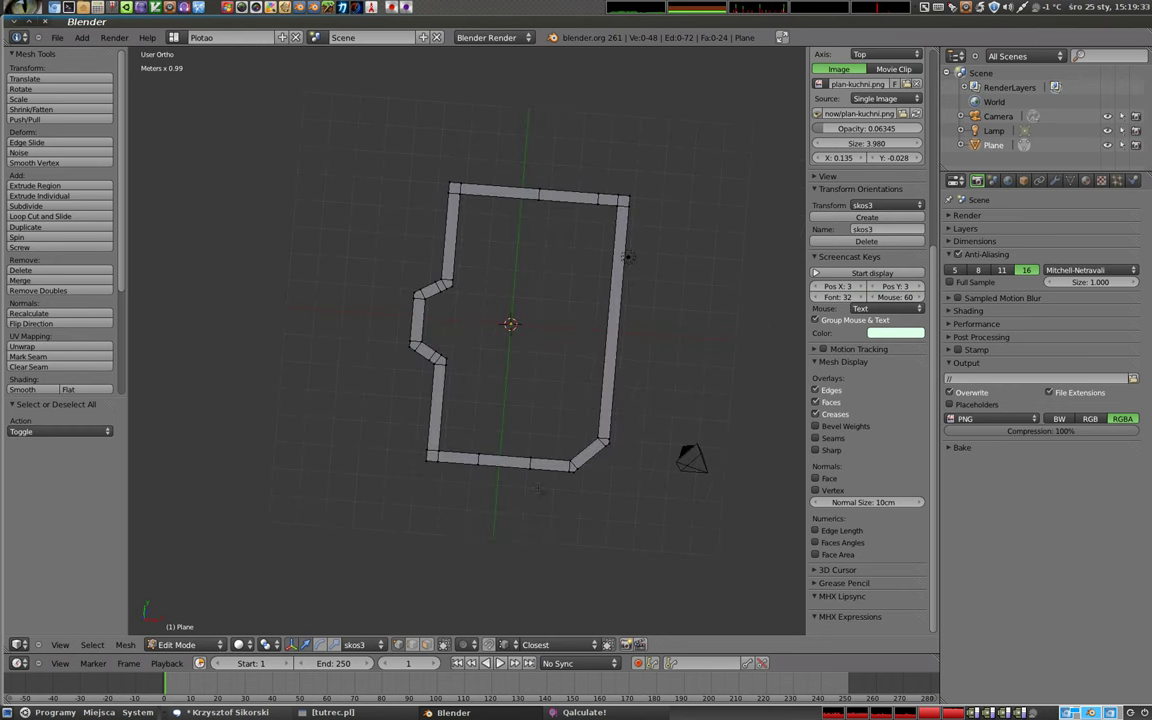
key("KP_7")
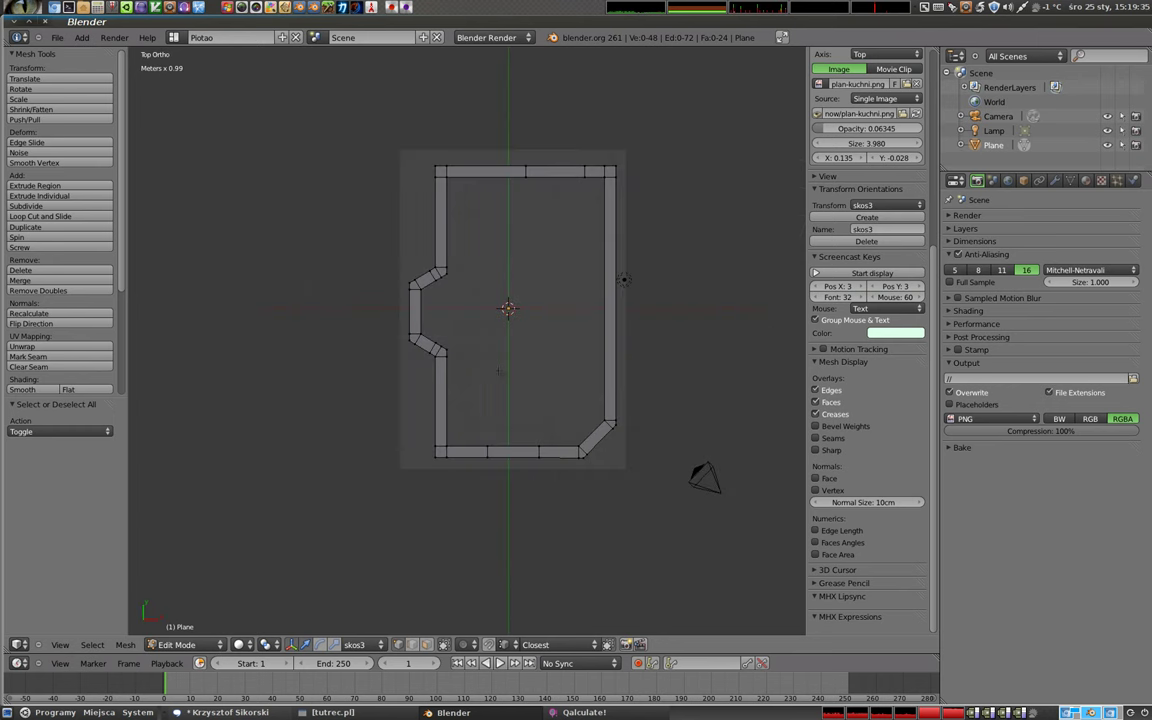
key("Tab")
mouse_move(488, 337)
middle_mouse_down()
mouse_move(488, 170)
mouse_move(566, 383)
mouse_move(548, 311)
mouse_move(548, 360)
middle_mouse_up()
key("Tab")
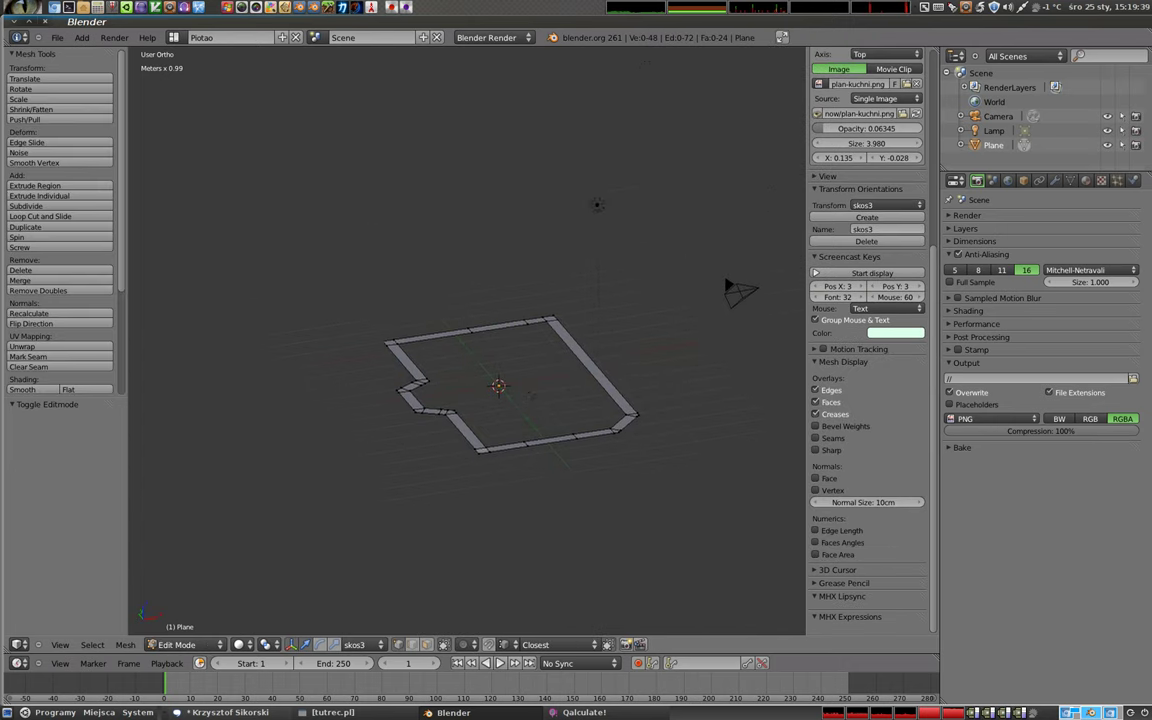
scroll(498, 385, "up", 3)
- Extrude the entire wall outline 0.8 along Z, then return to object mode
key("a")
scroll(866, 200, "up", 2)
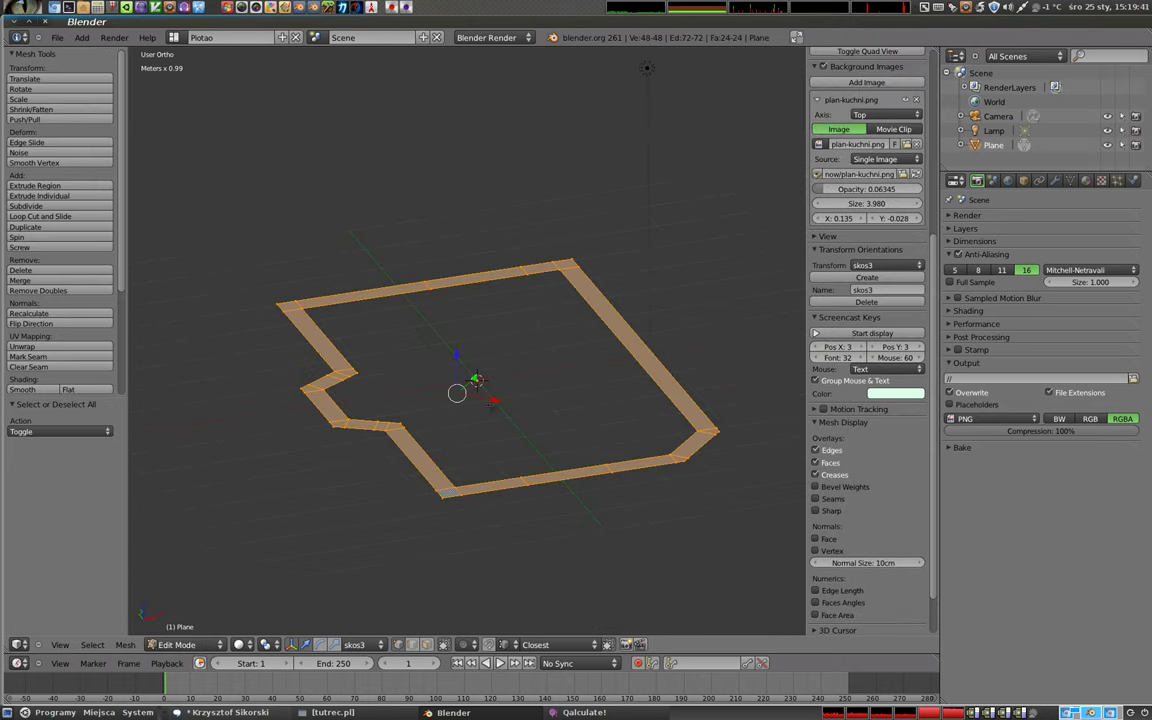
mouse_move(645, 62)
middle_mouse_down()
mouse_move(597, 113)
mouse_move(651, 70)
middle_mouse_up()
key("e")
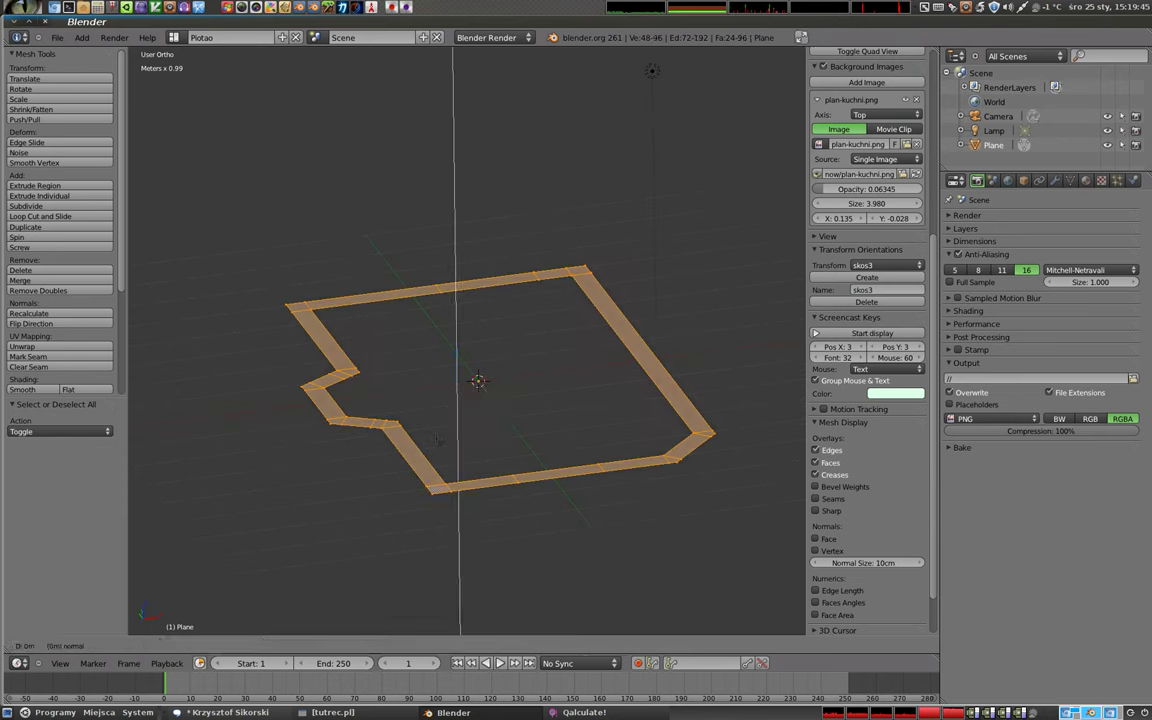
key("z")
type("0.8")
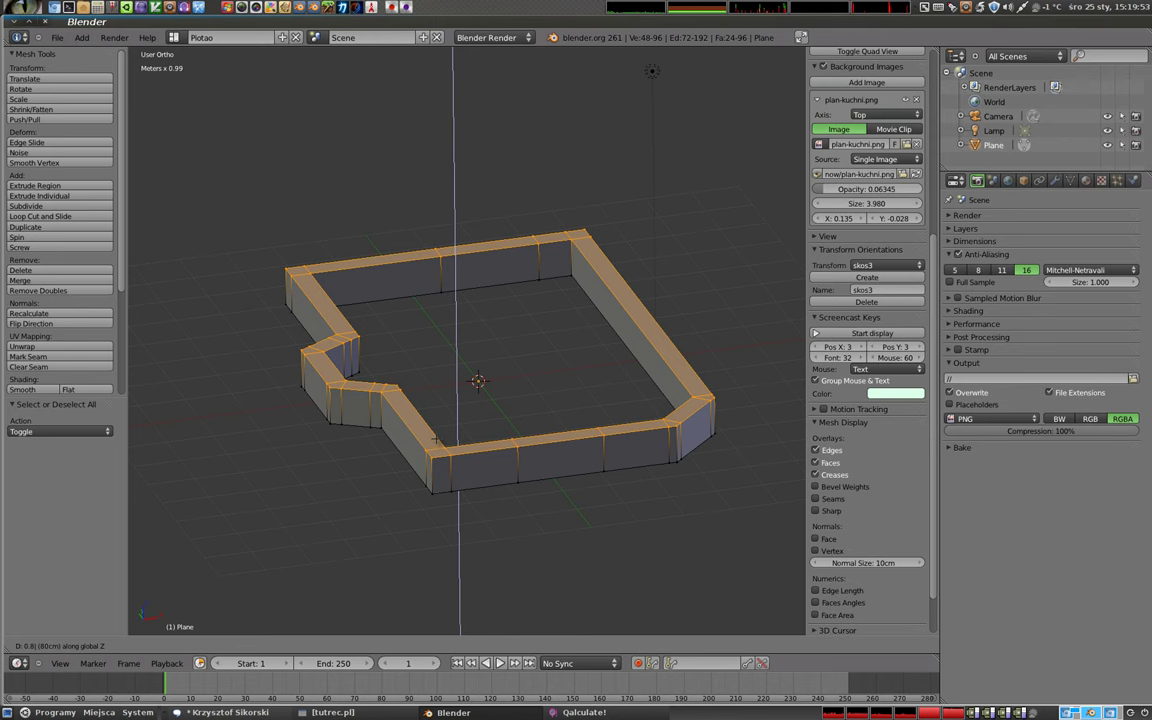
key("Return")
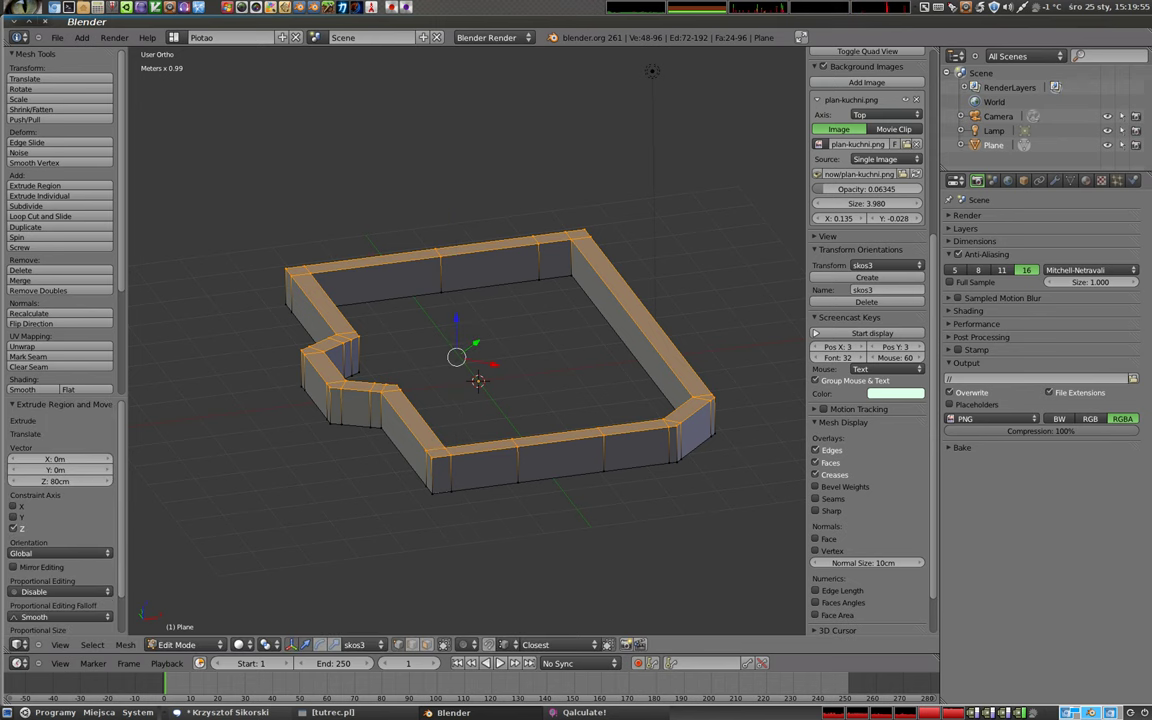
key("KP_7")
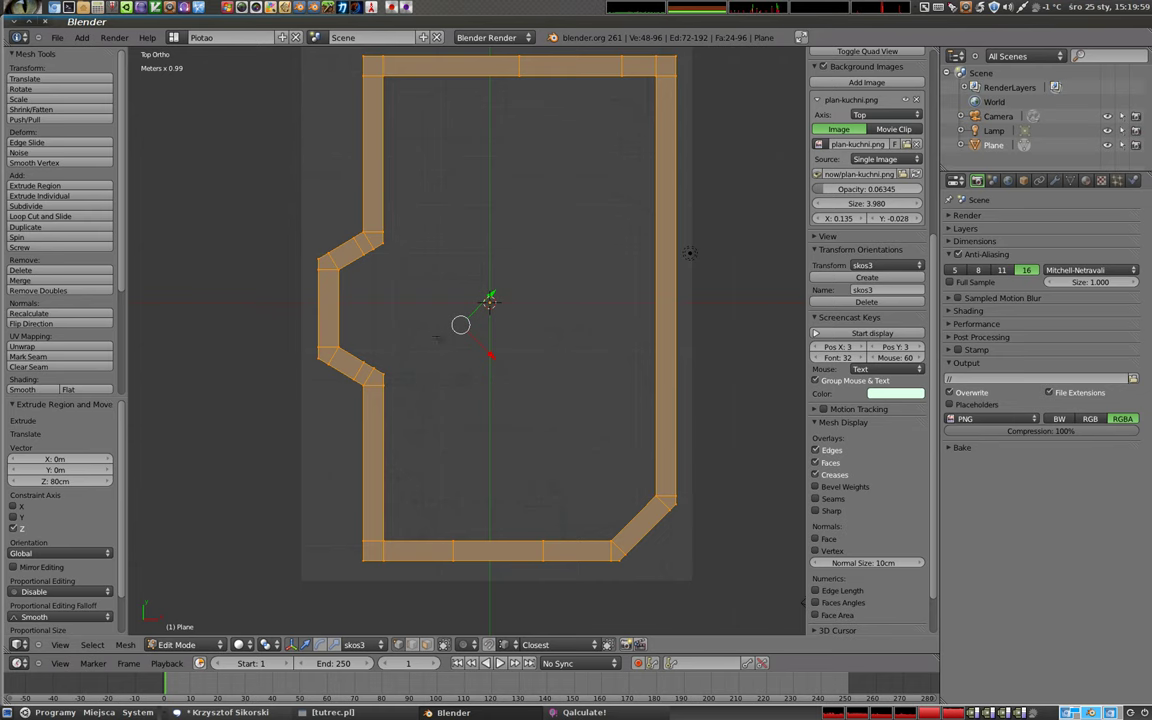
key("Tab")
- Reselect the wall object in edit mode, deselect the mesh and orbit to a tilted view
key("a")
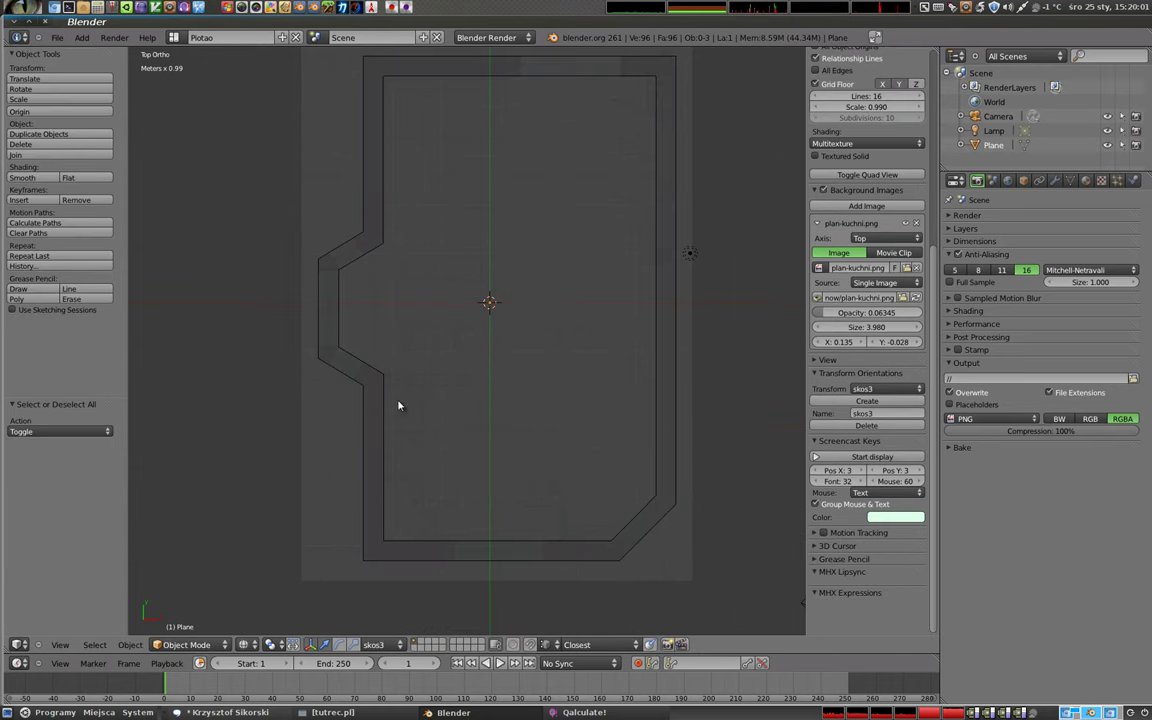
right_click(386, 404)
key("Tab")
middle_click_drag(436, 507, 472, 422, "shift")
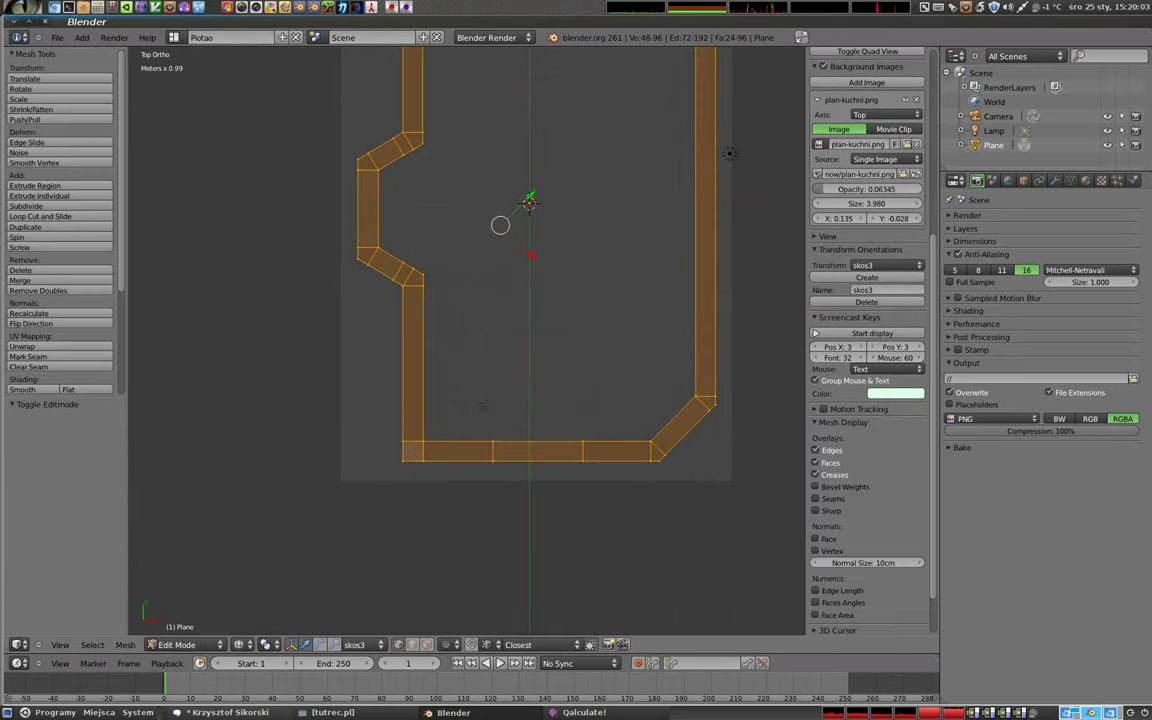
key("a")
scroll(451, 484, "up", 5)
scroll(451, 484, "up", 2)
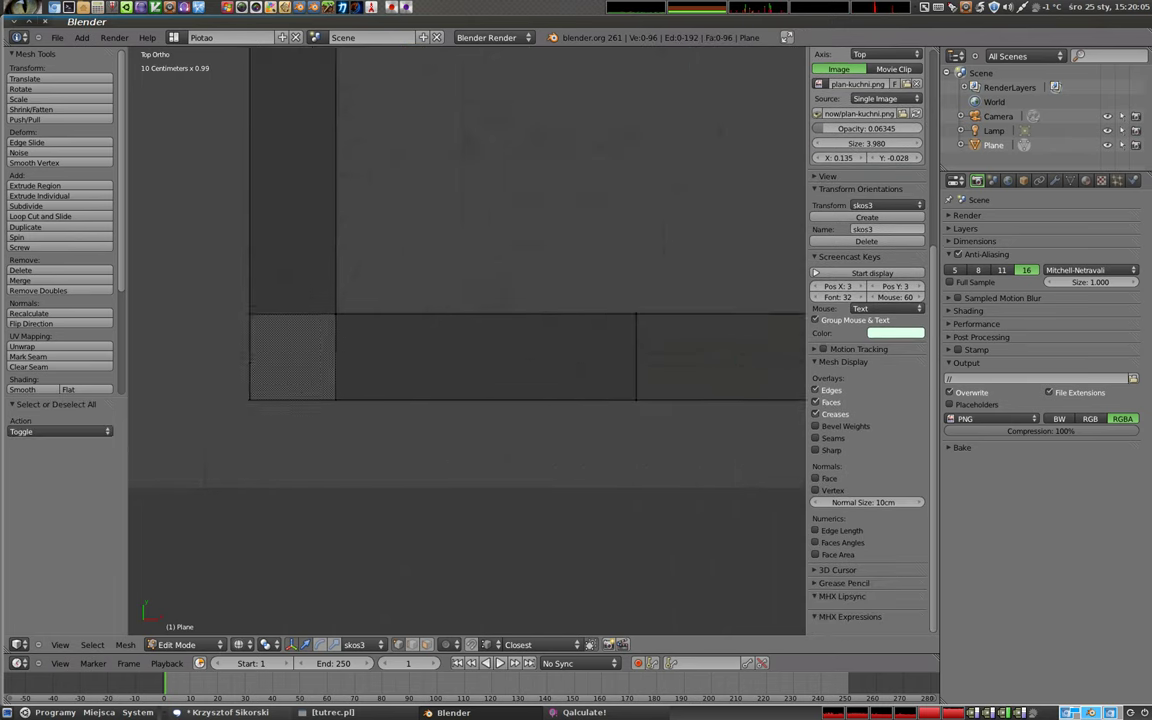
scroll(451, 484, "up", 2)
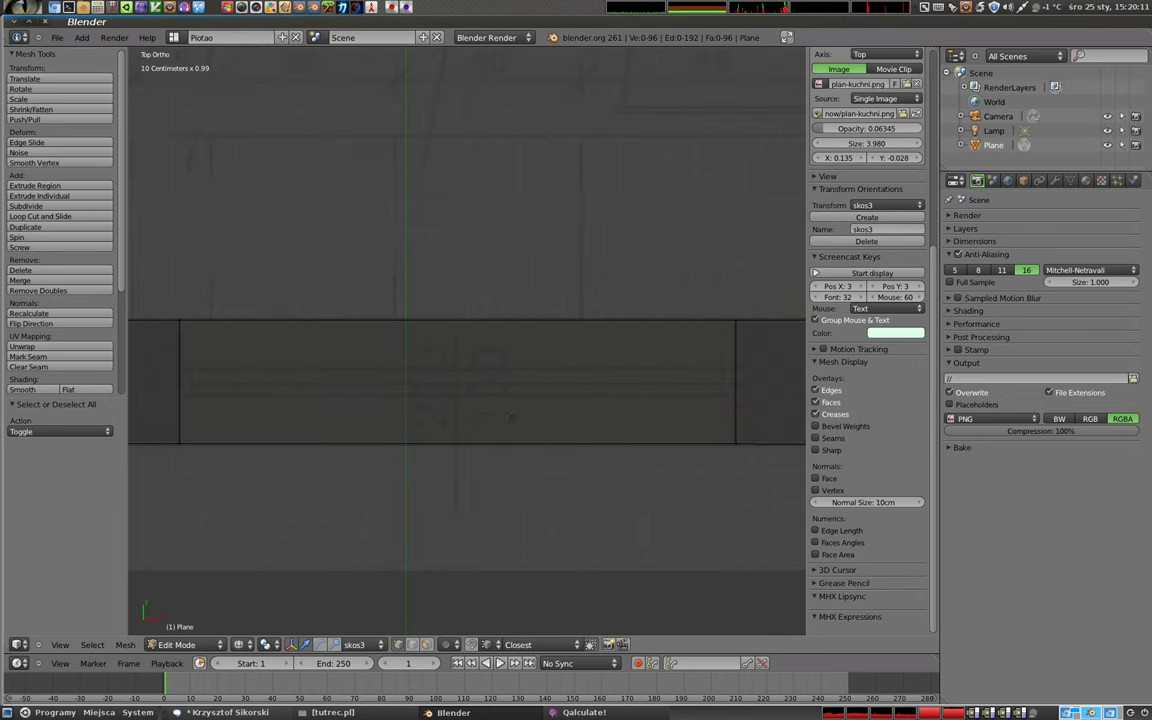
mouse_move(461, 395)
middle_mouse_down()
mouse_move(478, 359)
mouse_move(472, 270)
mouse_move(430, 215)
middle_mouse_up()
- Switch to face selection mode and clear the face selection
key("ctrl+Tab")
left_click(447, 289)
middle_click_drag(387, 266, 370, 355)
key("a")
key("a")
right_click(326, 380, "alt")
key("a")
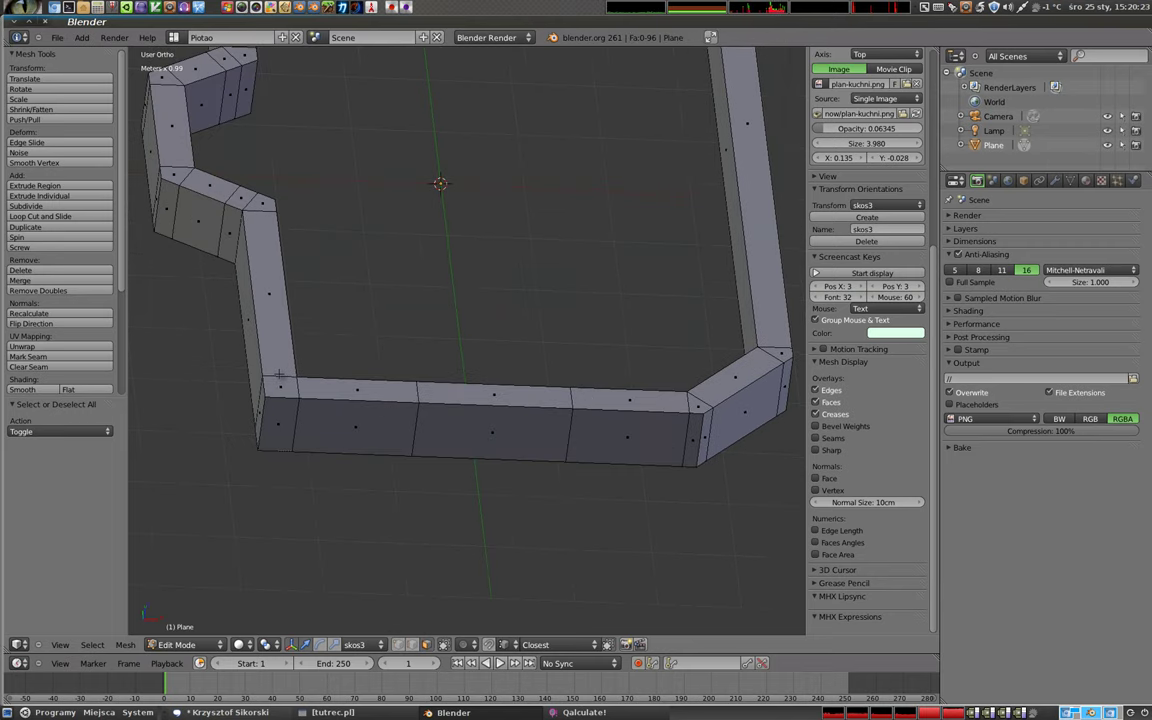
- Pick the left wall, front wall and front-right corner top faces one by one
right_click(262, 340)
right_click(360, 390, "shift")
right_click(460, 396, "shift")
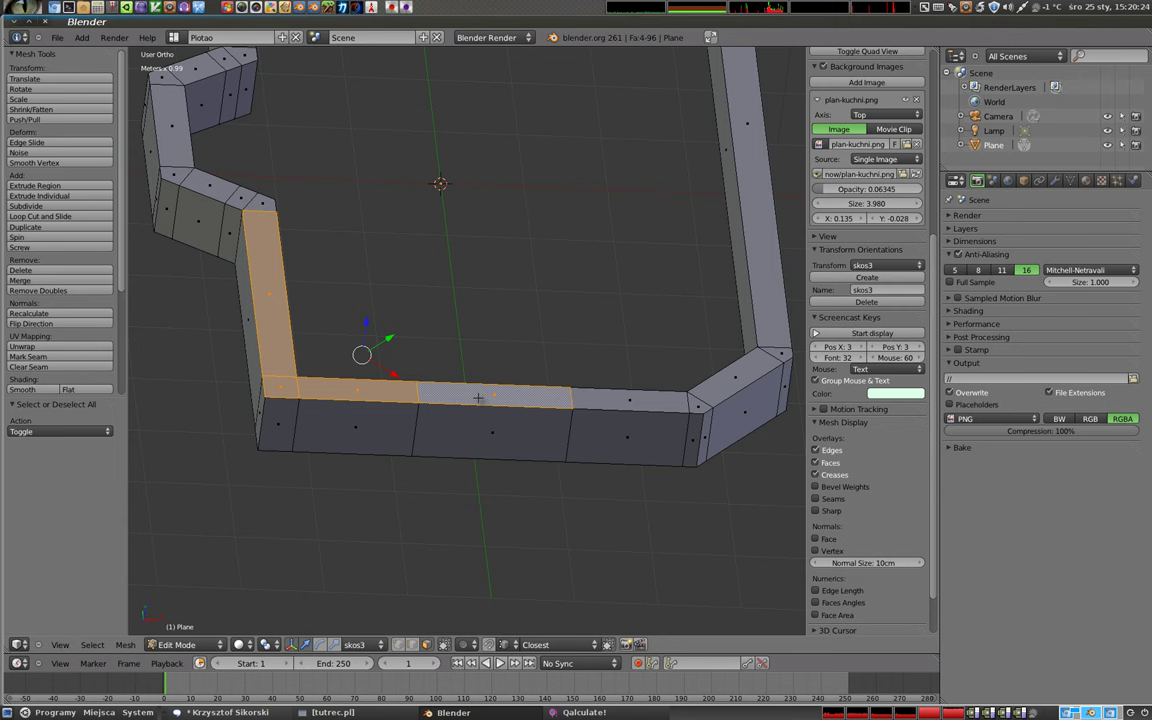
right_click(600, 400, "shift")
right_click(722, 386, "shift")
right_click(765, 364, "shift")
scroll(694, 241, "up", 1, "shift")
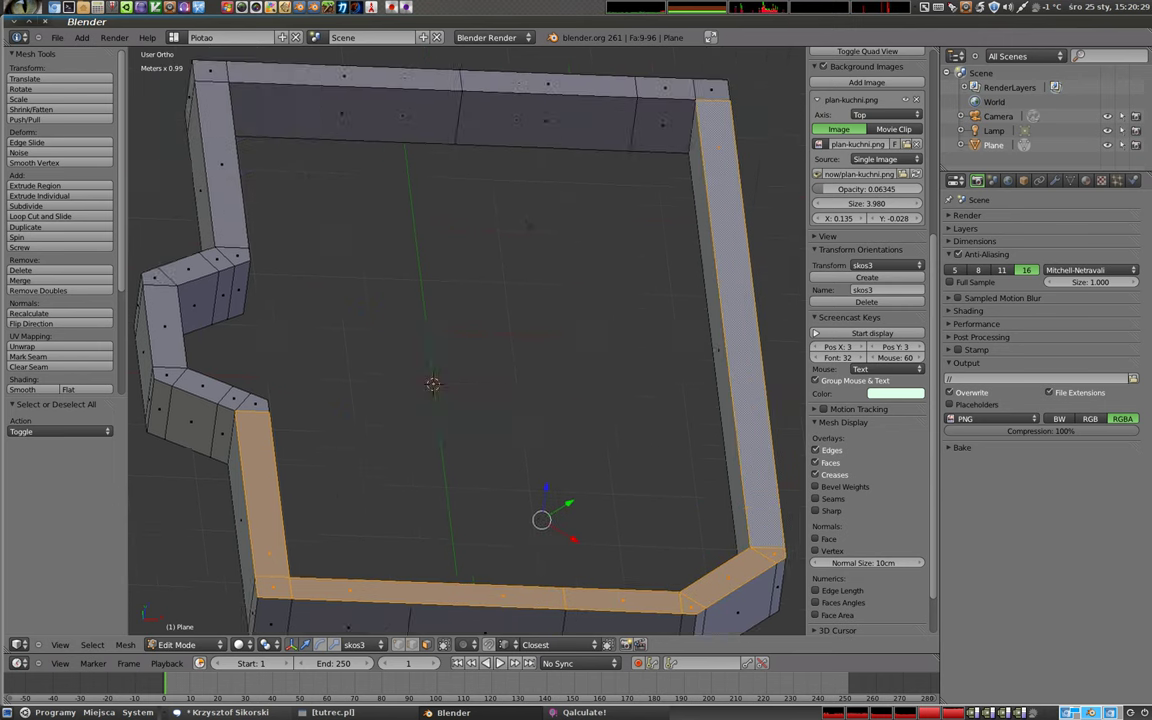
scroll(694, 241, "up", 1, "shift")
- Add the back wall and left wall top faces, then clear that manual selection
right_click(694, 241, "shift")
right_click(650, 225, "shift")
right_click(500, 220, "shift")
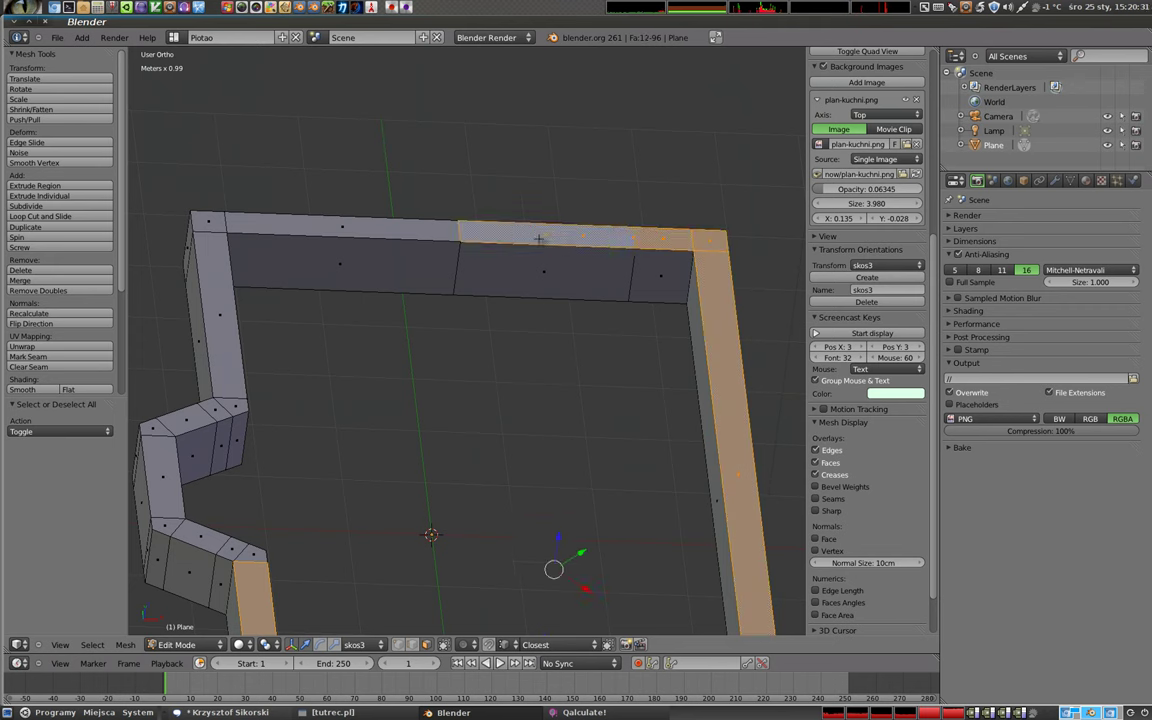
right_click(289, 227, "shift")
right_click(193, 271, "shift")
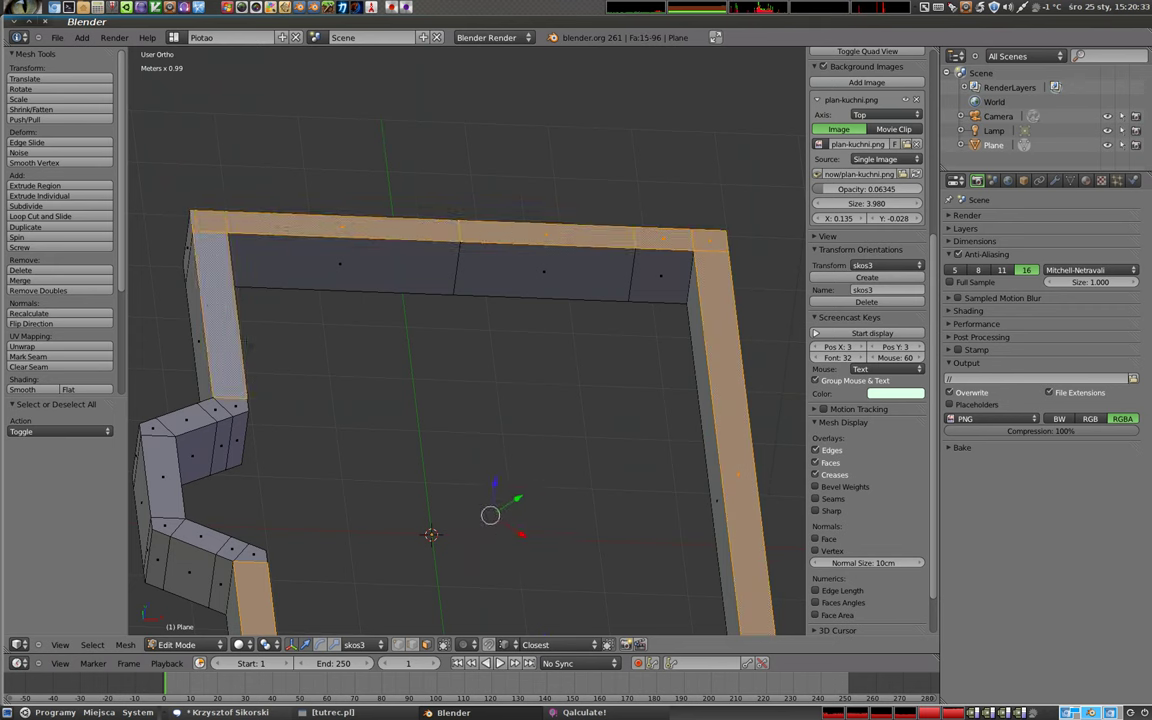
key("a")
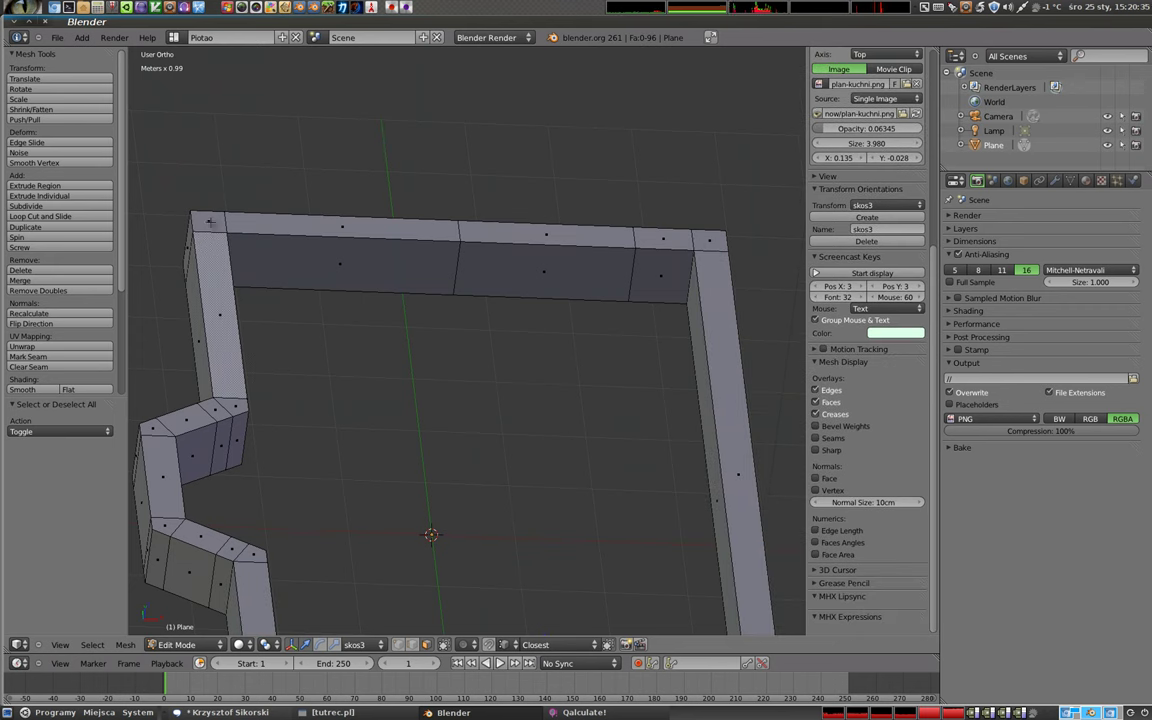
- Select all wall-top faces with Linked Flat Faces from the top-left corner face
right_click(189, 200)
middle_click_drag(572, 440, 568, 352)
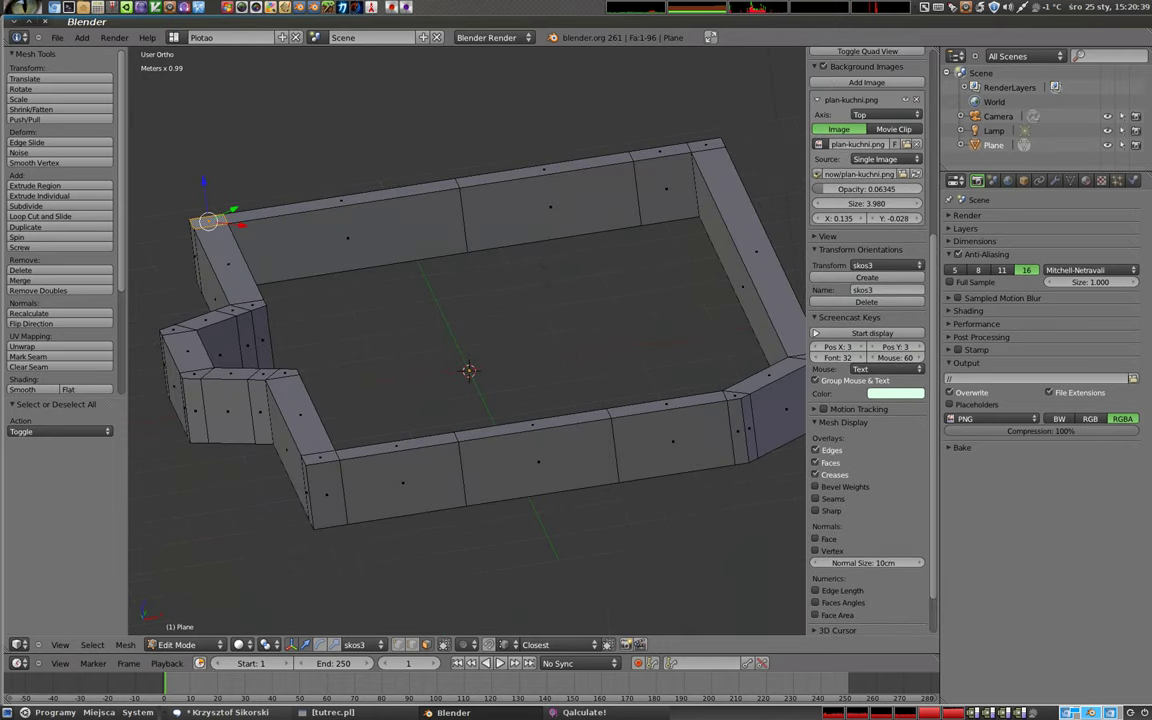
key("ctrl+shift+alt+f")
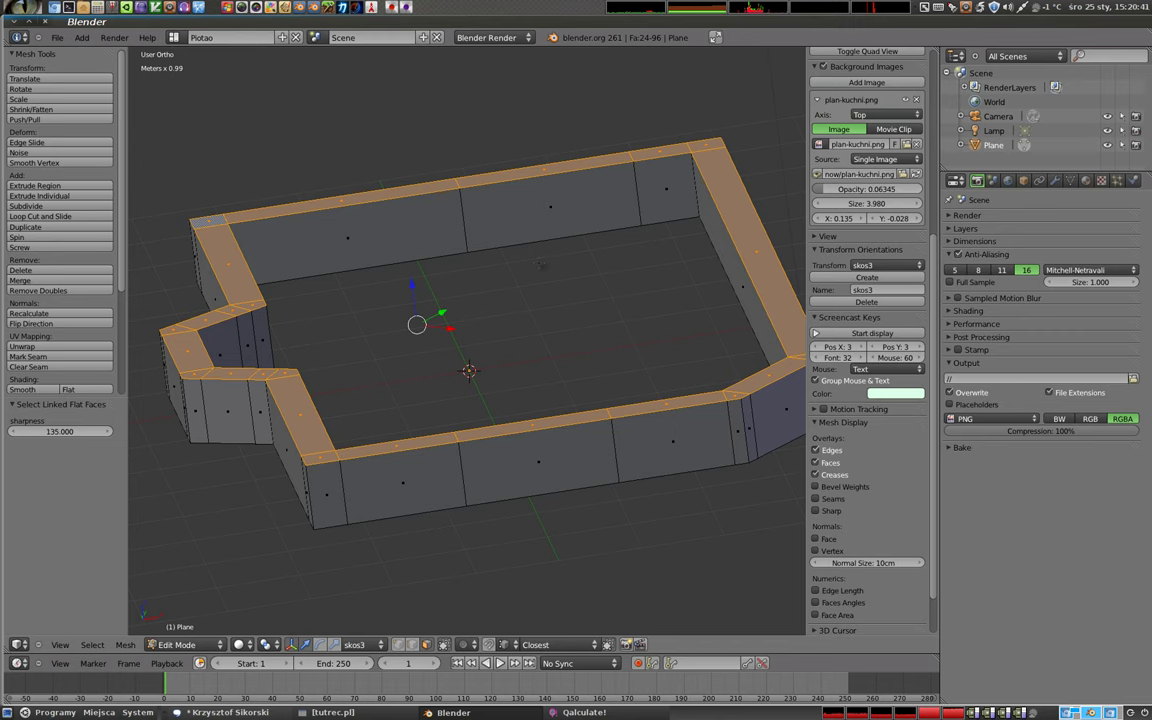
middle_click_drag(595, 313, 396, 253)
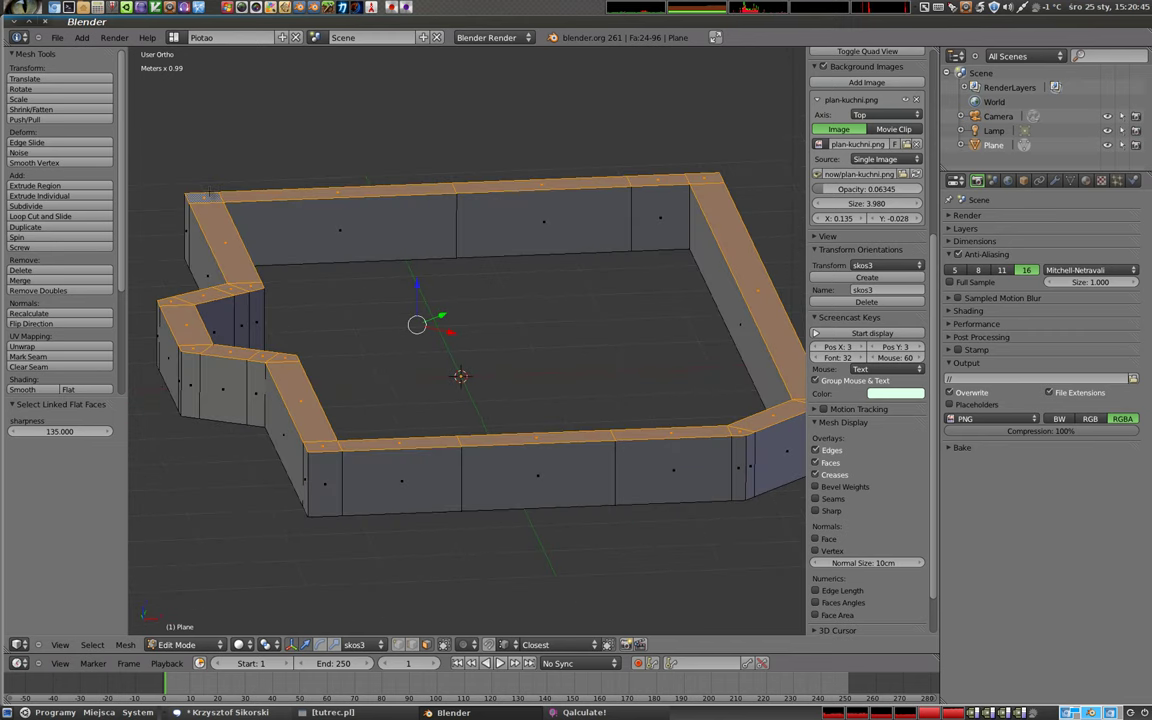
left_click(92, 644)
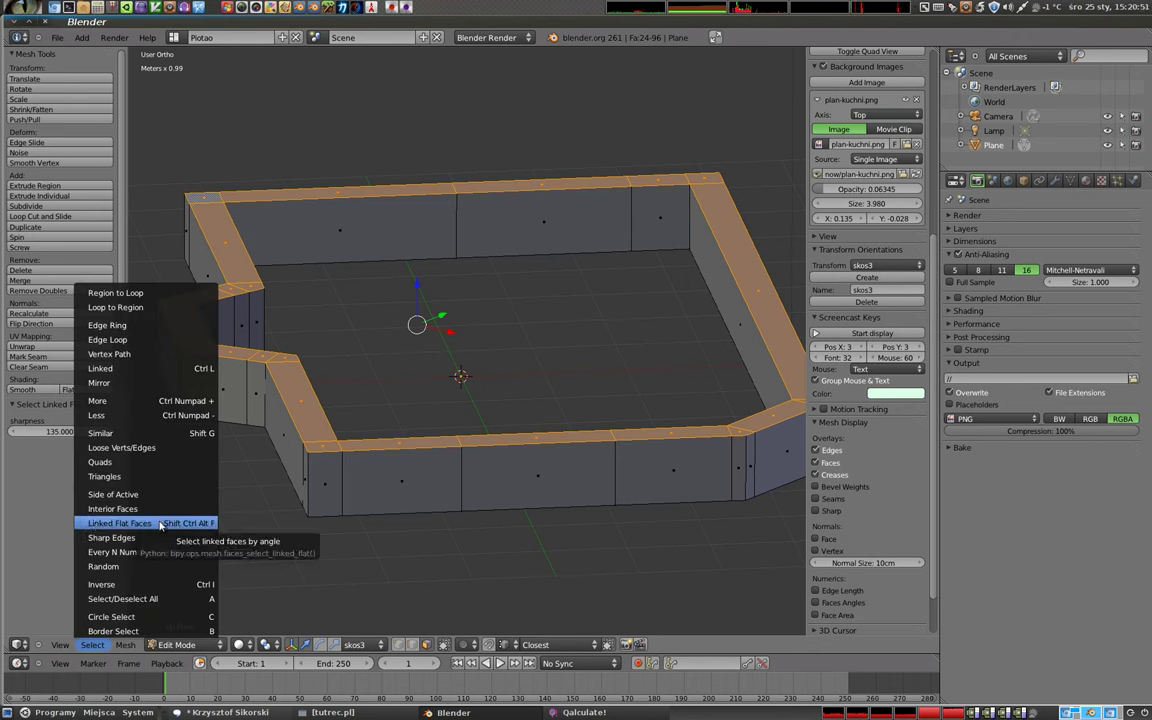
left_click(187, 523)
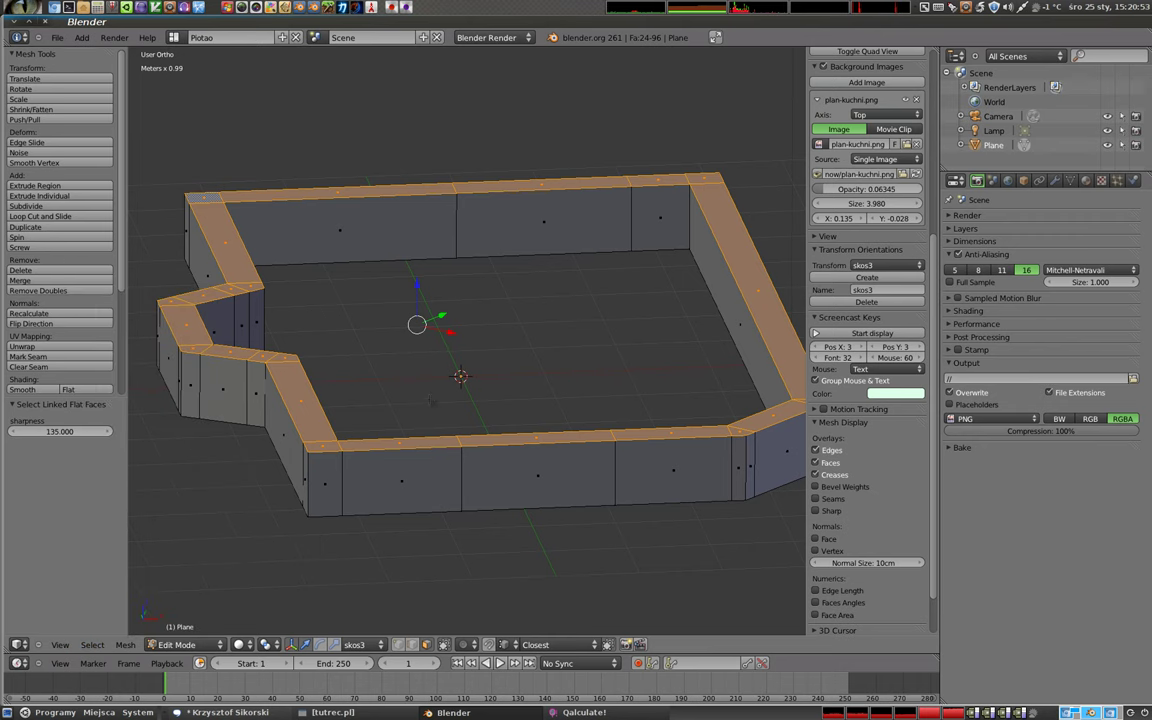
- Deselect the front wall's middle top face and the two left alcove faces
middle_click_drag(432, 400, 470, 408)
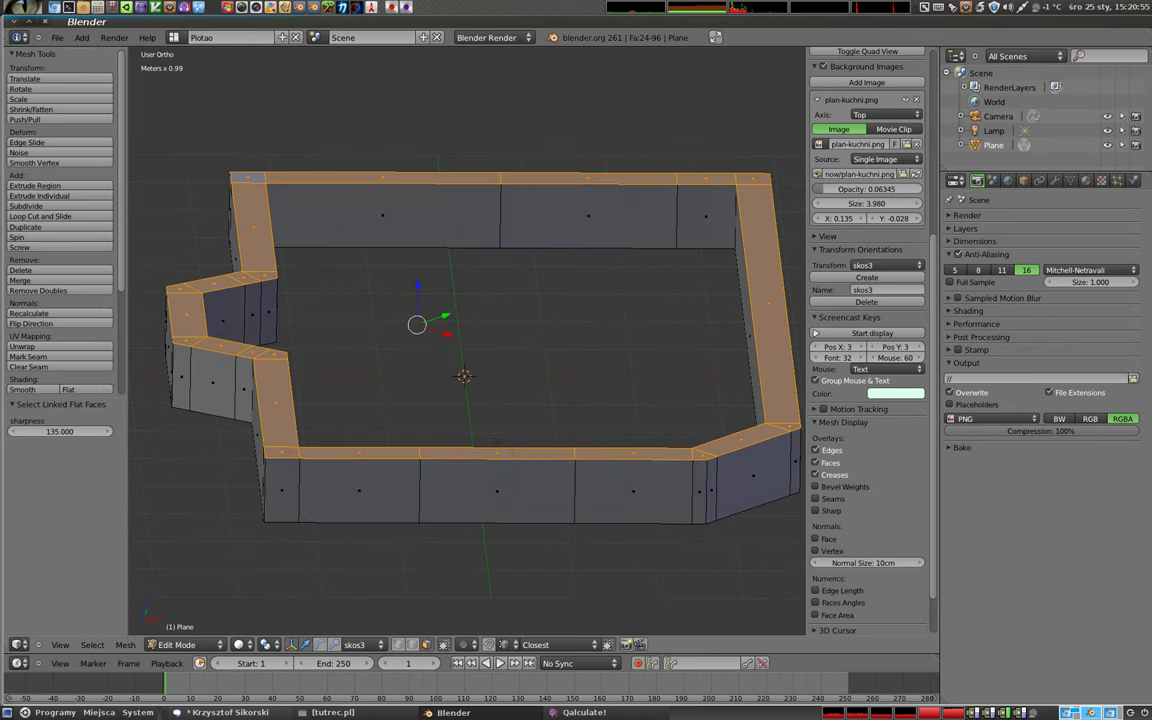
right_click(445, 418, "shift")
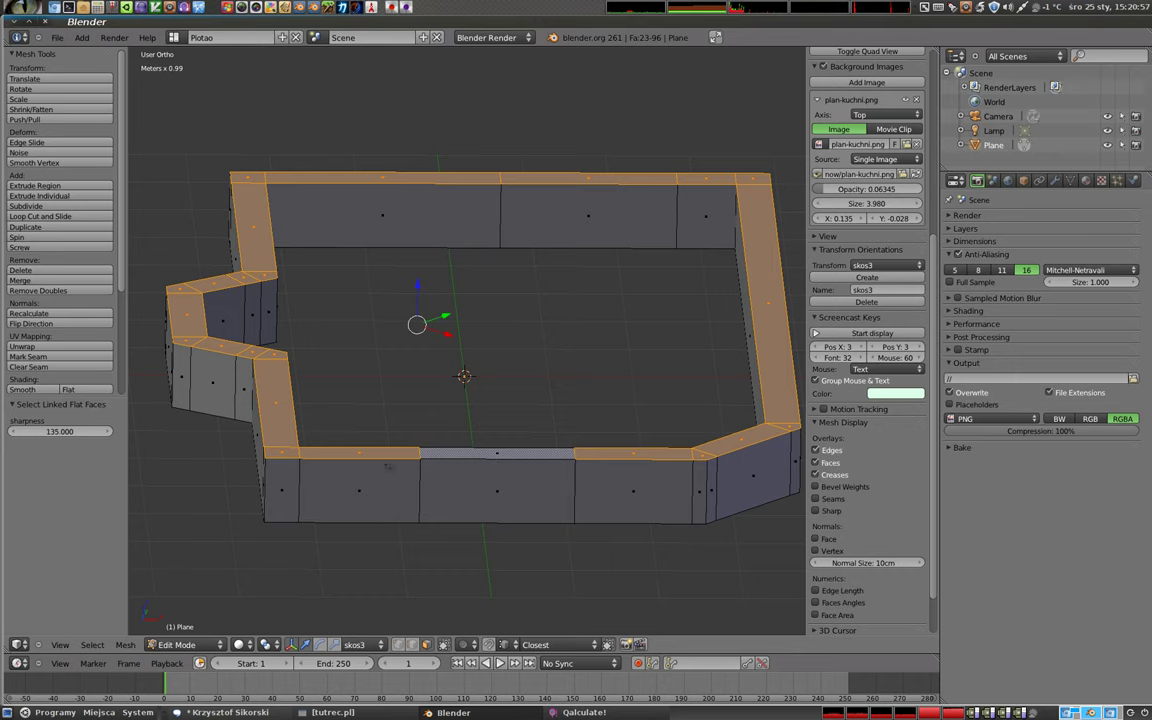
middle_click_drag(387, 466, 250, 367)
right_click(186, 343, "shift")
right_click(226, 288, "shift")
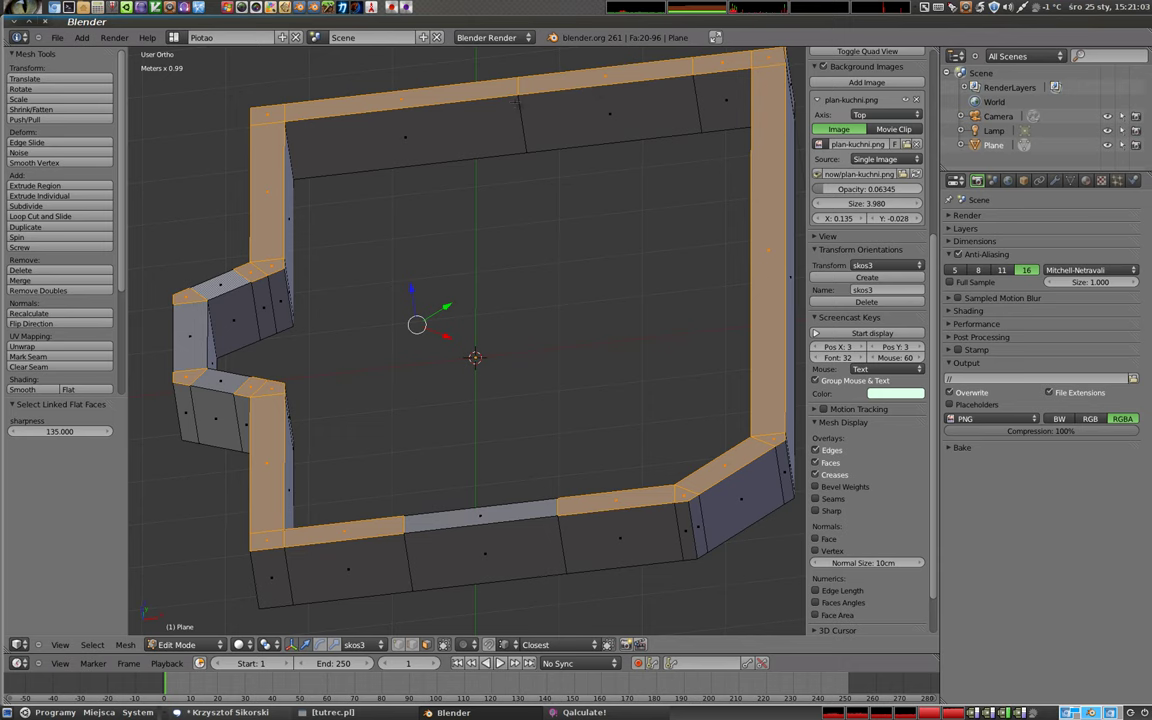
- Box-deselect the right top face of the back wall in top view
key("KP_7")
middle_click_drag(517, 101, 546, 287, "shift")
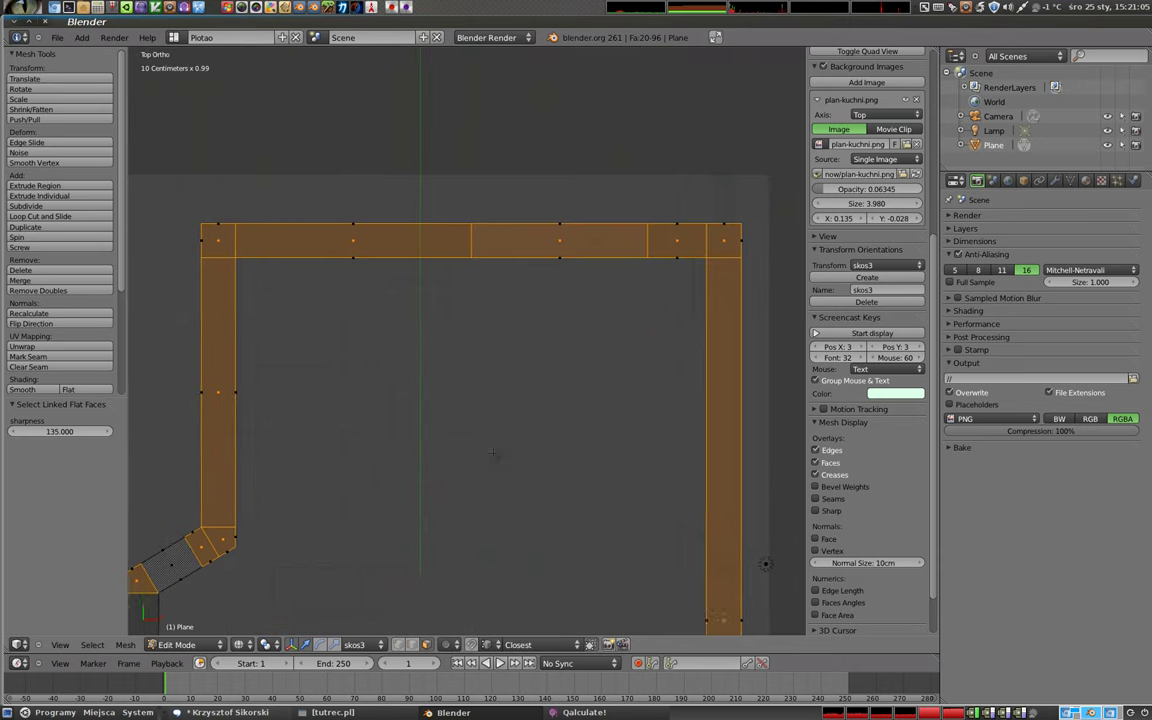
scroll(546, 287, "up", 5)
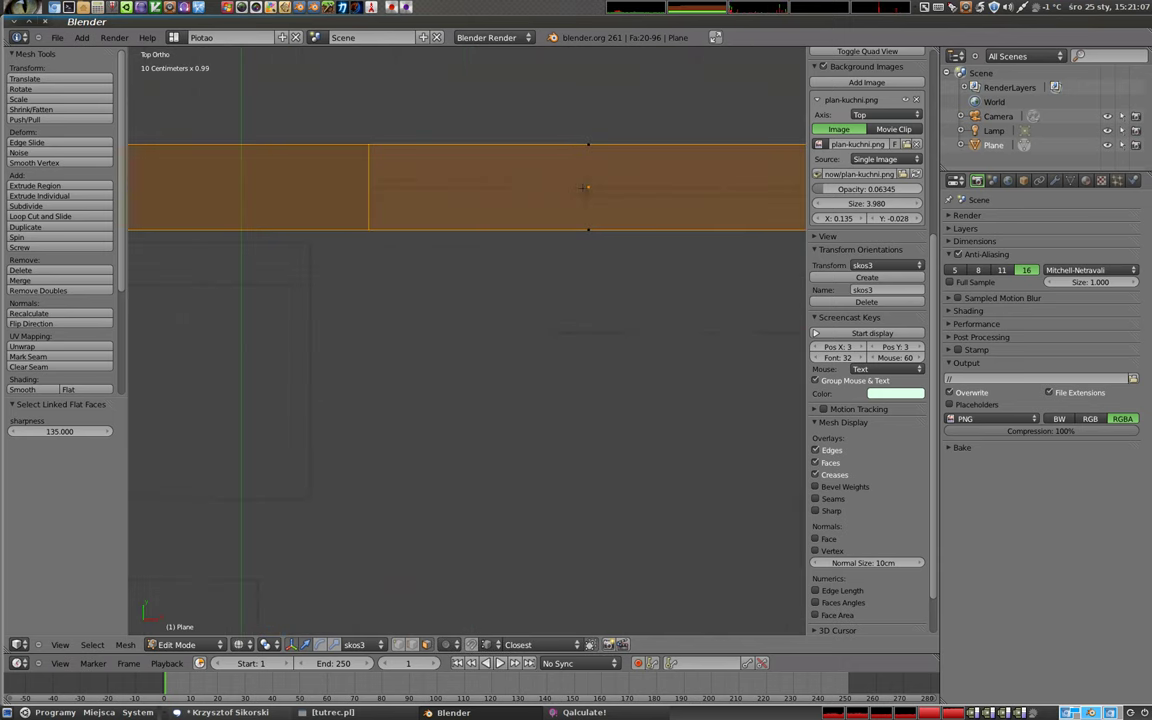
key("b")
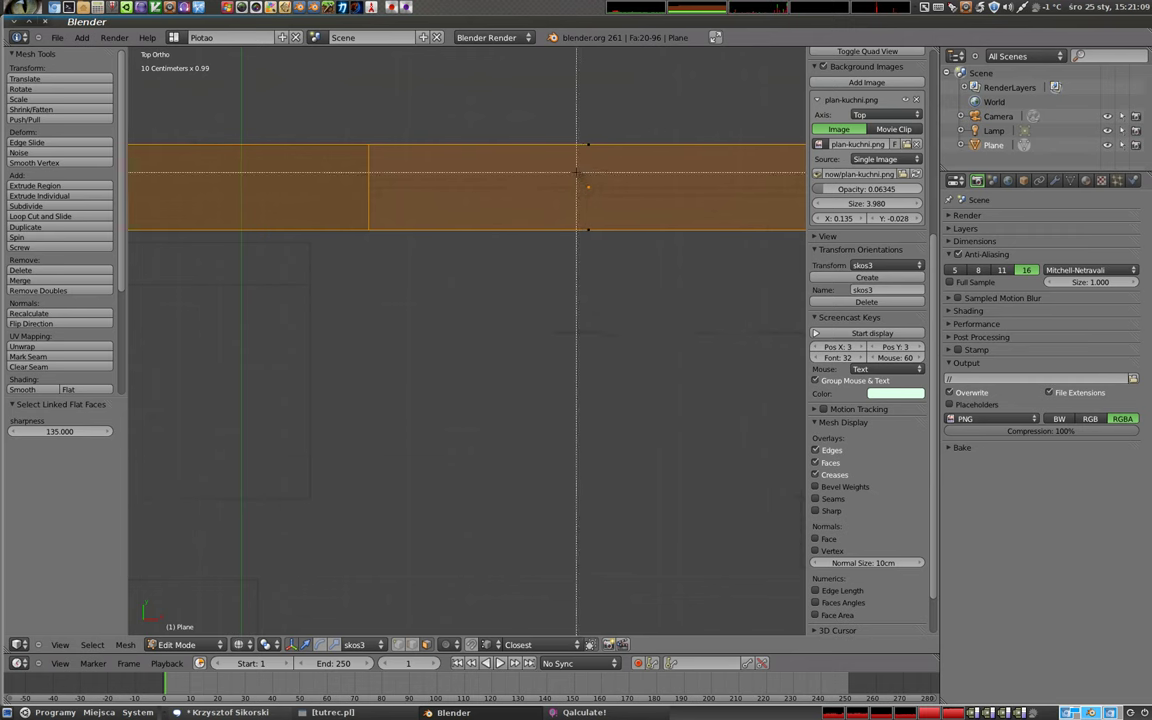
middle_click_drag(578, 170, 598, 205)
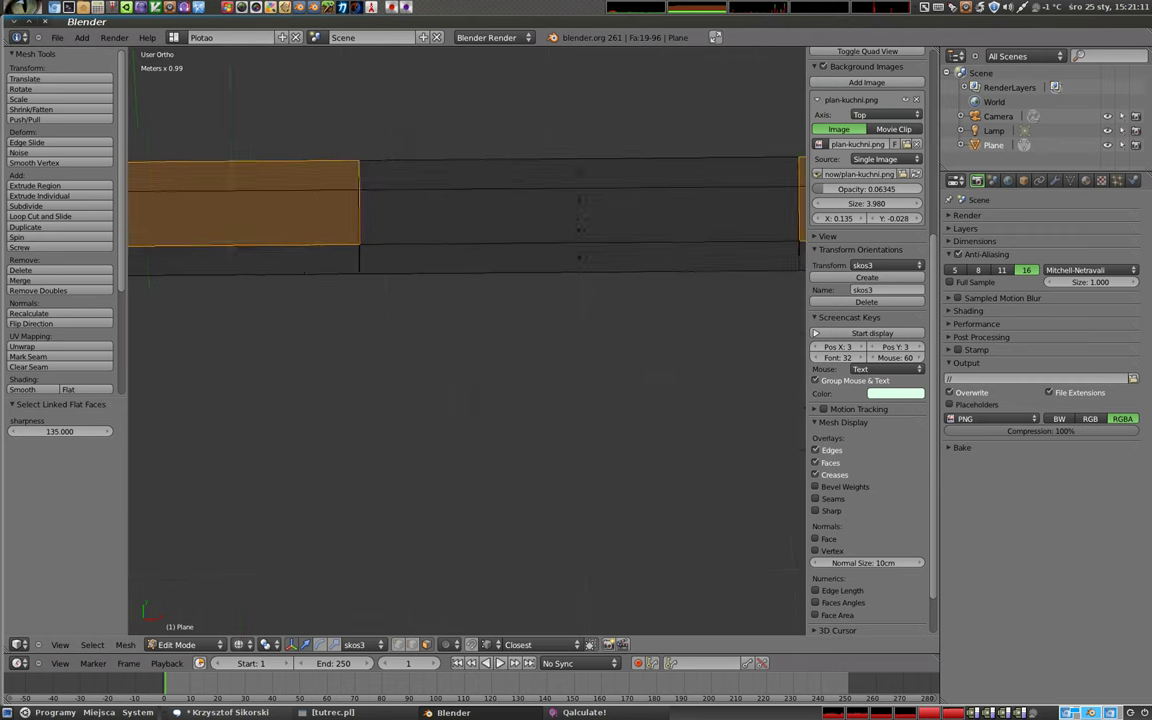
- Orbit around the walls to review the remaining wall-top selection
mouse_move(494, 363)
middle_mouse_down()
mouse_move(480, 370)
mouse_move(472, 330)
middle_mouse_up()
scroll(480, 370, "down", 5)
scroll(469, 376, "down", 3)
key("b")
key("Escape")
middle_click_drag(472, 330, 470, 395)
scroll(470, 380, "up", 5)
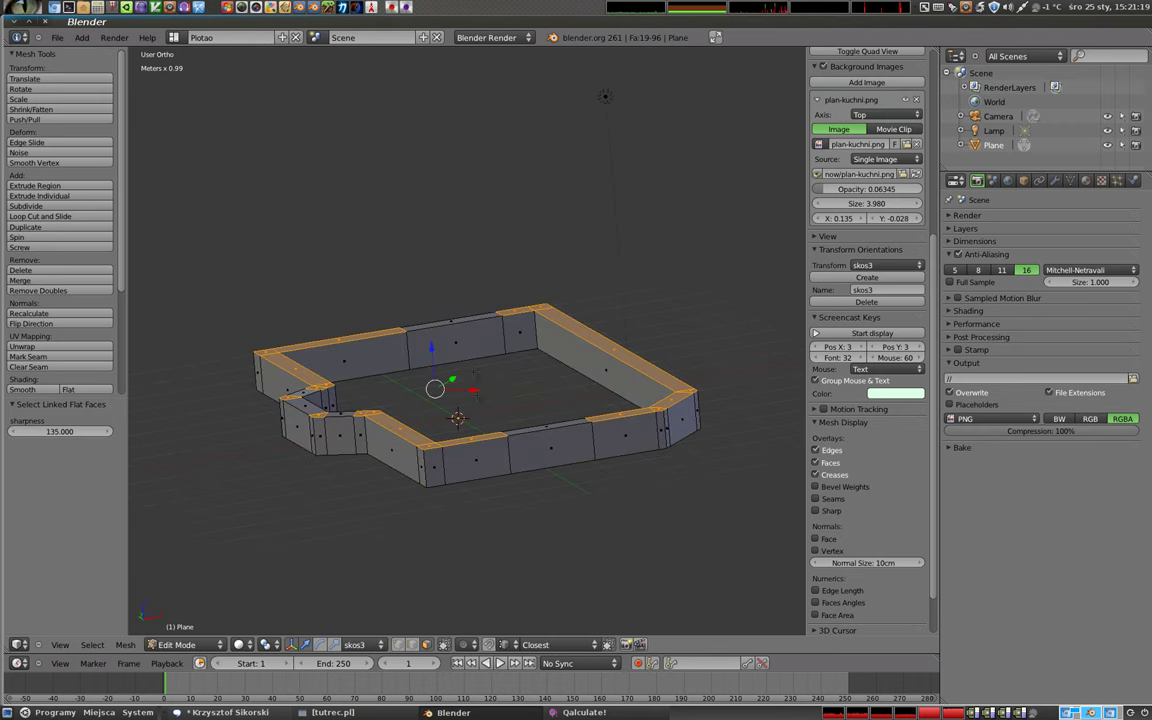
middle_click_drag(508, 280, 508, 250)
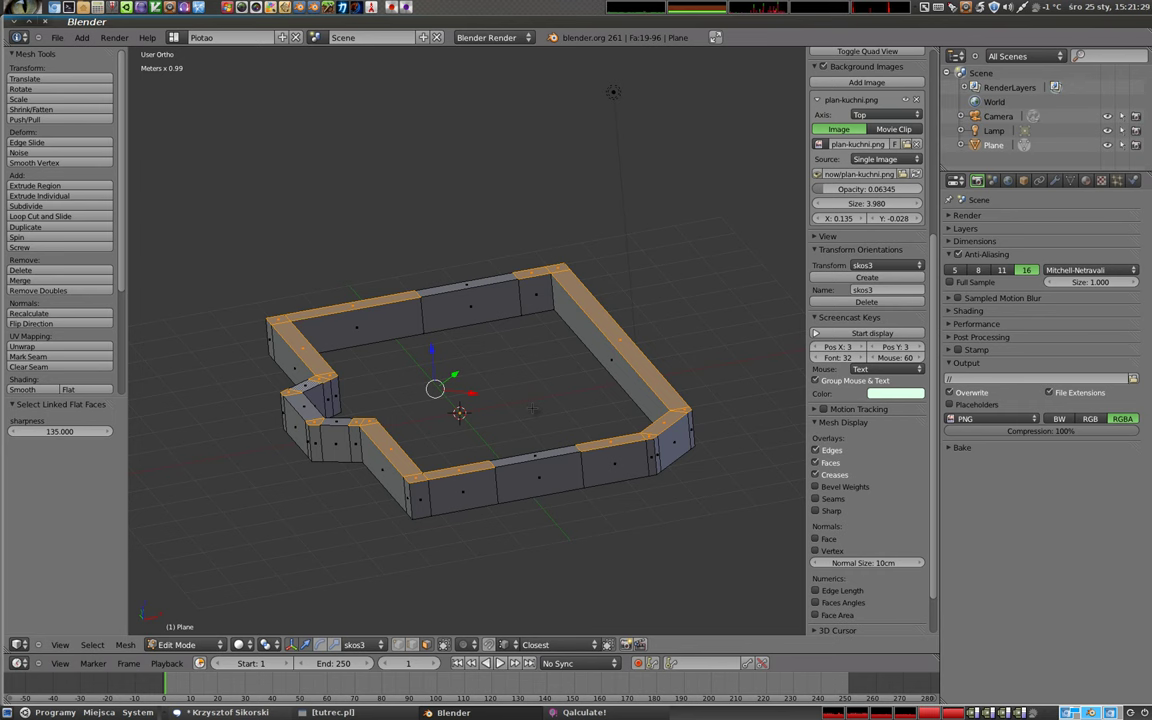
- Extrude the selected wall tops 1.5 m
key("e")
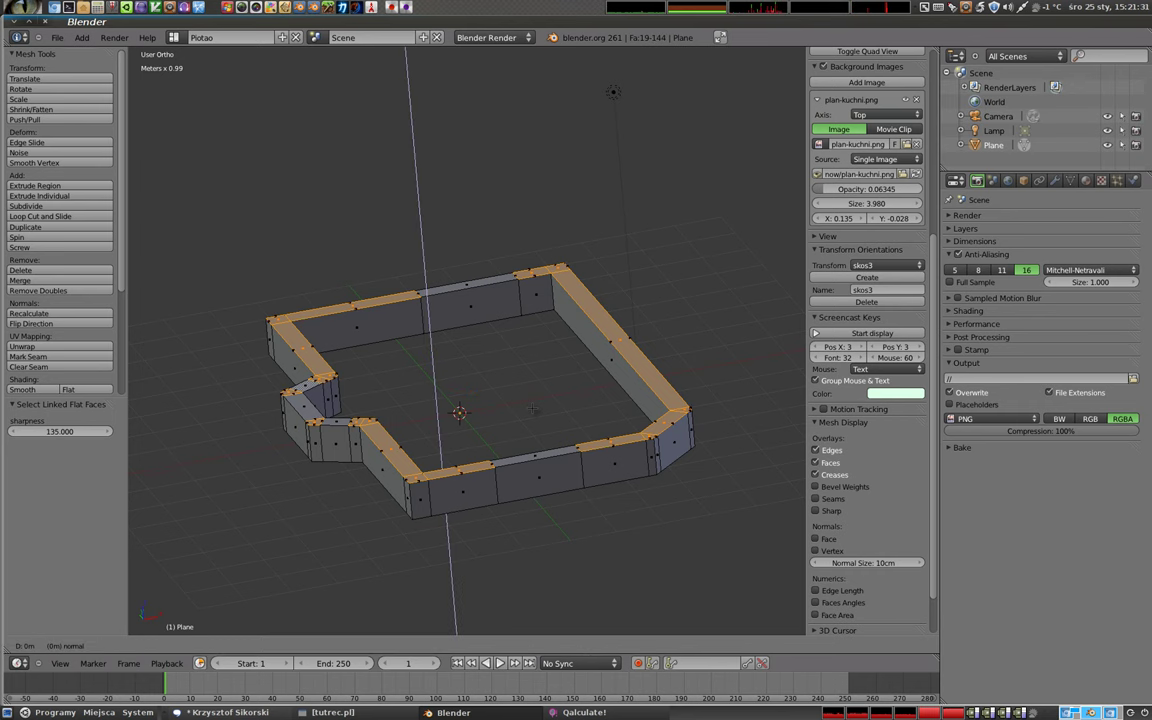
type("1.5")
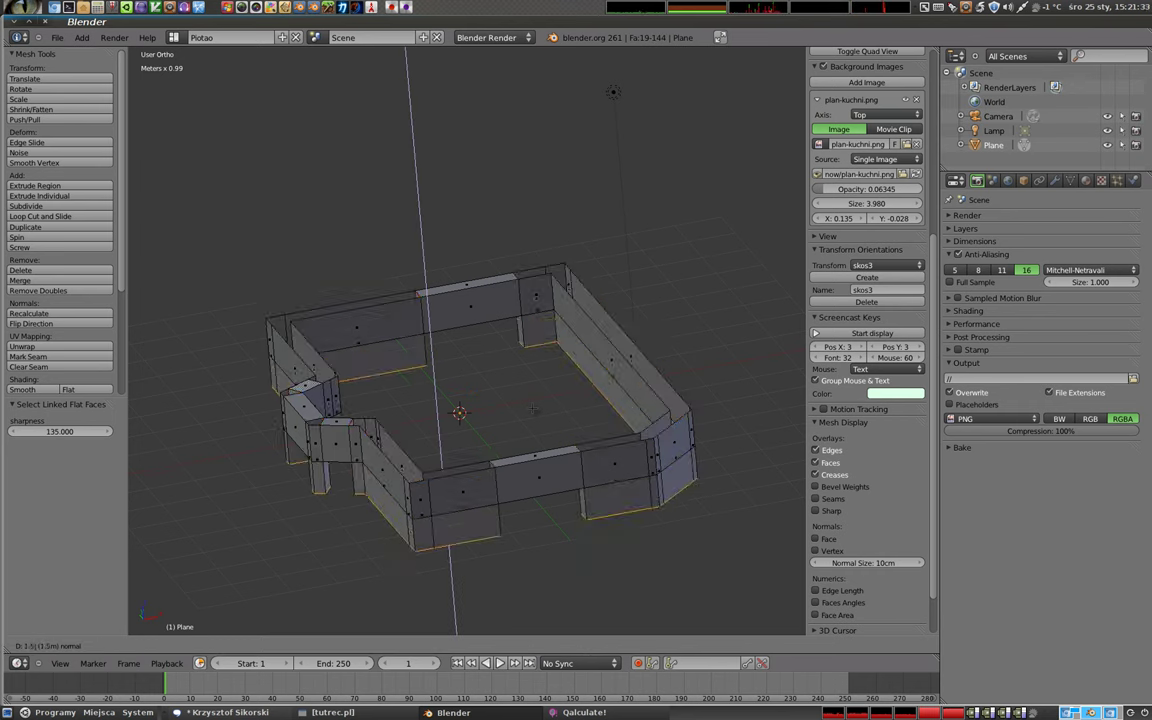
type("m")
key("BackSpace")
type("-1.5")
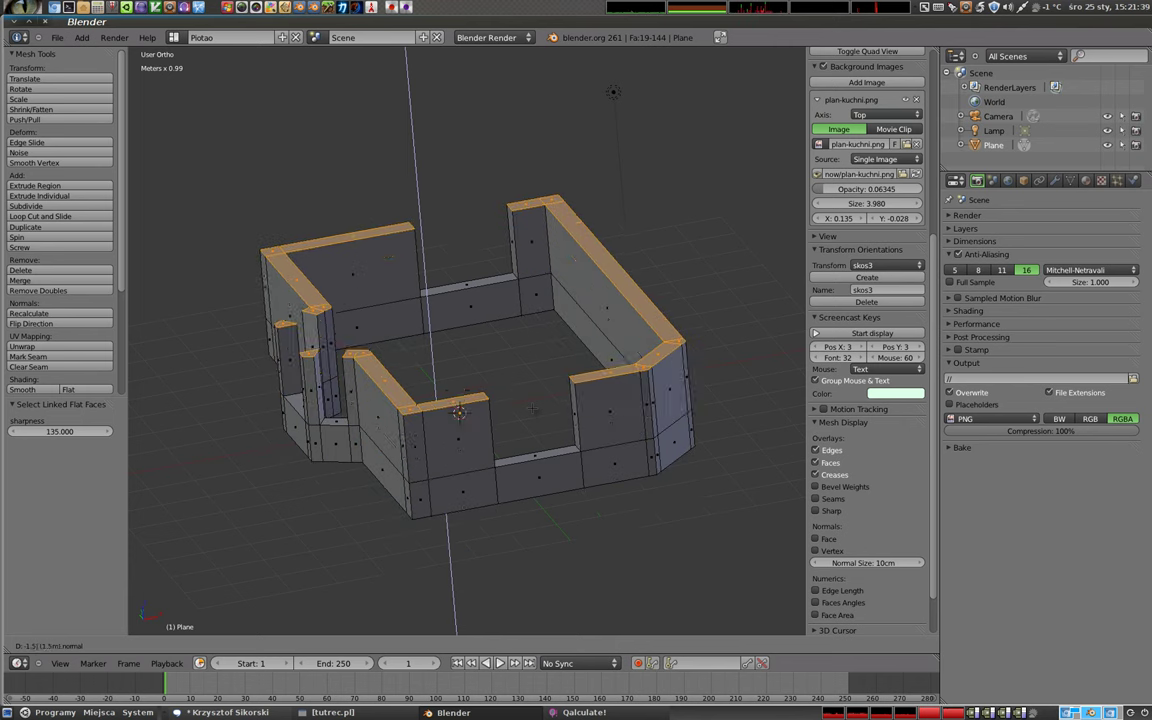
key("Return")
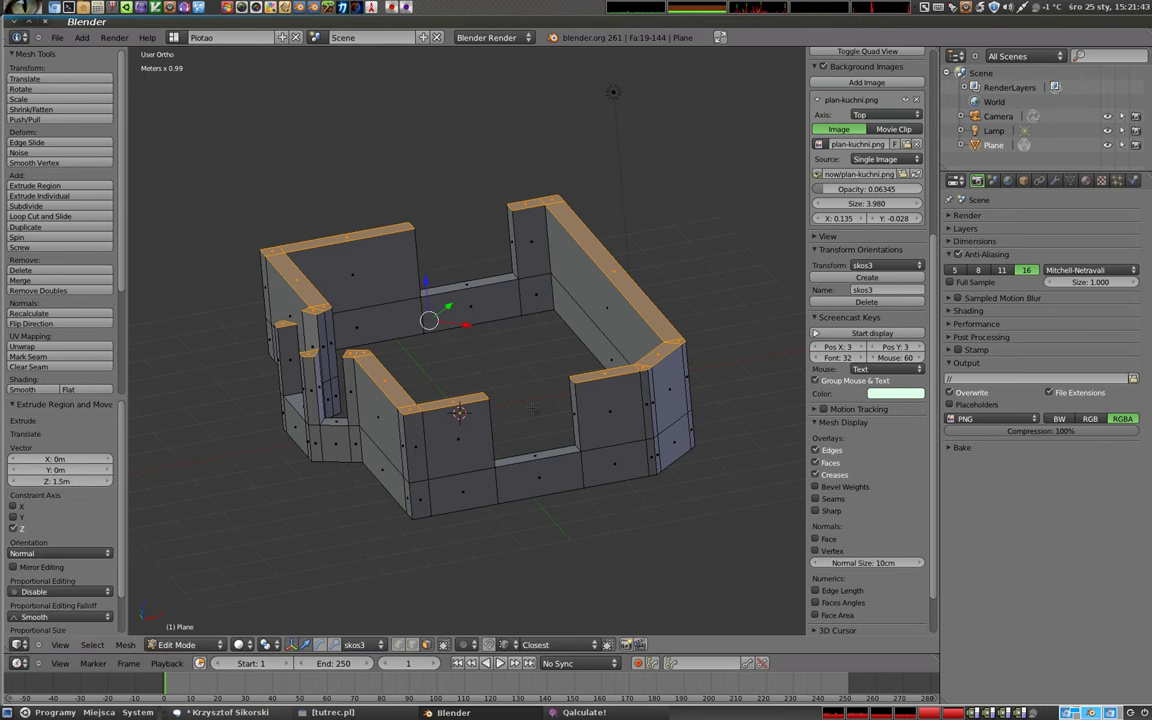
- Extrude the wall tops a further 0.3 and inspect the gaps
key("e")
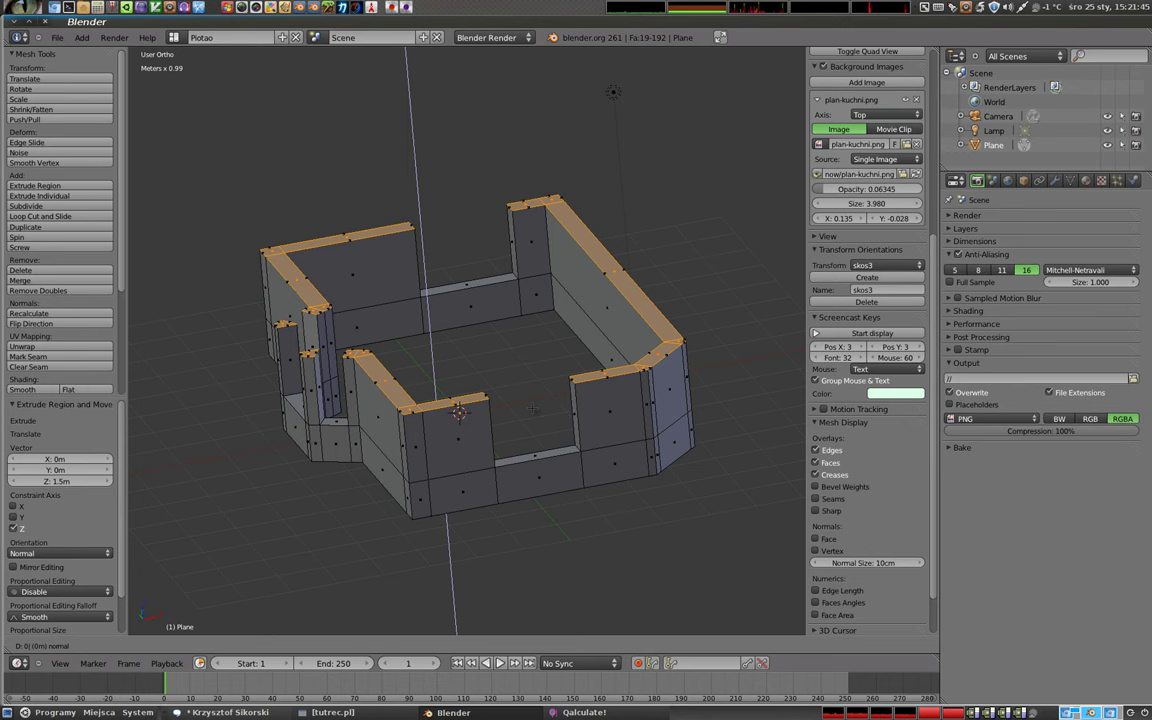
type("0.3")
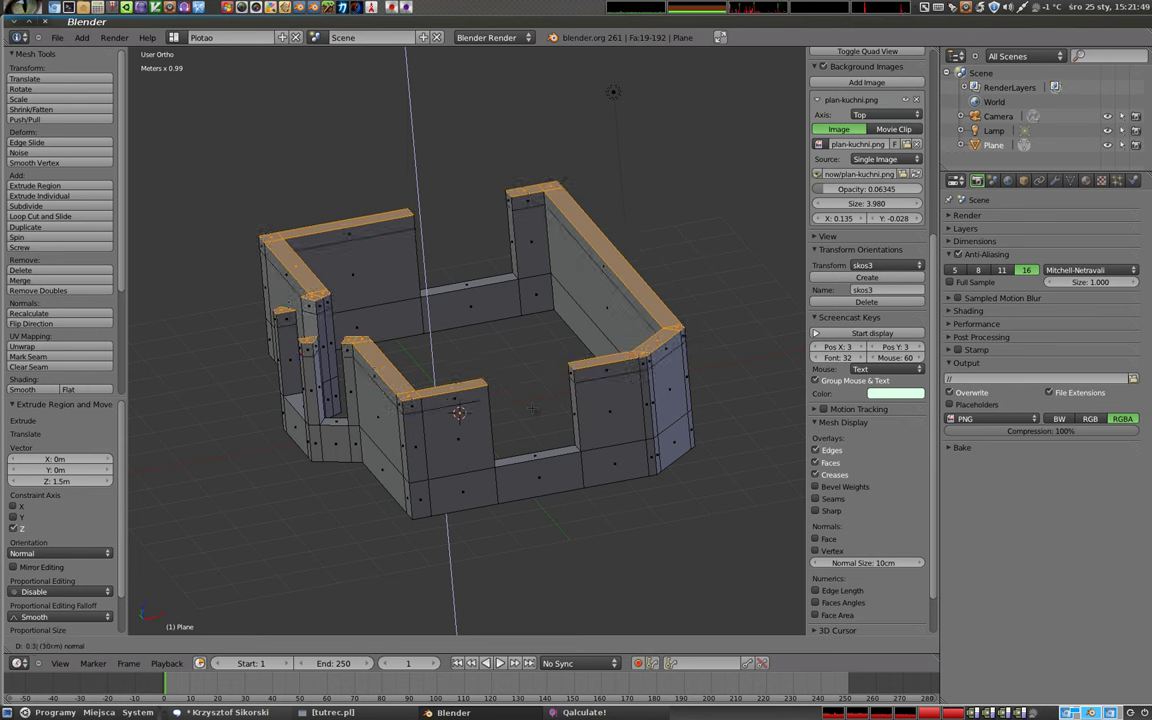
key("Return")
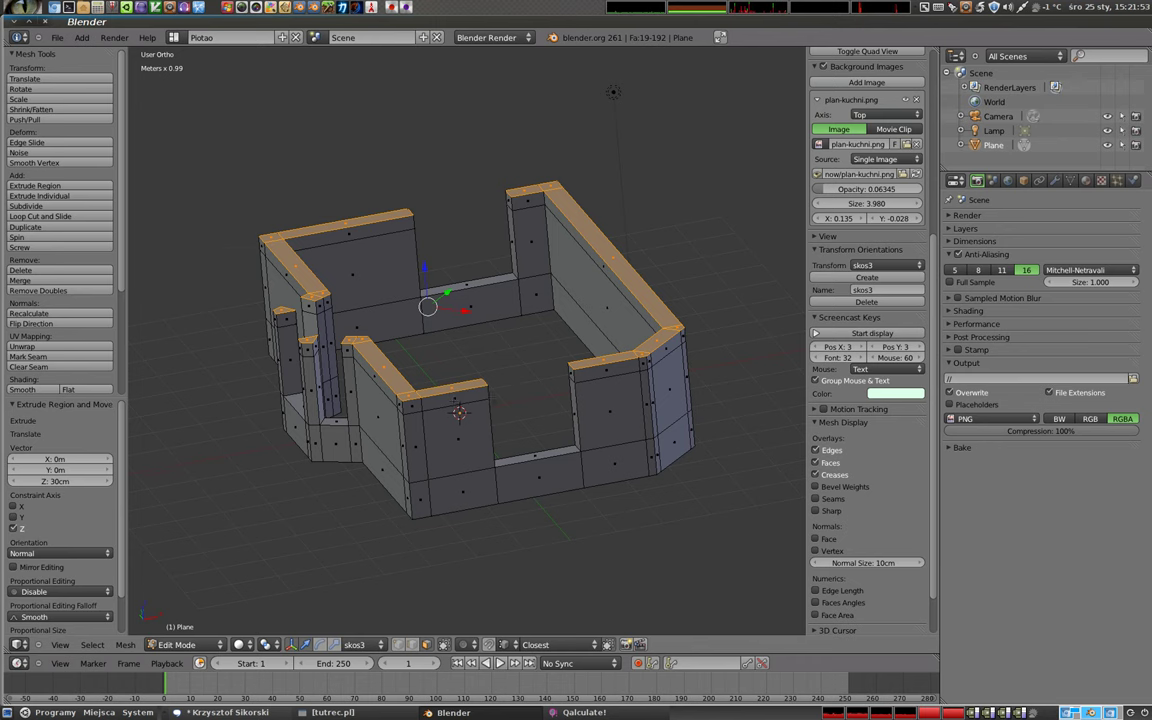
middle_click_drag(459, 413, 461, 415)
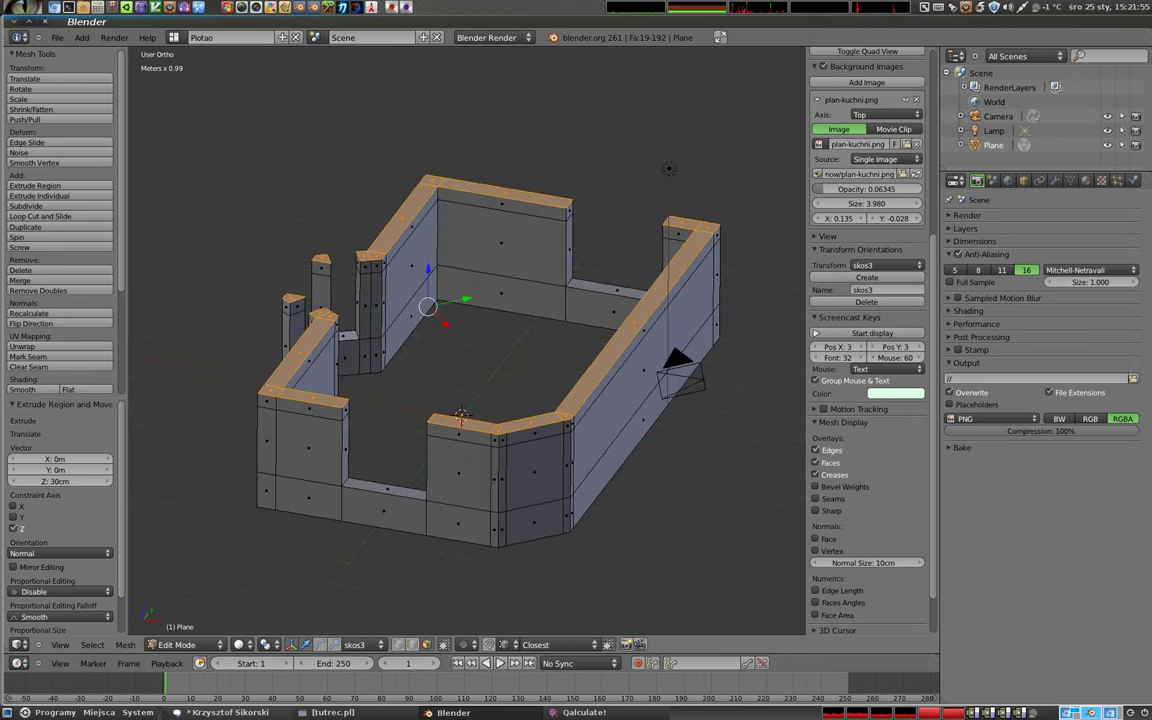
- Select the two faces at the window gap's ends and set transform orientation to Global
scroll(461, 415, "up", 3)
right_click(321, 322)
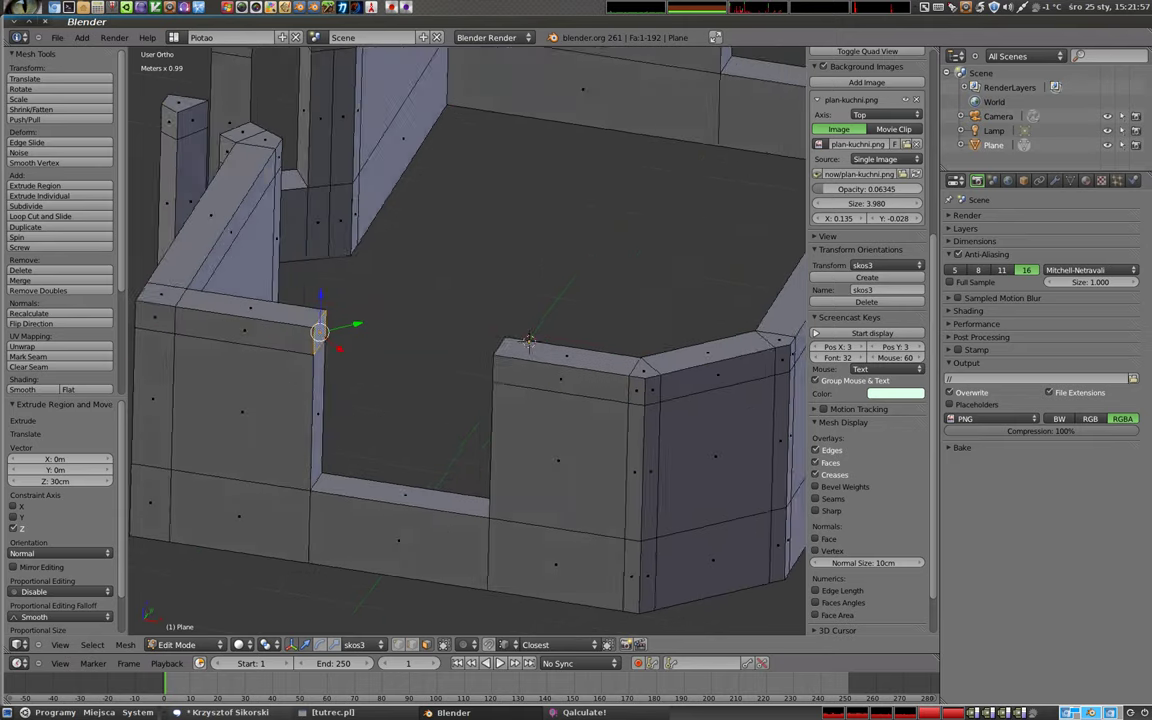
scroll(290, 310, "up", 3)
left_click(250, 312)
right_click(498, 334, "shift")
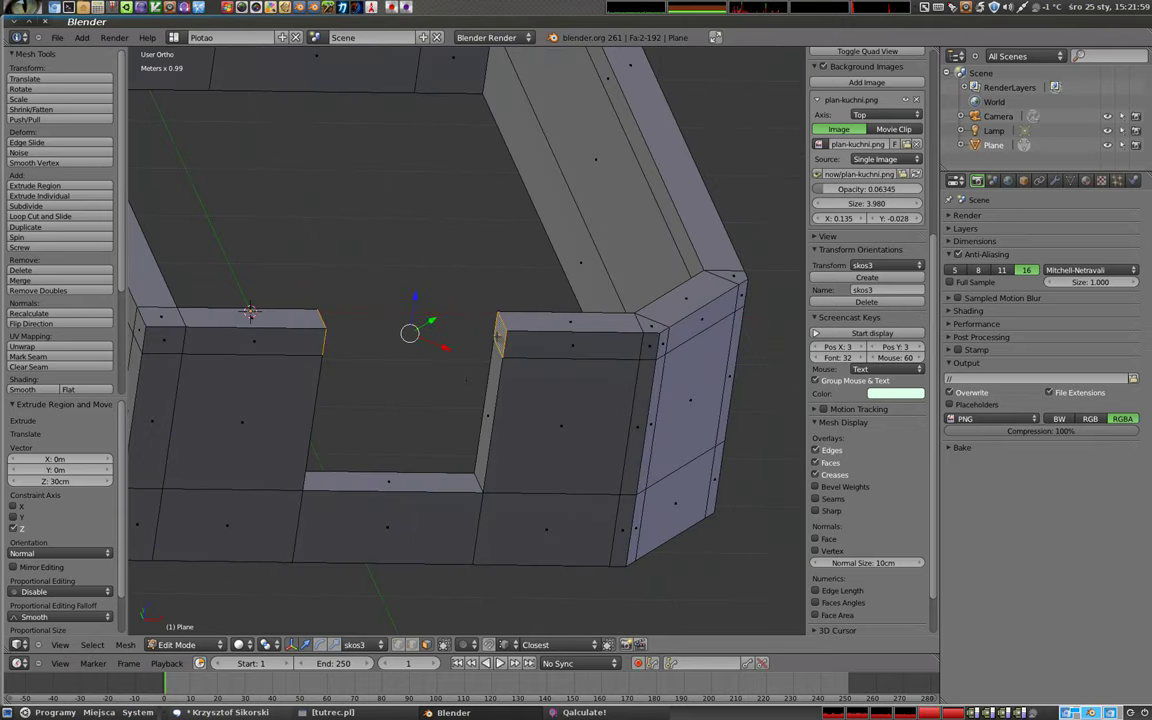
mouse_move(498, 334)
middle_mouse_down()
mouse_move(385, 372)
mouse_move(484, 387)
middle_mouse_up()
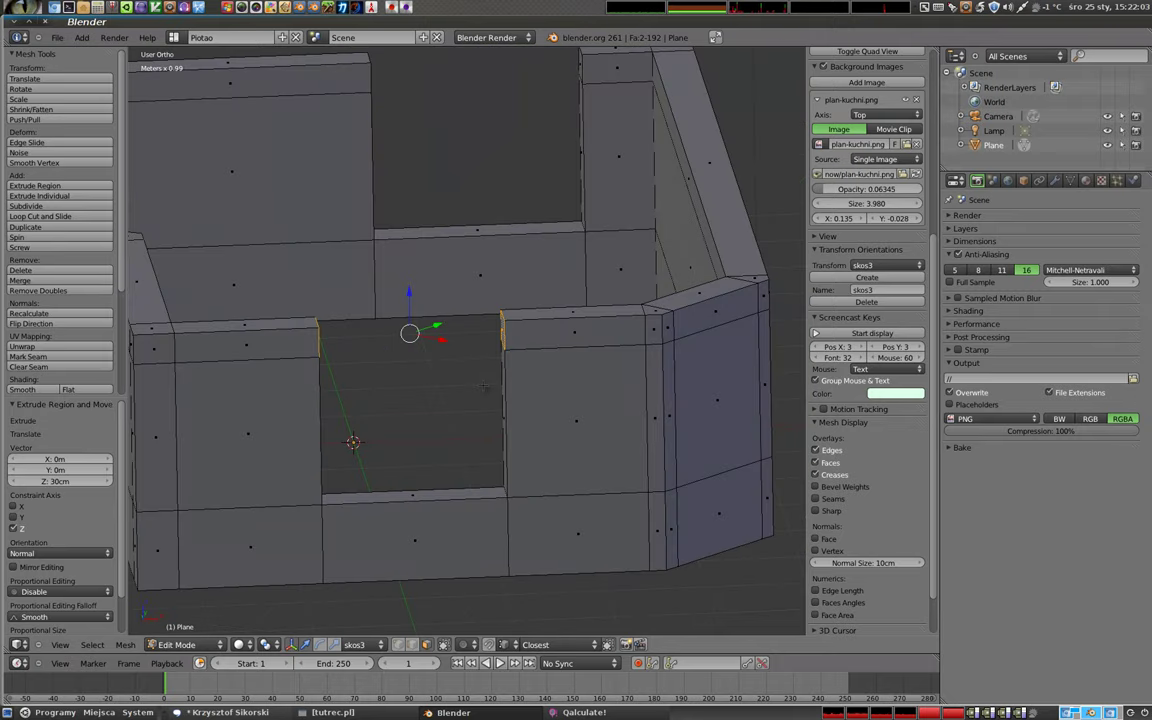
left_click(355, 644)
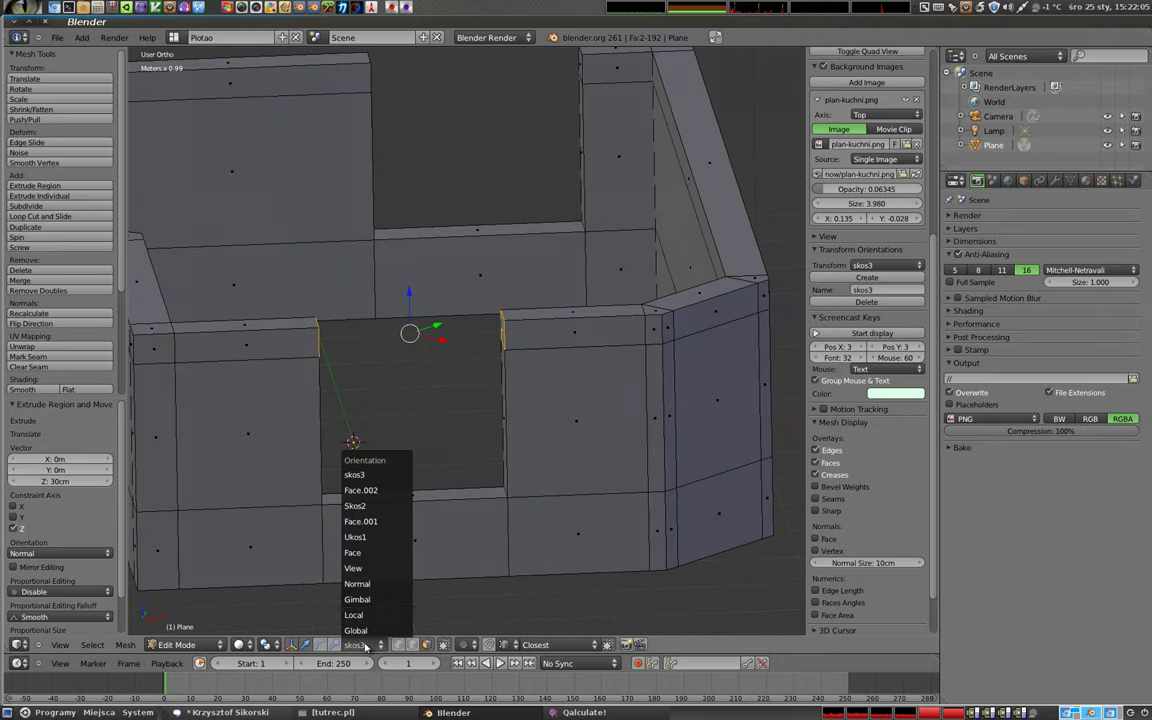
left_click(340, 575)
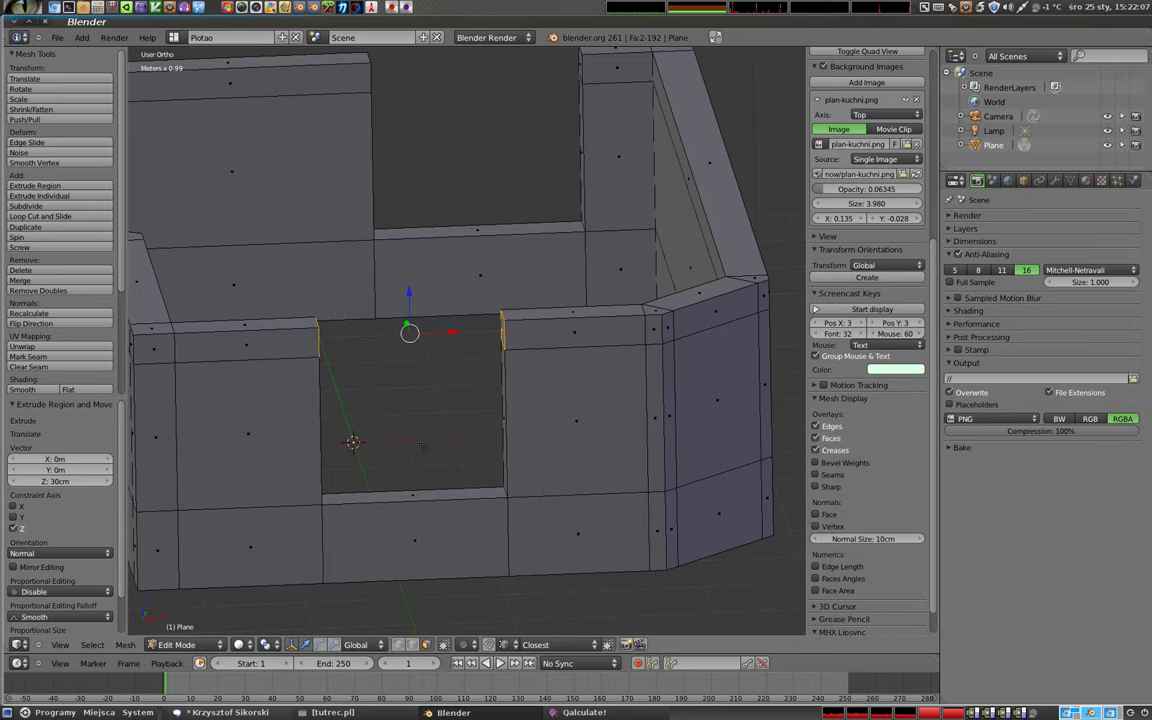
- Extrude the gap-end faces upward 99.748 cm to the top of the wall
key("KP_1")
key("KP_7")
scroll(420, 476, "down", 5)
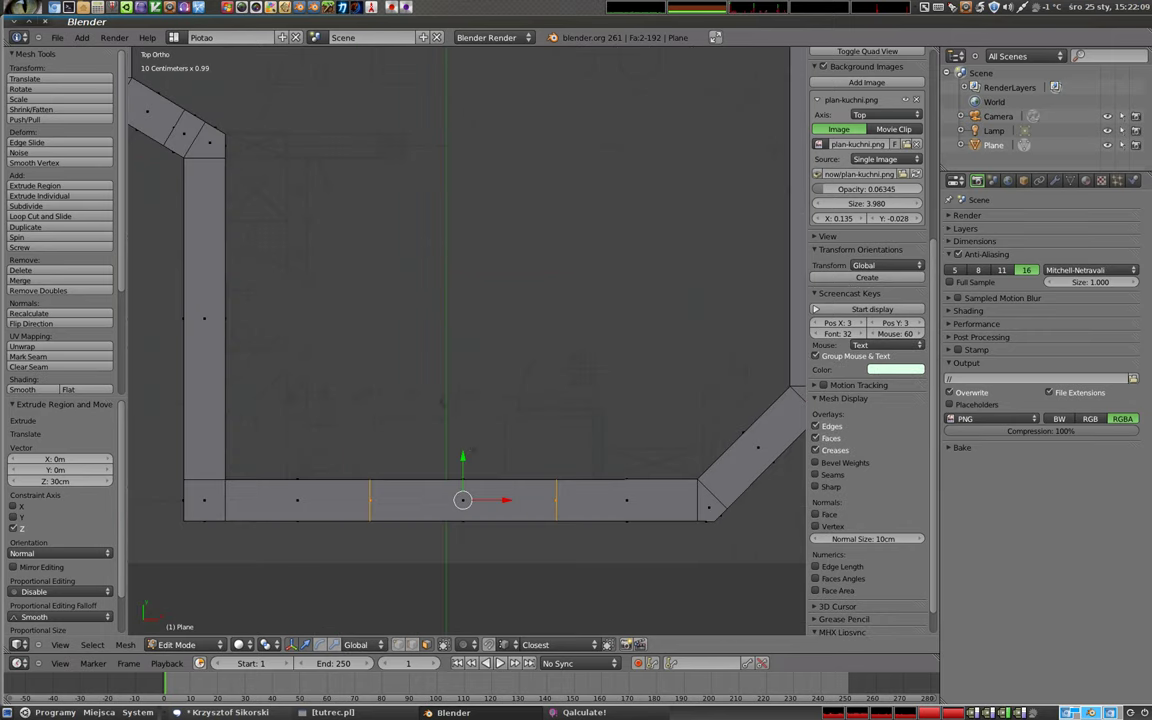
mouse_move(420, 476)
middle_mouse_down()
mouse_move(549, 396)
mouse_move(643, 372)
middle_mouse_up()
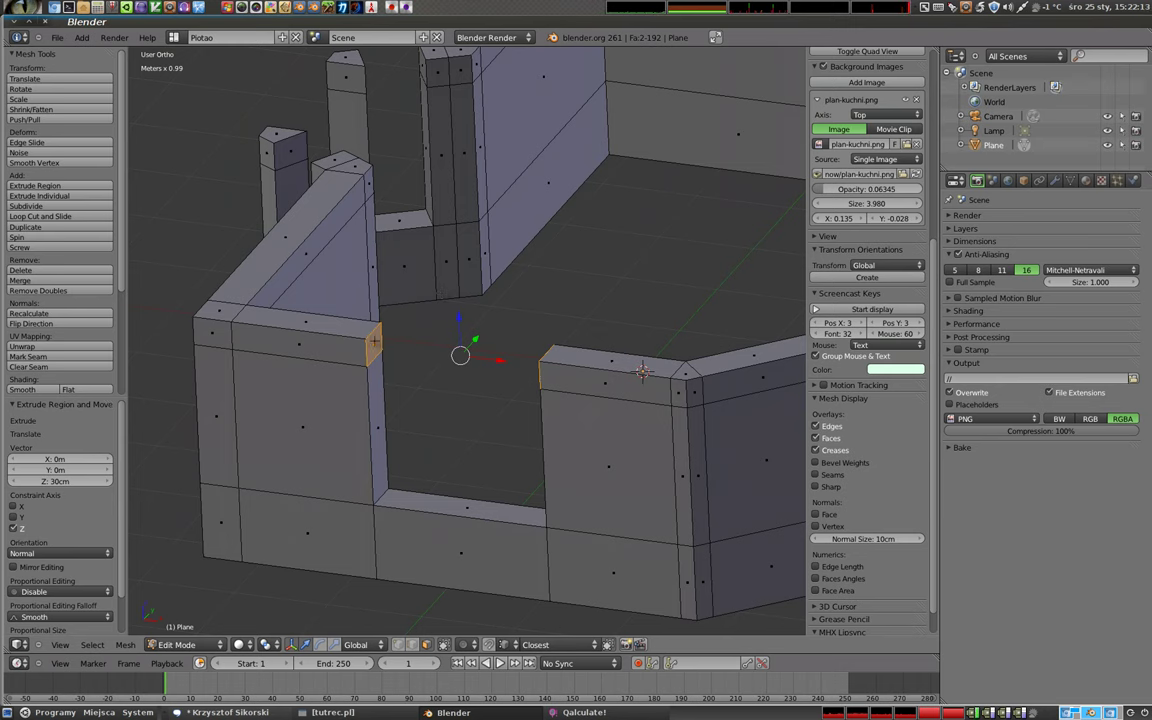
key("z")
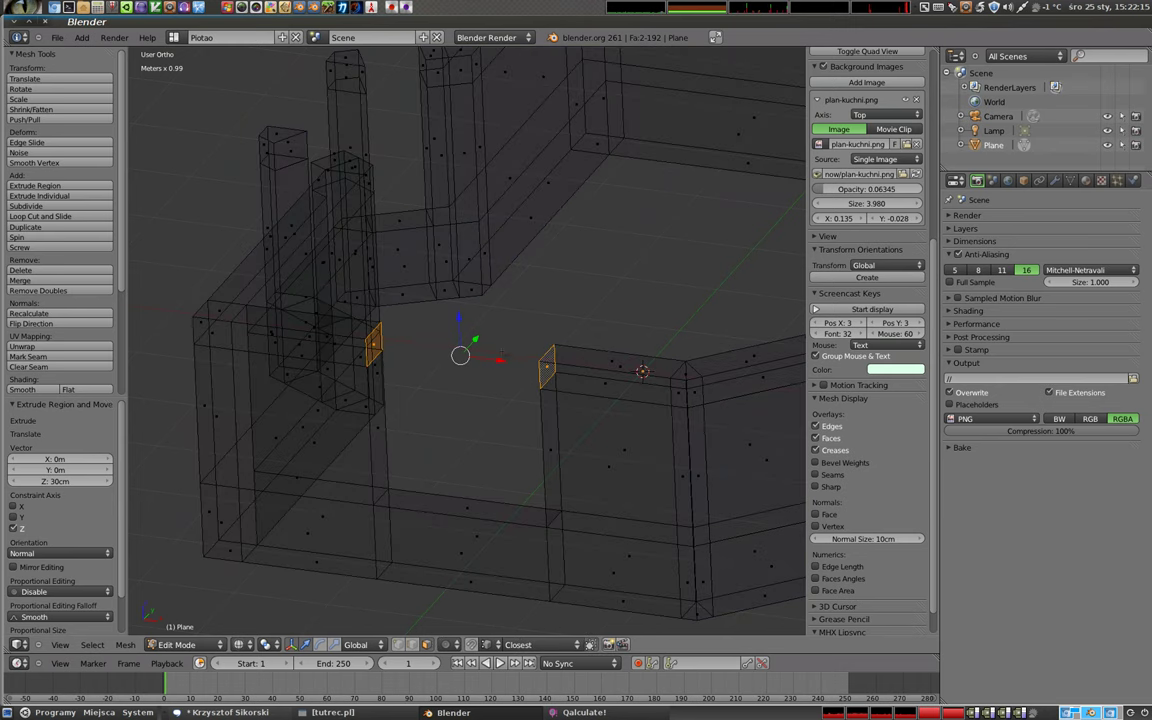
key("z")
key("e")
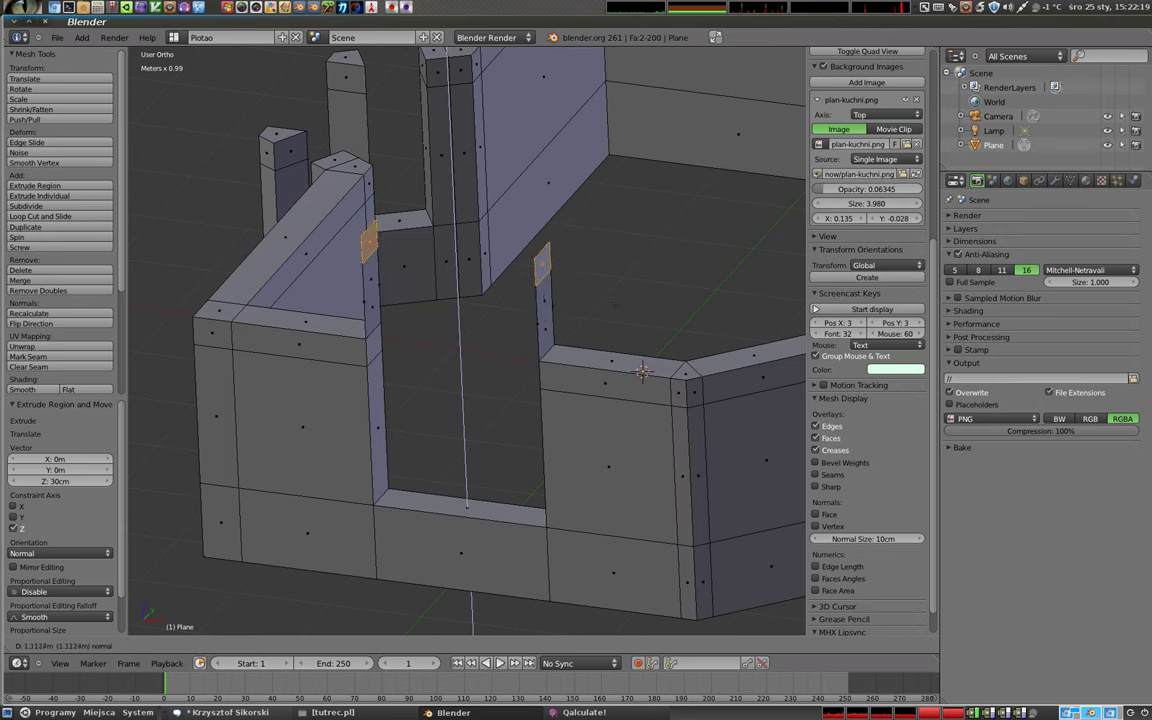
left_click(613, 302)
middle_click_drag(460, 400, 480, 380)
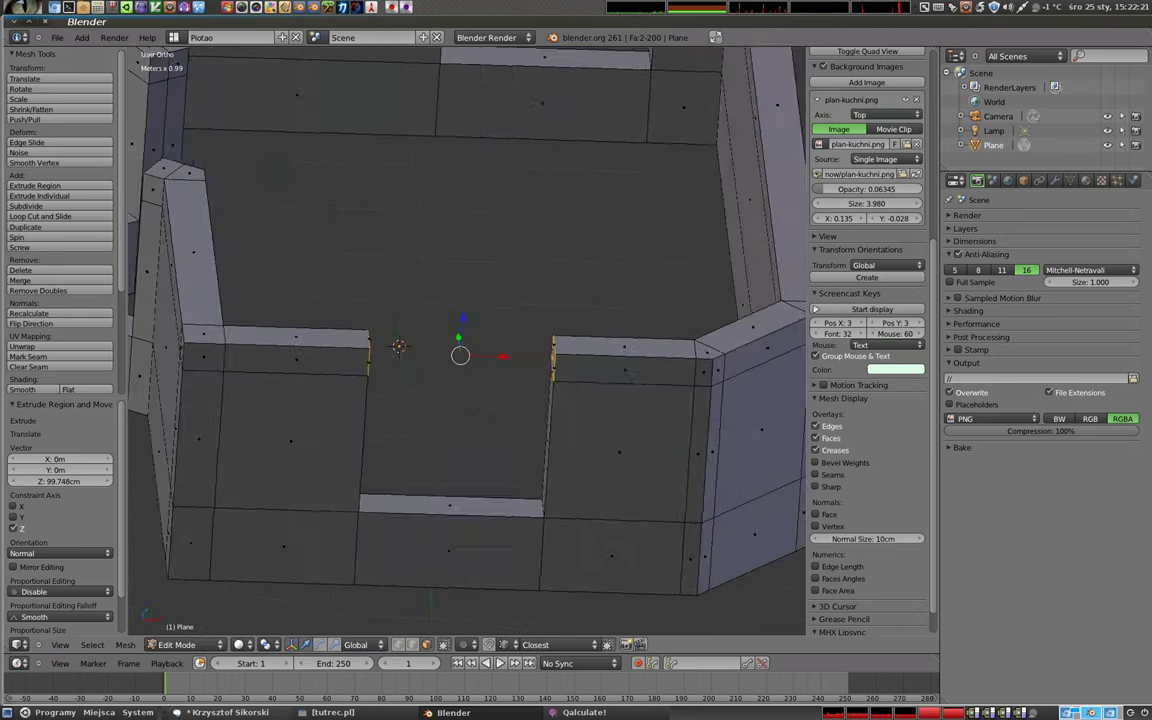
middle_click_drag(426, 433, 429, 422)
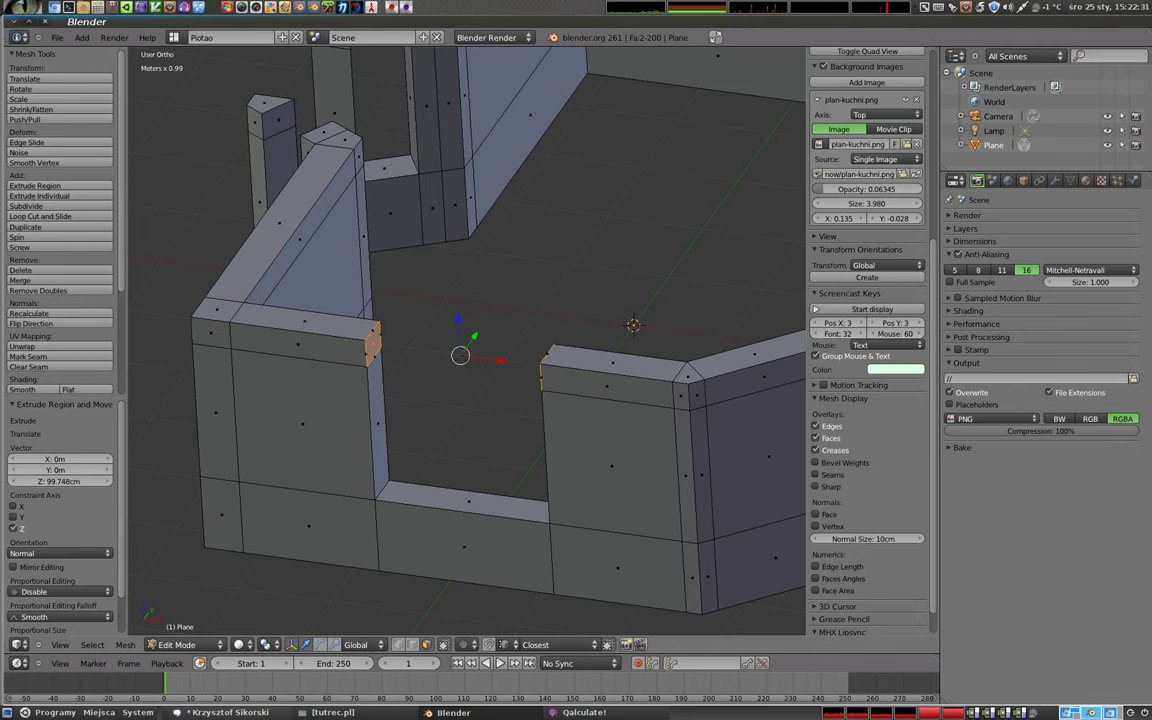
- Scale the gap-end faces to 0 along X to close the wall above the window
key("s")
key("x")
key("0")
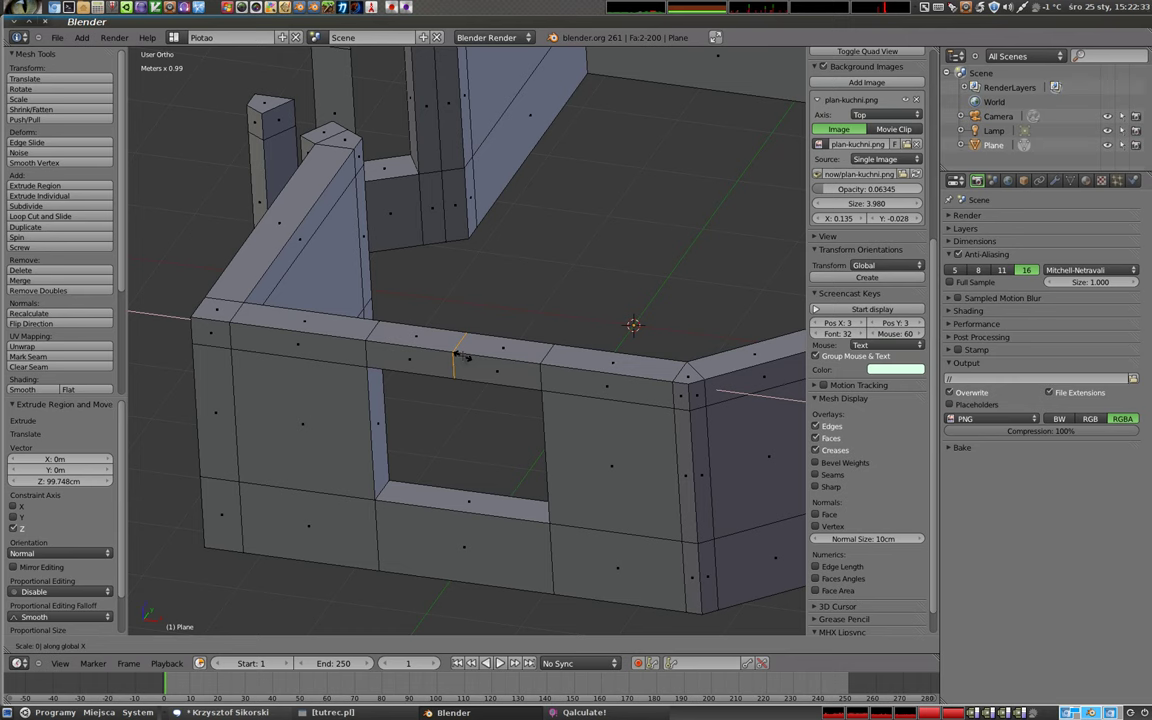
key("Return")
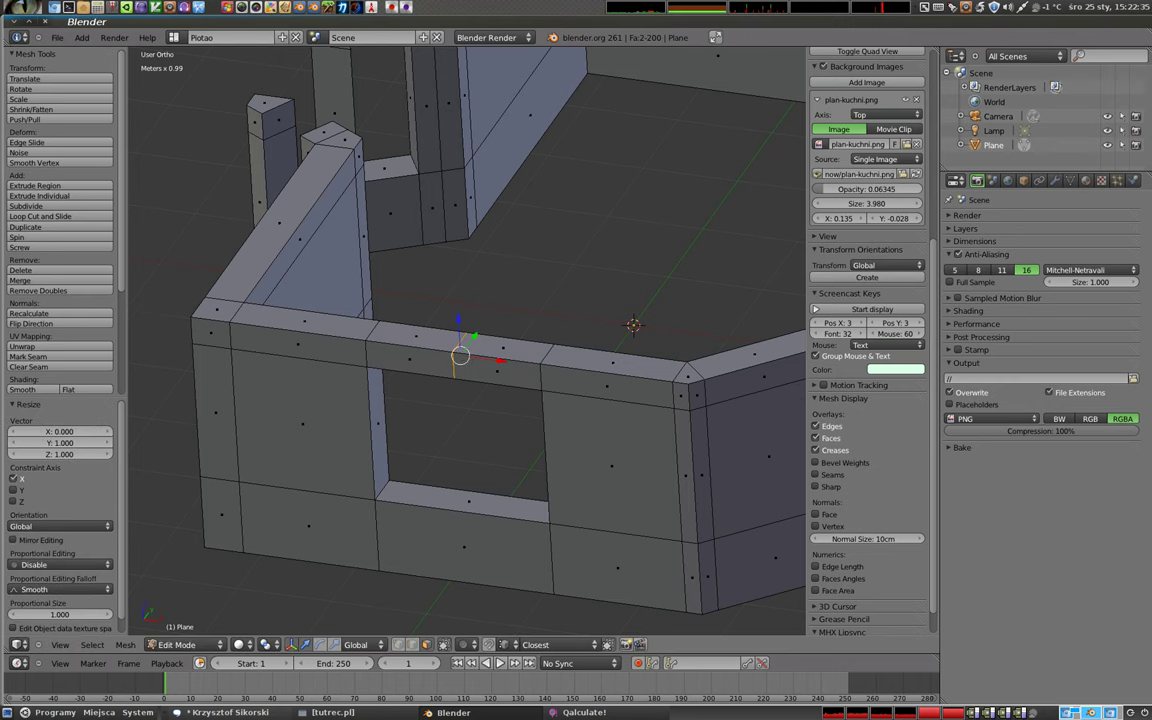
key("z")
mouse_move(418, 325)
middle_mouse_down()
mouse_move(653, 314)
mouse_move(524, 439)
middle_mouse_up()
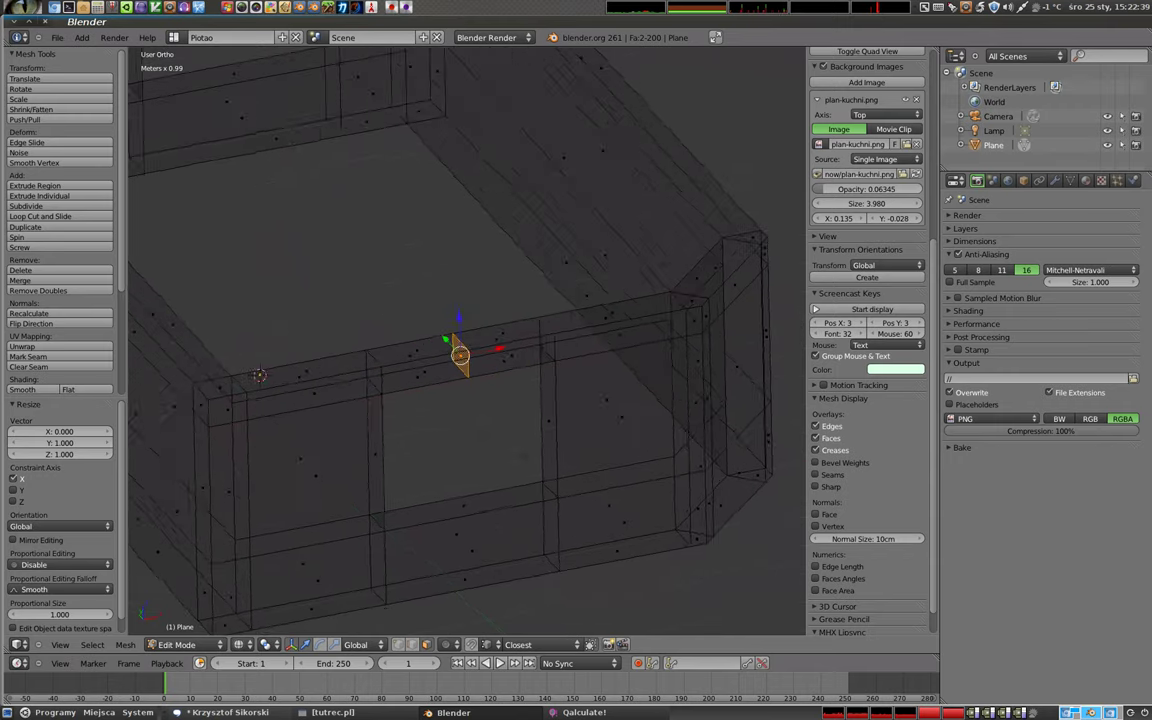
- Remove doubled vertices at the join and delete the leftover inner faces
key("w")
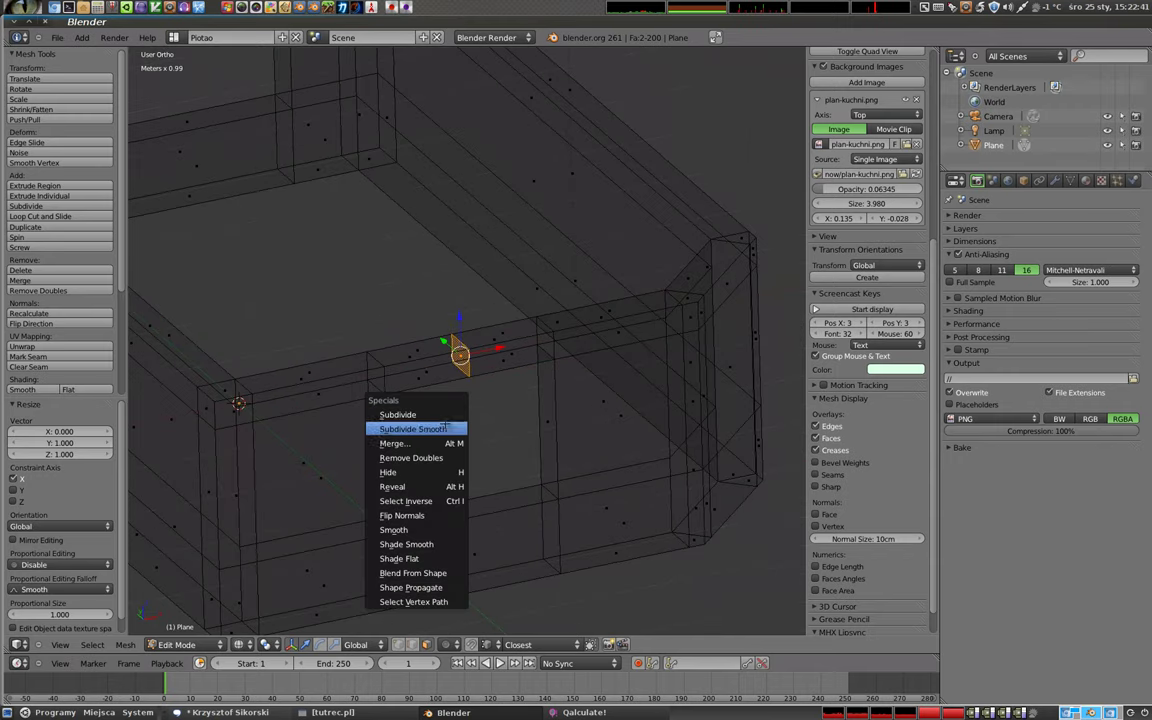
left_click(380, 411)
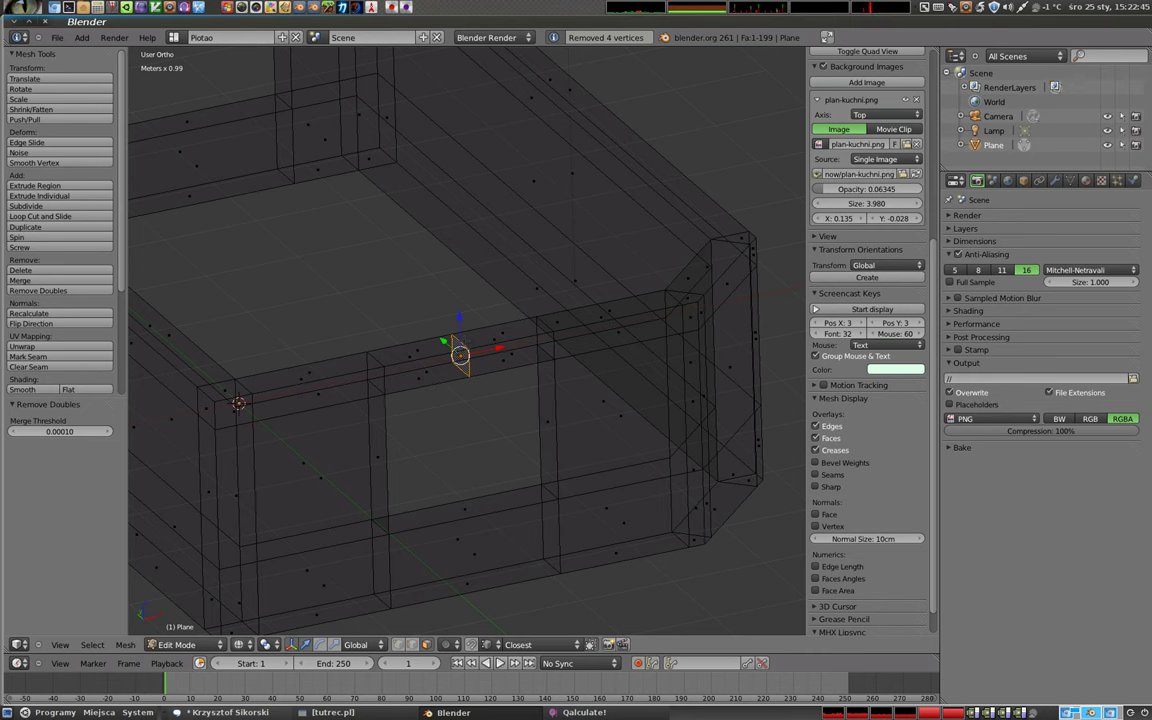
key("x")
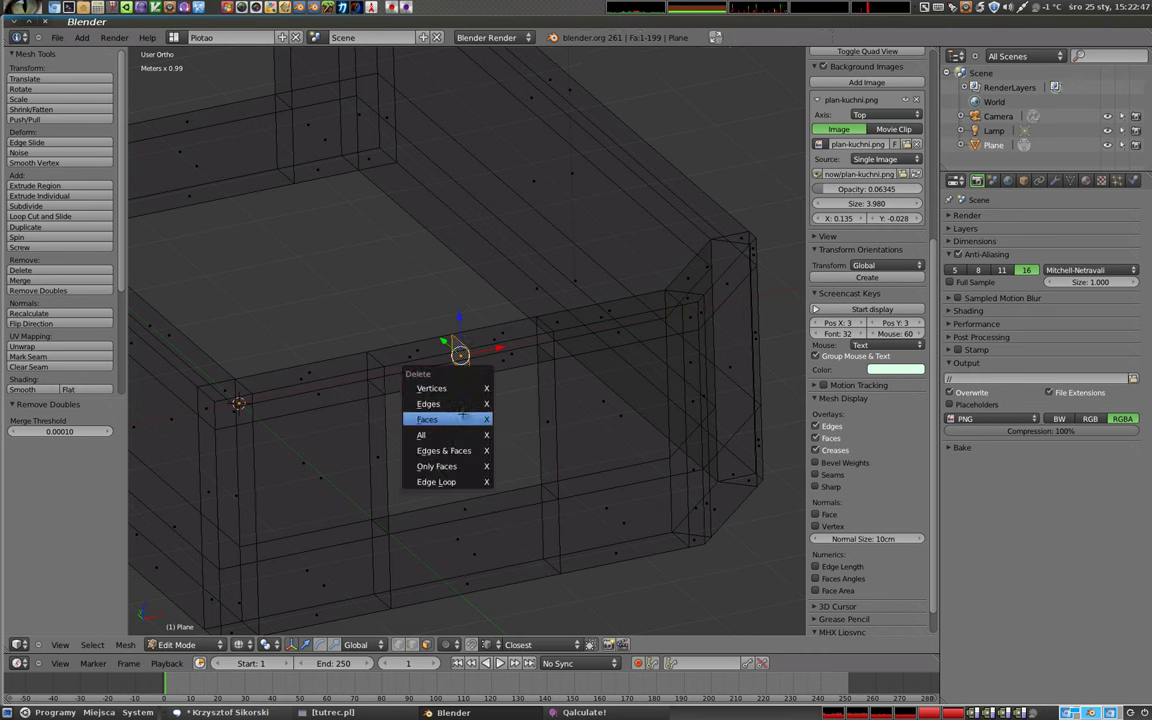
left_click(458, 419)
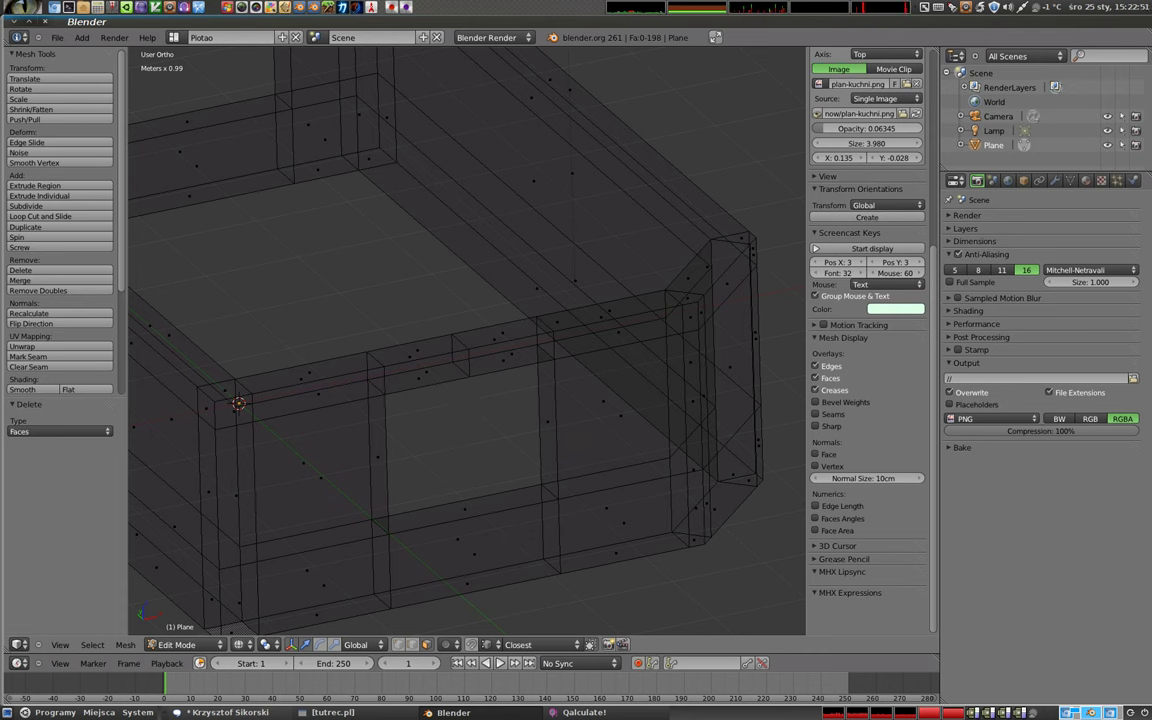
- Delete the leftover front rail edge loop in edge mode and view the window opening
key("ctrl+Tab")
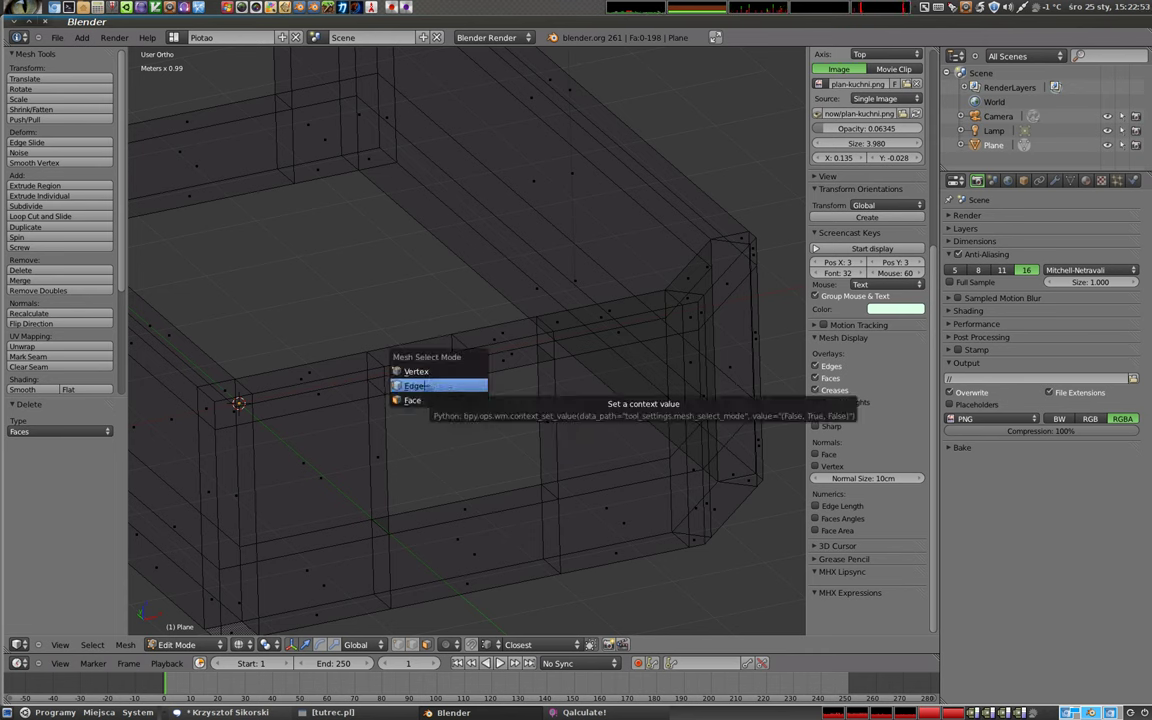
left_click(420, 385)
key("a")
key("a")
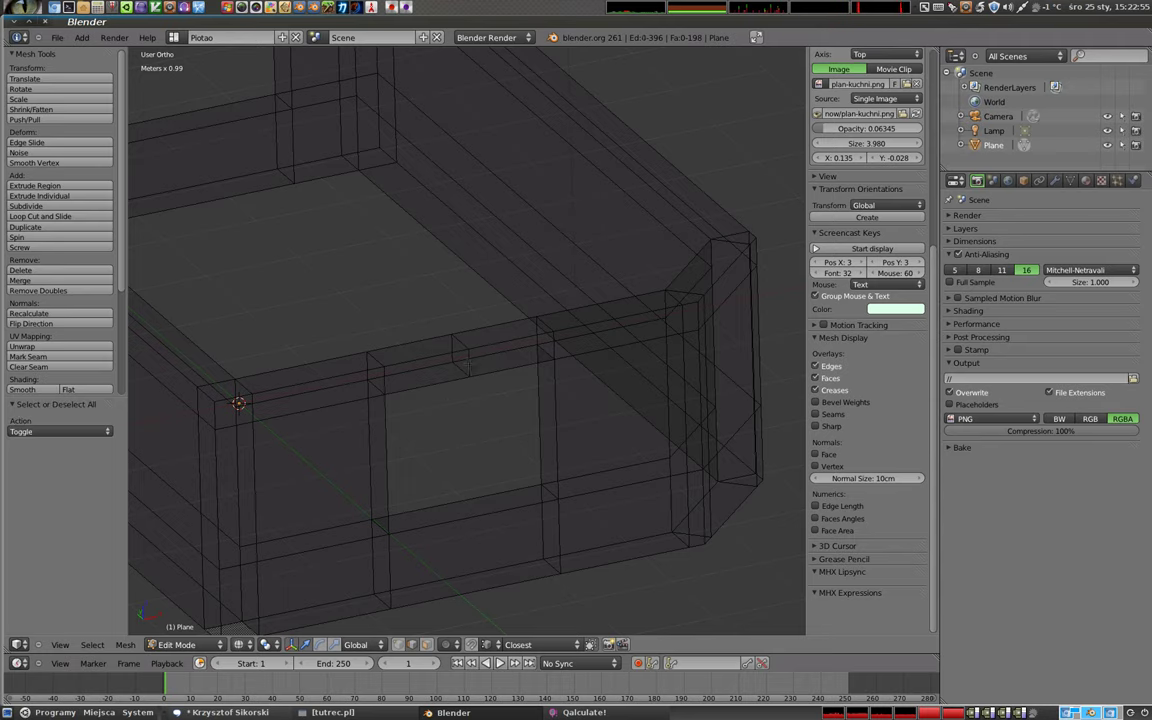
right_click(466, 368, "alt")
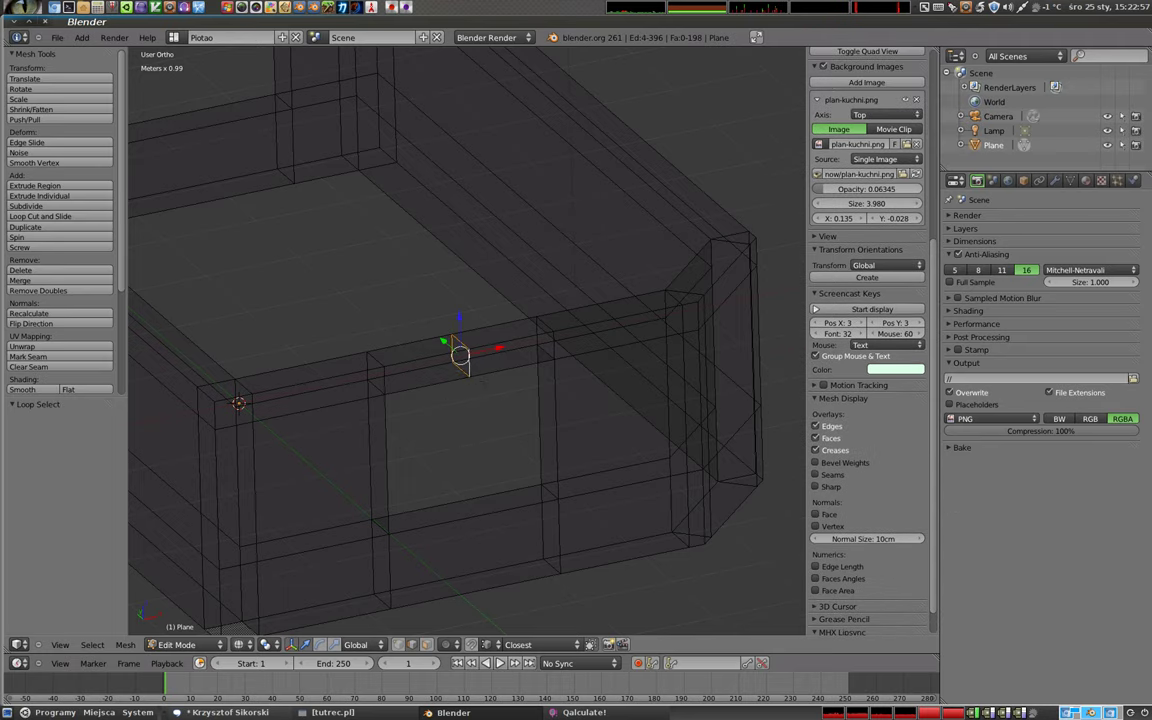
middle_click_drag(460, 380, 484, 401)
key("x")
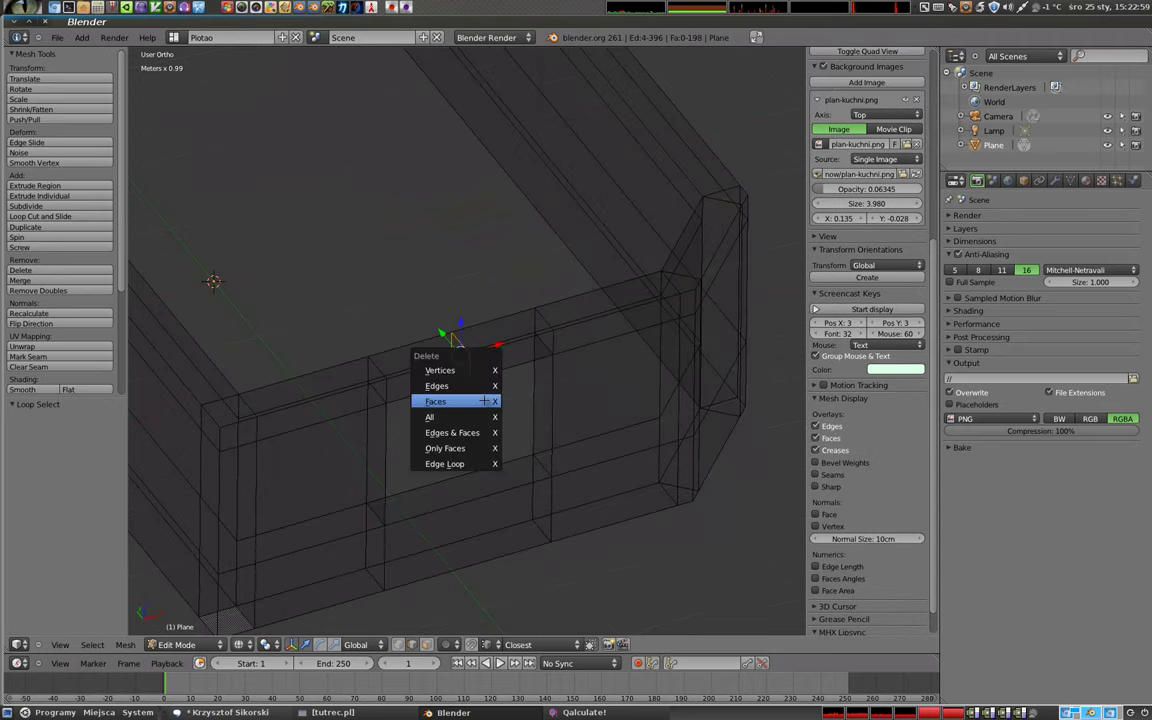
left_click(479, 464)
key("a")
key("z")
mouse_move(473, 411)
middle_mouse_down()
mouse_move(633, 356)
mouse_move(483, 345)
mouse_move(480, 420)
mouse_move(440, 400)
mouse_move(400, 410)
middle_mouse_up()
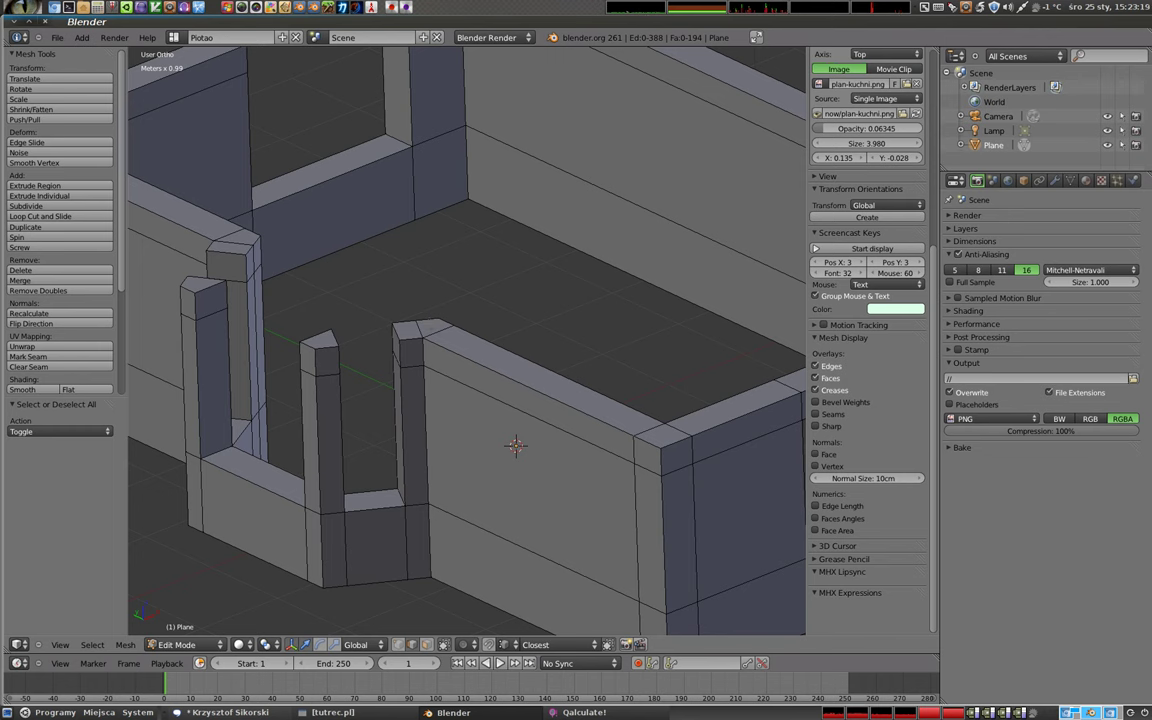
- Enable Mesh: LoopTools via the 'loop' add-on search in User Preferences, then check the W menu
key("ctrl+alt+u")
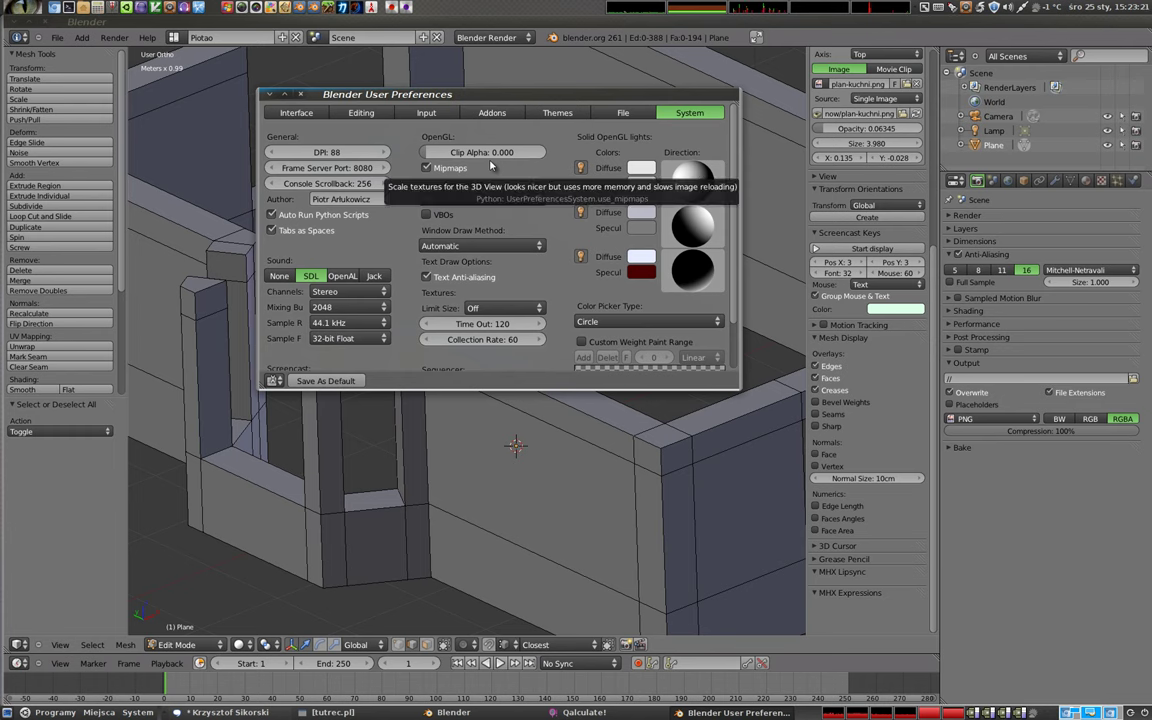
mouse_move(474, 94)
left_mouse_down()
mouse_move(449, 186)
mouse_move(426, 162)
left_mouse_up()
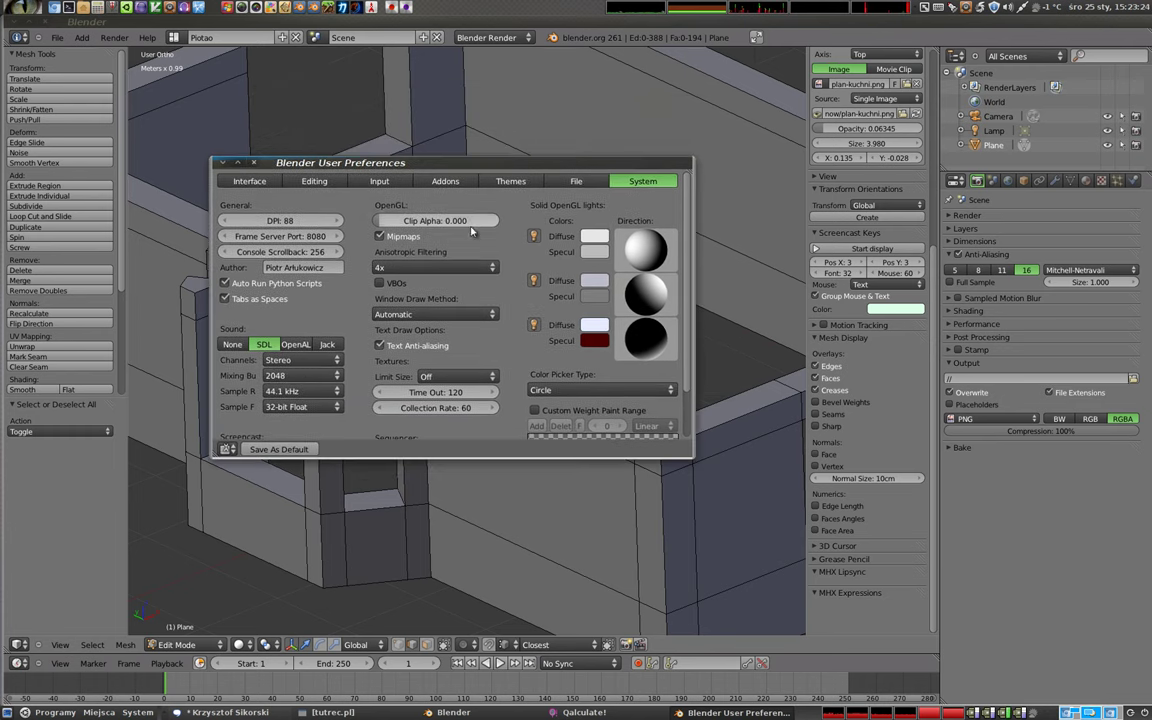
left_click(451, 184)
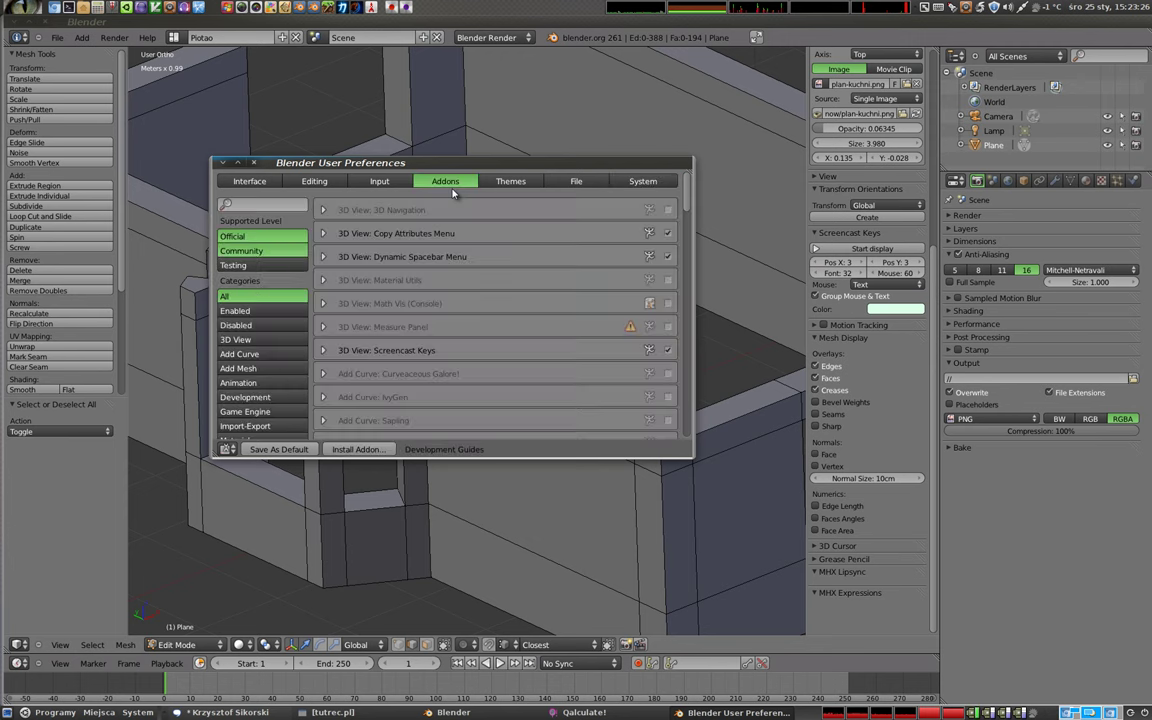
left_click(256, 204)
type("loo")
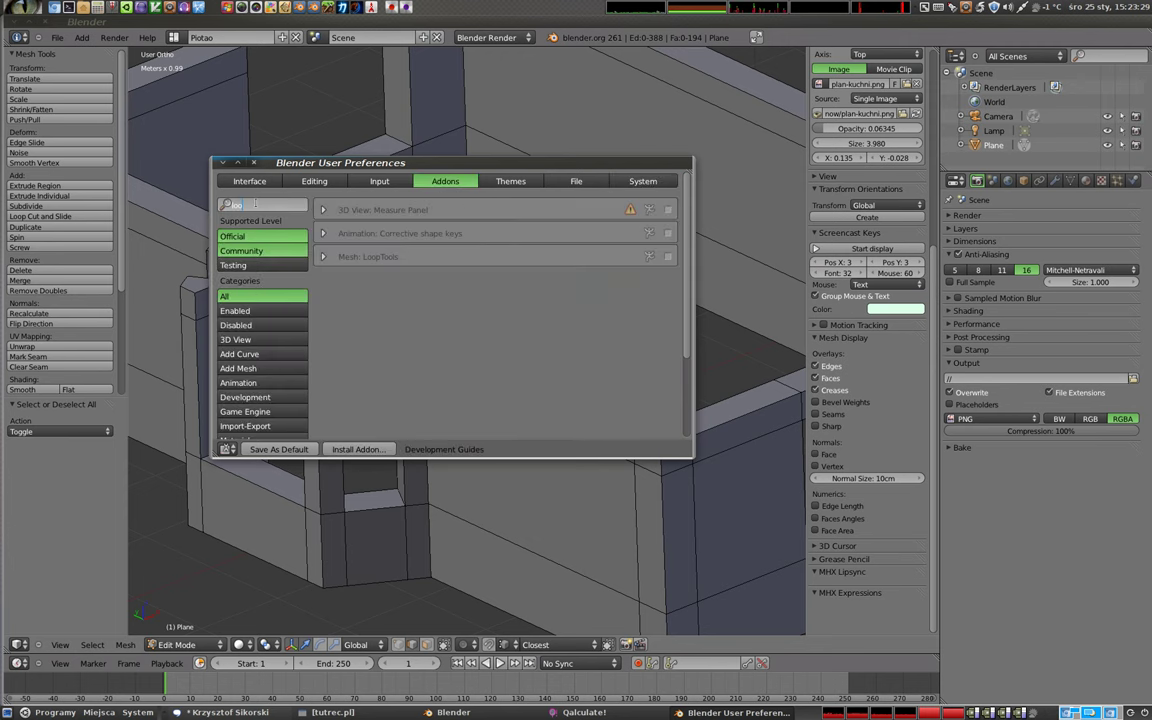
type("p")
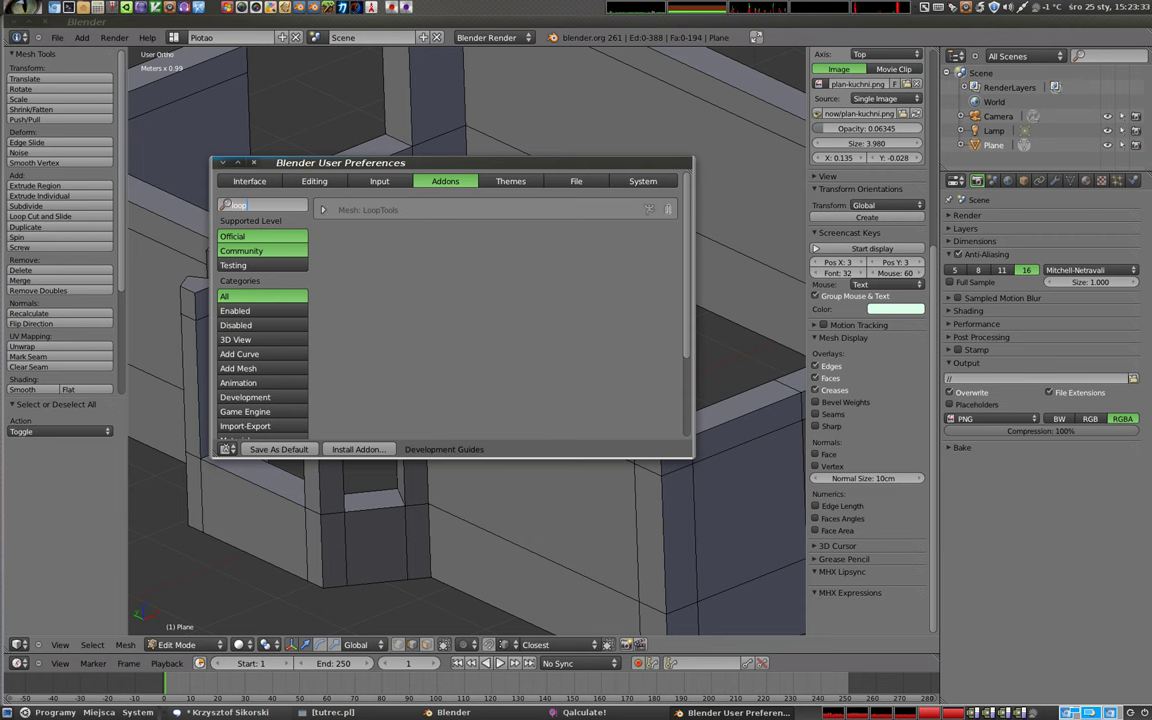
key("Return")
left_click(668, 210)
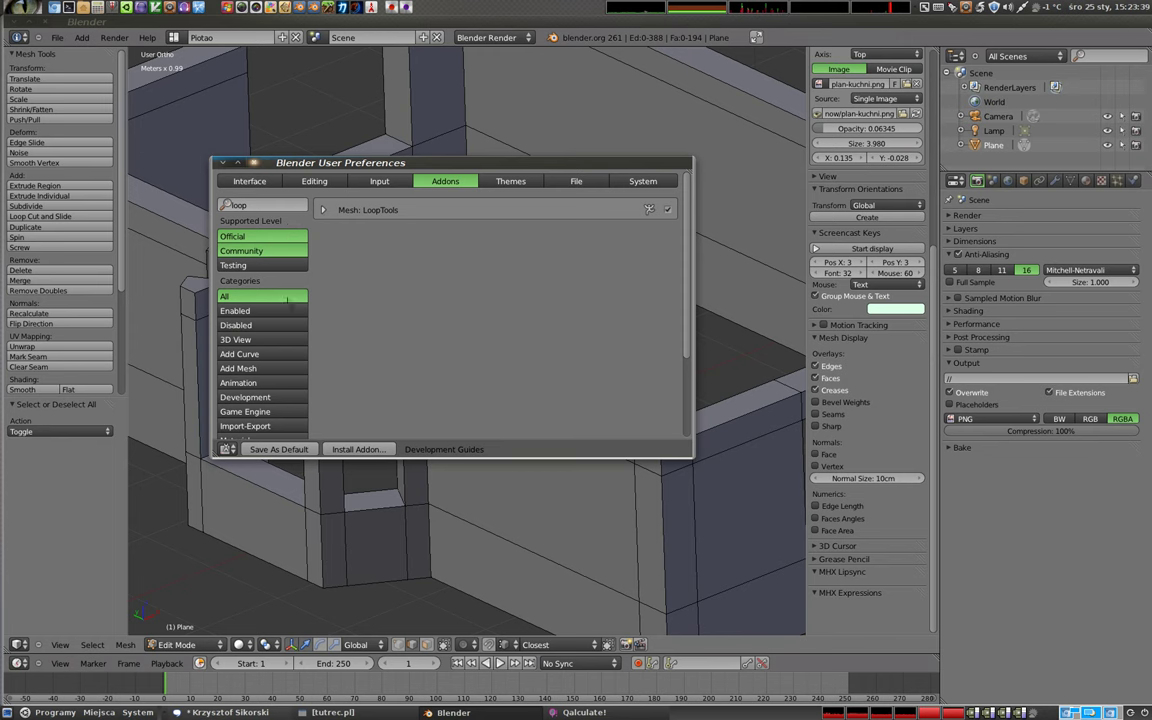
key("w")
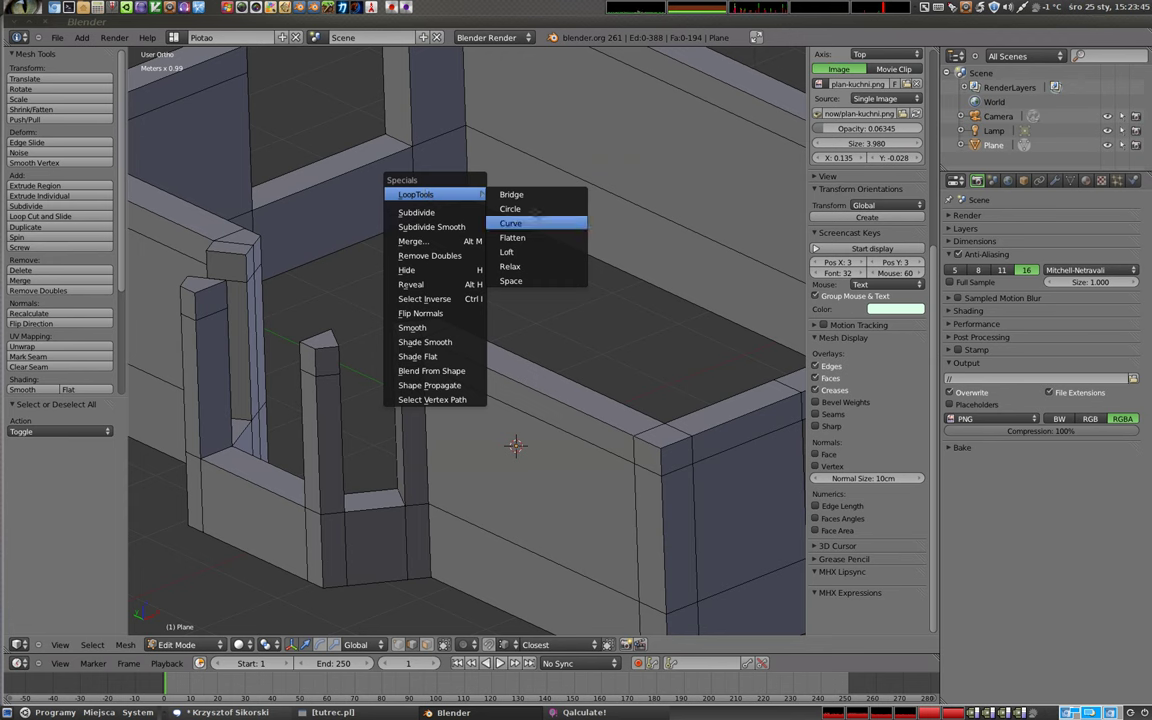
- In face select mode, bridge the first pair of pillar-top faces with LoopTools Bridge
key("Escape")
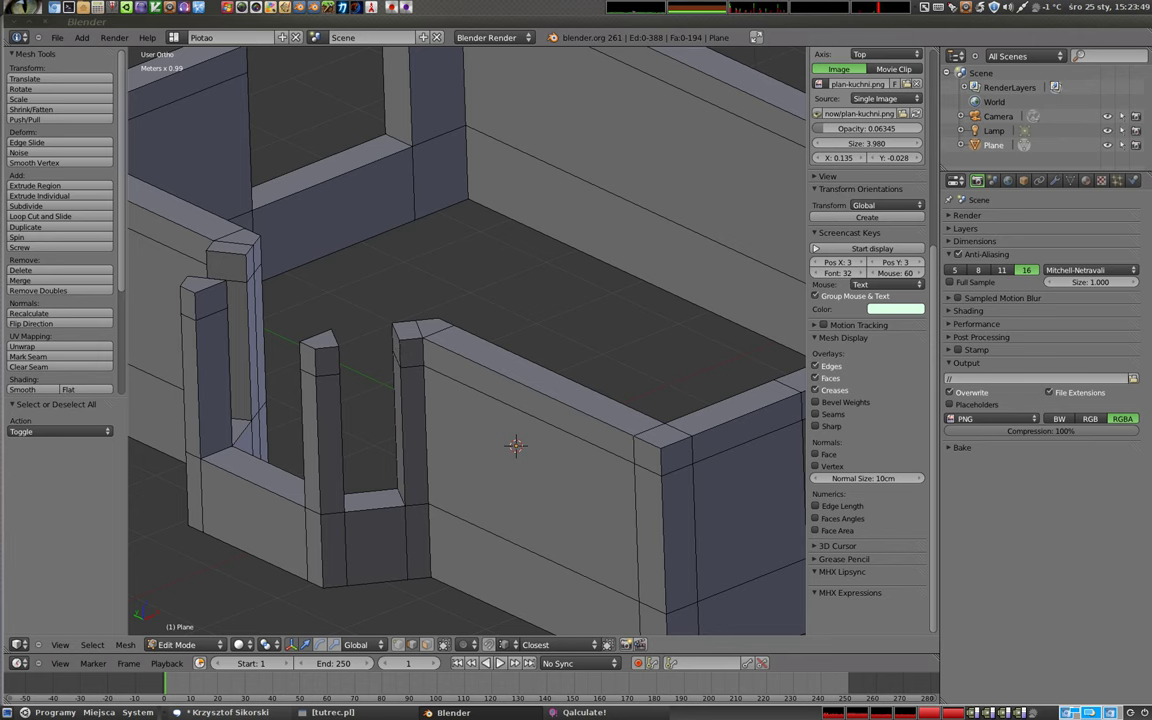
key("ctrl+Tab")
left_click(295, 265)
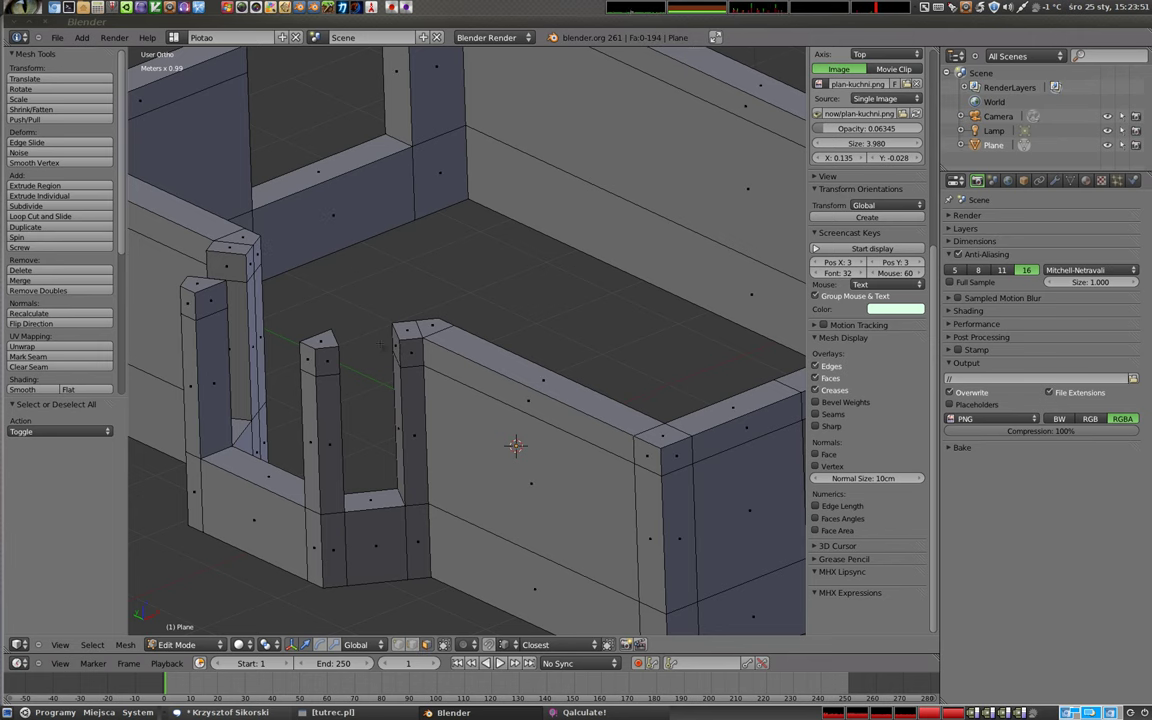
middle_click_drag(382, 346, 350, 318)
right_click(386, 348)
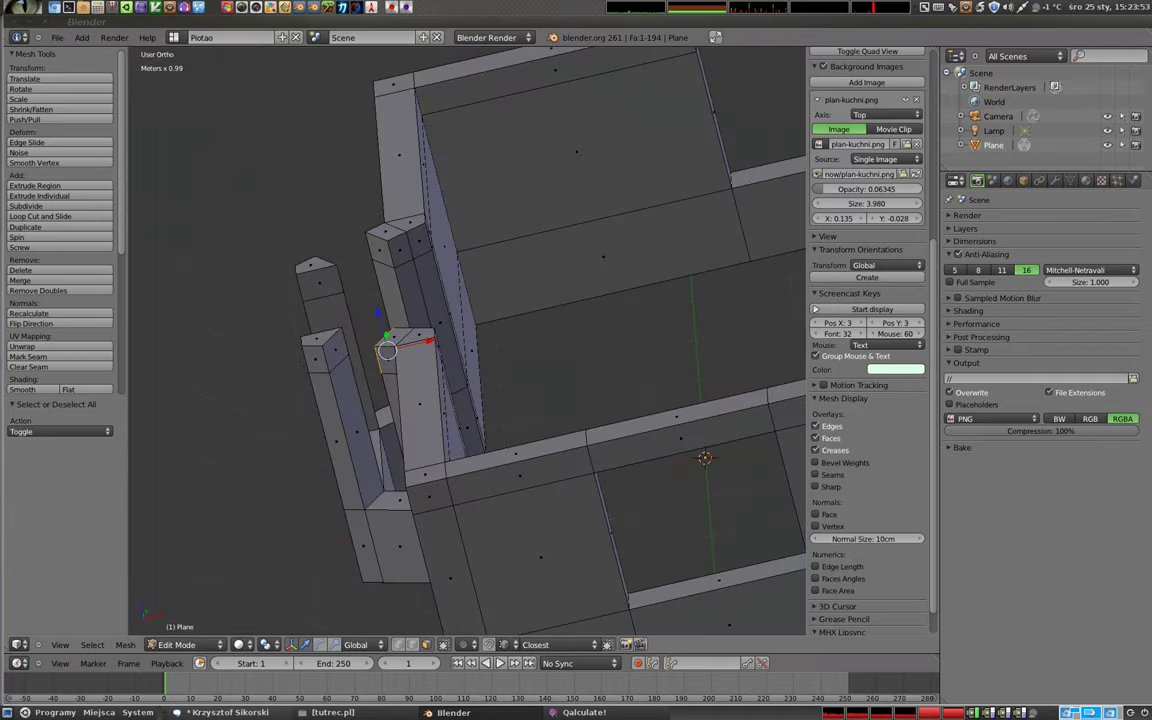
right_click(305, 325, "shift")
middle_click_drag(305, 325, 360, 340)
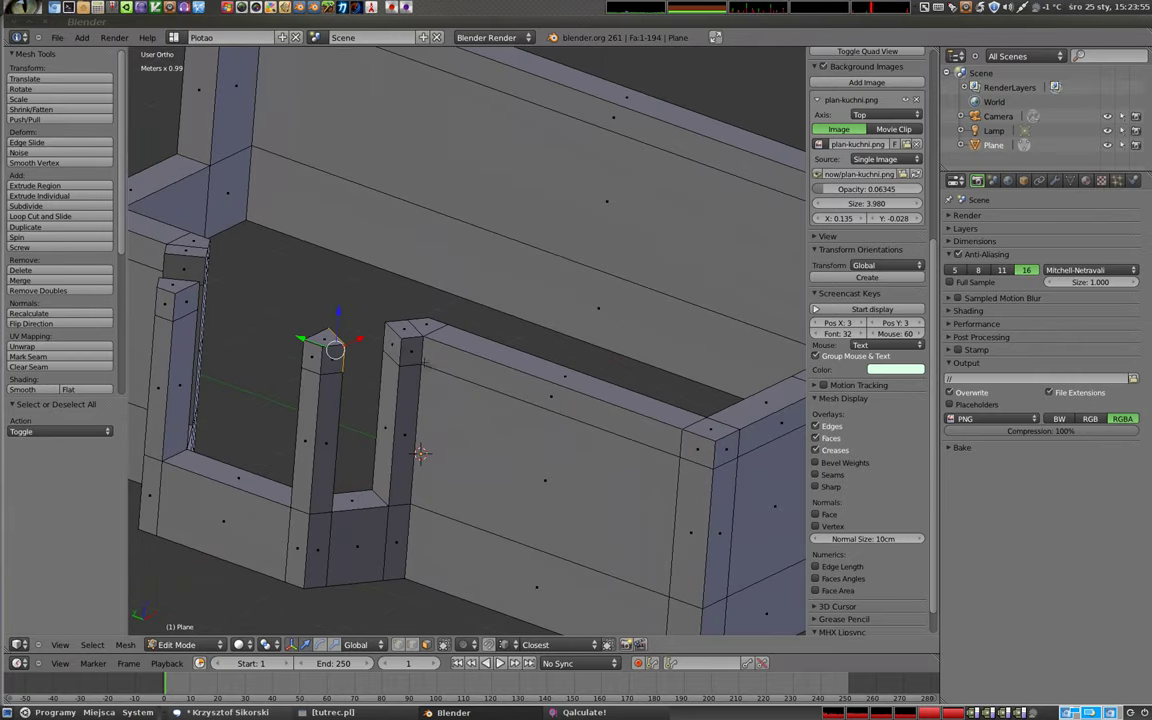
key("w")
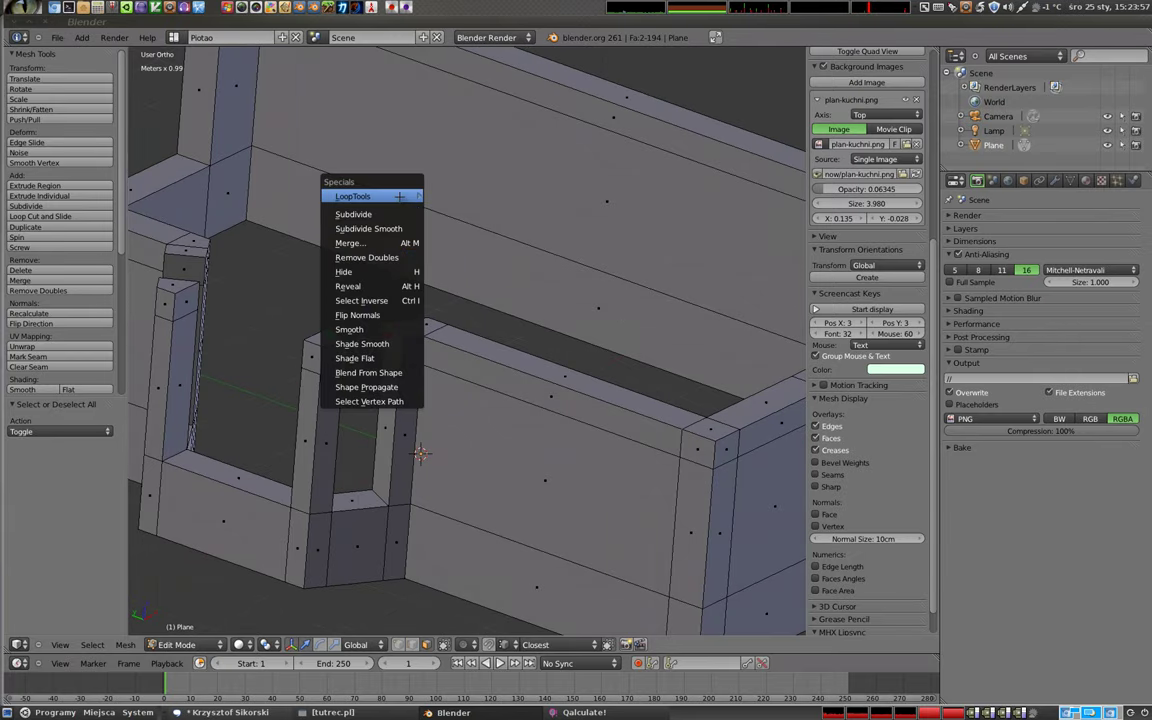
left_click(466, 197)
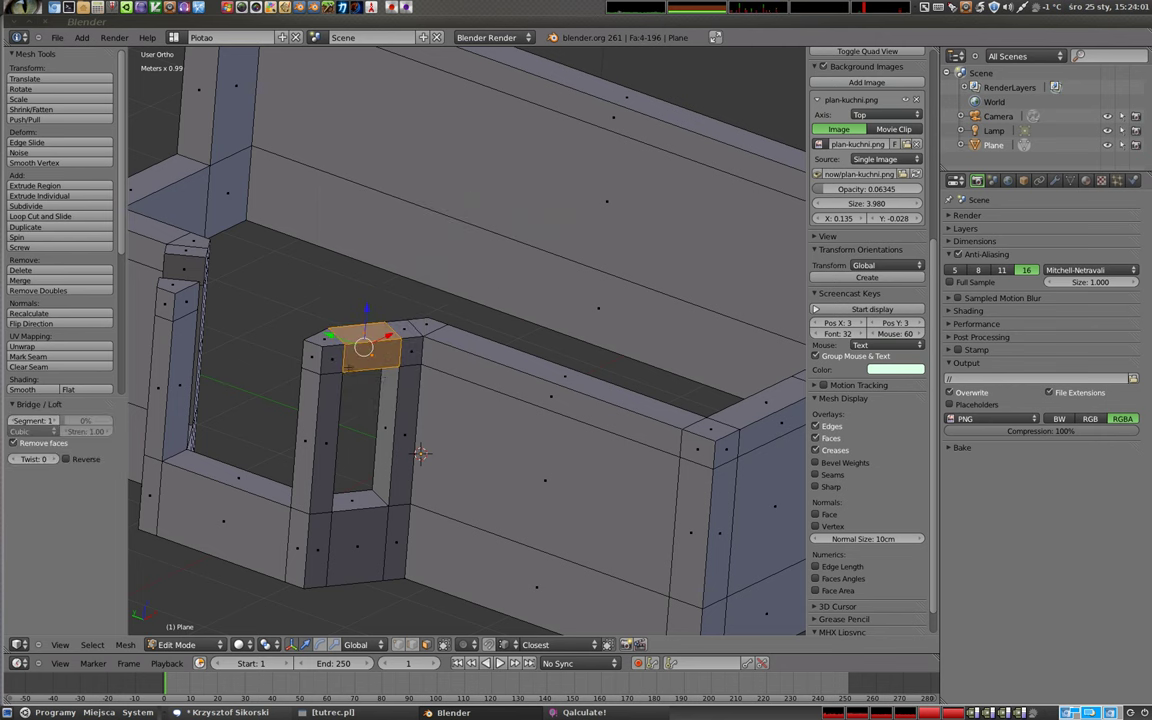
- Check the walls in wireframe, then bridge the left pillar-top face to its facing side face
key("z")
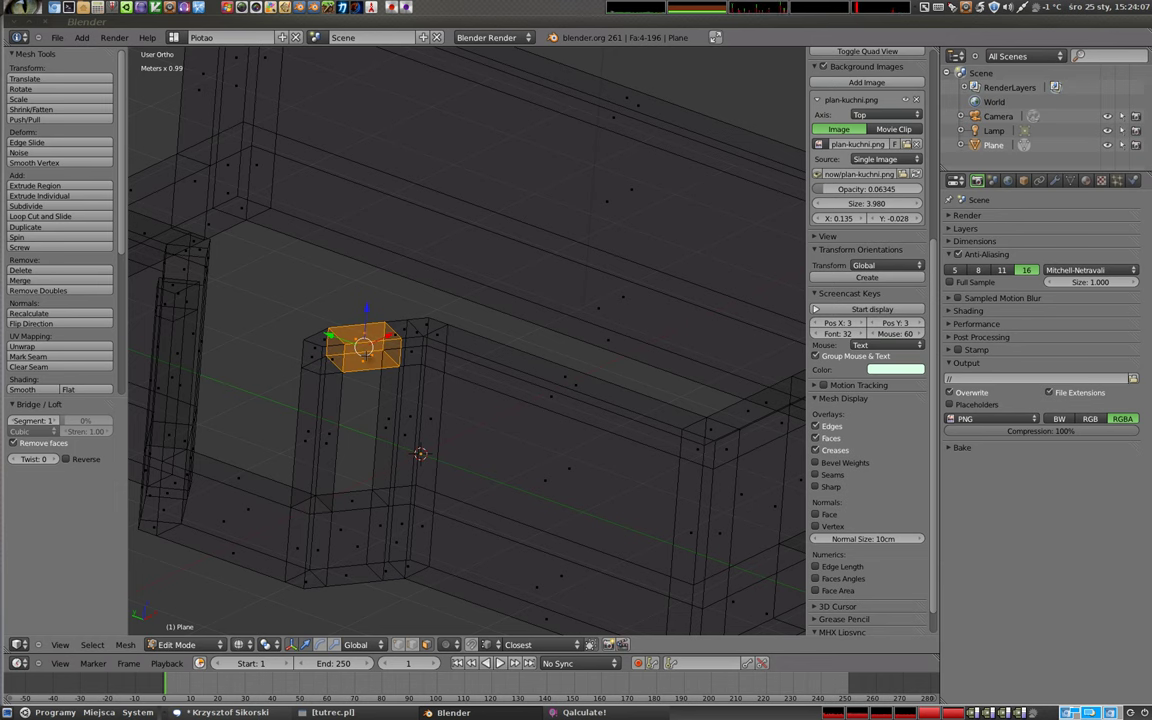
key("z")
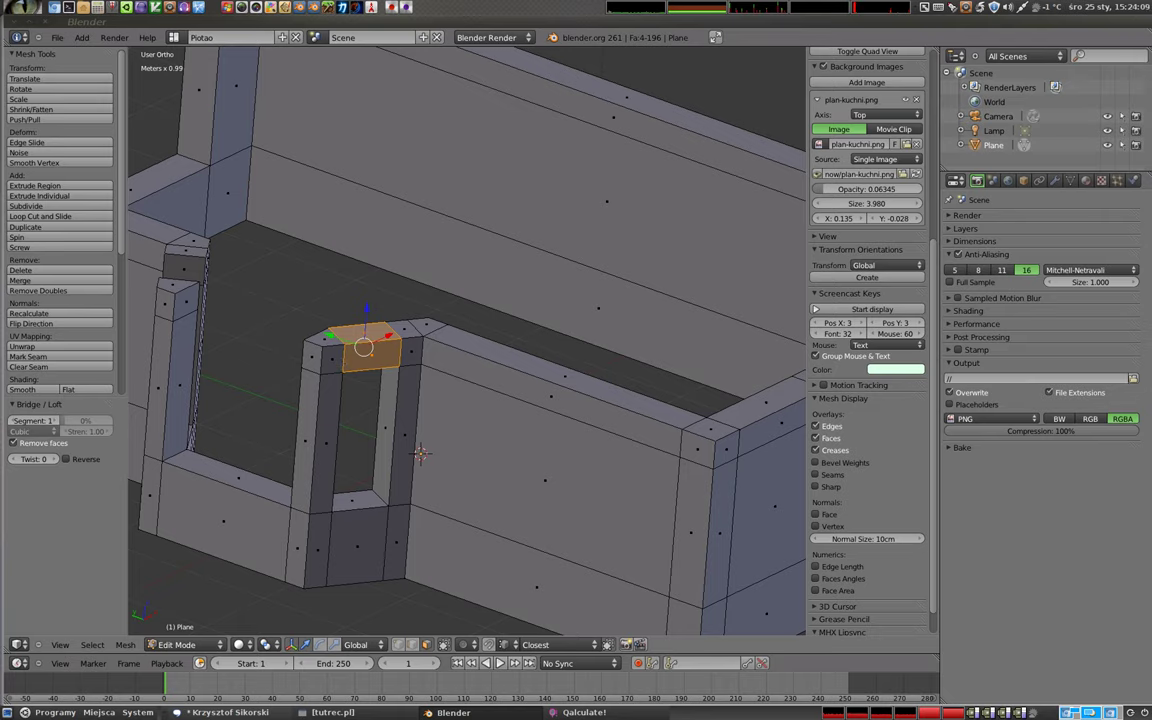
right_click(170, 272)
middle_click_drag(180, 290, 300, 300)
right_click(327, 300, "shift")
key("w")
left_click(437, 339)
- Bridge the two opposite pillar-top faces across the opening
middle_click_drag(437, 339, 500, 330)
right_click(409, 232)
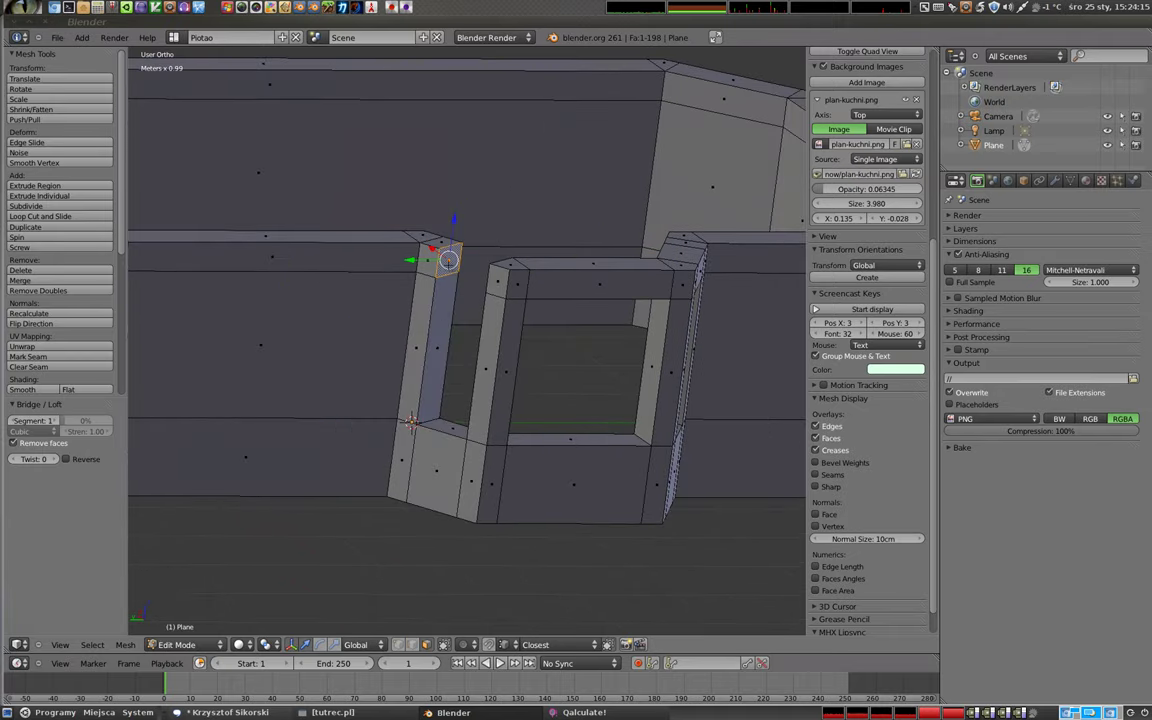
middle_click_drag(409, 232, 506, 277)
right_click(506, 277, "shift")
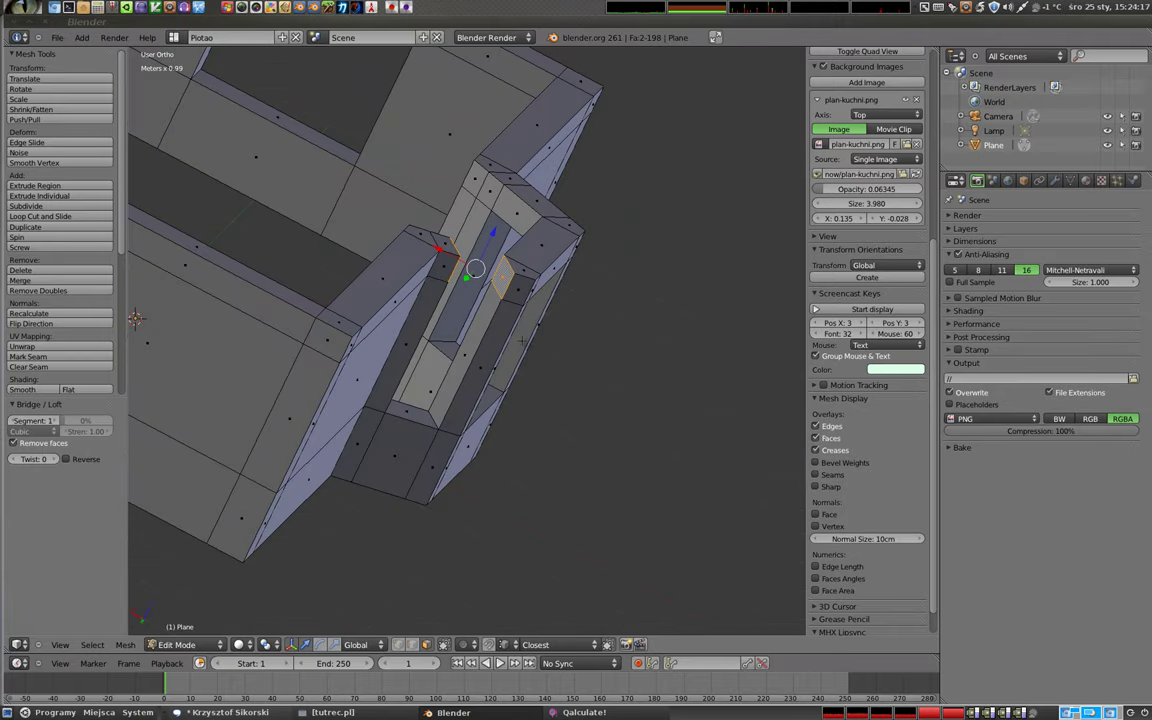
key("w")
left_click(566, 342)
- Bridge the two corner faces to close the corner gap
scroll(424, 419, "up", 3)
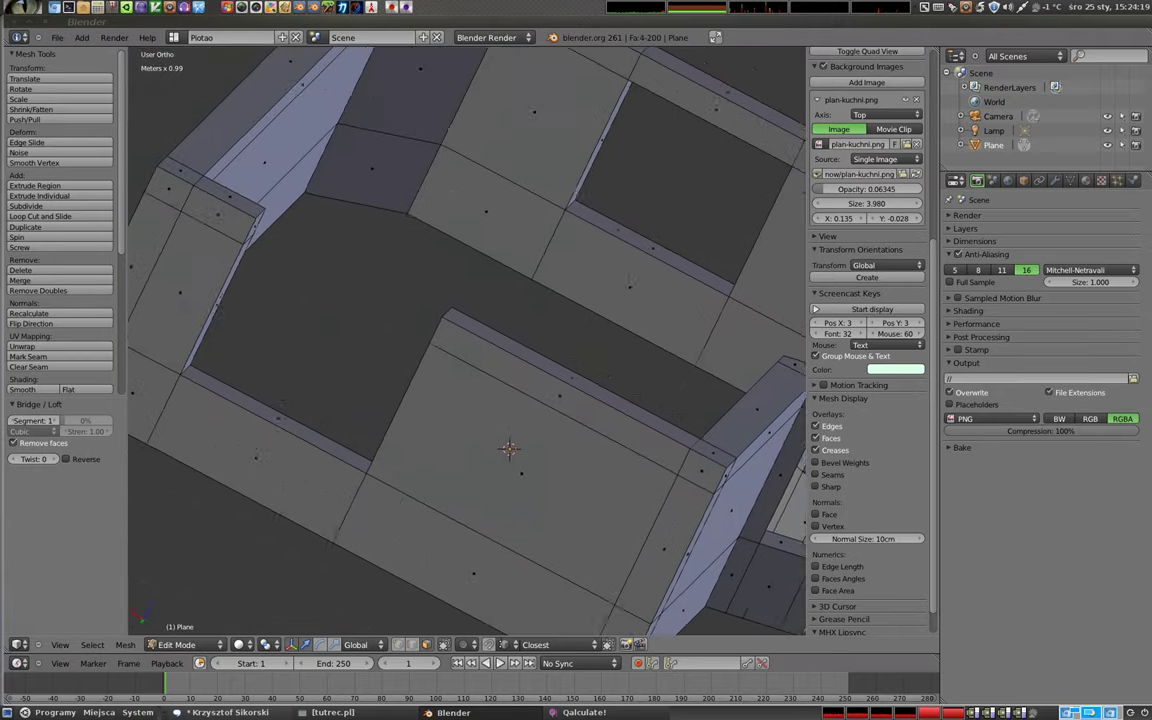
scroll(289, 235, "up", 2)
mouse_move(290, 235)
middle_mouse_down()
mouse_move(200, 225)
mouse_move(393, 266)
middle_mouse_up()
right_click(192, 238)
right_click(387, 246, "shift")
key("w")
left_click(424, 329)
- Deselect everything and inspect the closed walls in wireframe from an elevated view
key("a")
key("z")
mouse_move(400, 350)
middle_mouse_down()
mouse_move(440, 330)
mouse_move(480, 320)
mouse_move(500, 330)
mouse_move(580, 305)
middle_mouse_up()
scroll(470, 340, "down", 3)
- Select the whole wall mesh and run Remove Doubles to merge duplicate vertices
key("a")
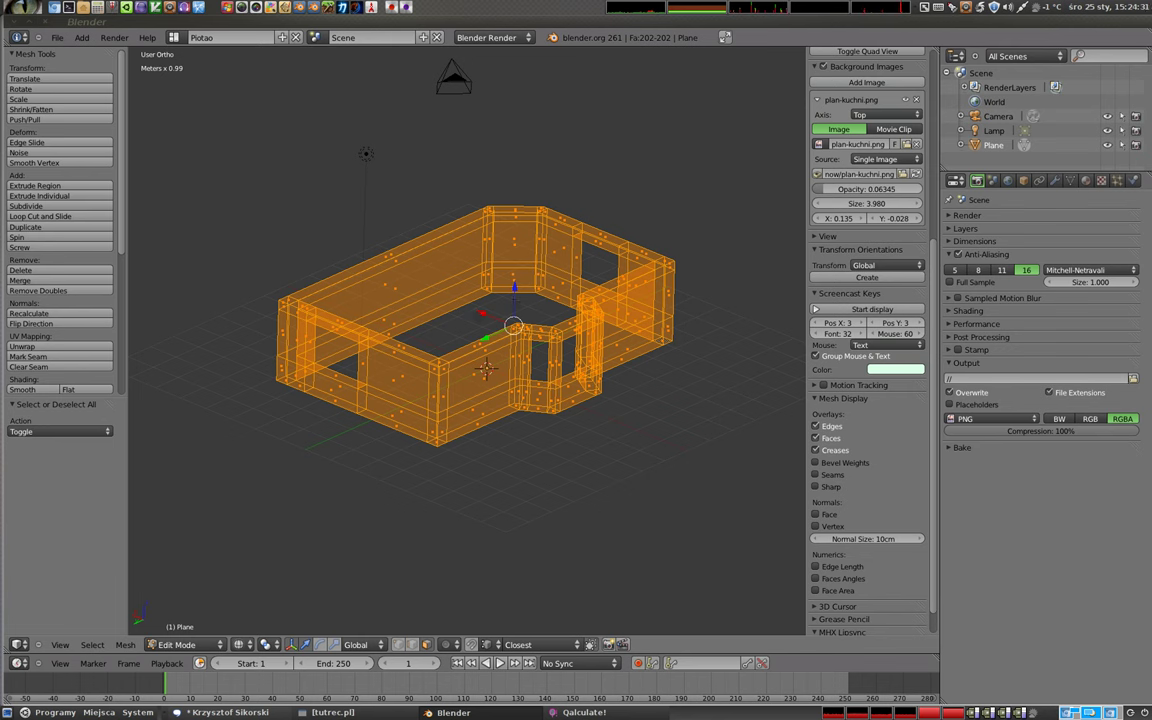
key("w")
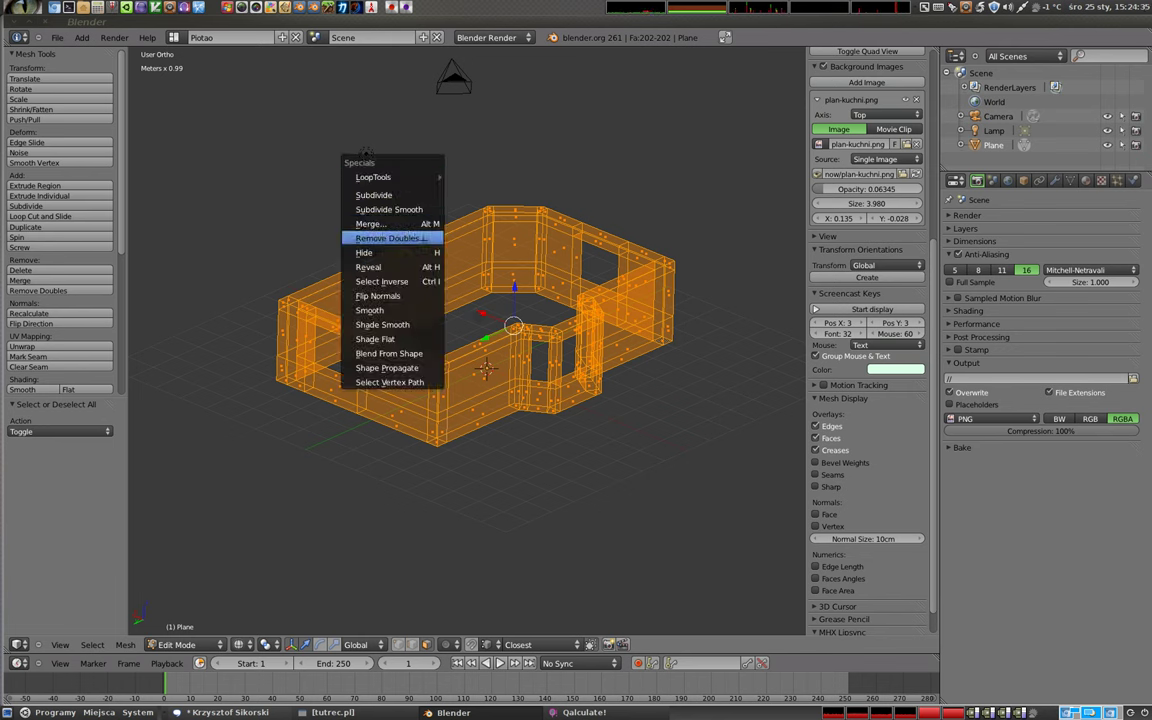
left_click(412, 237)
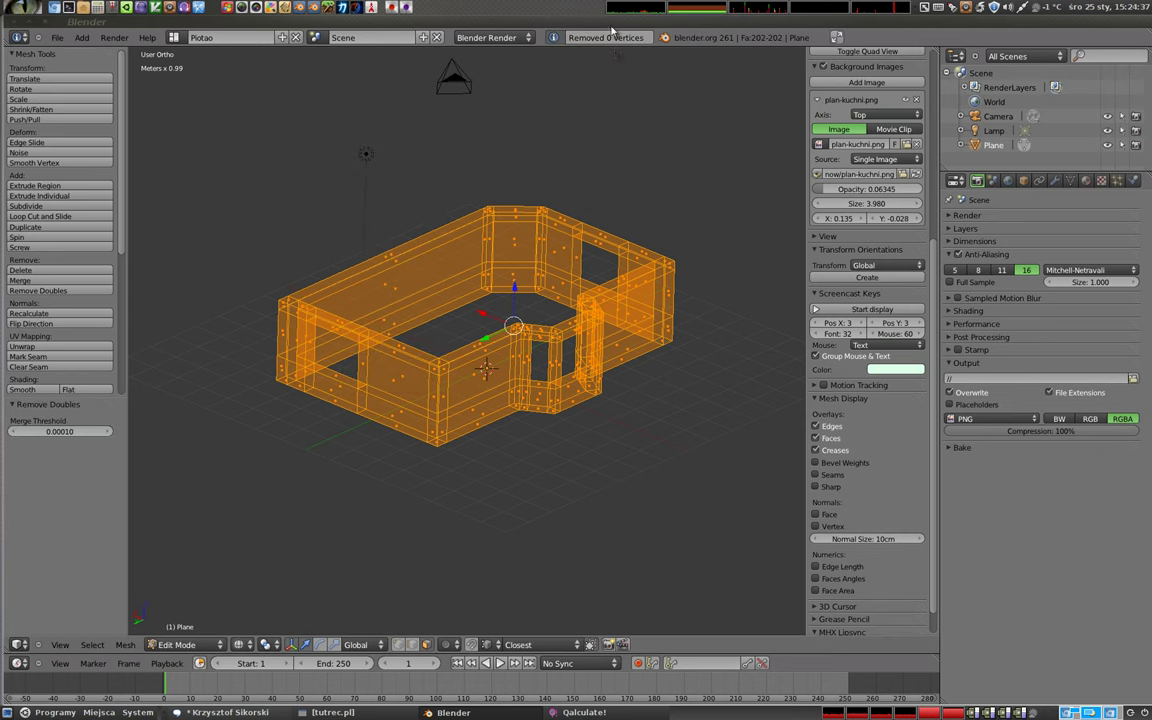
- Return to object mode in solid shading, inspect the room and select the walls object
key("Tab")
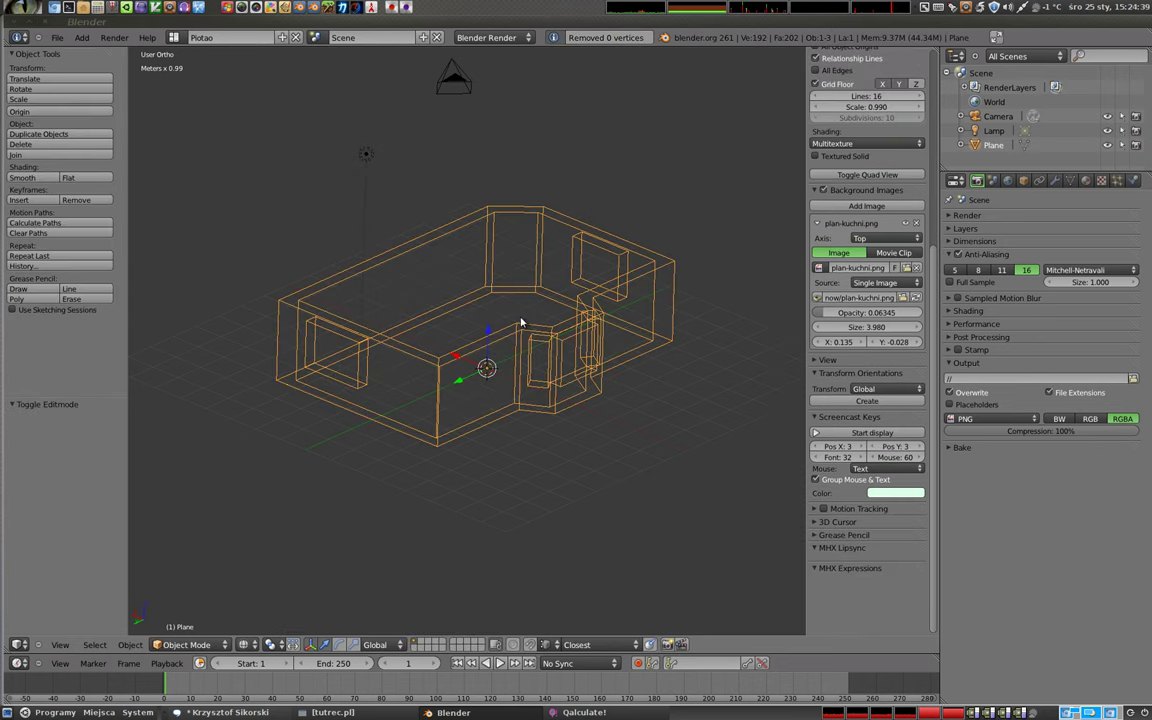
key("a")
key("z")
mouse_move(514, 352)
middle_mouse_down()
mouse_move(483, 406)
mouse_move(400, 380)
mouse_move(523, 425)
mouse_move(381, 319)
mouse_move(350, 355)
mouse_move(771, 175)
mouse_move(518, 398)
mouse_move(489, 296)
mouse_move(496, 342)
middle_mouse_up()
mouse_move(470, 386)
middle_mouse_down()
mouse_move(472, 401)
mouse_move(405, 355)
middle_mouse_up()
mouse_move(527, 380)
middle_mouse_down()
mouse_move(584, 404)
mouse_move(581, 419)
middle_mouse_up()
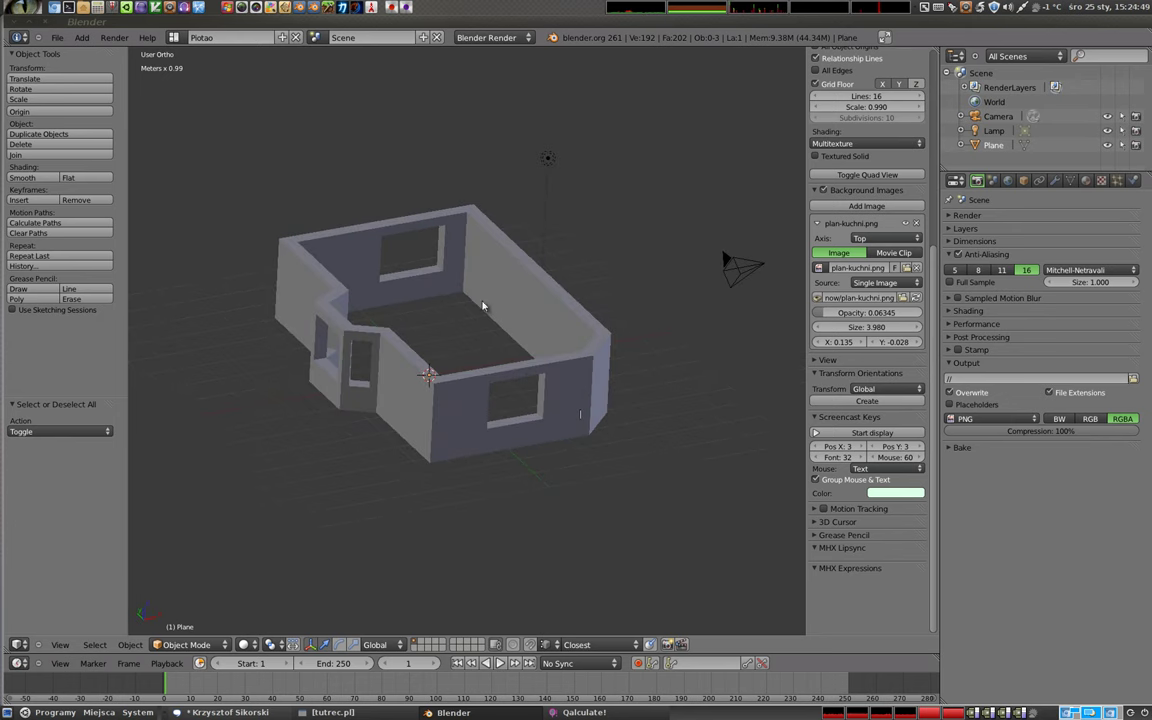
right_click(445, 404)
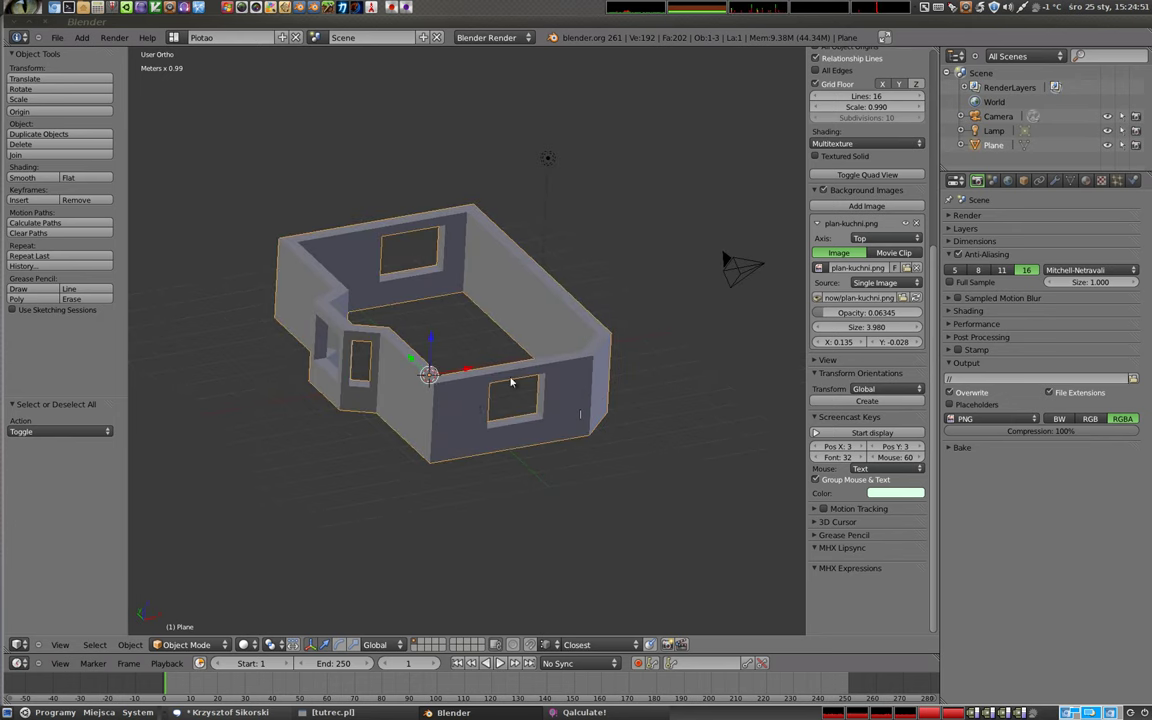
- In edit mode with edge select, pick the window's left vertical edge and hide the manipulator
key("Tab")
middle_click_drag(452, 399, 405, 375)
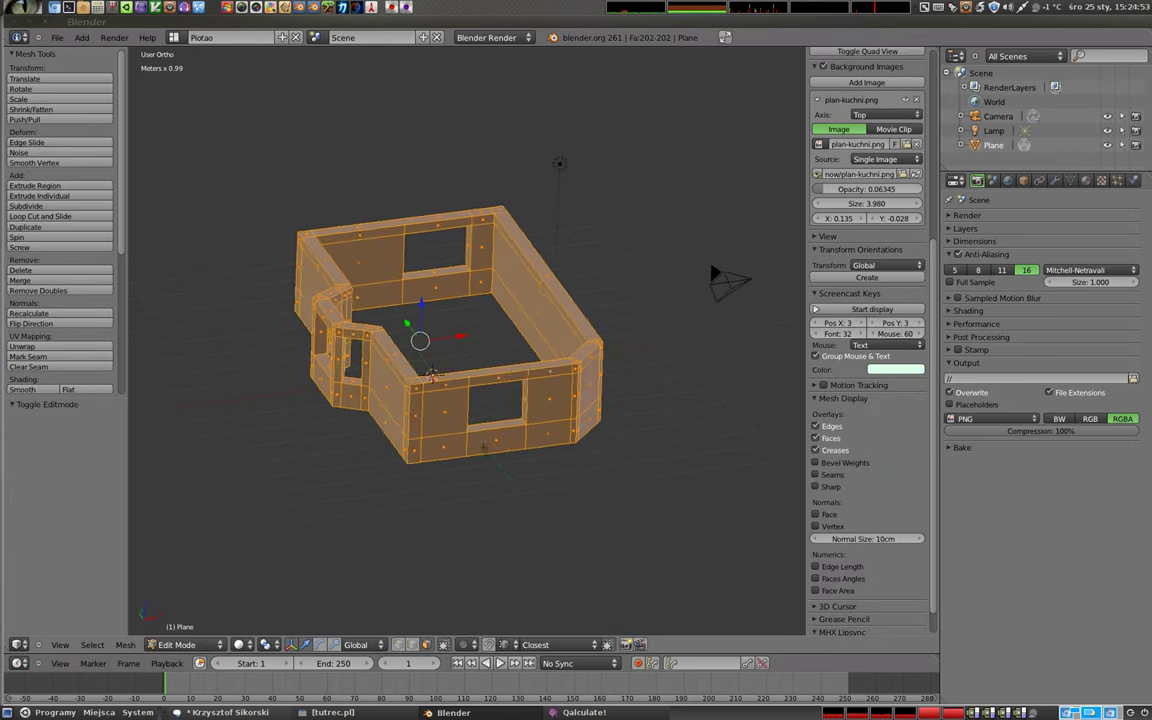
key("ctrl+Tab")
left_click(400, 397)
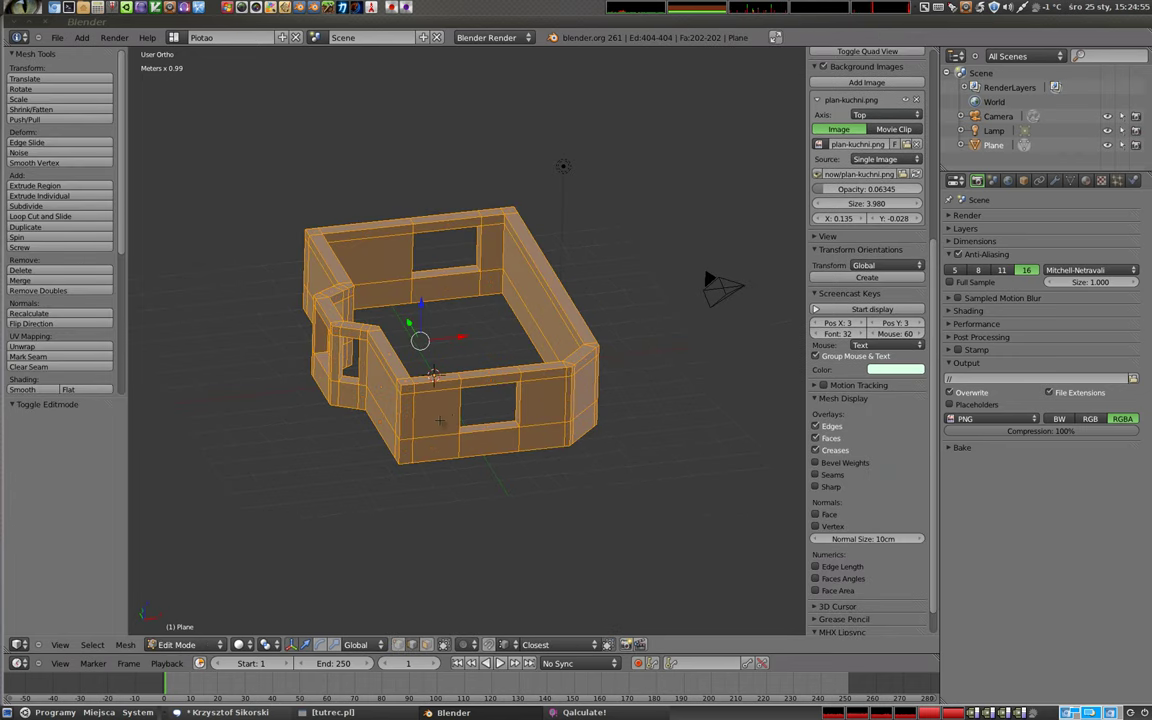
scroll(421, 307, "up", 4)
right_click(484, 384)
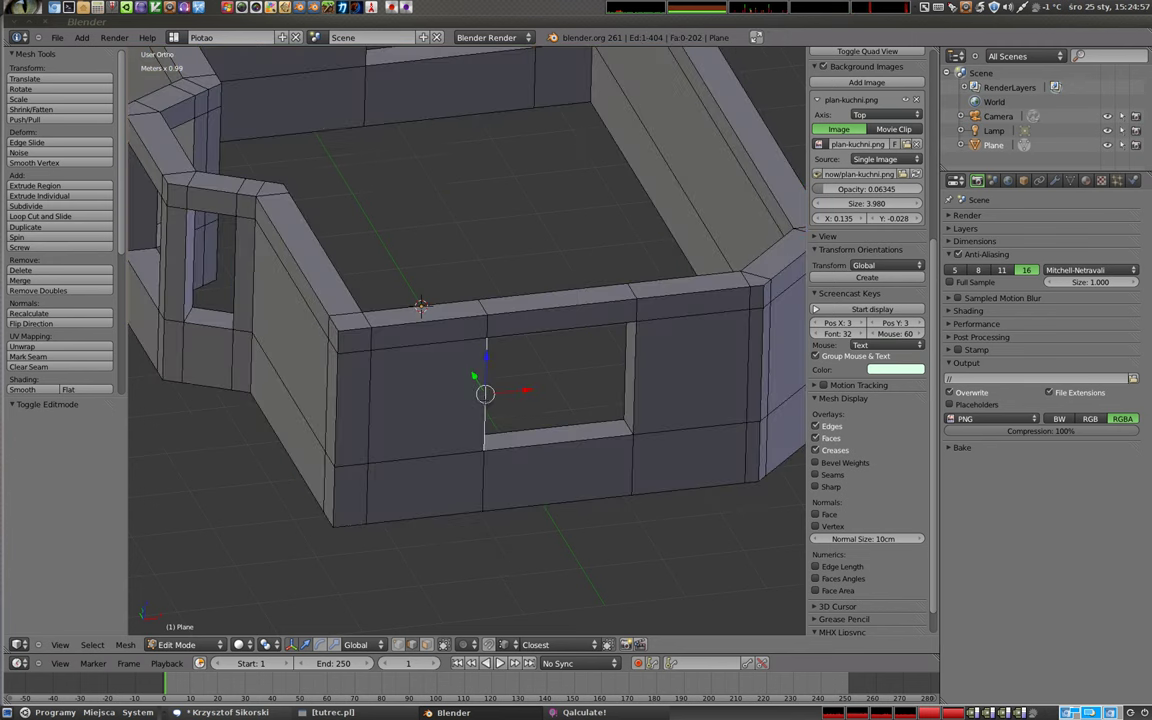
left_click(291, 644)
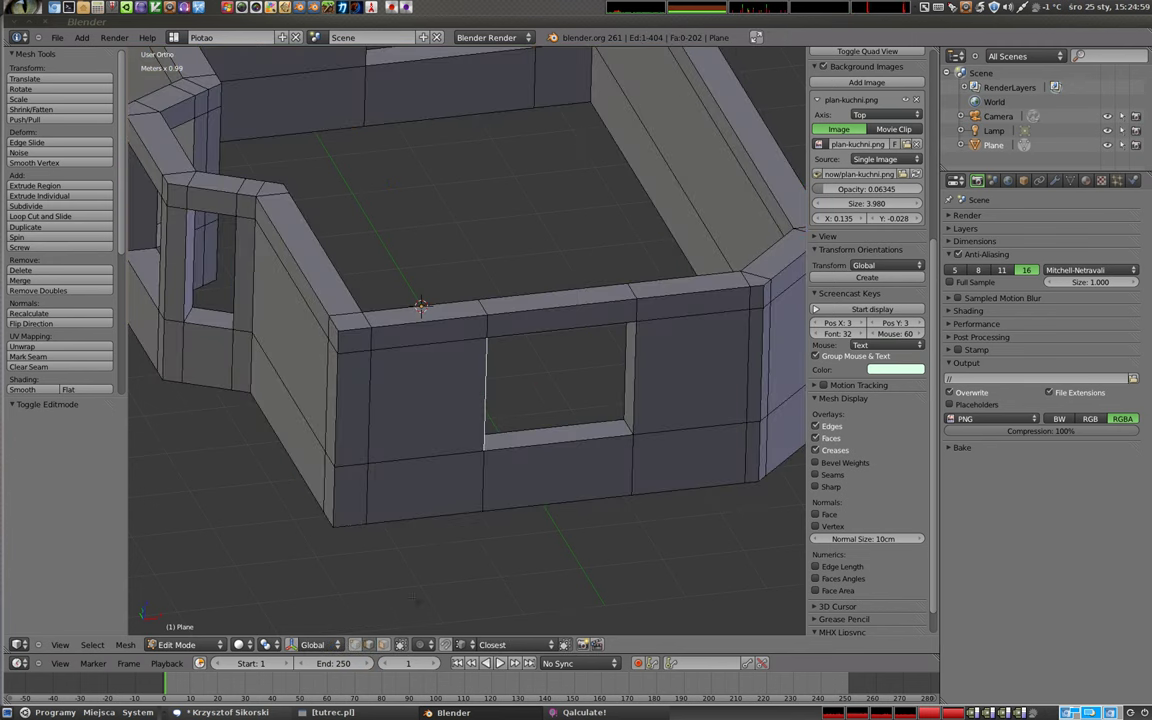
scroll(849, 424, "down", 1)
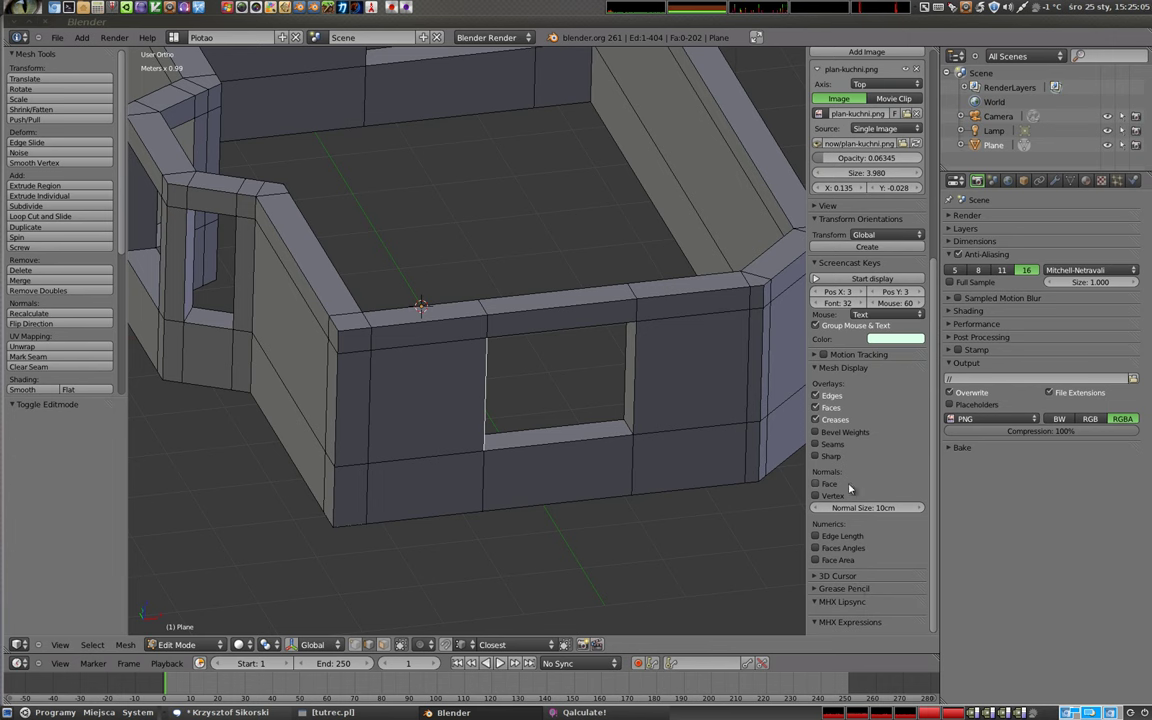
- Turn on Edge Length readouts and measure the window edges: 1.5m height, 1.828m width
left_click(818, 538)
middle_click_drag(470, 340, 560, 300)
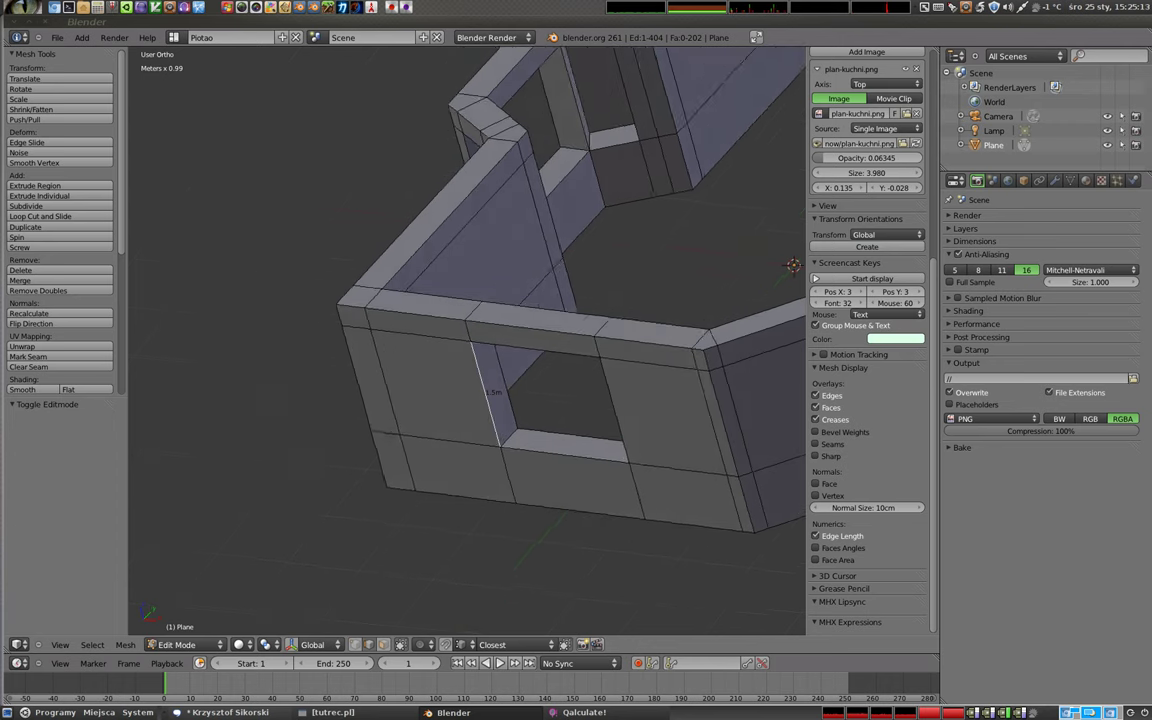
middle_click_drag(375, 430, 381, 422)
right_click(540, 453)
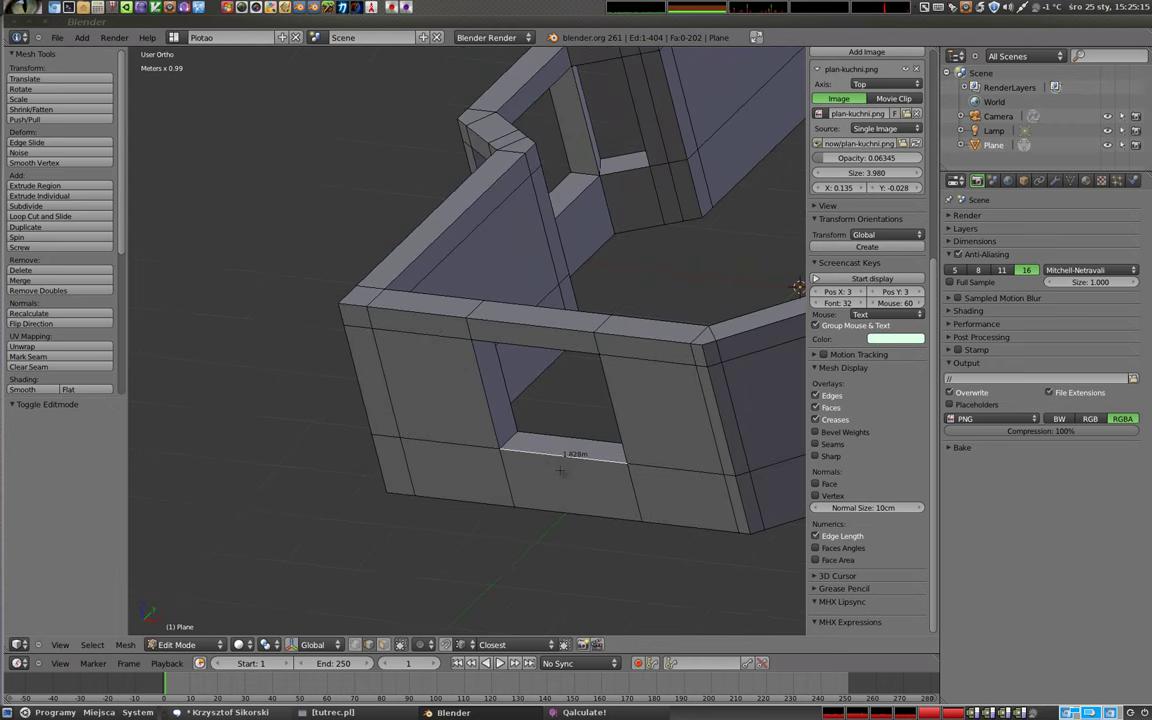
scroll(560, 470, "up", 3)
right_click(571, 396)
right_click(697, 372)
right_click(542, 172)
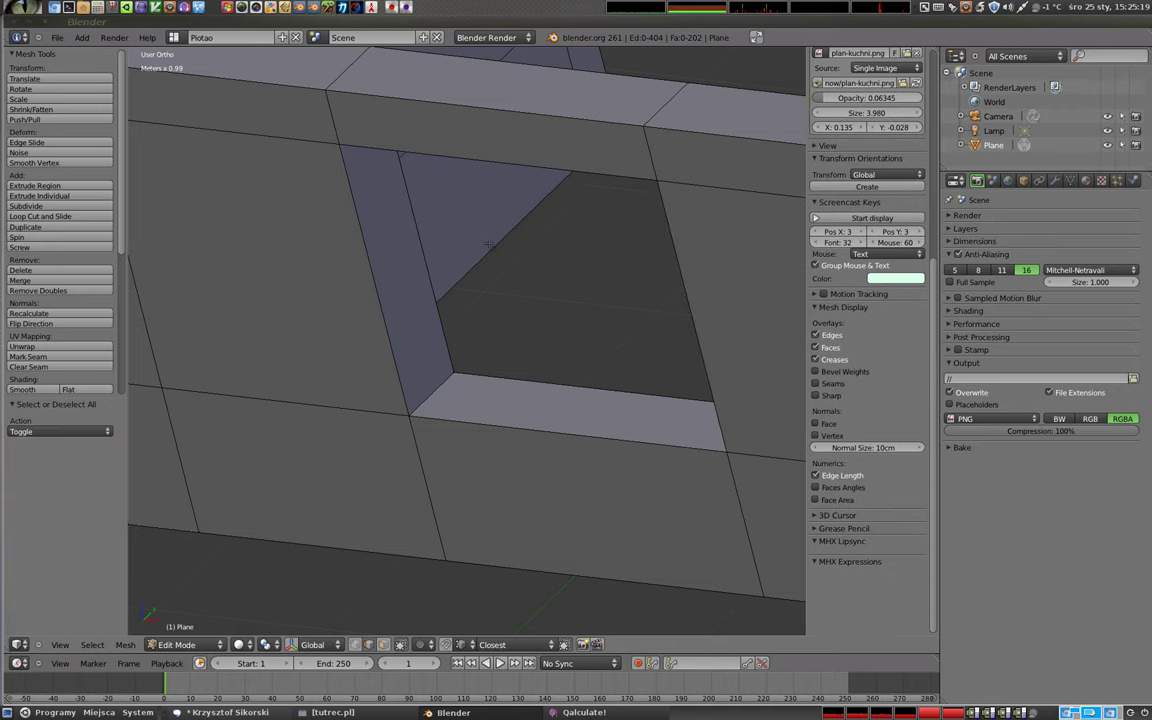
- Show lengths for the whole mesh, review the room, then switch Edge Length off
key("a")
scroll(541, 168, "down", 5)
mouse_move(620, 180)
middle_mouse_down()
mouse_move(745, 190)
mouse_move(578, 300)
mouse_move(469, 512)
middle_mouse_up()
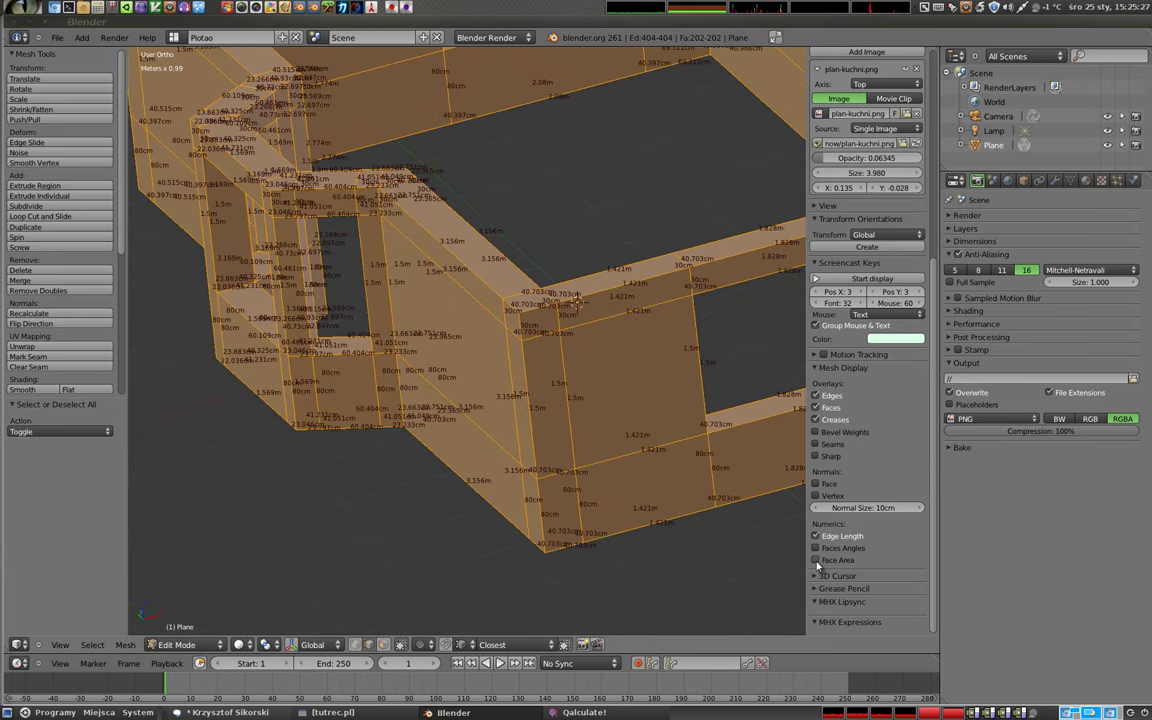
mouse_move(575, 300)
middle_mouse_down()
mouse_move(457, 342)
mouse_move(470, 320)
middle_mouse_up()
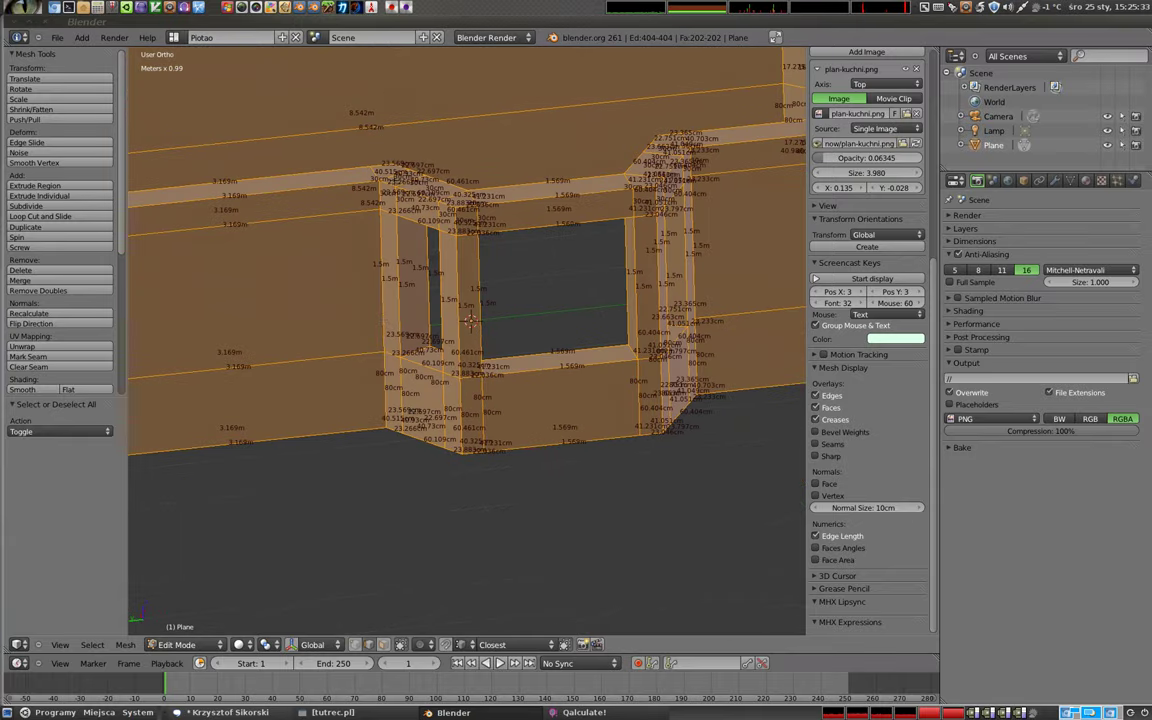
left_click(815, 536)
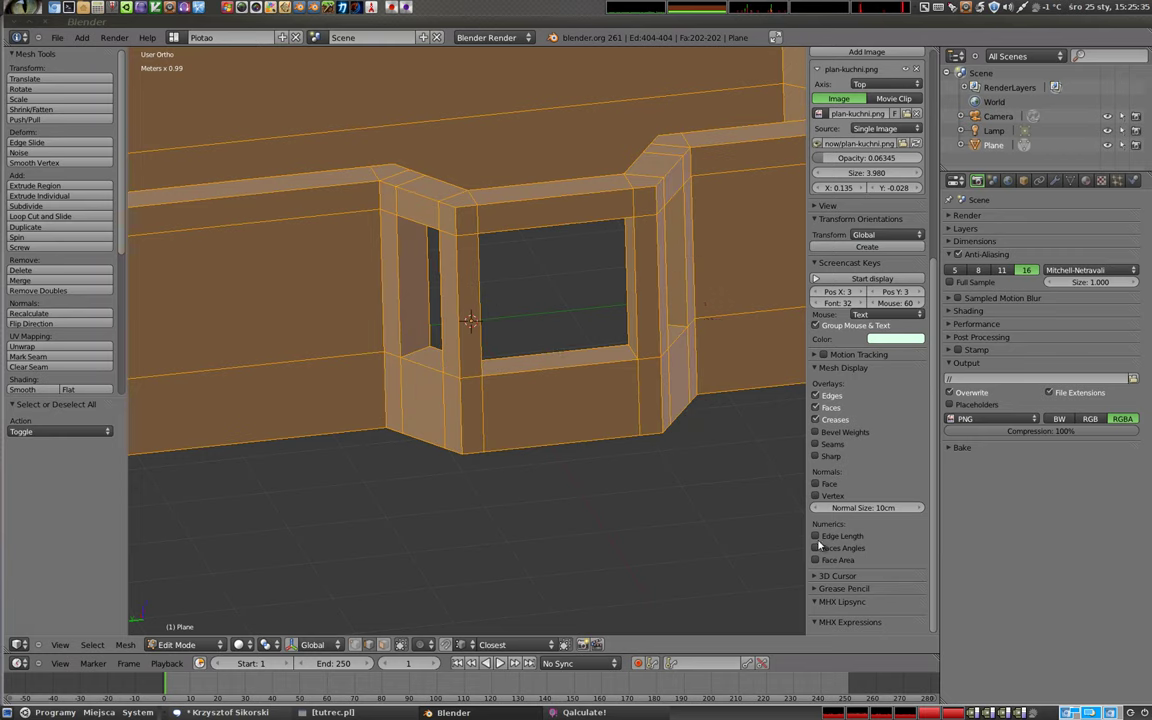
scroll(515, 340, "down", 5)
- Return to object mode and orbit around the finished room walls
key("Tab")
mouse_move(548, 393)
middle_mouse_down()
mouse_move(485, 306)
mouse_move(489, 404)
mouse_move(398, 398)
mouse_move(350, 303)
mouse_move(374, 282)
middle_mouse_up()
mouse_move(372, 390)
middle_mouse_down()
mouse_move(400, 402)
mouse_move(398, 414)
middle_mouse_up()
middle_click_drag(349, 283, 380, 300)
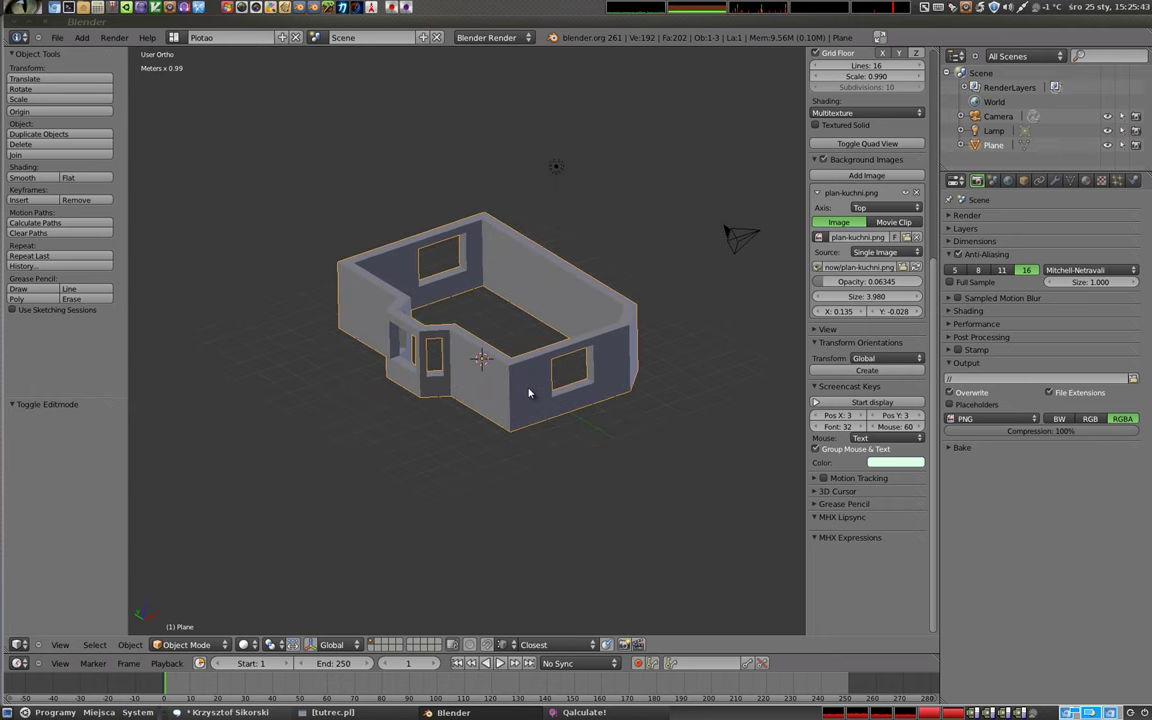
- Show the walls from Top view in wireframe over the plan, centred, with snapping enabled
key("KP_7")
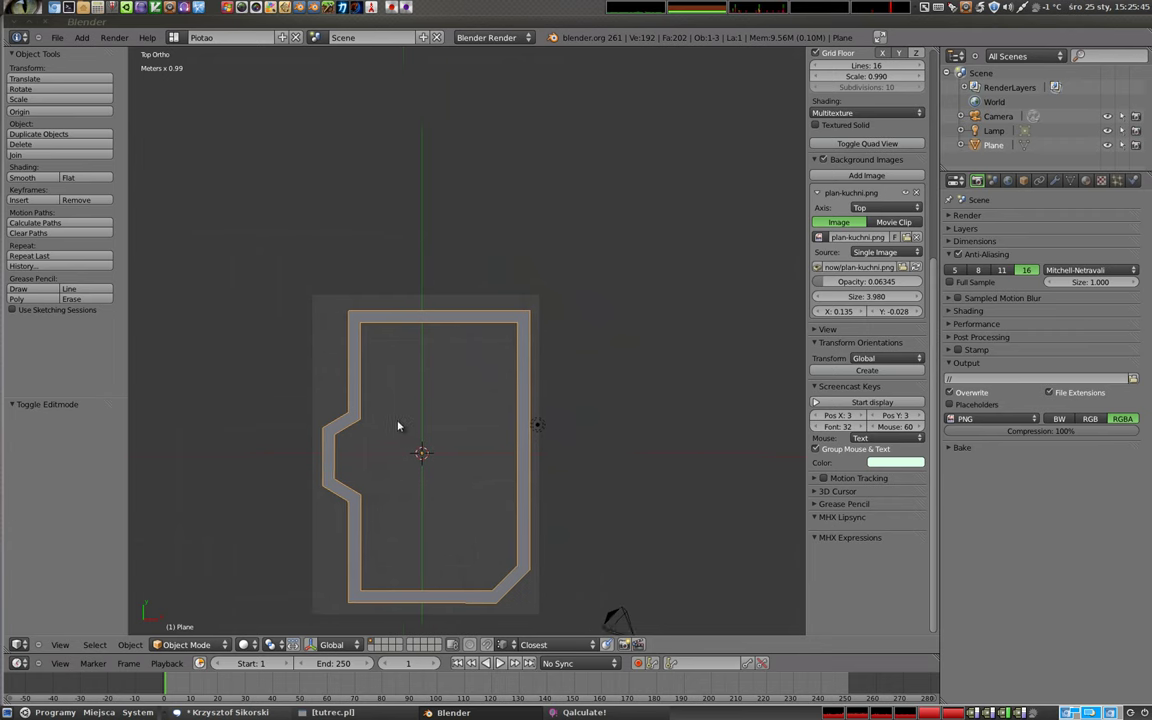
middle_click_drag(398, 429, 419, 323, "shift")
key("z")
scroll(409, 240, "up", 1)
scroll(428, 262, "up", 2)
scroll(428, 262, "down", 2)
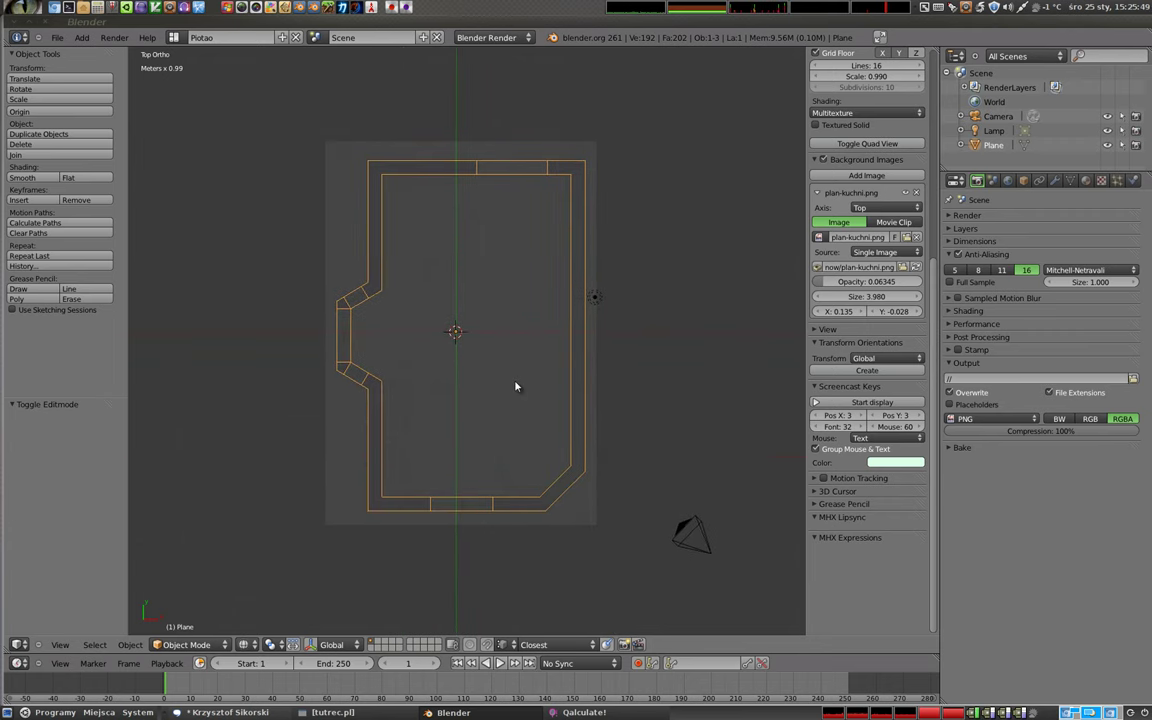
key("shift+Tab")
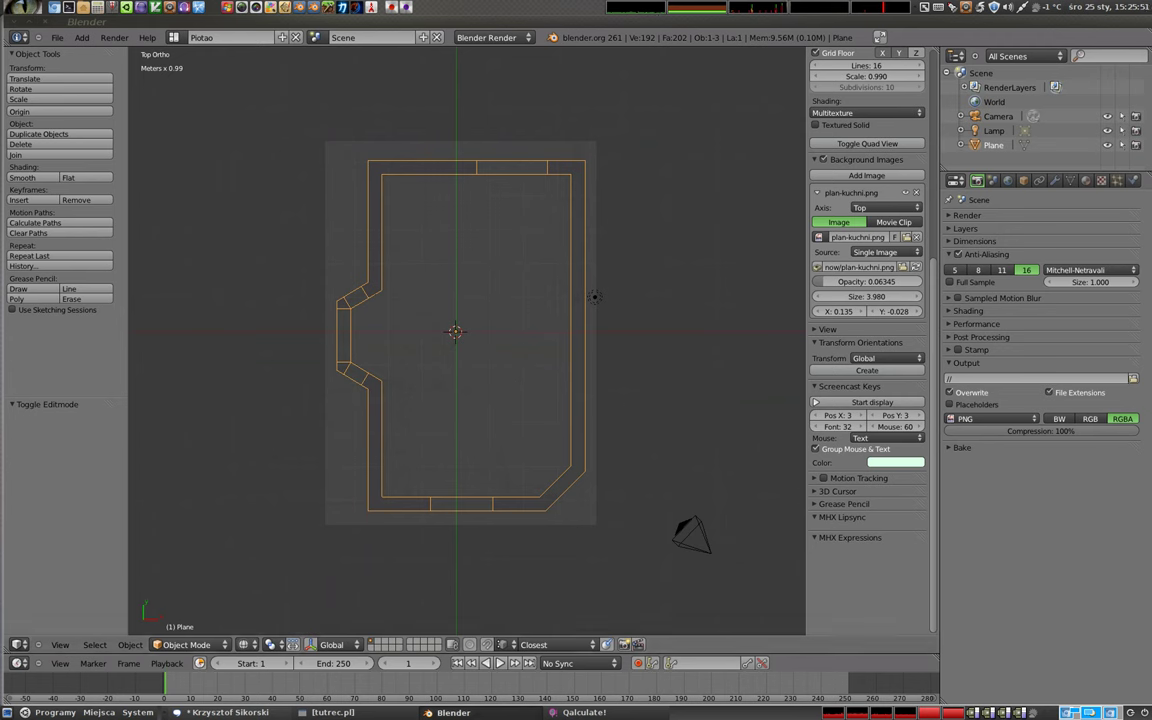
left_click(333, 713)
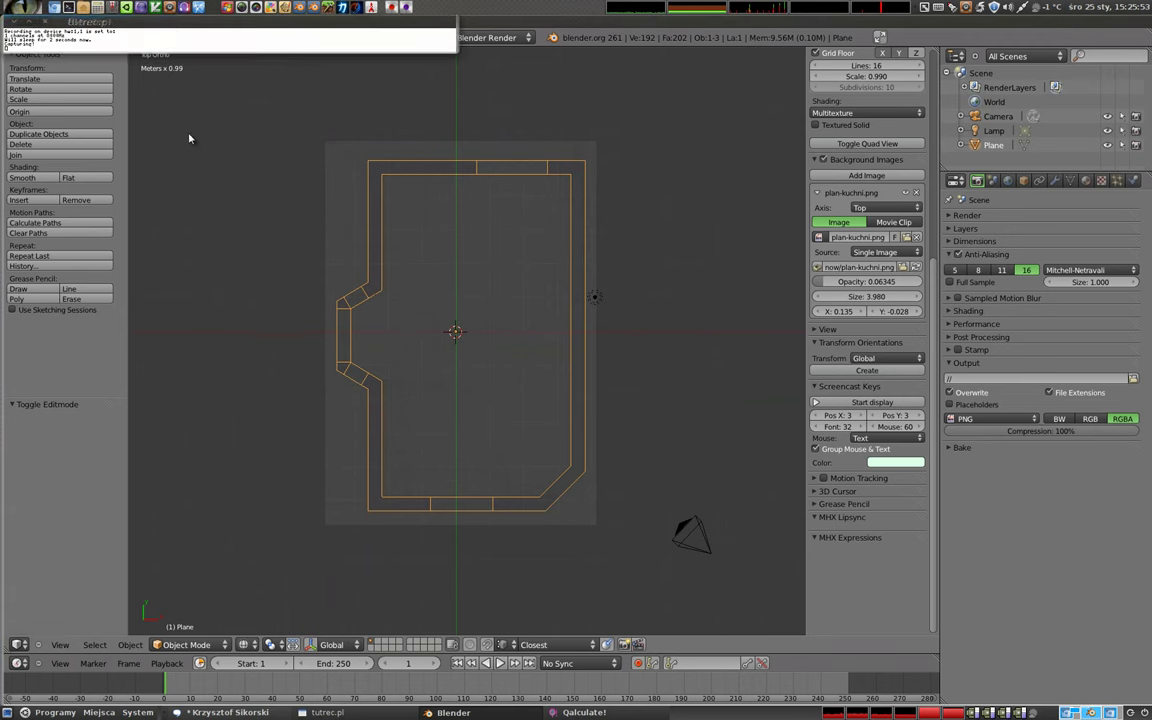